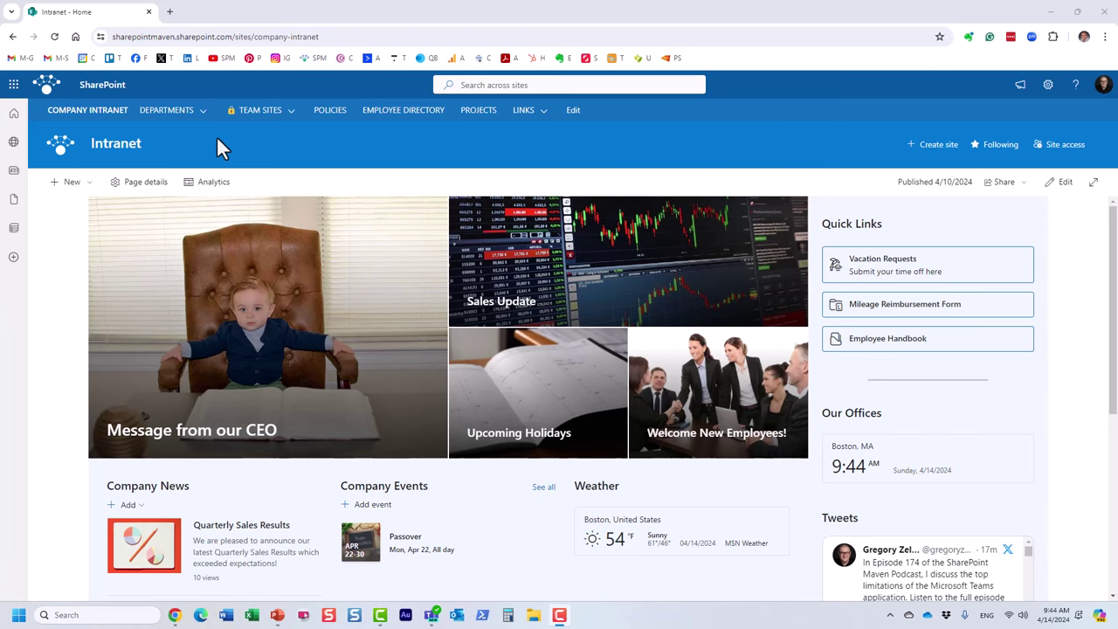
Step: Go to the Human Resources site under DEPARTMENTS > North America in the hub navigation
mouse_move(179, 111)
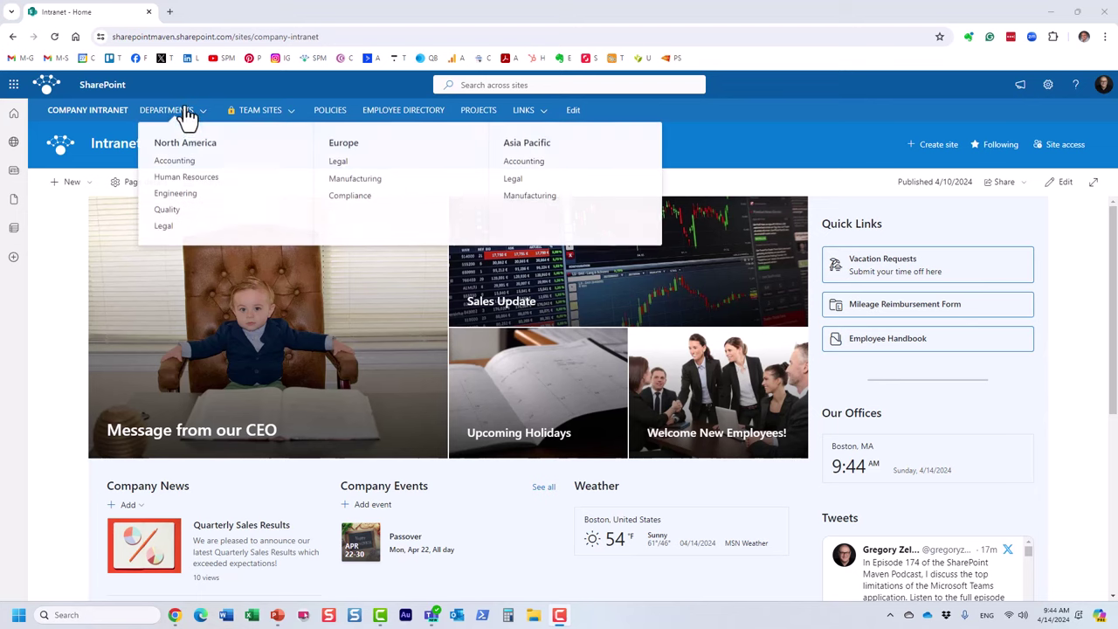
click(206, 178)
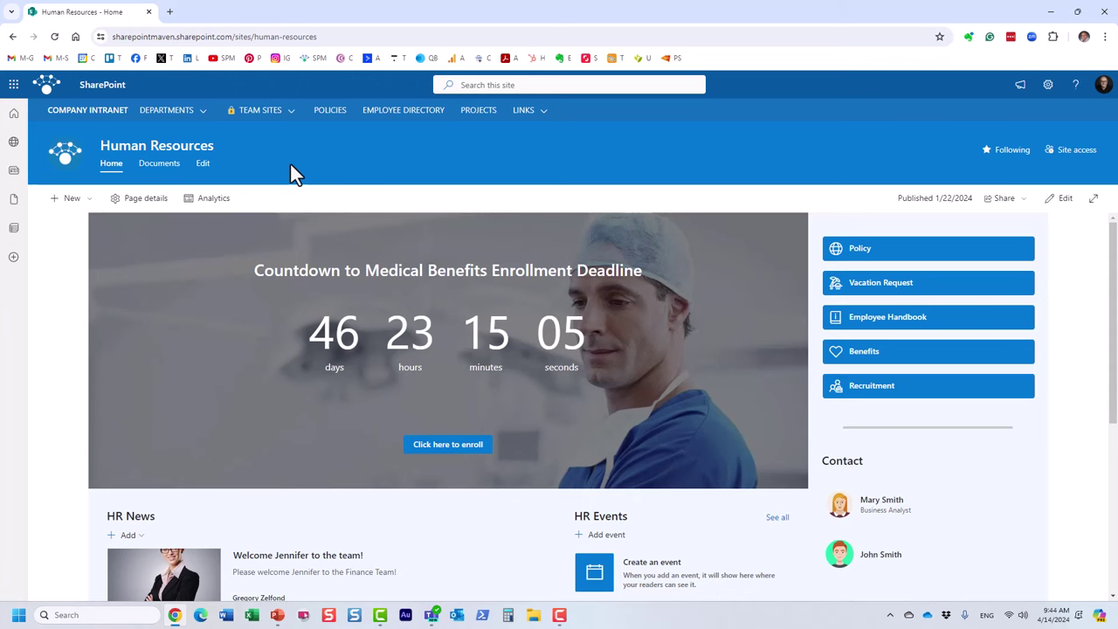
mouse_move(275, 113)
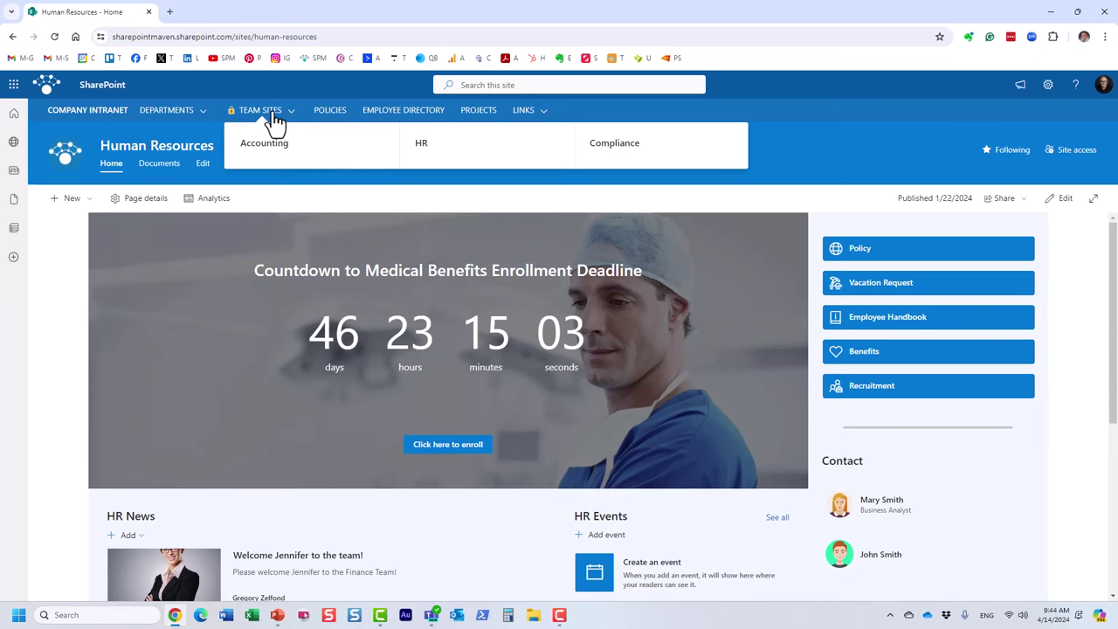
Step: Visit the HR Team site under TEAM SITES, then return to the Company Intranet home page
click(418, 148)
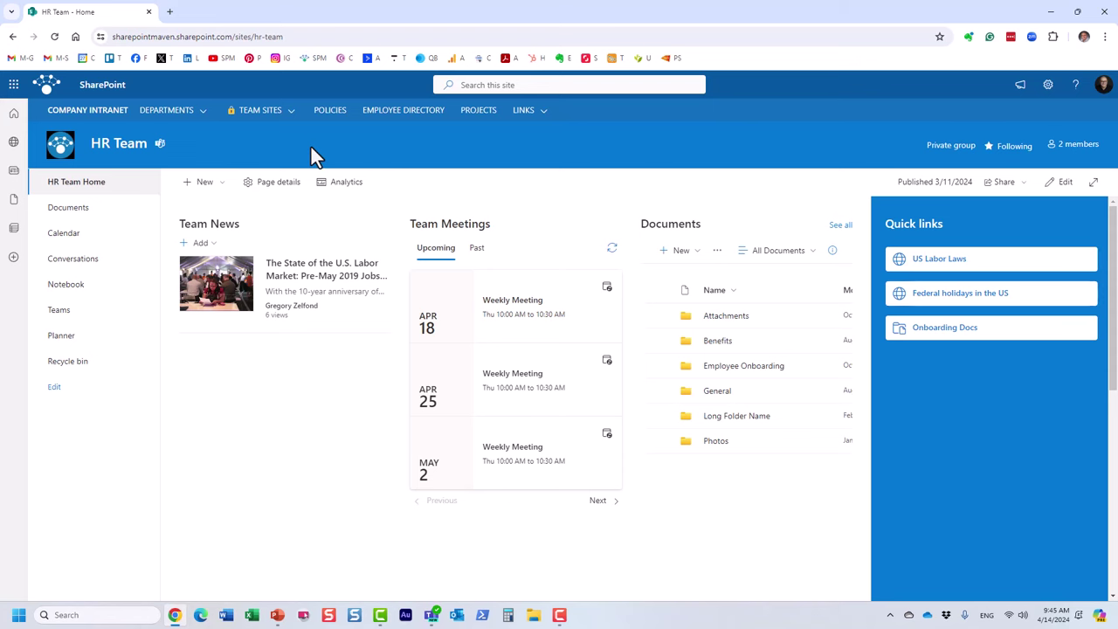
click(96, 111)
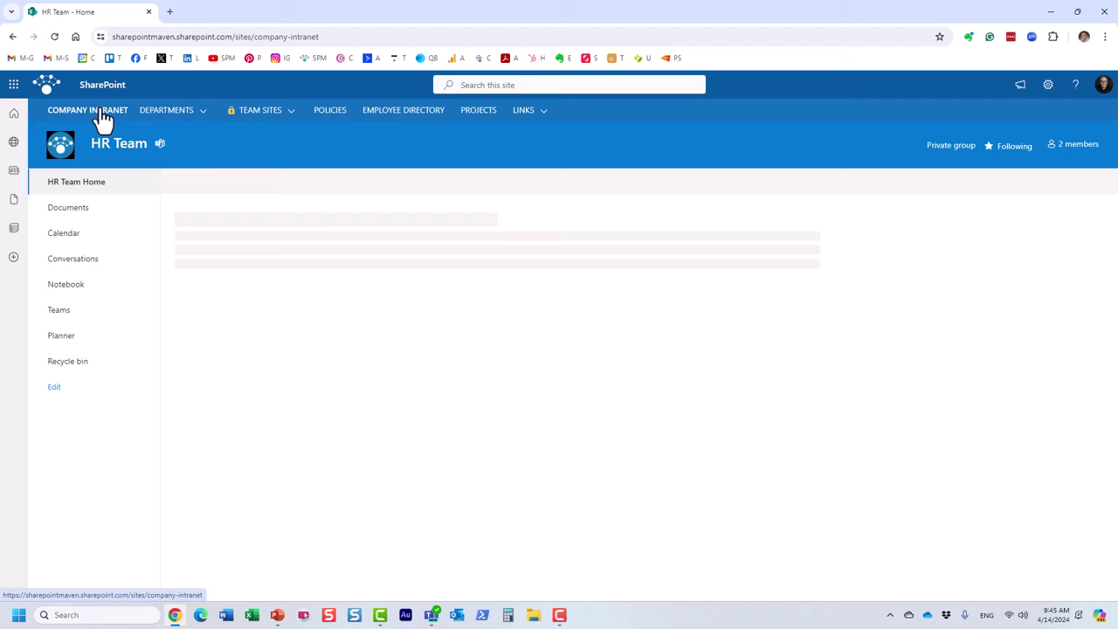
click(205, 113)
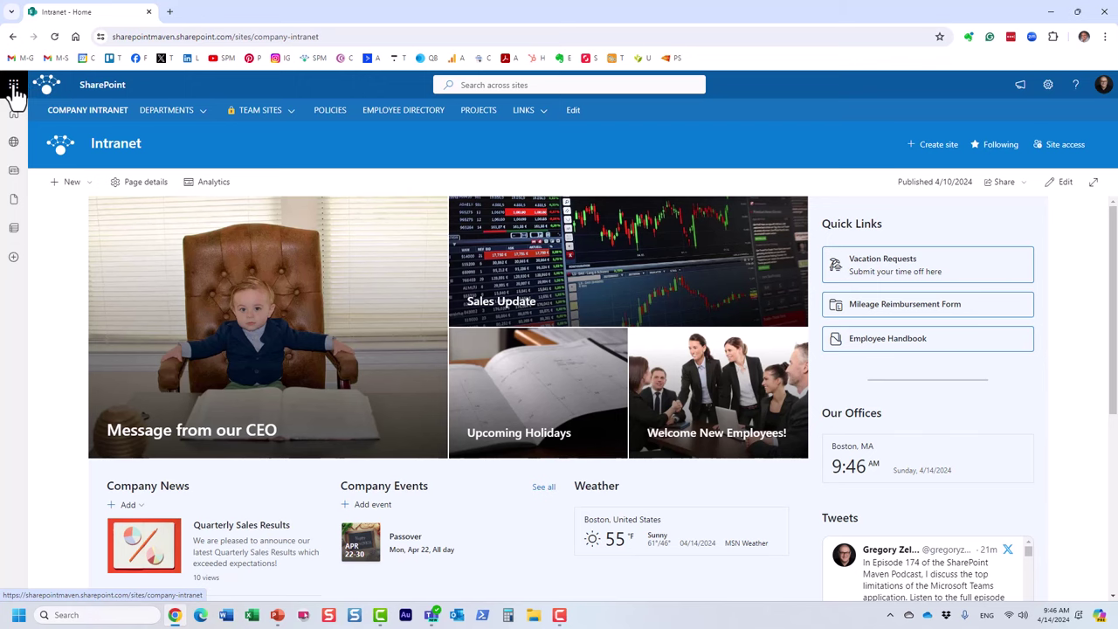
Step: Open the SharePoint start page in a new tab from the app launcher, then close the launcher
click(14, 86)
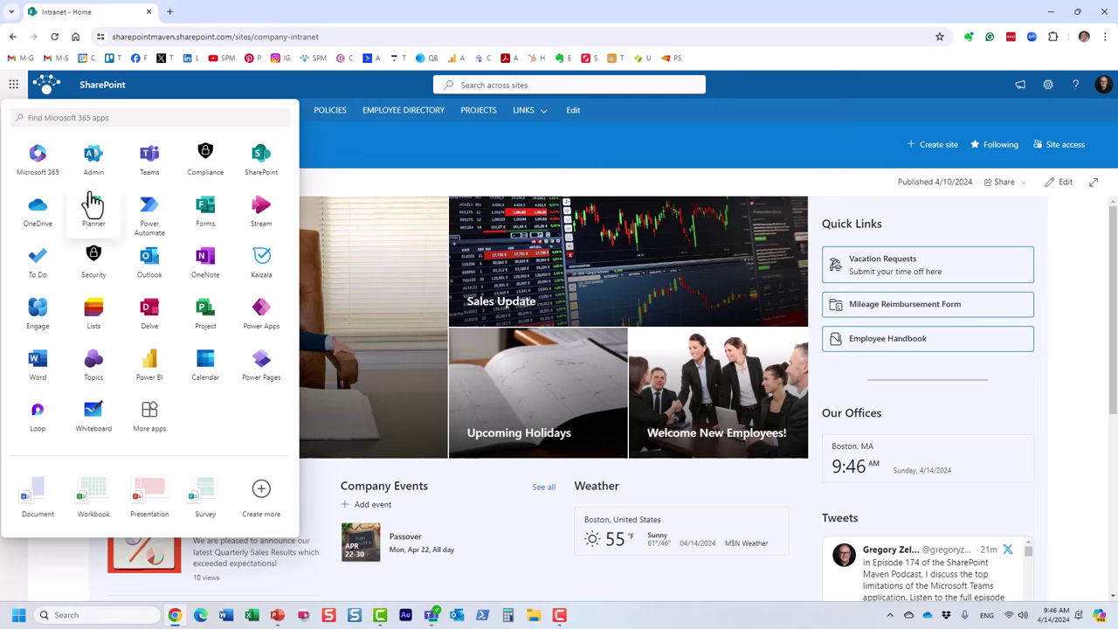
click(259, 159)
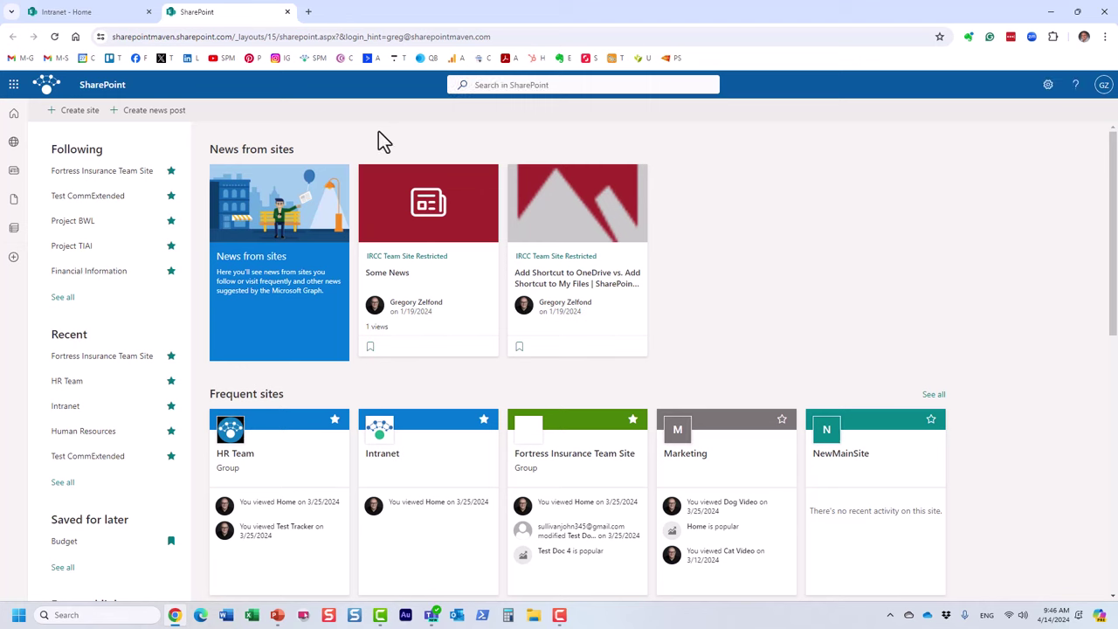
click(13, 84)
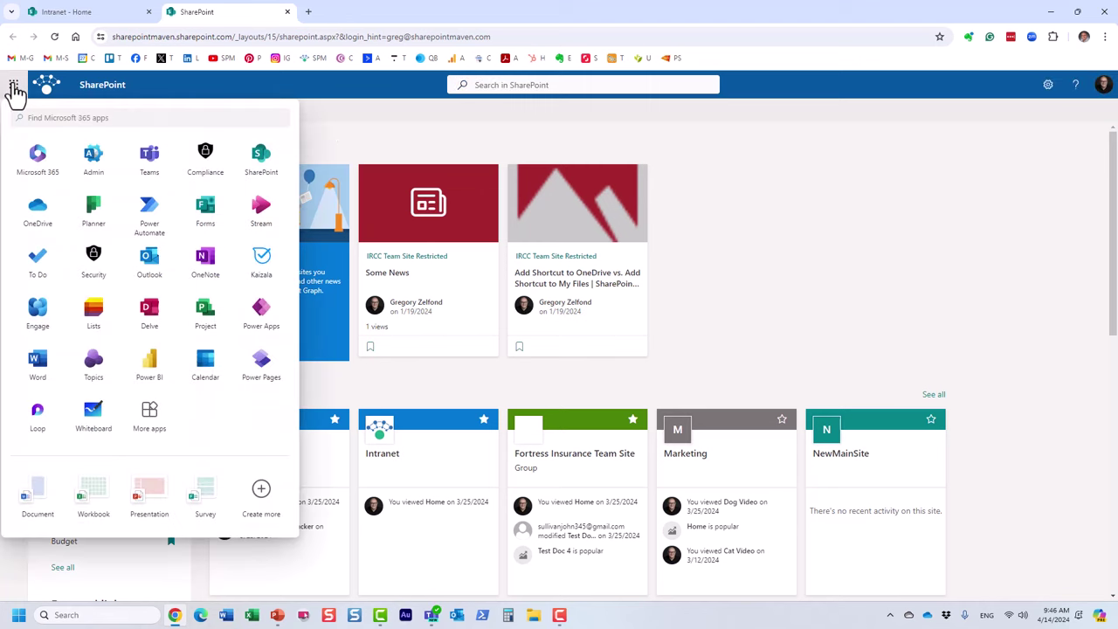
click(390, 145)
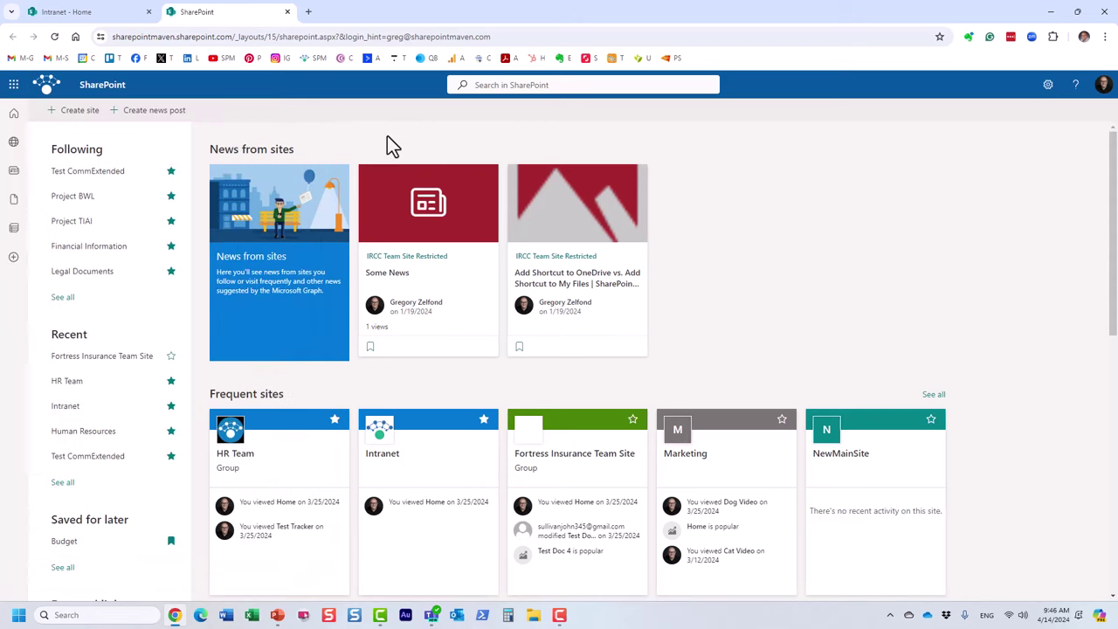
Step: Start a new site with + Create site and pick Communication site as its type
click(77, 115)
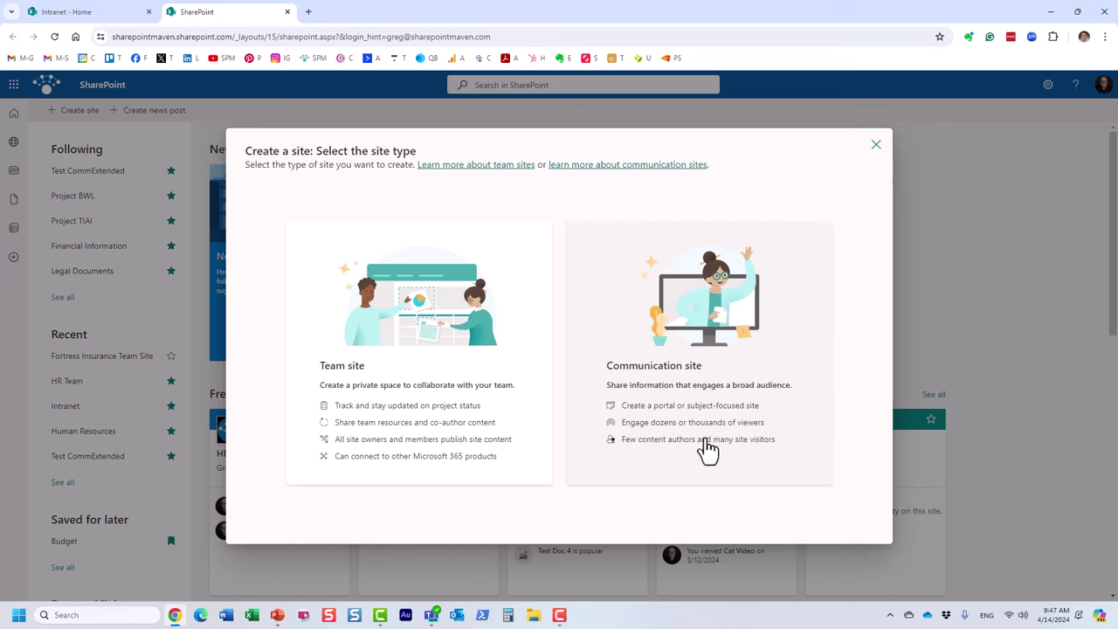
click(707, 346)
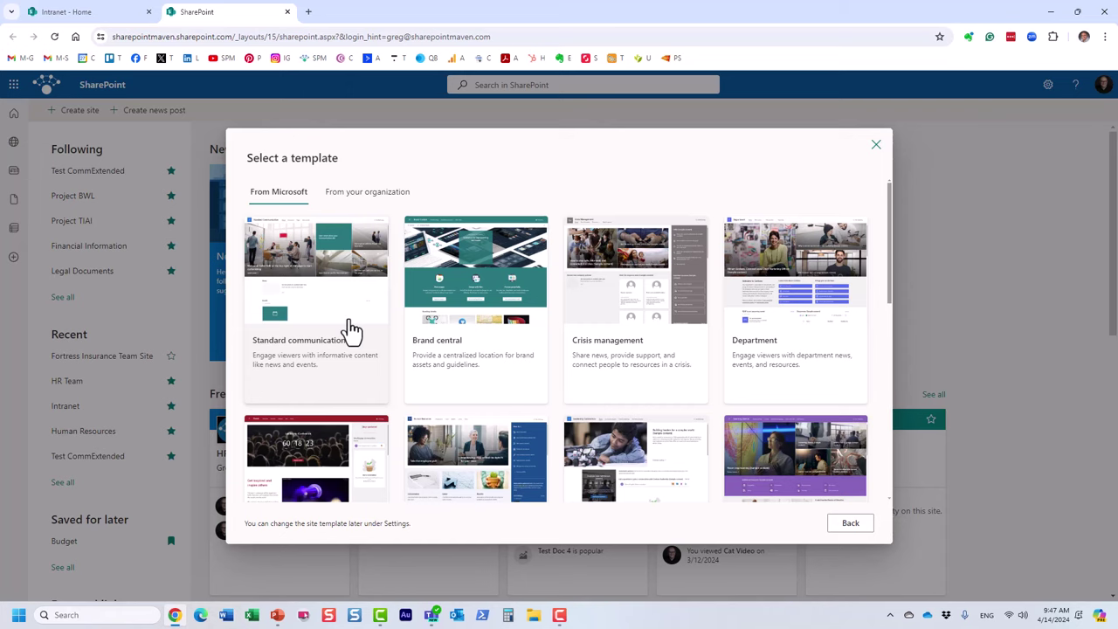
scroll(349, 330, down, 1)
scroll(349, 330, down, 4)
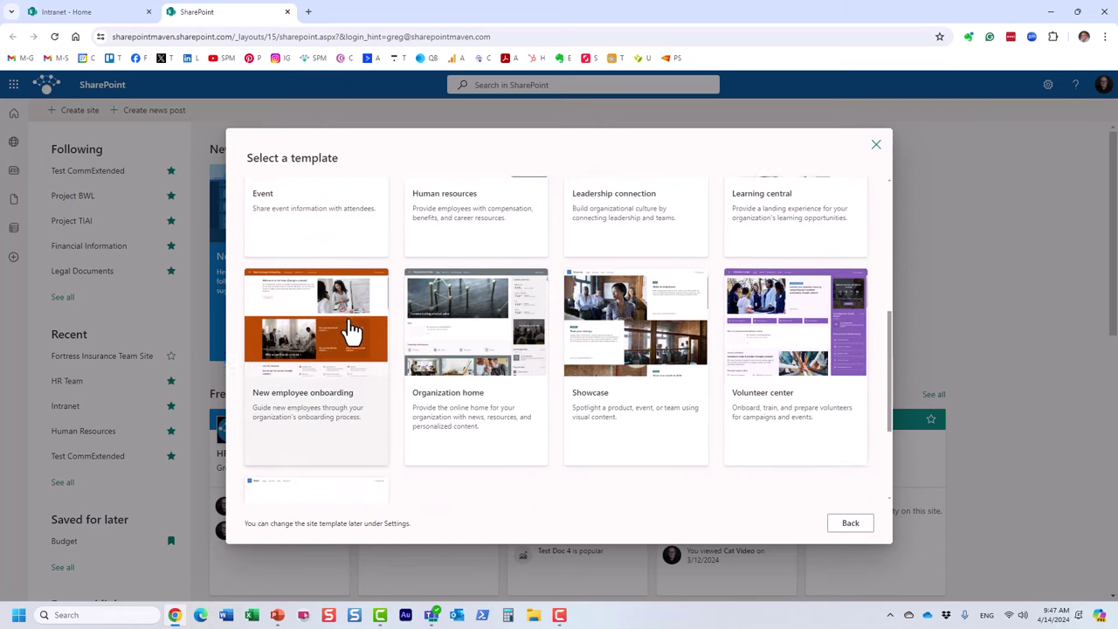
scroll(349, 330, up, 3)
scroll(352, 330, up, 2)
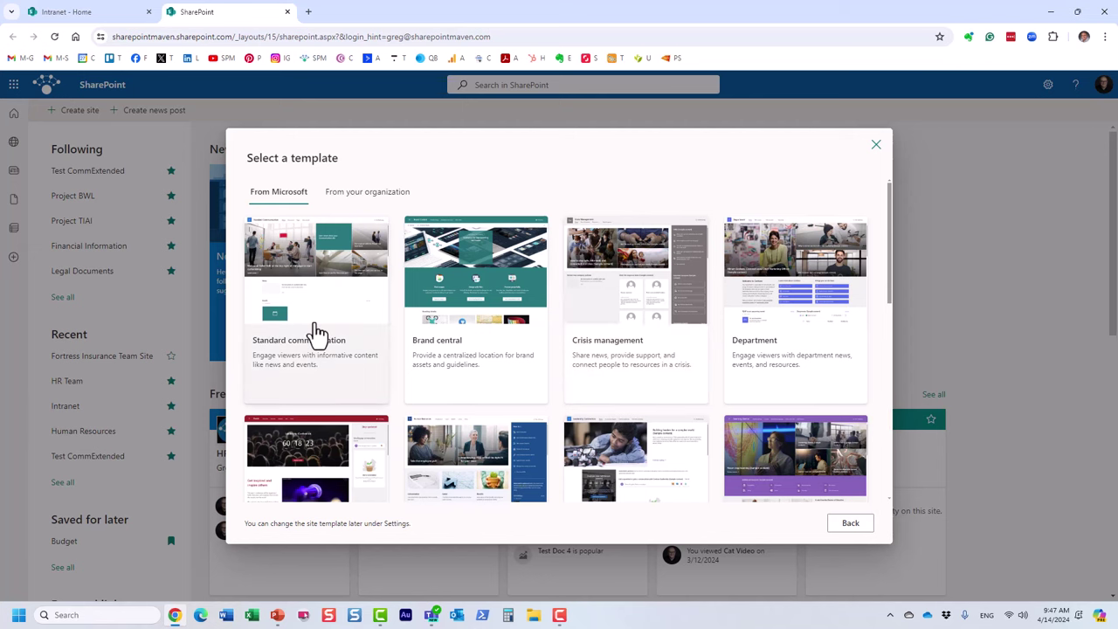
scroll(476, 331, down, 1)
scroll(786, 297, up, 1)
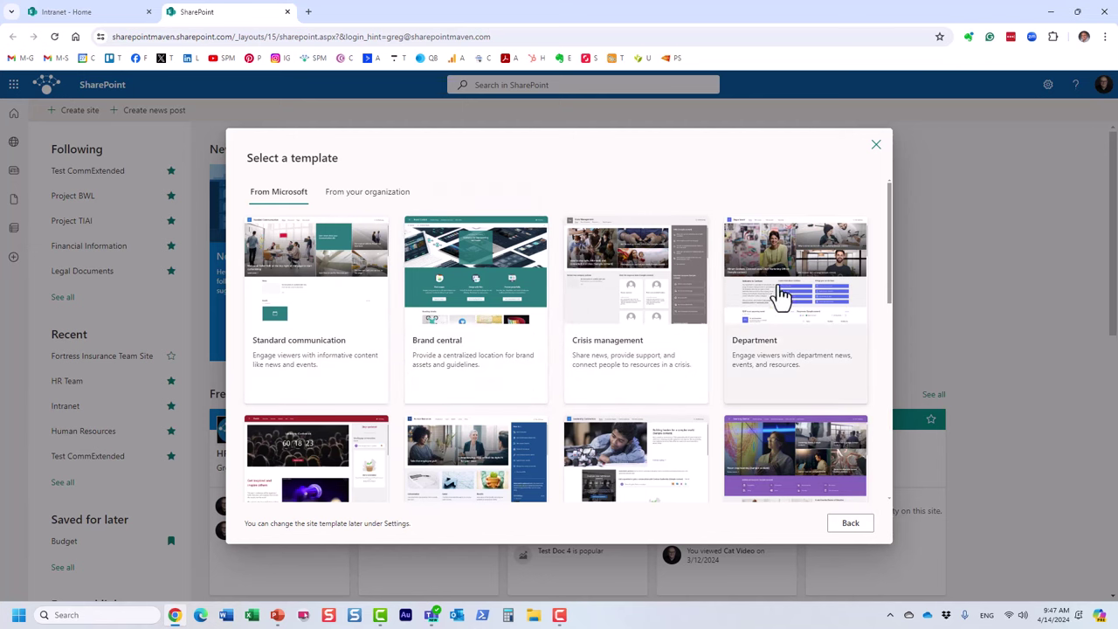
scroll(733, 310, down, 2)
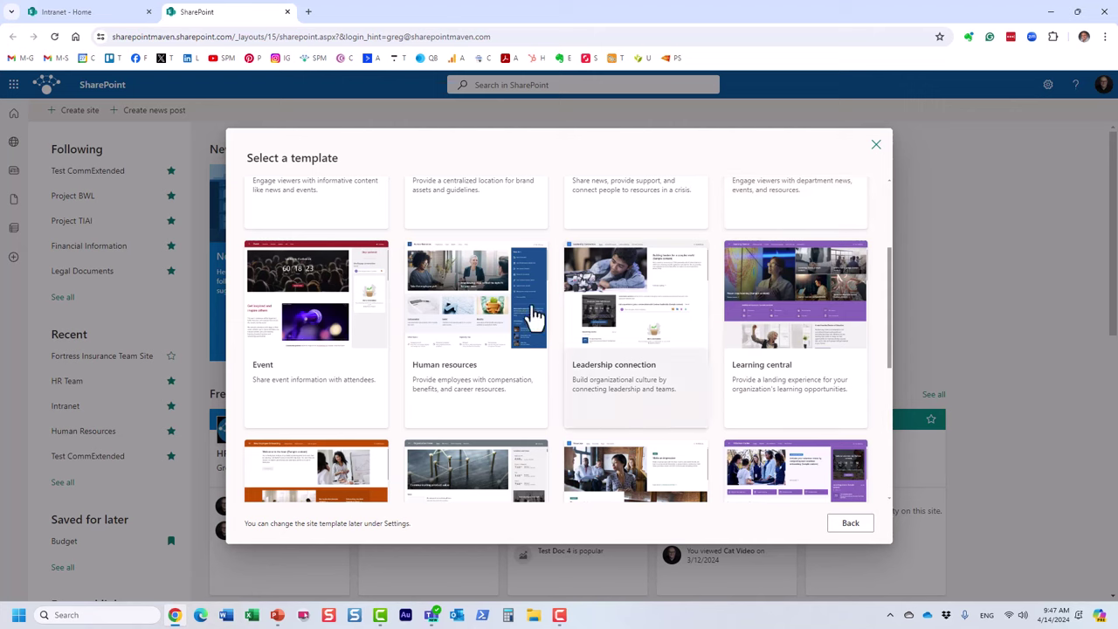
scroll(523, 312, up, 3)
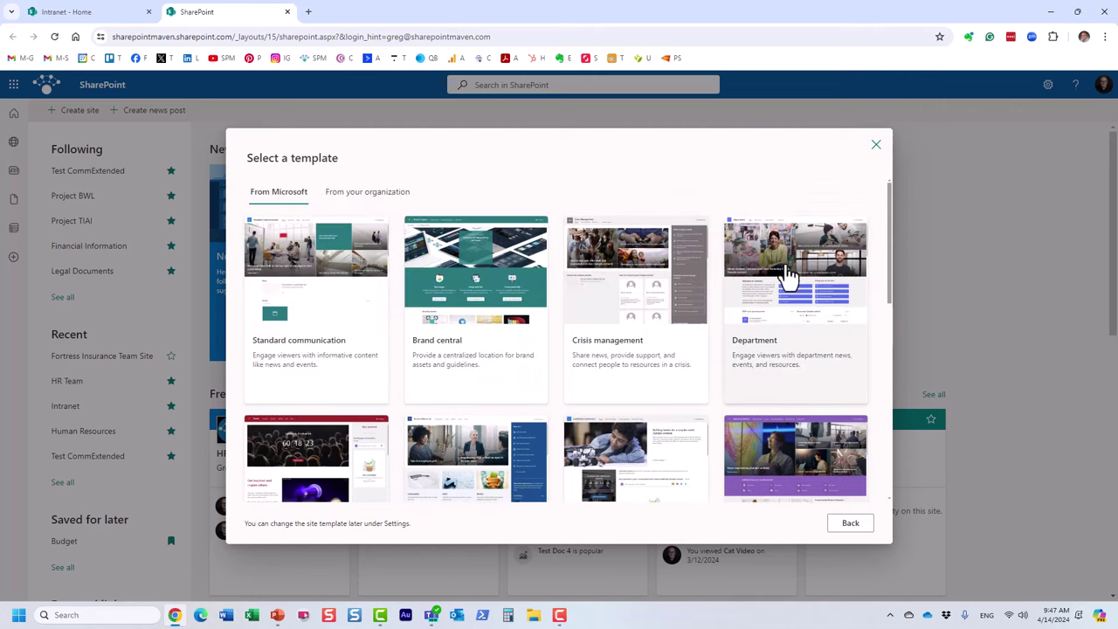
click(789, 277)
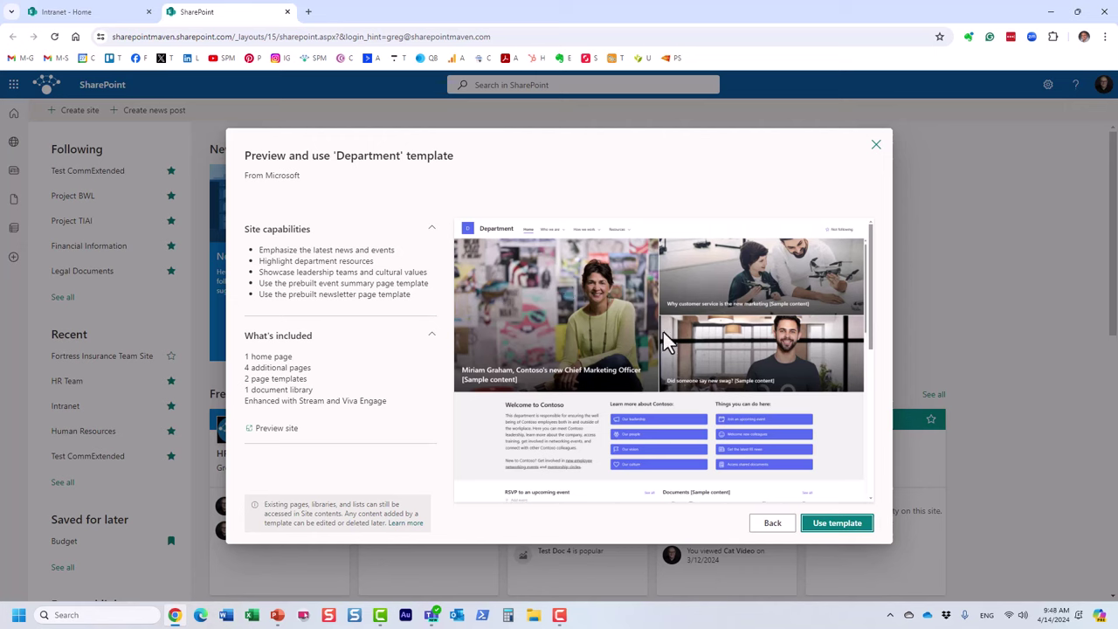
scroll(655, 328, down, 1)
scroll(645, 328, down, 3)
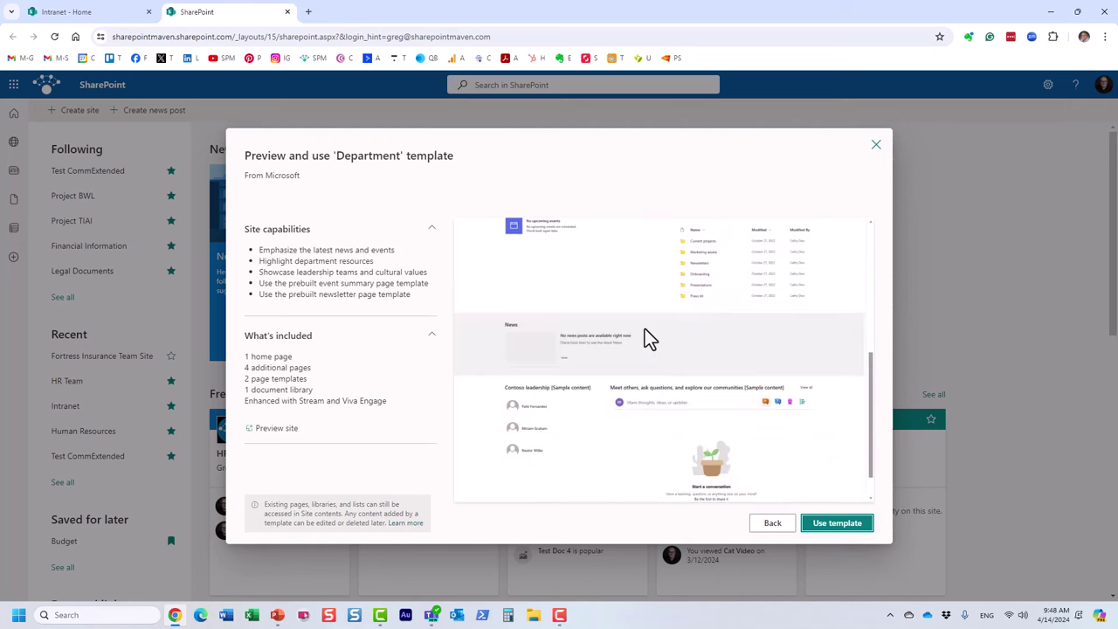
scroll(666, 382, up, 4)
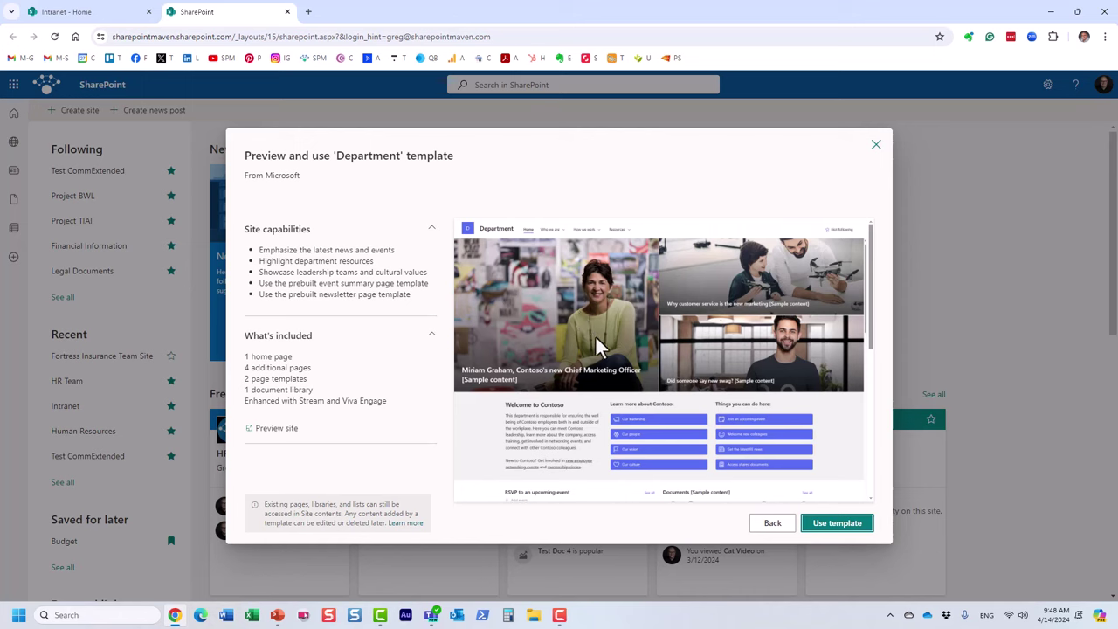
scroll(594, 334, down, 3)
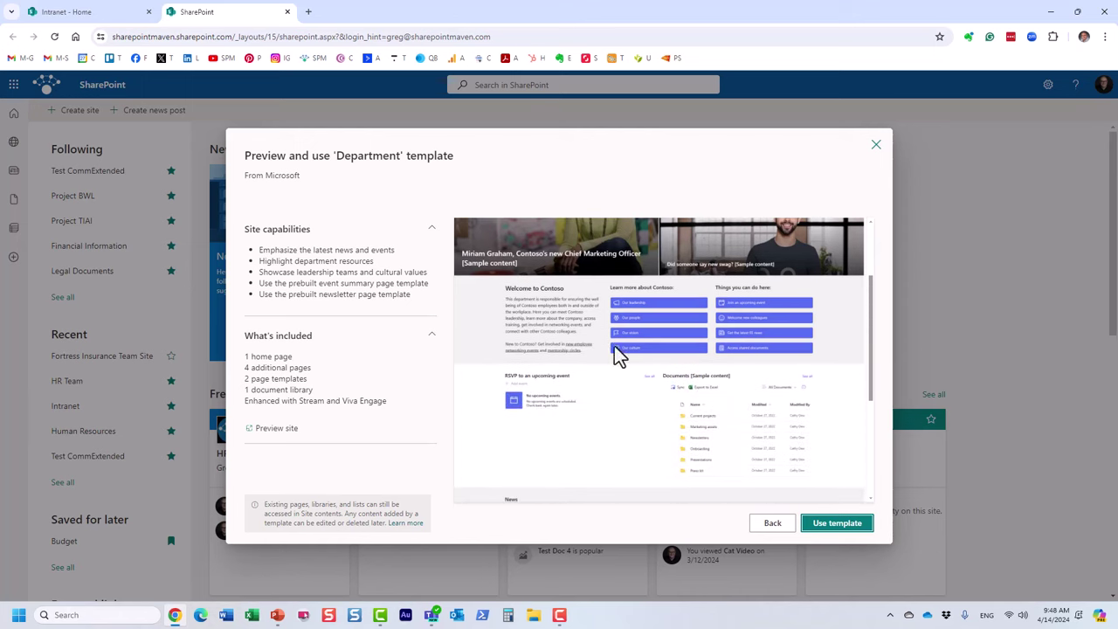
scroll(697, 333, up, 3)
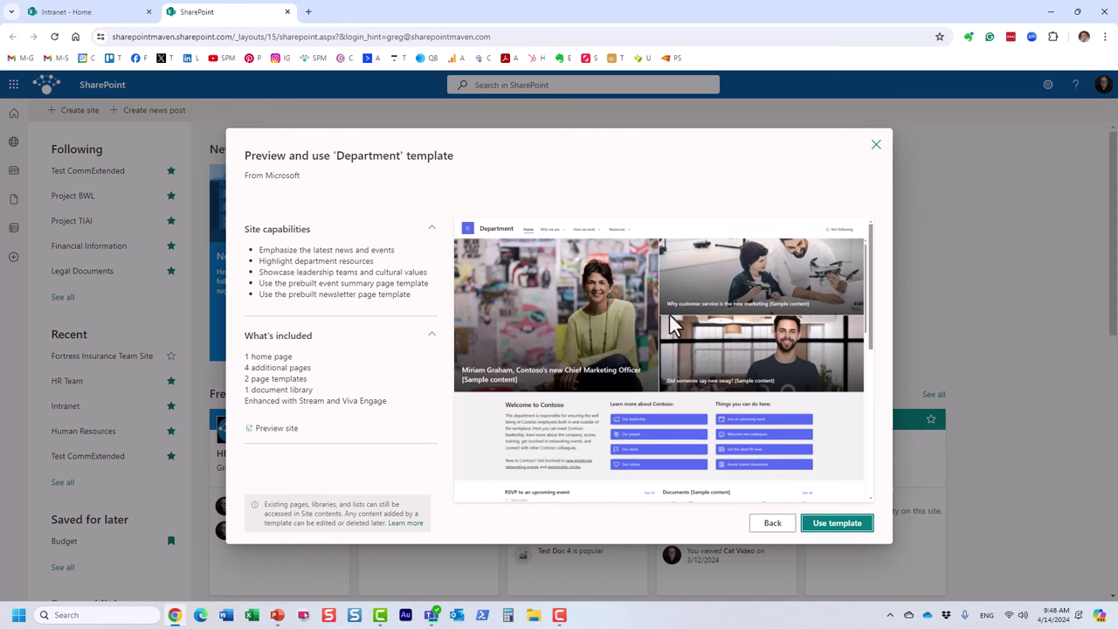
scroll(536, 326, down, 5)
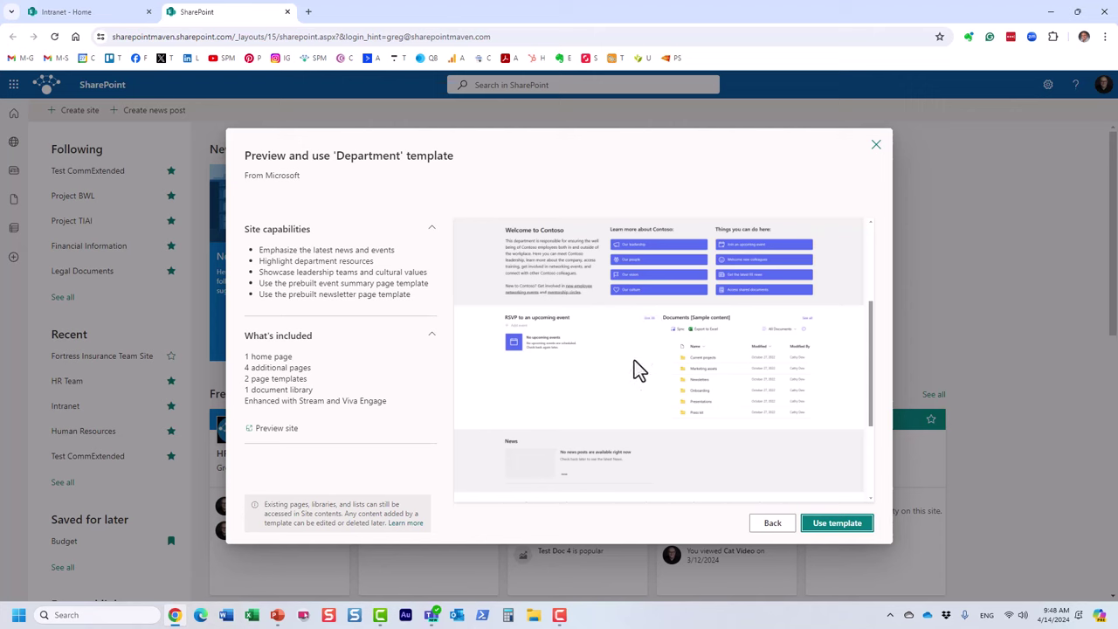
scroll(634, 367, down, 5)
scroll(634, 367, up, 7)
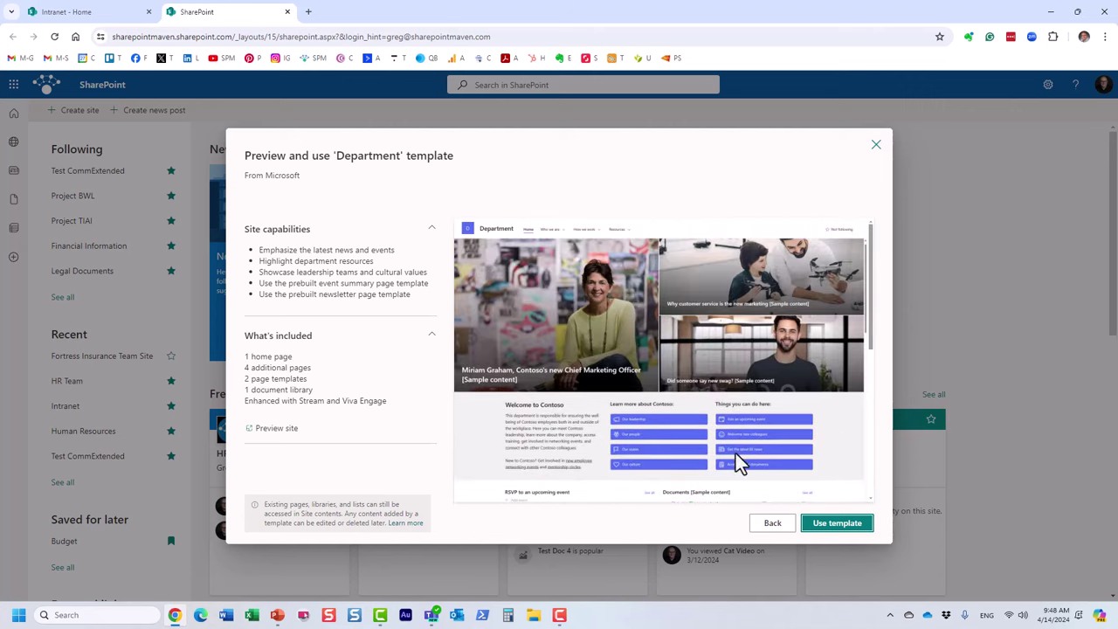
click(775, 527)
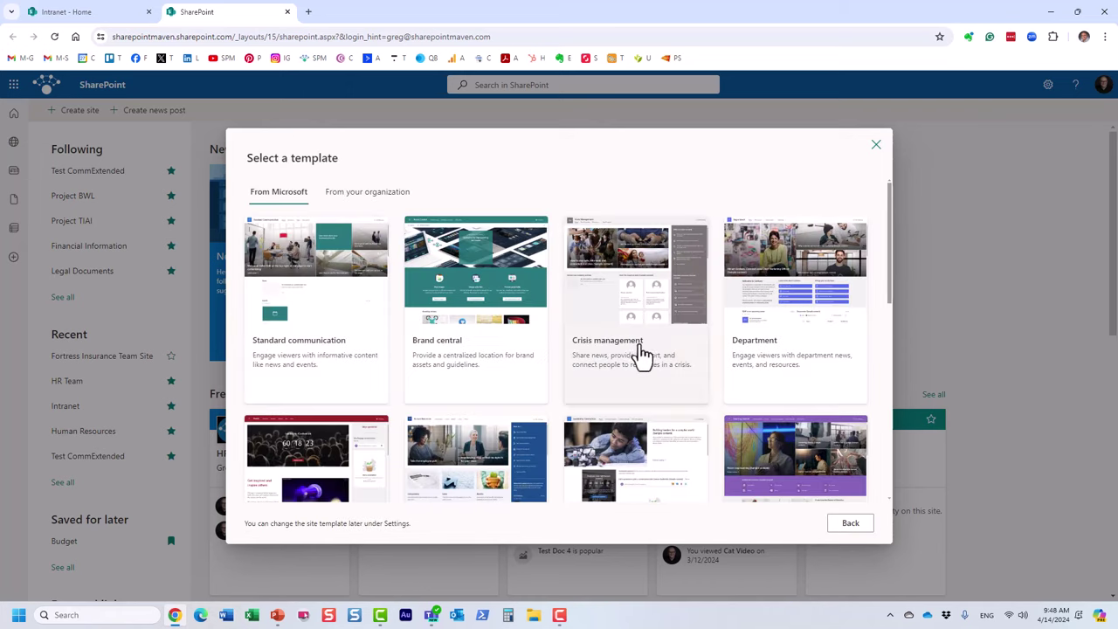
scroll(519, 367, down, 3)
Step: Preview the Human resources template, scroll through it, and go Back to the template gallery
click(457, 363)
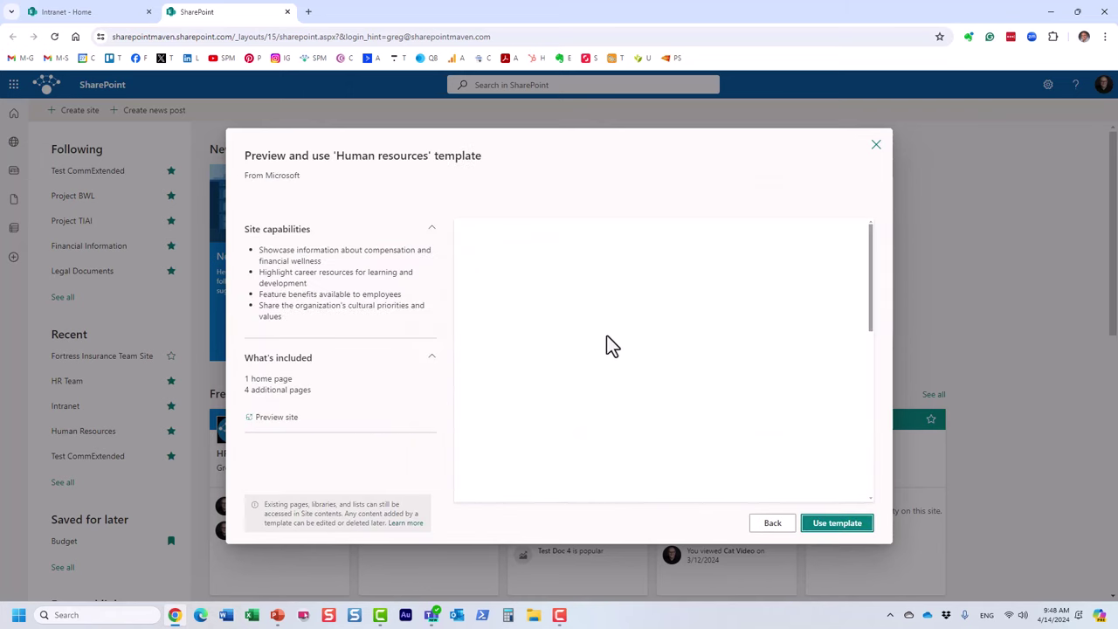
scroll(668, 331, down, 5)
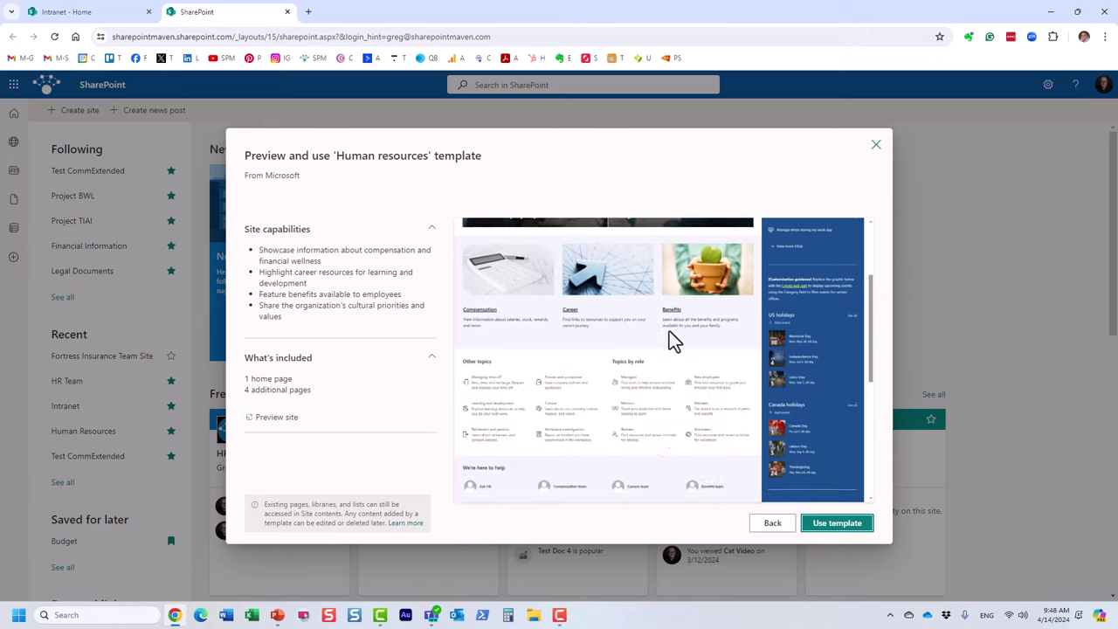
scroll(669, 339, down, 3)
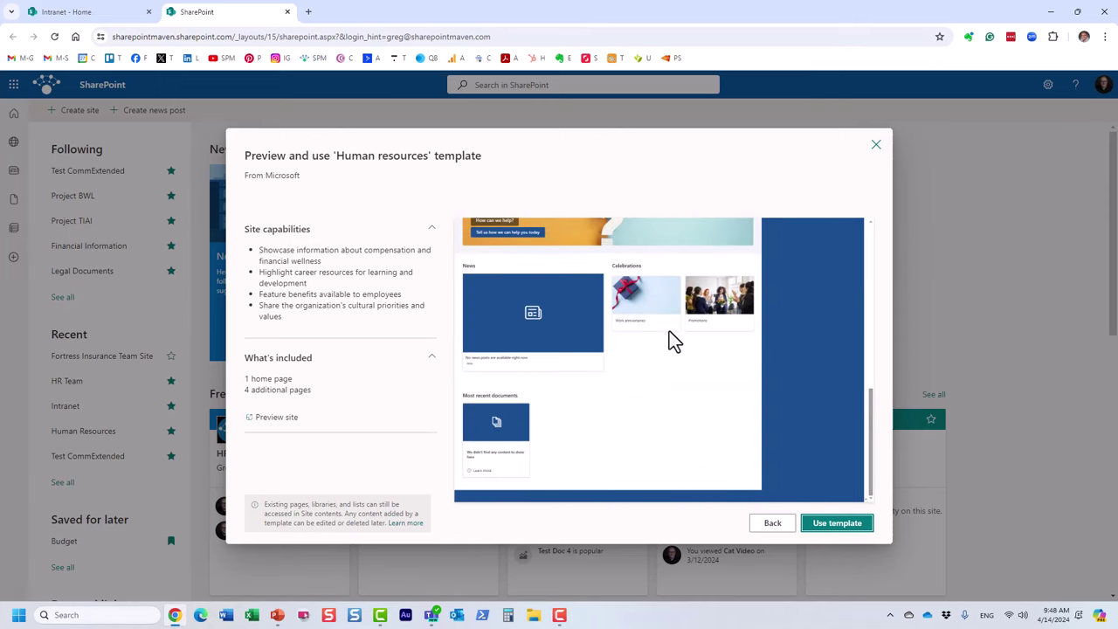
scroll(666, 362, up, 8)
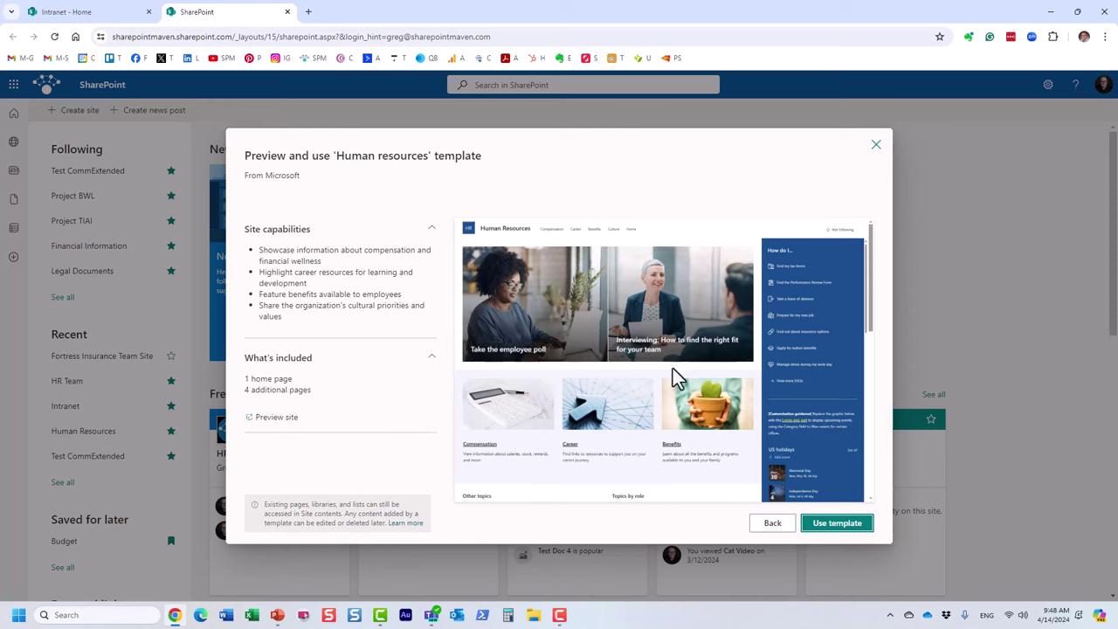
scroll(673, 368, down, 2)
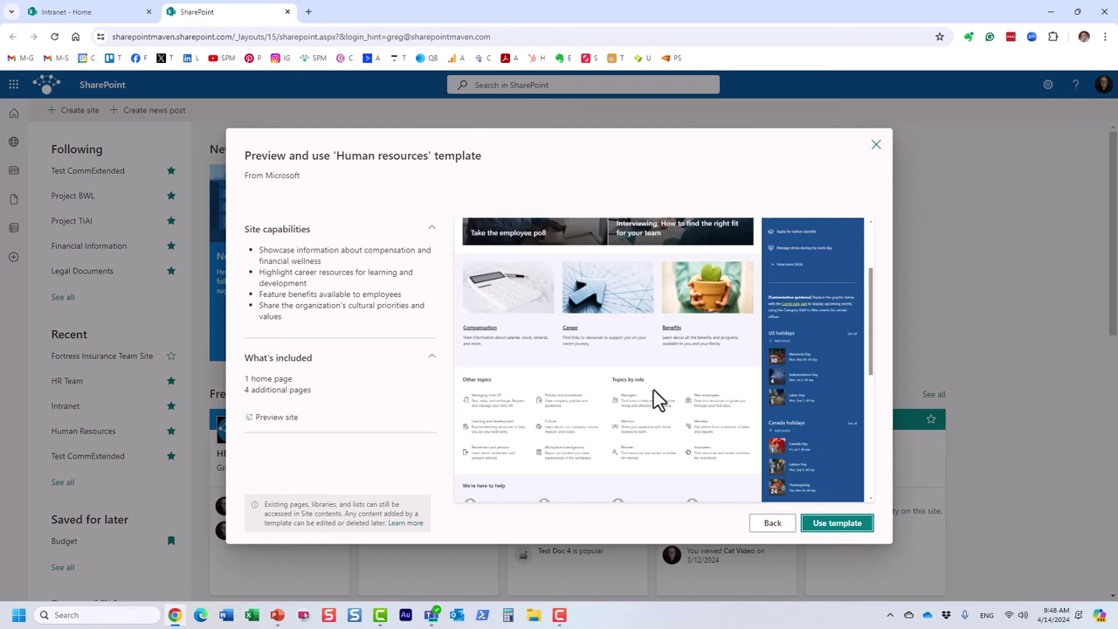
scroll(613, 389, down, 2)
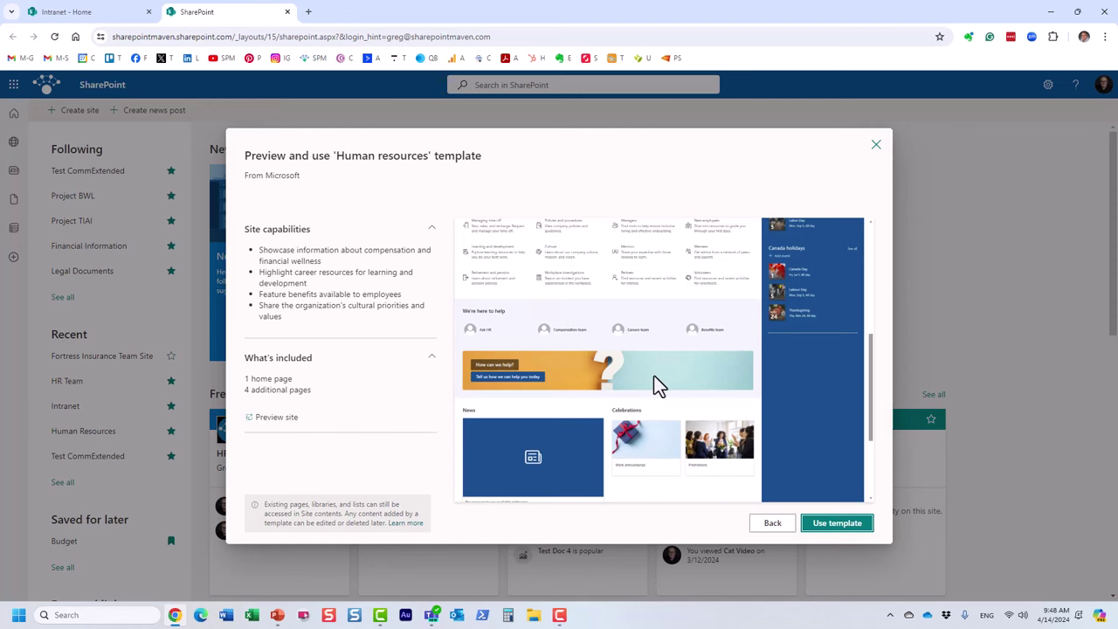
click(774, 525)
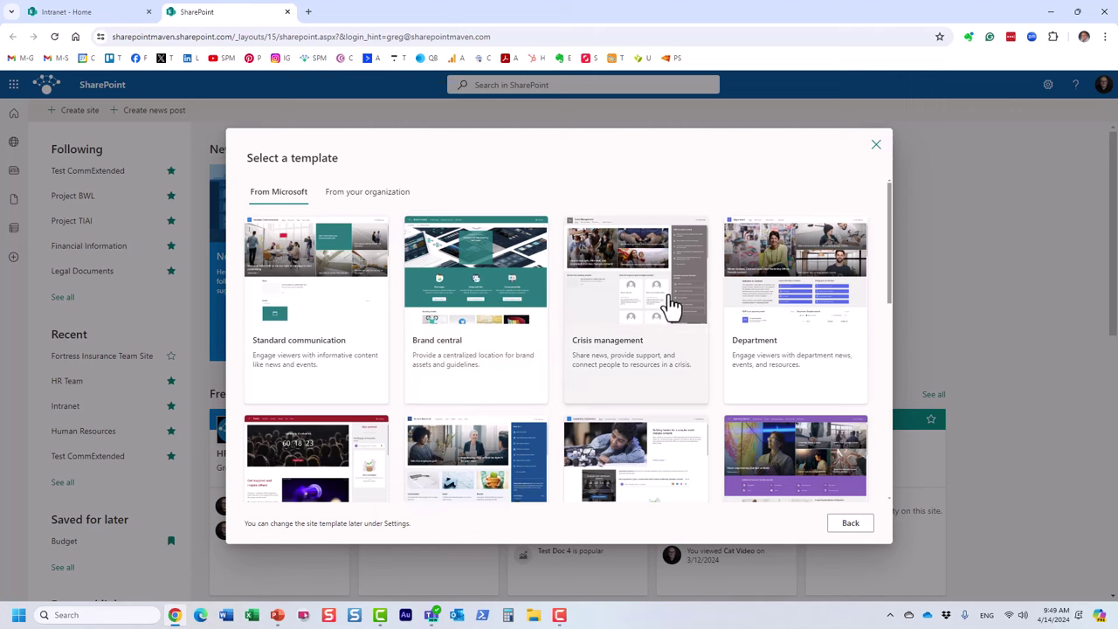
click(505, 289)
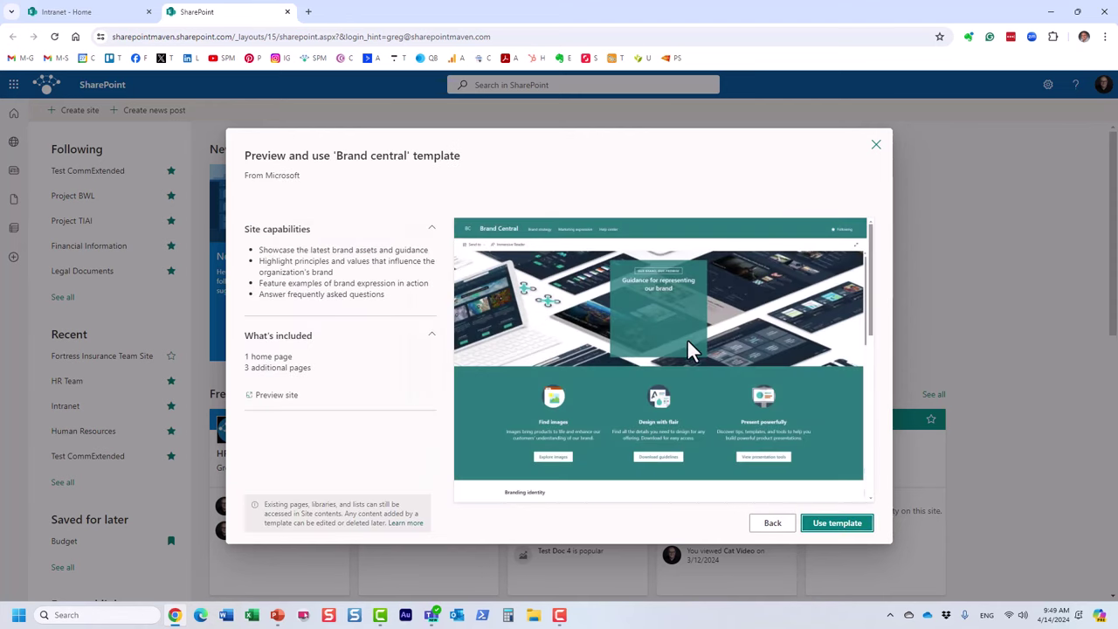
click(777, 524)
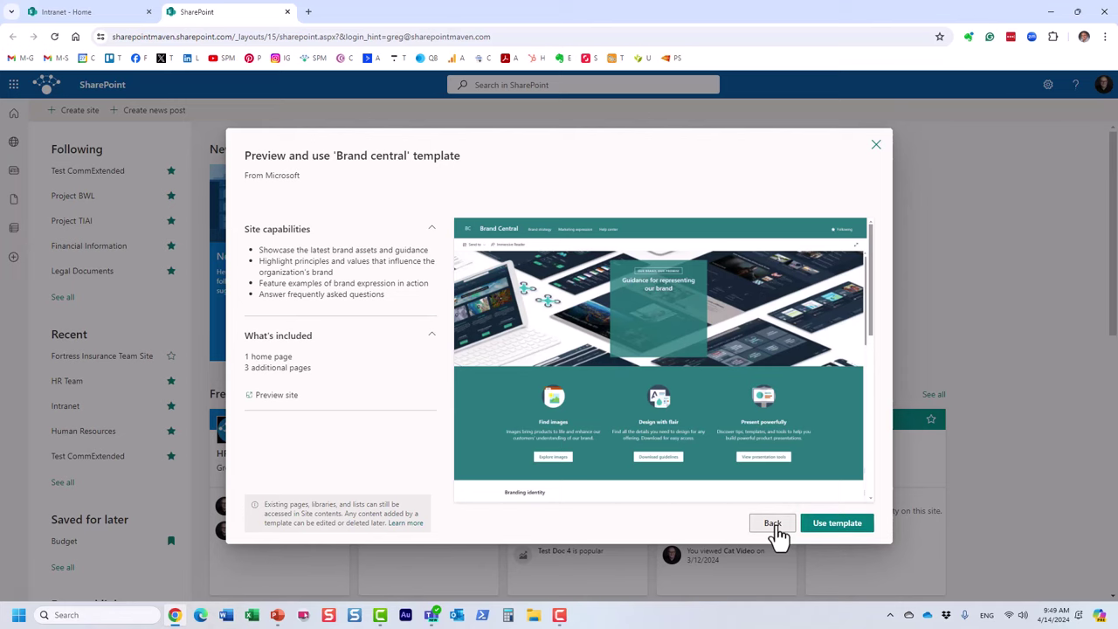
scroll(676, 362, down, 3)
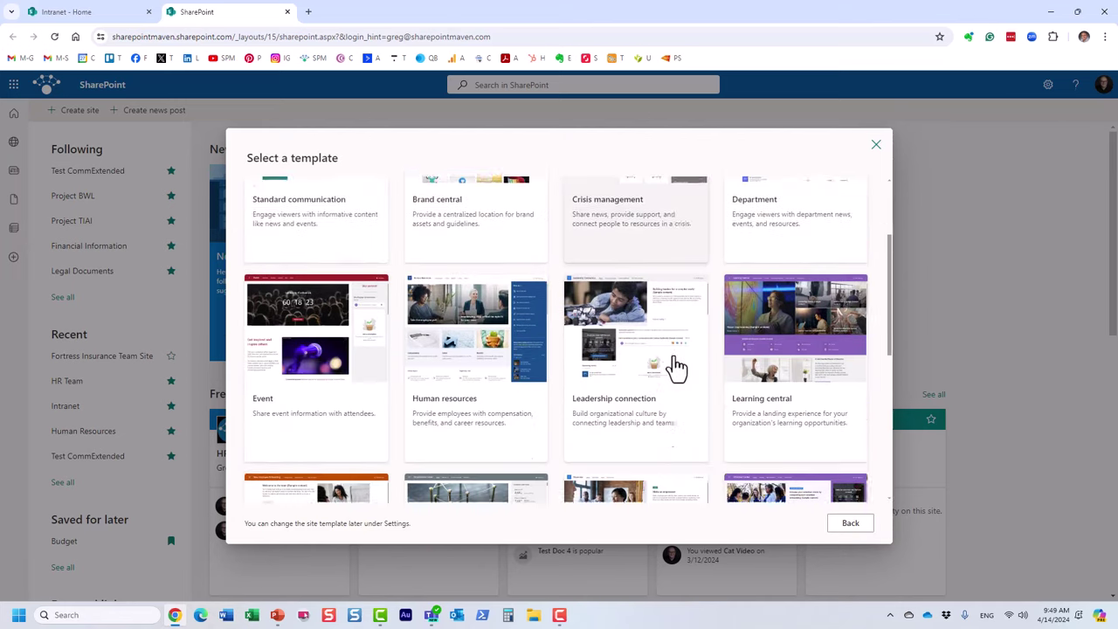
scroll(594, 319, up, 3)
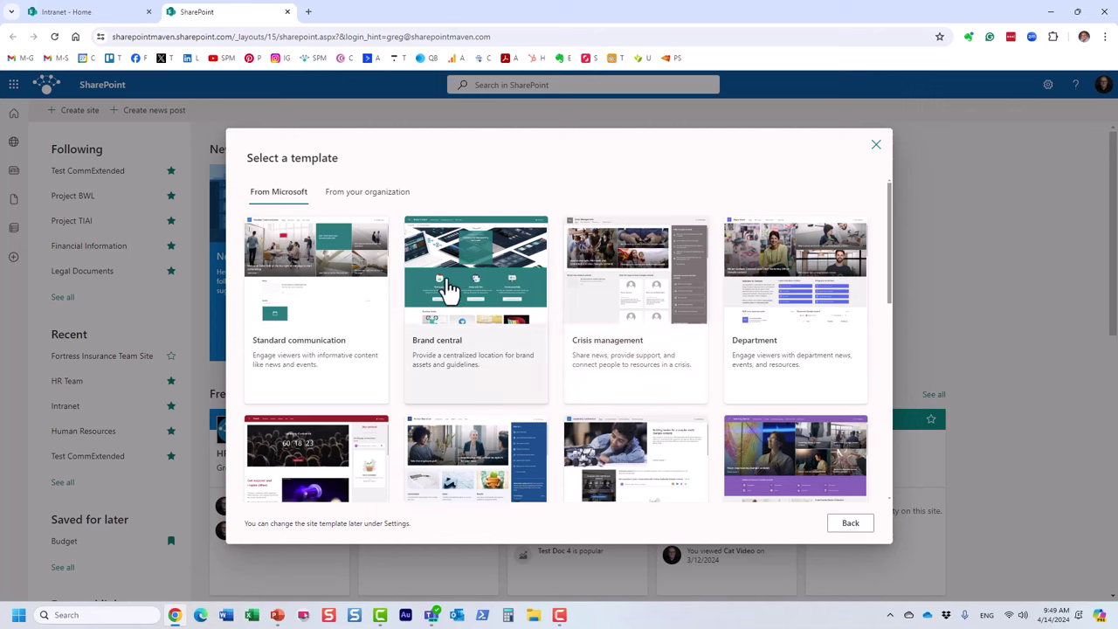
click(809, 301)
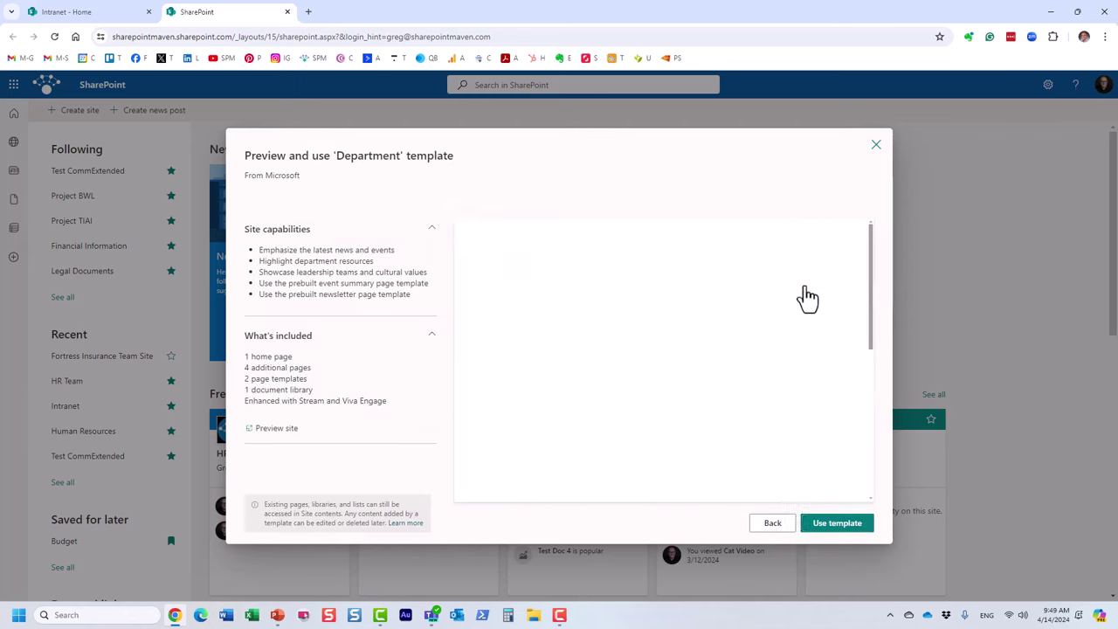
scroll(678, 323, down, 10)
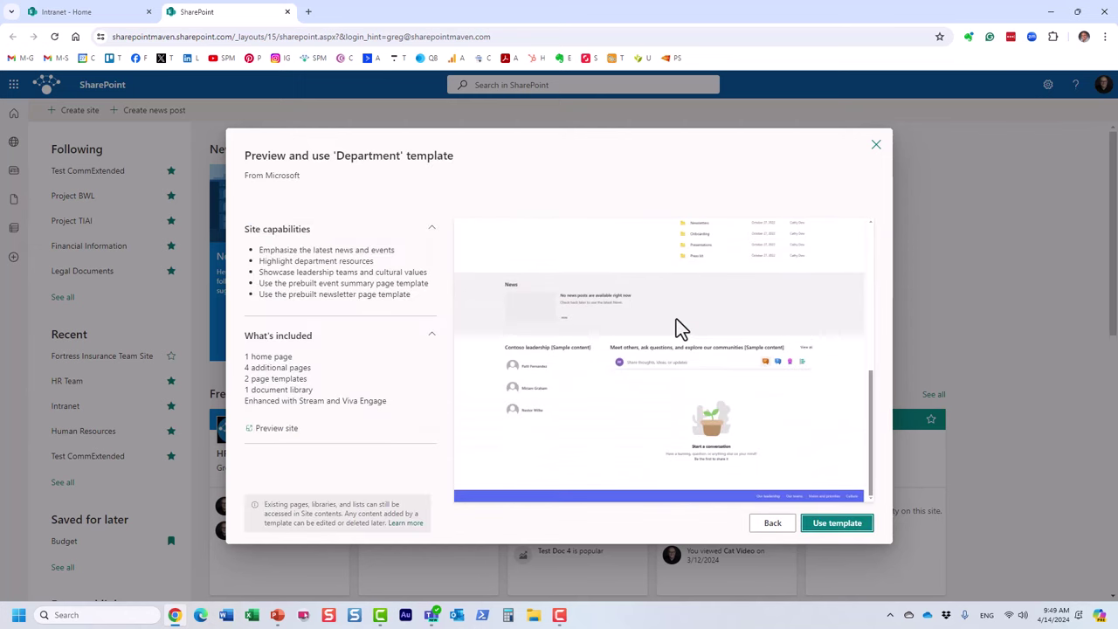
scroll(676, 319, up, 10)
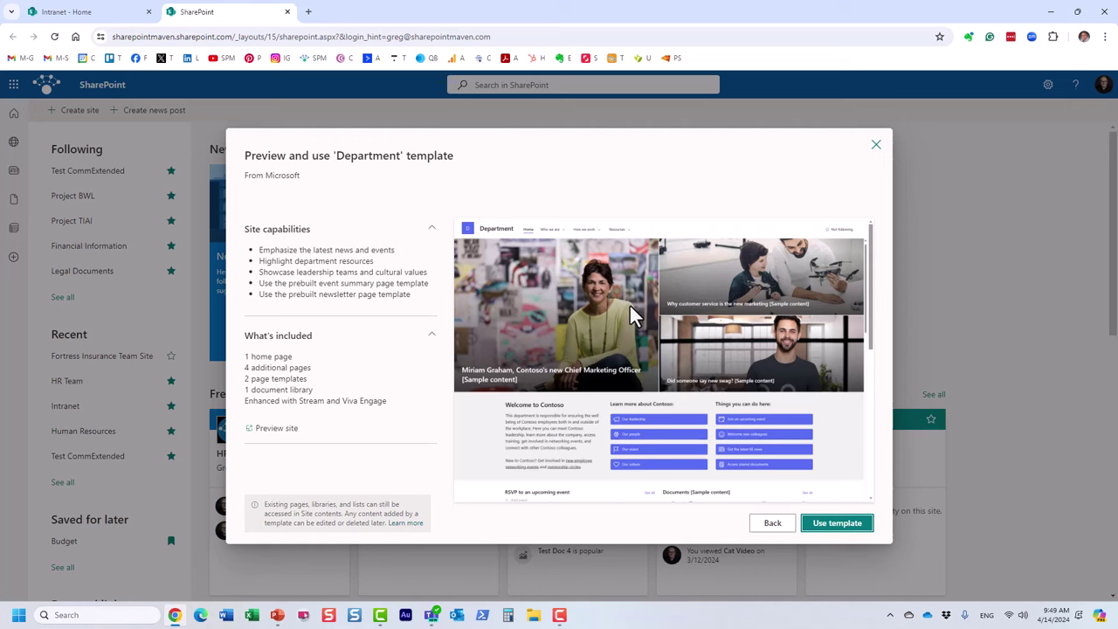
scroll(600, 332, down, 6)
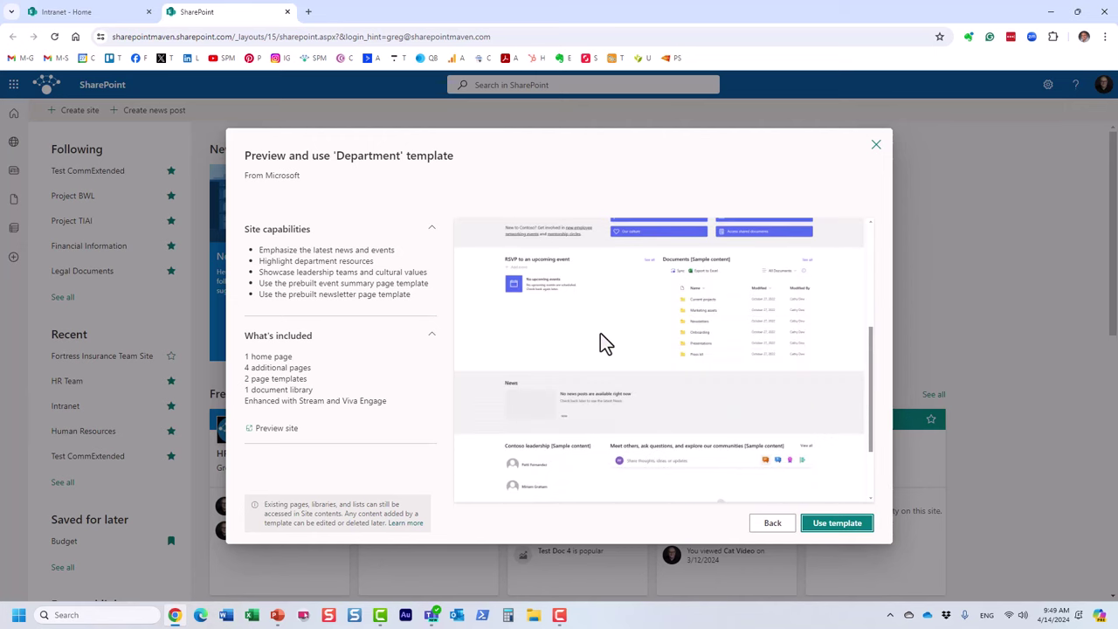
scroll(609, 320, down, 1)
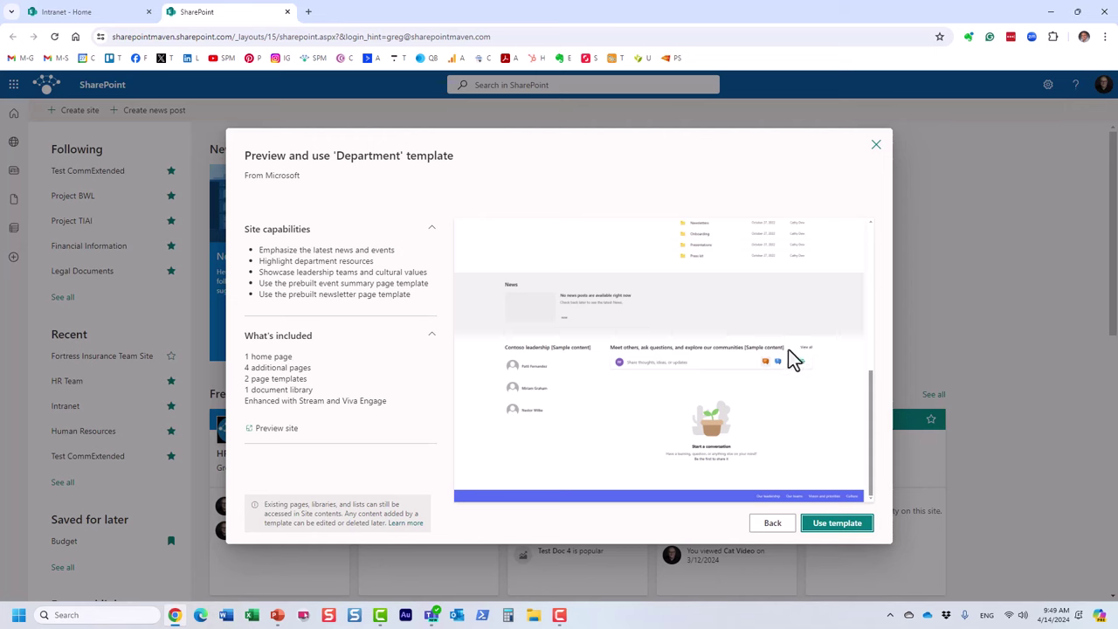
scroll(675, 420, up, 3)
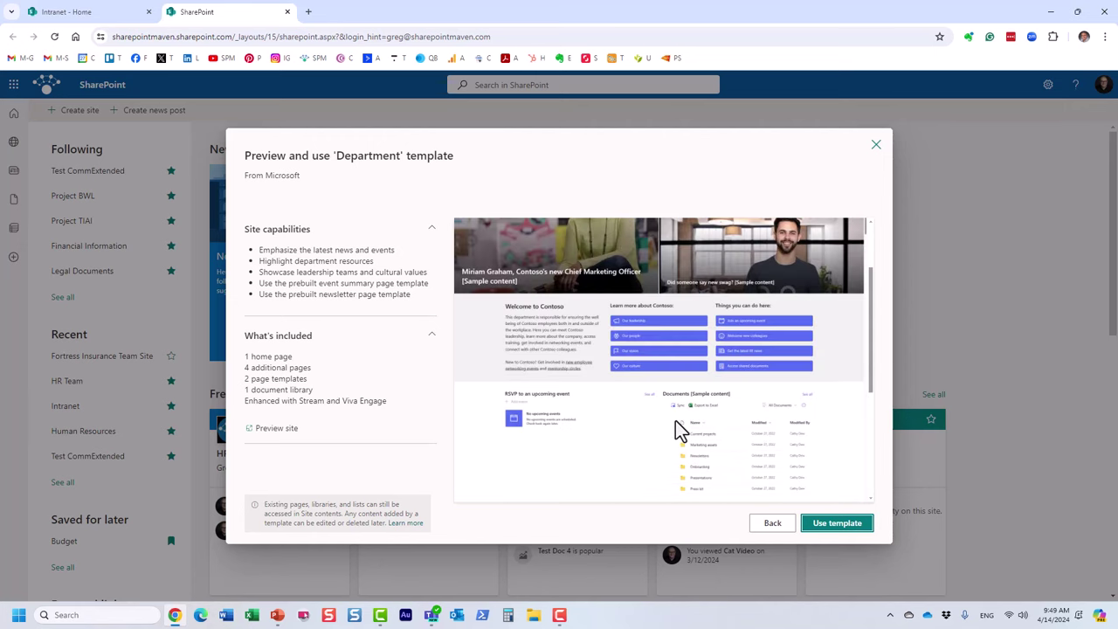
scroll(675, 420, up, 4)
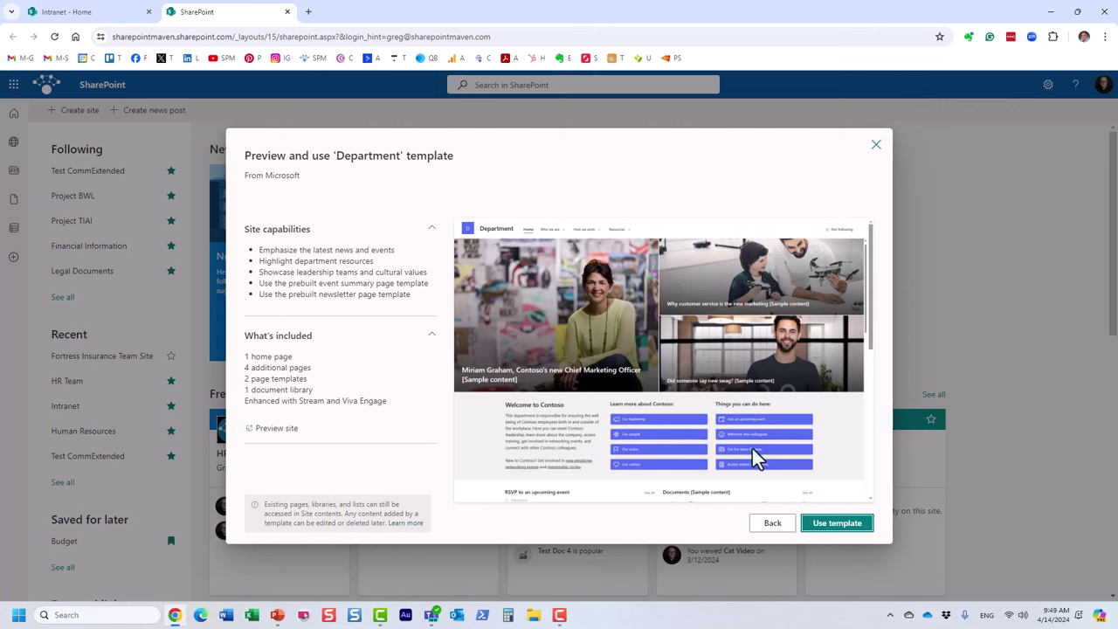
click(758, 523)
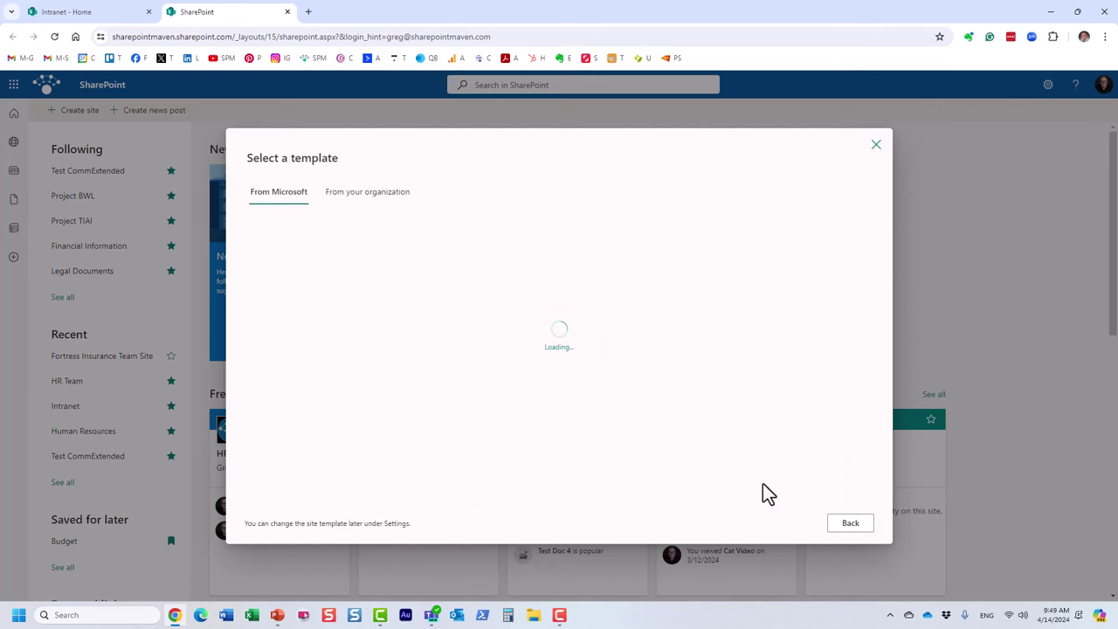
scroll(513, 428, down, 1)
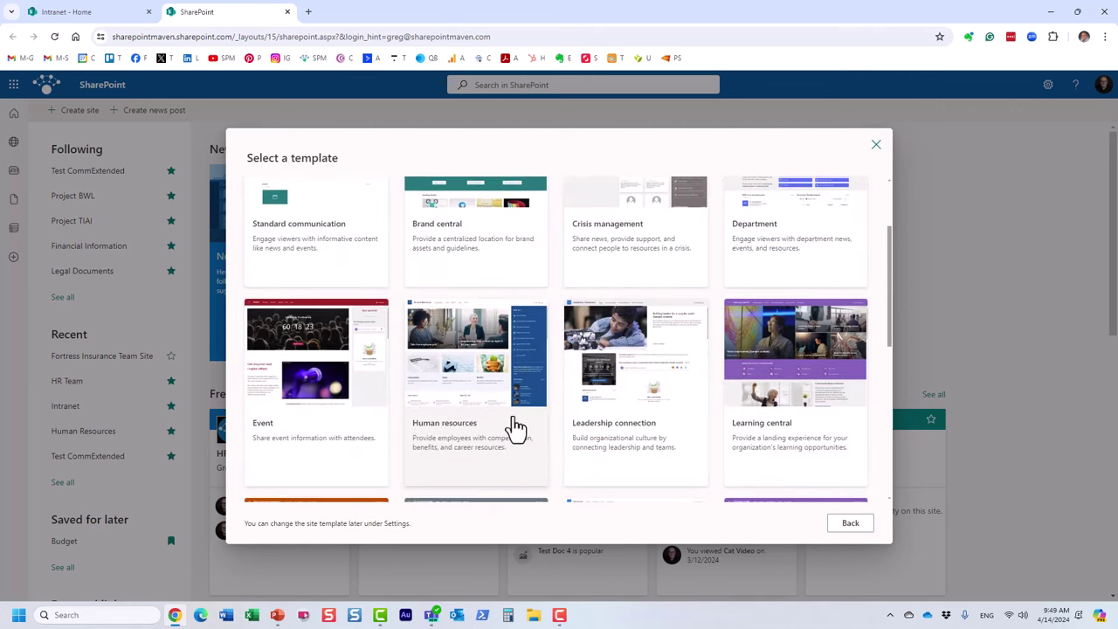
click(805, 375)
scroll(647, 359, down, 5)
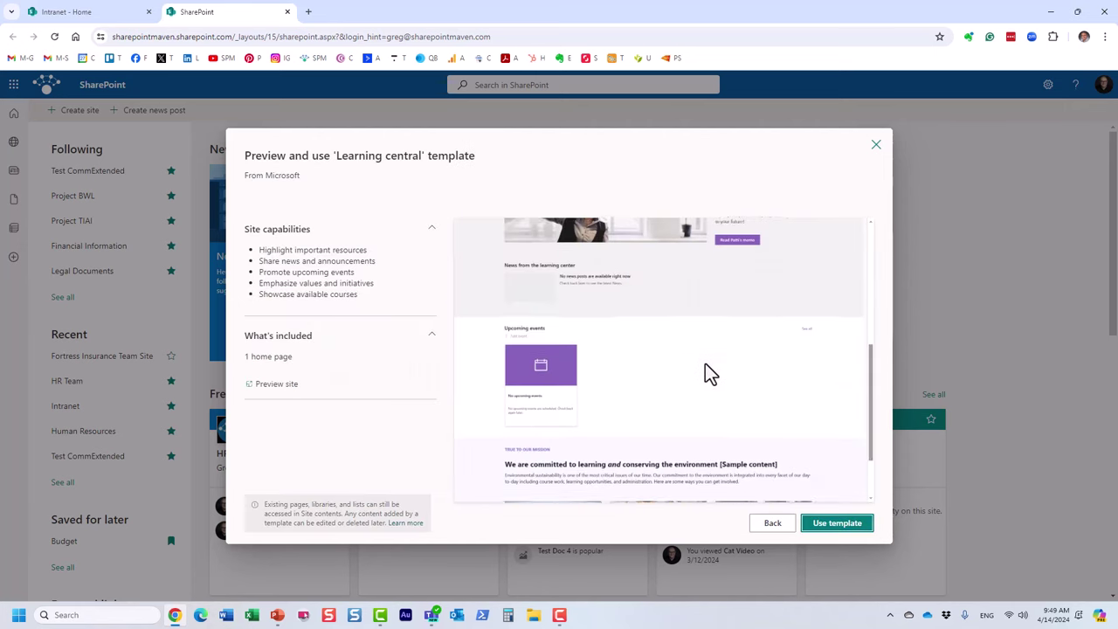
scroll(705, 363, down, 2)
click(772, 522)
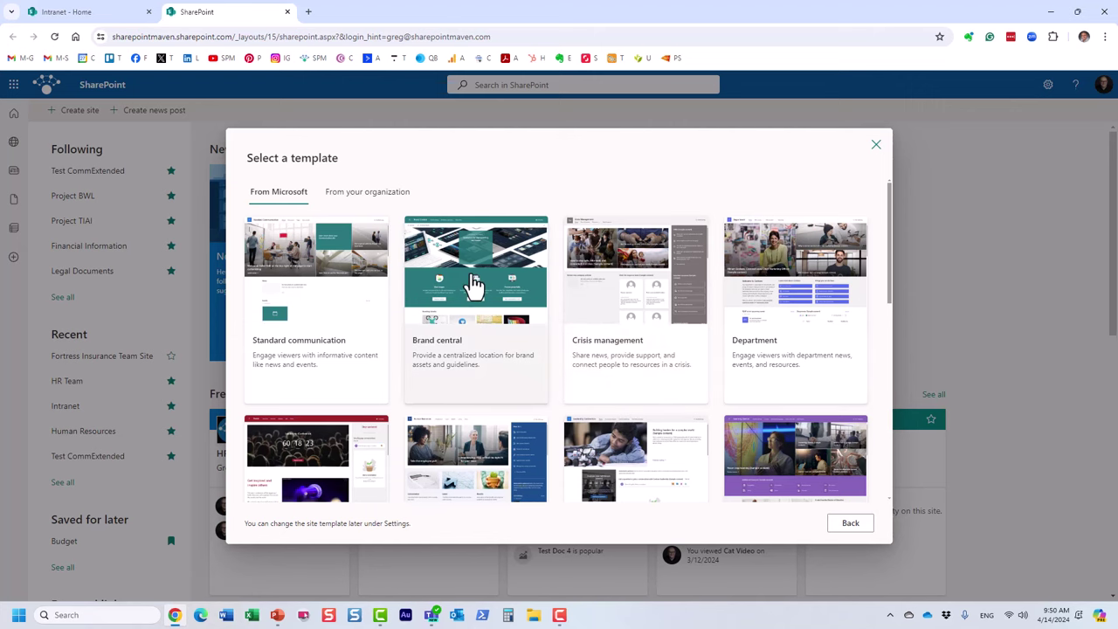
scroll(533, 402, down, 3)
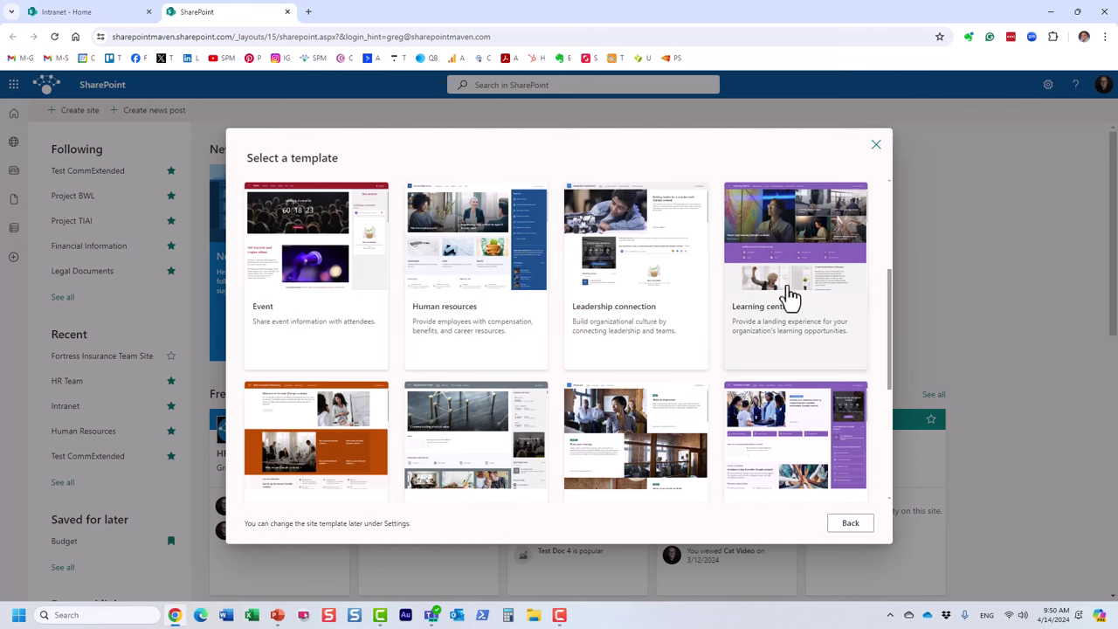
click(786, 423)
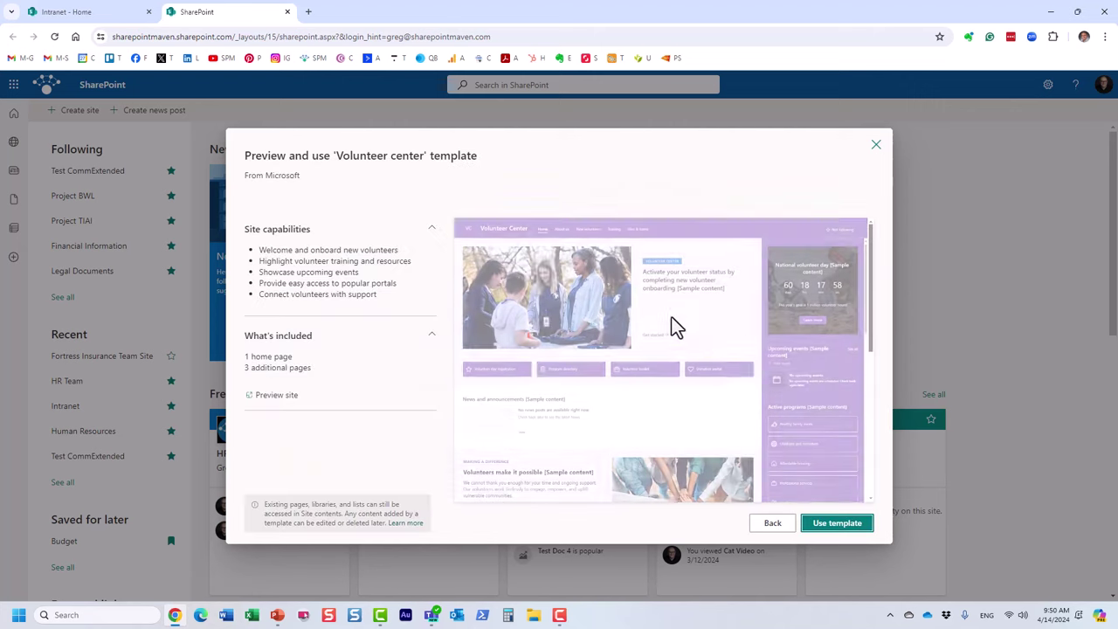
scroll(726, 342, down, 3)
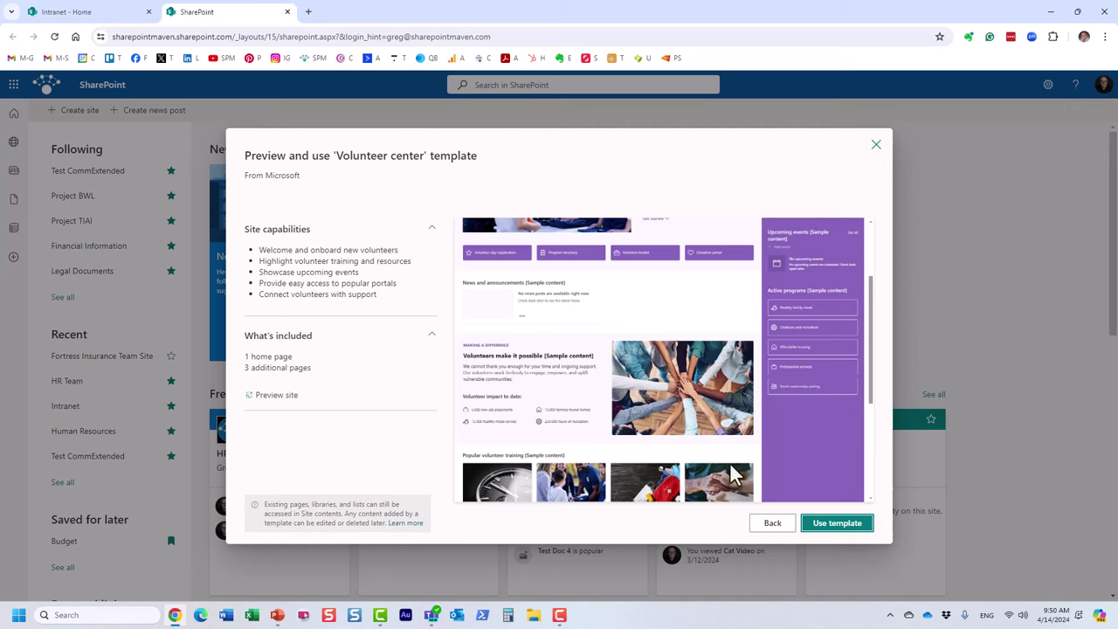
click(770, 524)
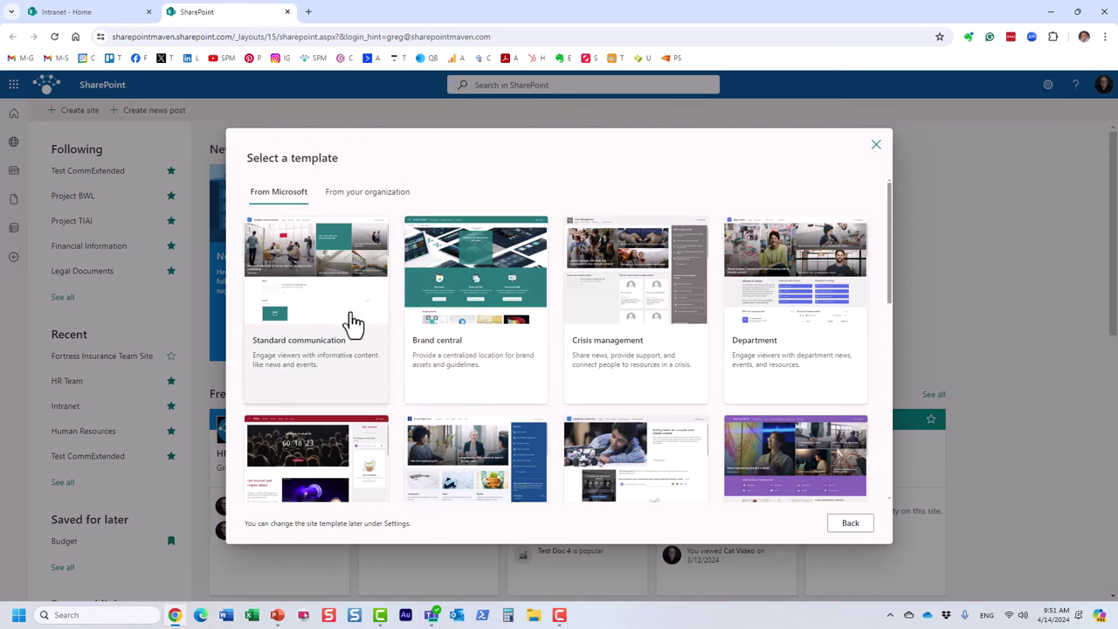
scroll(349, 324, down, 2)
scroll(352, 324, up, 2)
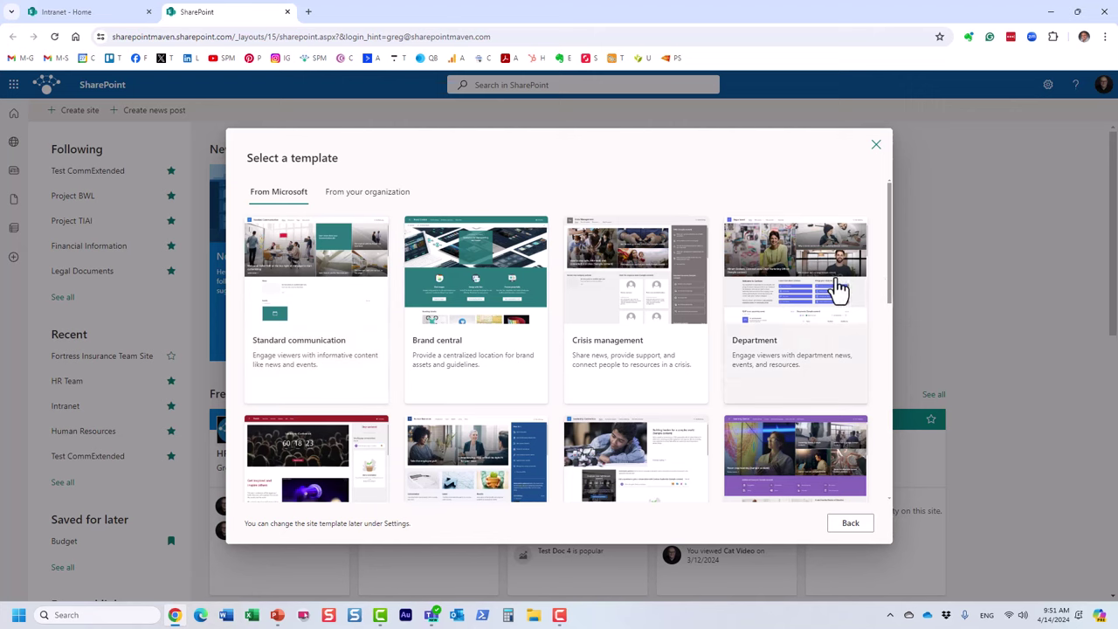
Step: Preview the Standard communication template and apply it with Use template
click(324, 271)
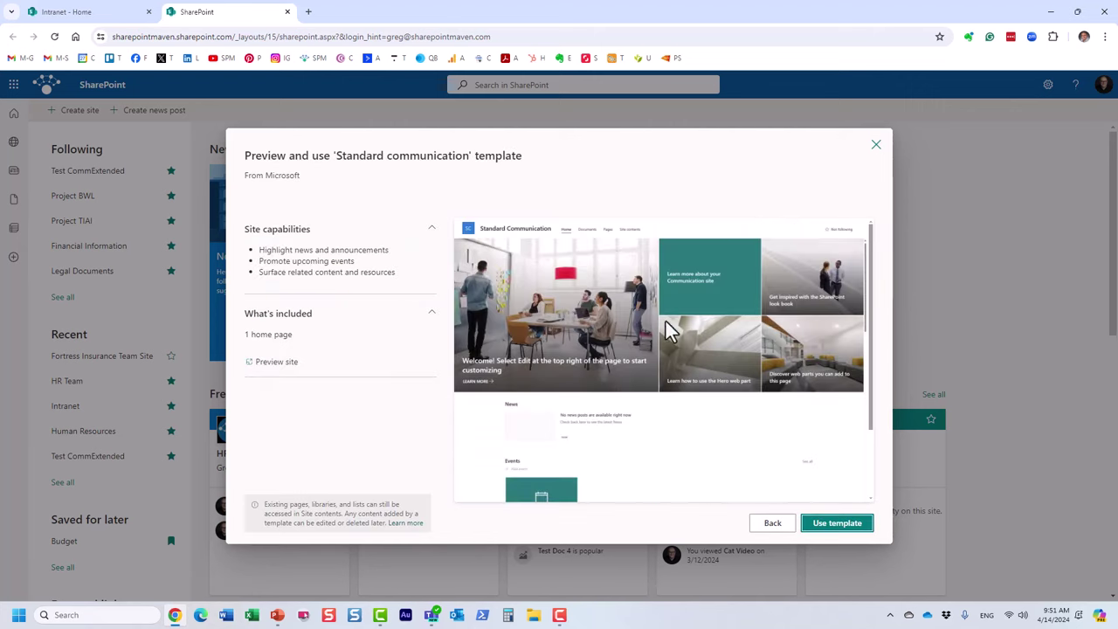
scroll(664, 327, down, 1)
scroll(664, 328, down, 1)
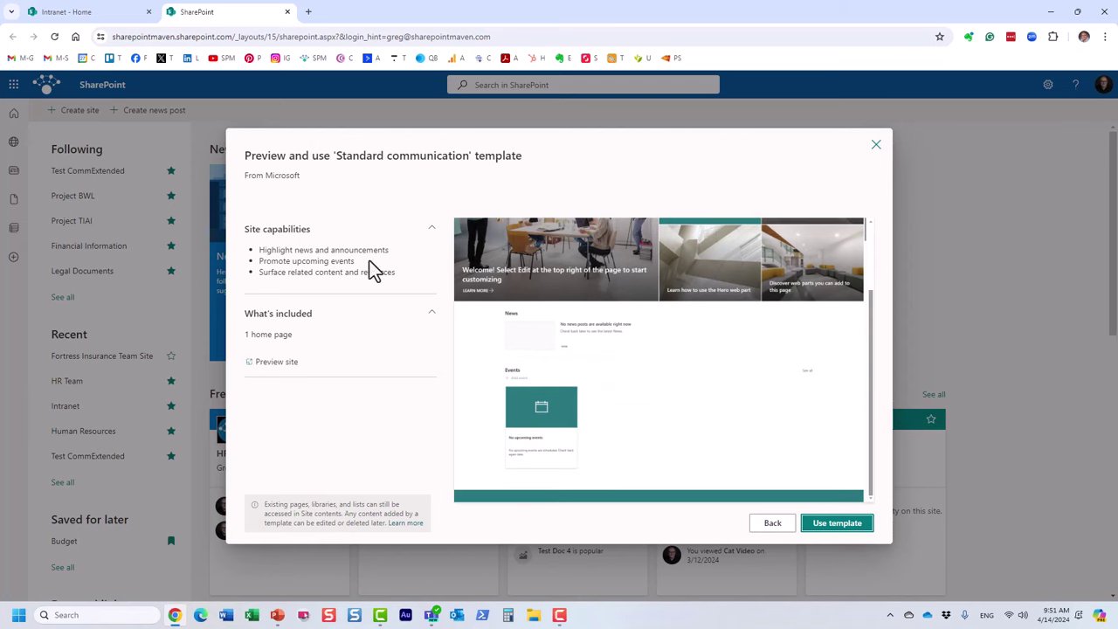
scroll(724, 364, up, 3)
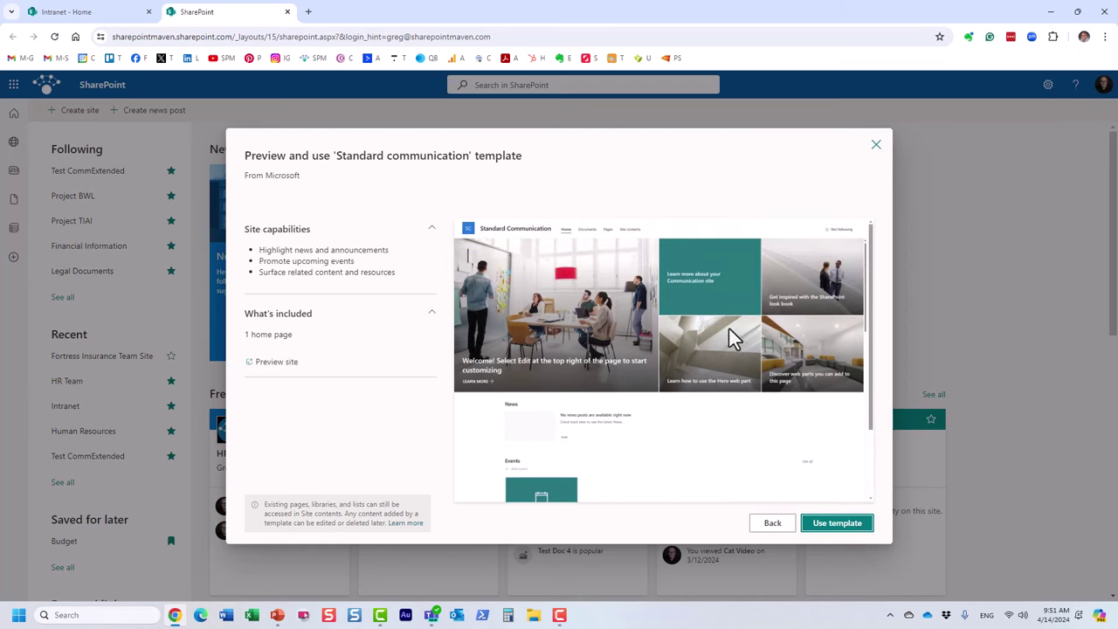
scroll(714, 407, down, 3)
scroll(713, 415, up, 3)
click(840, 526)
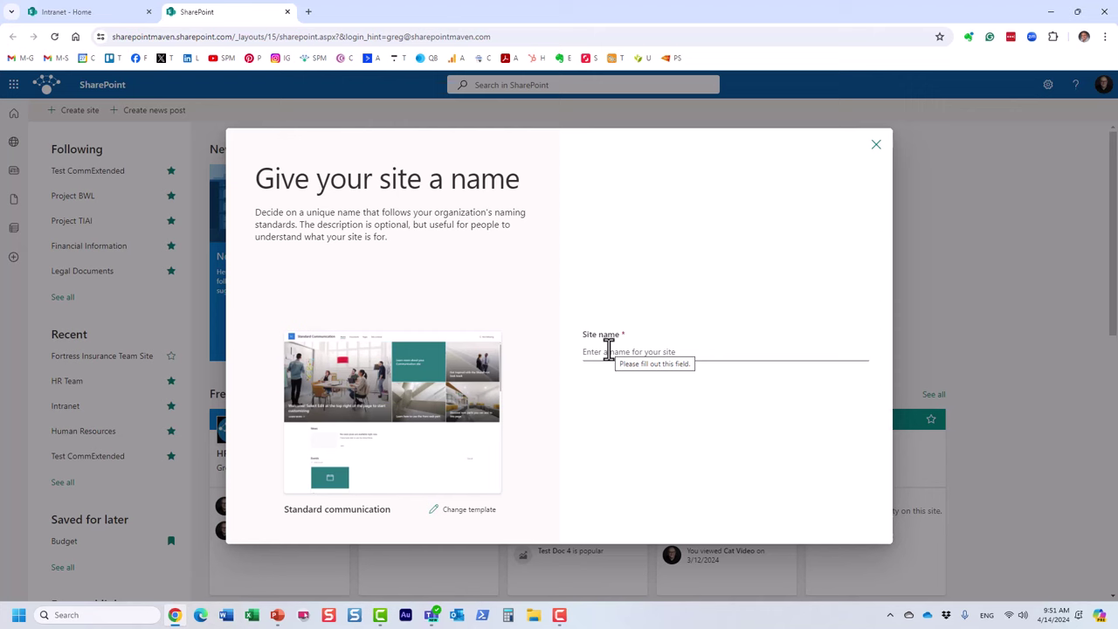
Step: Enter 'Company ABC Intranet' as the site name and continue to the next step
click(609, 351)
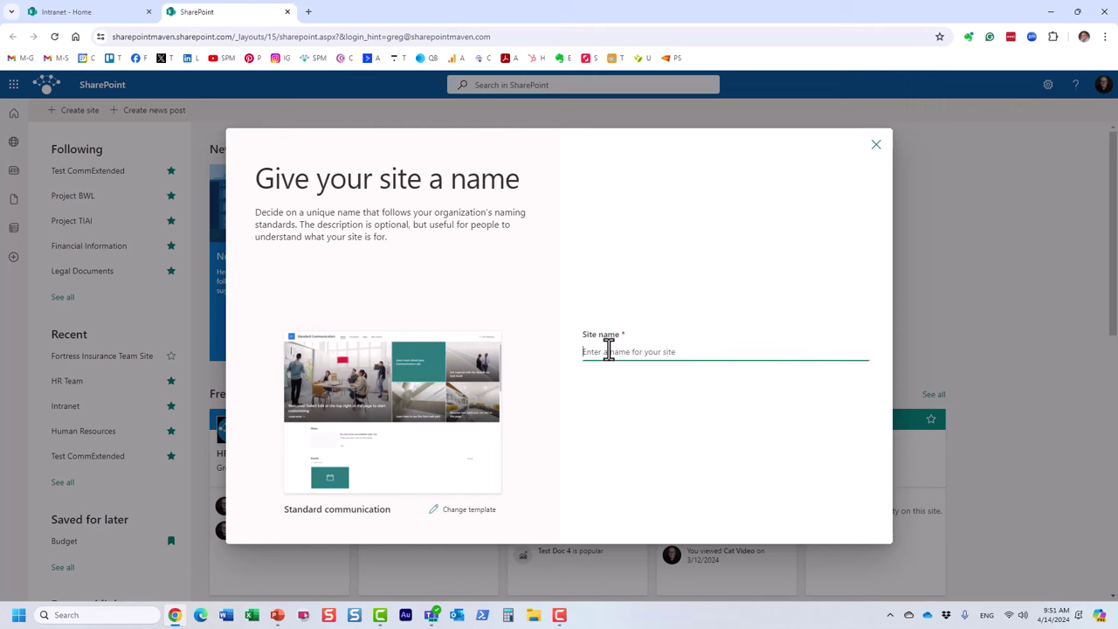
text(Company)
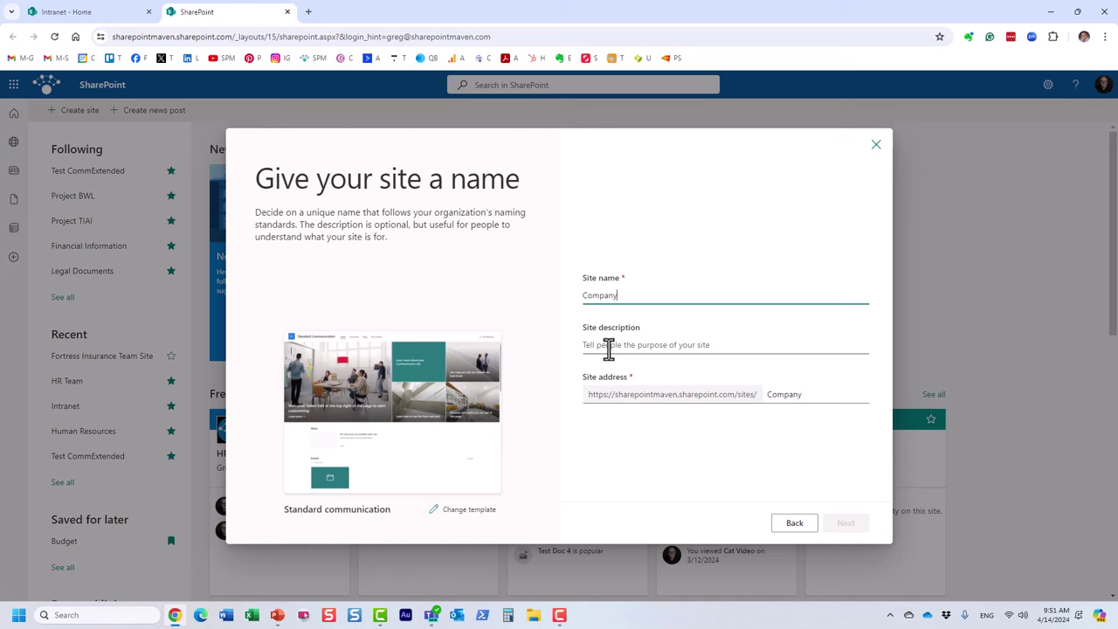
text( ABC Intranet)
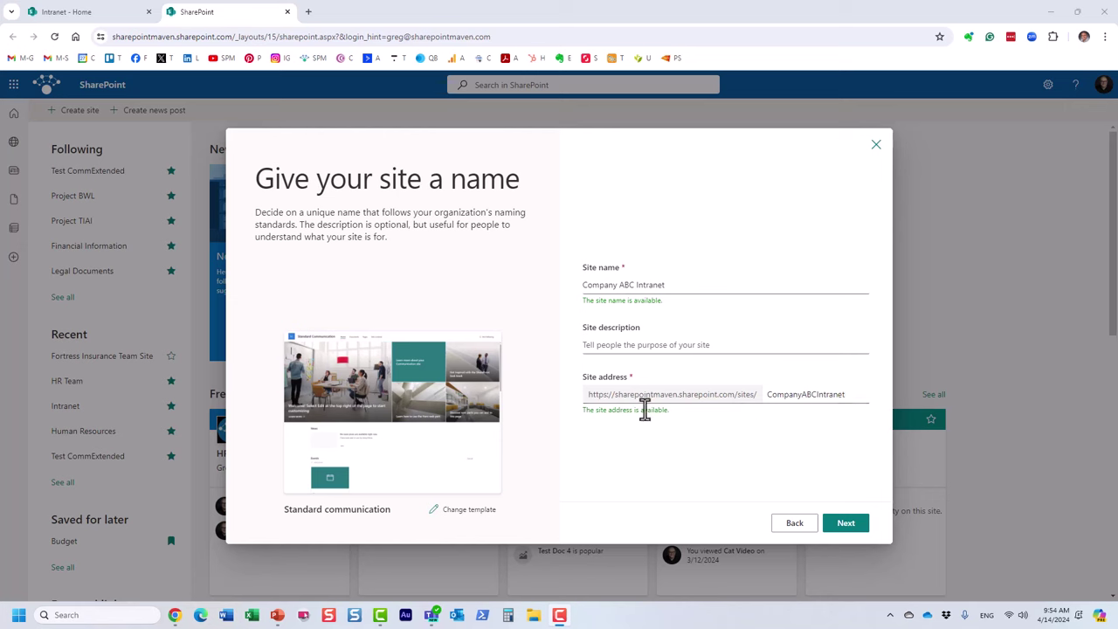
click(845, 524)
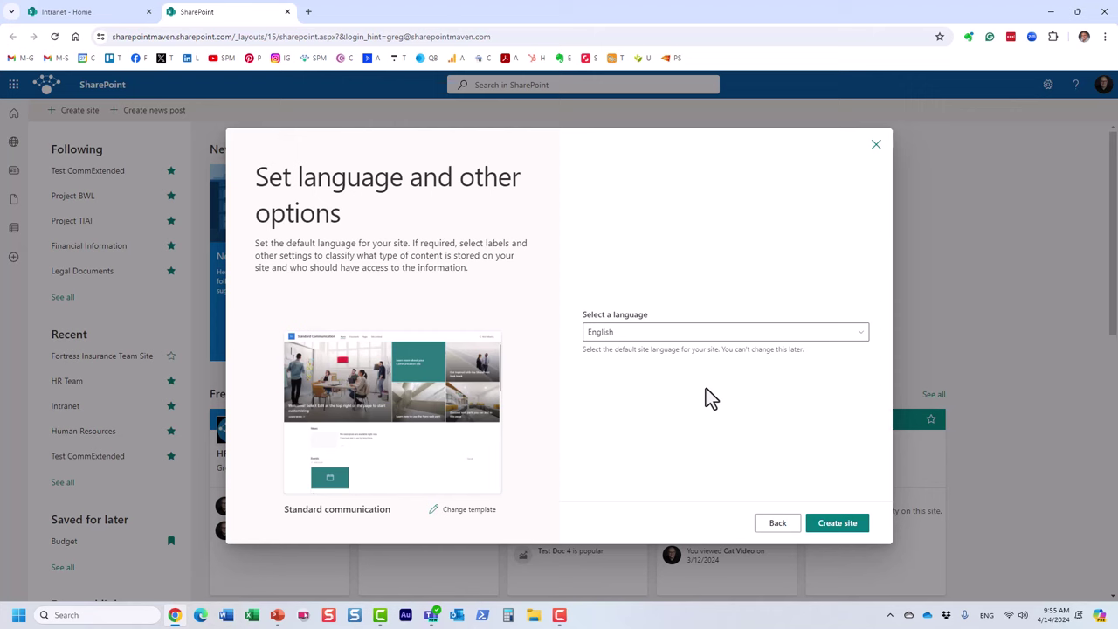
Step: Keep English as the site language and create the Company ABC Intranet site
click(803, 341)
click(837, 252)
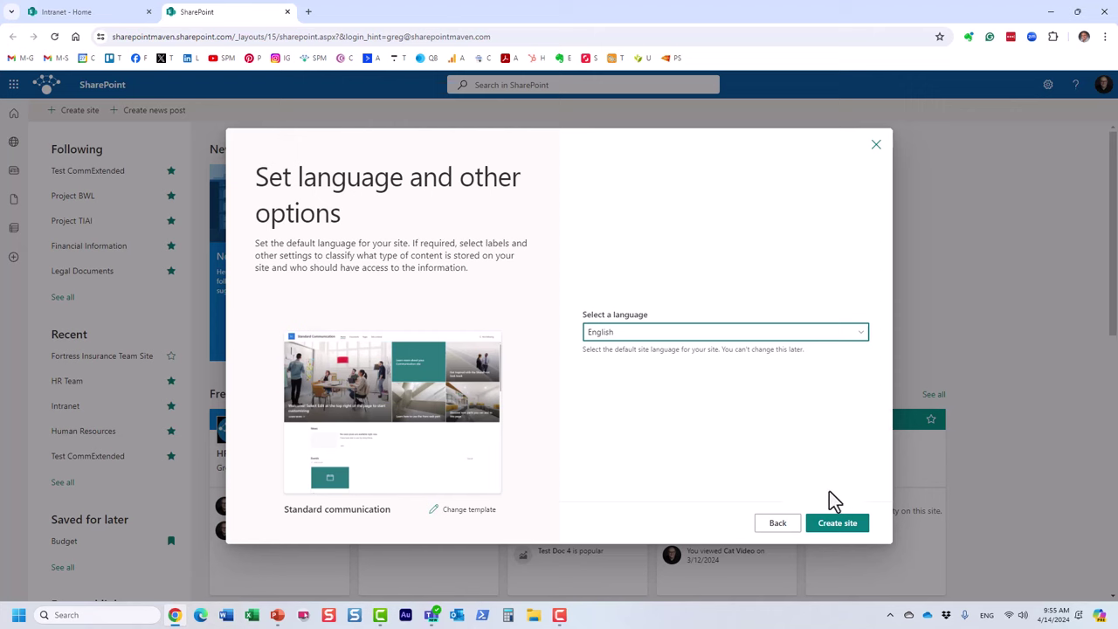
click(845, 529)
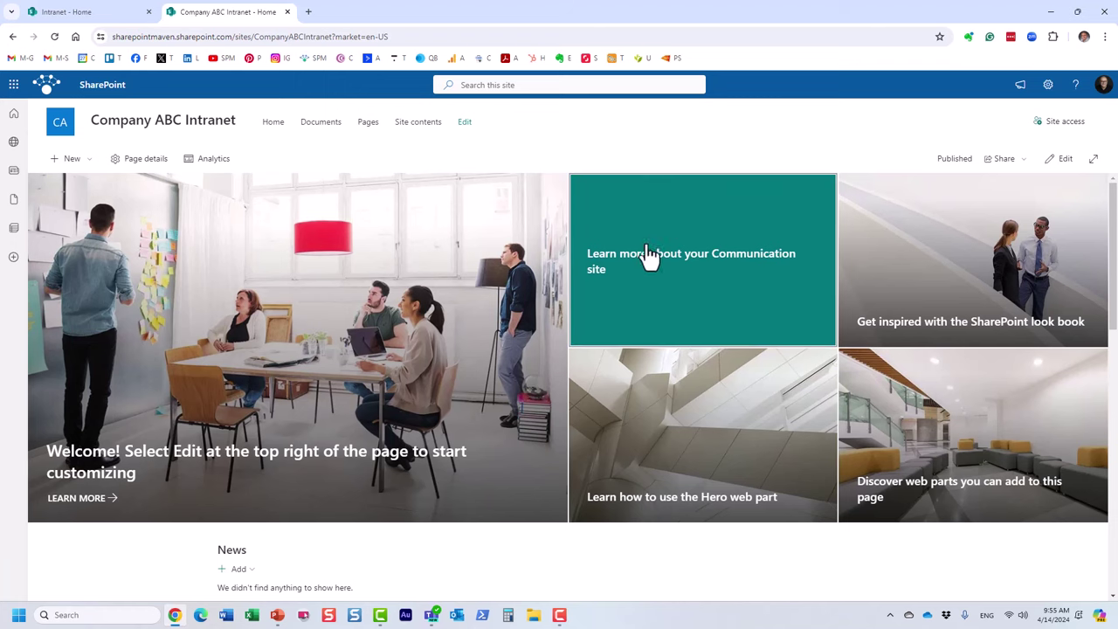
scroll(671, 345, down, 2)
scroll(674, 346, down, 2)
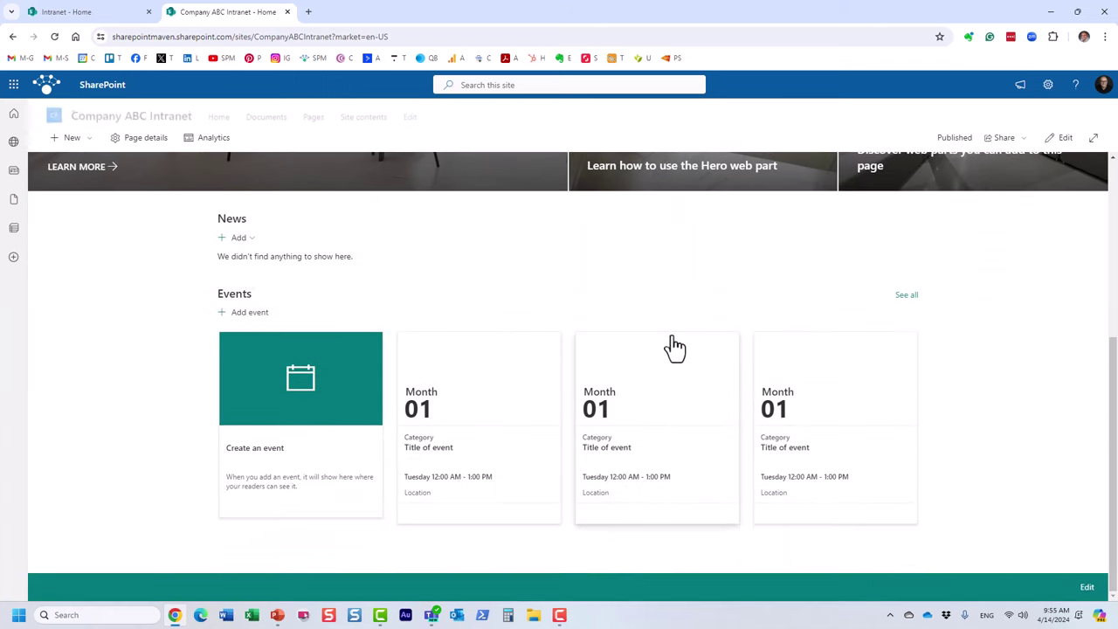
scroll(675, 346, up, 4)
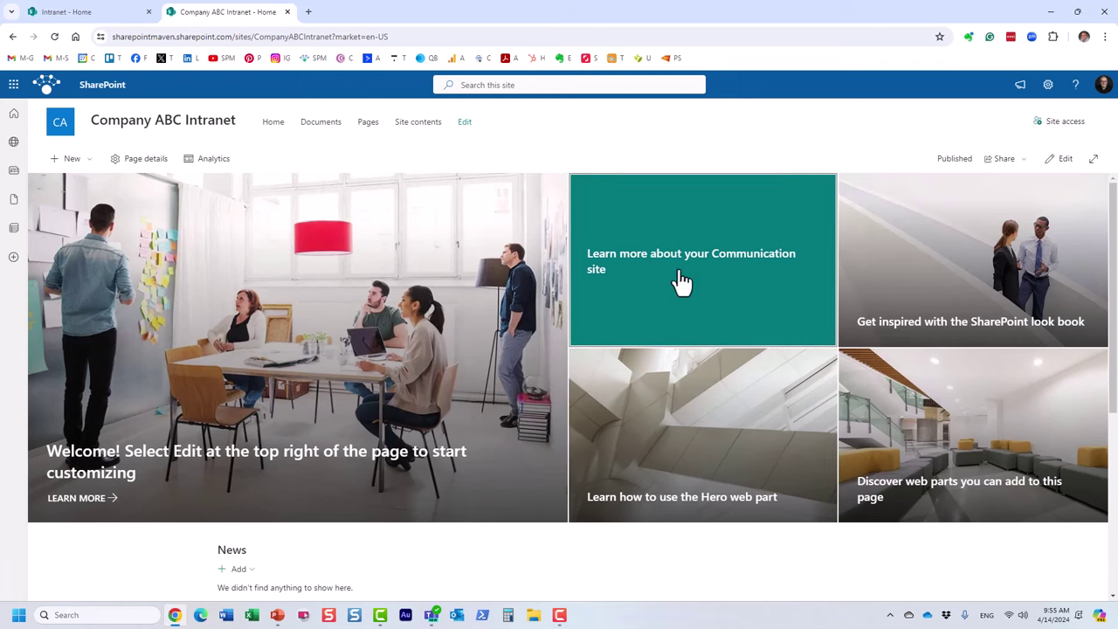
scroll(661, 417, down, 3)
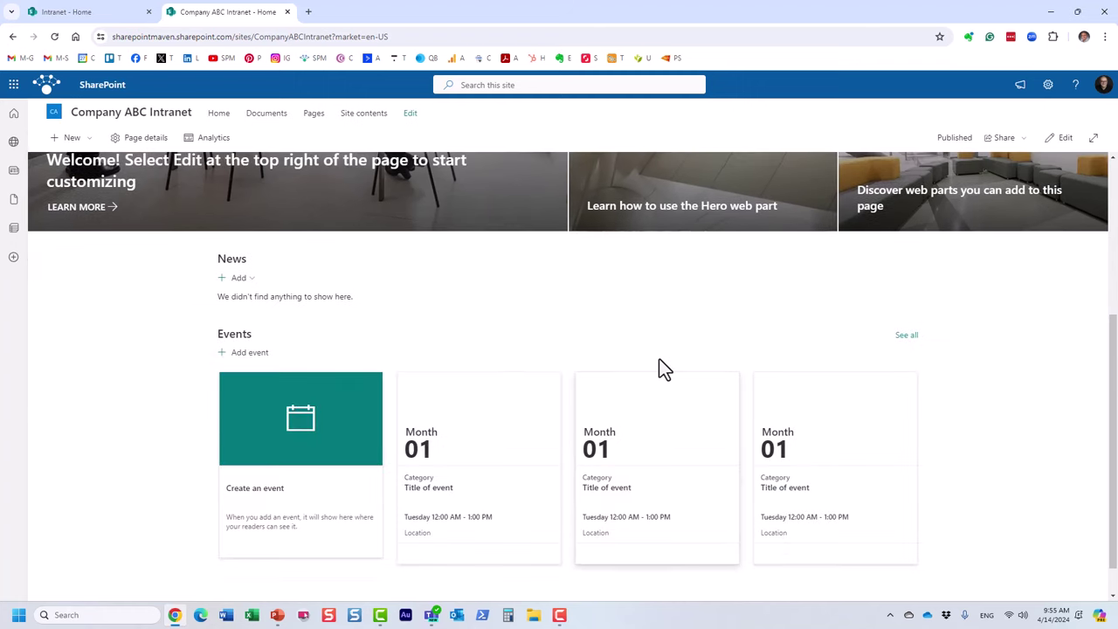
scroll(658, 367, up, 3)
scroll(659, 367, down, 2)
scroll(661, 385, down, 1)
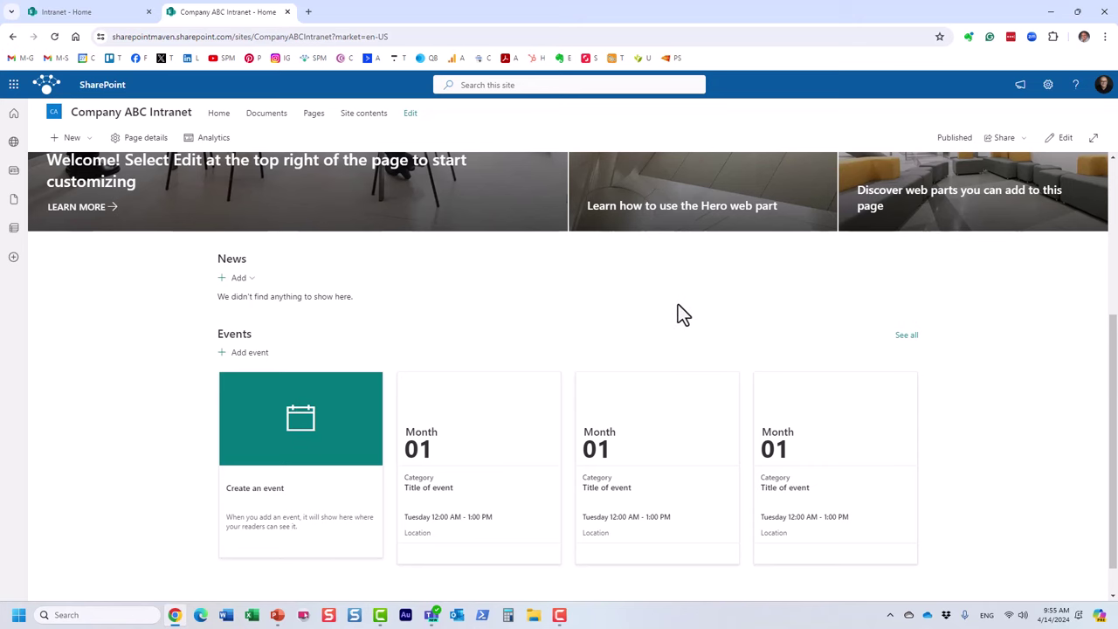
scroll(679, 345, up, 3)
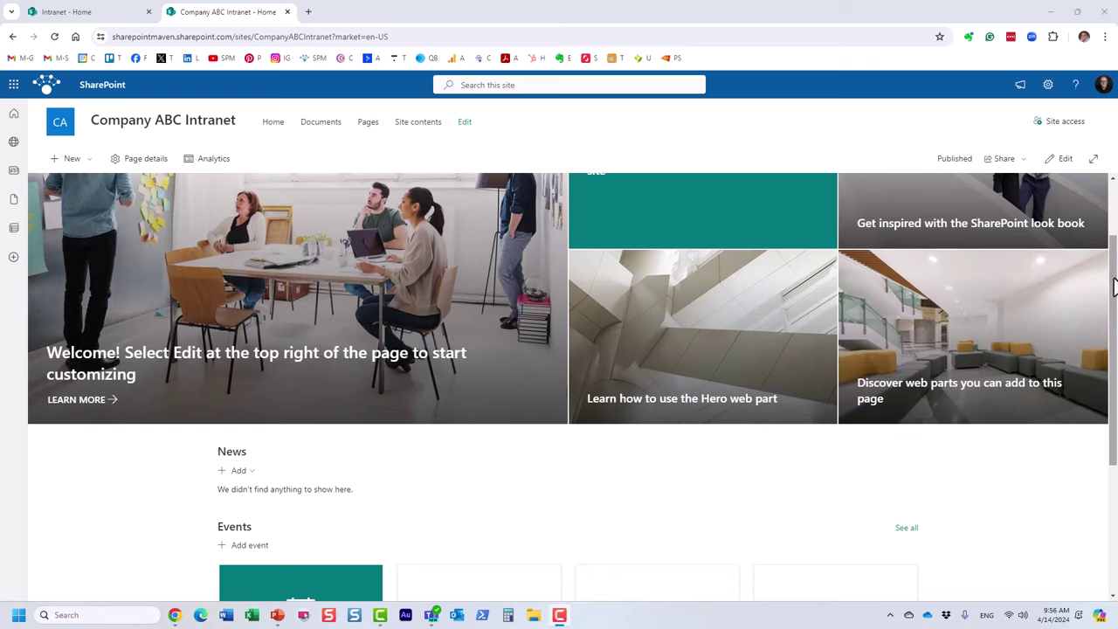
scroll(1105, 209, up, 2)
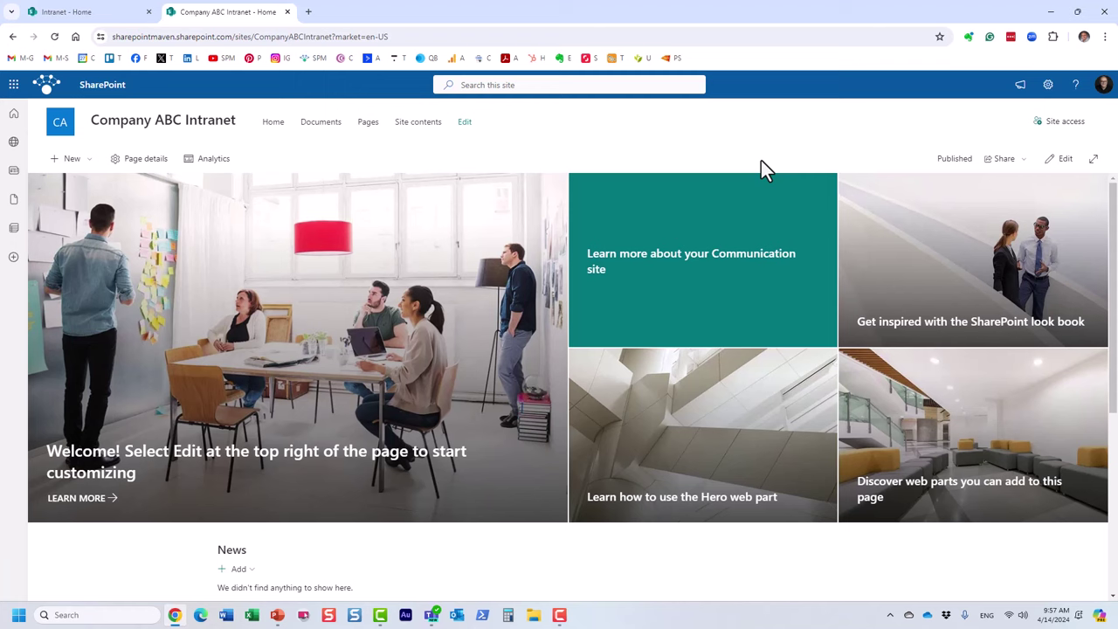
Step: Put the home page into edit mode and delete the People profiles web part
click(1060, 163)
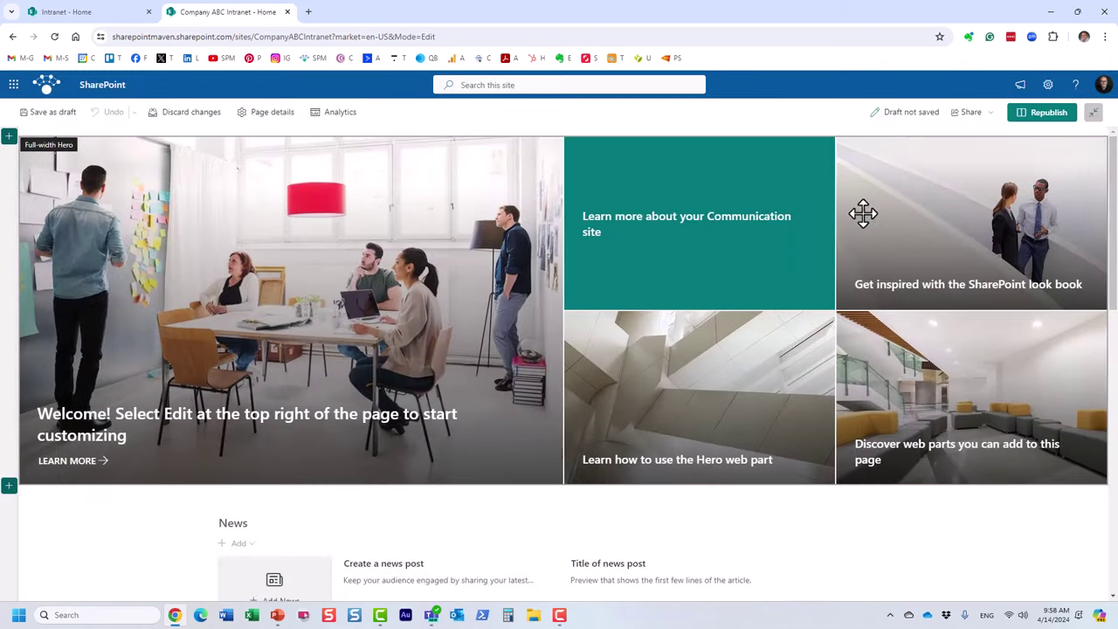
scroll(480, 428, down, 3)
scroll(481, 428, down, 4)
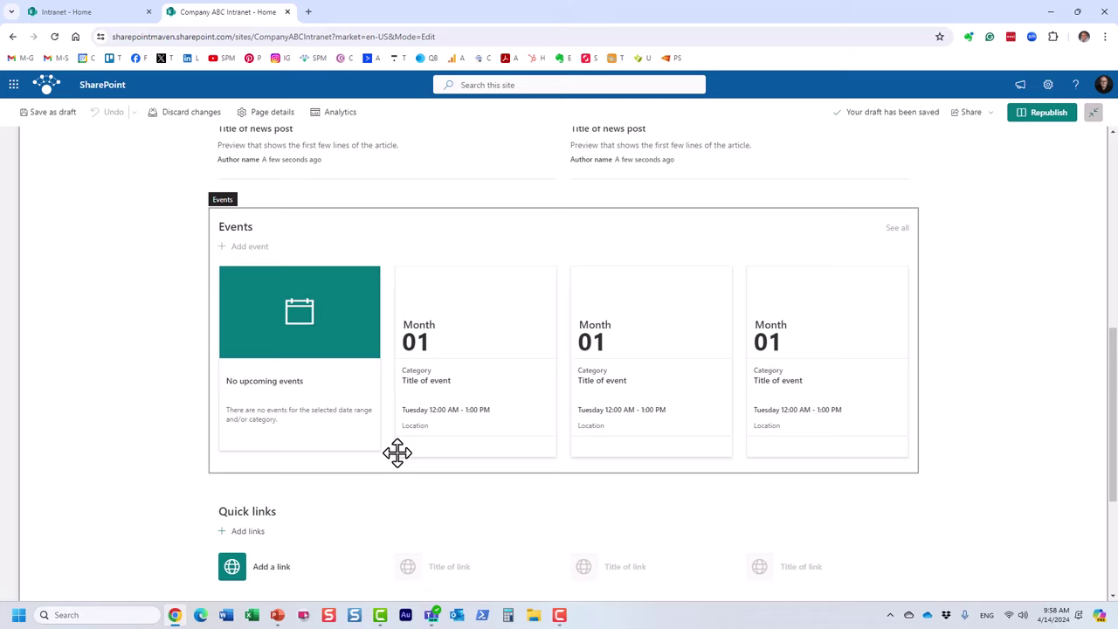
scroll(398, 453, down, 2)
scroll(397, 452, up, 2)
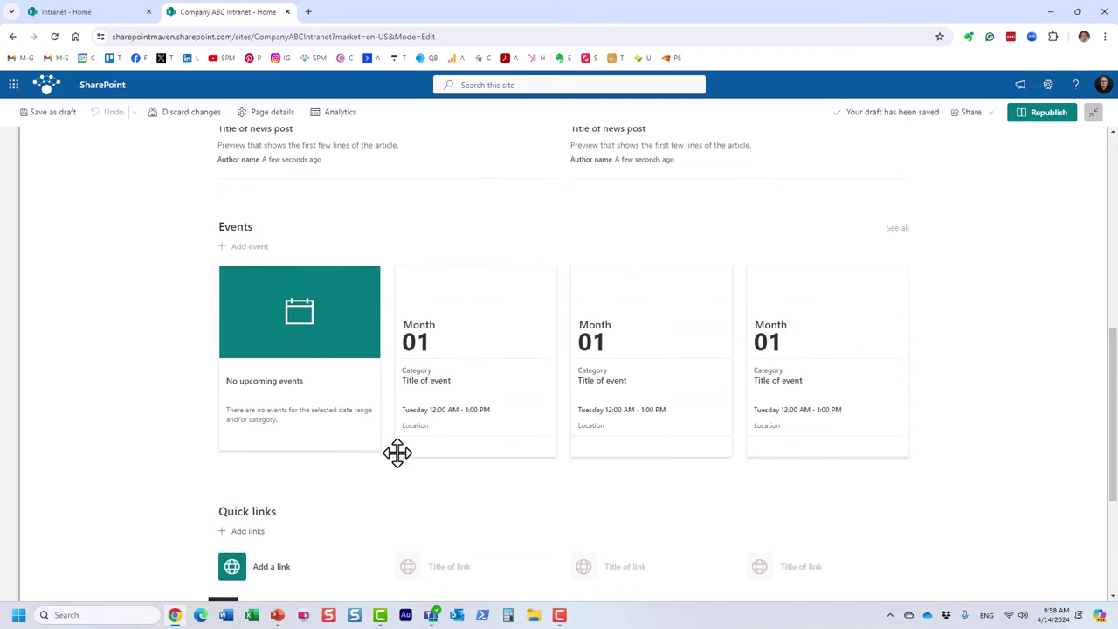
scroll(398, 452, down, 2)
click(262, 452)
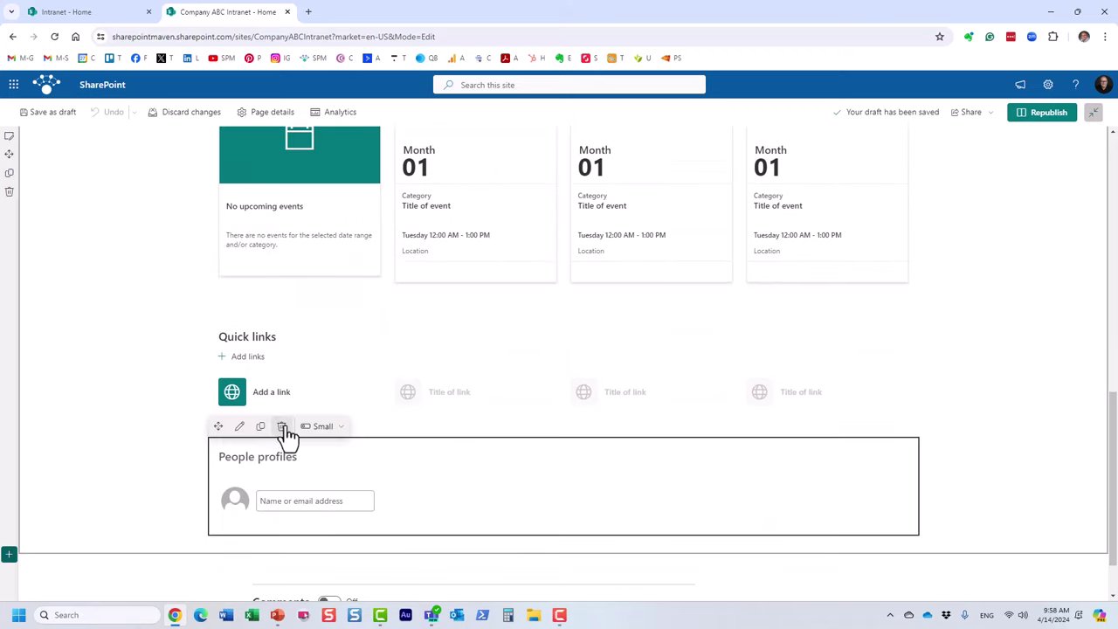
click(283, 428)
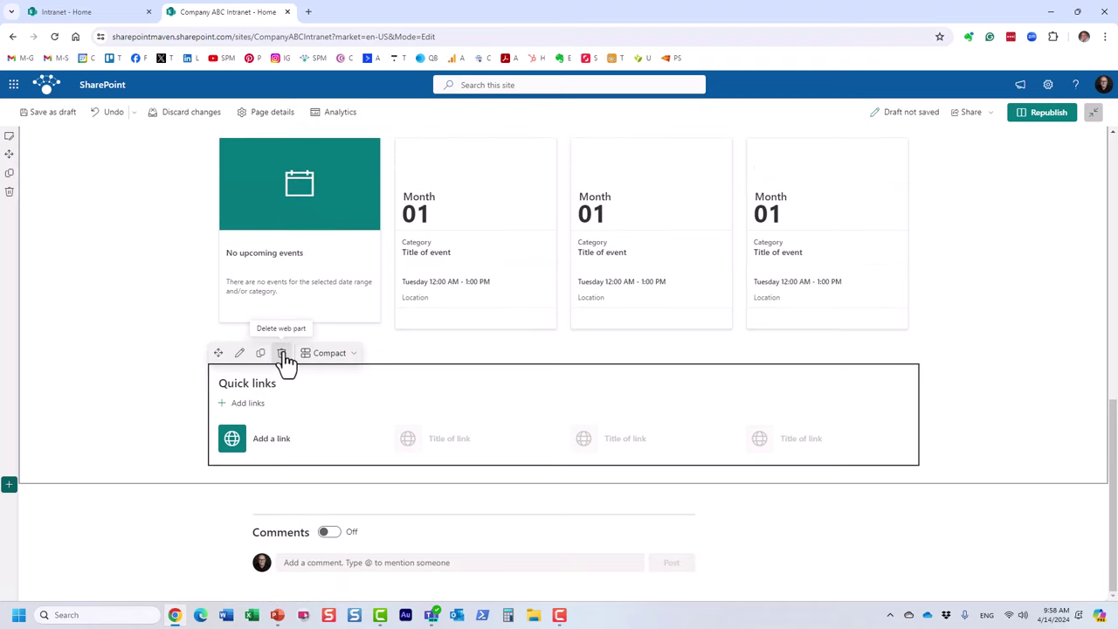
Step: Delete the Quick links, Events and News web parts and the empty section below the Hero
click(281, 353)
scroll(300, 358, up, 2)
click(270, 387)
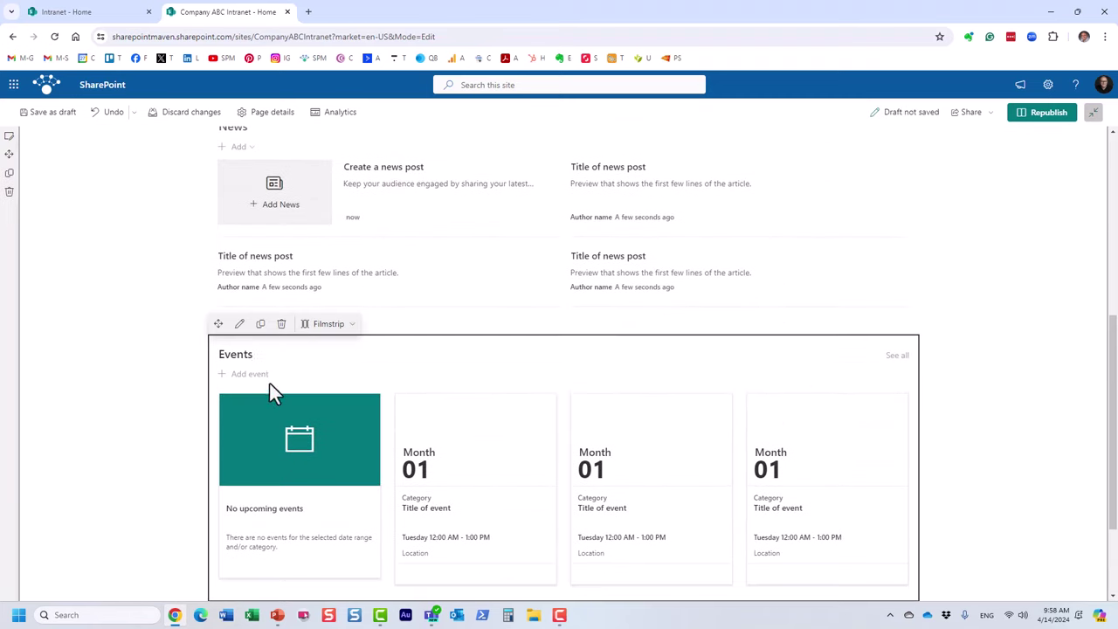
click(282, 328)
scroll(346, 336, up, 3)
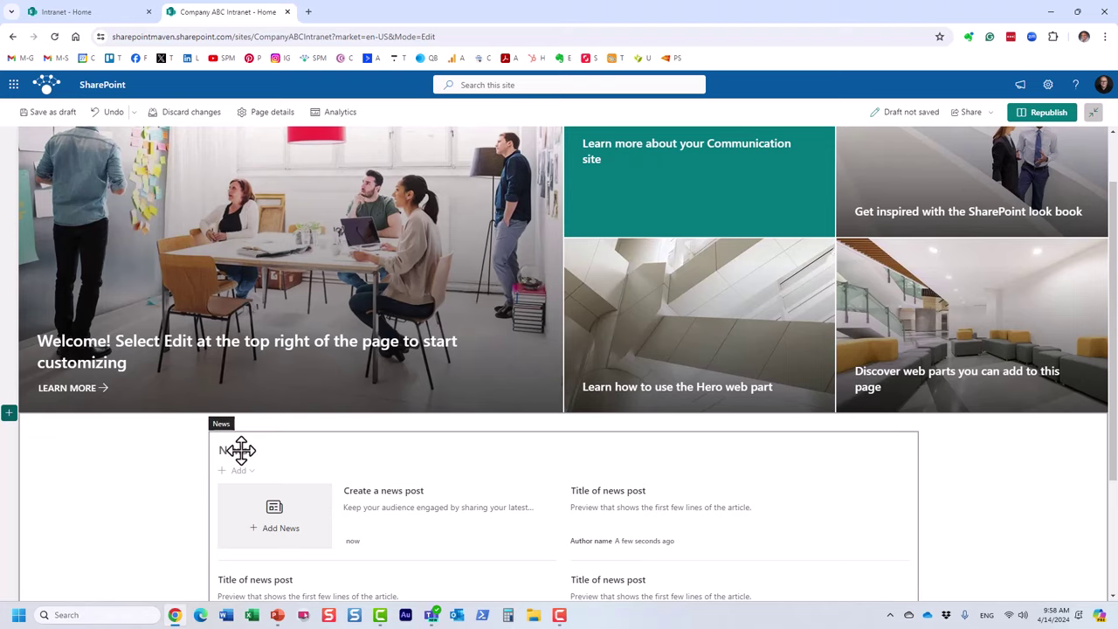
click(240, 450)
click(282, 381)
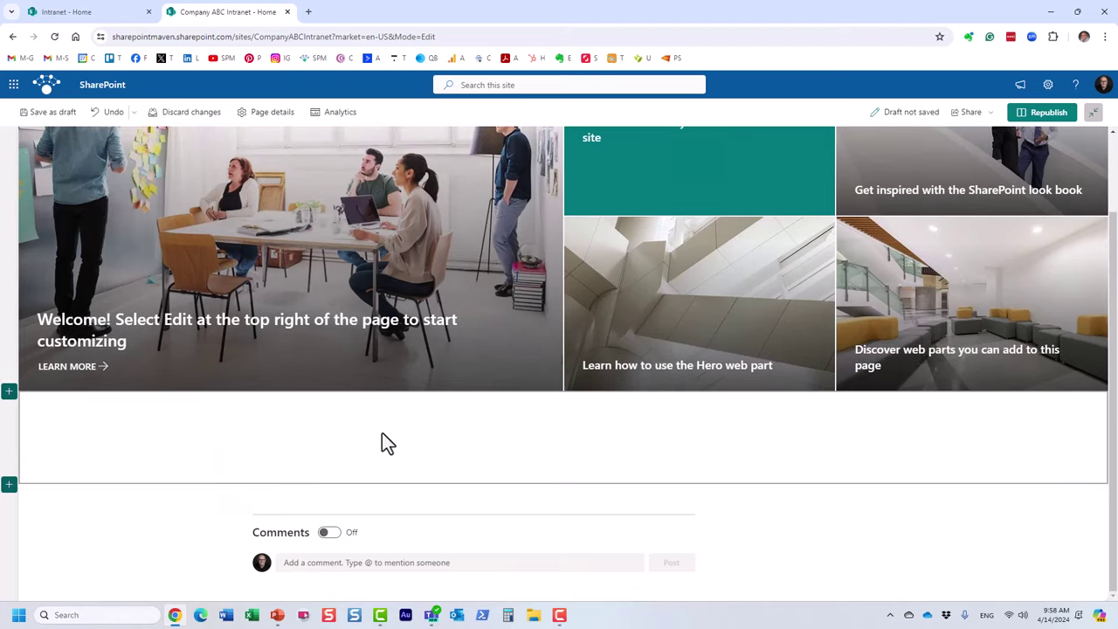
click(346, 440)
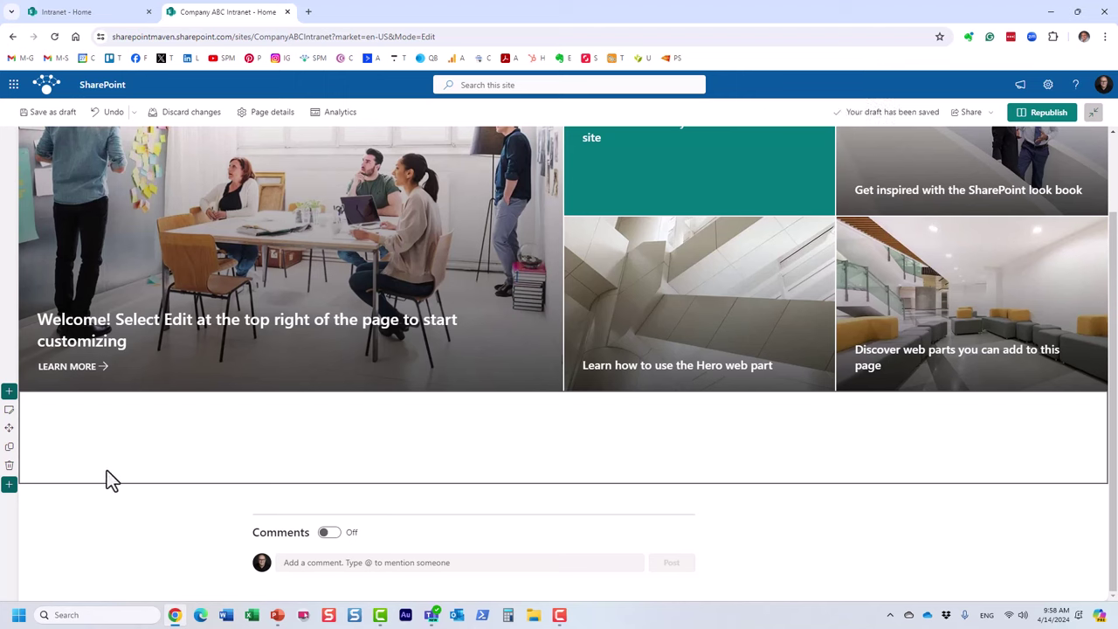
click(10, 466)
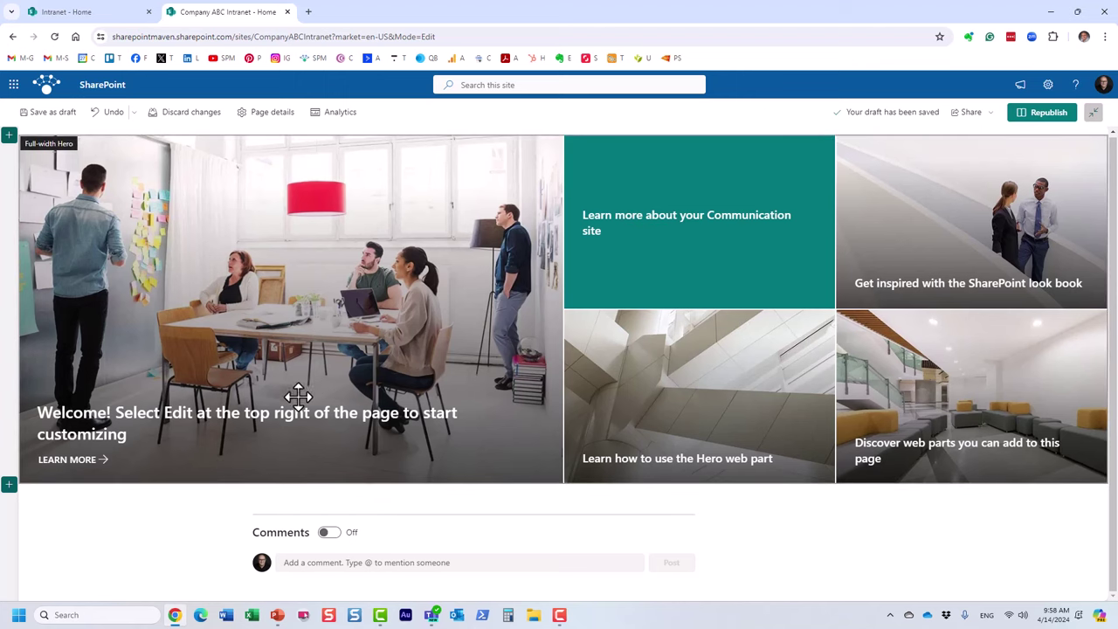
Step: Add a one-column section below the Hero
click(10, 486)
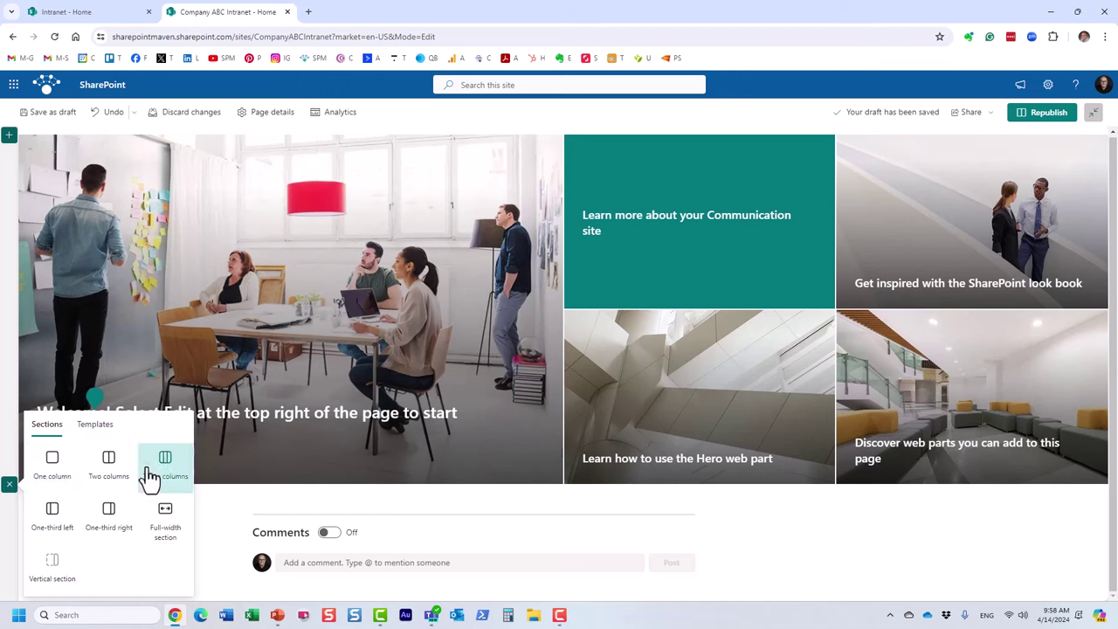
click(53, 468)
scroll(296, 528, down, 2)
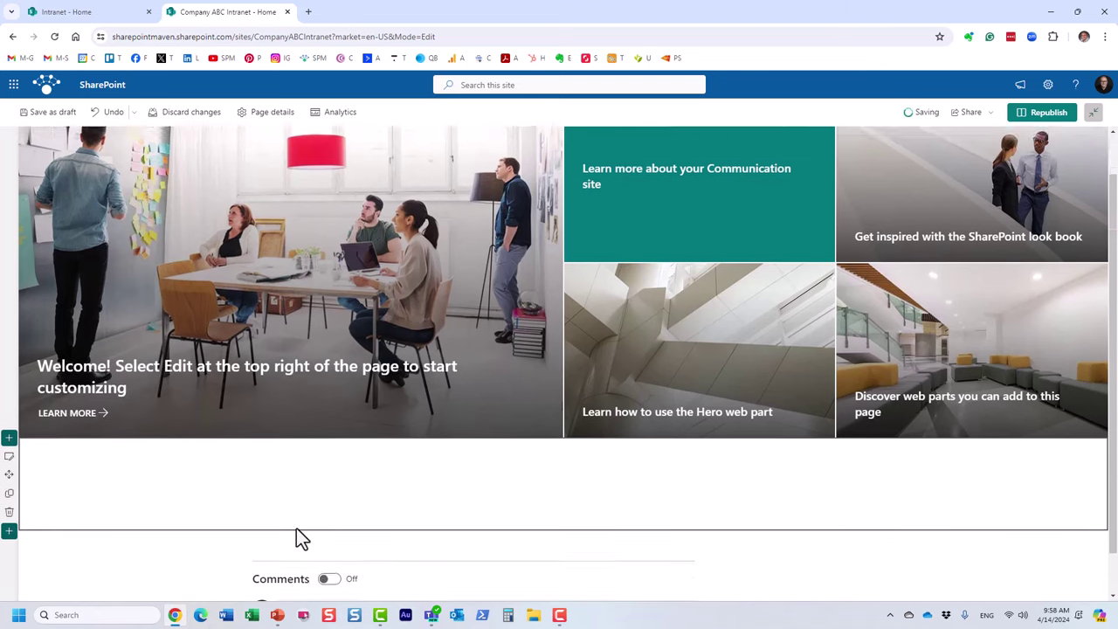
Step: Bring up the new section's web part toolbox and search it for 'her'
mouse_move(560, 414)
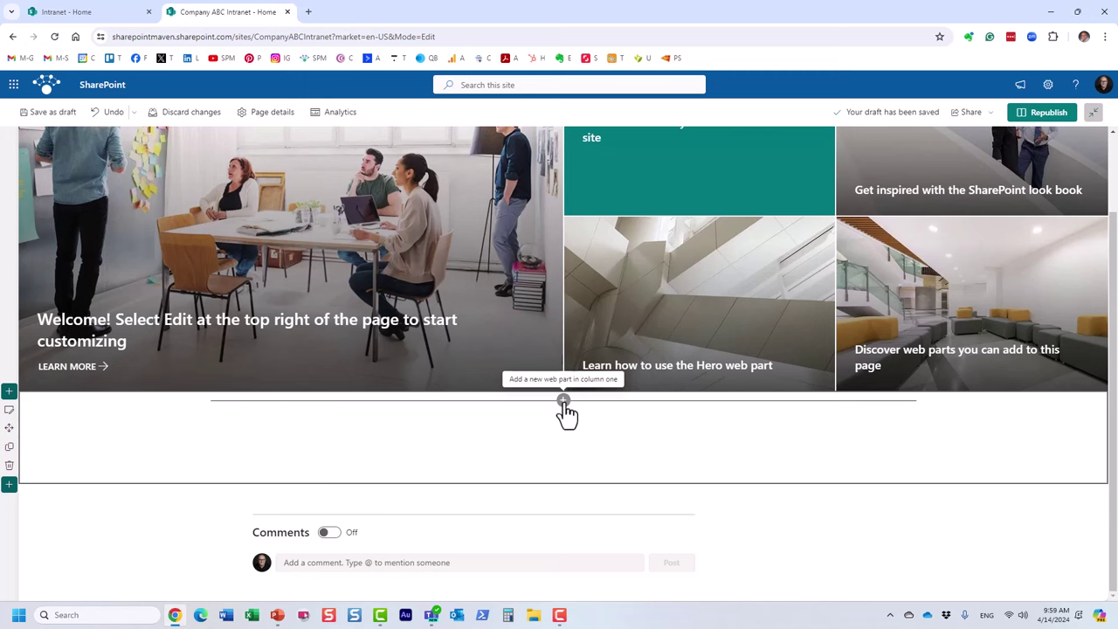
click(563, 402)
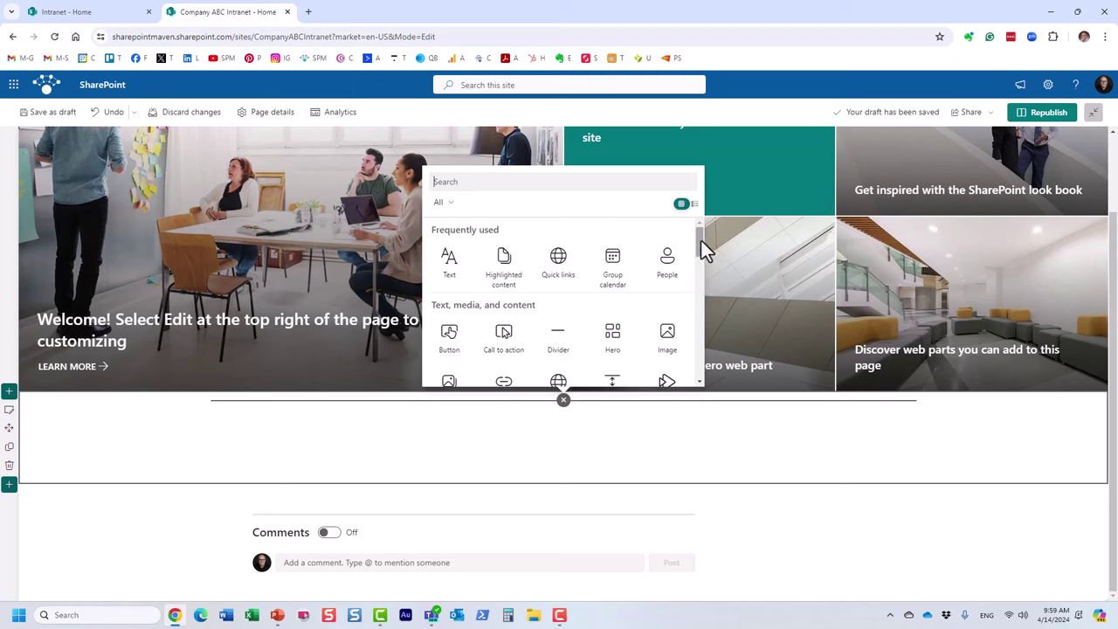
drag(701, 240, 699, 304)
drag(699, 291, 699, 255)
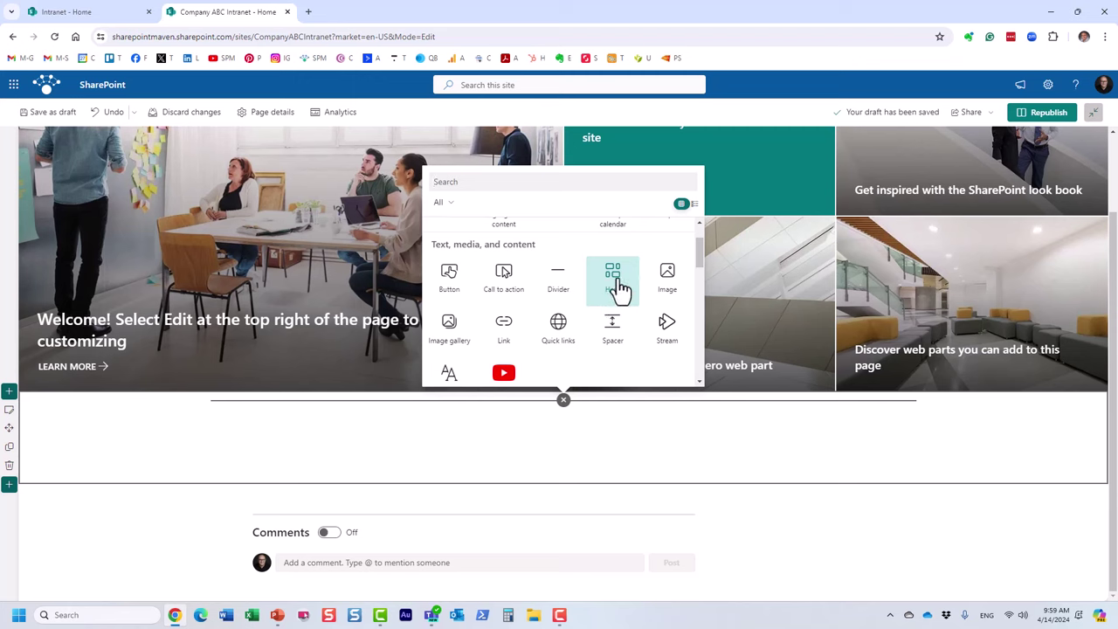
text(her)
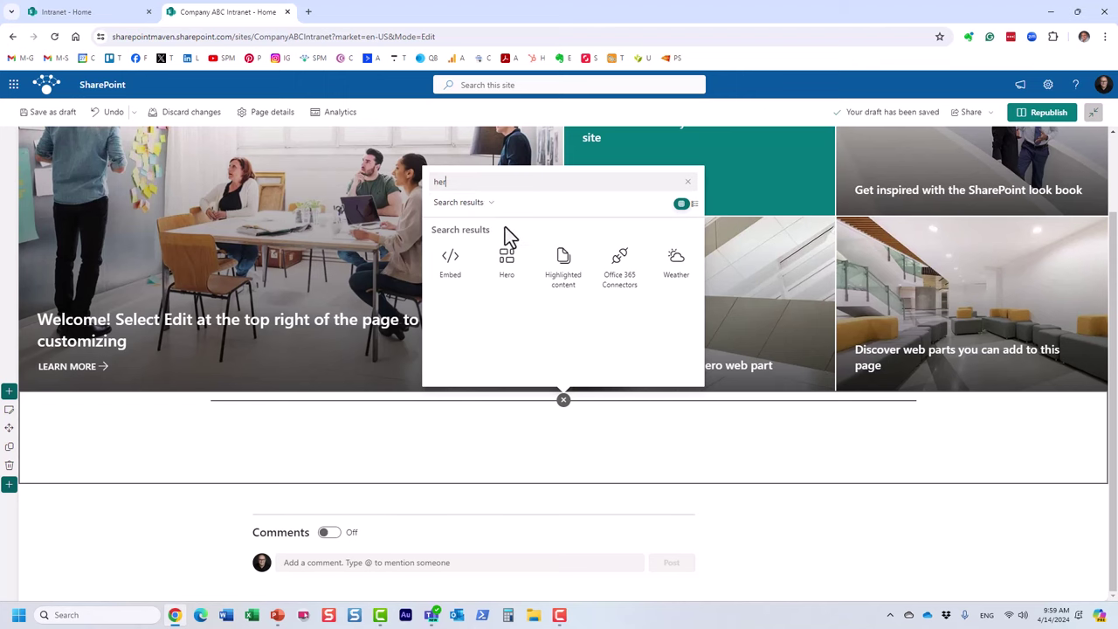
Step: Add a second Hero web part, with five empty tiles, to the new one-column section
click(509, 267)
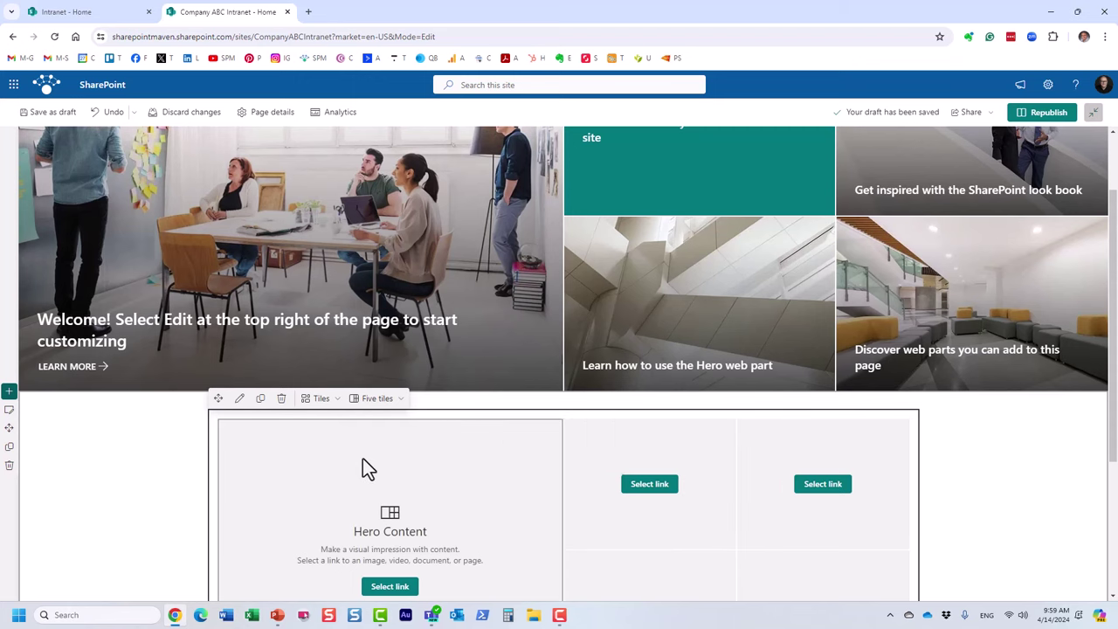
scroll(363, 459, down, 2)
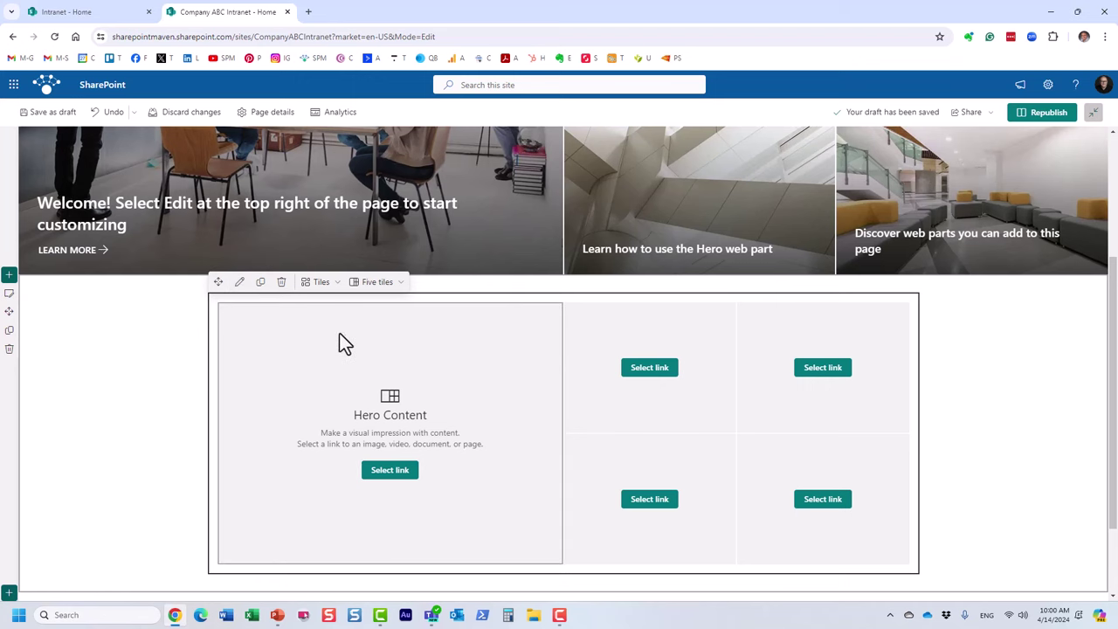
Step: Open the Hero web part's settings and preview the Layers layout
click(239, 282)
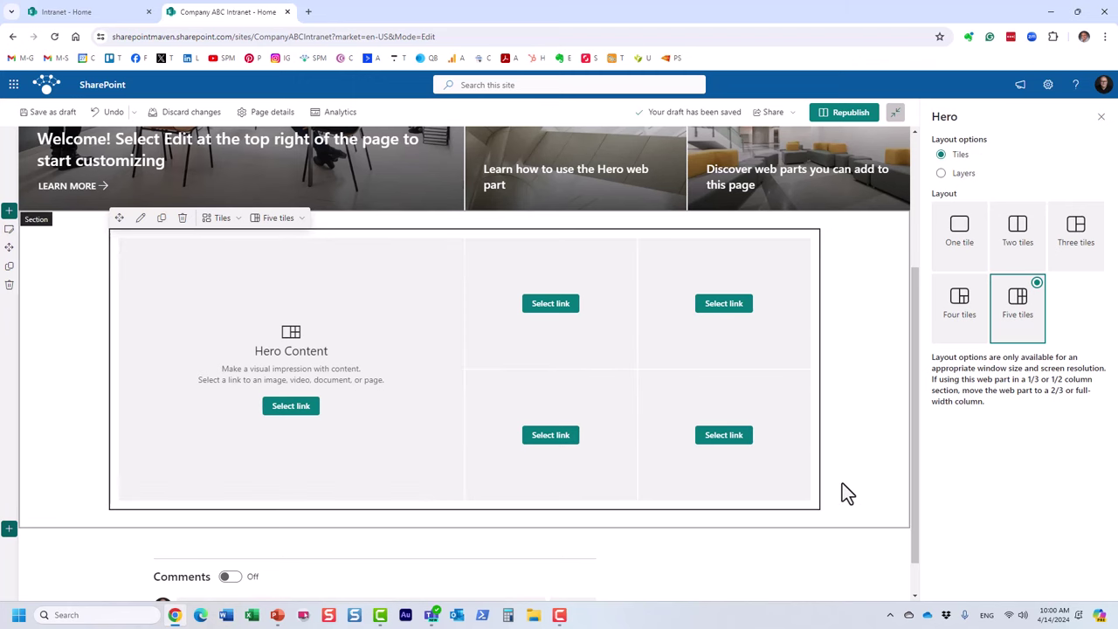
click(941, 174)
scroll(454, 341, down, 1)
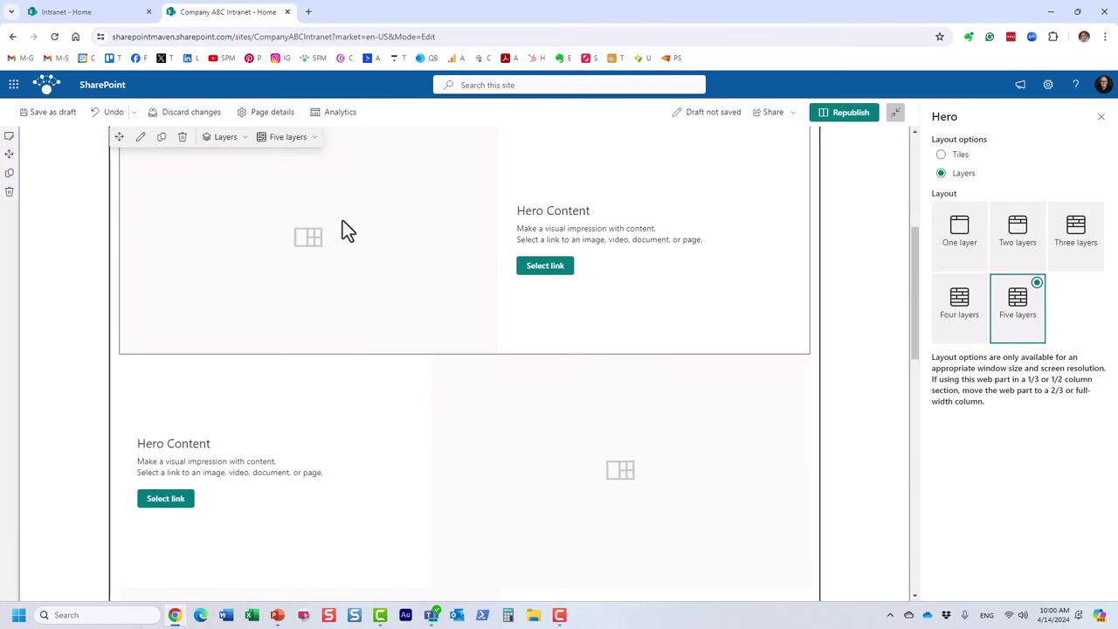
scroll(547, 463, down, 2)
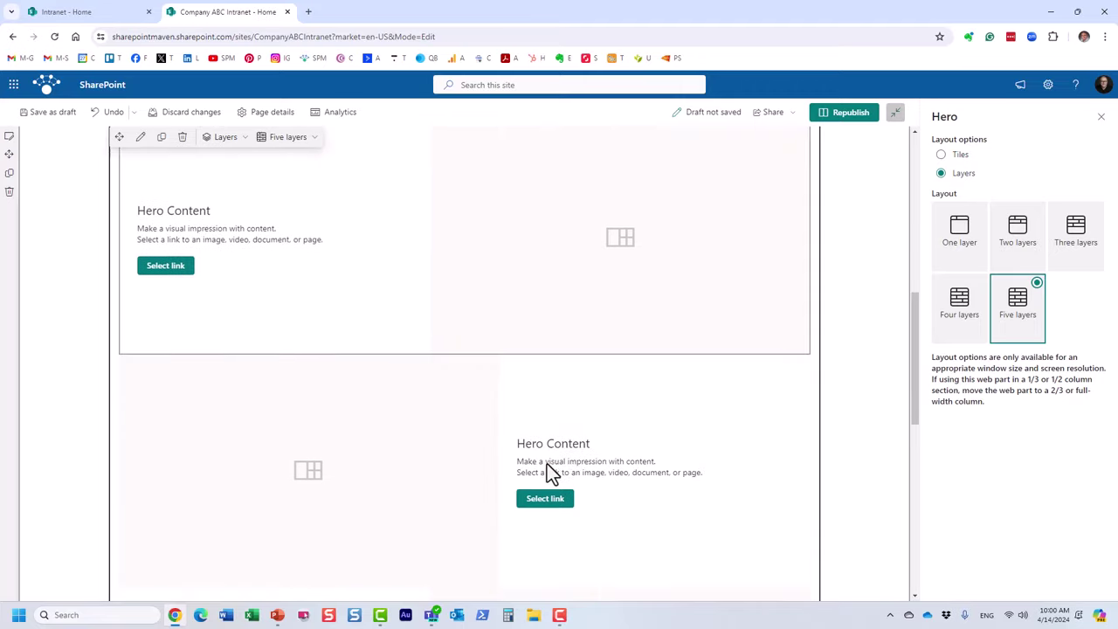
scroll(546, 464, up, 4)
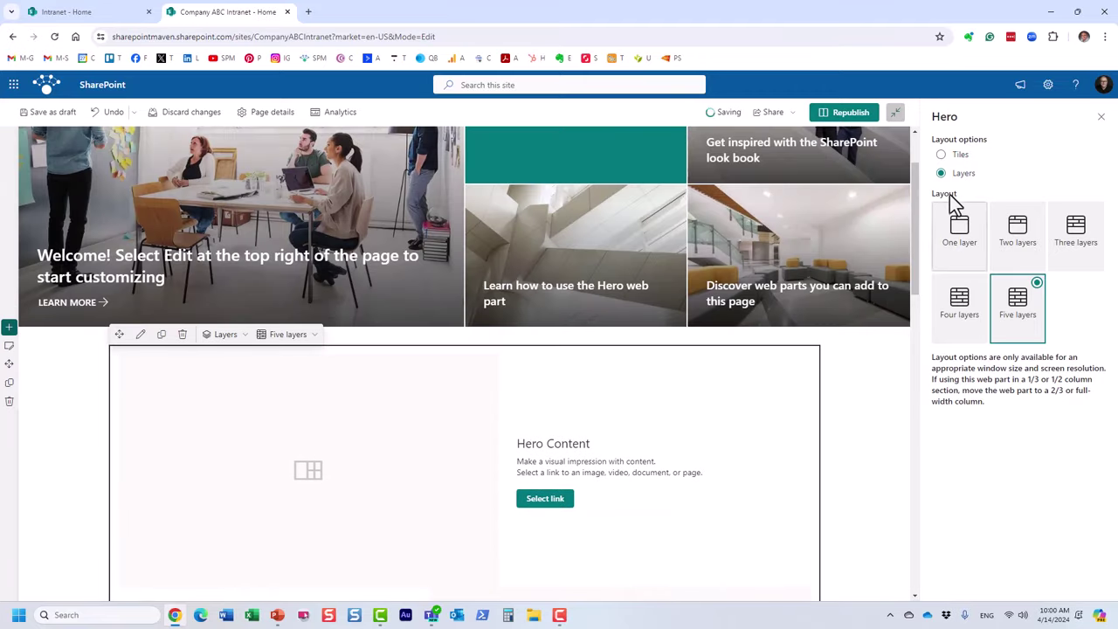
scroll(507, 489, down, 3)
scroll(509, 417, down, 3)
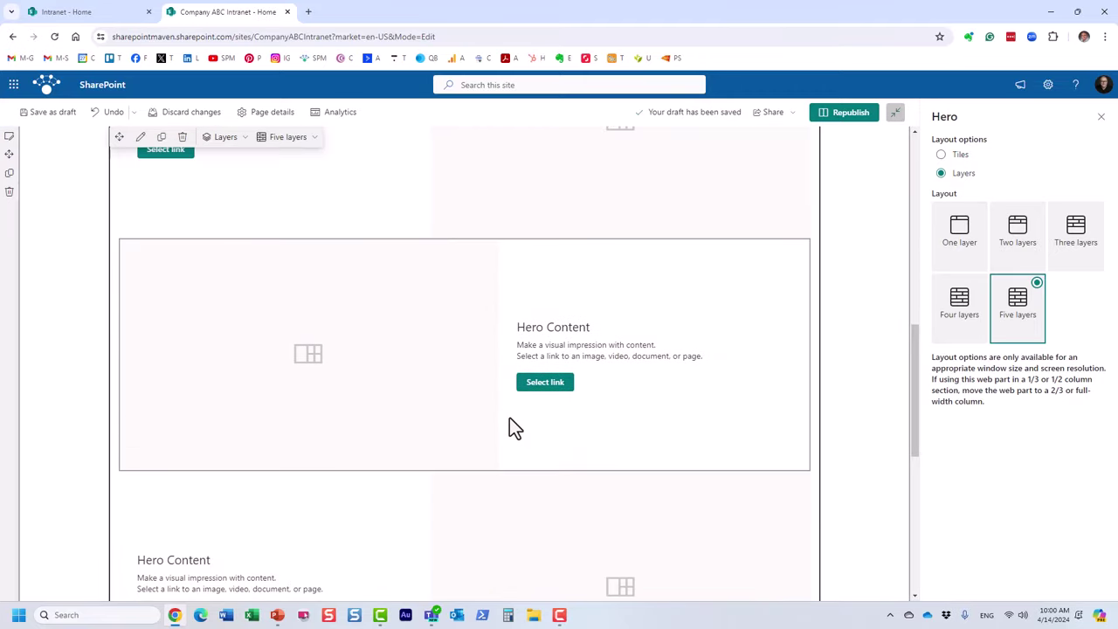
scroll(509, 417, up, 4)
scroll(515, 428, down, 5)
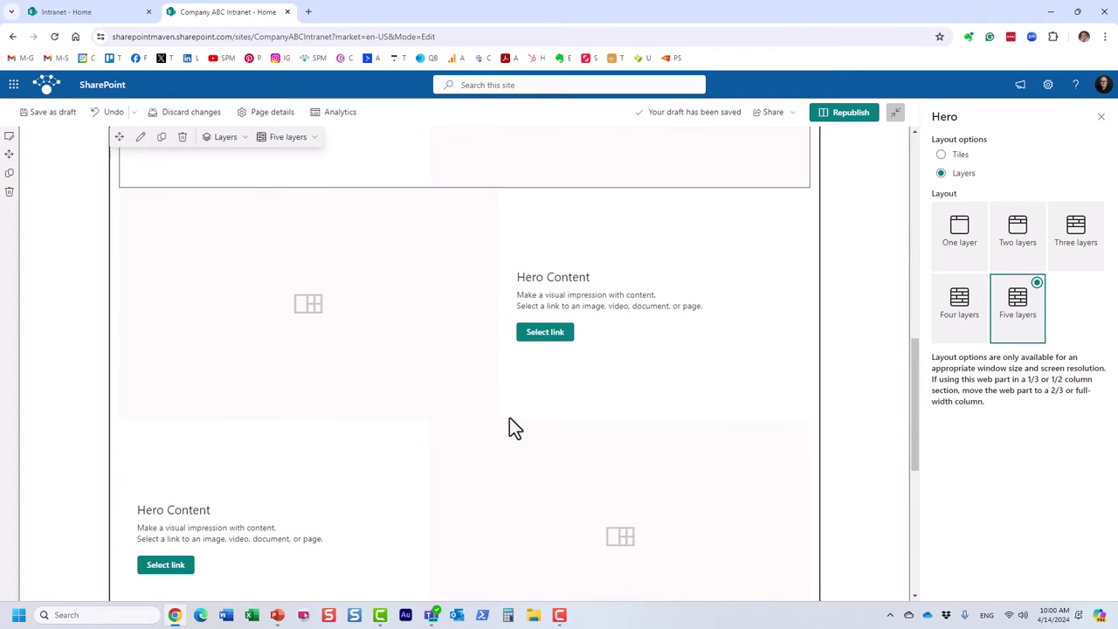
scroll(516, 427, up, 2)
scroll(509, 417, up, 5)
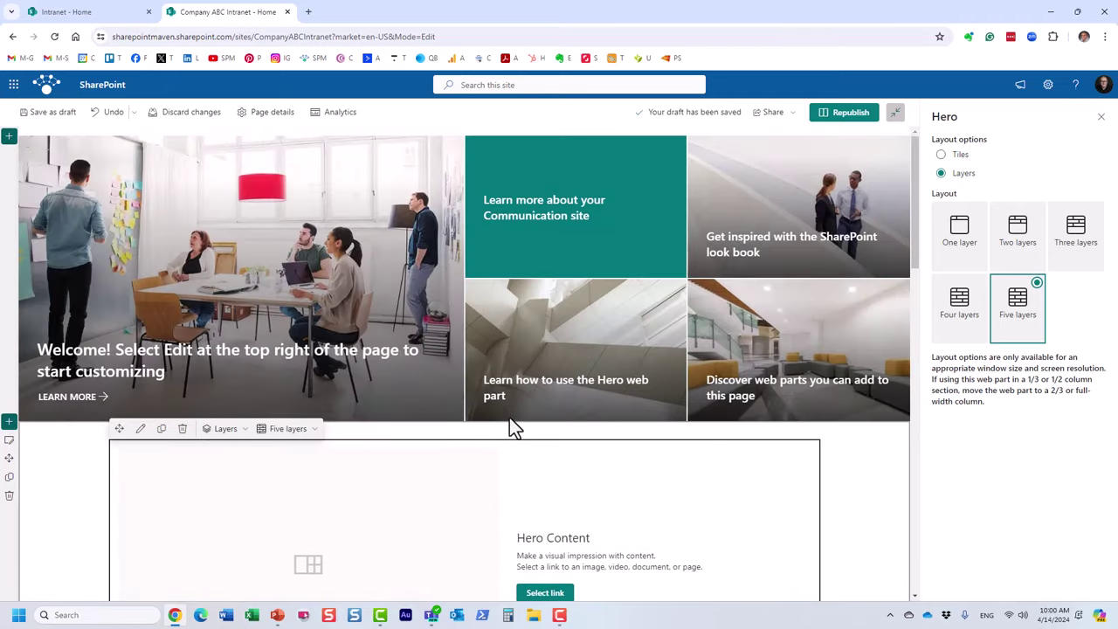
scroll(509, 417, down, 2)
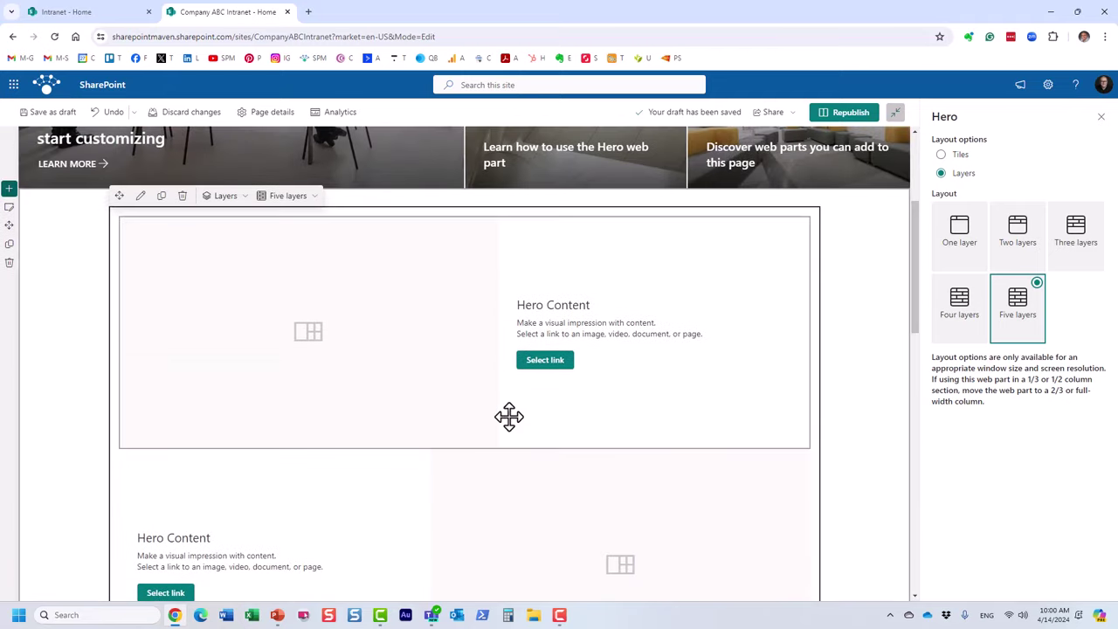
Step: Return to Tiles and, after trying one, five and four tiles, settle on Three tiles
click(941, 156)
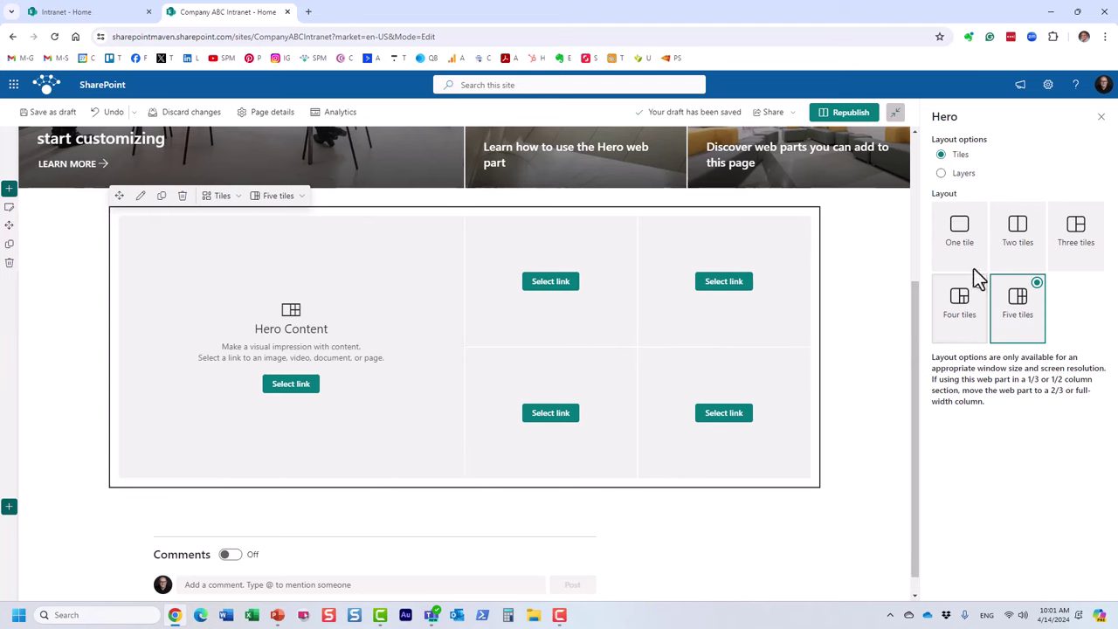
click(971, 231)
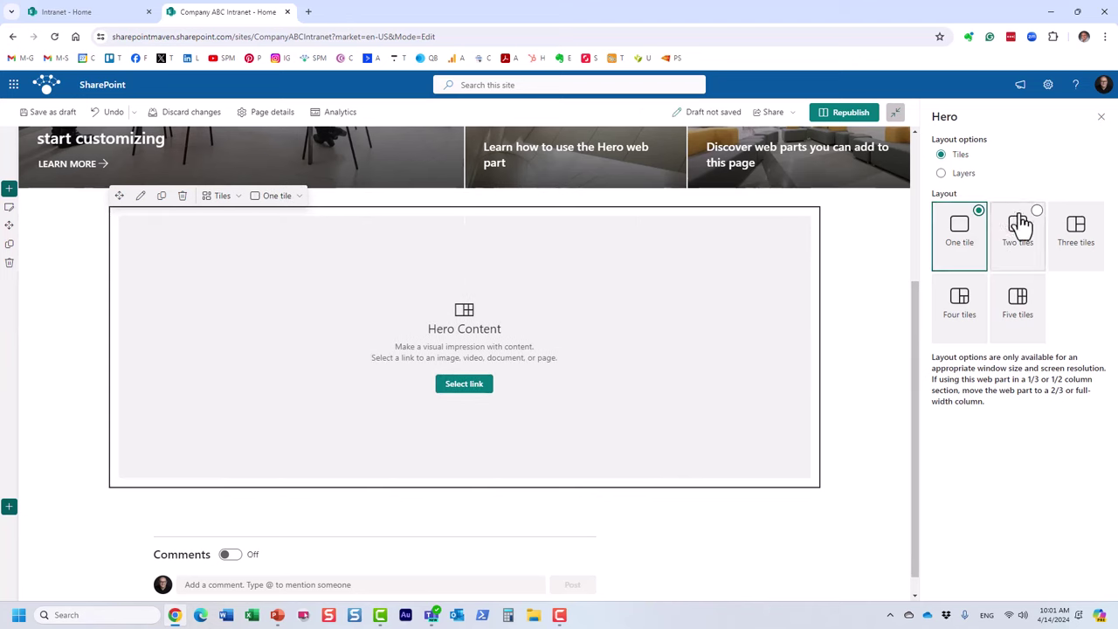
click(1028, 301)
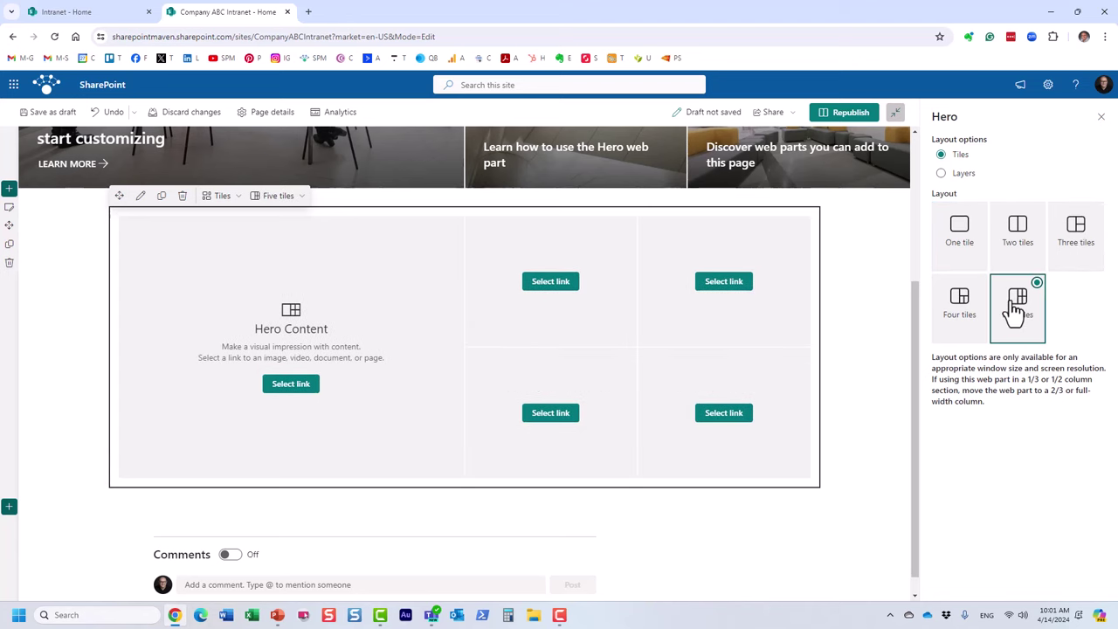
click(978, 296)
click(1102, 224)
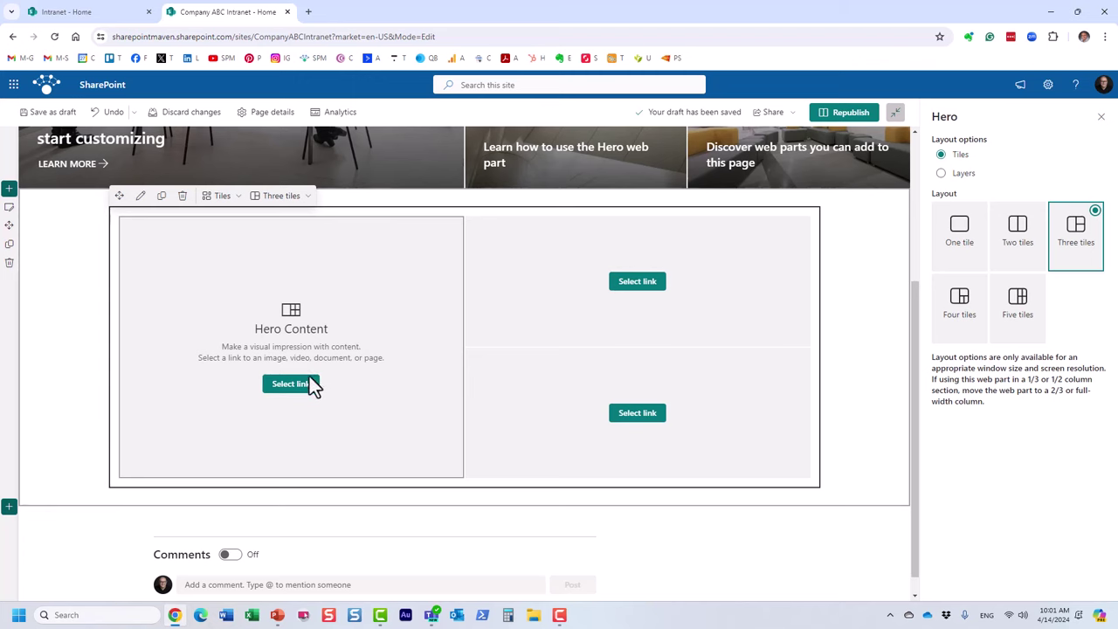
click(1102, 119)
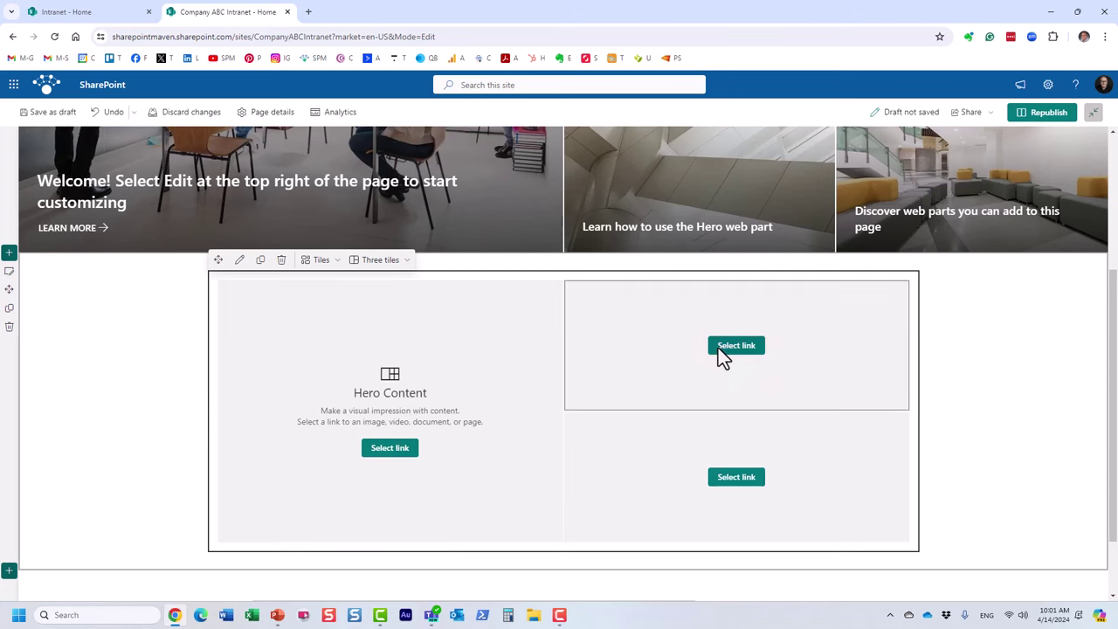
Step: Copy the sharepointmaven.com address from a new browser tab for the left tile's link
click(389, 448)
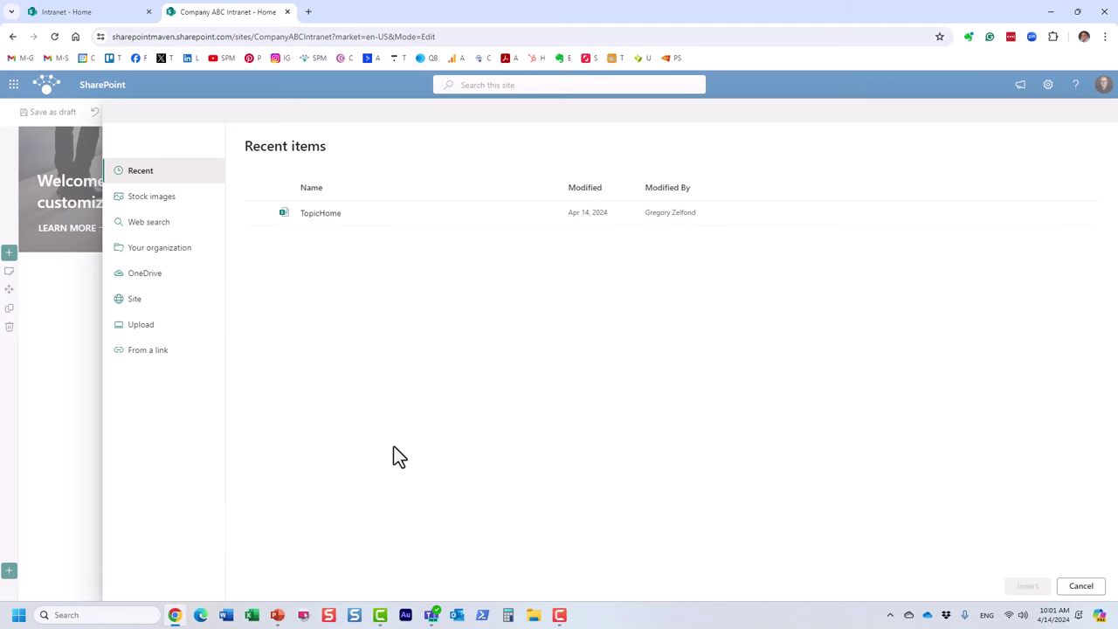
click(310, 12)
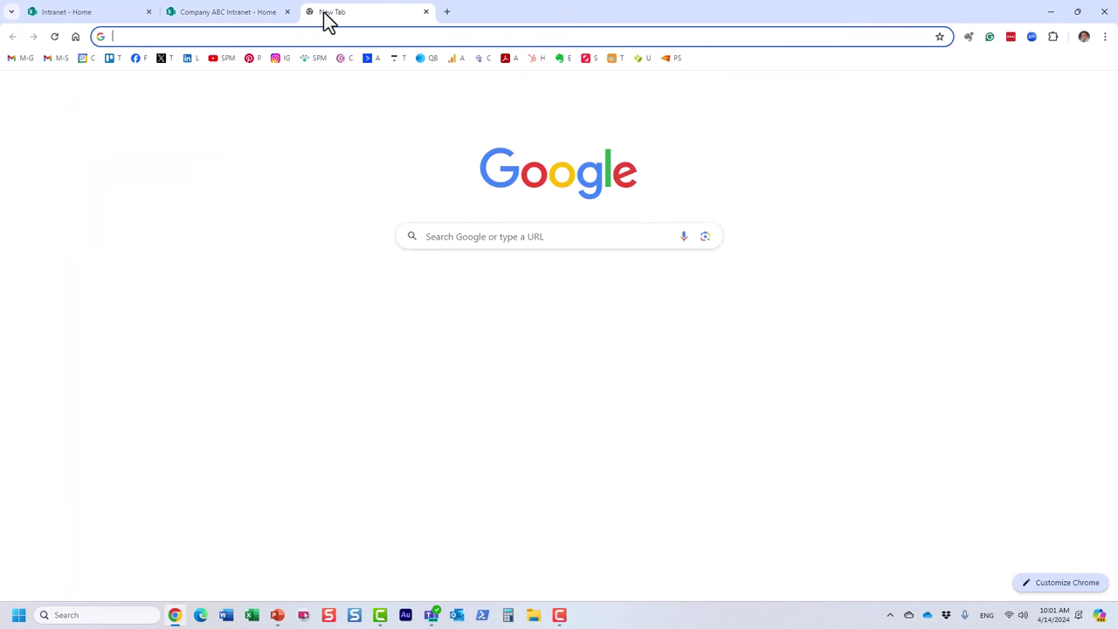
click(315, 58)
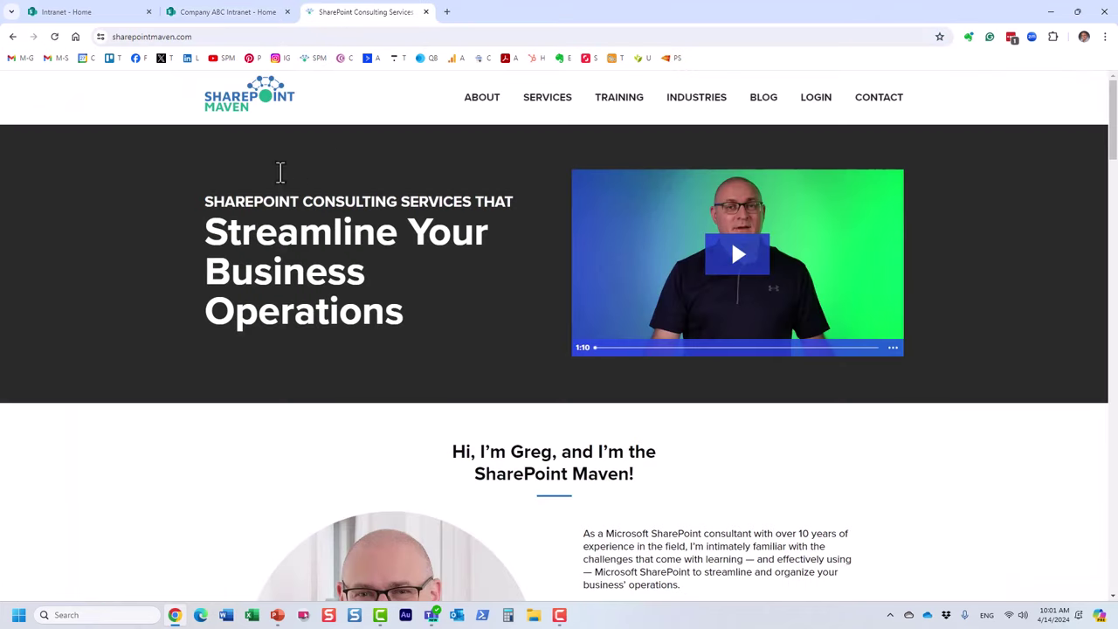
click(195, 38)
key(ctrl+c)
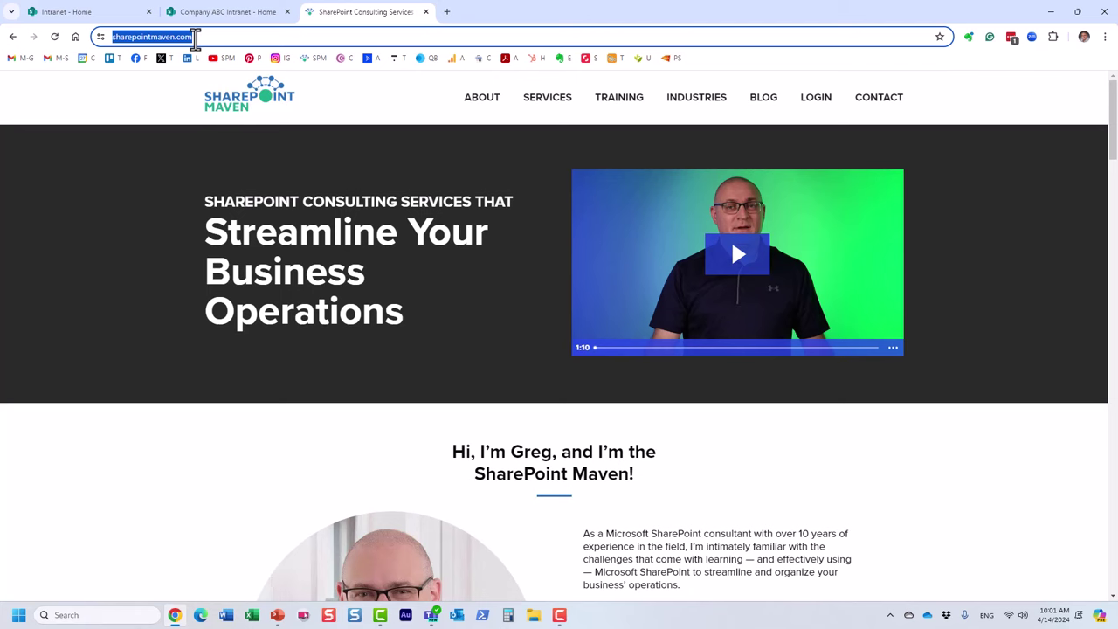
click(204, 14)
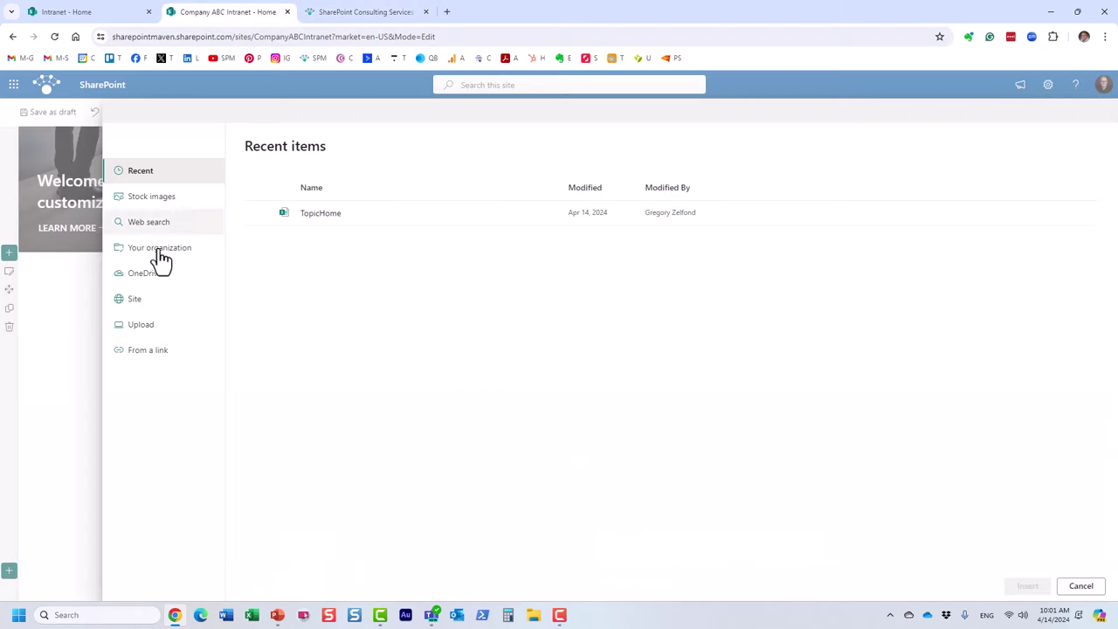
Step: Link the large left tile to the pasted sharepointmaven.com address
click(162, 348)
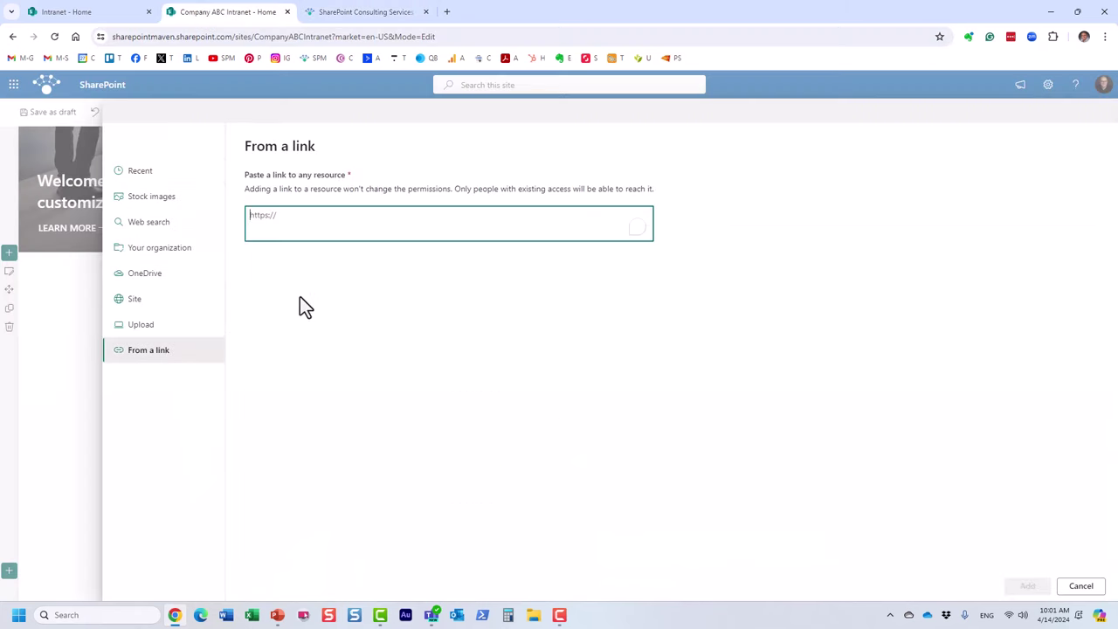
key(ctrl+v)
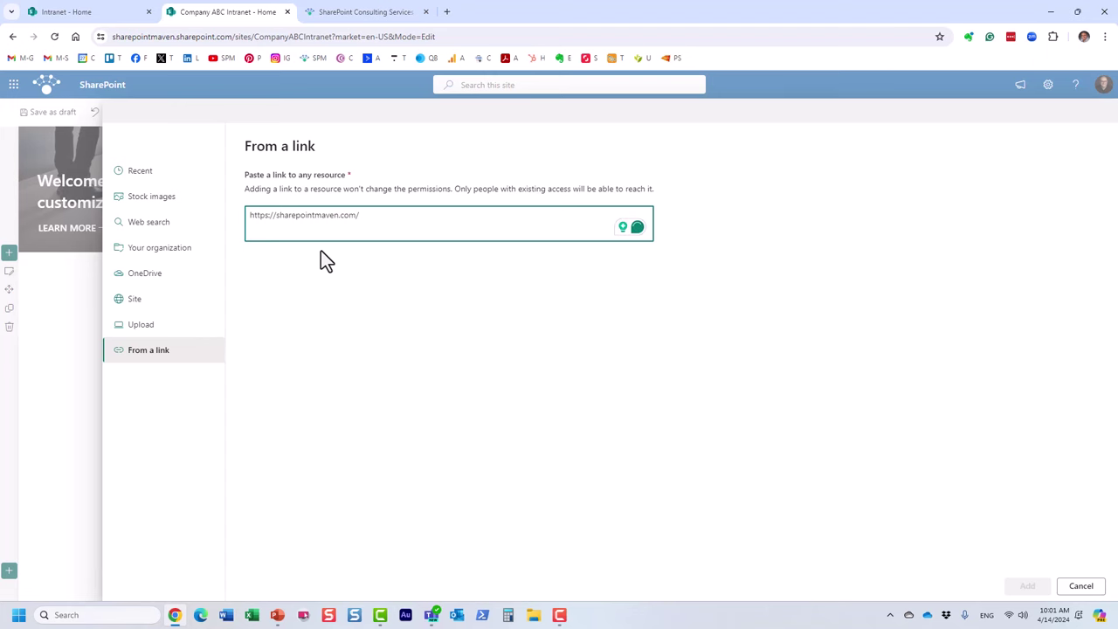
click(1027, 585)
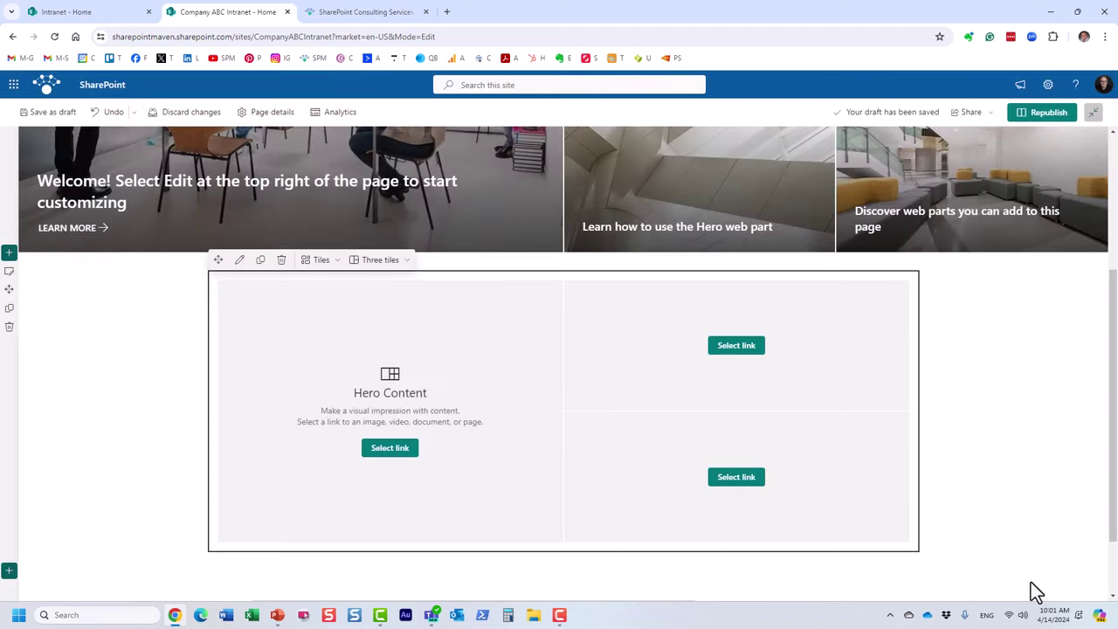
click(390, 449)
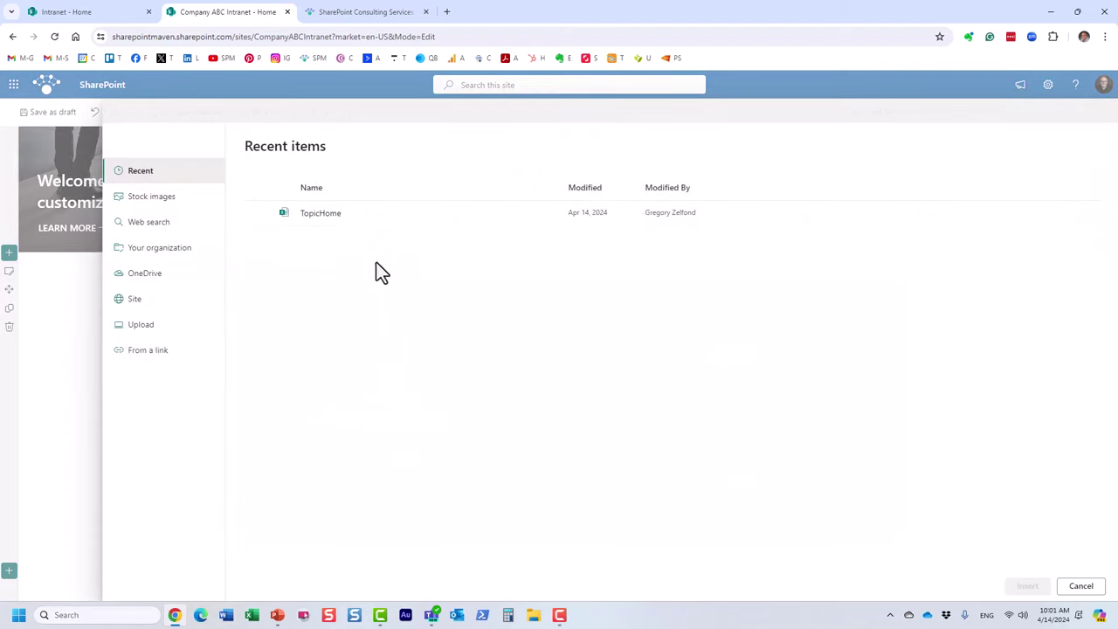
click(150, 351)
key(ctrl+v)
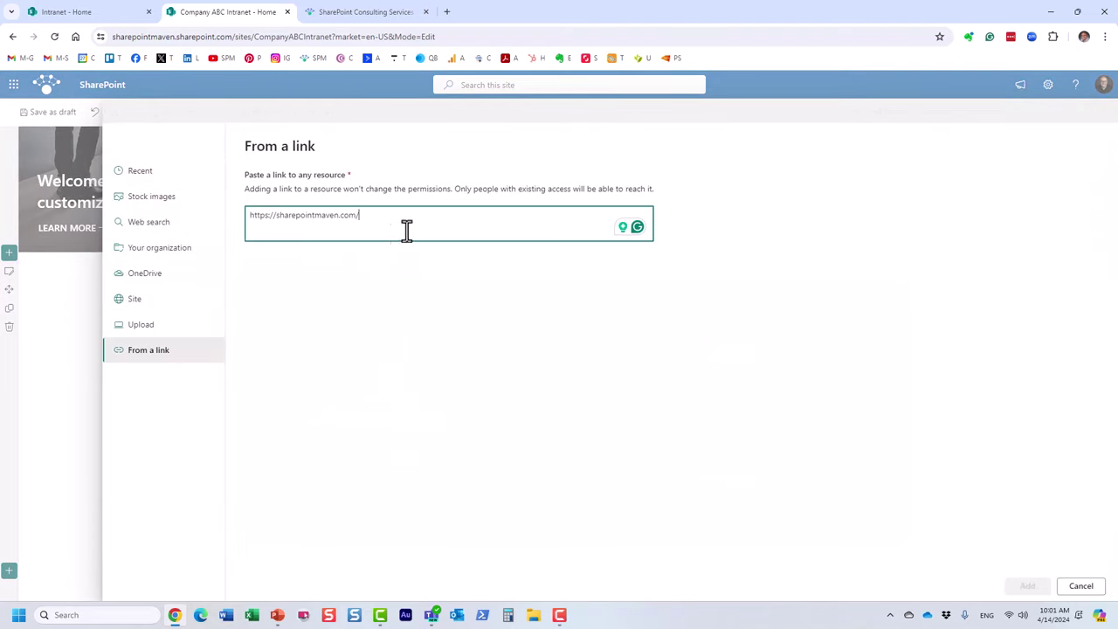
click(1027, 586)
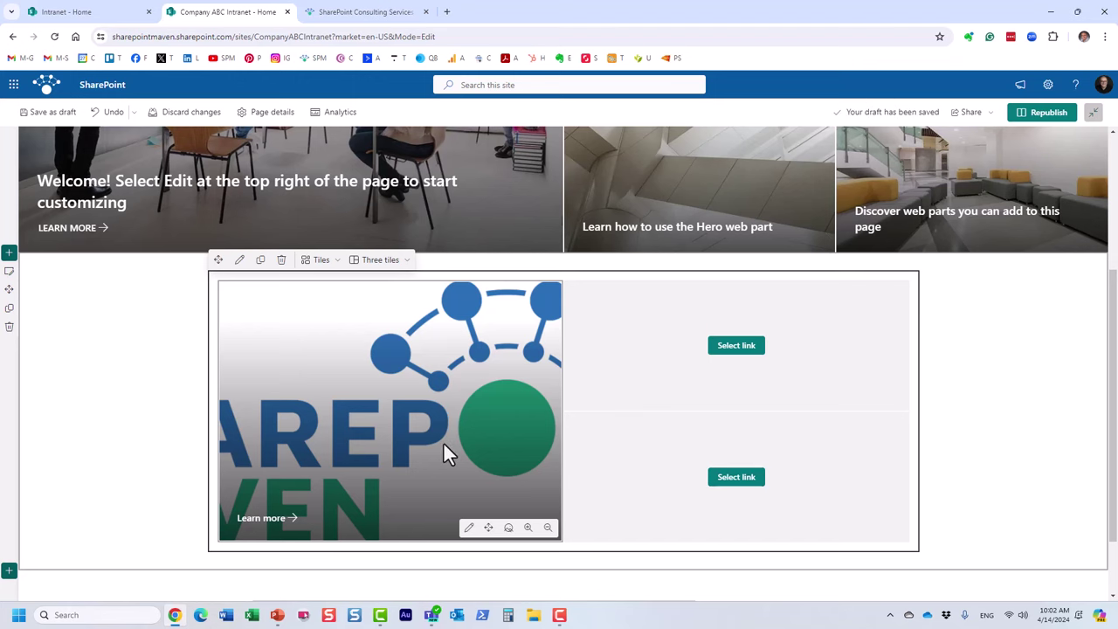
Step: Open the left tile's details pane showing its sharepointmaven.com link and empty Title
click(372, 12)
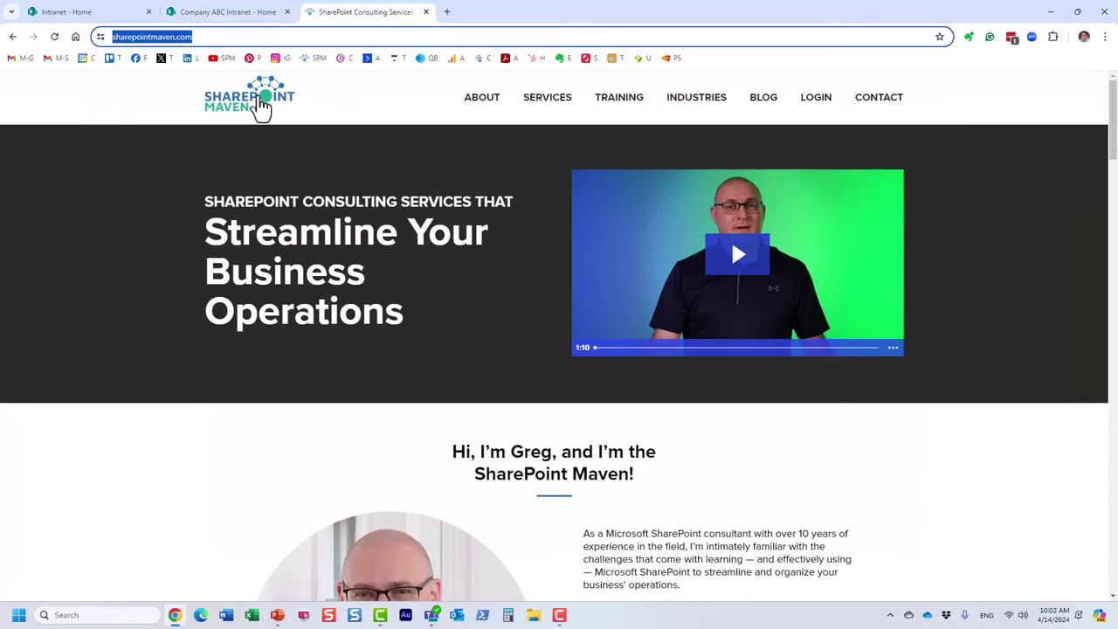
click(262, 16)
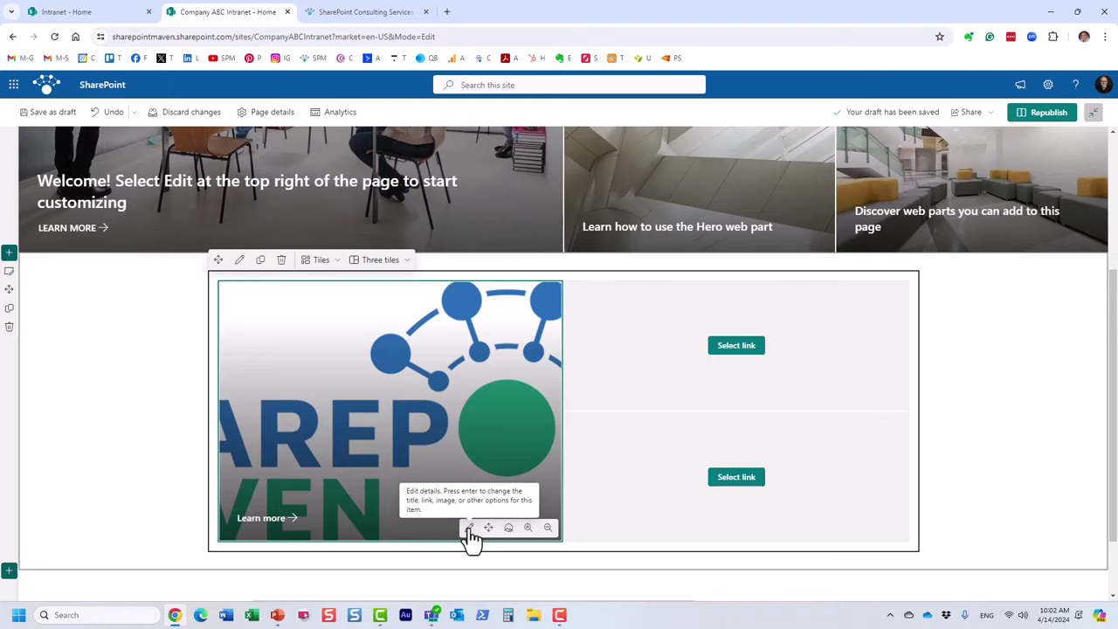
click(469, 528)
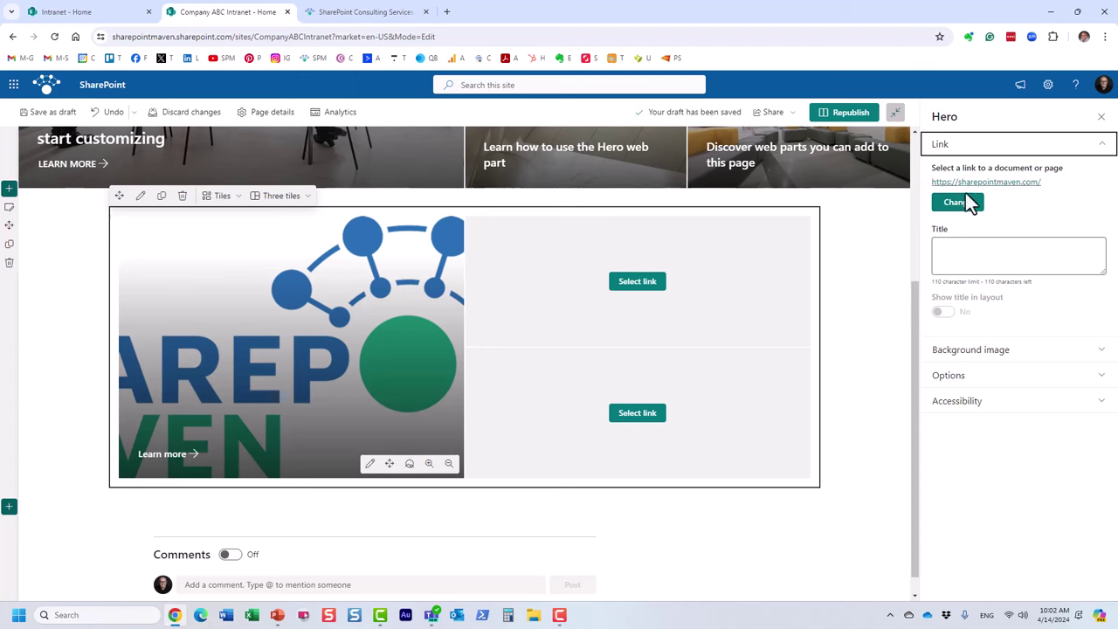
Step: Set the first tile's background to the pink frangipani flower stock image
click(966, 360)
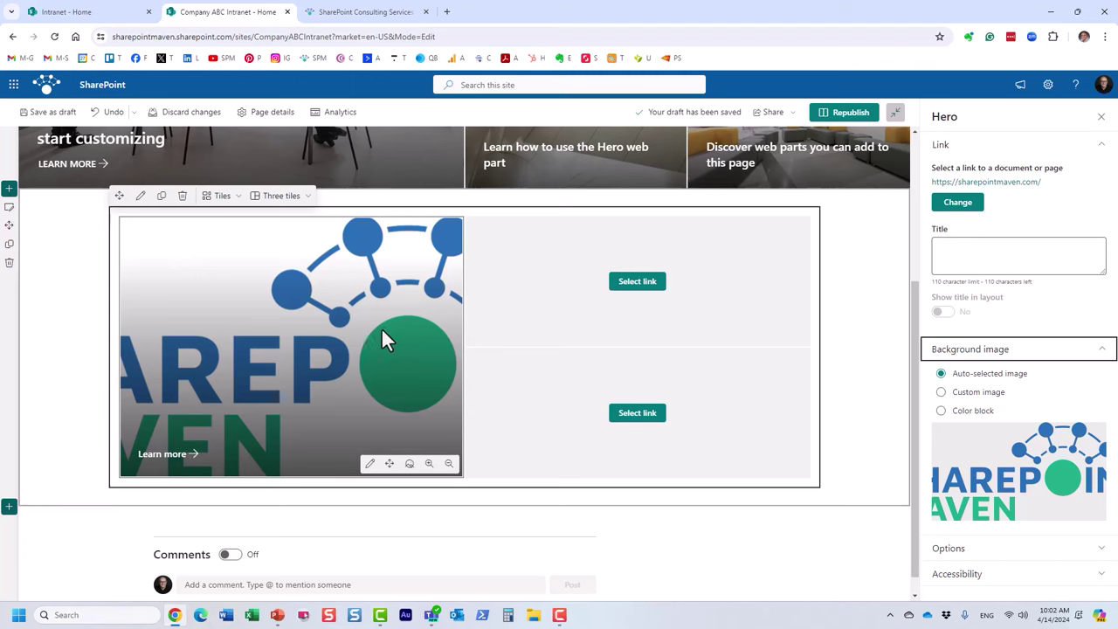
click(965, 415)
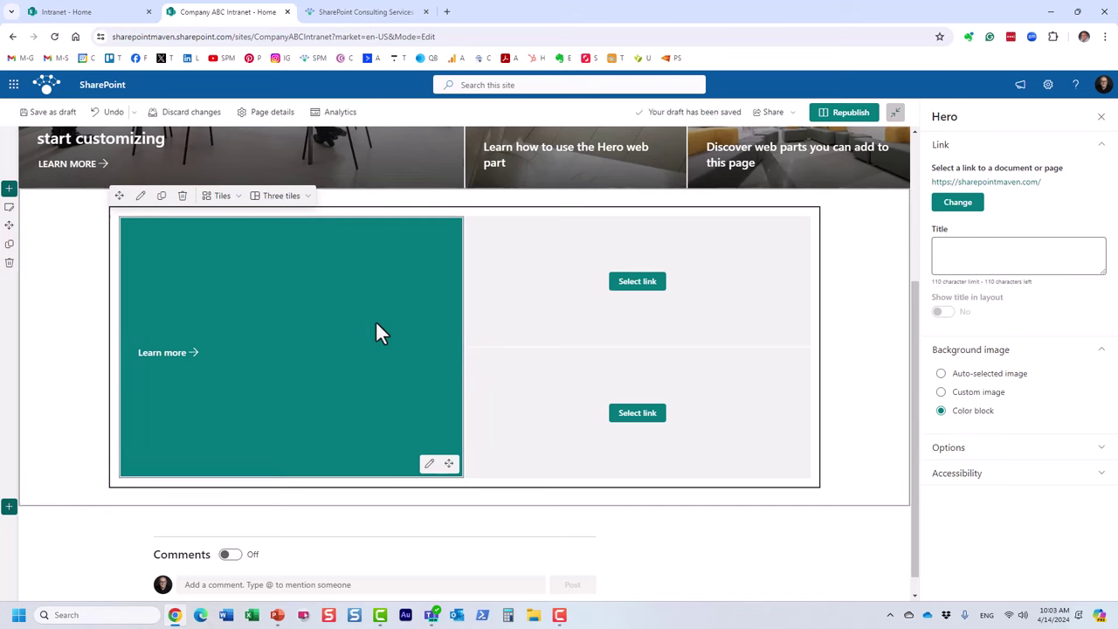
click(958, 394)
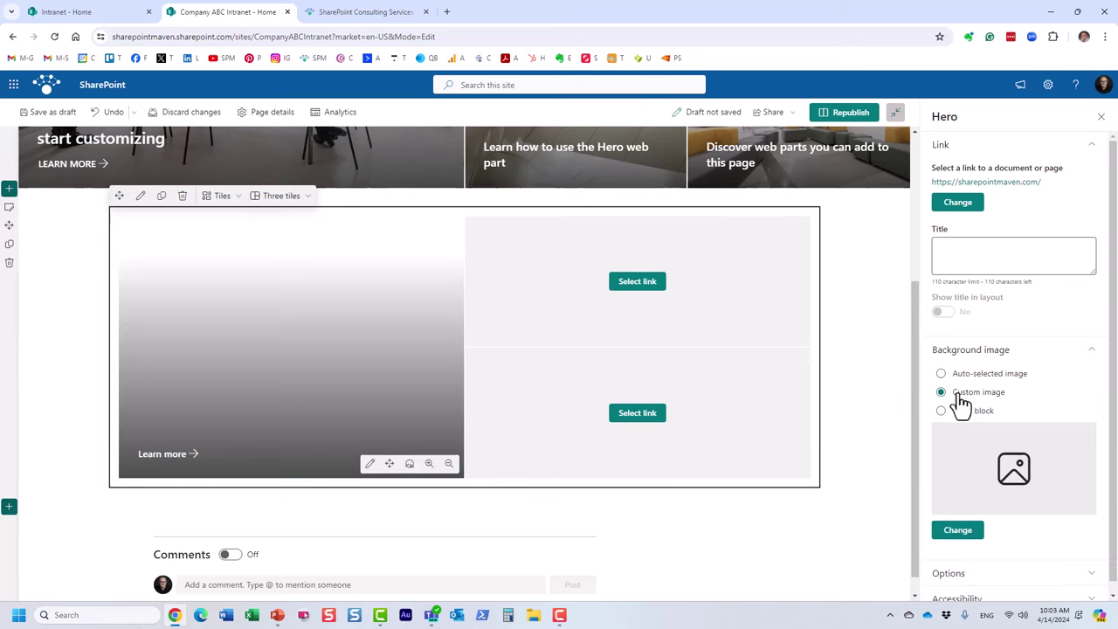
click(971, 533)
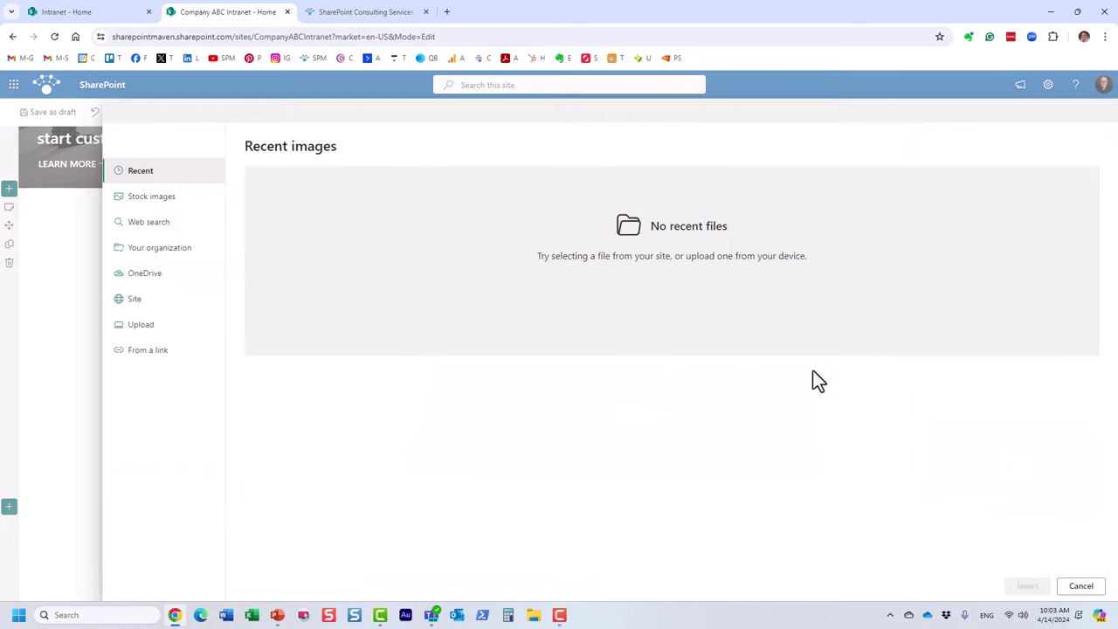
click(151, 198)
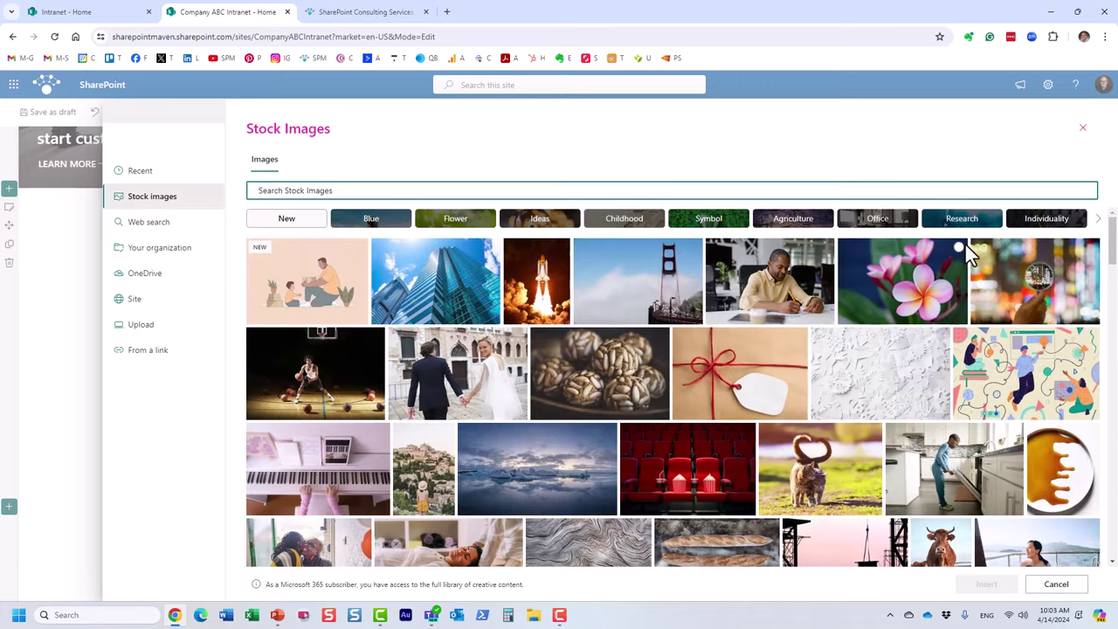
click(962, 249)
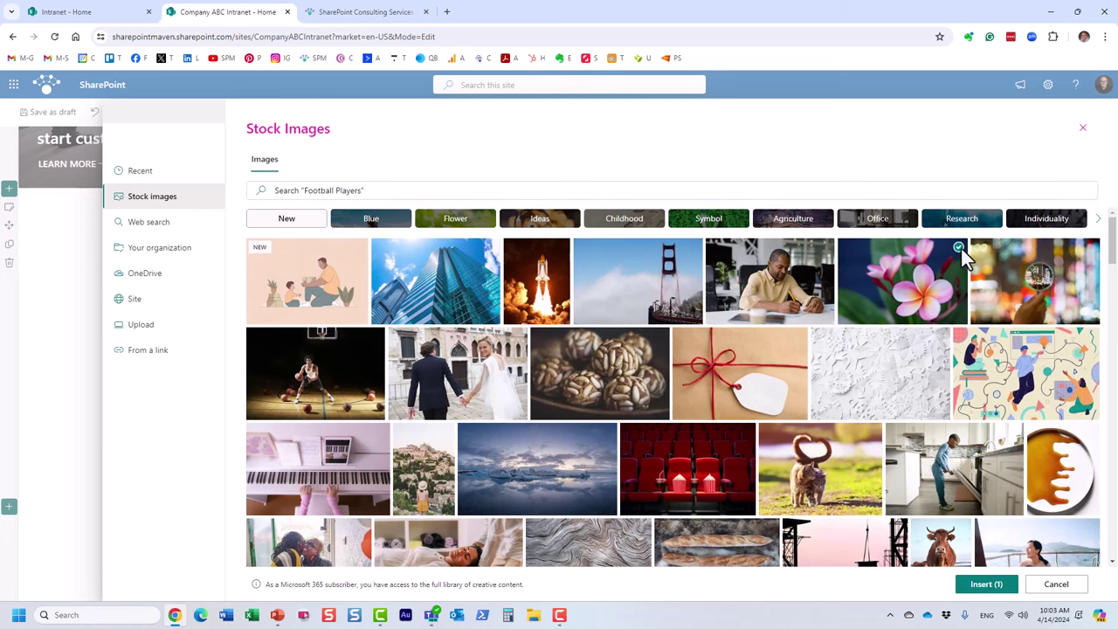
click(984, 586)
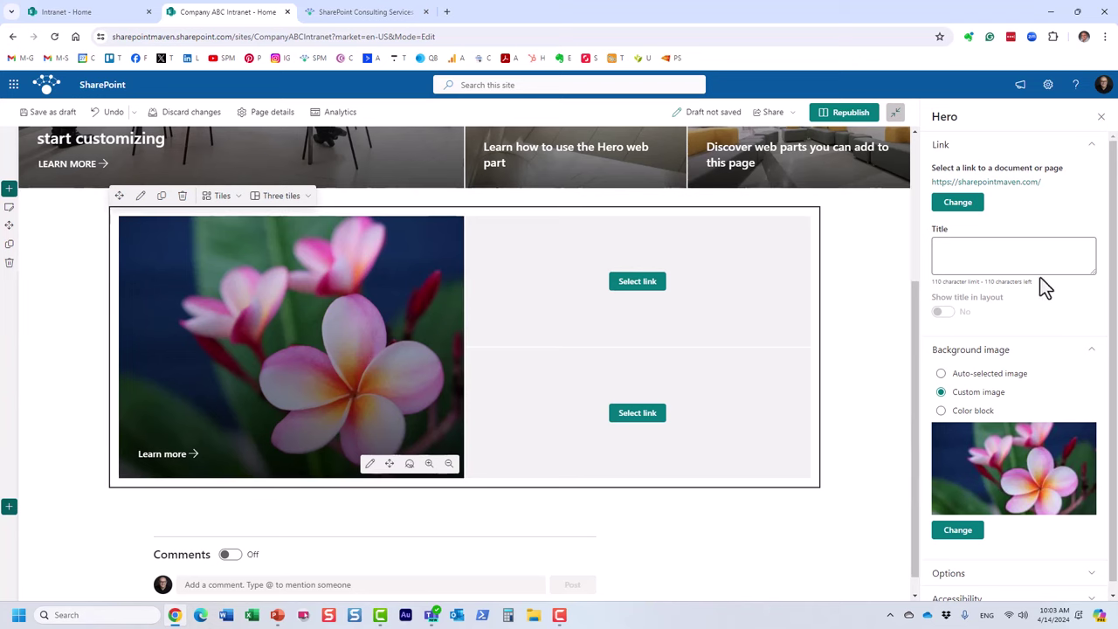
Step: Title the flower tile 'Company Blog'
click(973, 261)
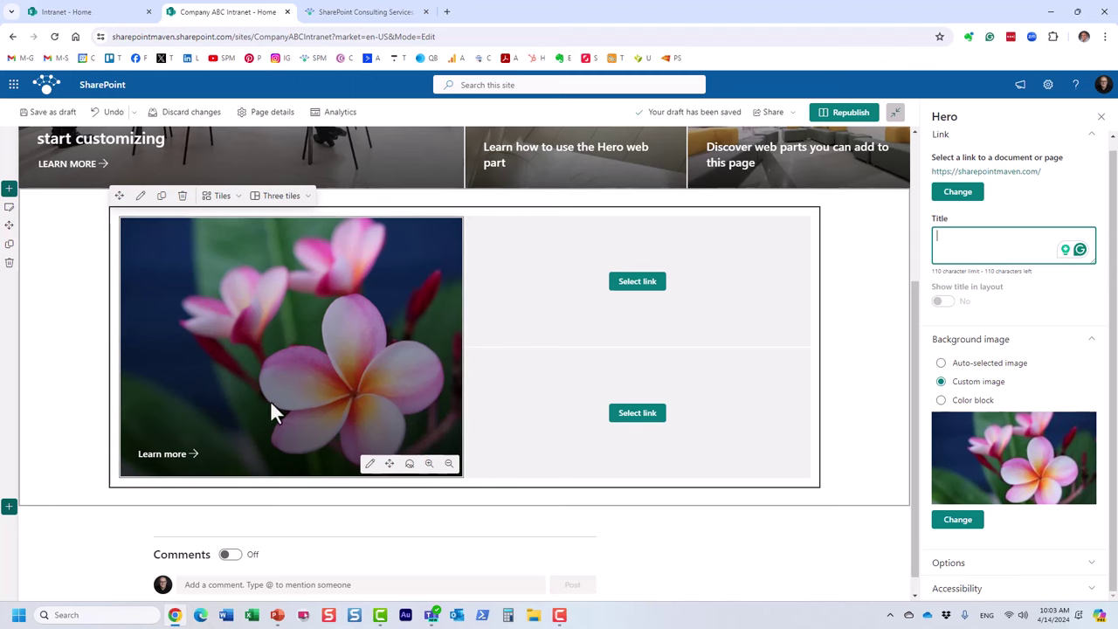
text(Co)
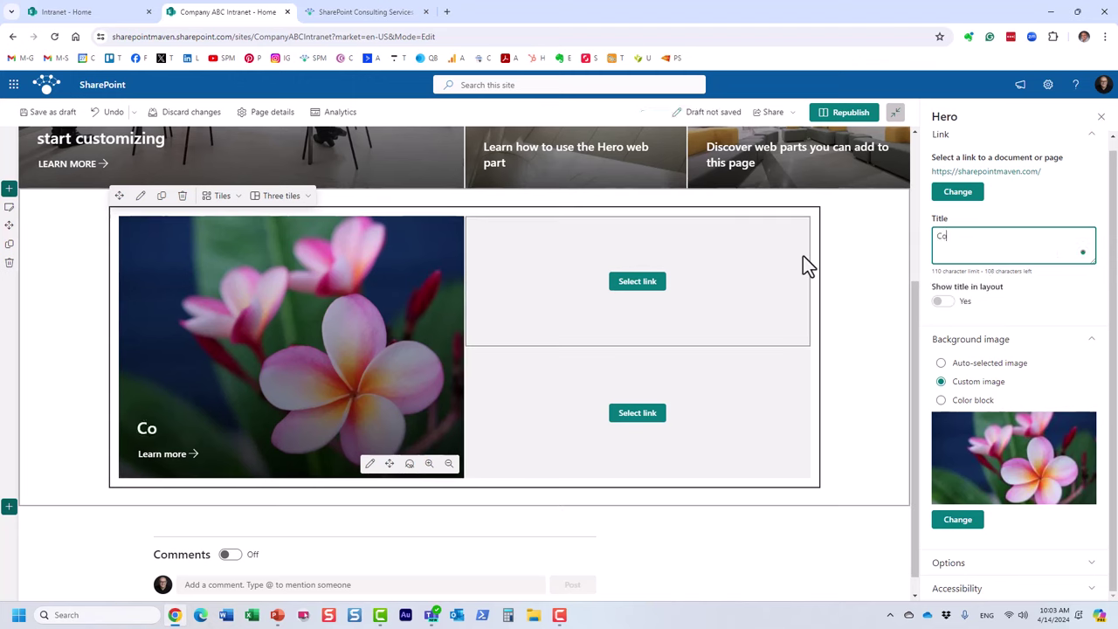
text(mpa)
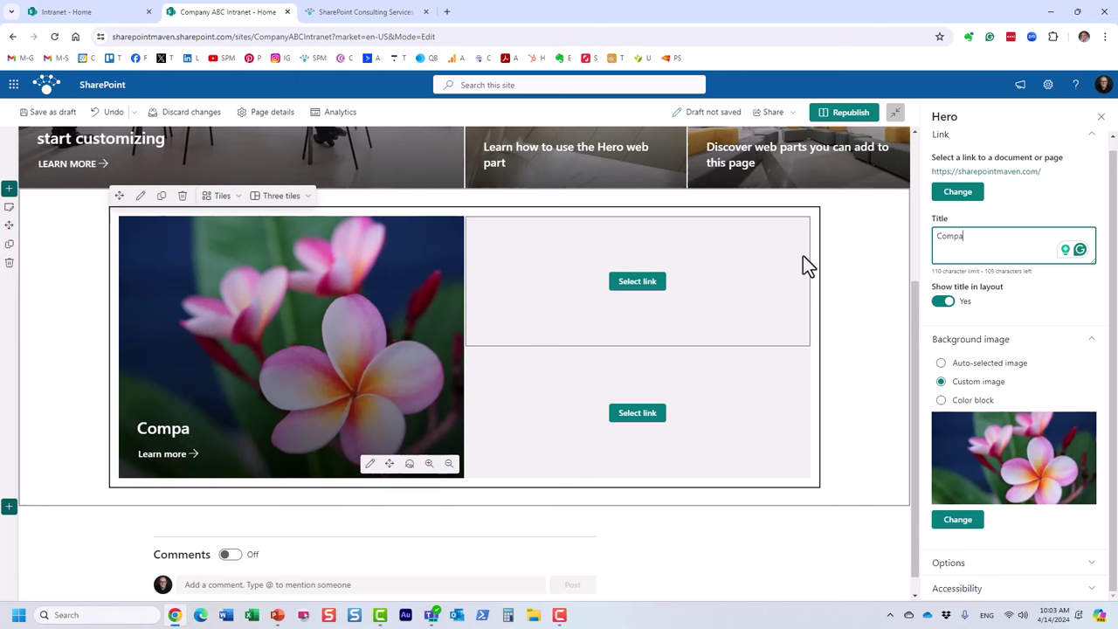
text(ny Blog)
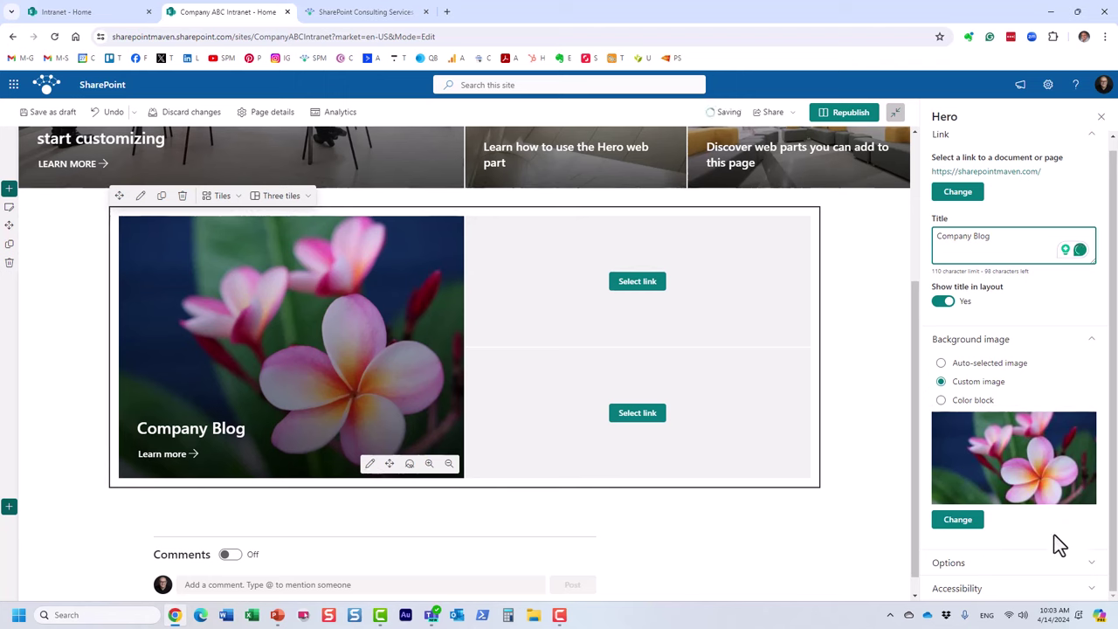
click(1023, 564)
scroll(1024, 476, down, 2)
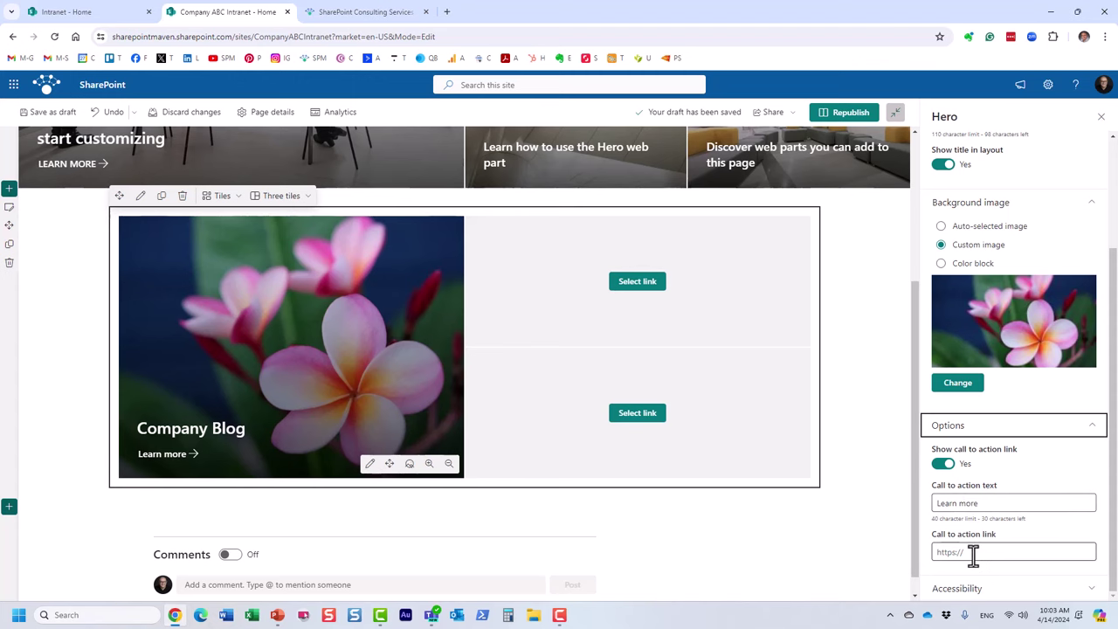
Step: Set the call-to-action link to sharepointmaven.com and its label to 'CHECK IT OUT'
click(369, 13)
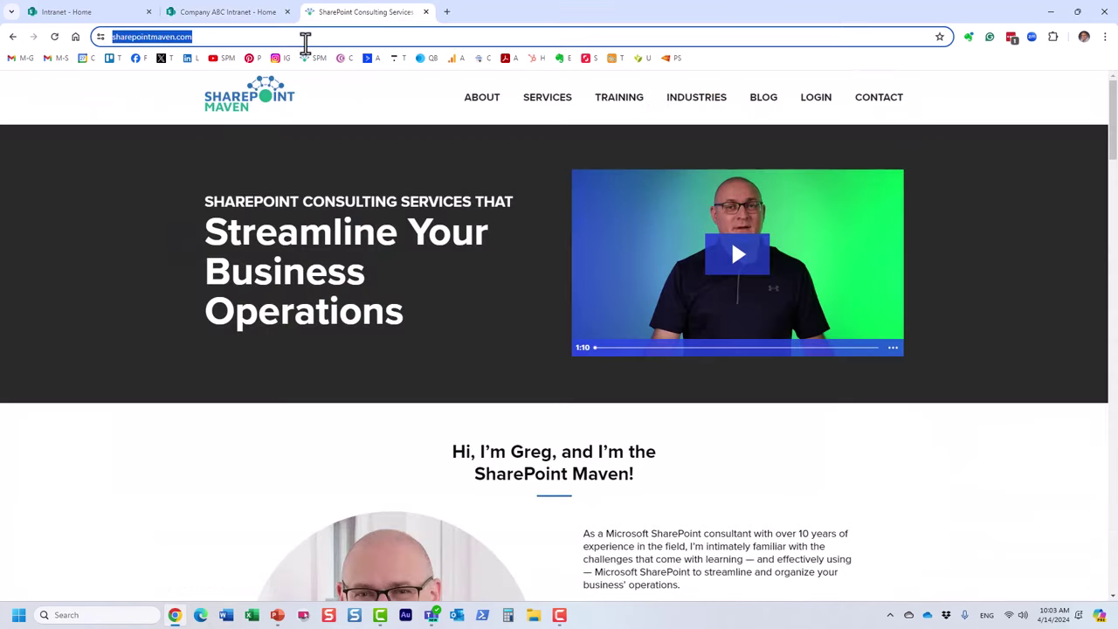
click(203, 14)
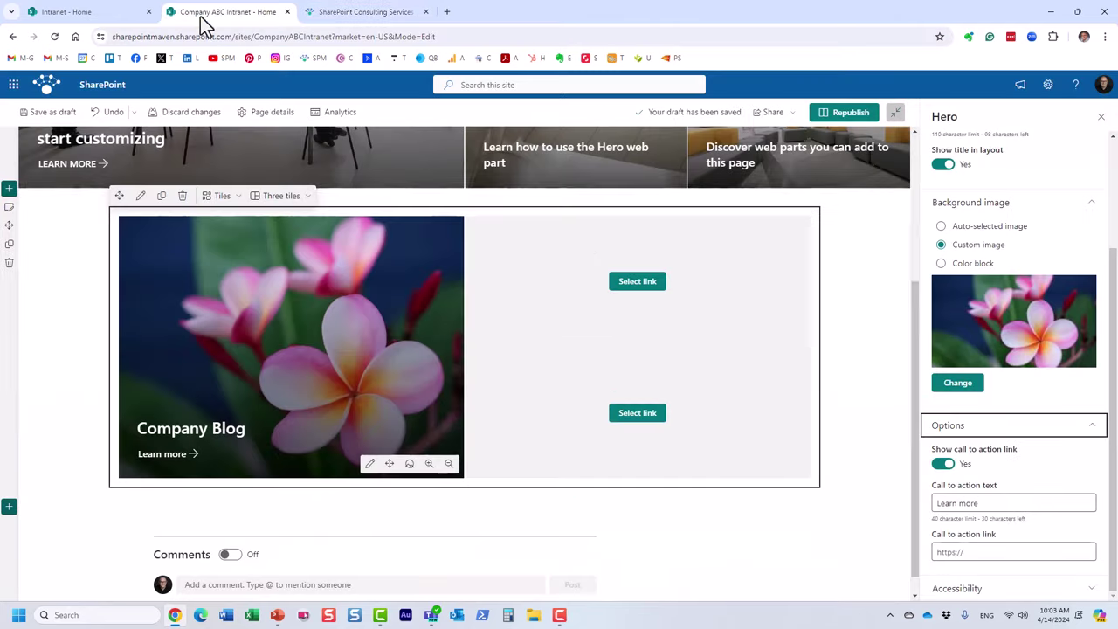
click(971, 554)
text(https://sharepointmaven.com/)
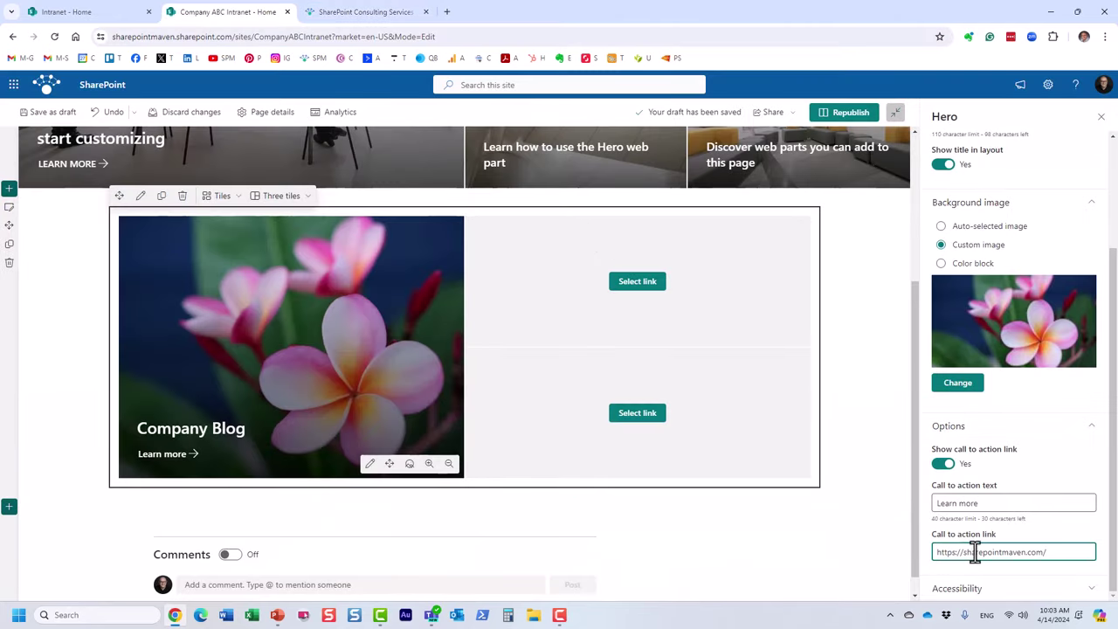
click(978, 504)
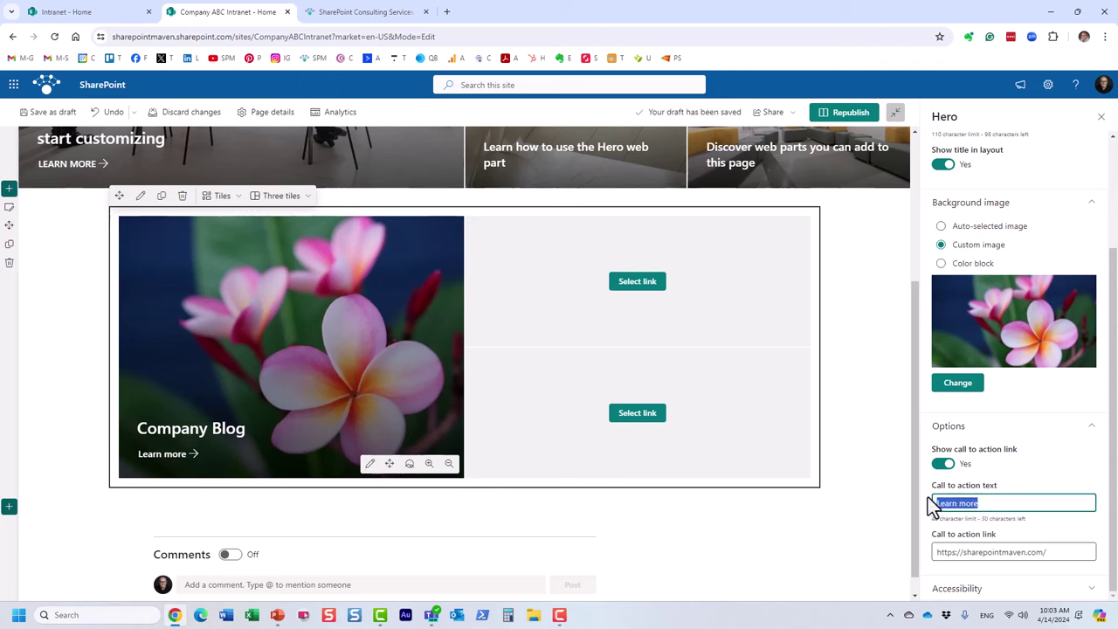
text(CHECK IT OUT)
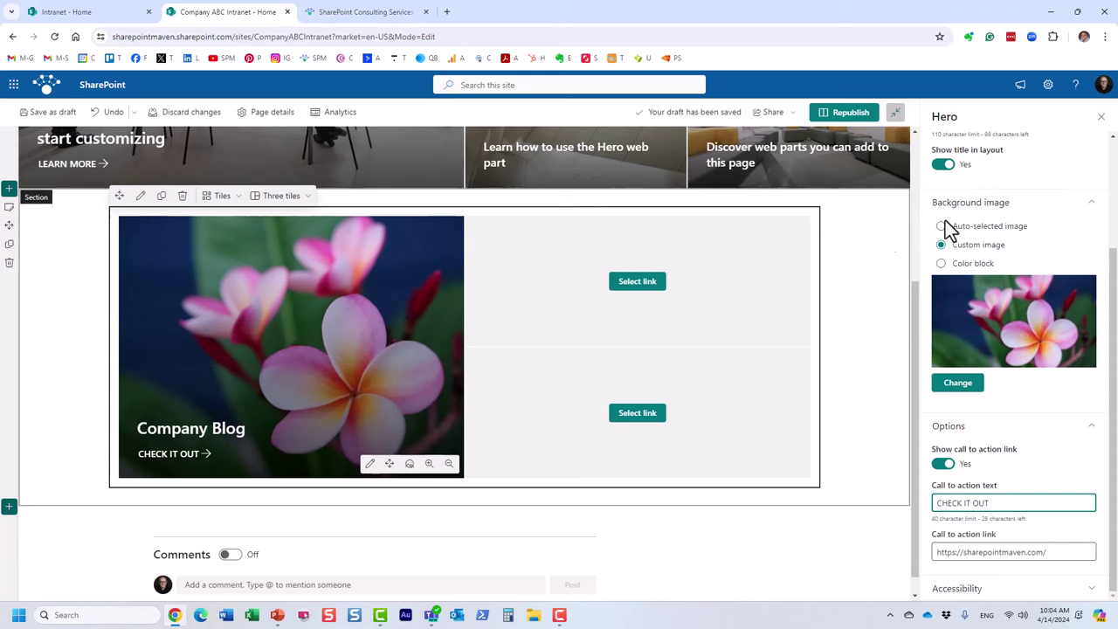
scroll(1106, 166, up, 3)
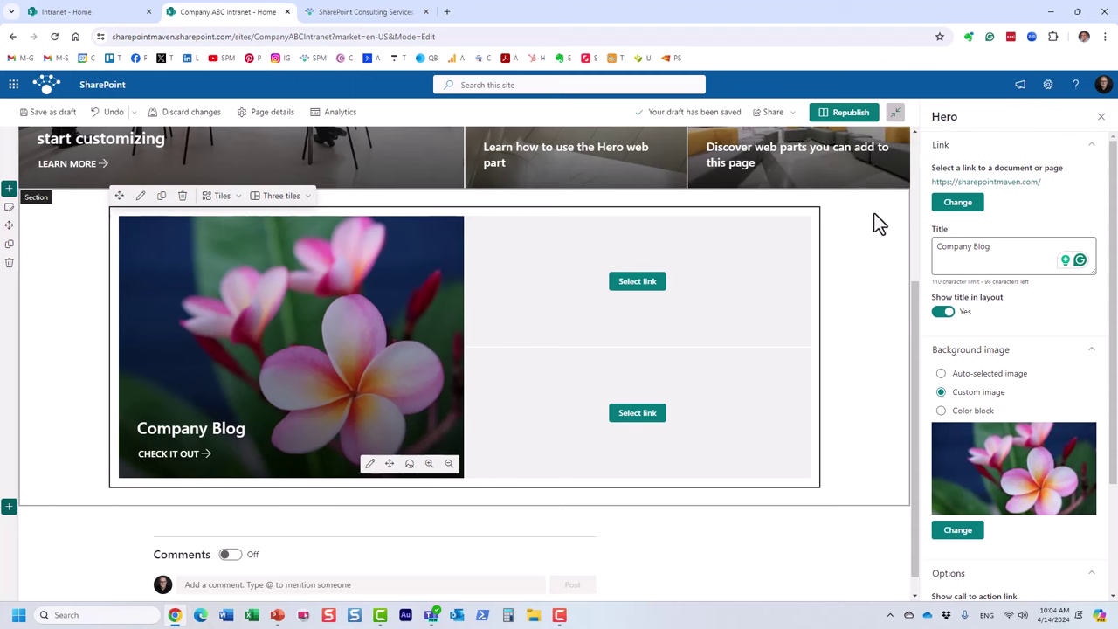
Step: Republish the page and verify the Company Blog tile opens sharepointmaven.com
click(860, 117)
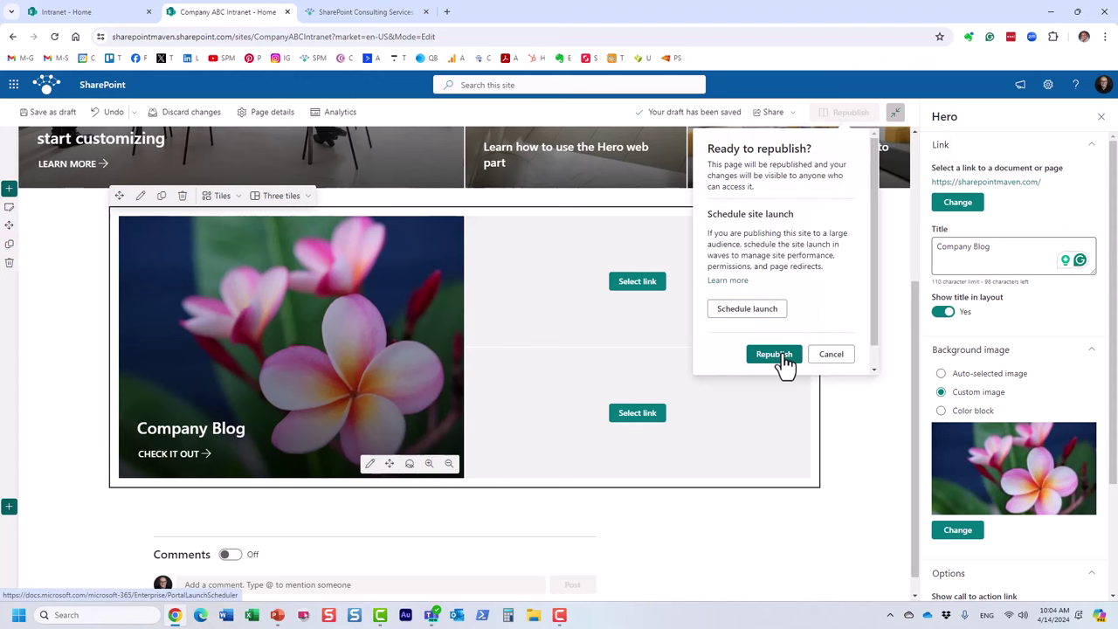
click(785, 365)
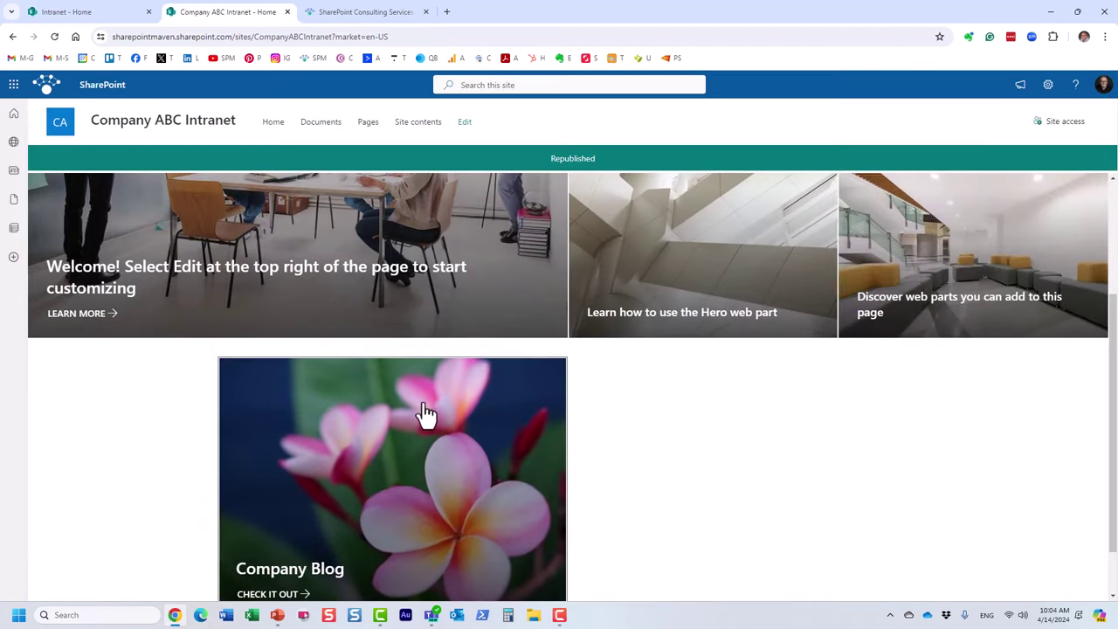
scroll(371, 467, down, 1)
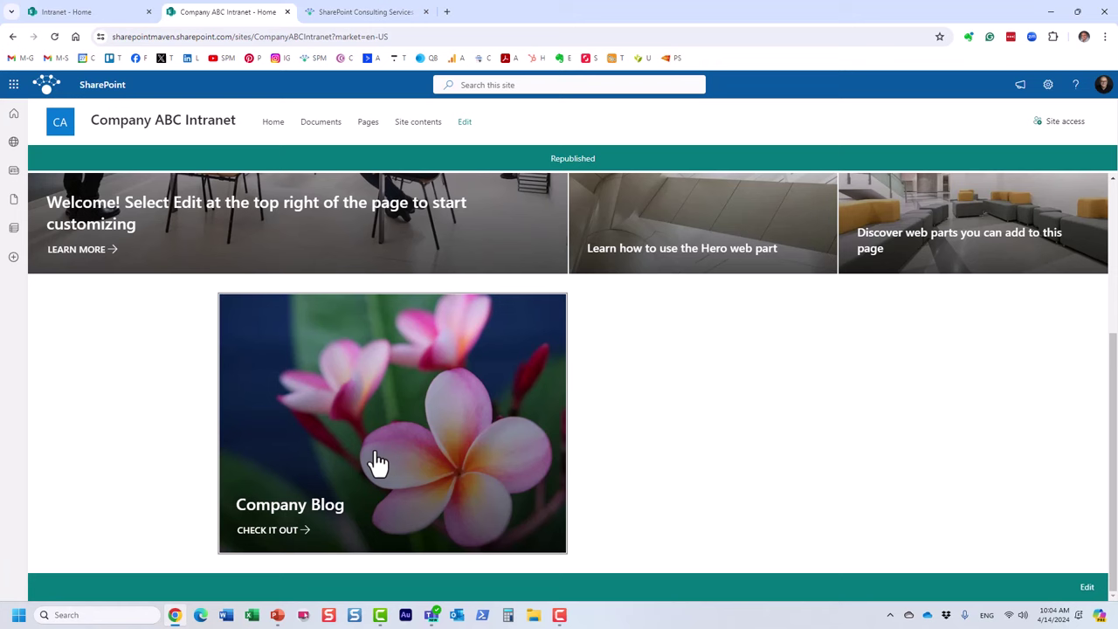
click(329, 519)
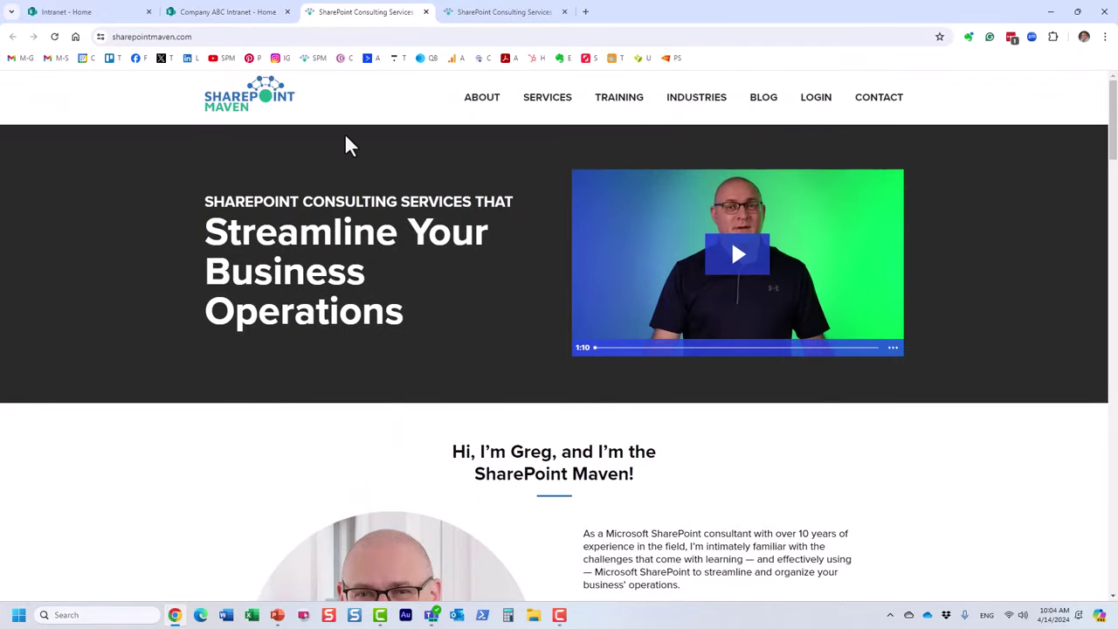
click(224, 13)
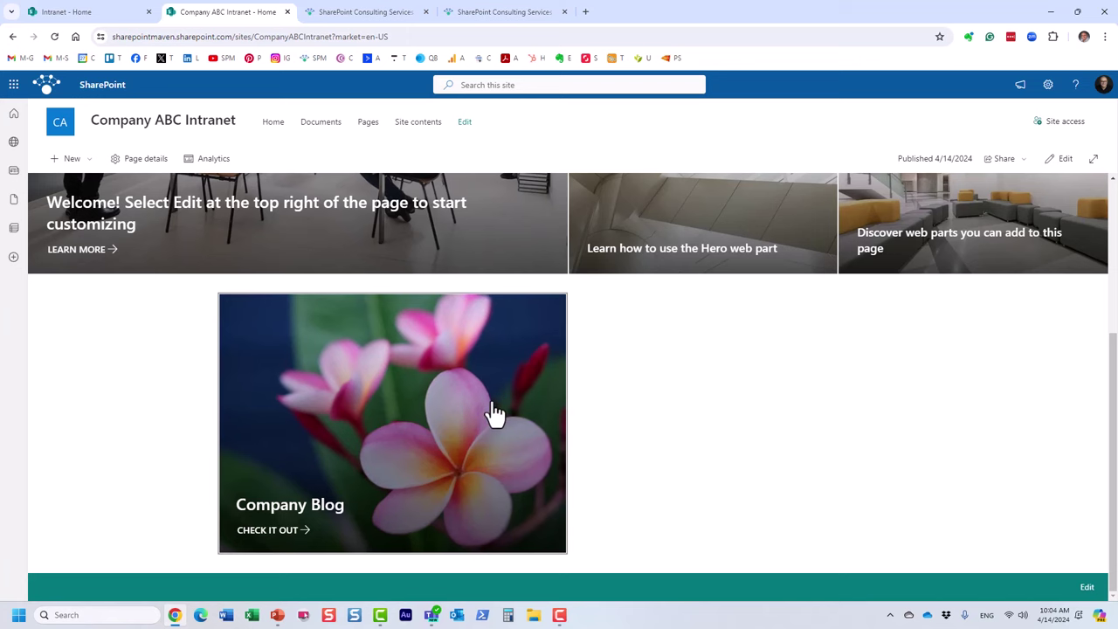
Step: Return to editing and link the second Hero tile to the recent TopicHome page
click(1059, 160)
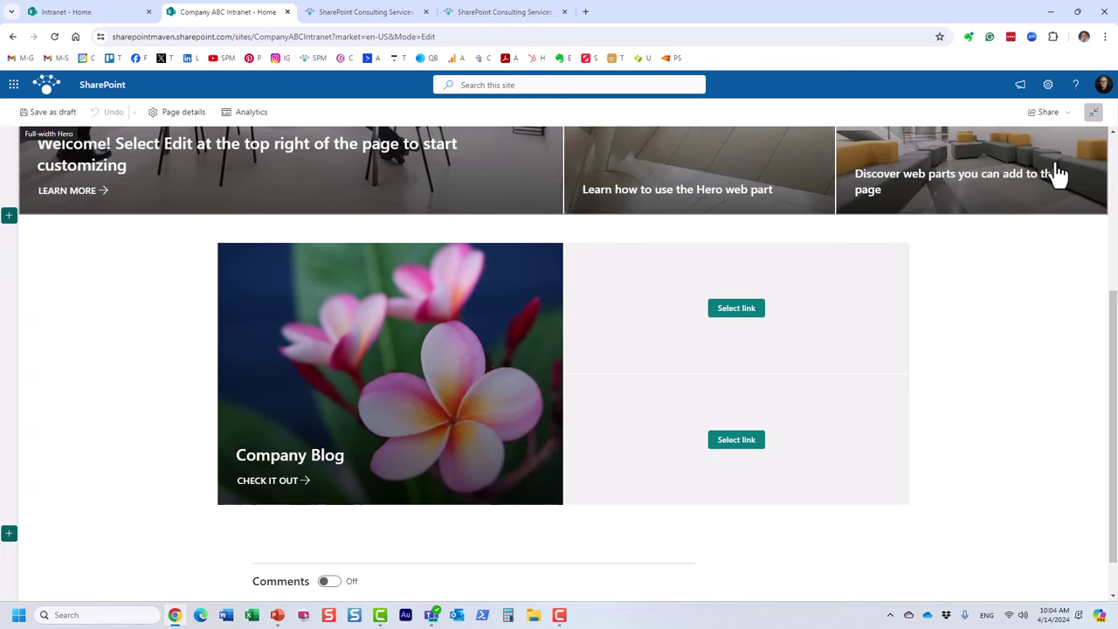
scroll(873, 349, down, 3)
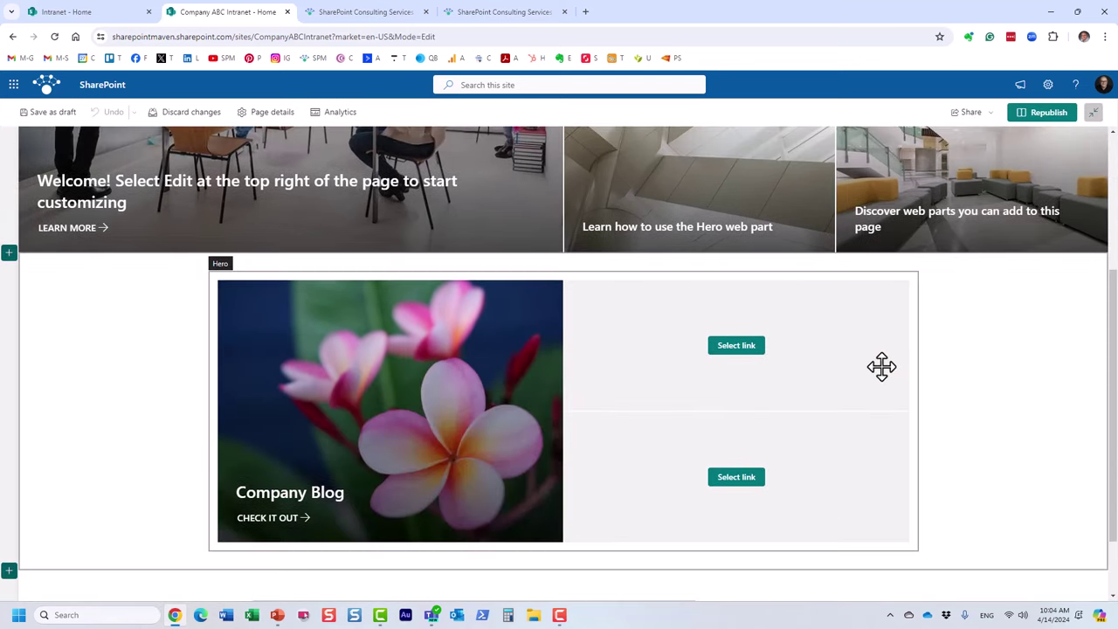
click(734, 348)
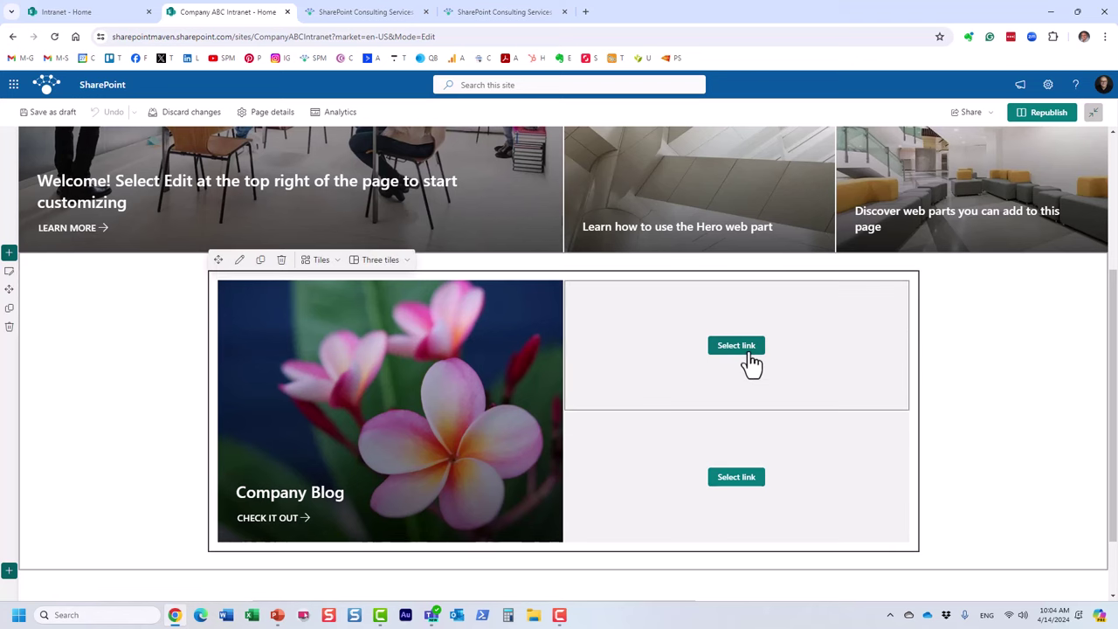
click(738, 347)
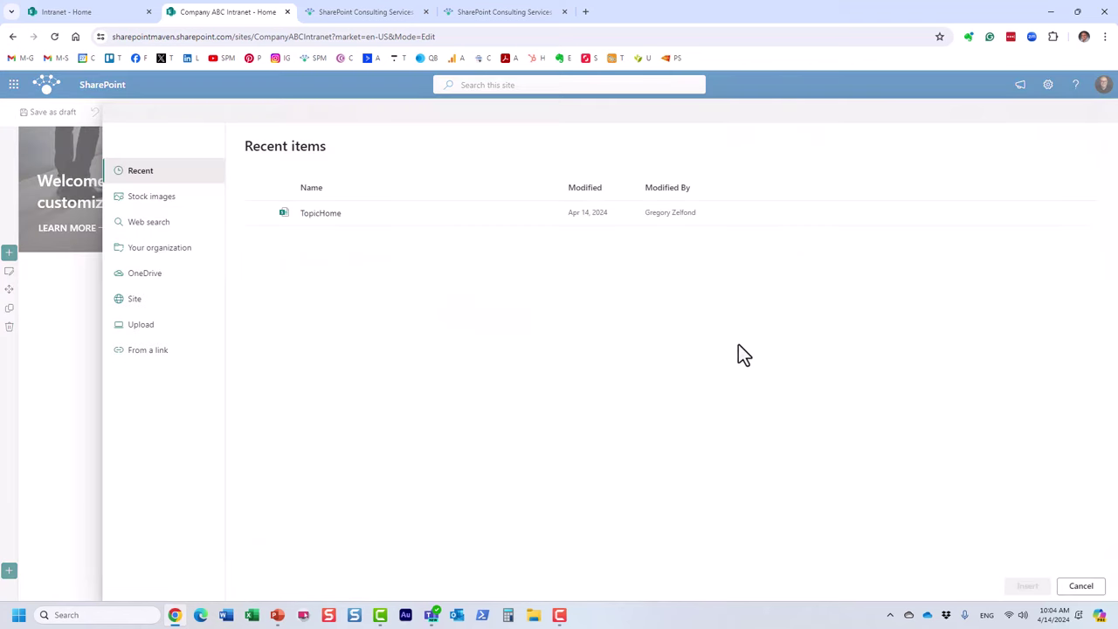
click(150, 354)
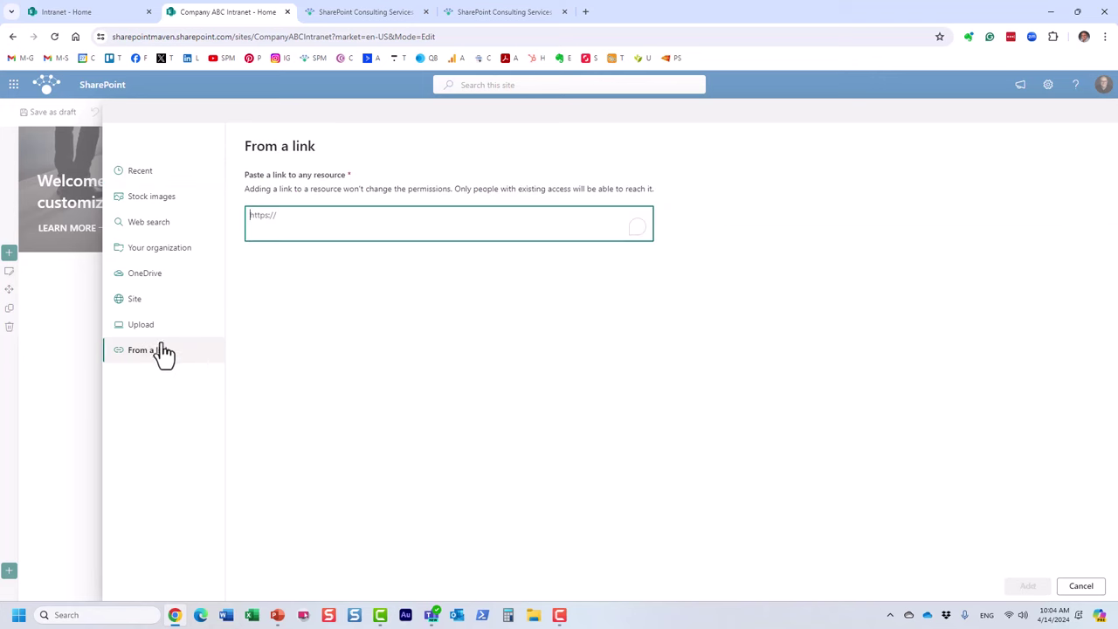
click(149, 175)
click(258, 214)
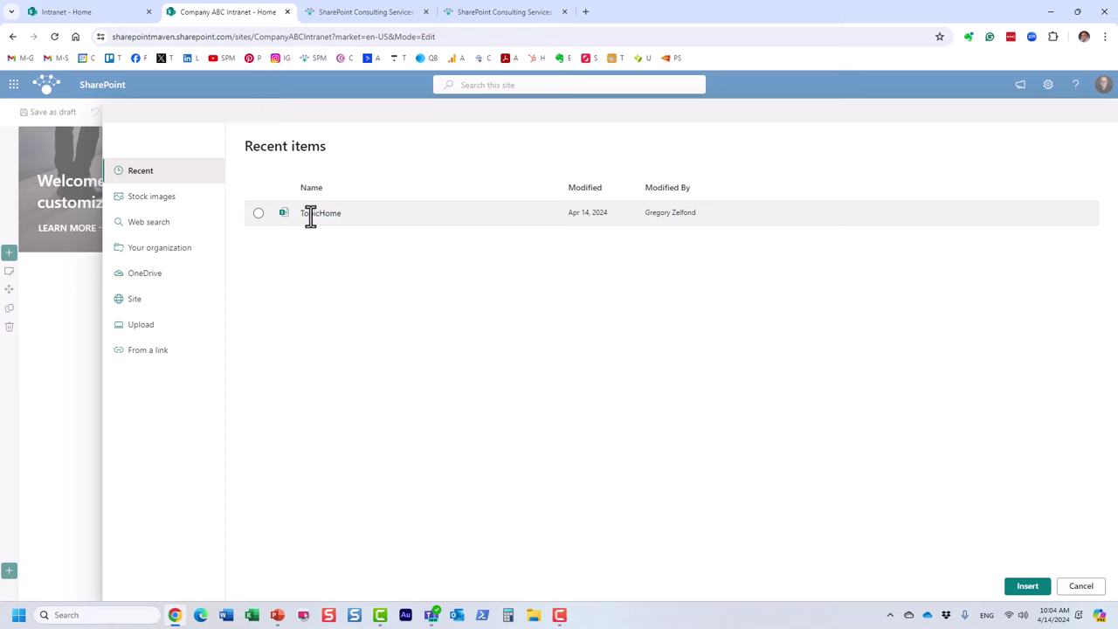
click(1023, 587)
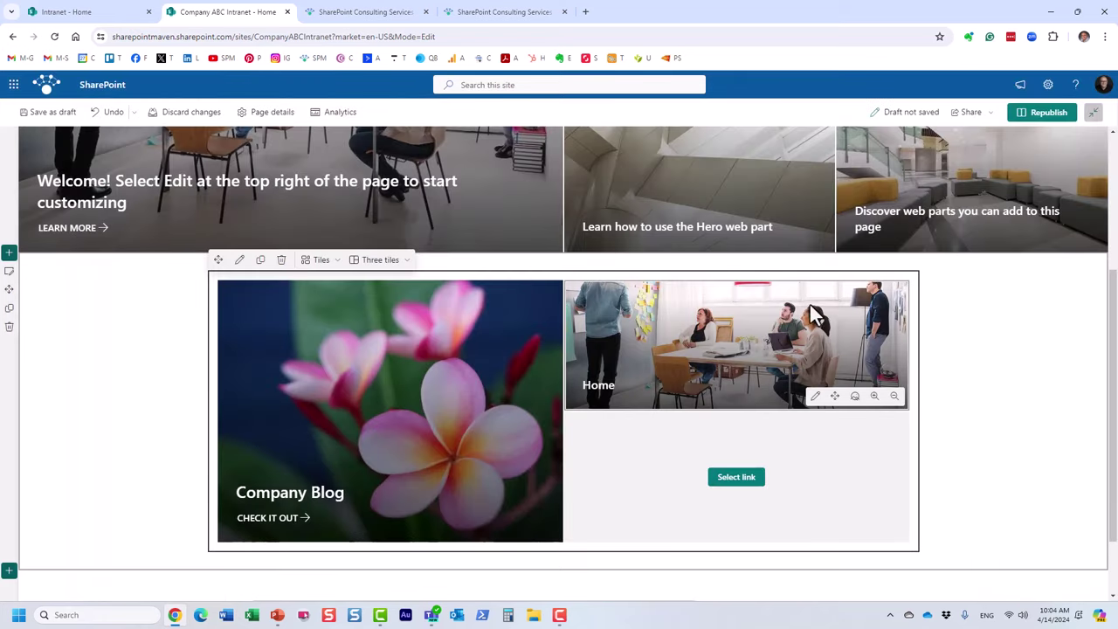
Step: Give the Home tile the TopicHome image
click(736, 477)
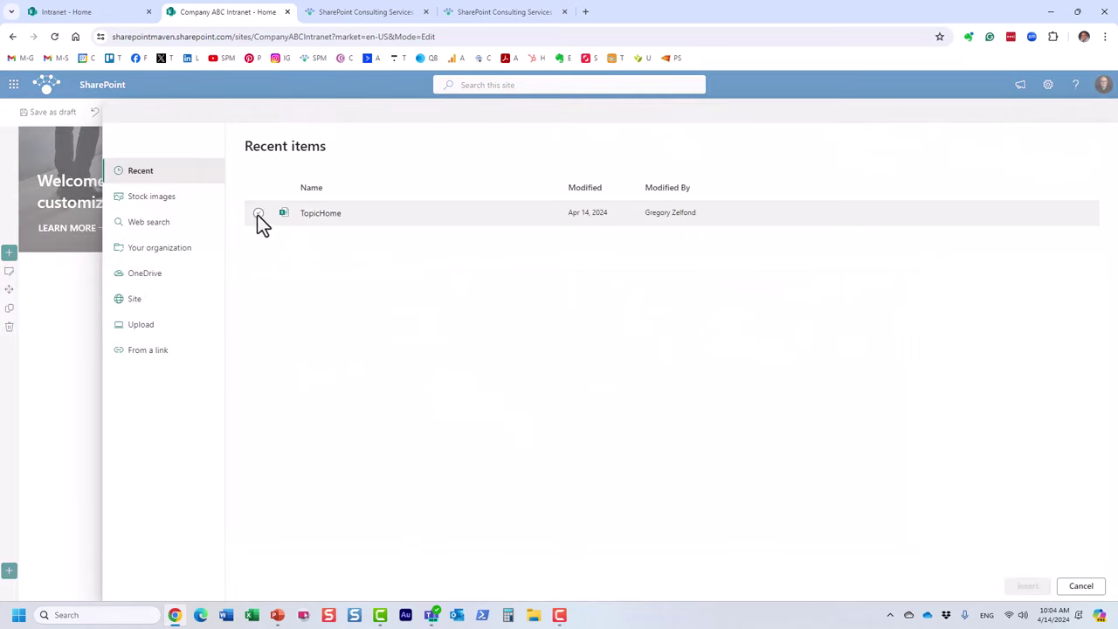
click(257, 214)
click(1026, 586)
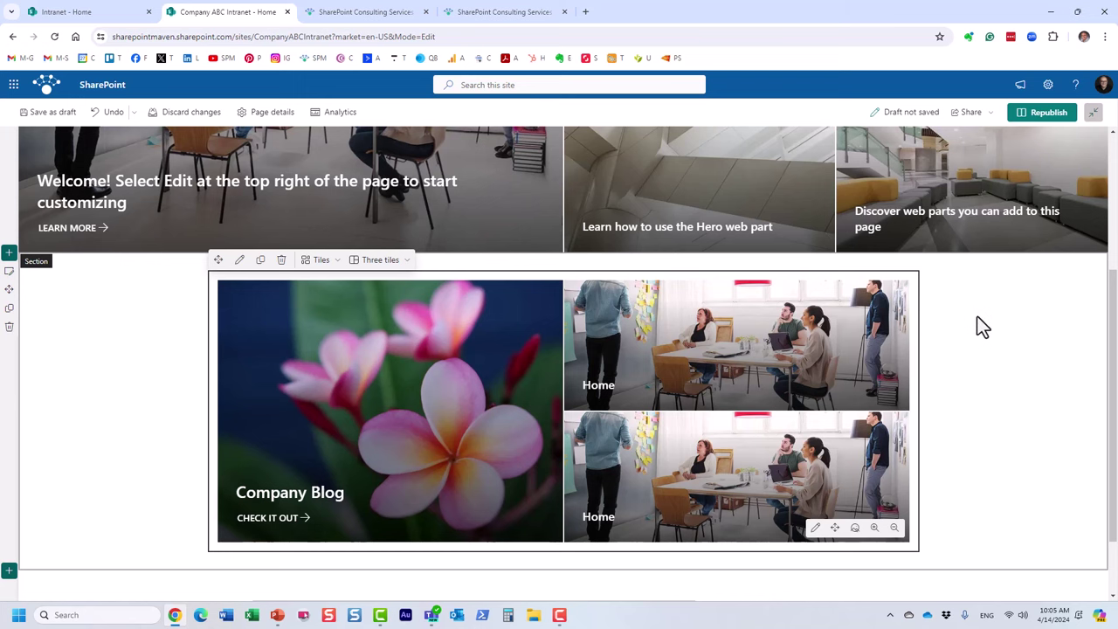
Step: Republish the home page and scroll the live page to review the Company Blog hero
click(1044, 119)
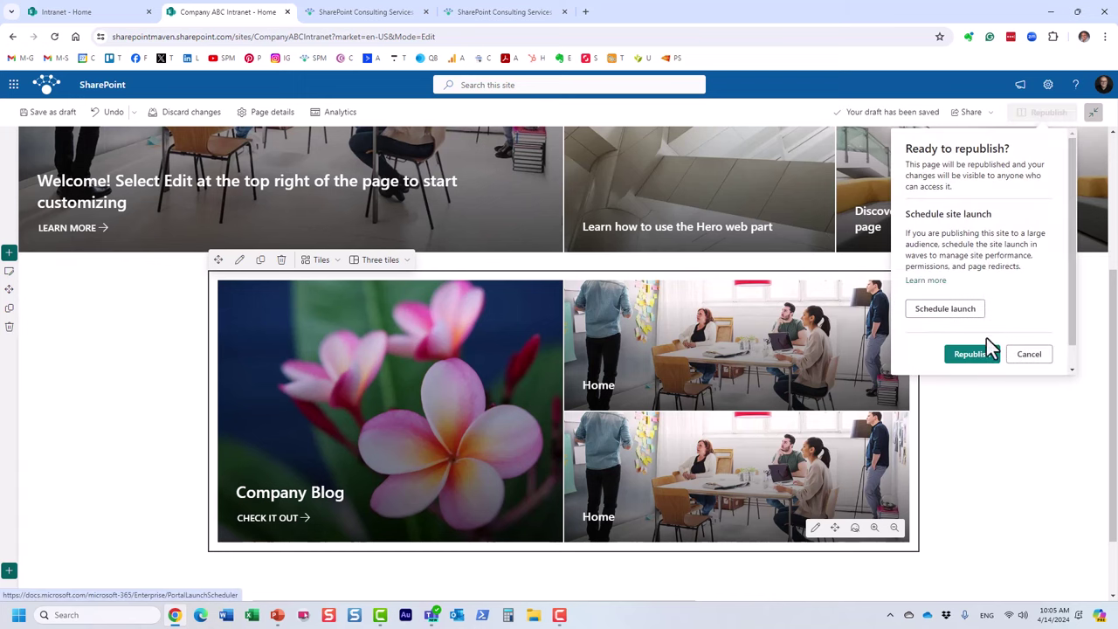
click(979, 358)
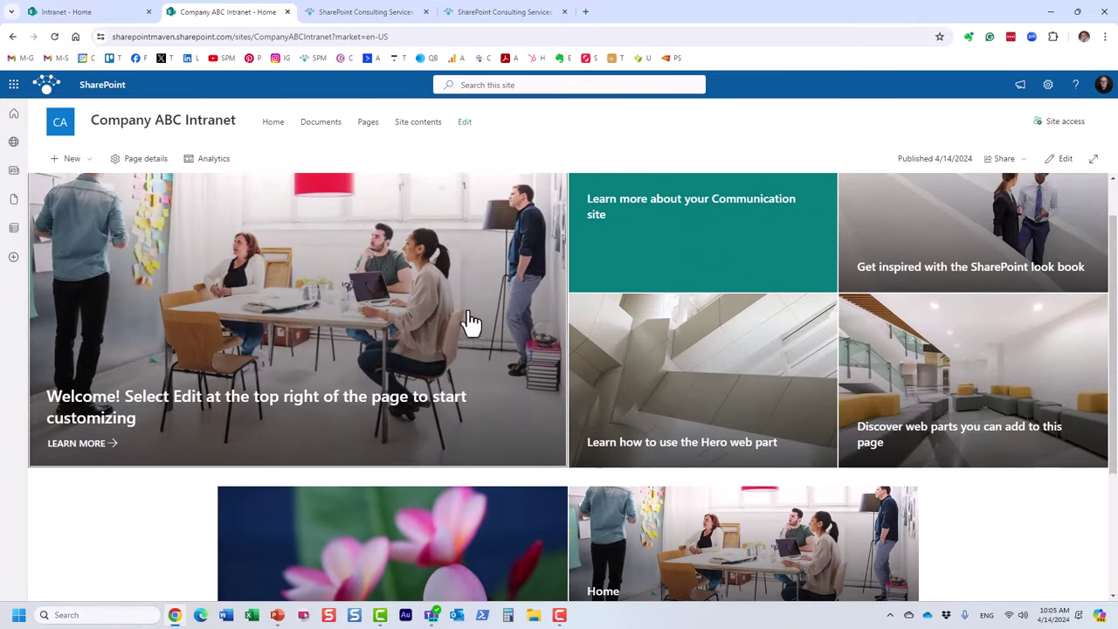
scroll(472, 318, up, 1)
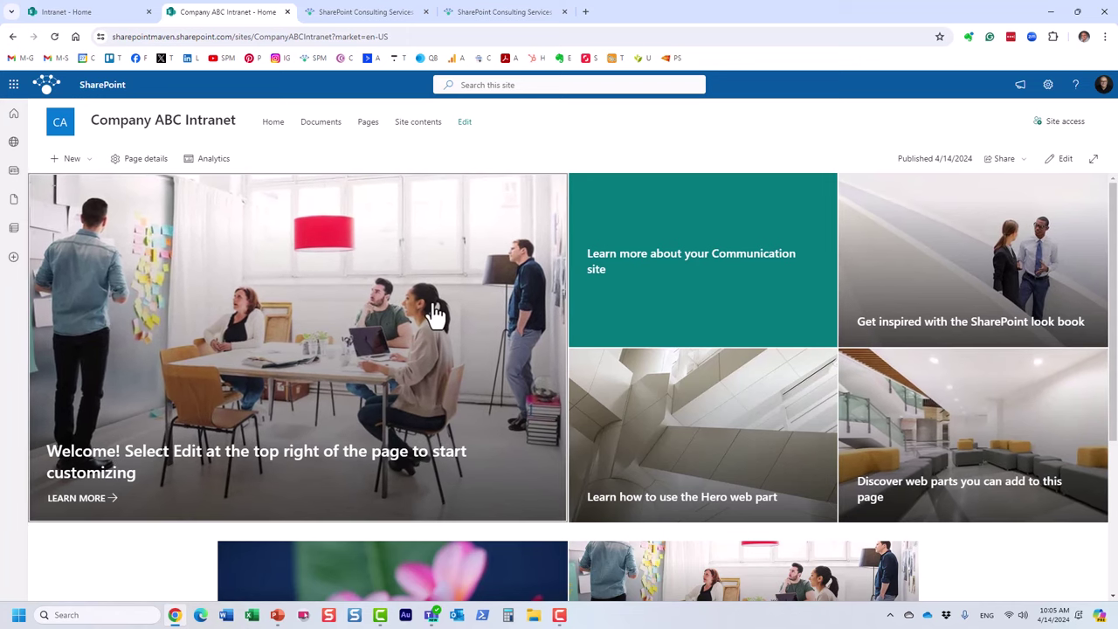
scroll(435, 314, down, 2)
scroll(435, 314, down, 1)
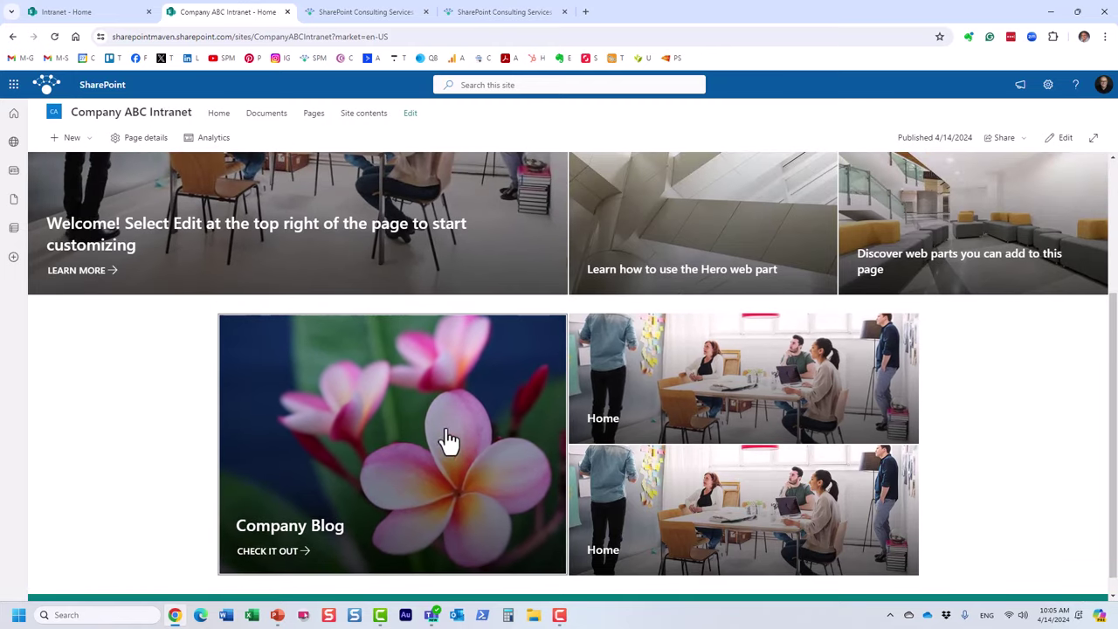
scroll(325, 303, up, 2)
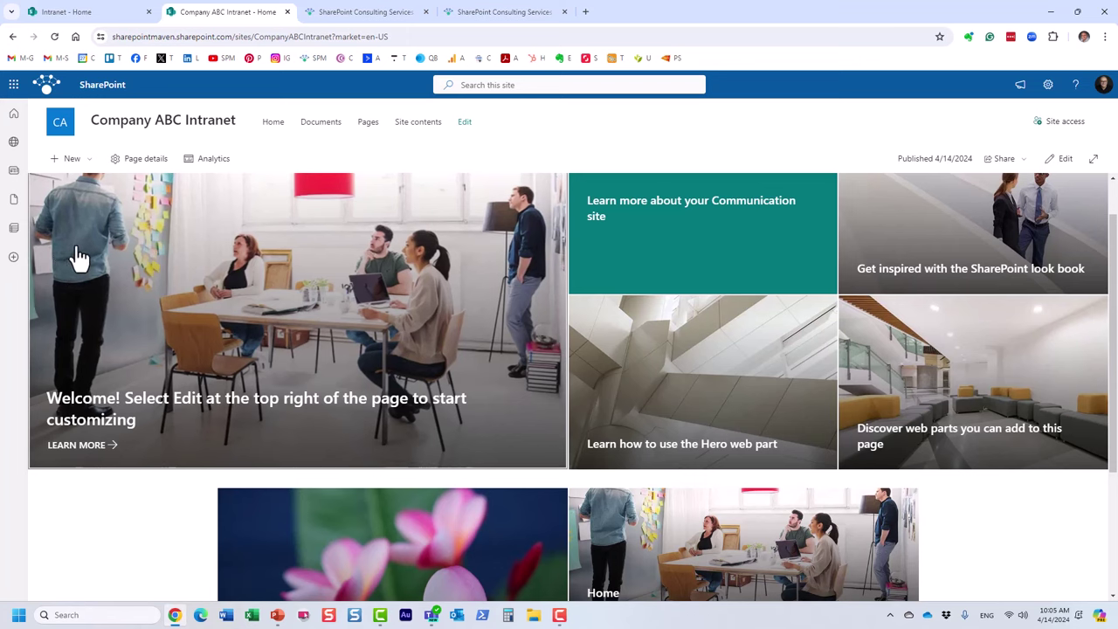
scroll(639, 401, down, 2)
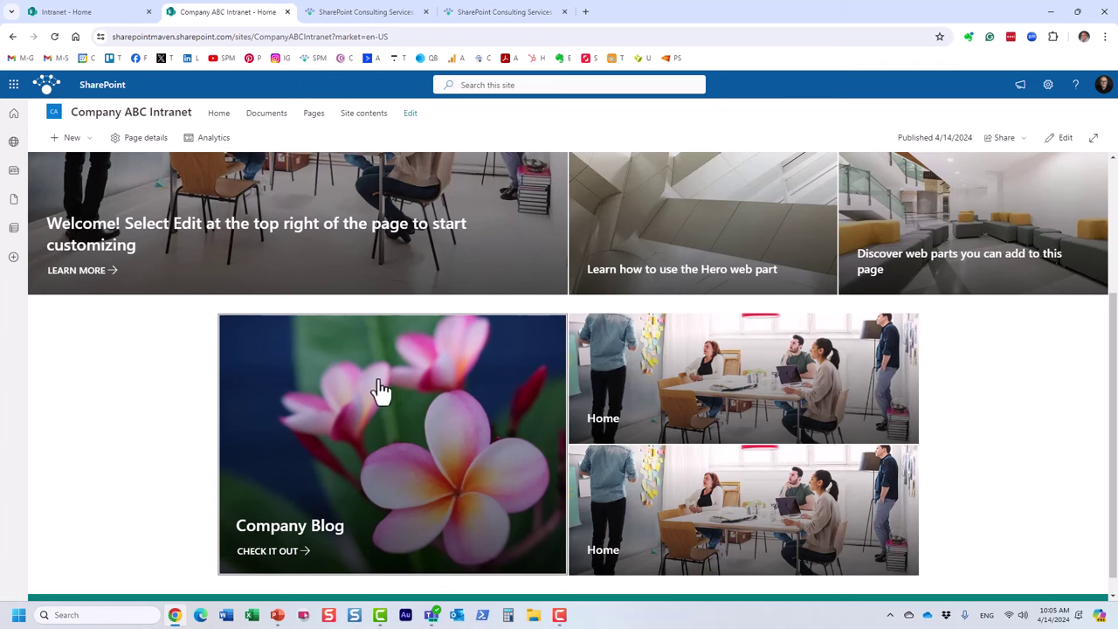
Step: Switch to edit mode and insert an empty Full-width section beneath the Company Blog hero
click(1064, 138)
scroll(713, 327, down, 3)
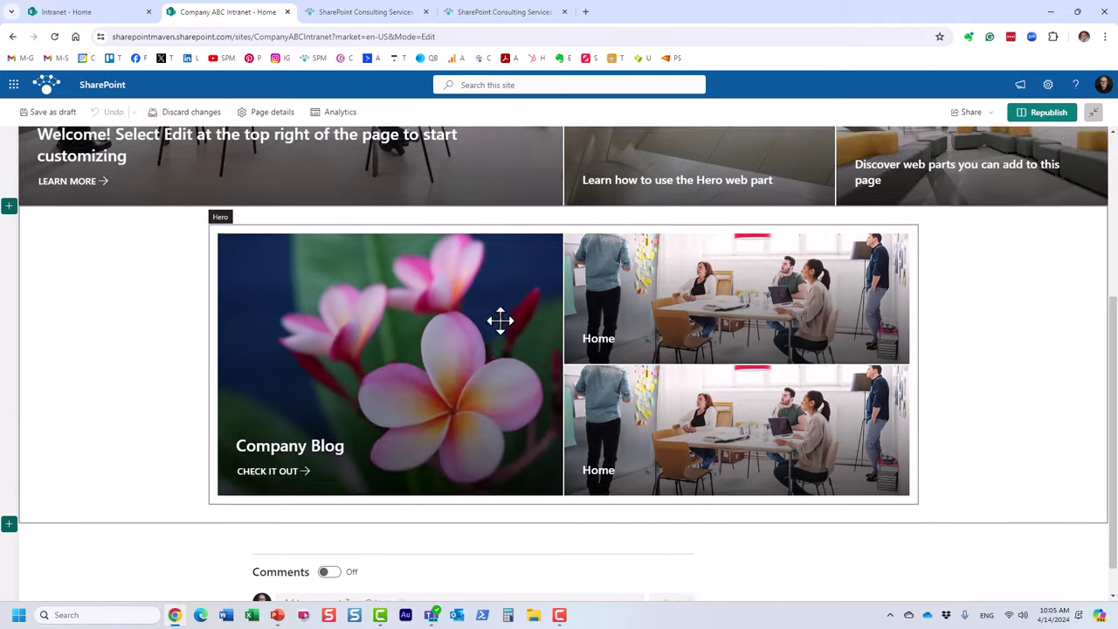
click(9, 486)
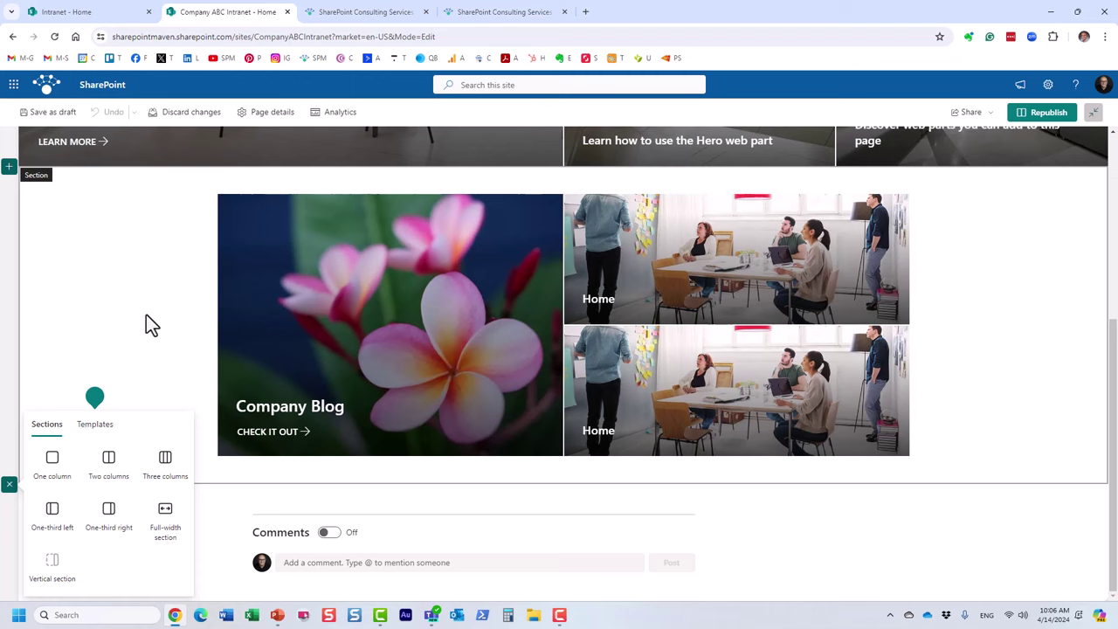
click(168, 520)
scroll(174, 525, down, 2)
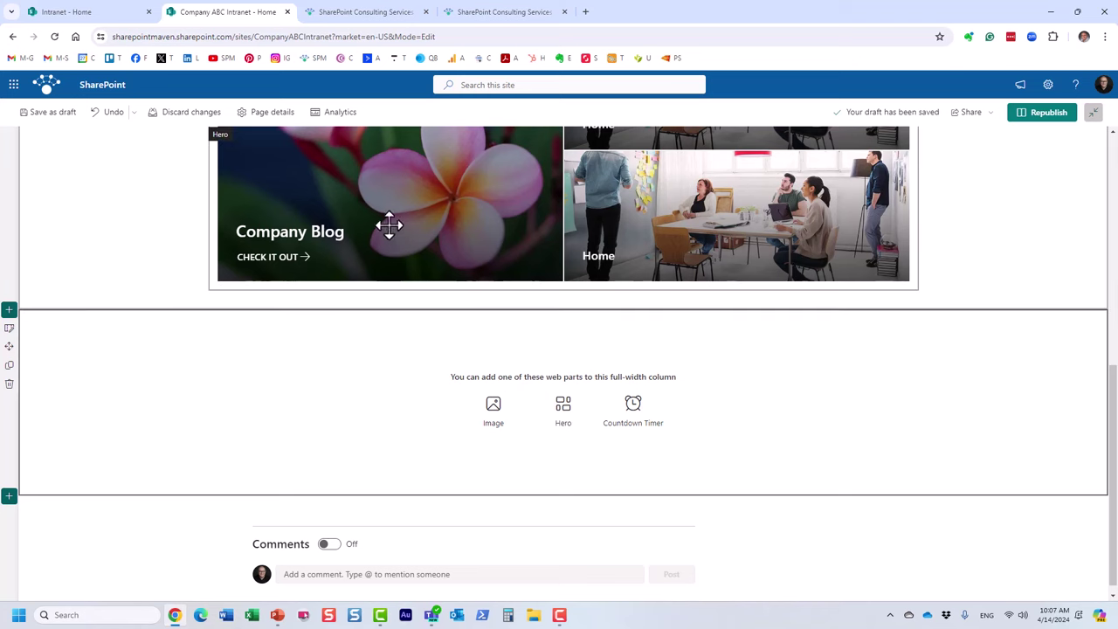
drag(345, 189, 351, 395)
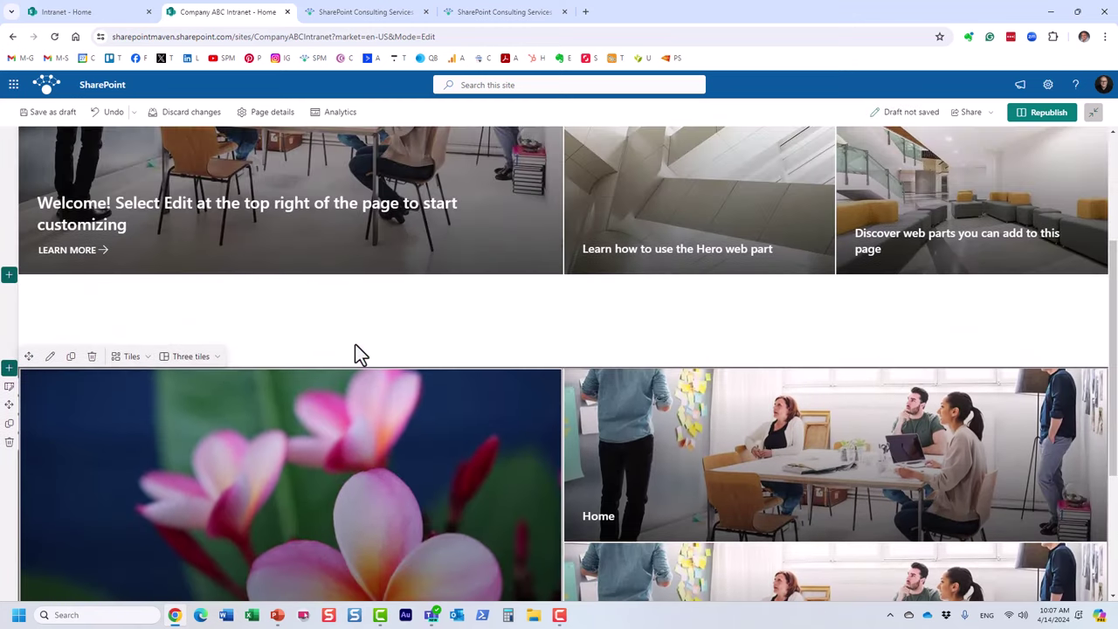
scroll(393, 349, down, 2)
scroll(384, 380, down, 1)
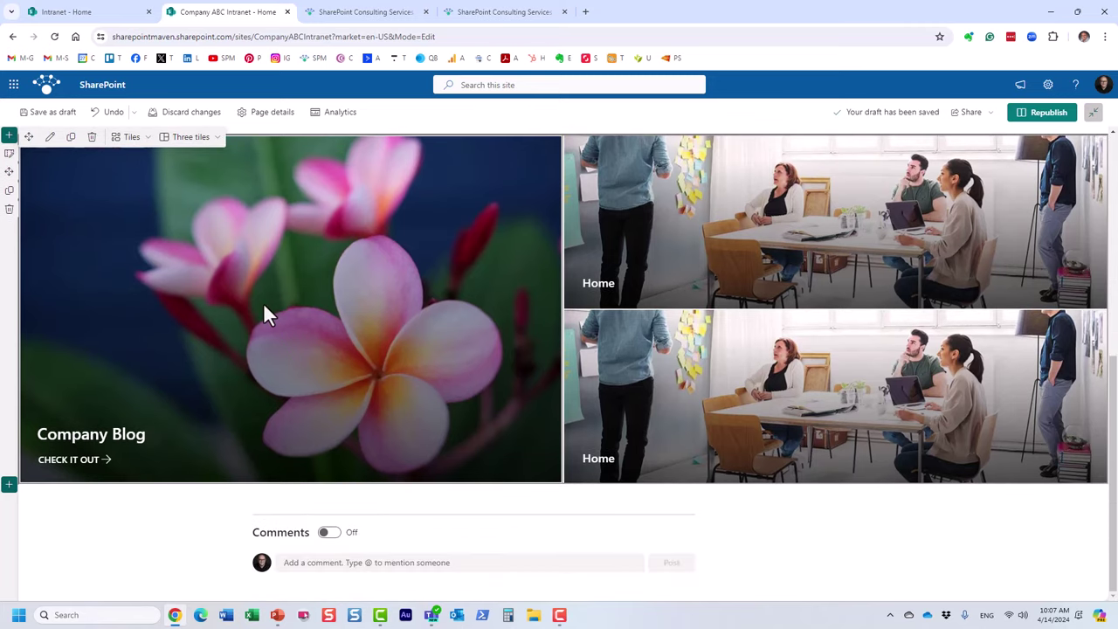
scroll(263, 302, up, 5)
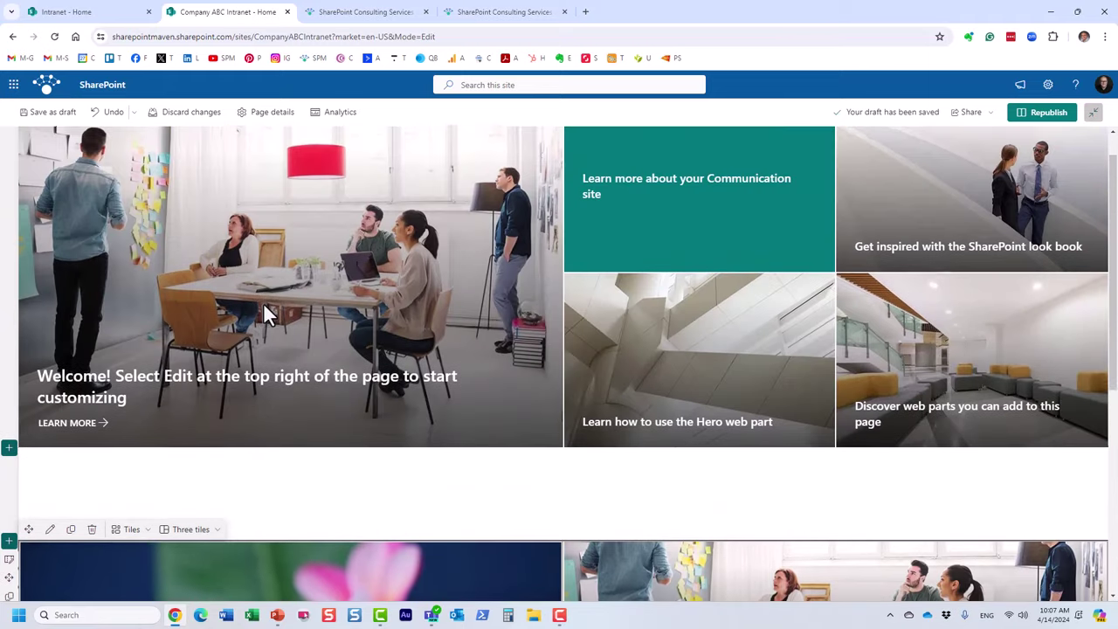
scroll(337, 384, down, 4)
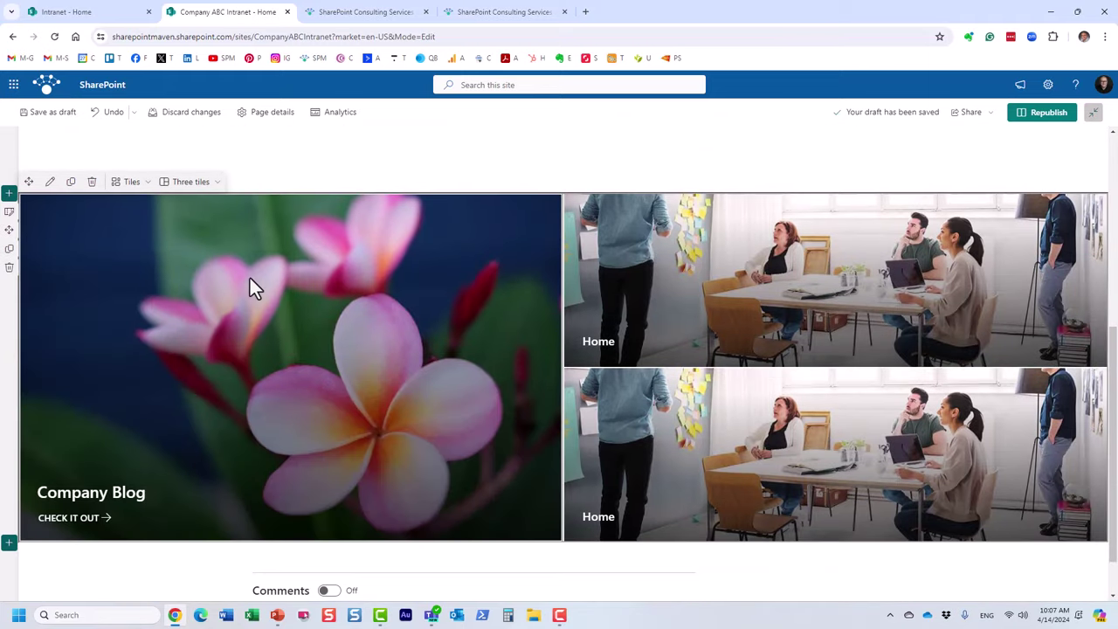
drag(320, 316, 377, 172)
scroll(409, 275, up, 4)
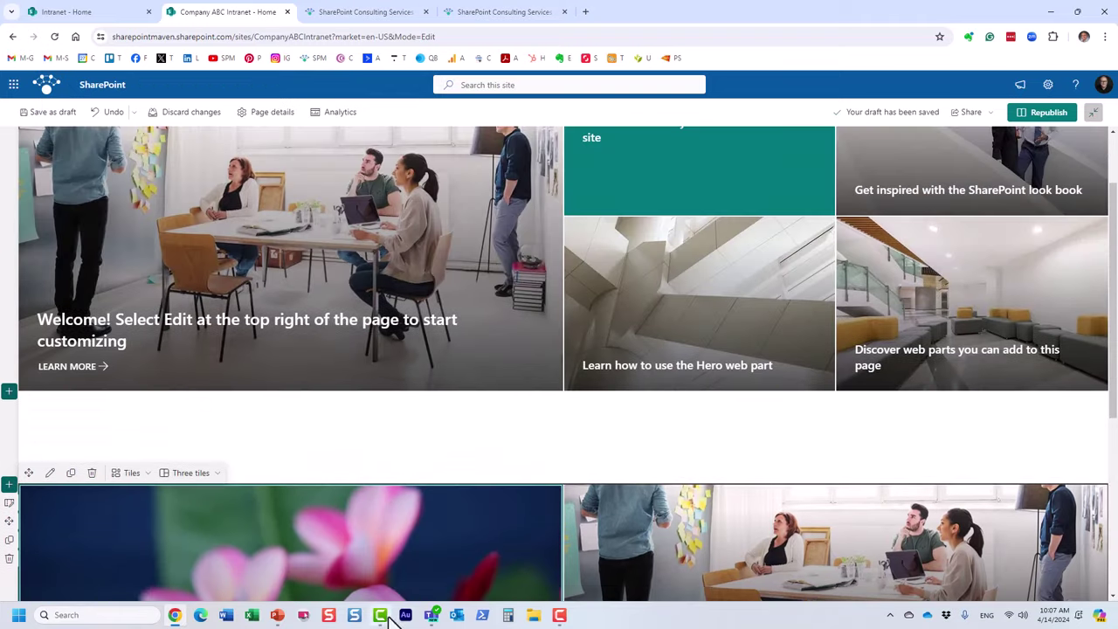
drag(382, 548, 421, 419)
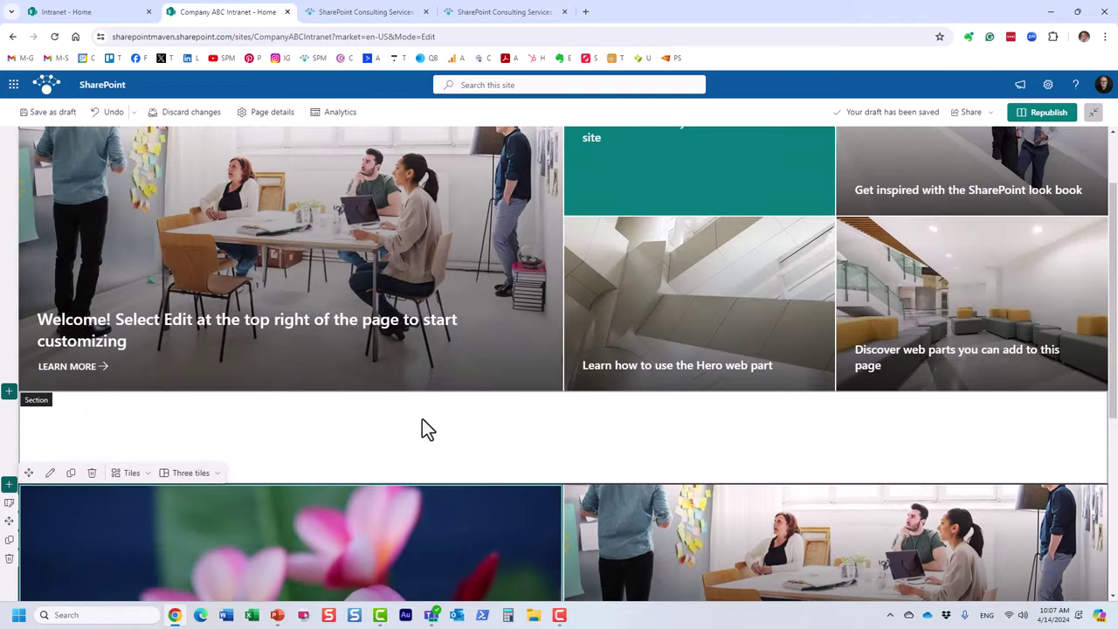
drag(29, 473, 287, 407)
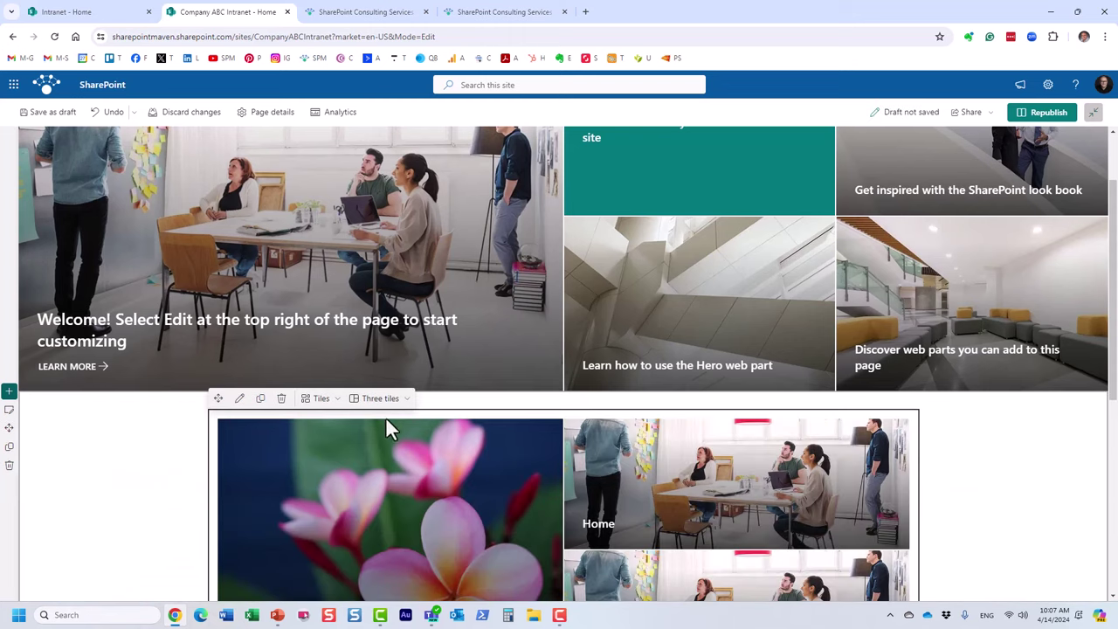
scroll(344, 428, down, 3)
scroll(374, 326, up, 4)
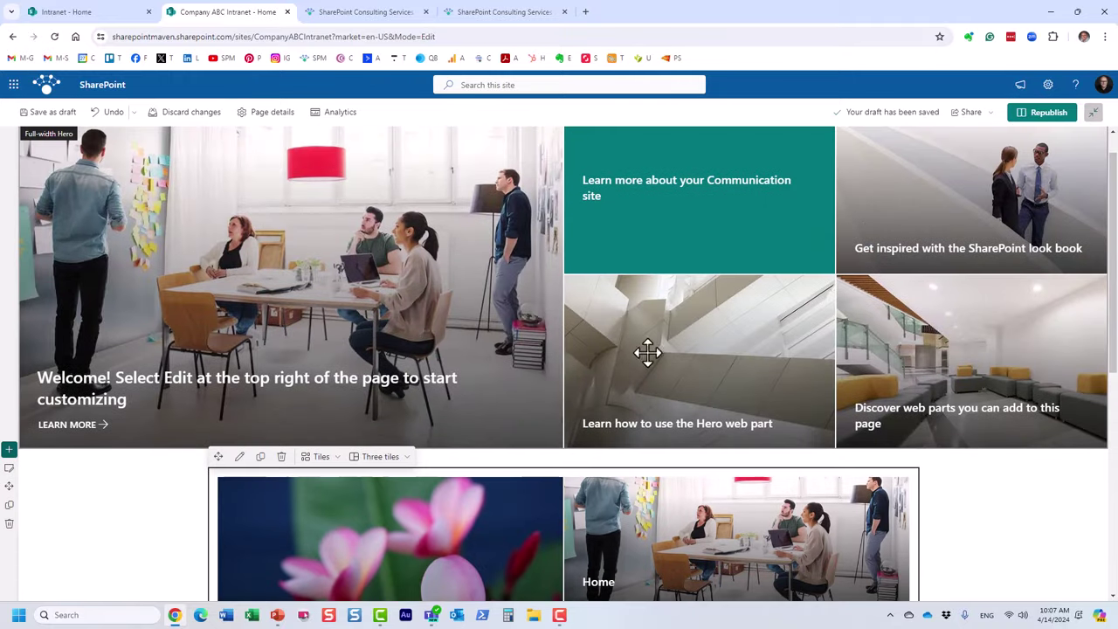
scroll(428, 332, down, 3)
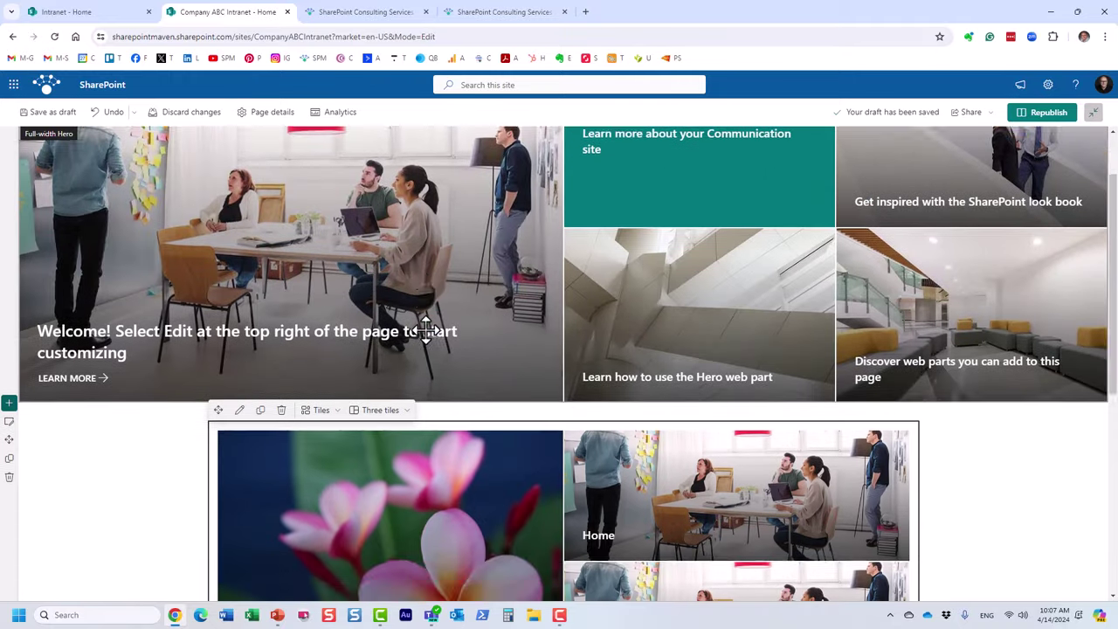
click(131, 207)
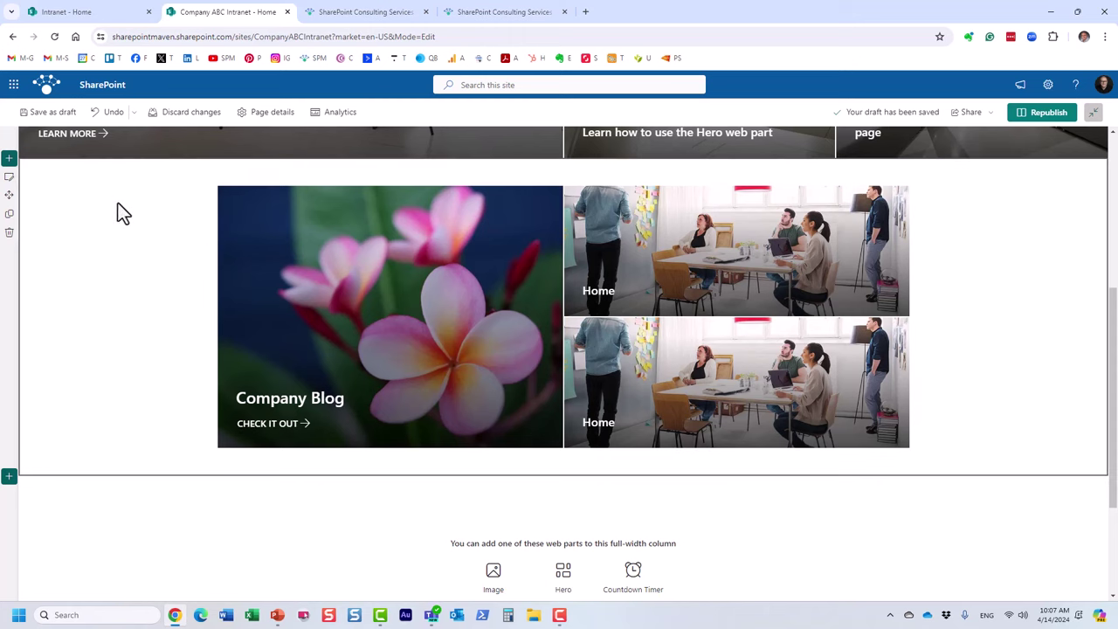
Step: Change the Company Blog hero's section to a One-third right column layout
click(9, 178)
click(1017, 179)
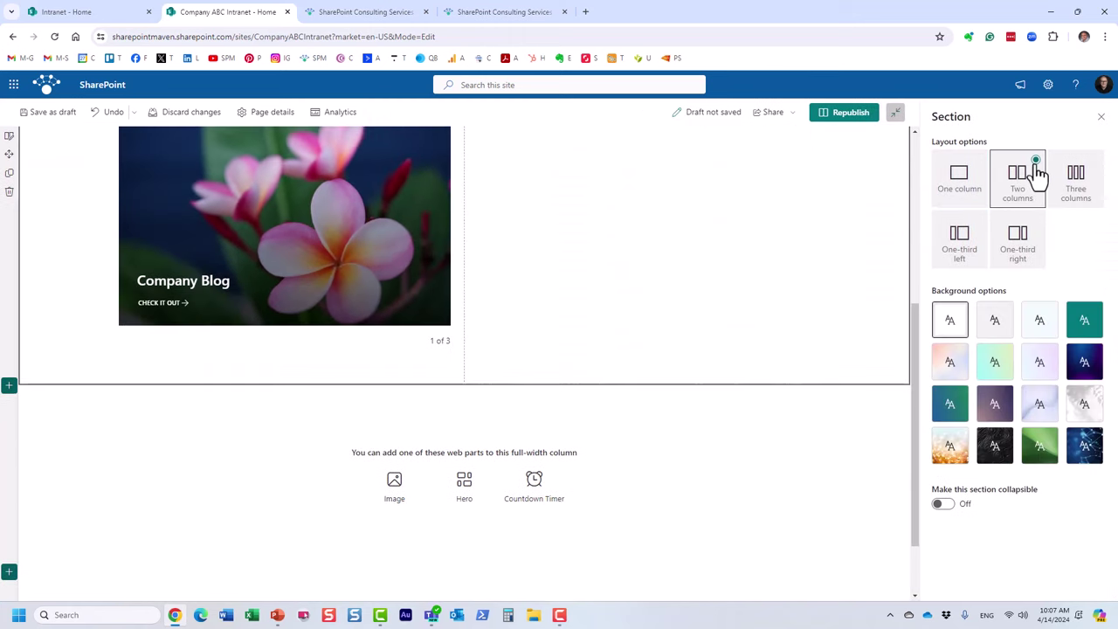
click(1013, 238)
scroll(699, 257, up, 2)
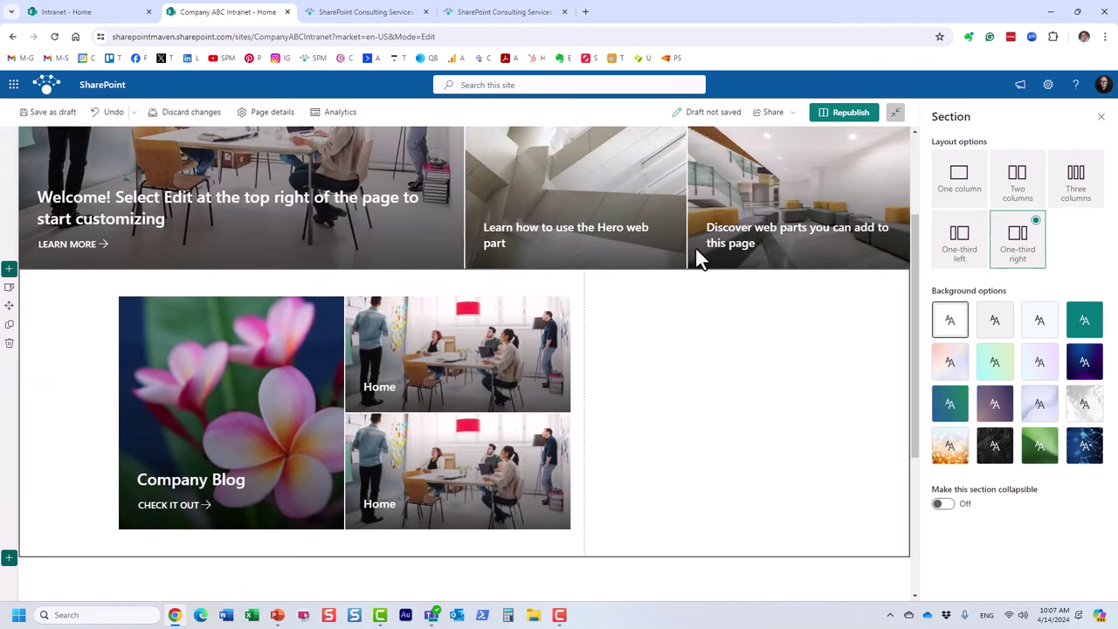
click(1101, 118)
scroll(780, 406, up, 1)
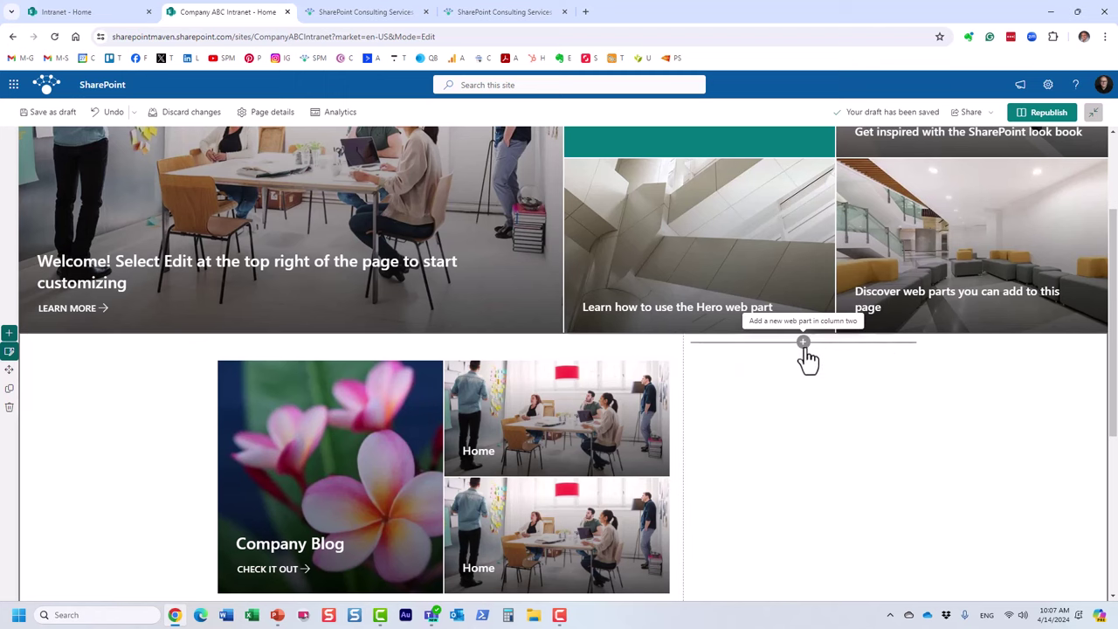
Step: Try light grey-blue and cyan-to-green gradient backgrounds, then reset the section background to None
click(803, 343)
click(1021, 418)
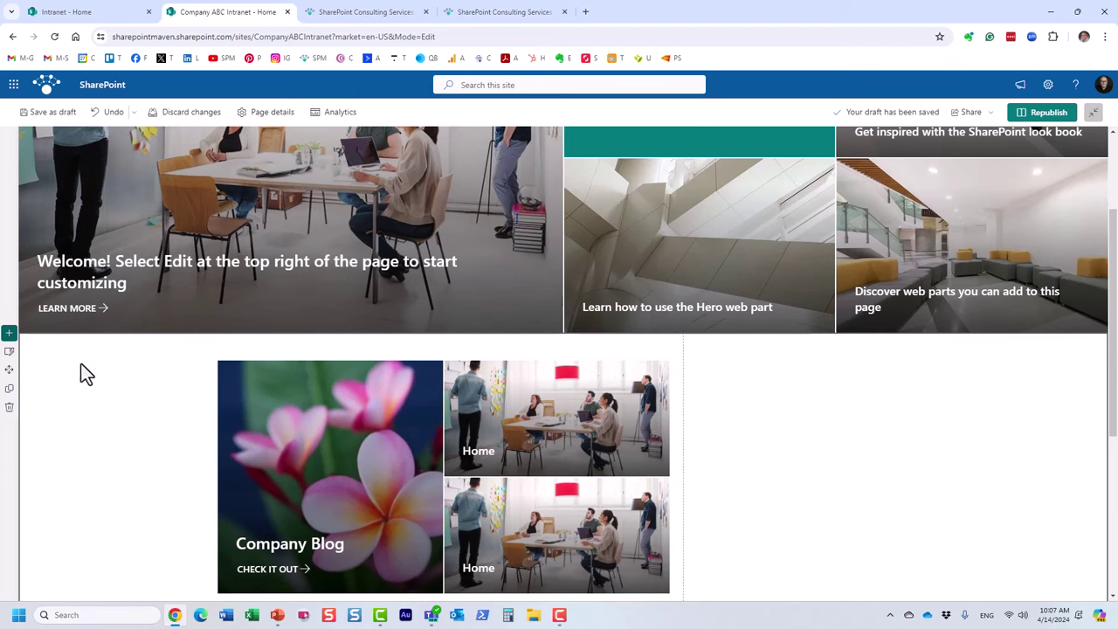
click(8, 351)
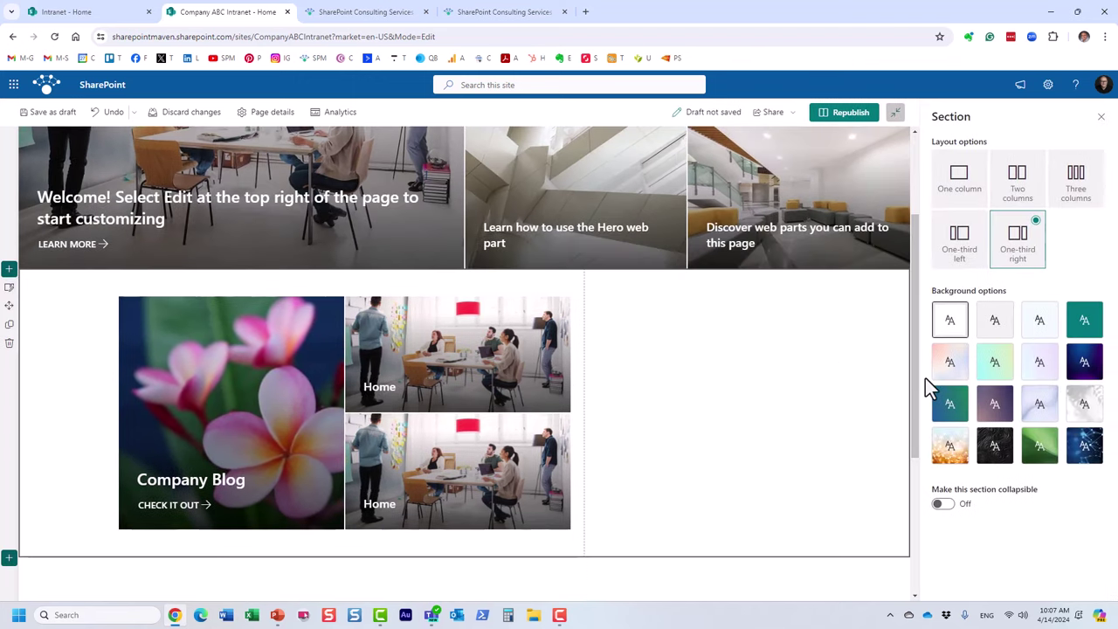
click(995, 325)
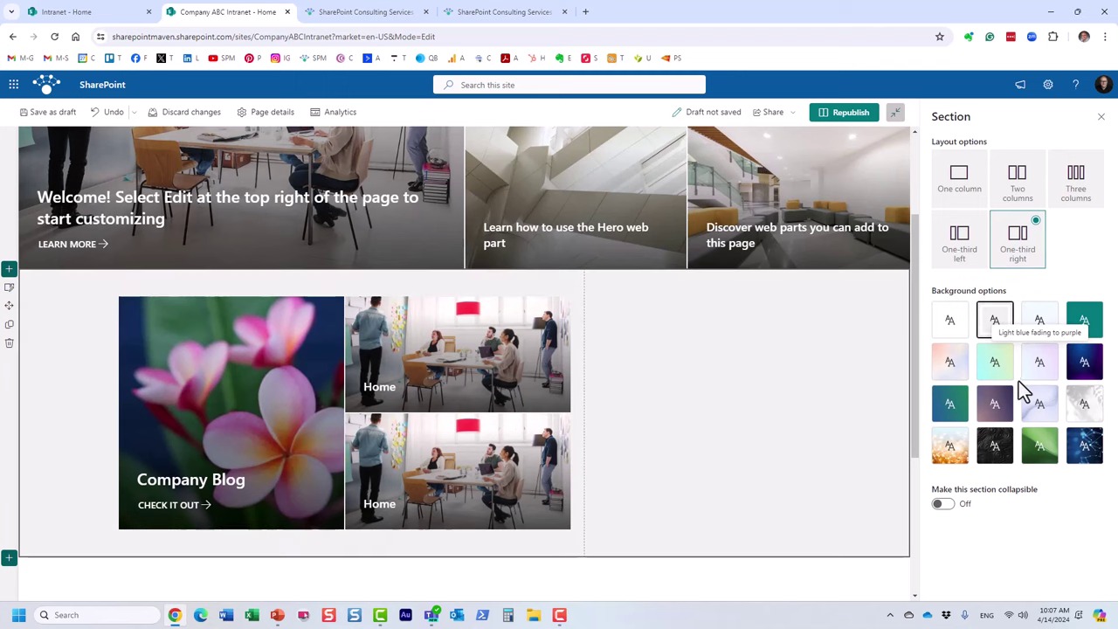
click(994, 361)
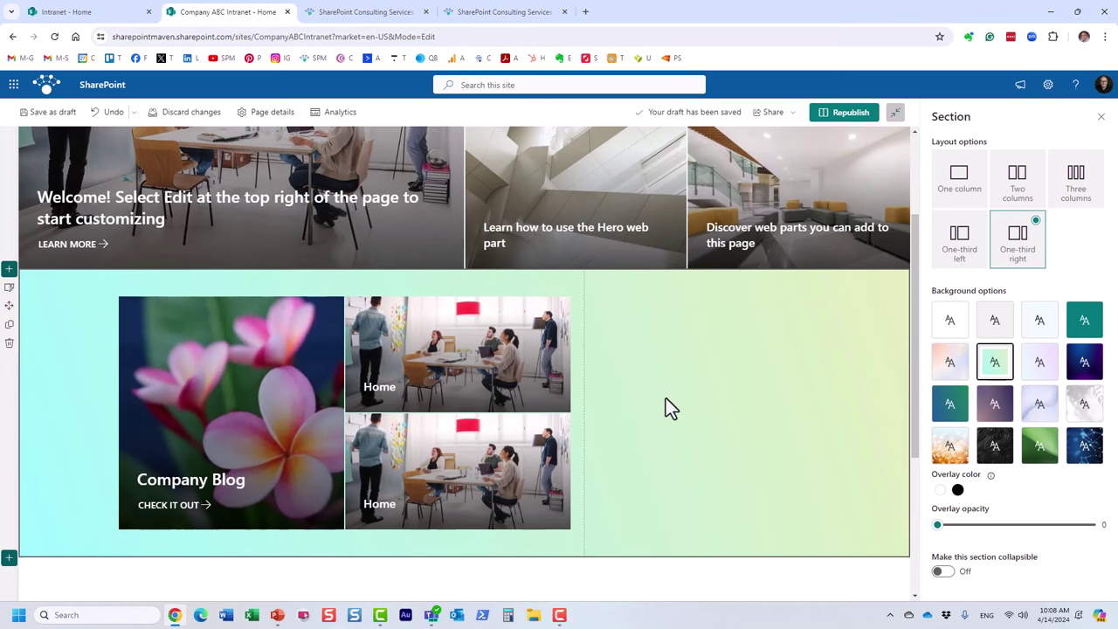
click(949, 320)
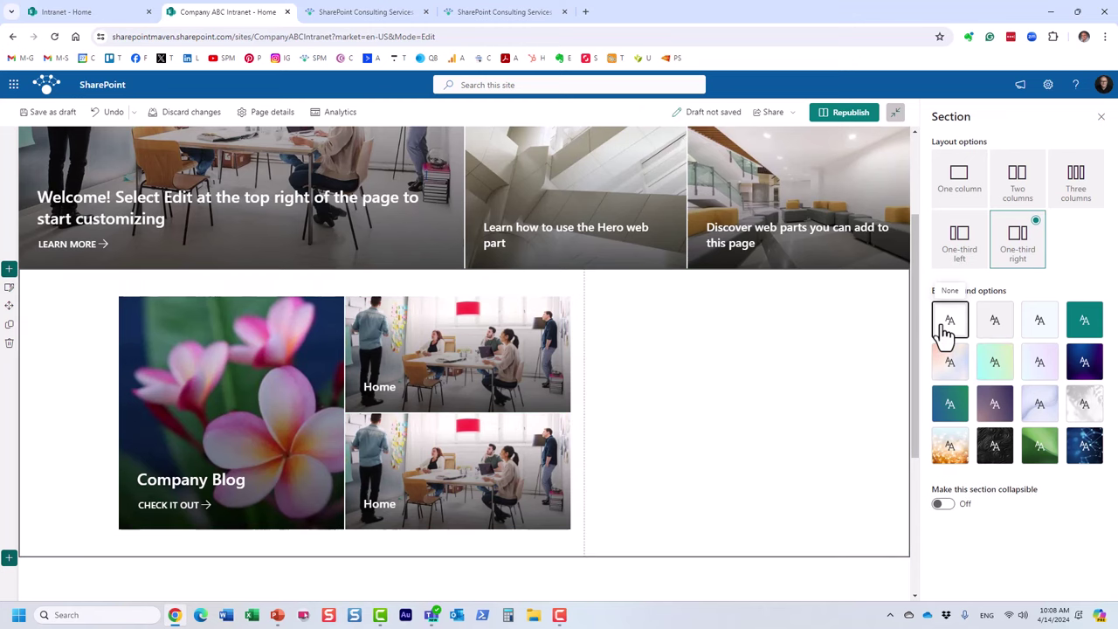
Step: Review the Hero layout and republish the Company ABC Intranet home page
click(1100, 117)
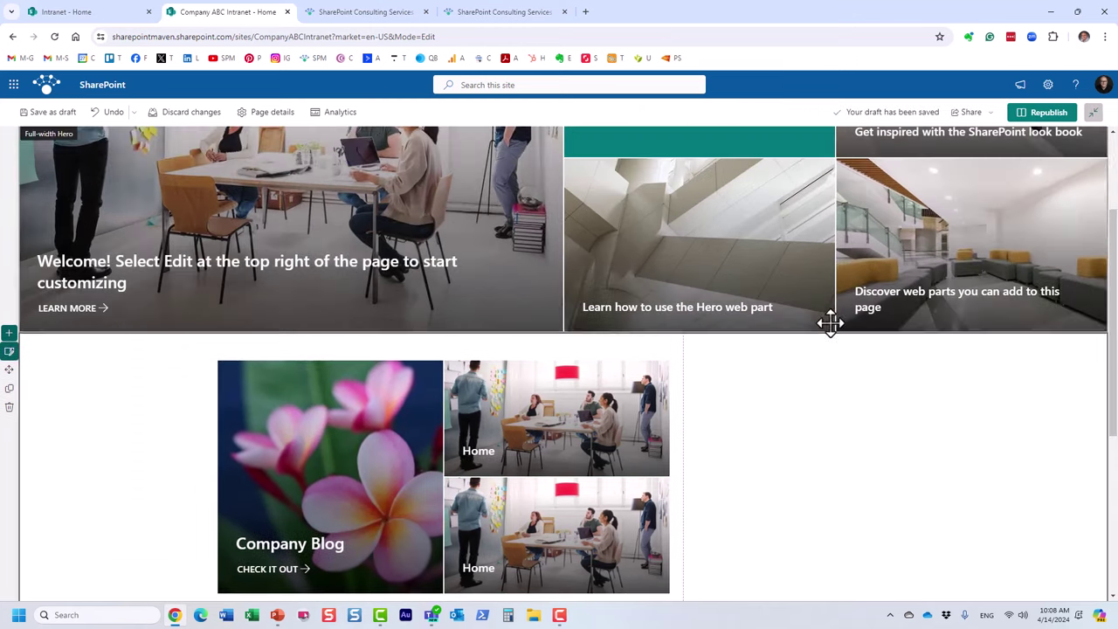
scroll(800, 420, up, 2)
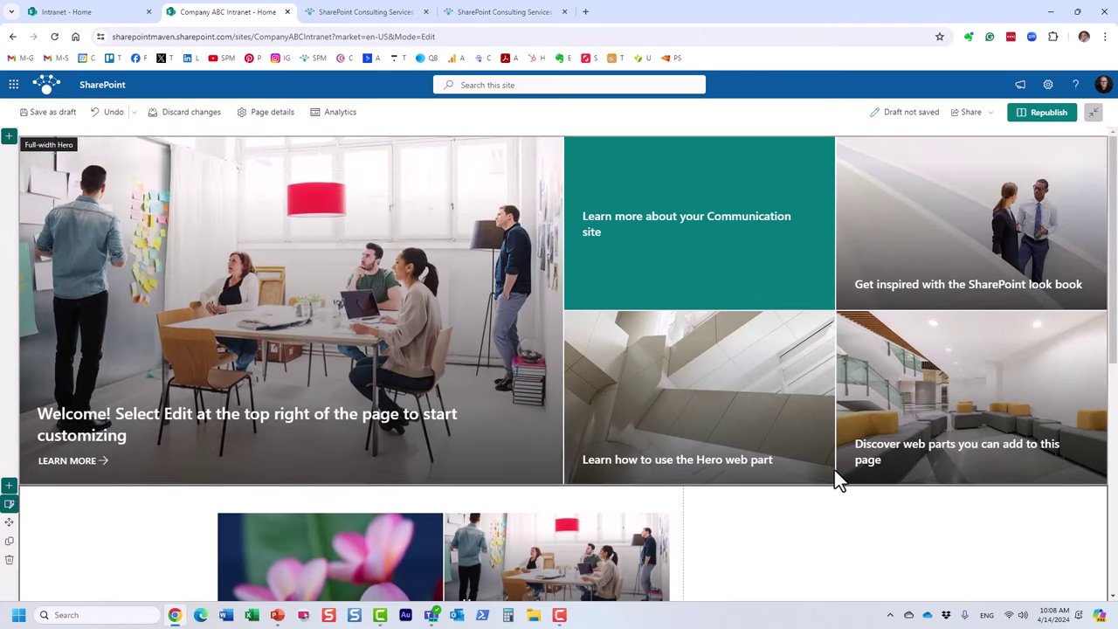
scroll(834, 470, down, 1)
scroll(749, 512, up, 2)
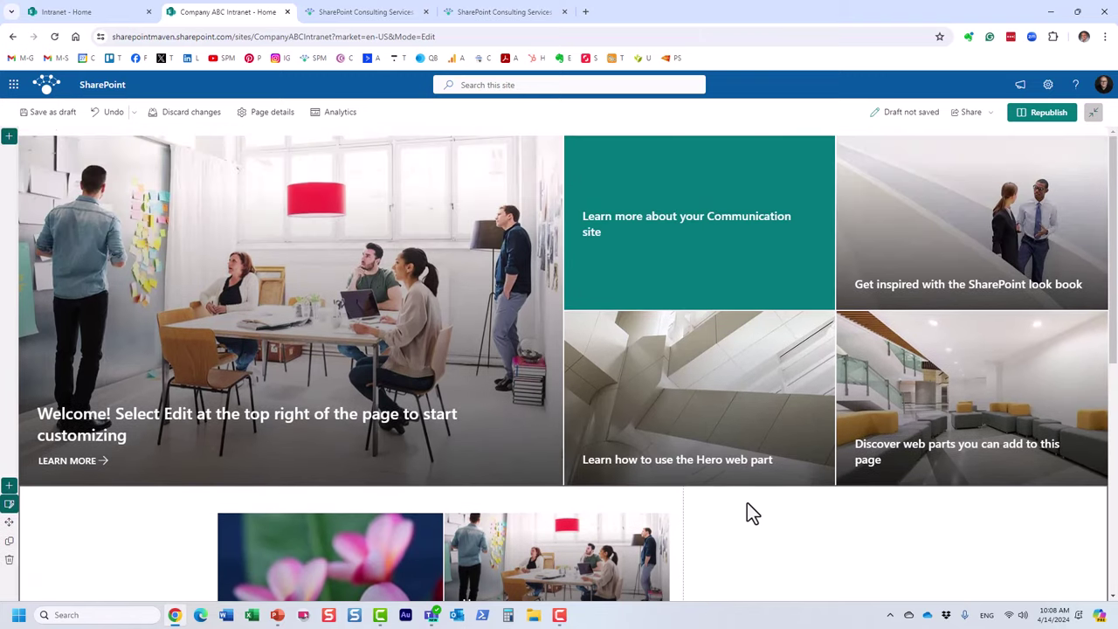
scroll(749, 512, down, 1)
scroll(747, 514, down, 1)
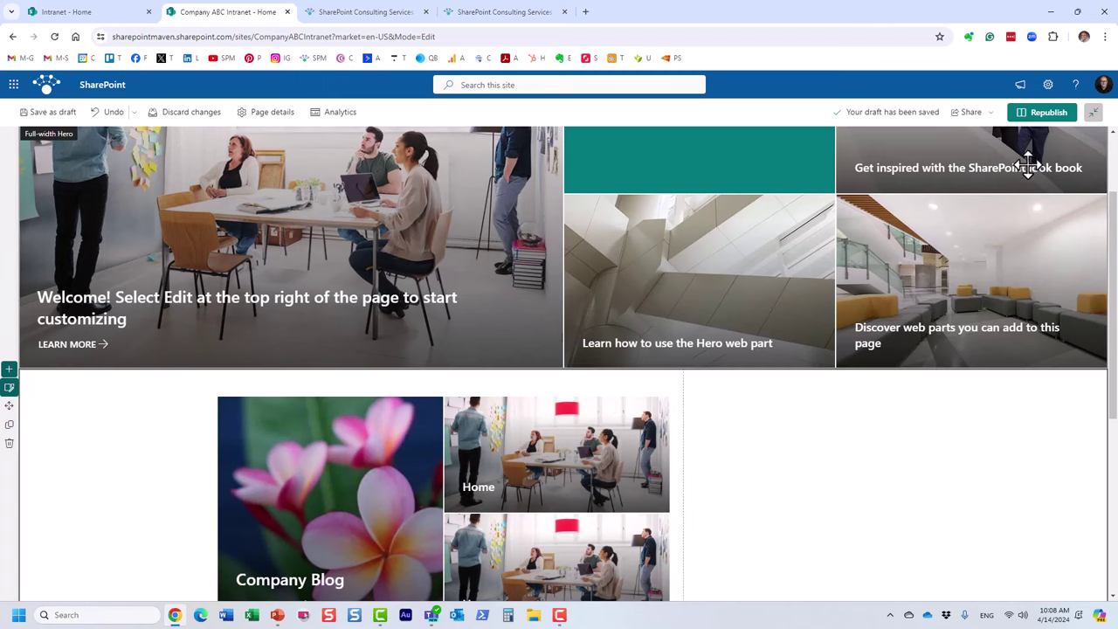
click(1046, 125)
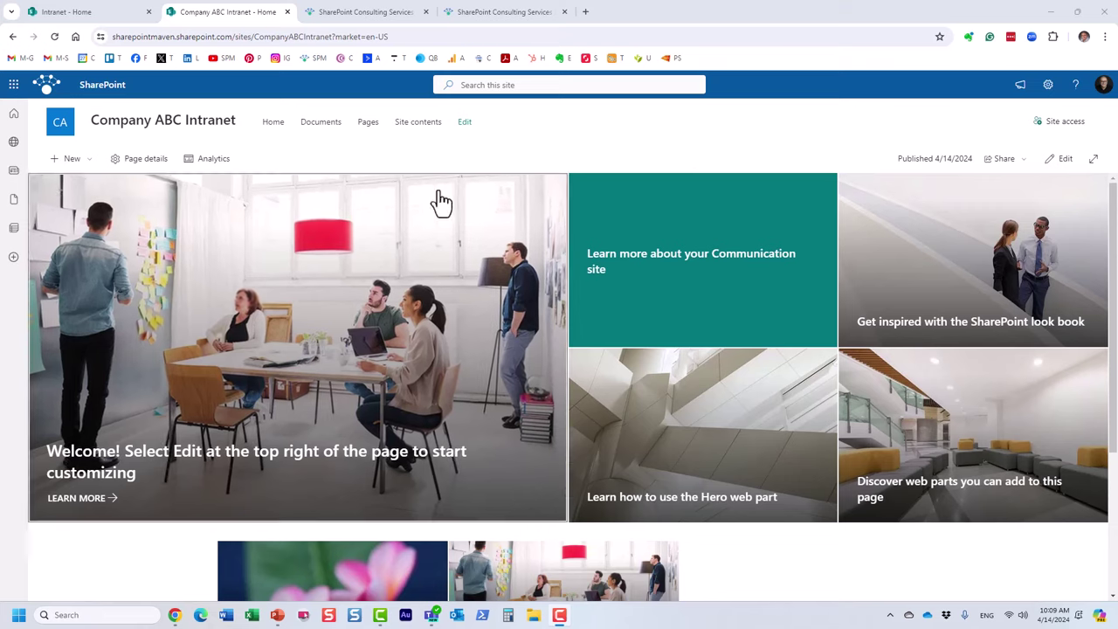
click(96, 14)
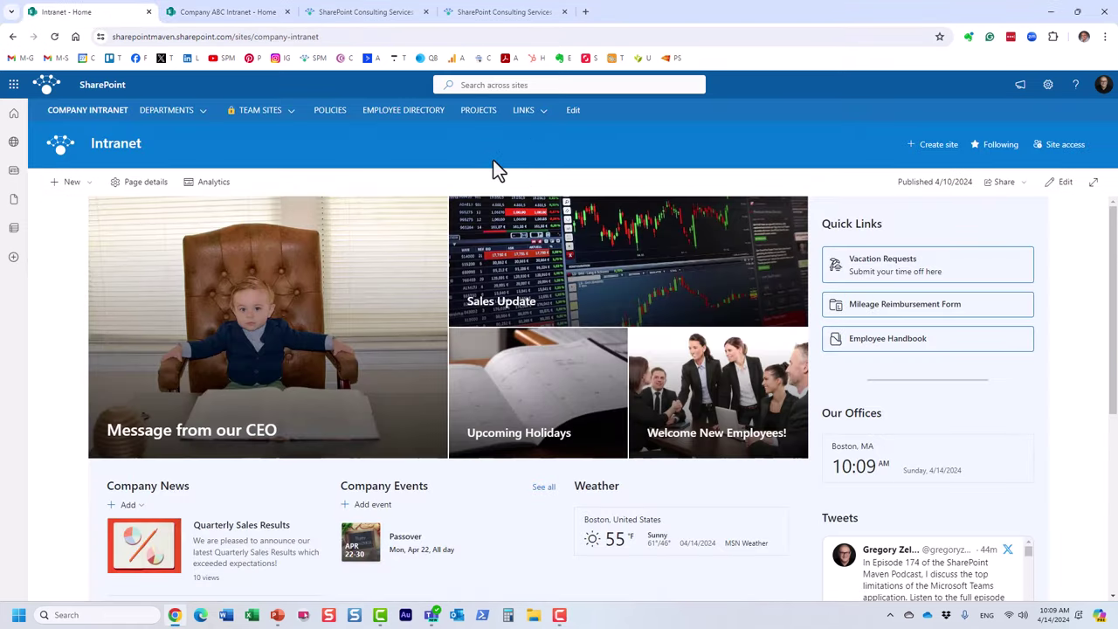
scroll(554, 479, down, 3)
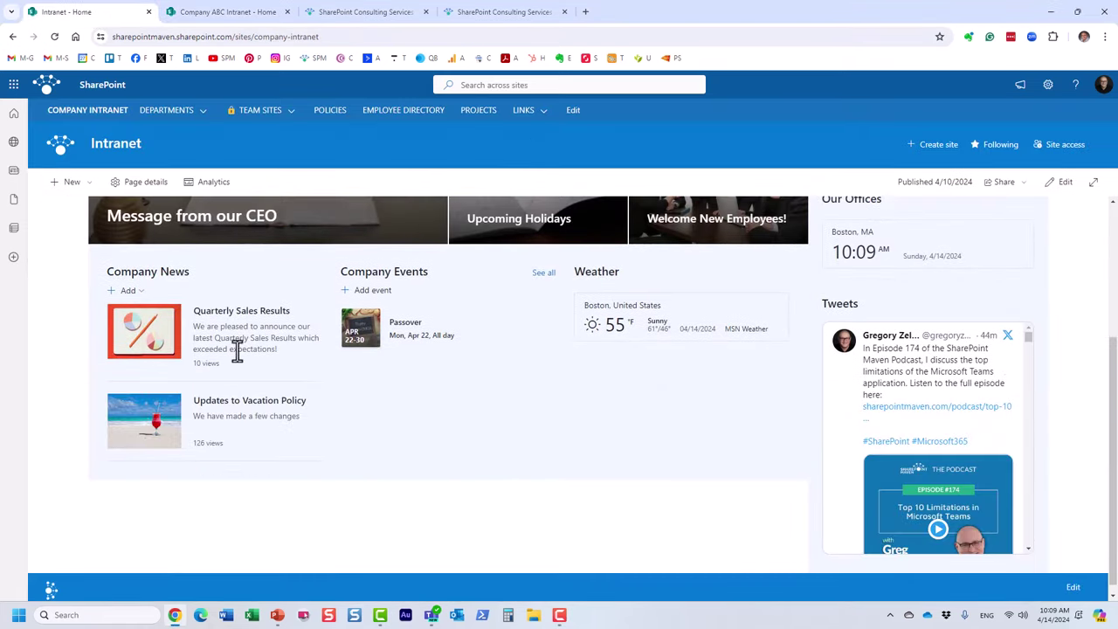
scroll(229, 327, up, 2)
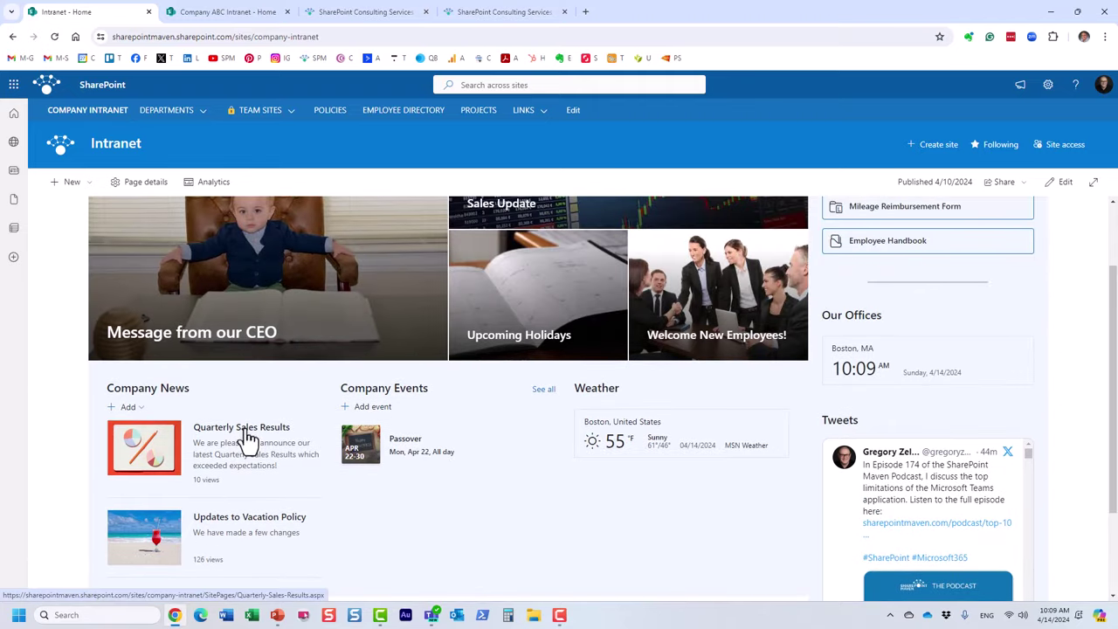
click(247, 431)
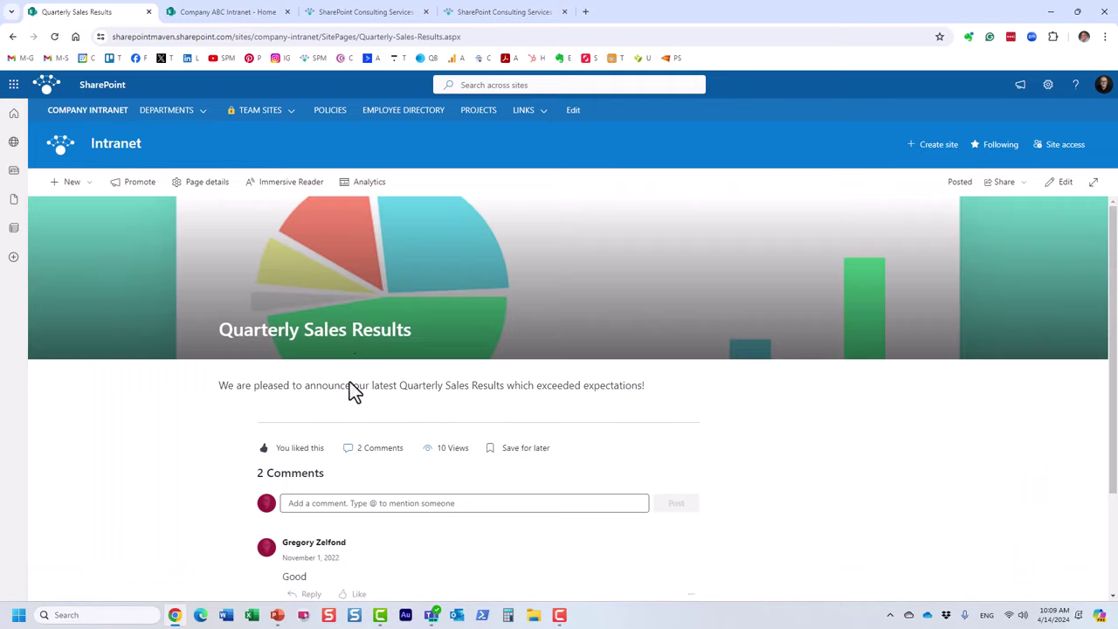
click(12, 37)
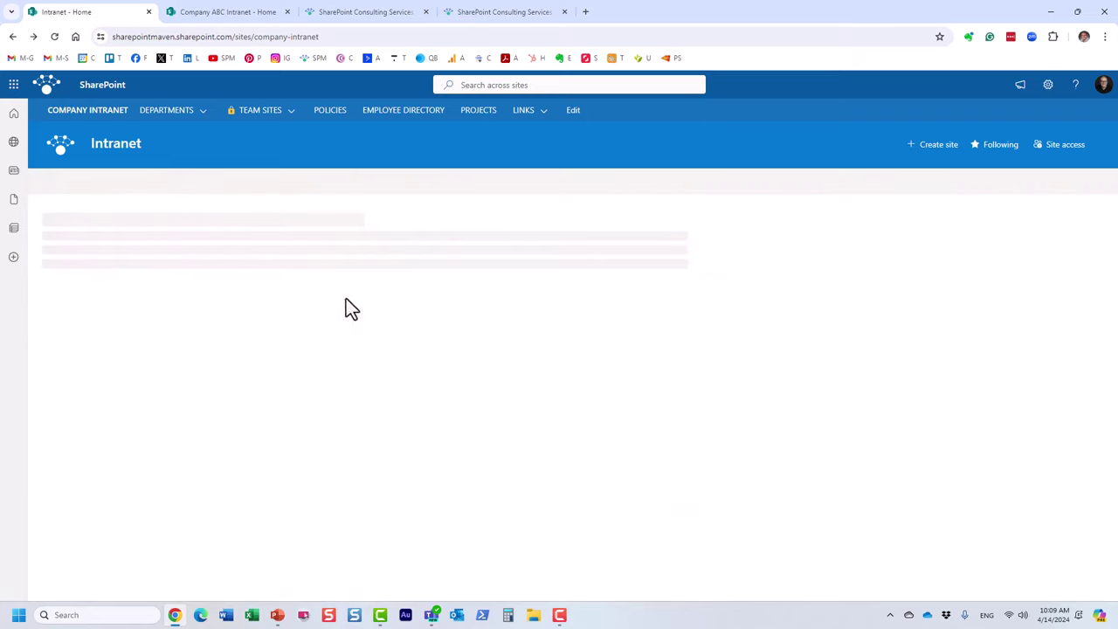
scroll(288, 497, down, 2)
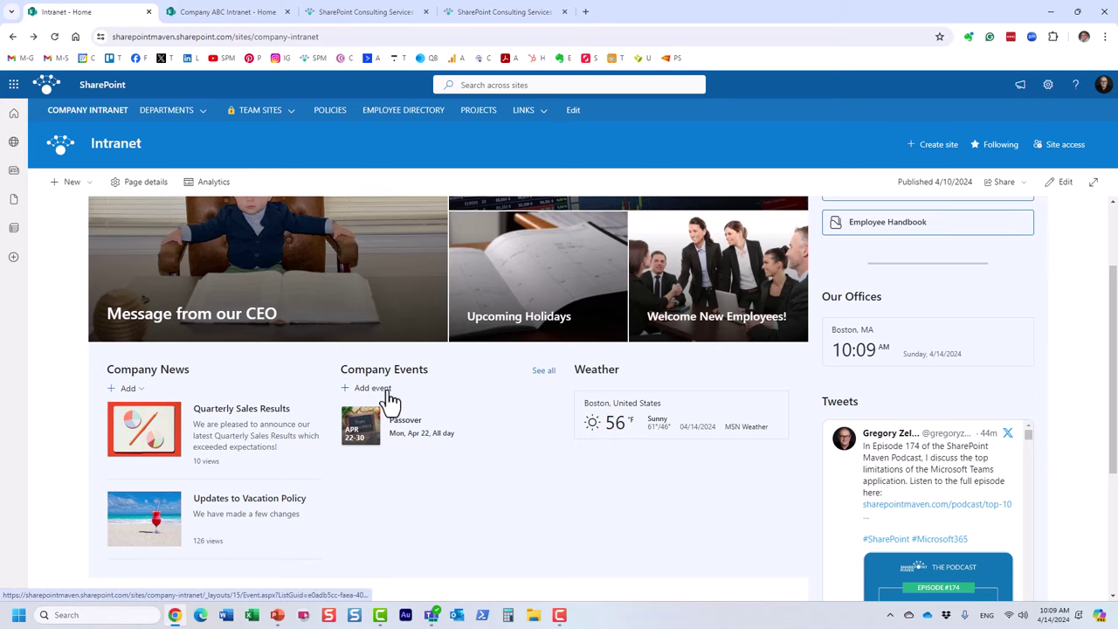
click(258, 14)
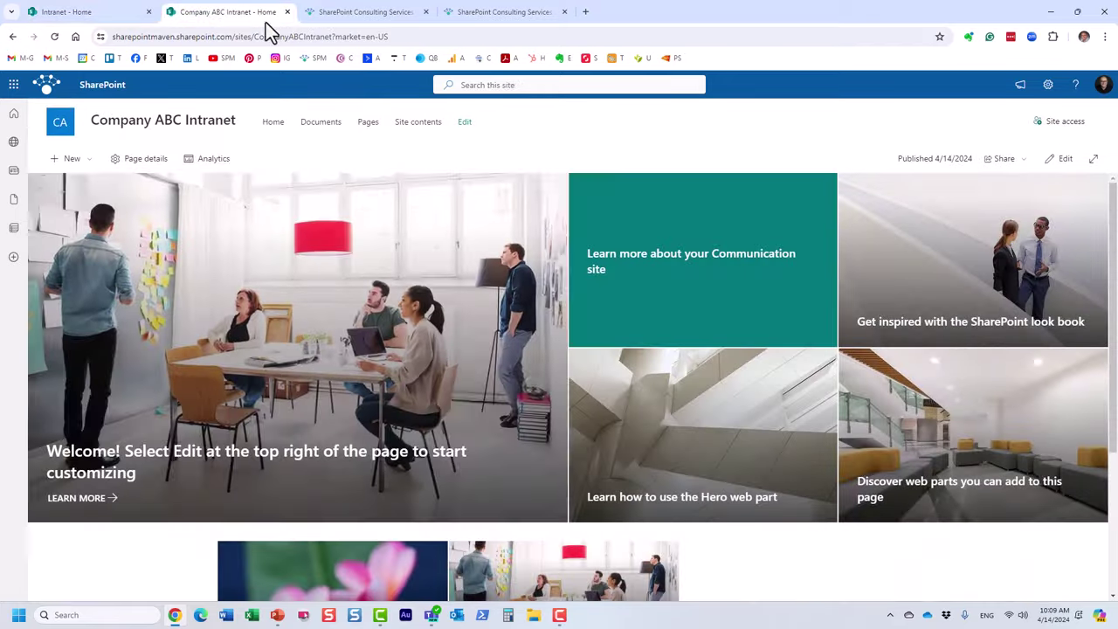
scroll(407, 375, down, 1)
Step: Edit the home page and delete the welcome Hero section and the empty full-width section
click(1059, 161)
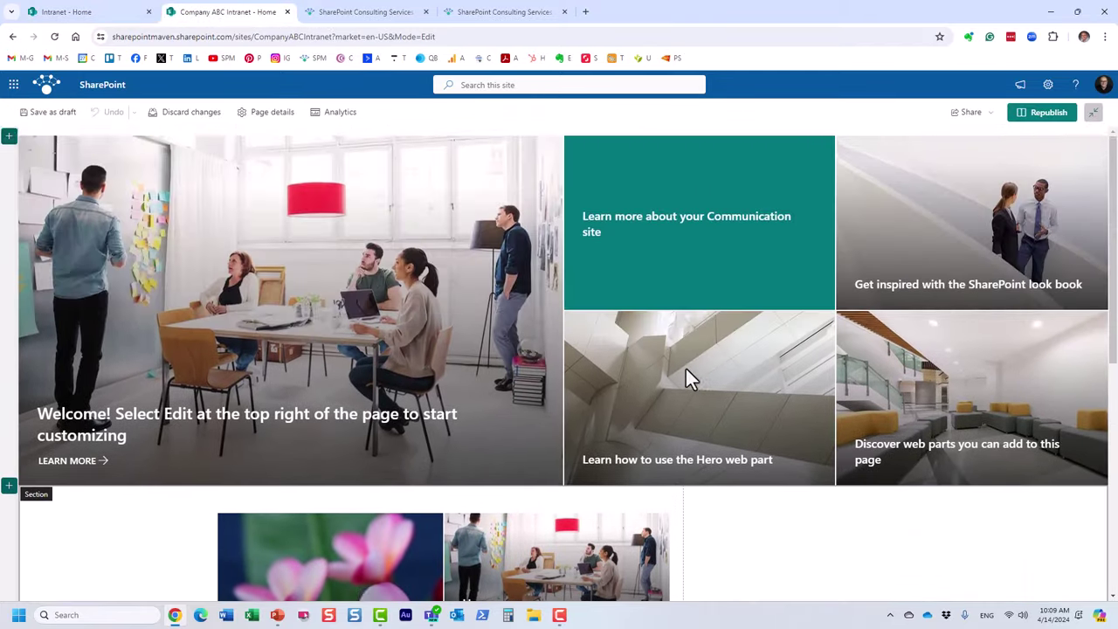
click(84, 243)
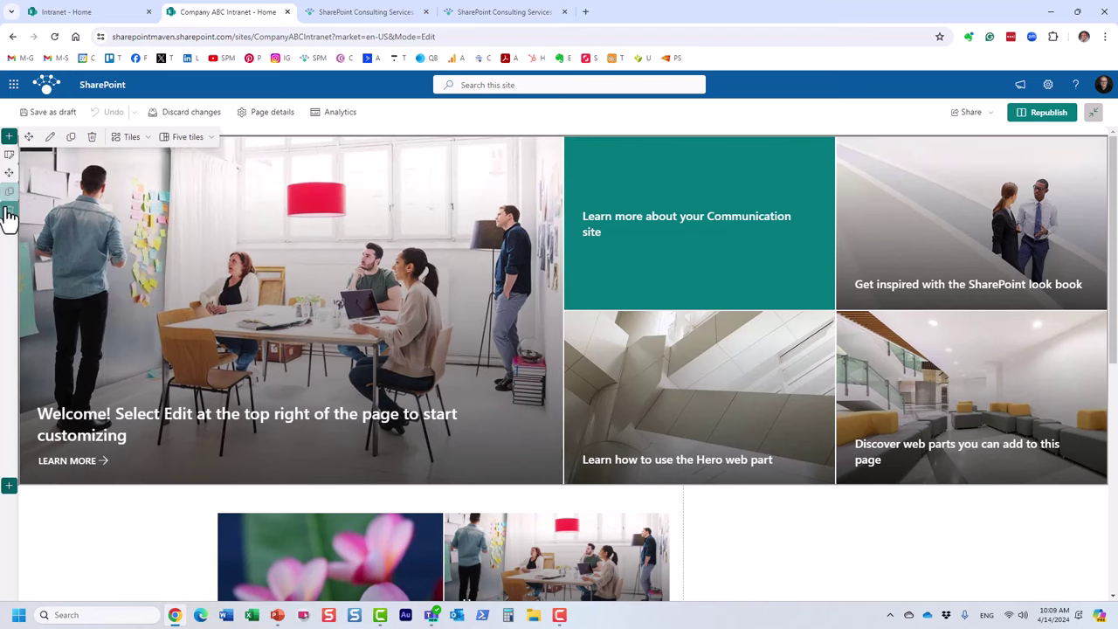
click(10, 212)
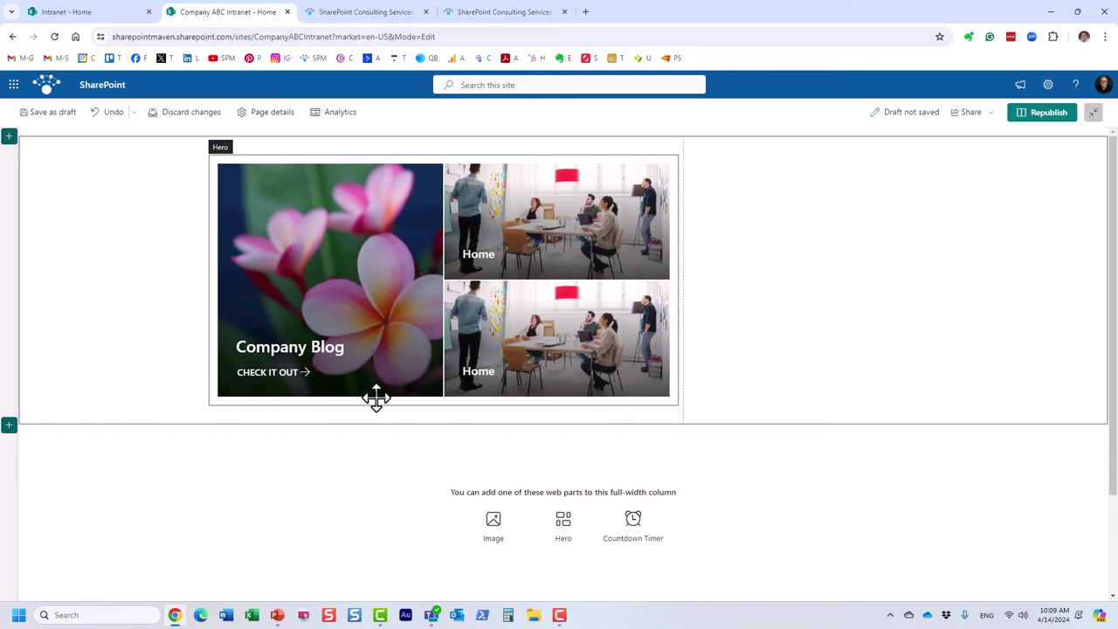
scroll(189, 469, down, 1)
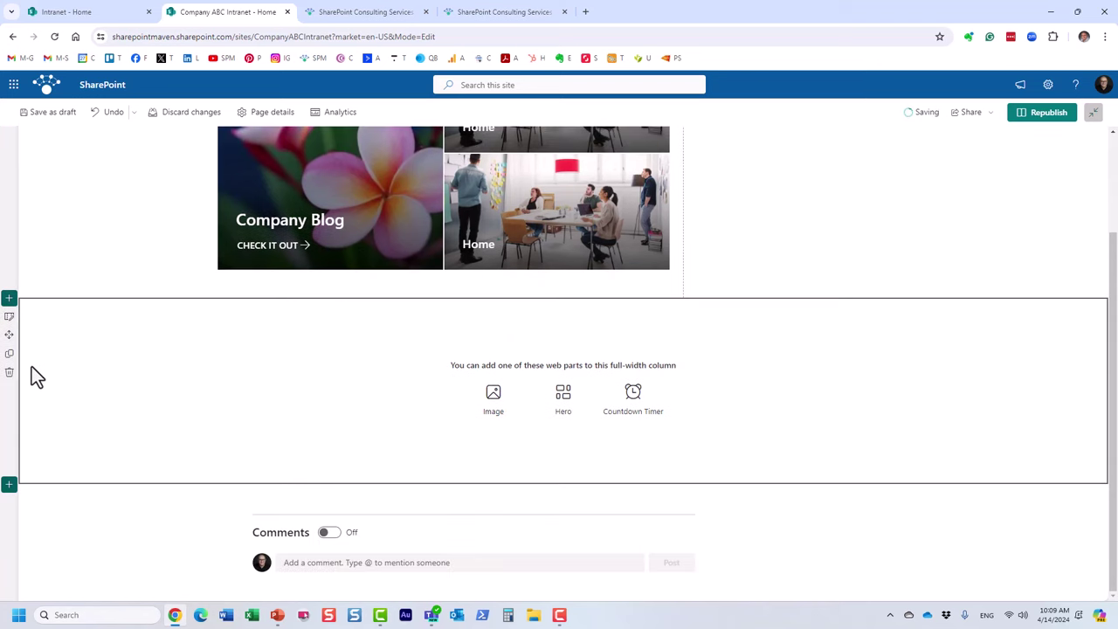
click(9, 374)
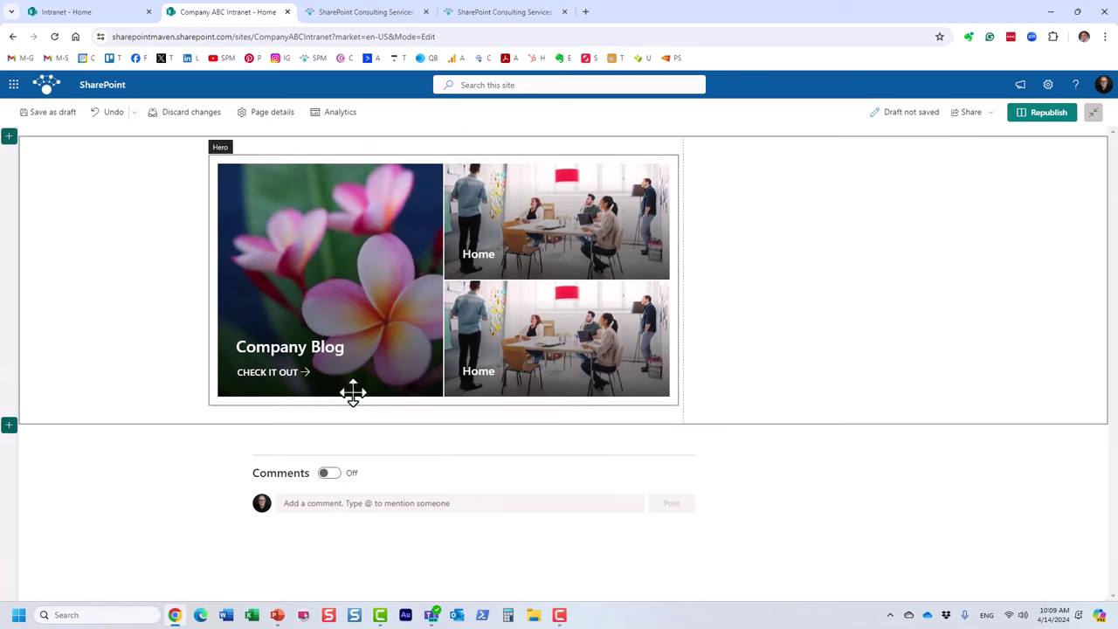
Step: Add a full-width section, move the Company Blog Hero into it, and delete the leftover empty section
click(11, 426)
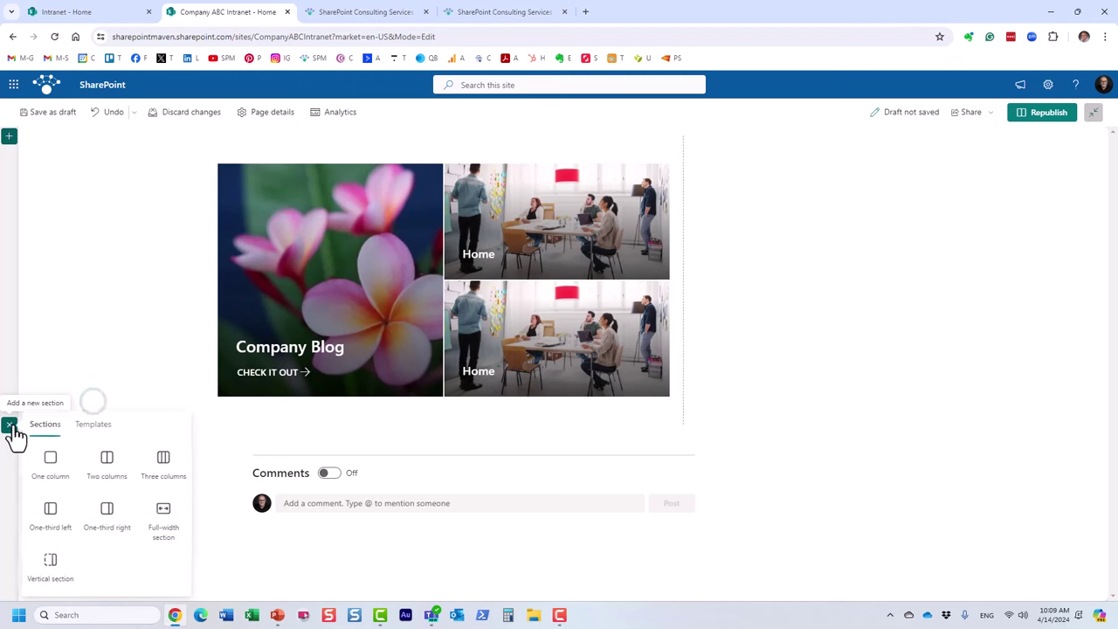
click(48, 193)
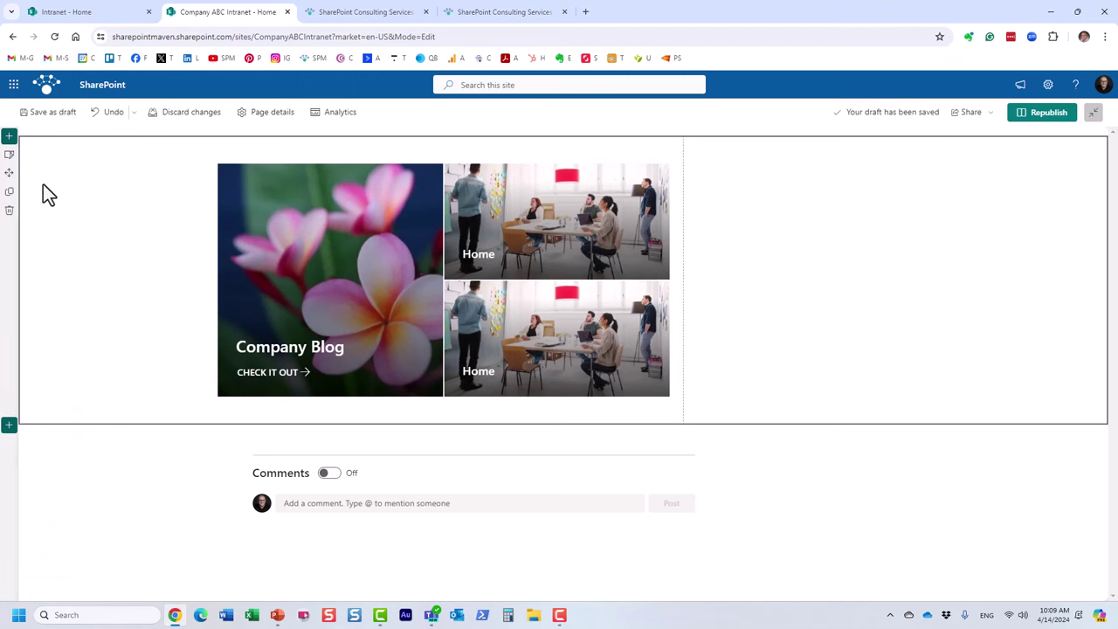
click(9, 155)
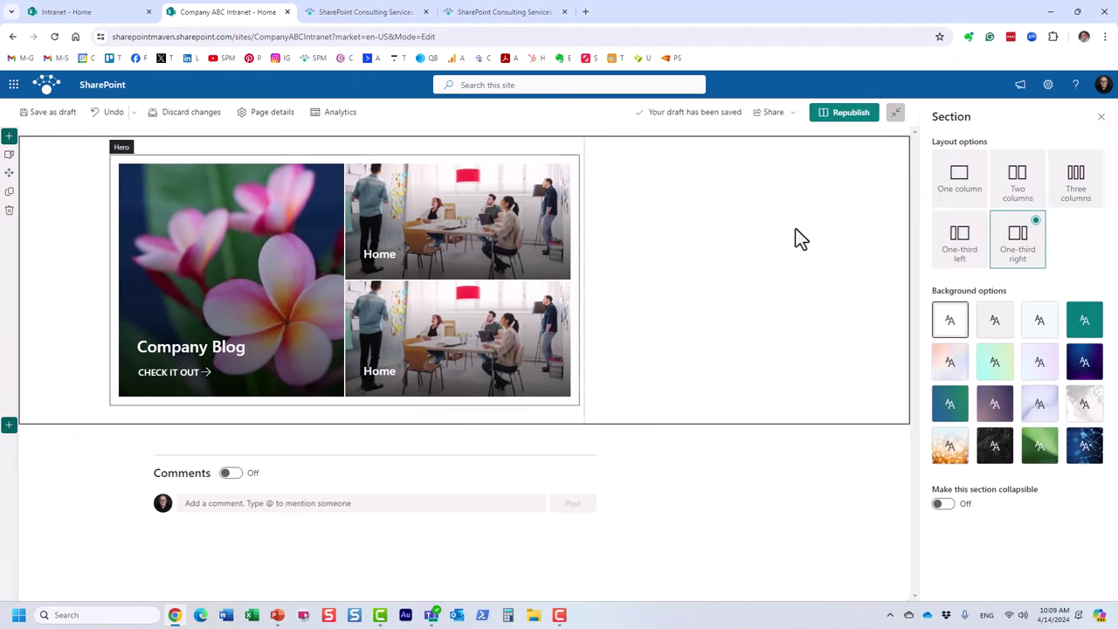
click(1101, 116)
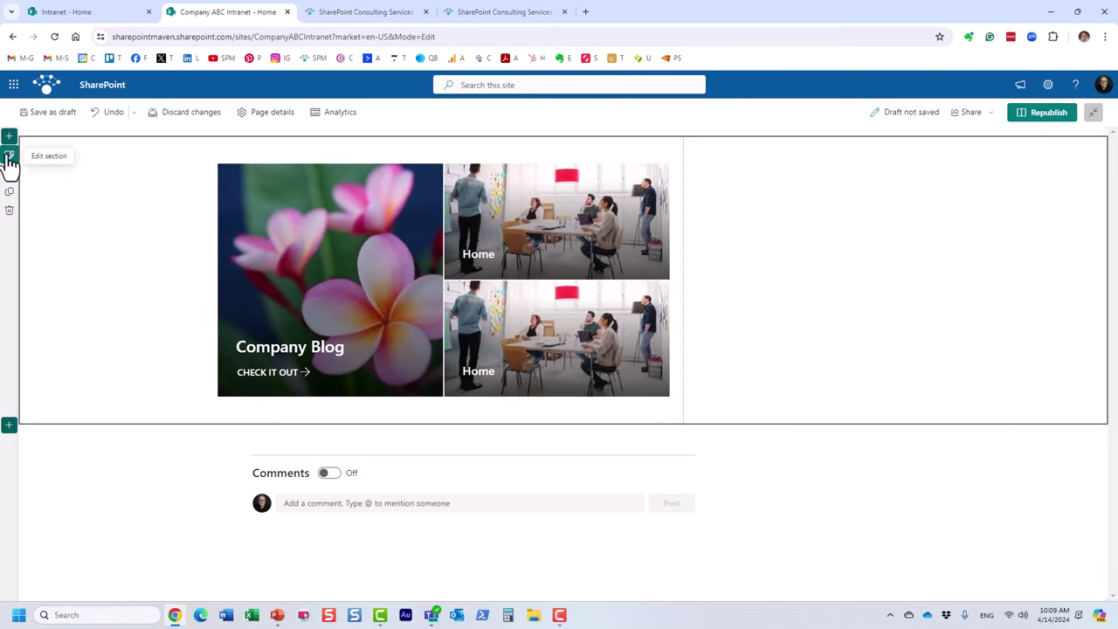
click(10, 425)
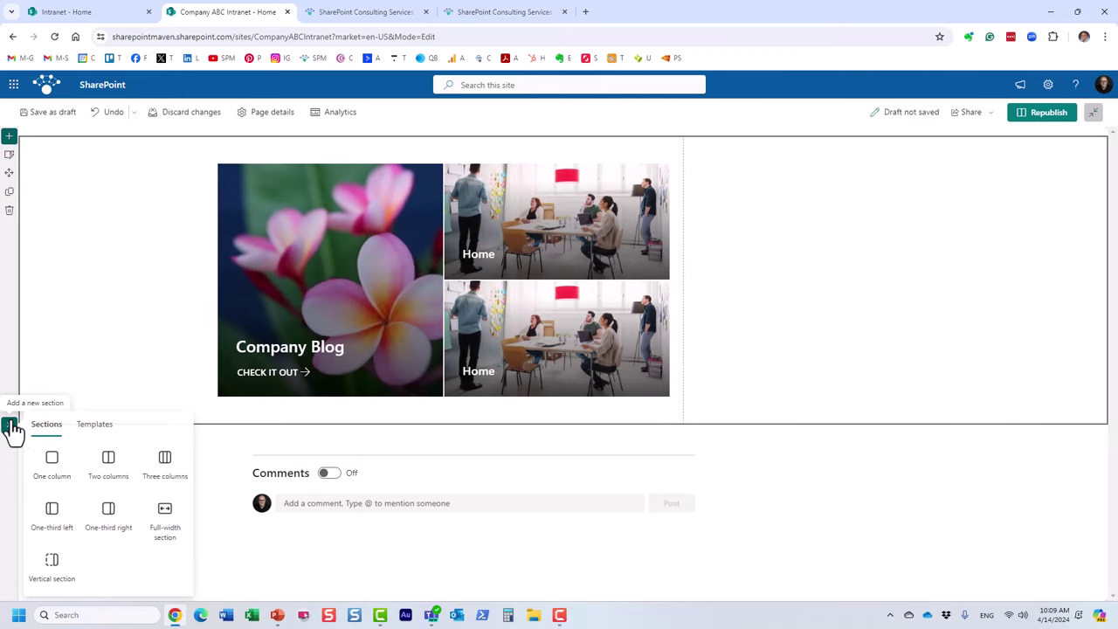
click(166, 528)
drag(270, 324, 361, 492)
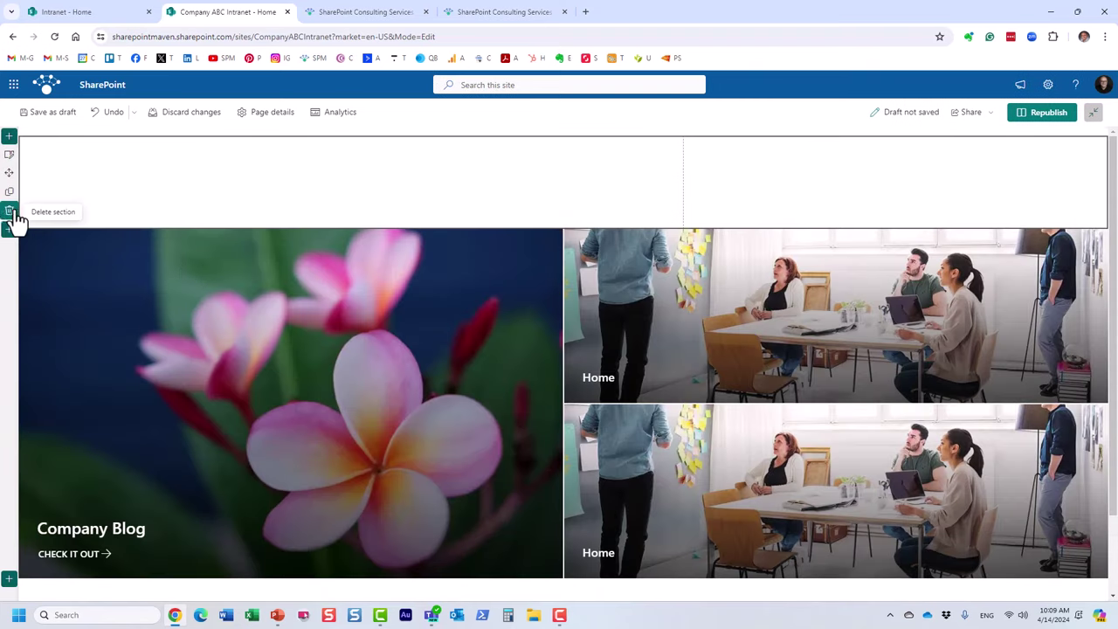
click(11, 212)
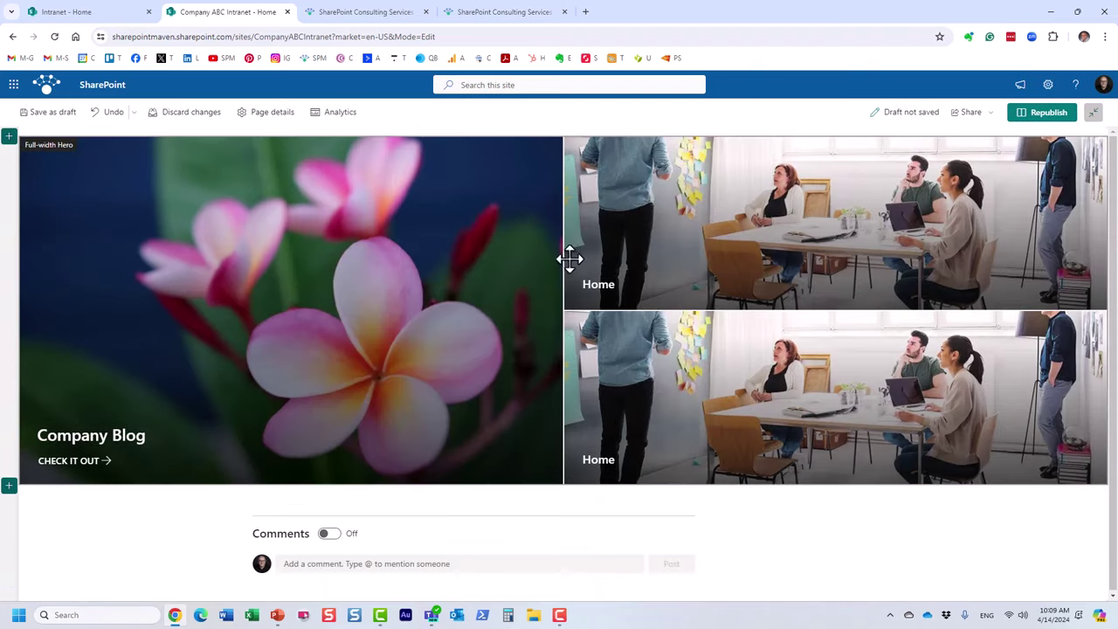
click(8, 485)
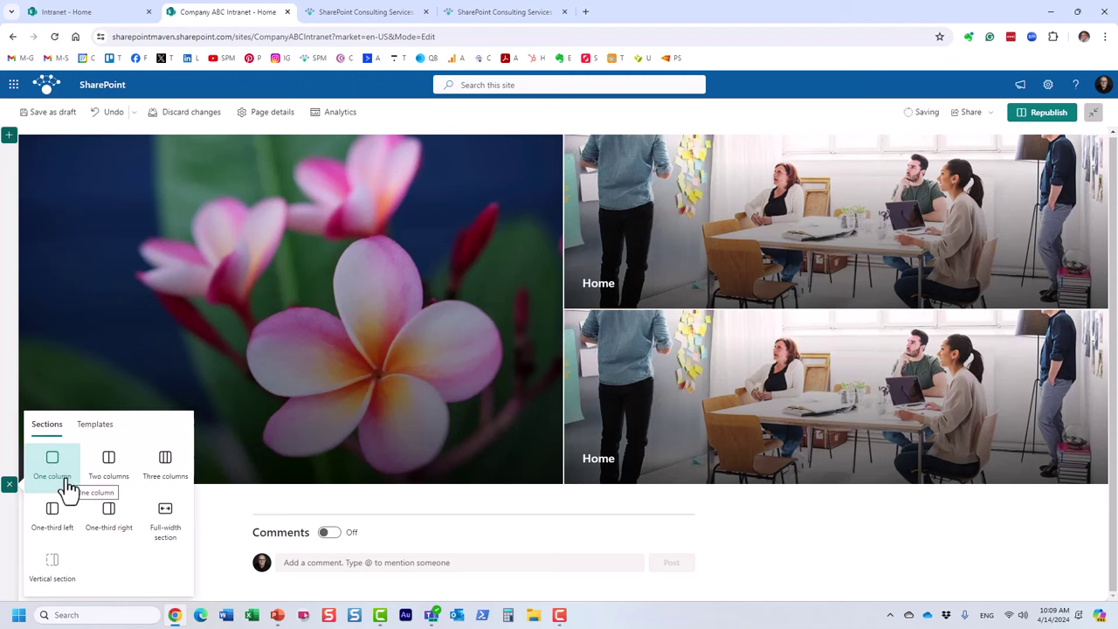
Step: Add a three-column section beneath the full-width Hero
click(166, 471)
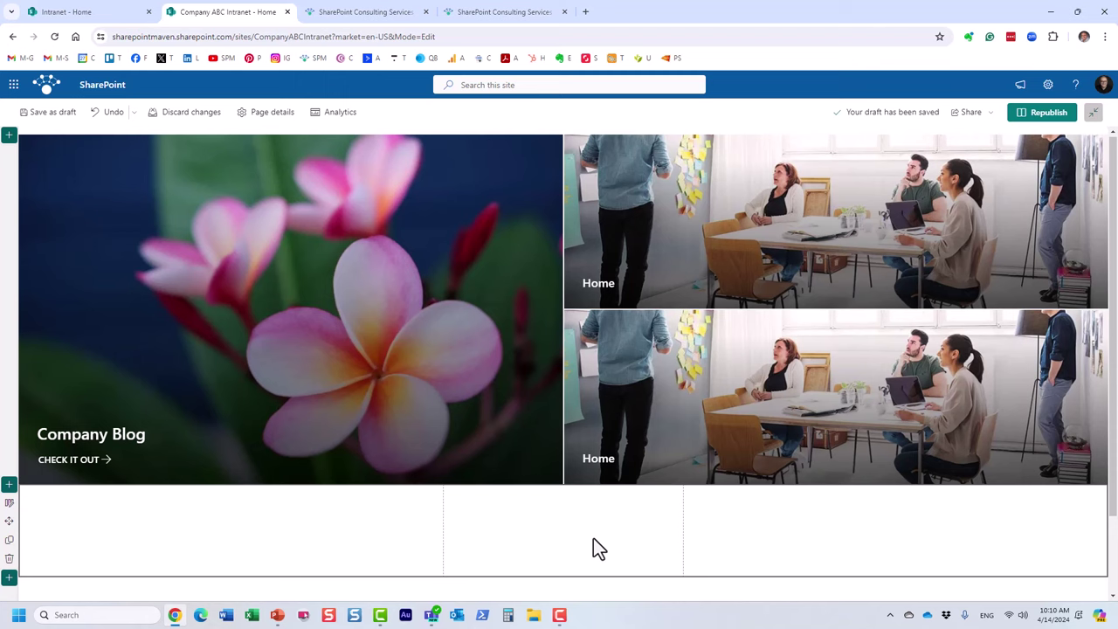
mouse_move(563, 498)
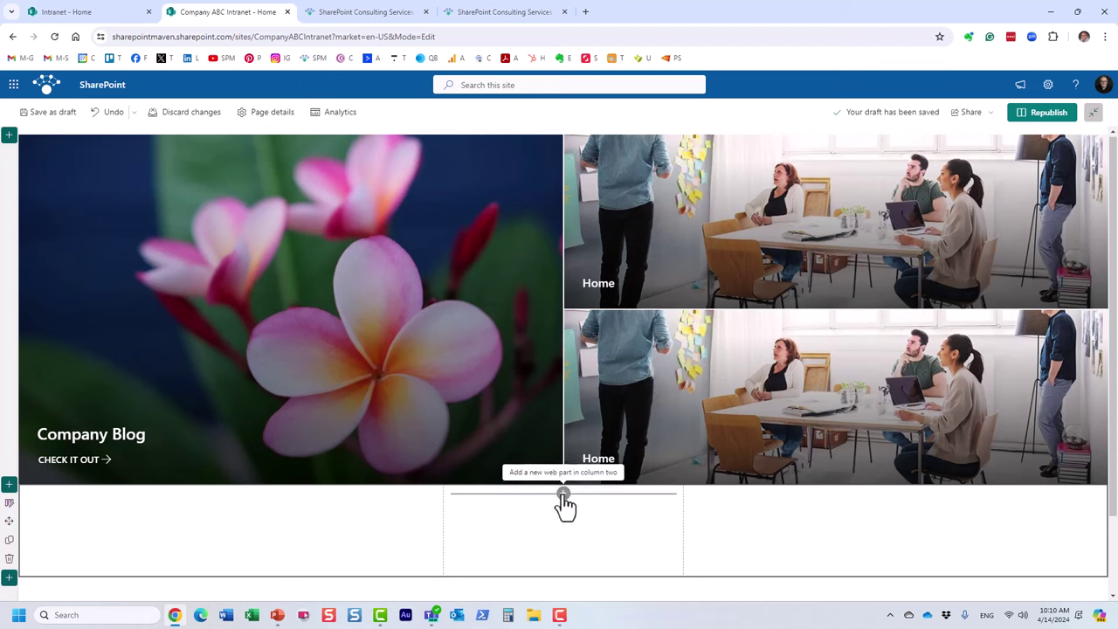
mouse_move(302, 502)
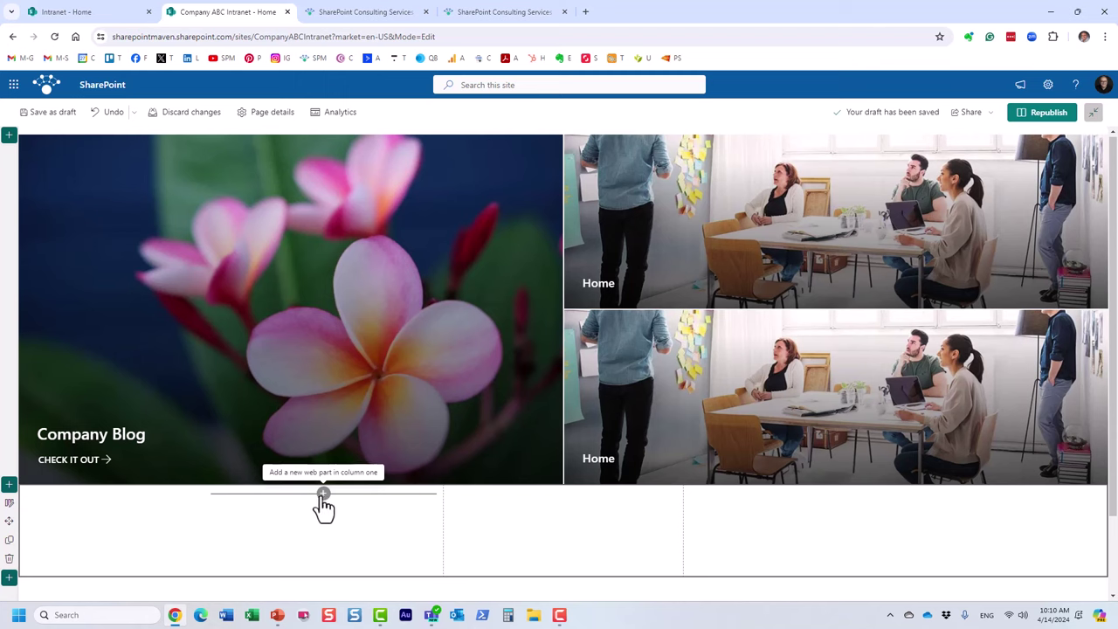
Step: Search web parts for 'news' and add the News web part to column one
click(323, 494)
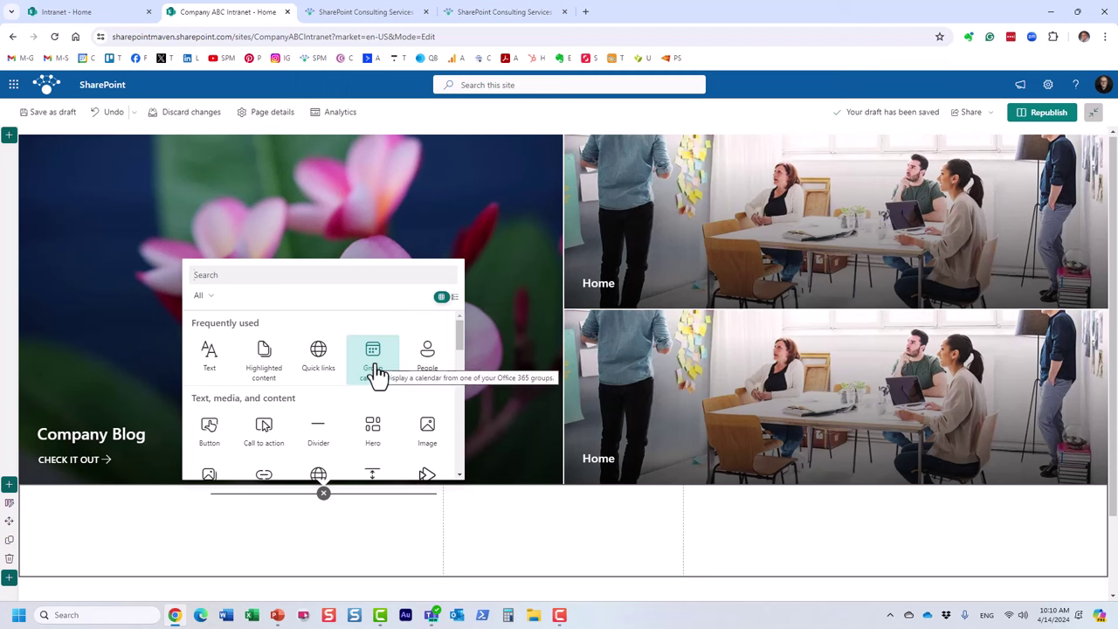
scroll(374, 373, down, 5)
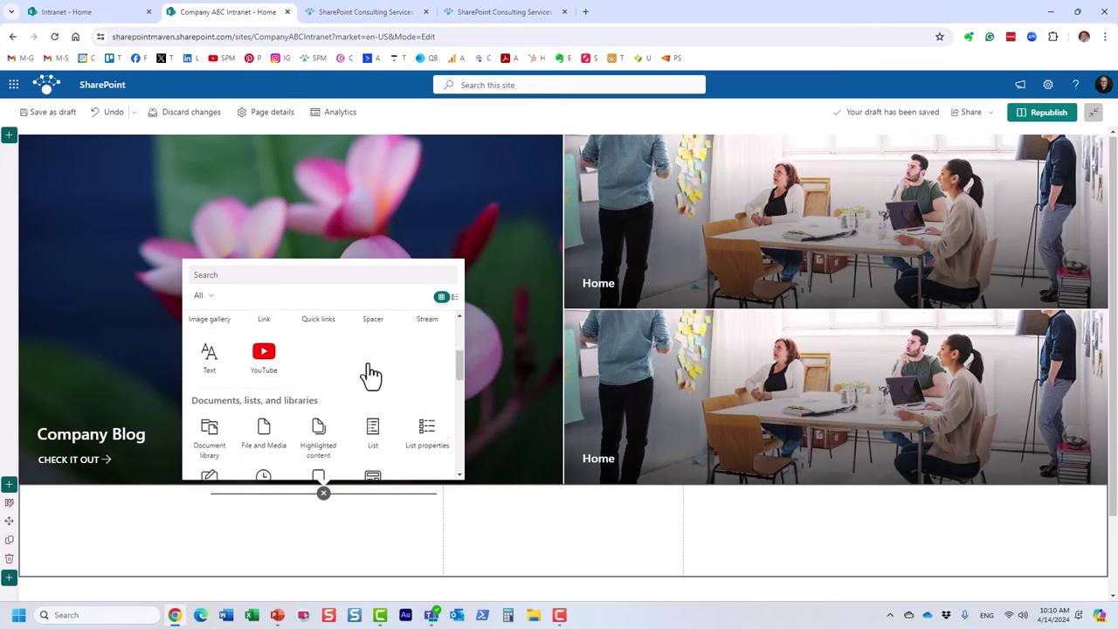
scroll(372, 374, down, 5)
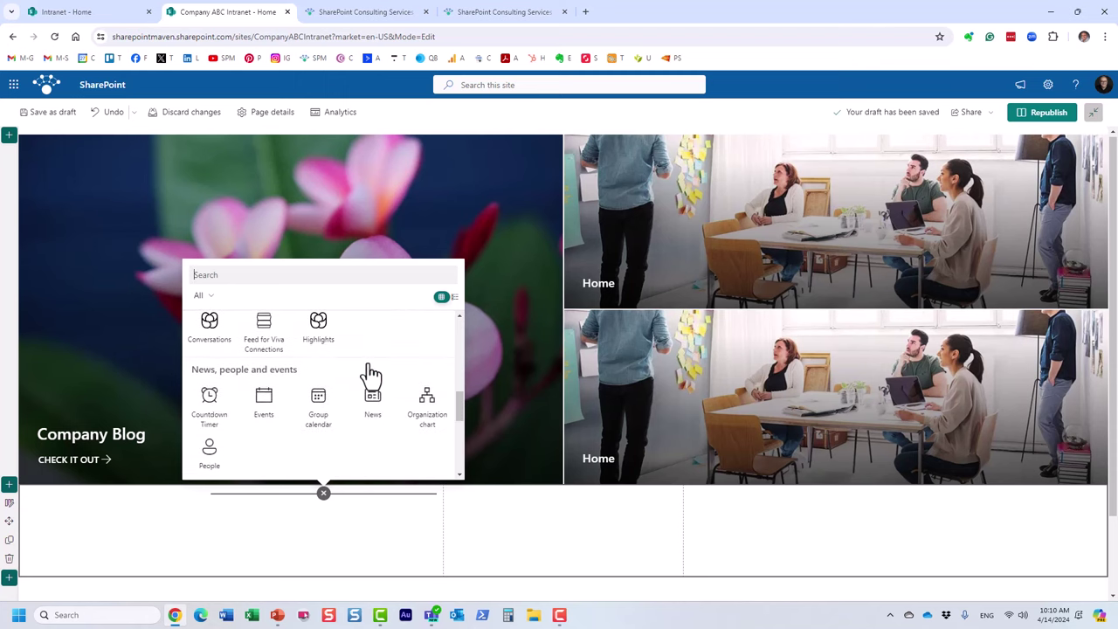
click(251, 276)
text(news)
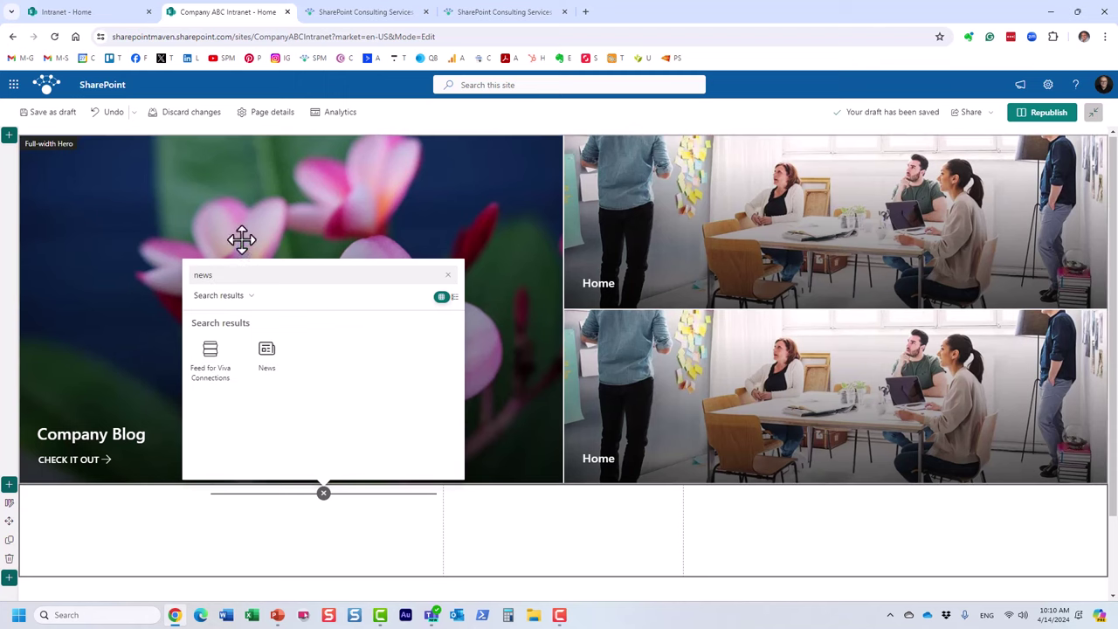
click(269, 365)
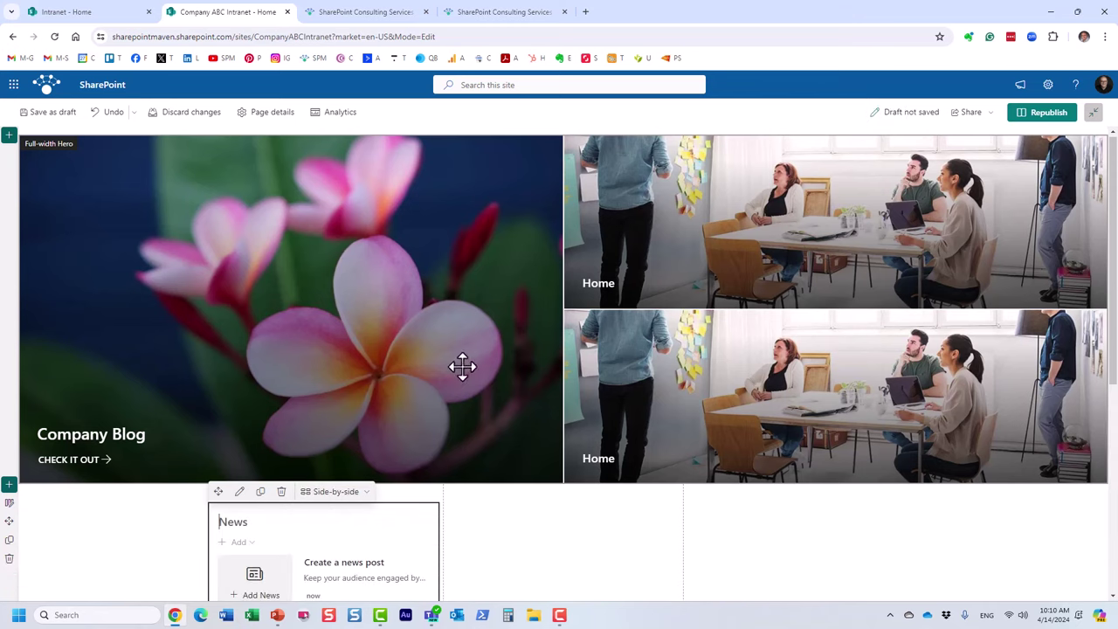
scroll(519, 528, down, 3)
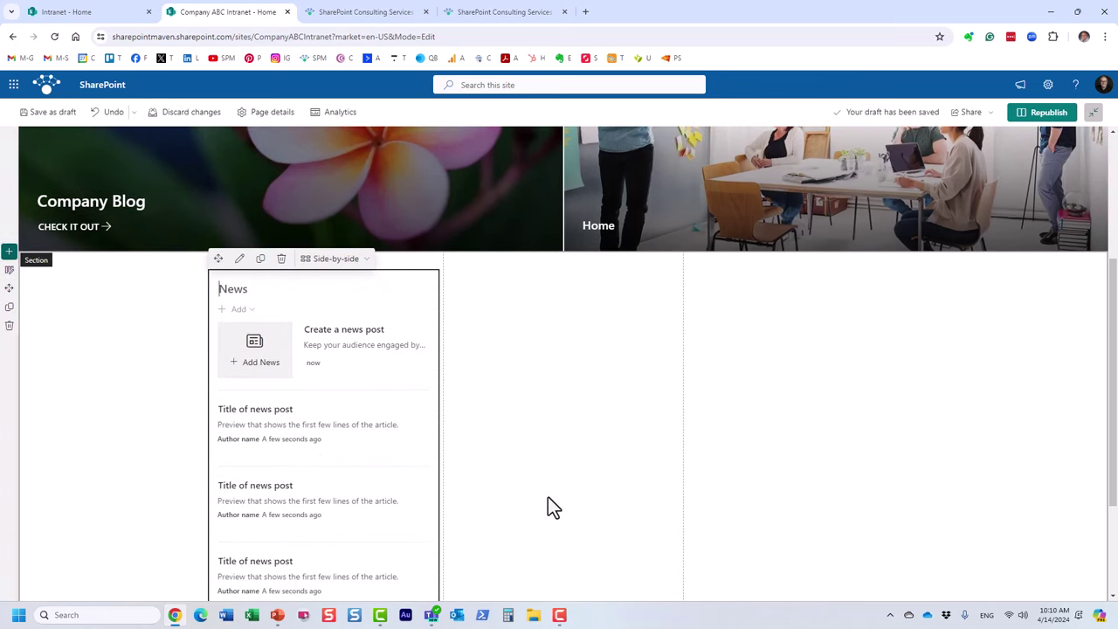
Step: Republish the home page, start a News link in the News web part, and go to SharePoint Maven
click(1061, 124)
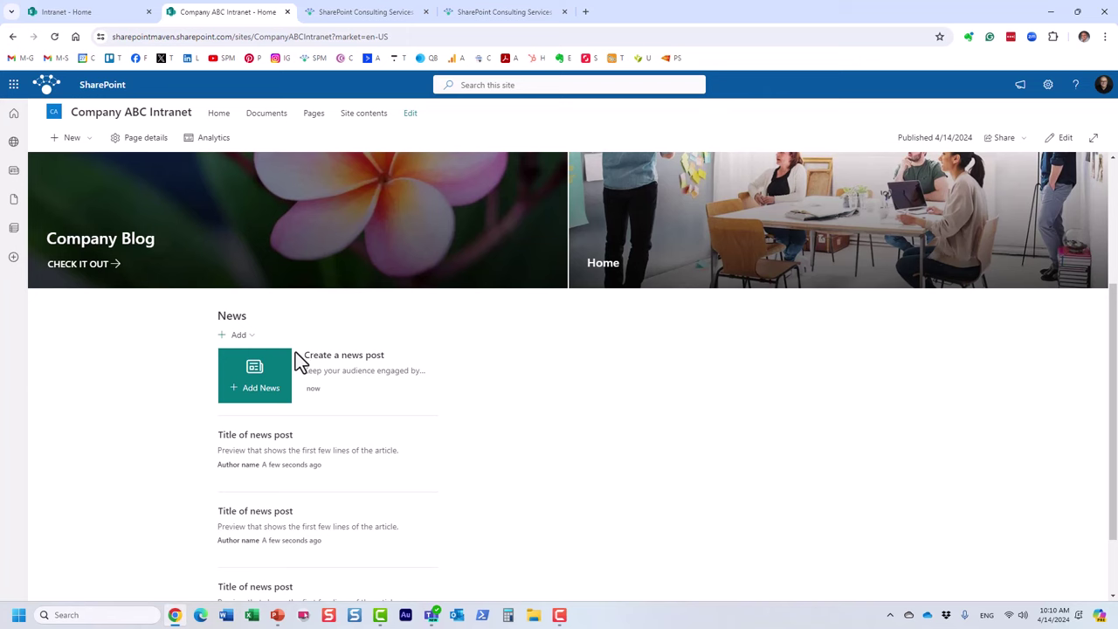
click(238, 335)
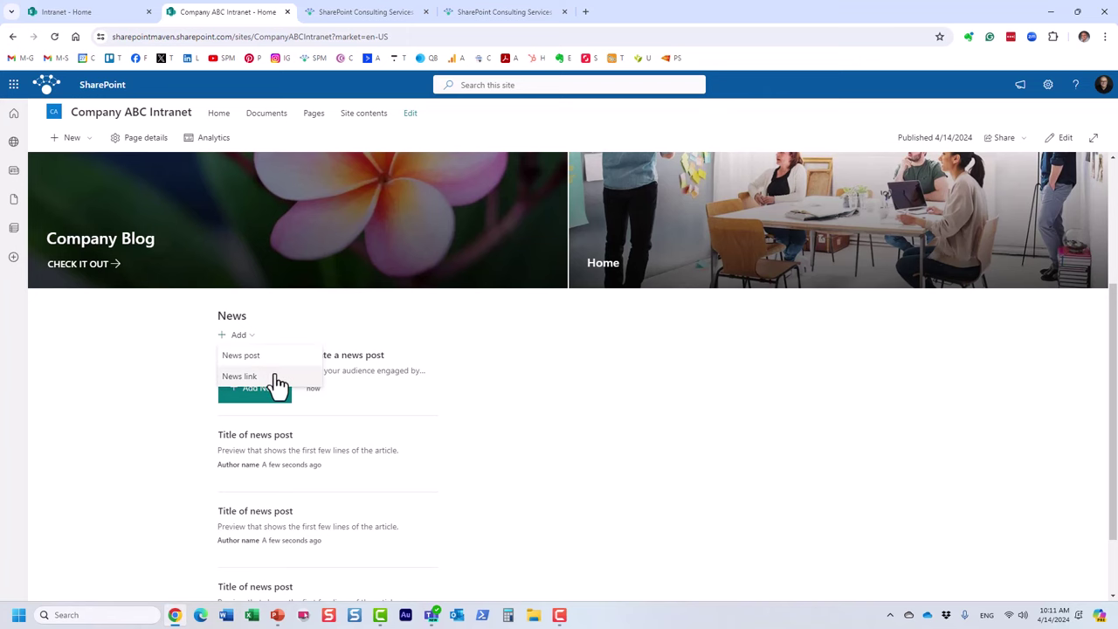
click(240, 376)
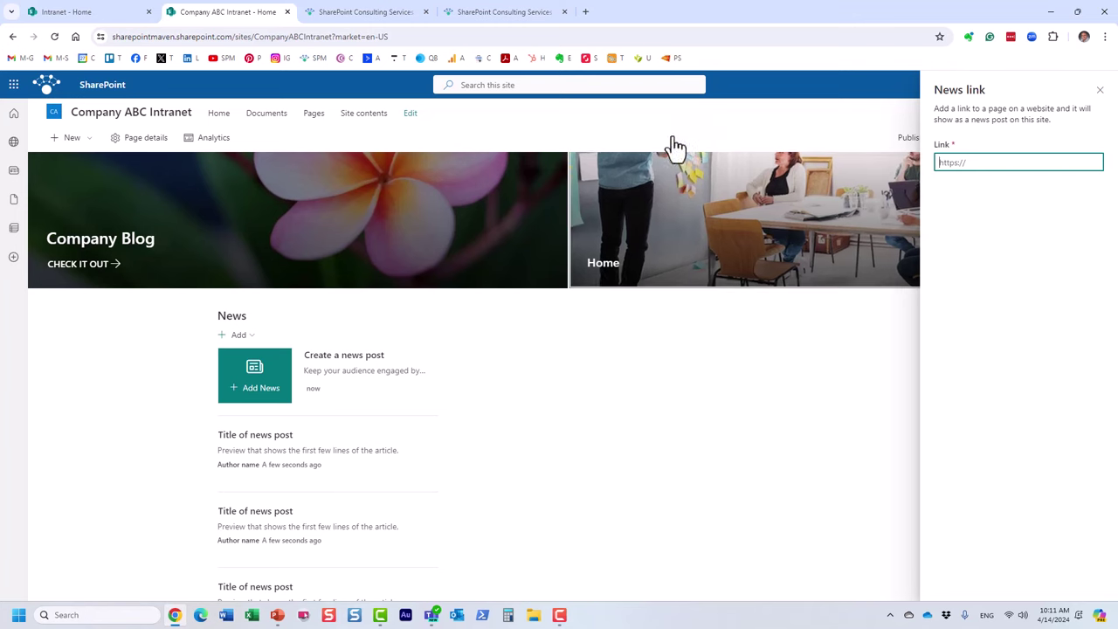
click(351, 12)
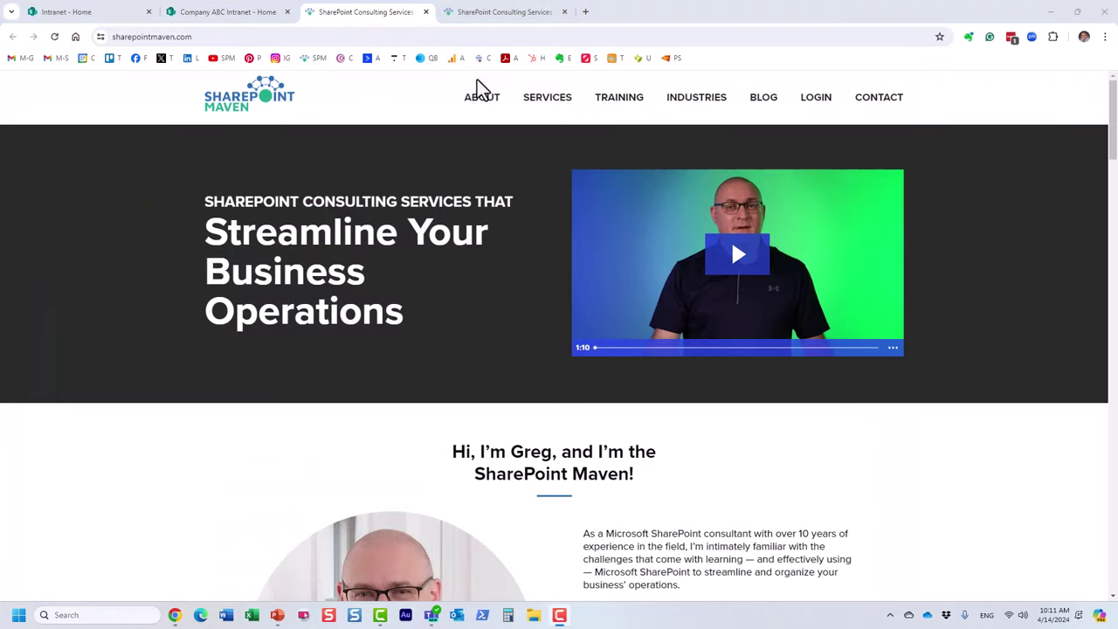
Step: Open the blog article 'Favorite Files & Folders vs. Add Shortcut to OneDrive' and select its URL
mouse_move(761, 107)
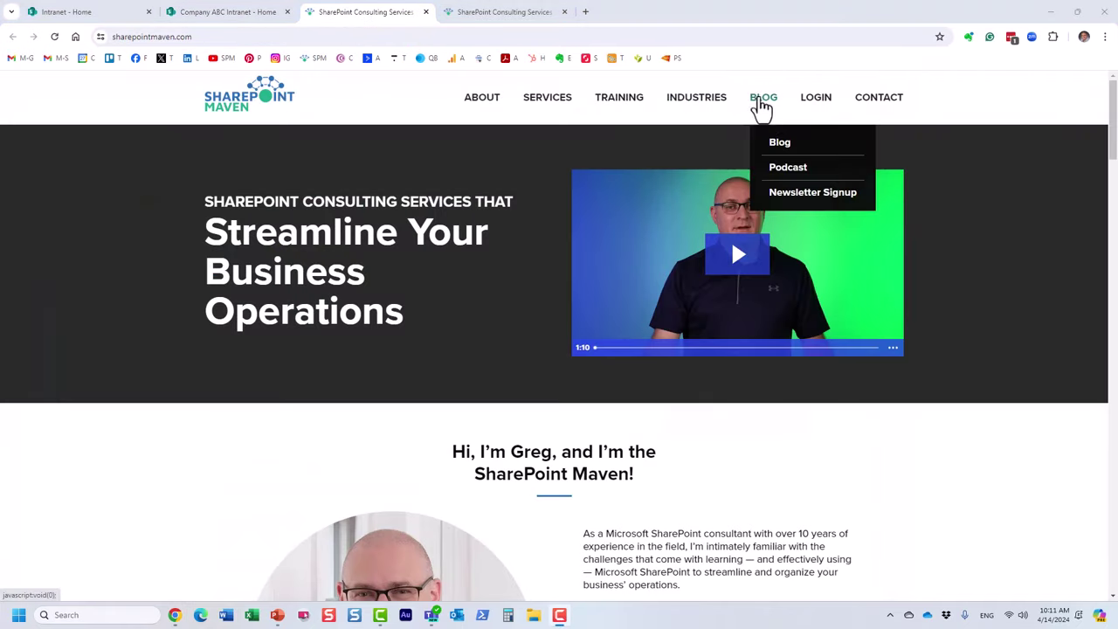
click(784, 154)
scroll(565, 341, down, 3)
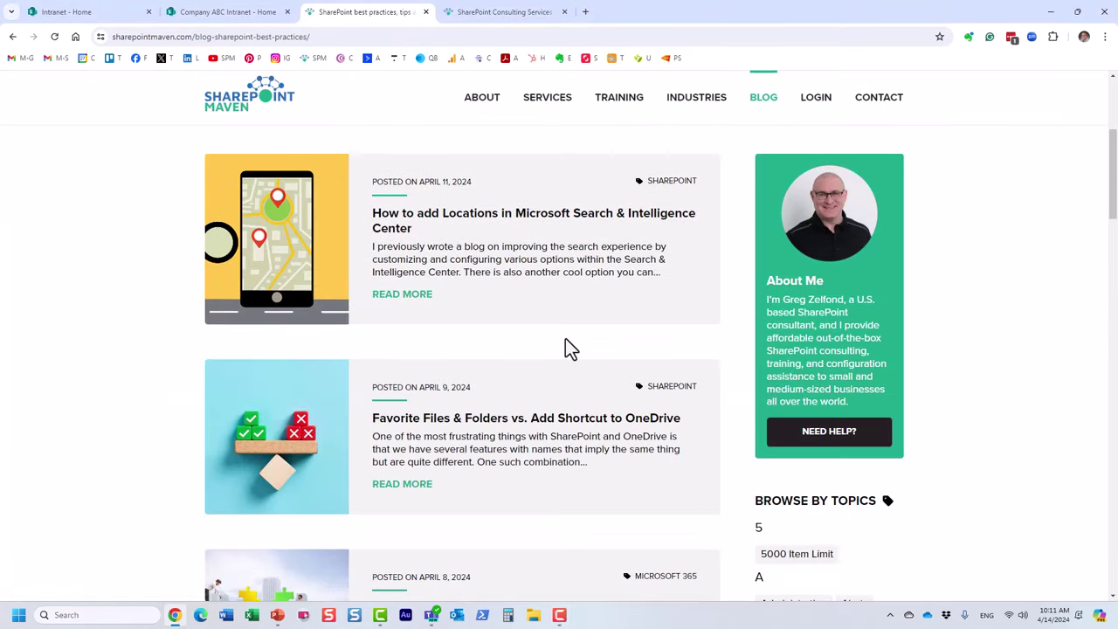
click(559, 419)
click(325, 37)
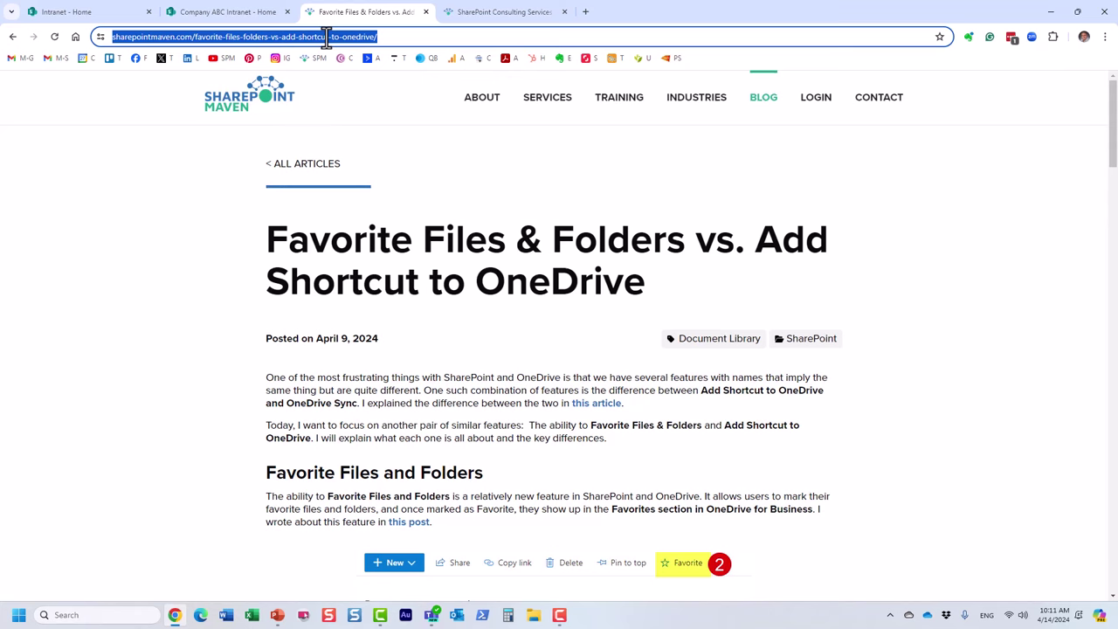
Step: Paste the Favorite Files & Folders article URL into the News link field and post it
click(252, 17)
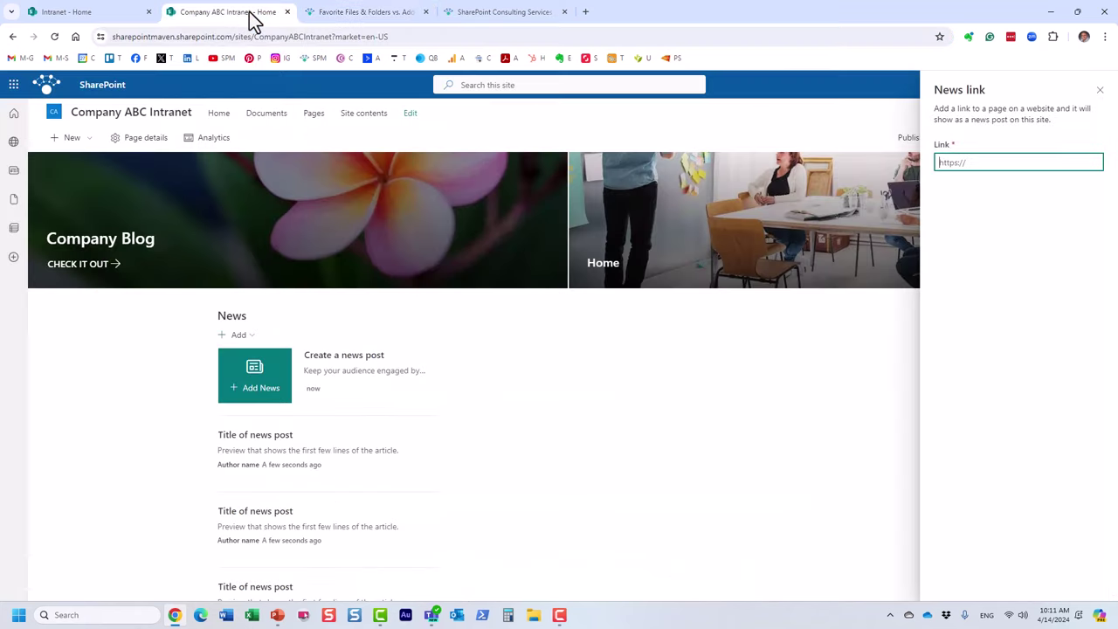
click(971, 162)
key(ctrl+v)
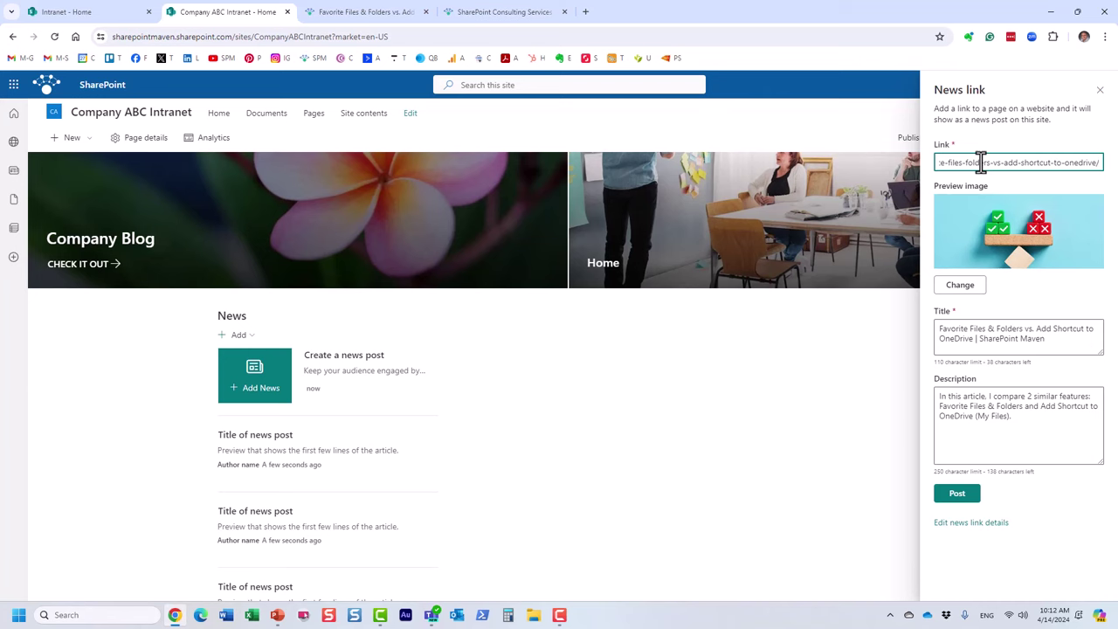
click(961, 494)
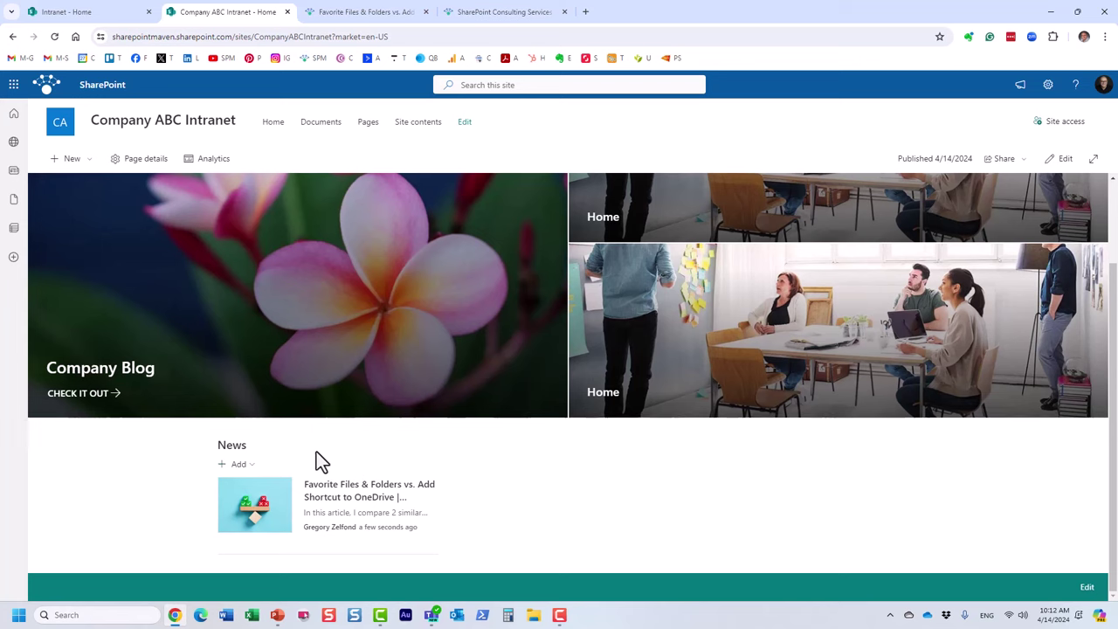
Step: After exploring the New and Add menus, choose Add > News post in the News web part
click(70, 170)
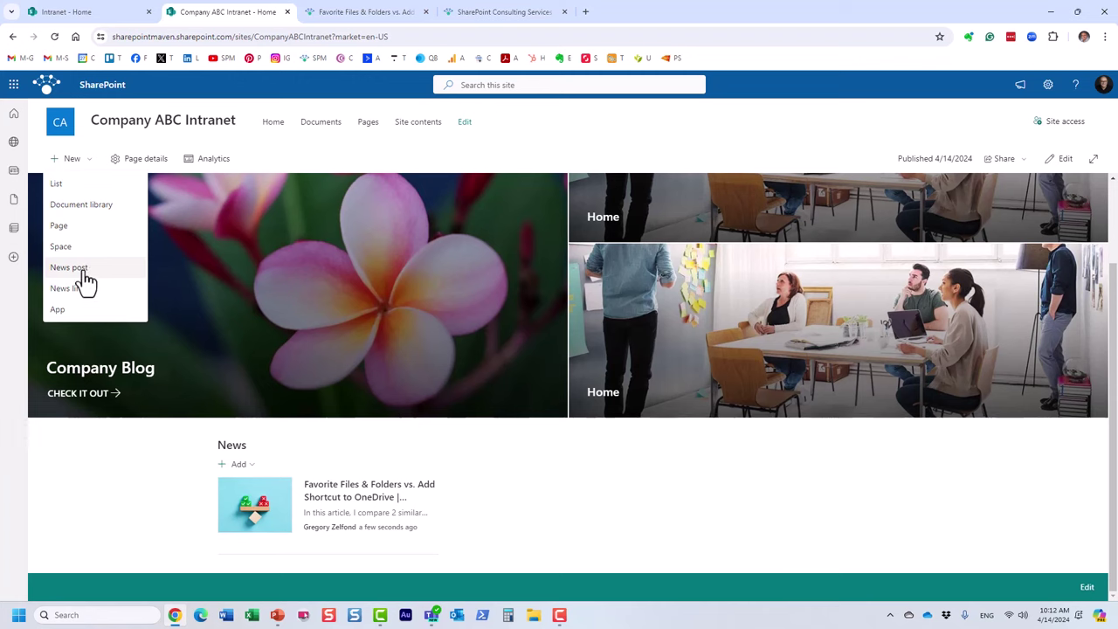
click(544, 448)
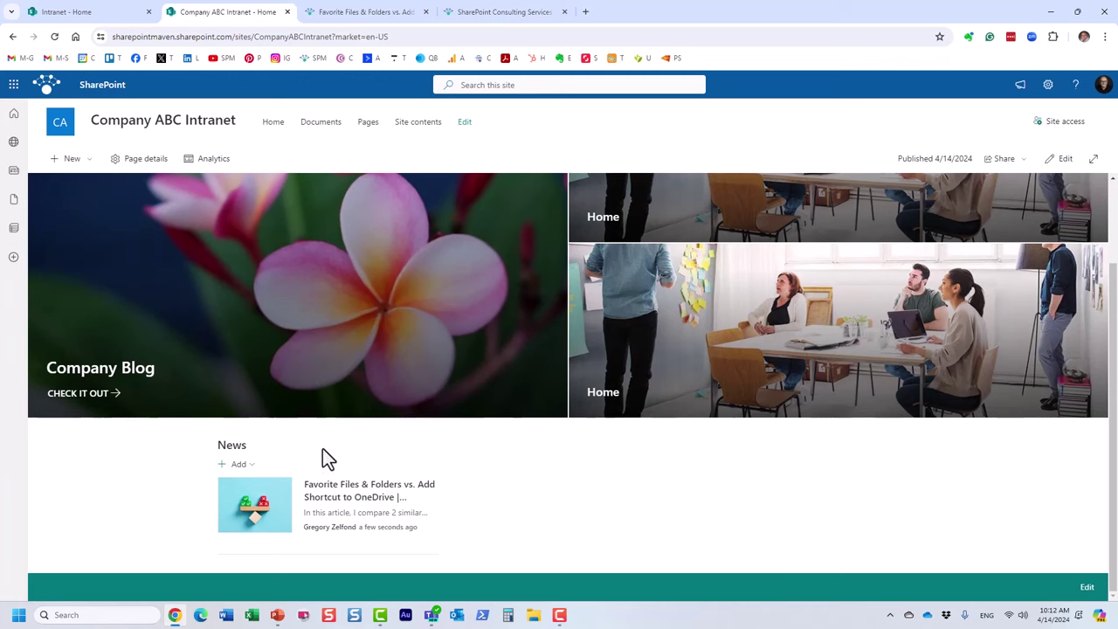
click(244, 465)
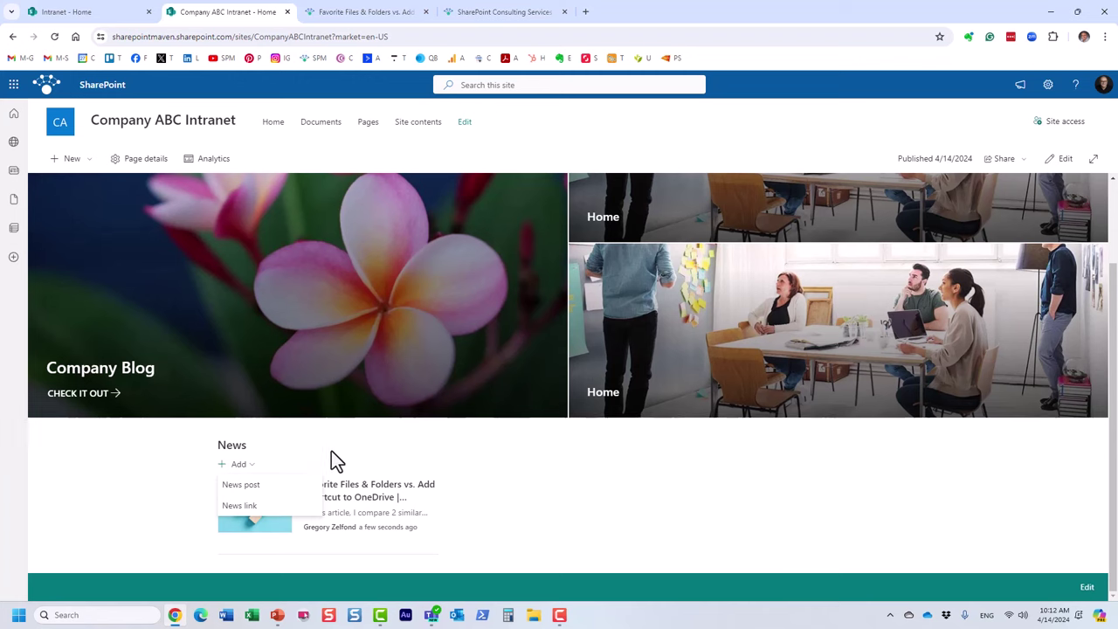
click(576, 453)
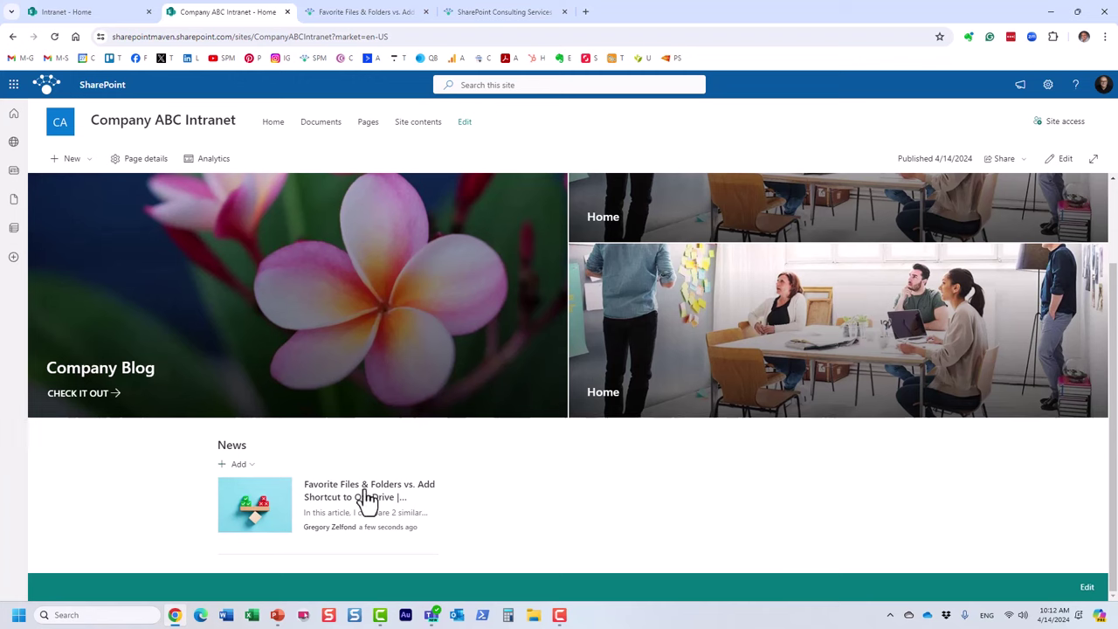
click(242, 469)
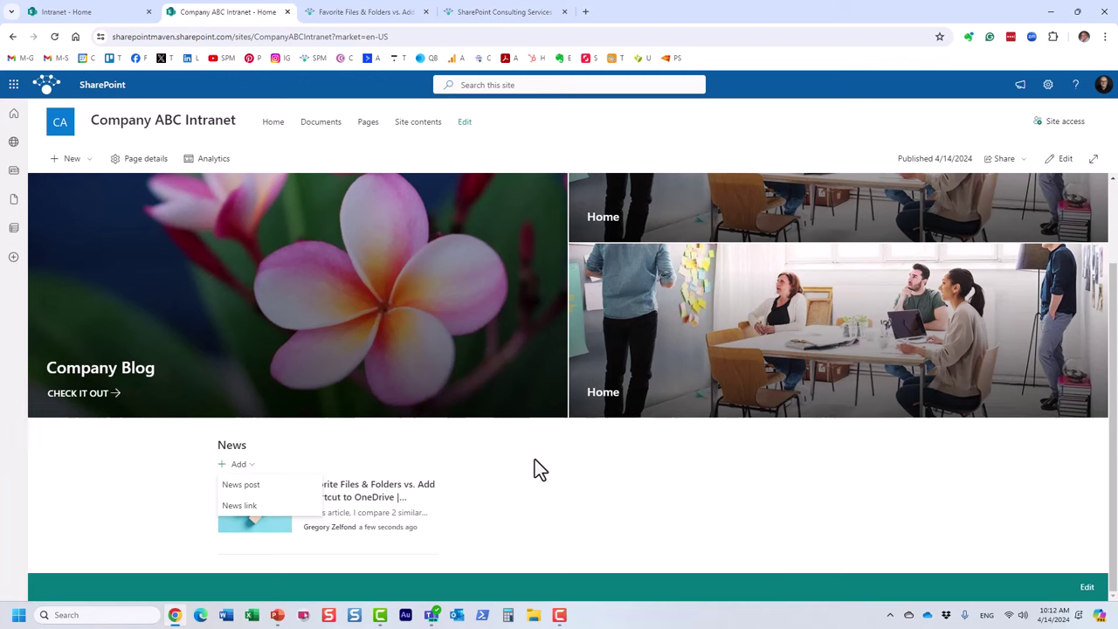
click(385, 455)
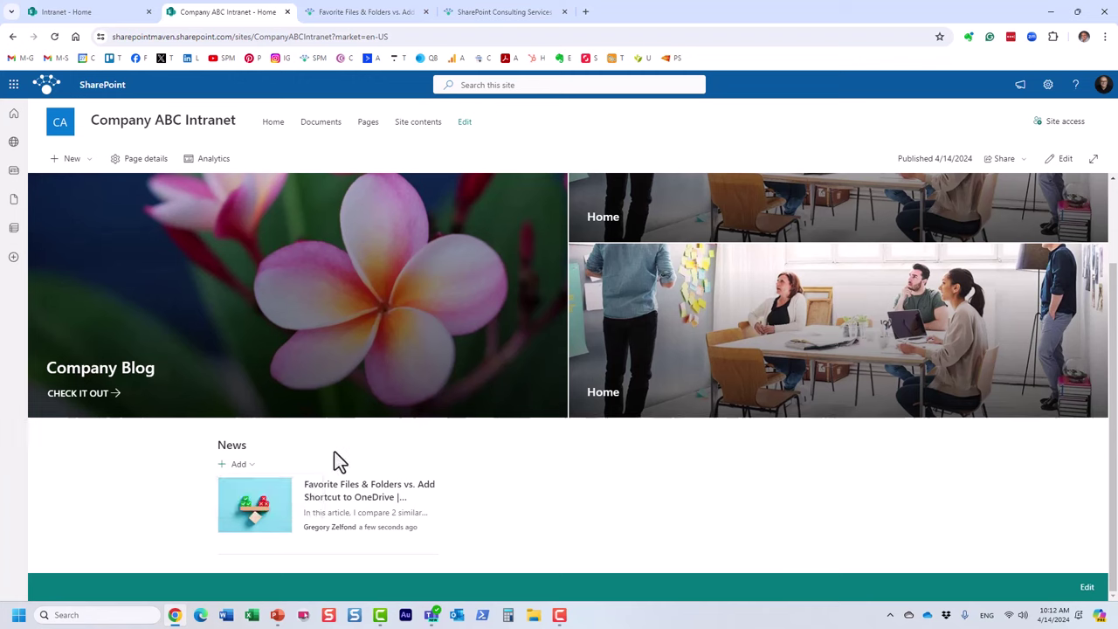
click(248, 469)
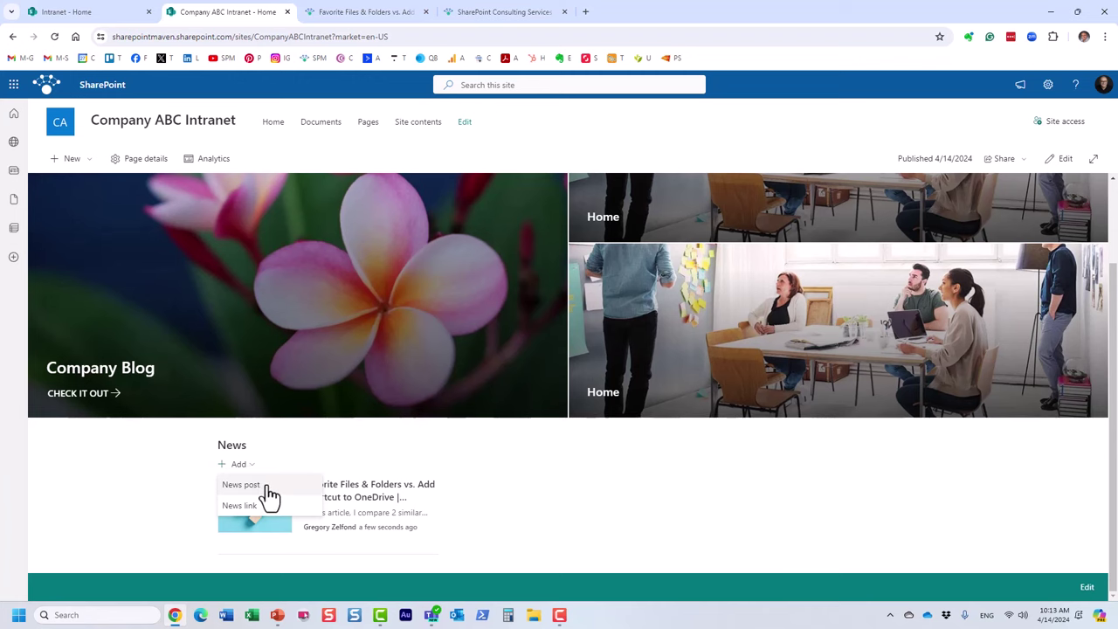
click(270, 495)
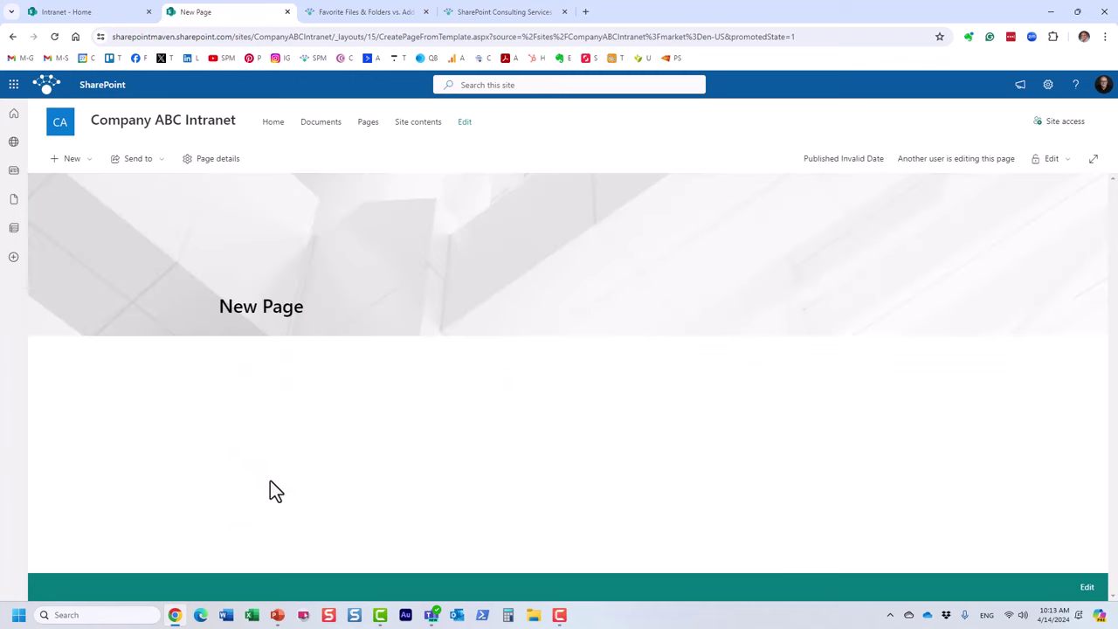
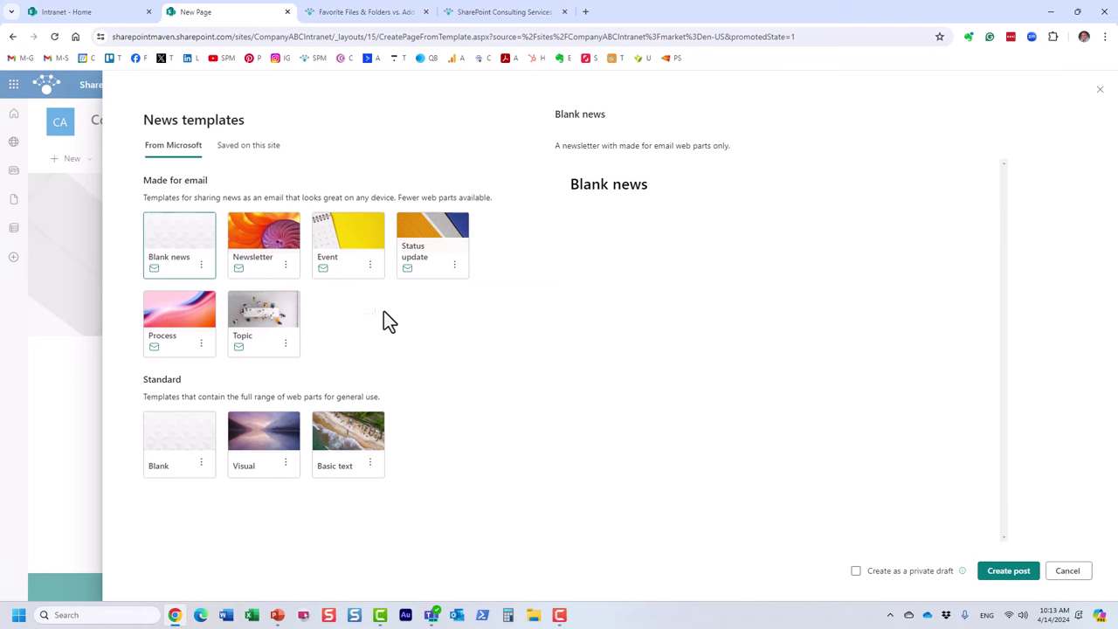
Step: Create a new news post from the Blank template under Standard
click(191, 446)
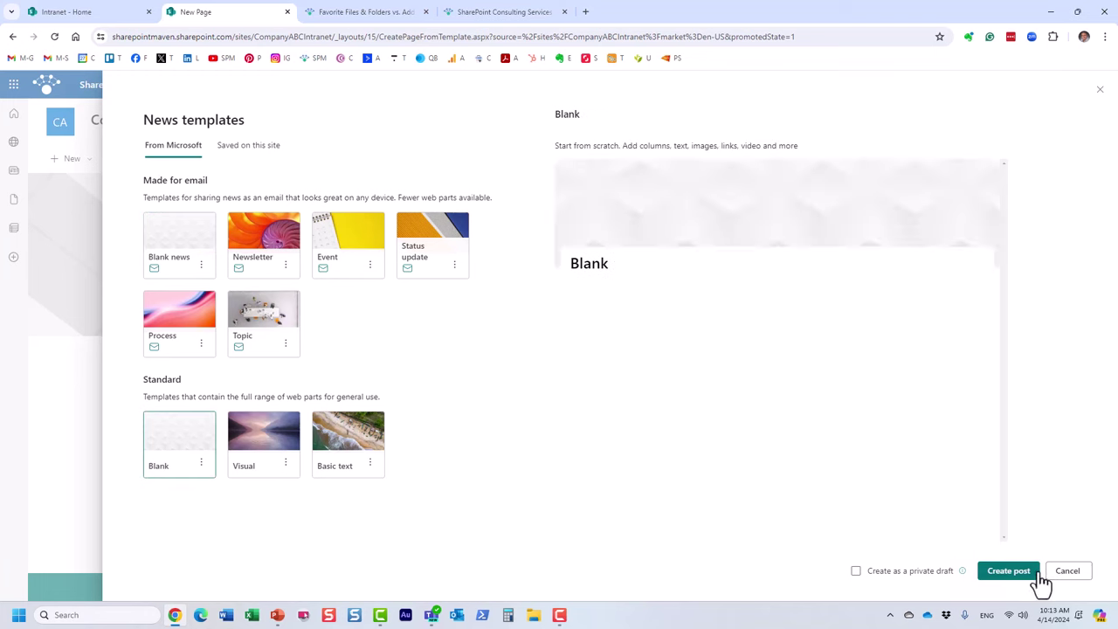
click(1012, 584)
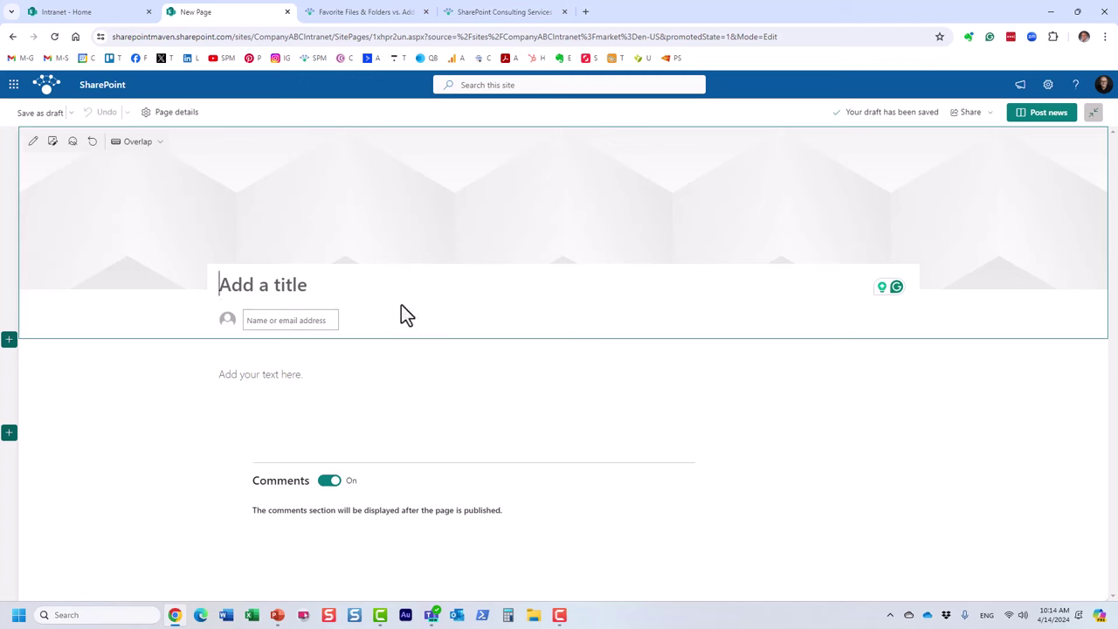
Step: Title the post 'Welcome Mary to the team' and write 'Hello Mary' as the body text
text(Welco)
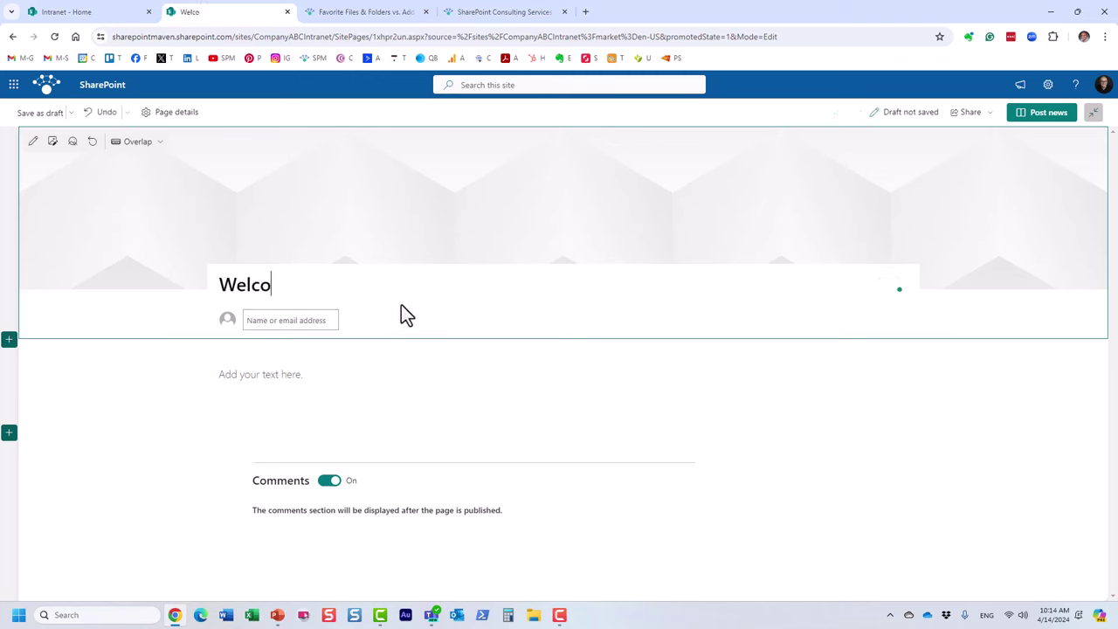
text(me Mary )
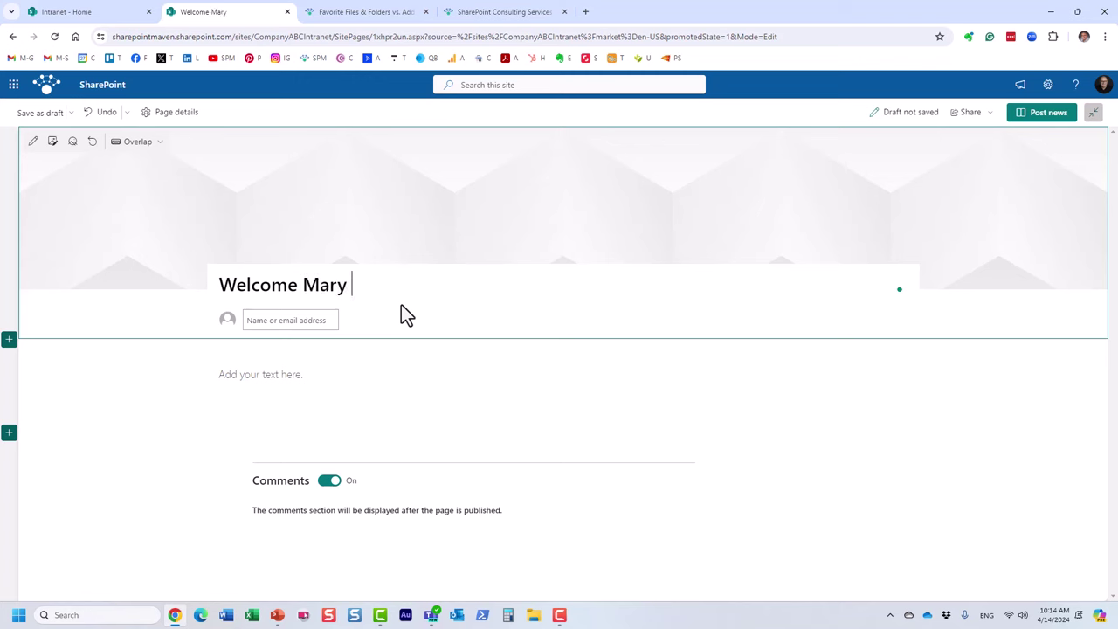
text(to the te)
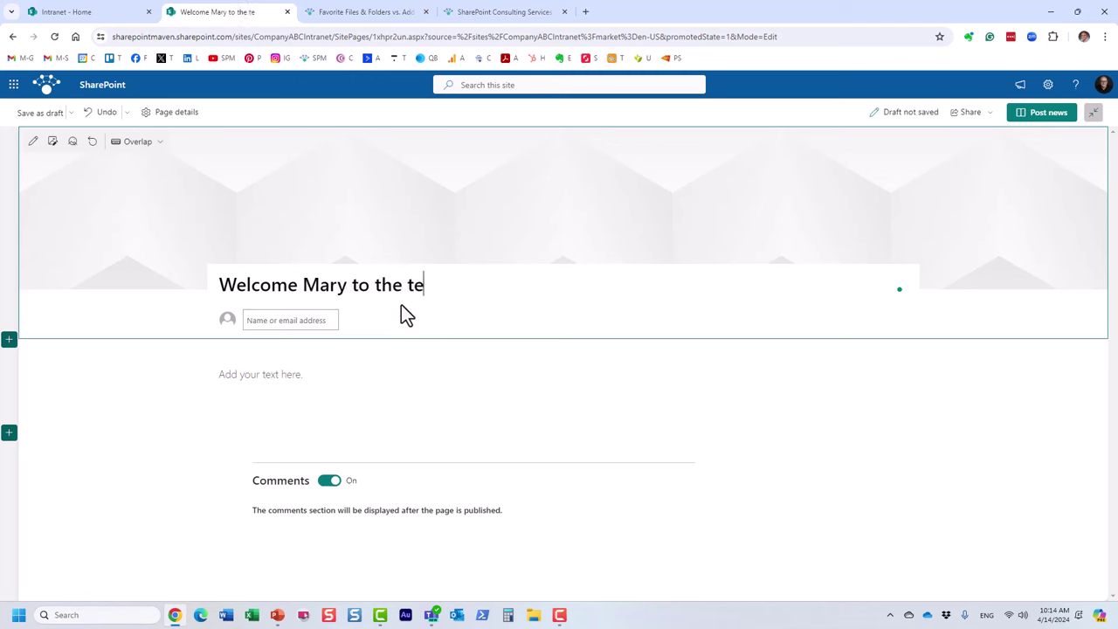
text(am)
click(301, 377)
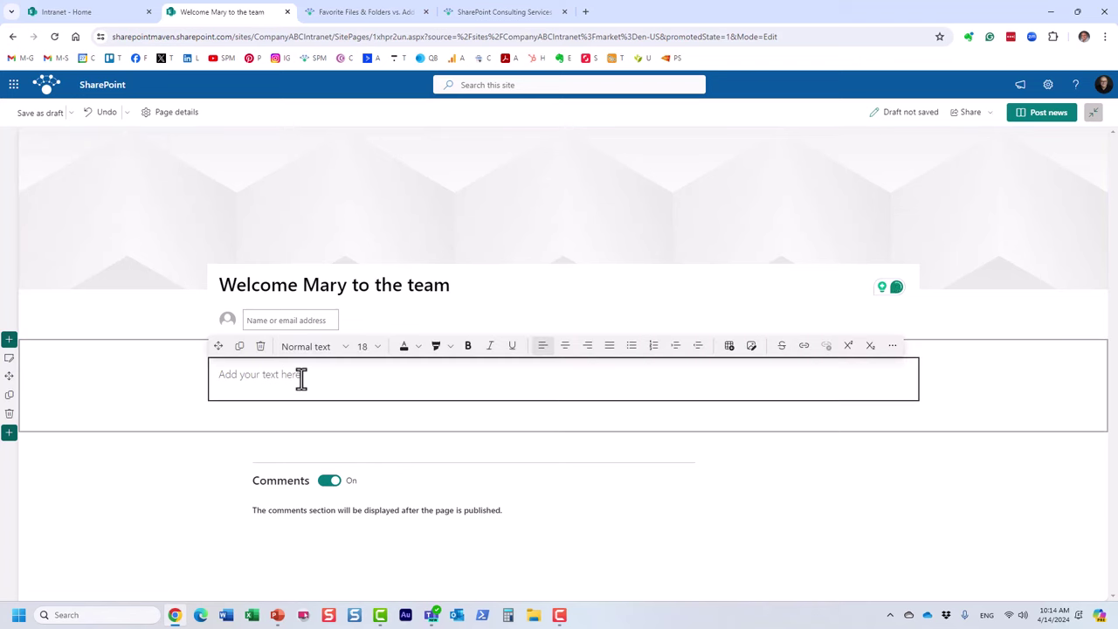
text(Hello Mary)
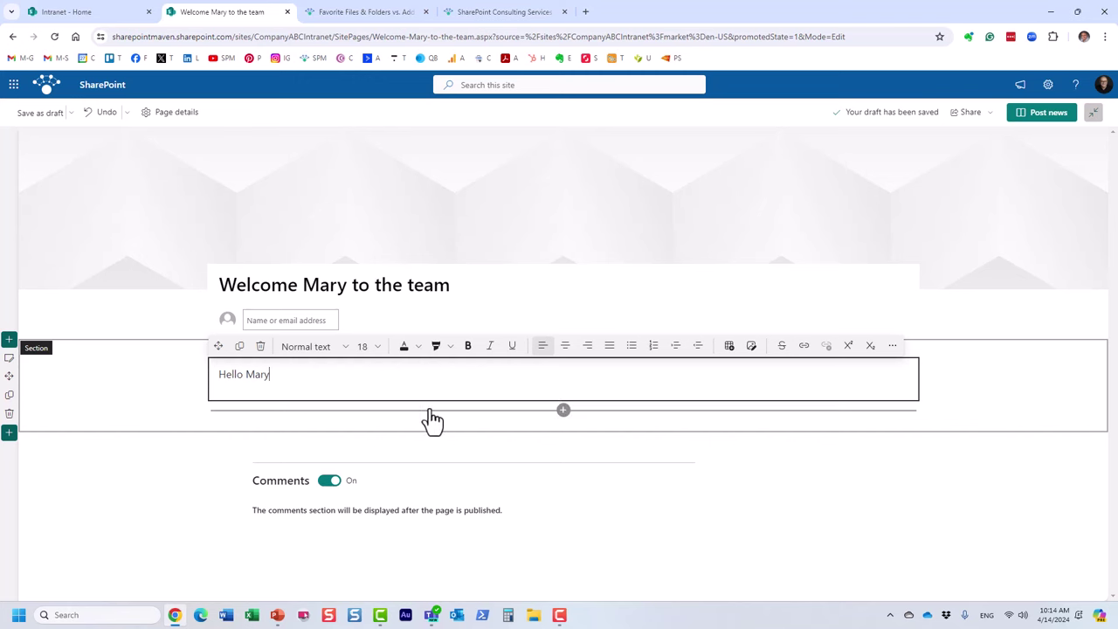
click(563, 411)
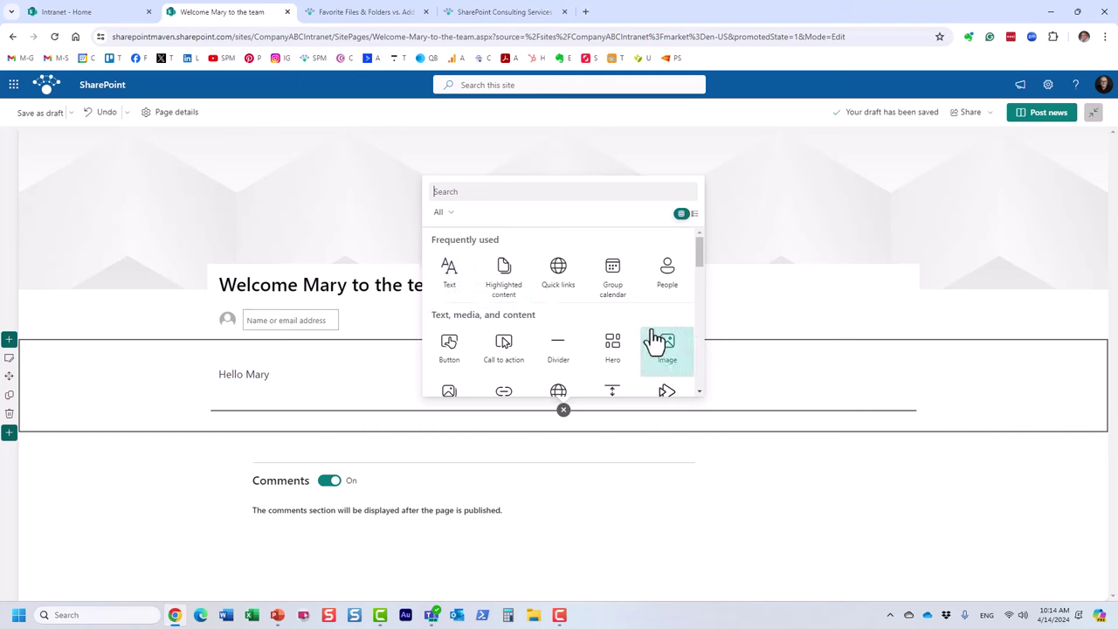
click(187, 465)
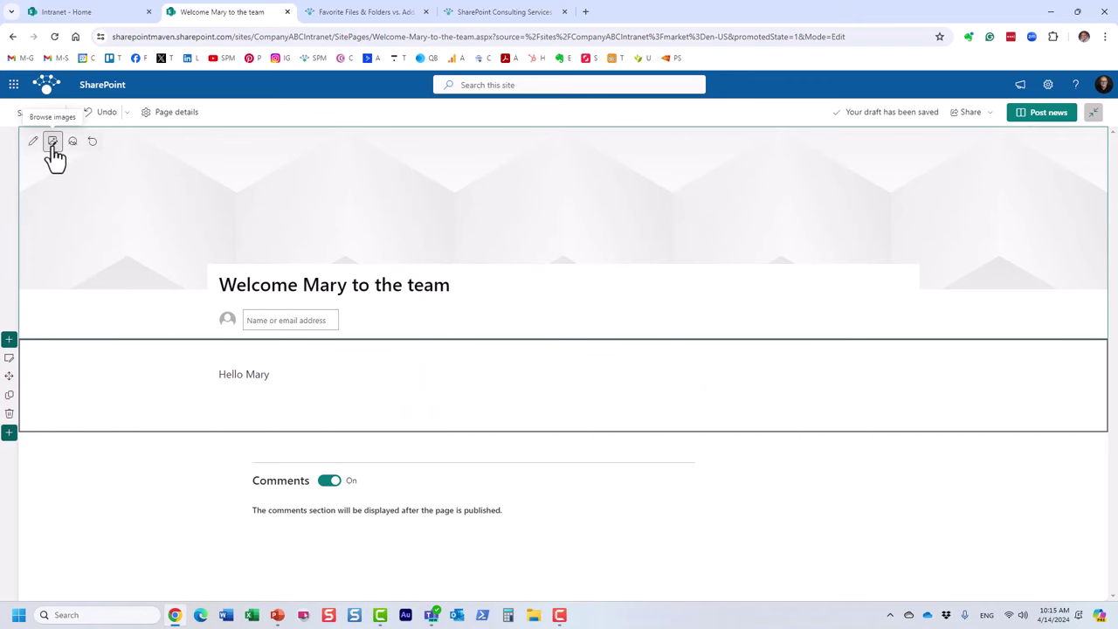
Step: Insert the pink confetti stock photo as the post's banner image
click(52, 142)
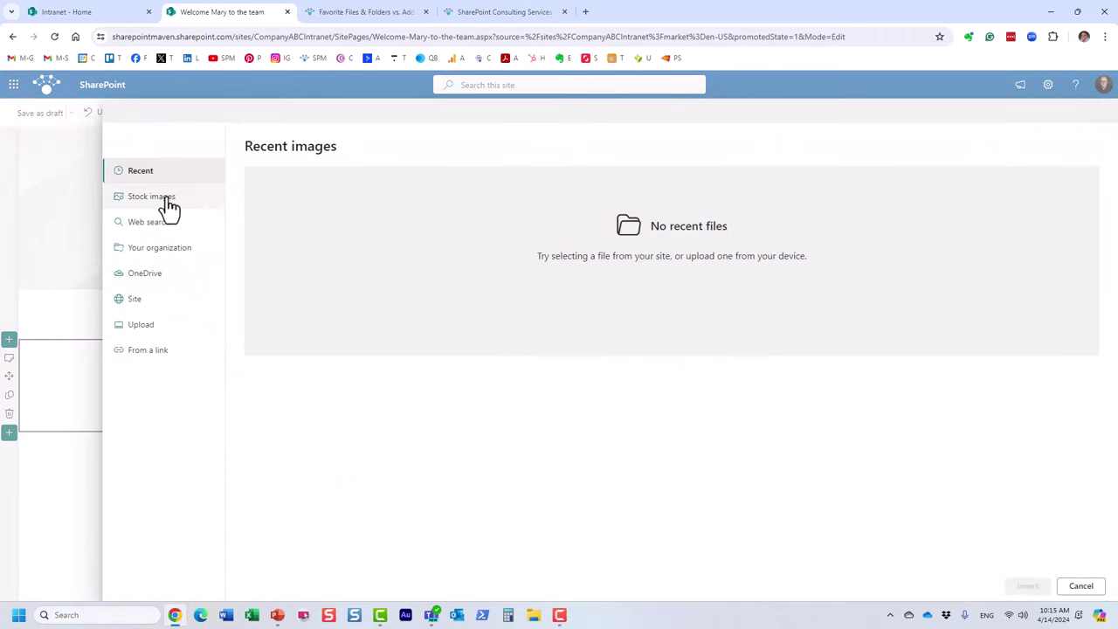
click(168, 200)
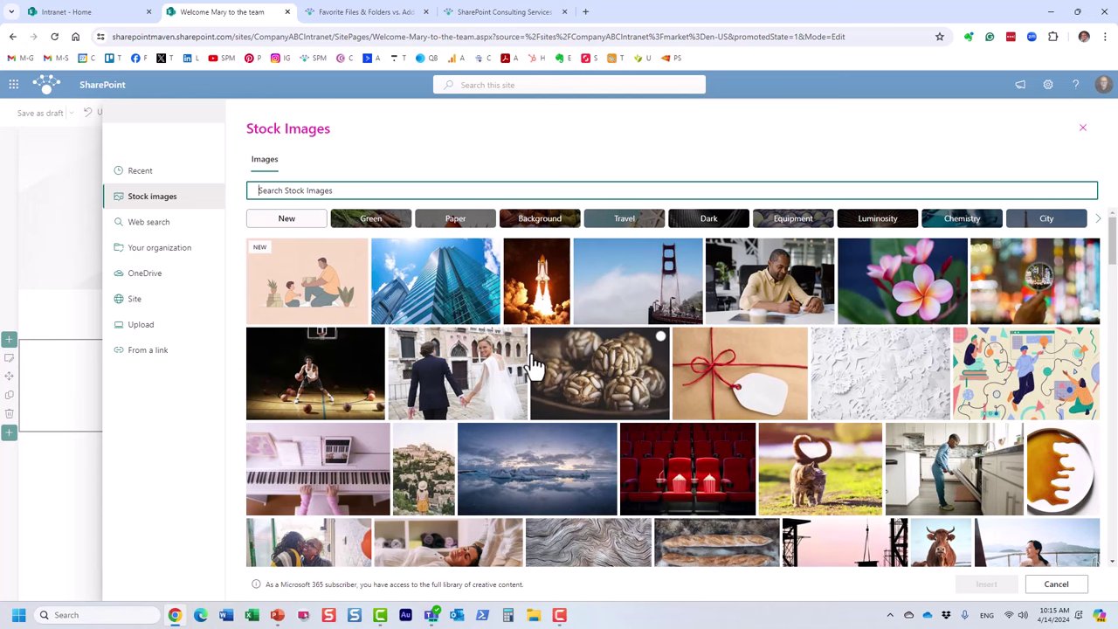
scroll(533, 367, down, 2)
scroll(534, 367, down, 3)
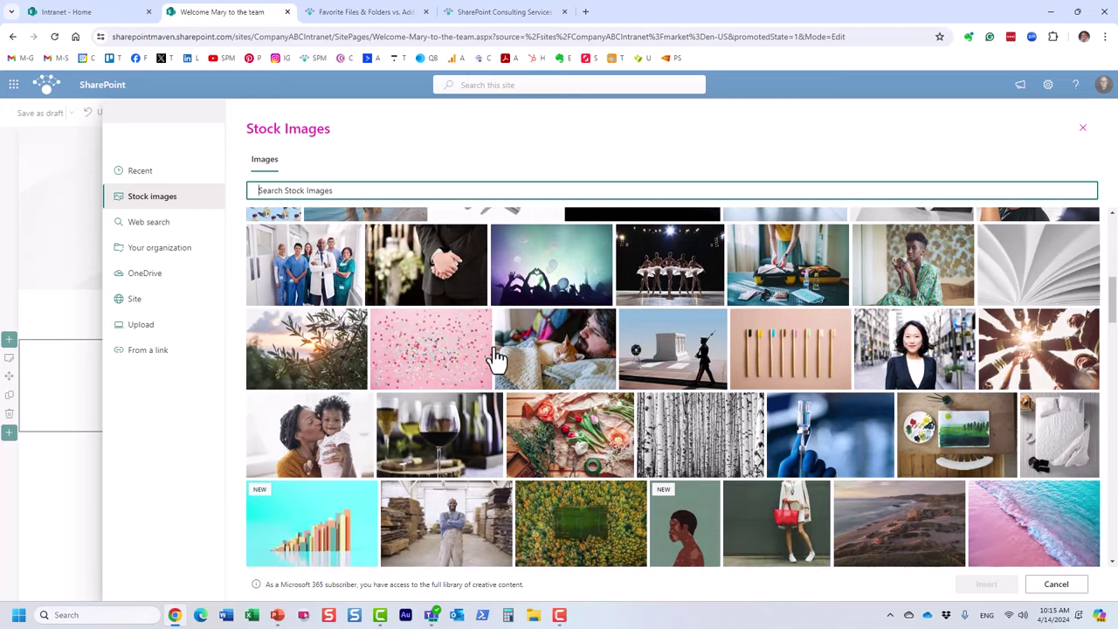
click(481, 316)
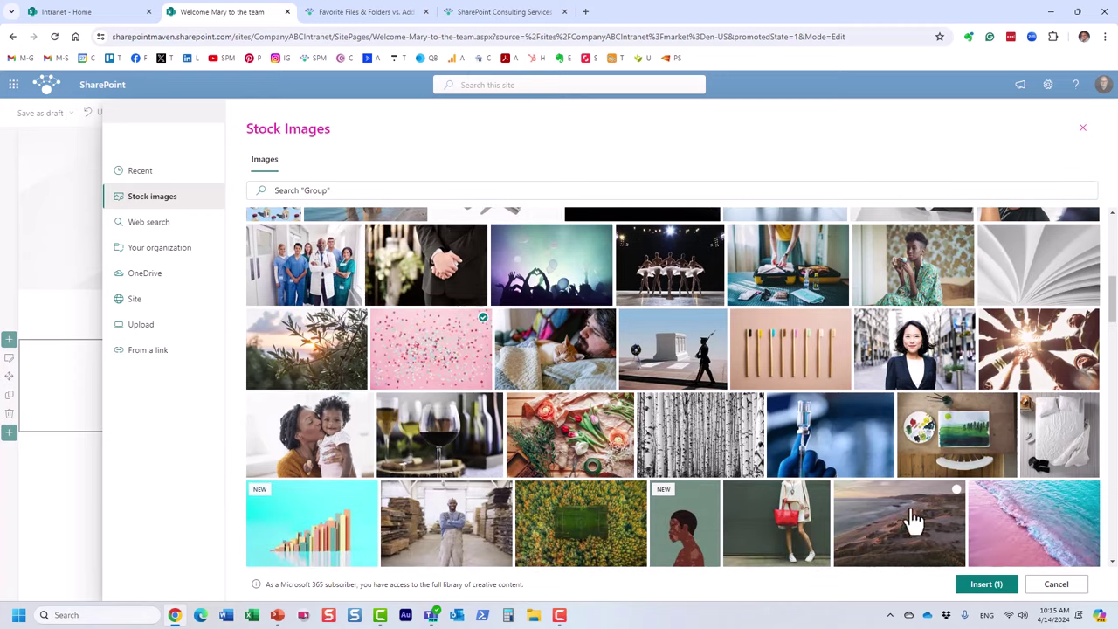
click(987, 584)
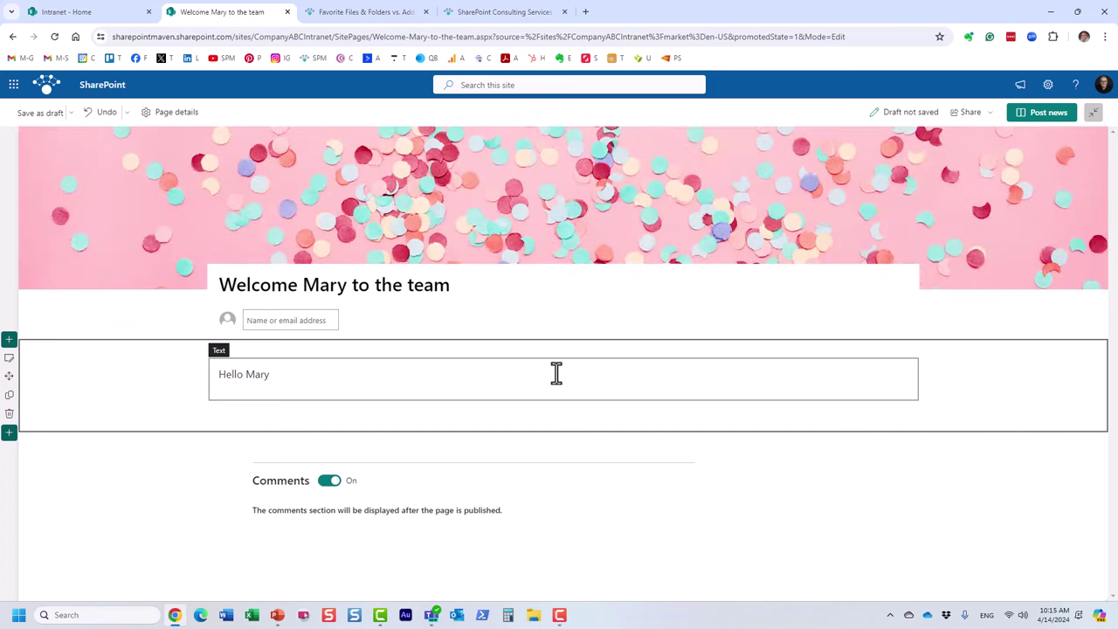
Step: Reposition the banner image by dragging its focal point marker
mouse_move(572, 207)
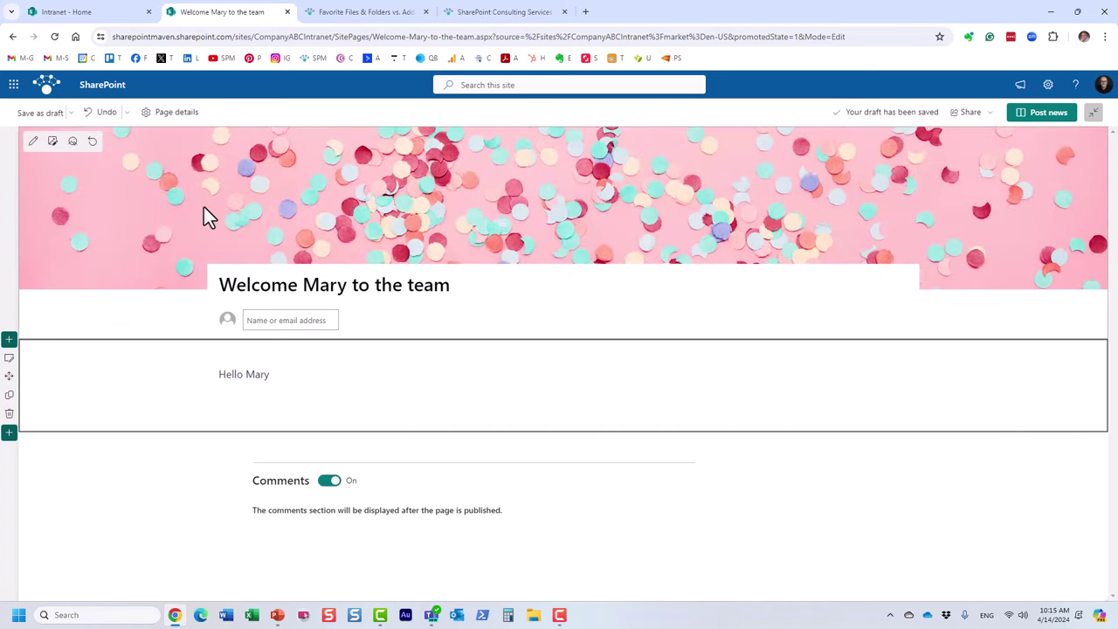
click(71, 146)
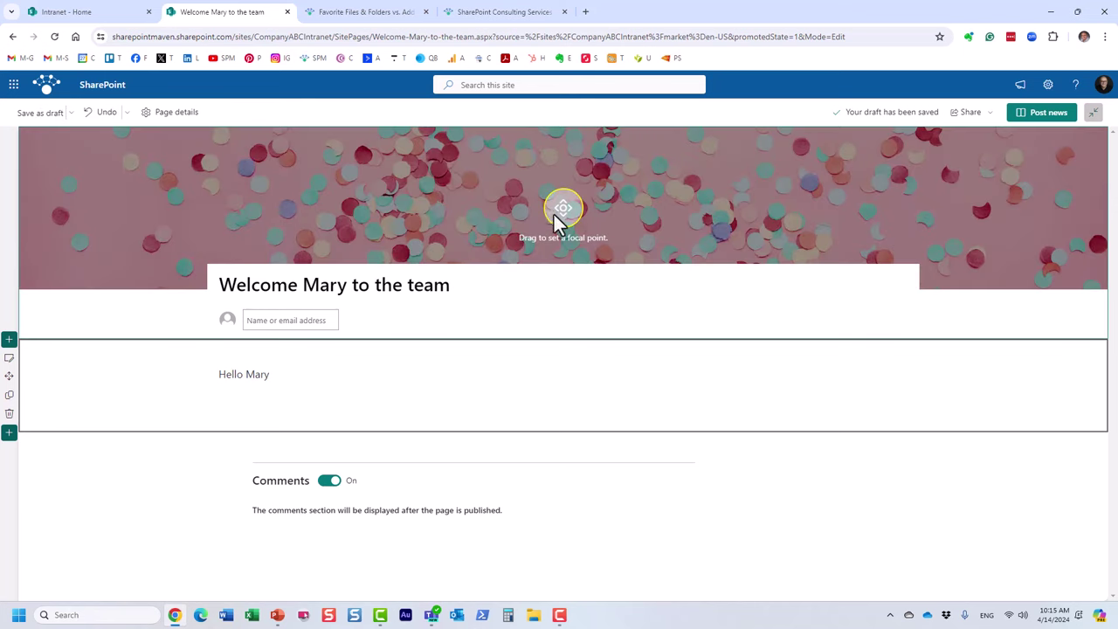
mouse_move(554, 215)
mouse_down()
mouse_move(558, 189)
mouse_move(579, 209)
mouse_up()
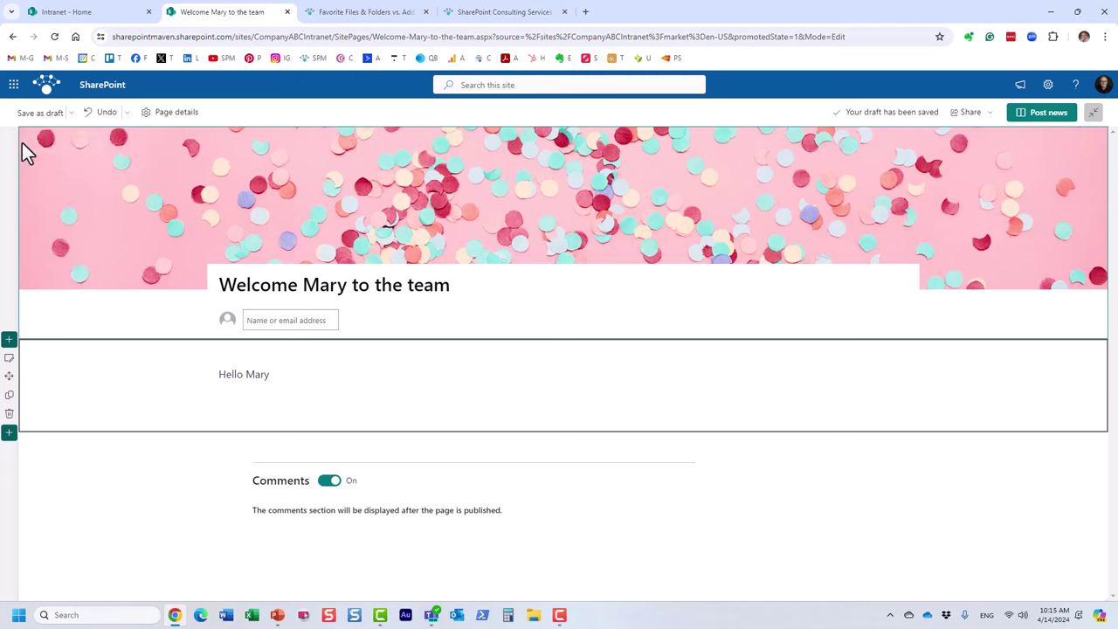
click(32, 142)
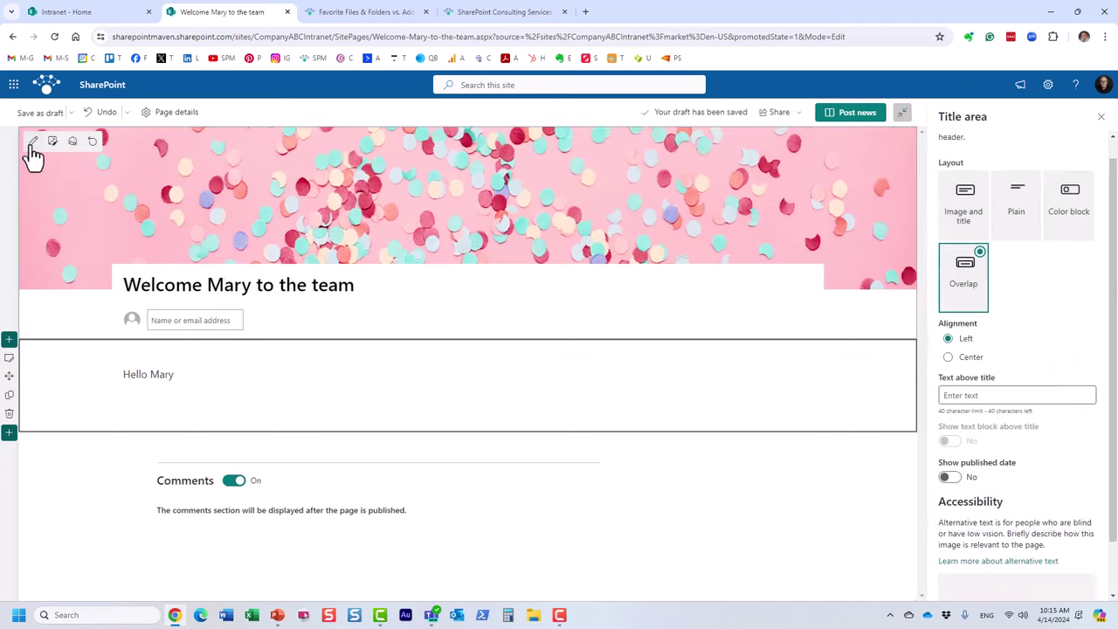
click(1030, 210)
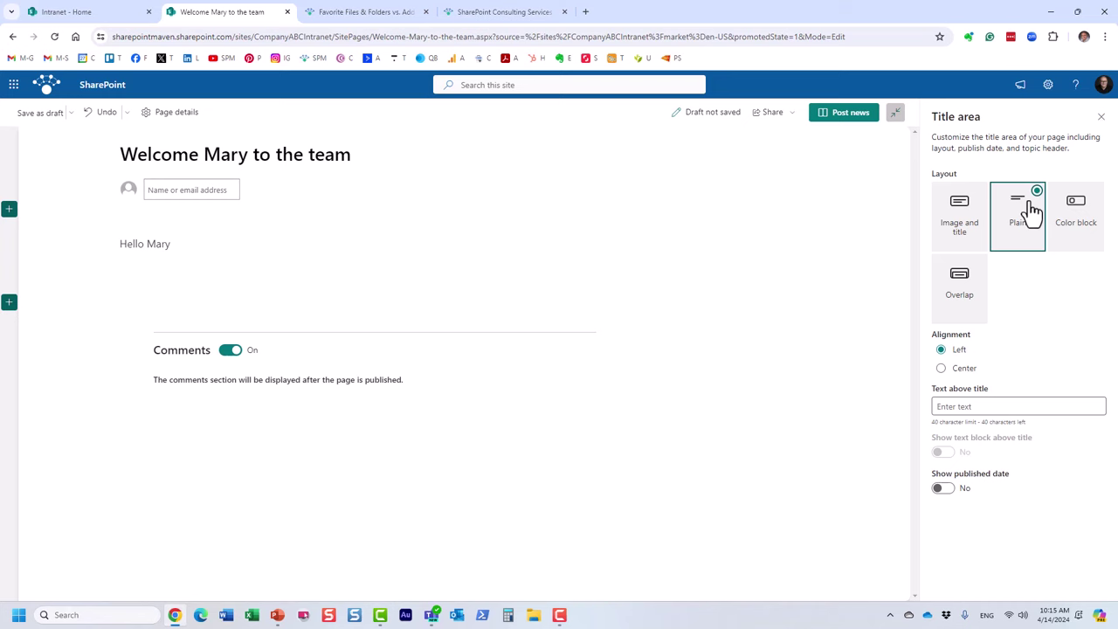
click(972, 219)
click(1081, 238)
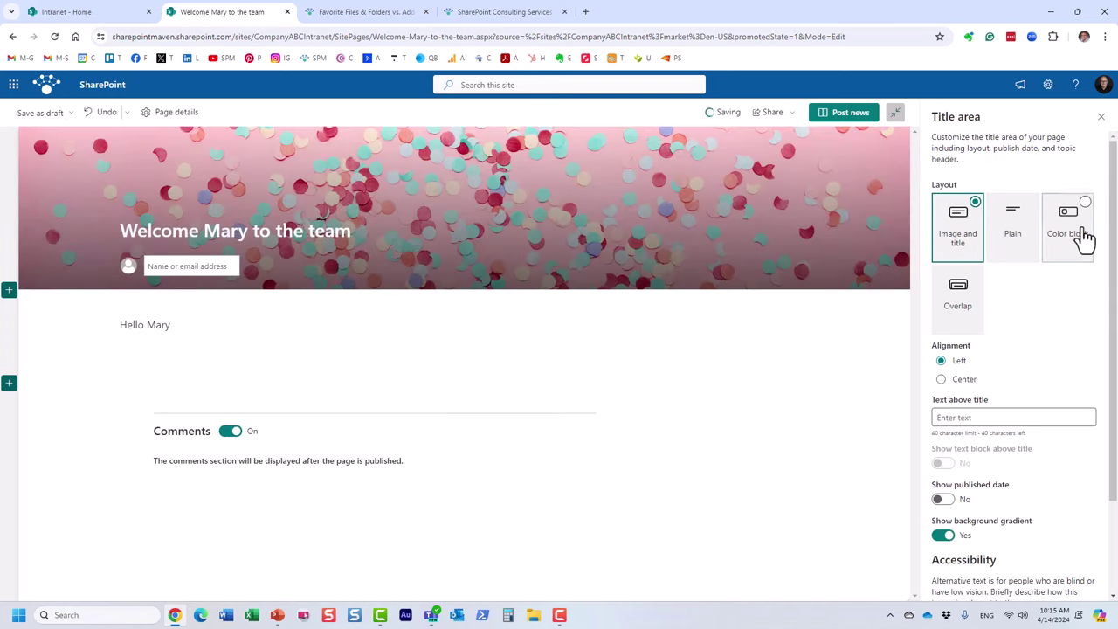
click(967, 297)
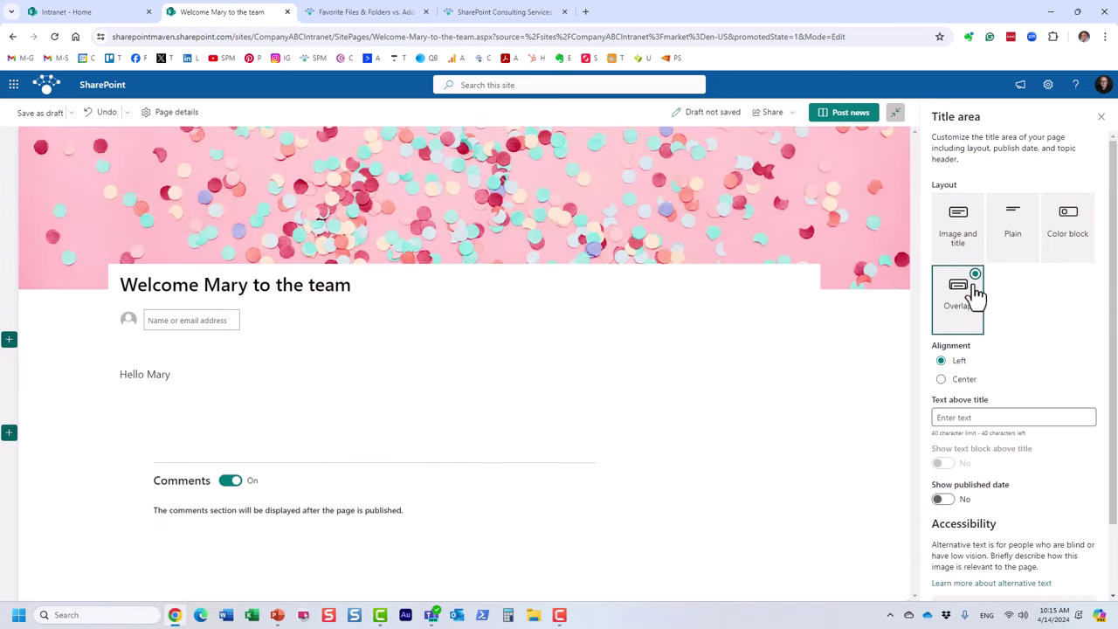
click(1010, 244)
click(969, 243)
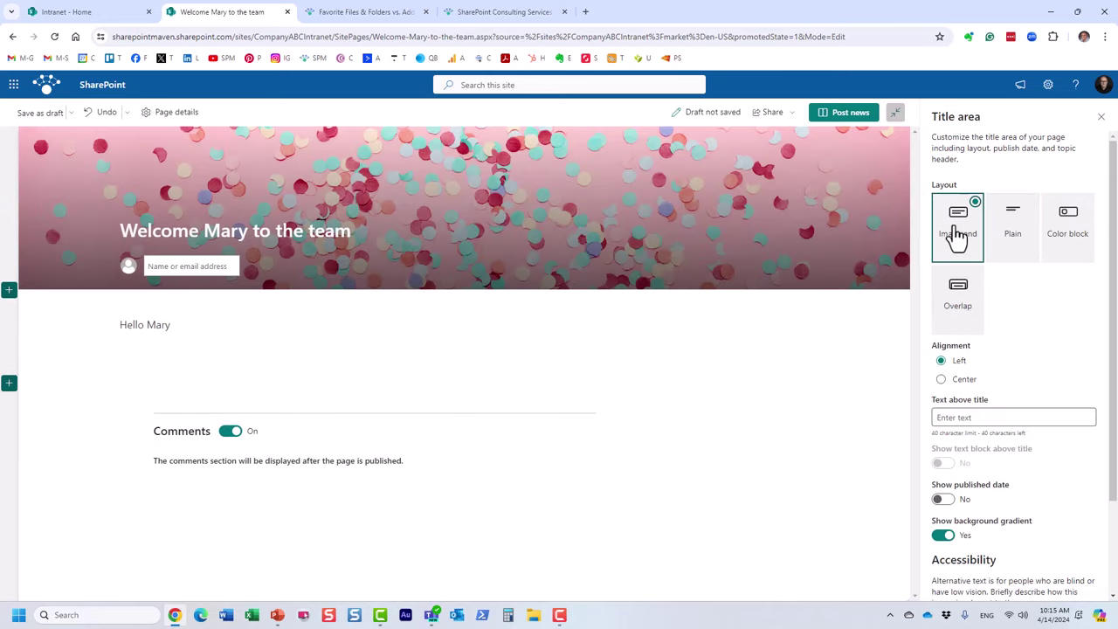
click(971, 300)
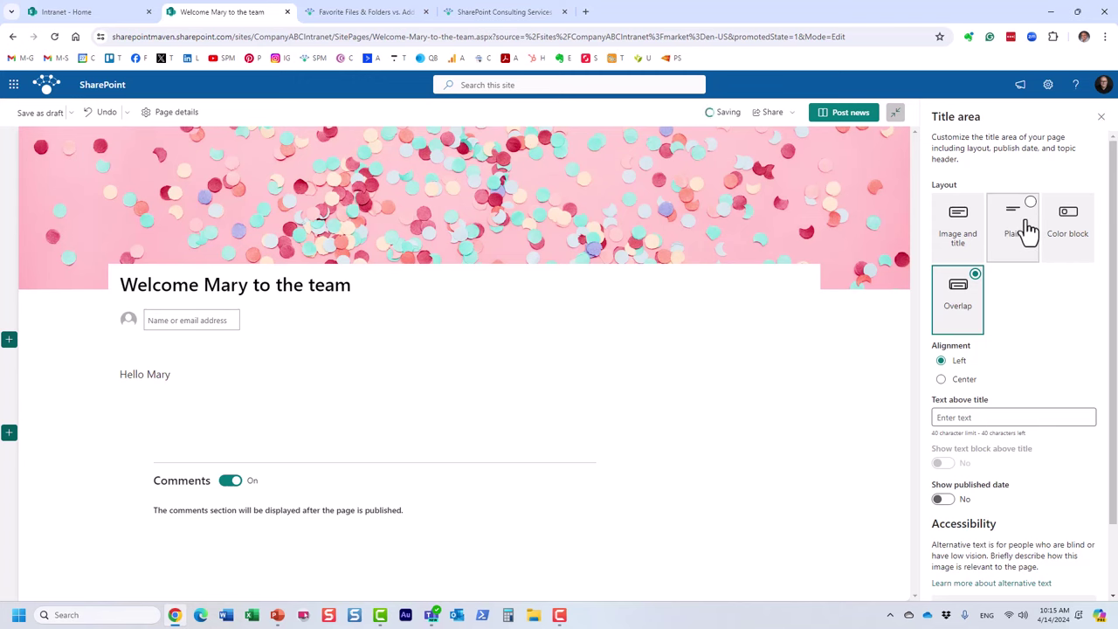
click(1100, 120)
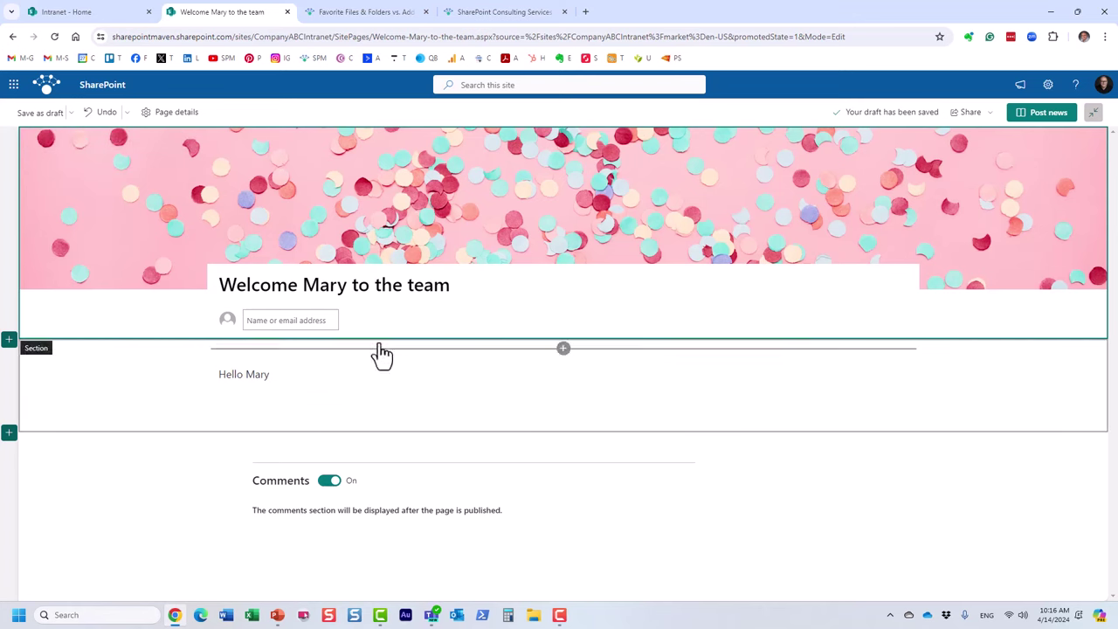
Step: Publish the news post and return to the Company ABC Intranet home page
click(1048, 123)
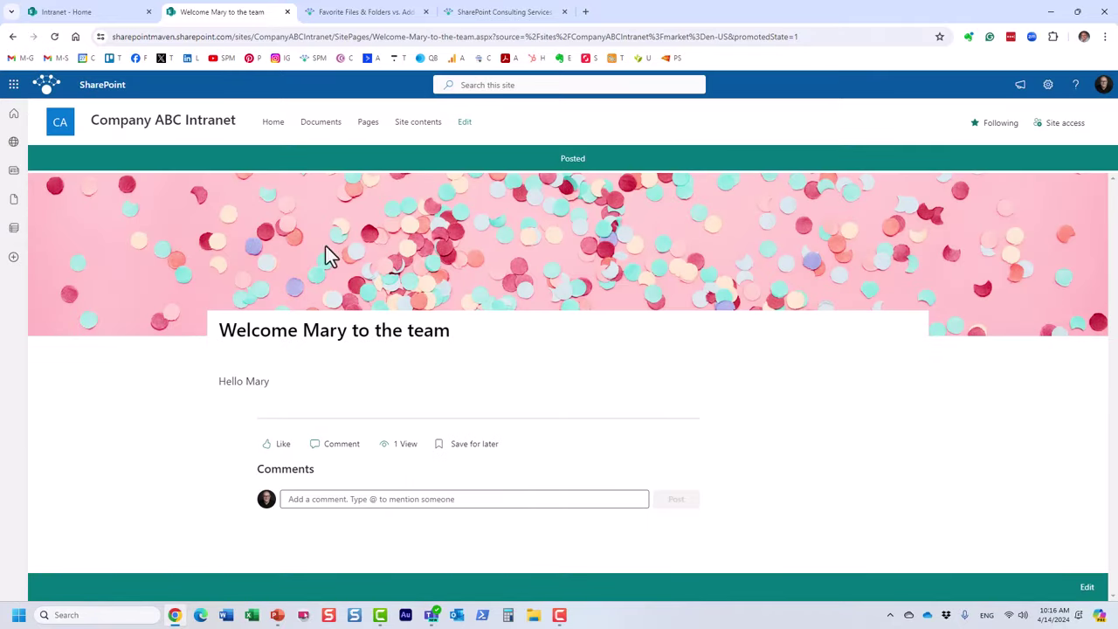
click(164, 132)
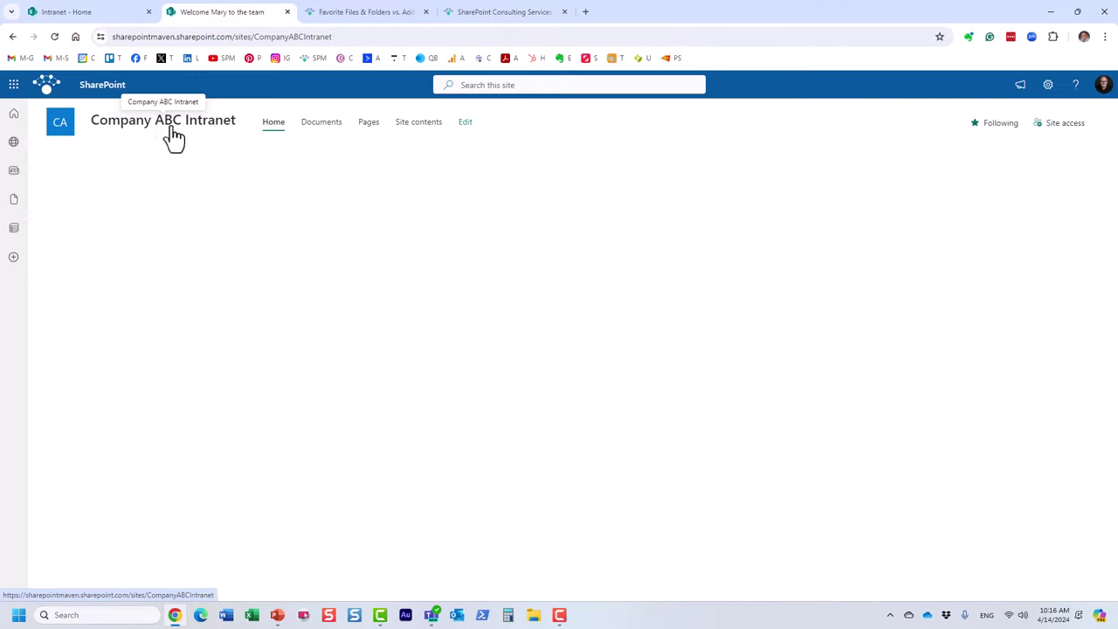
scroll(395, 391, down, 2)
scroll(394, 391, down, 1)
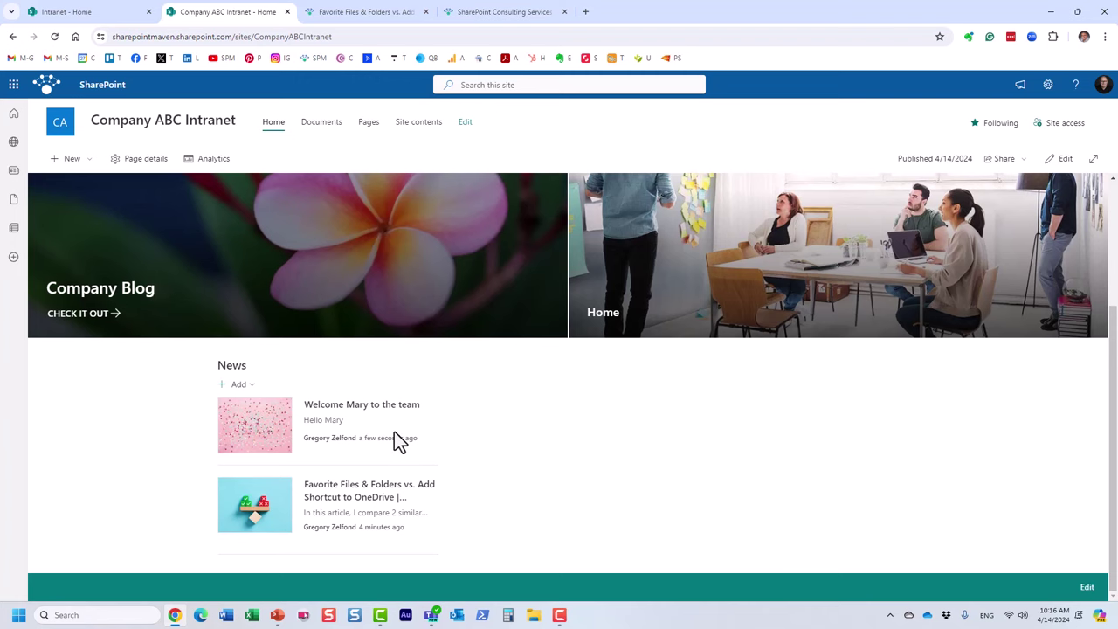
Step: Check the News section by opening the welcome article and returning home
click(250, 388)
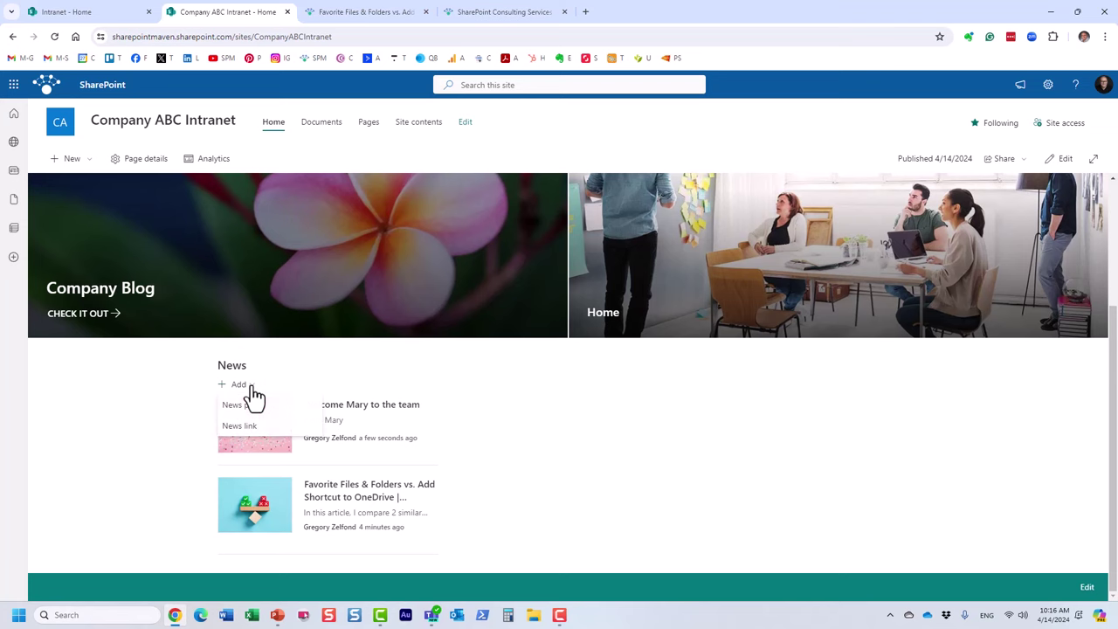
click(406, 367)
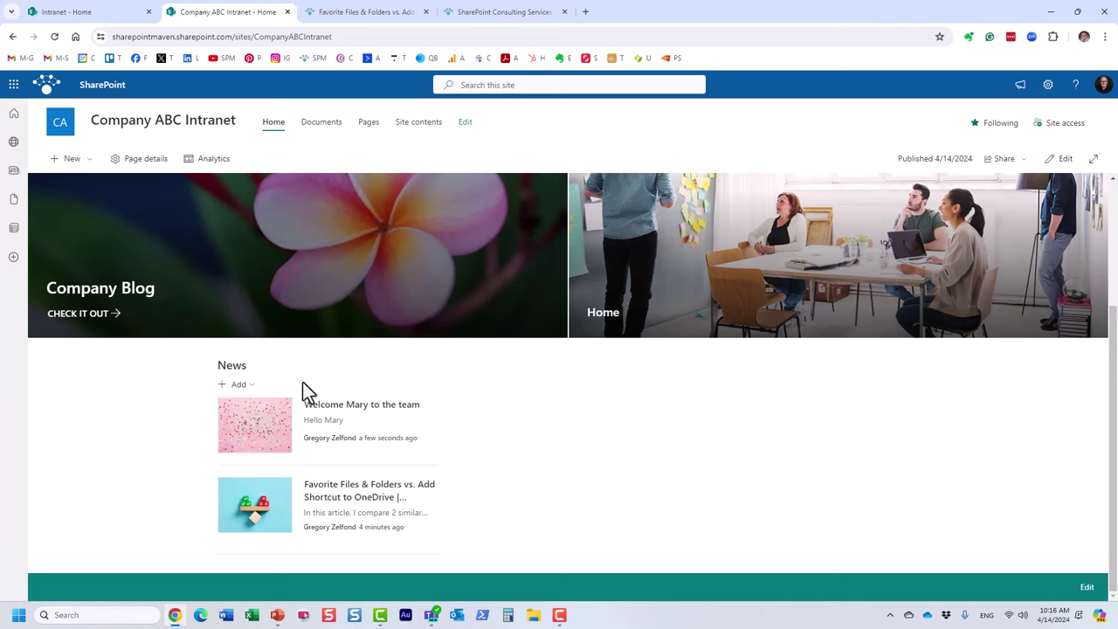
click(348, 420)
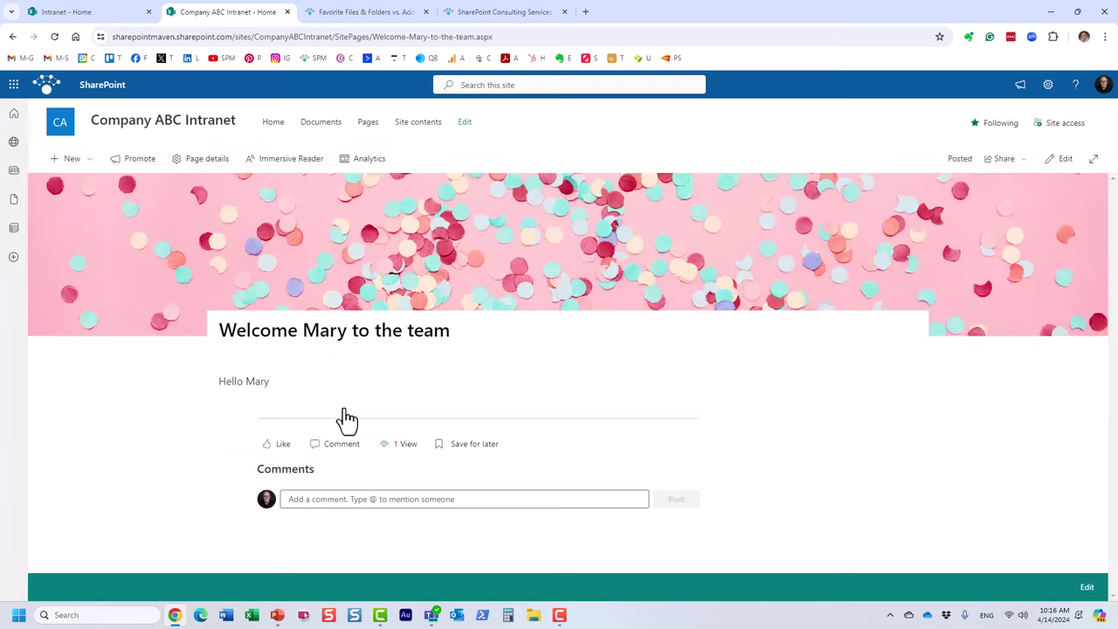
click(200, 131)
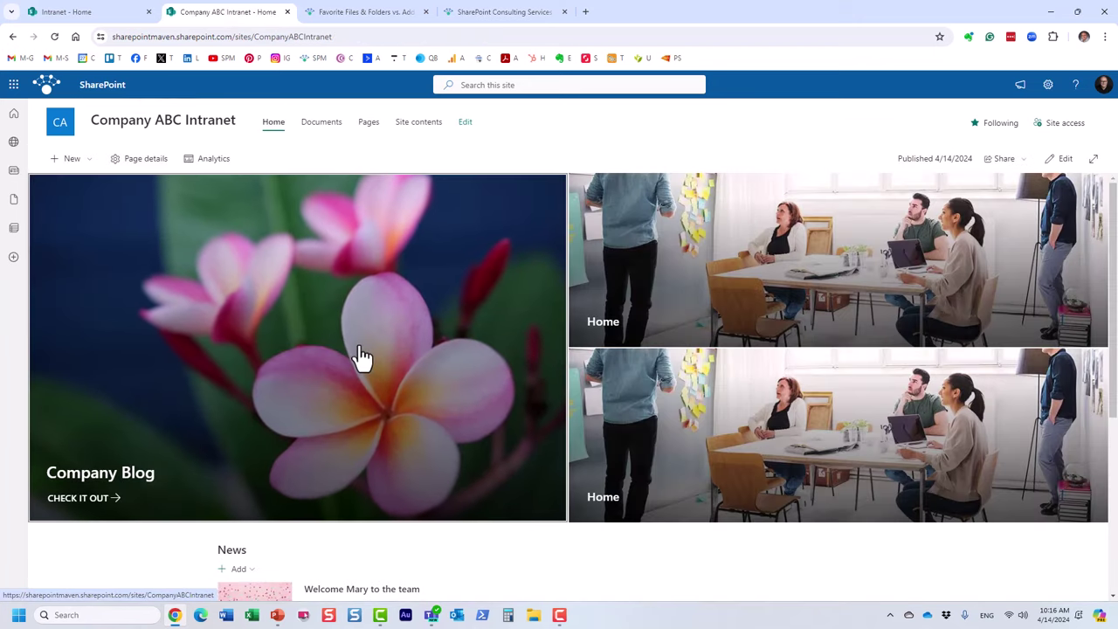
scroll(618, 146, down, 2)
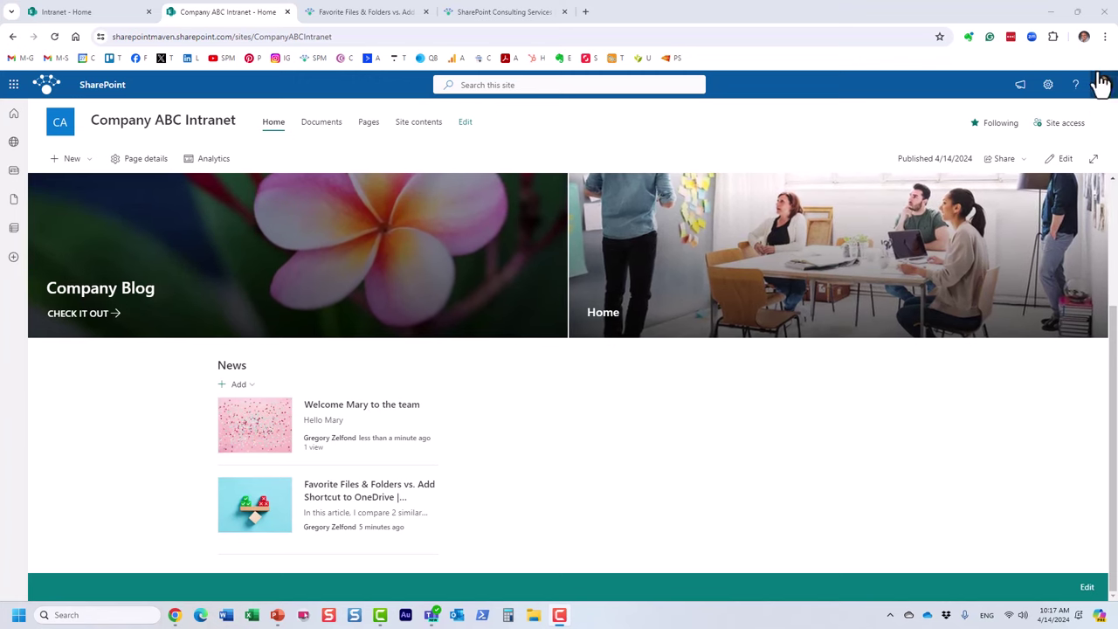
Step: Open the Site Pages library via Settings > Site contents
click(1047, 88)
click(965, 194)
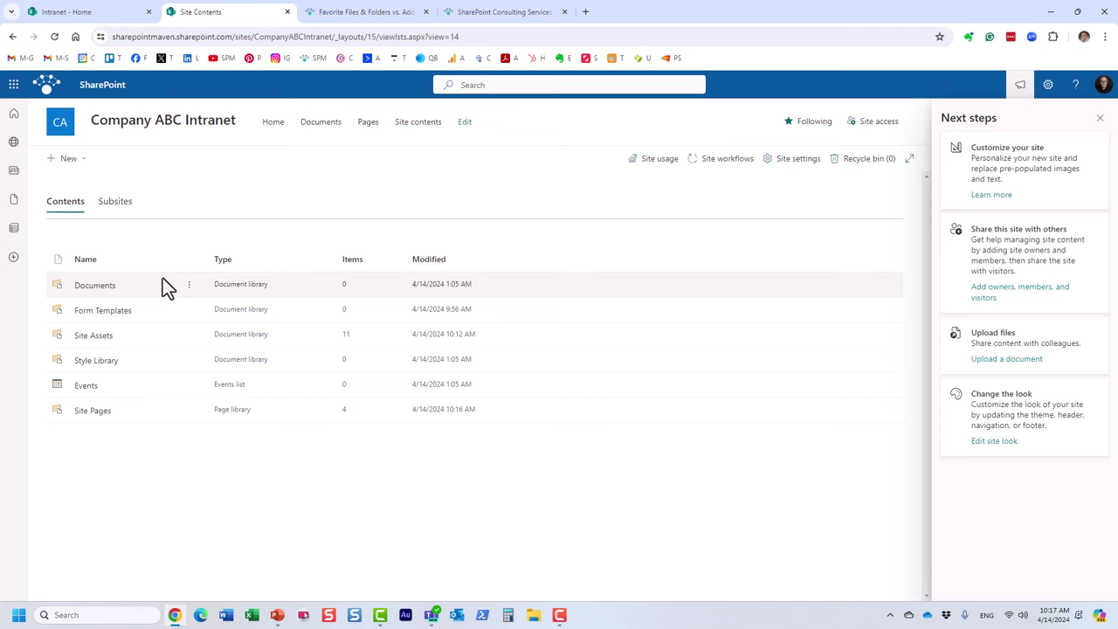
click(90, 414)
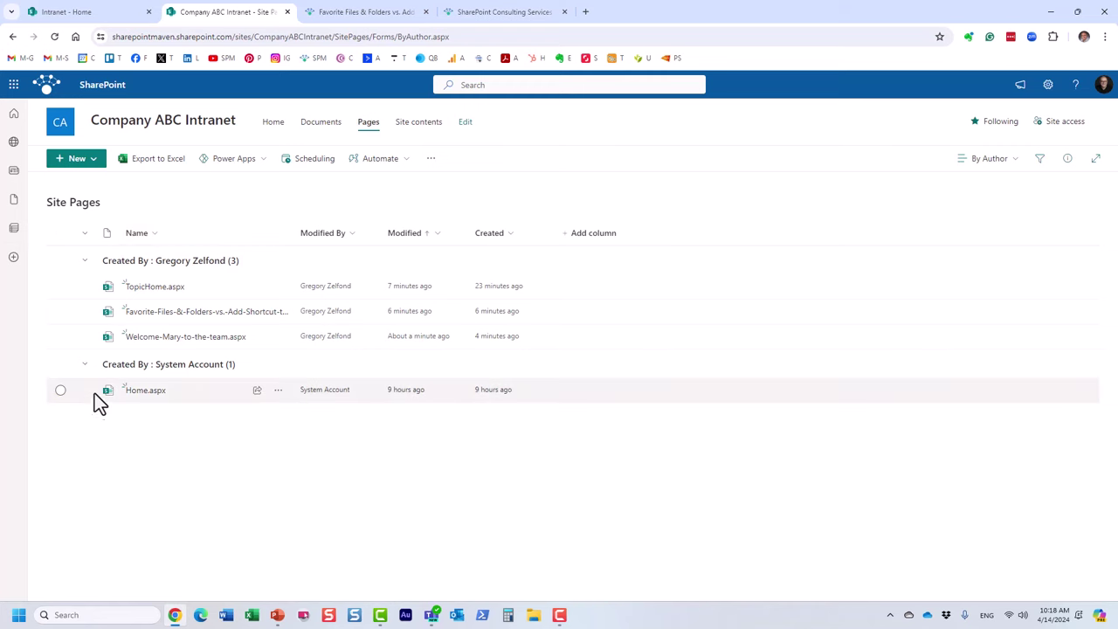
Step: Tick and untick the Home, TopicHome, Favorite Files & Folders and welcome page checkboxes
click(60, 391)
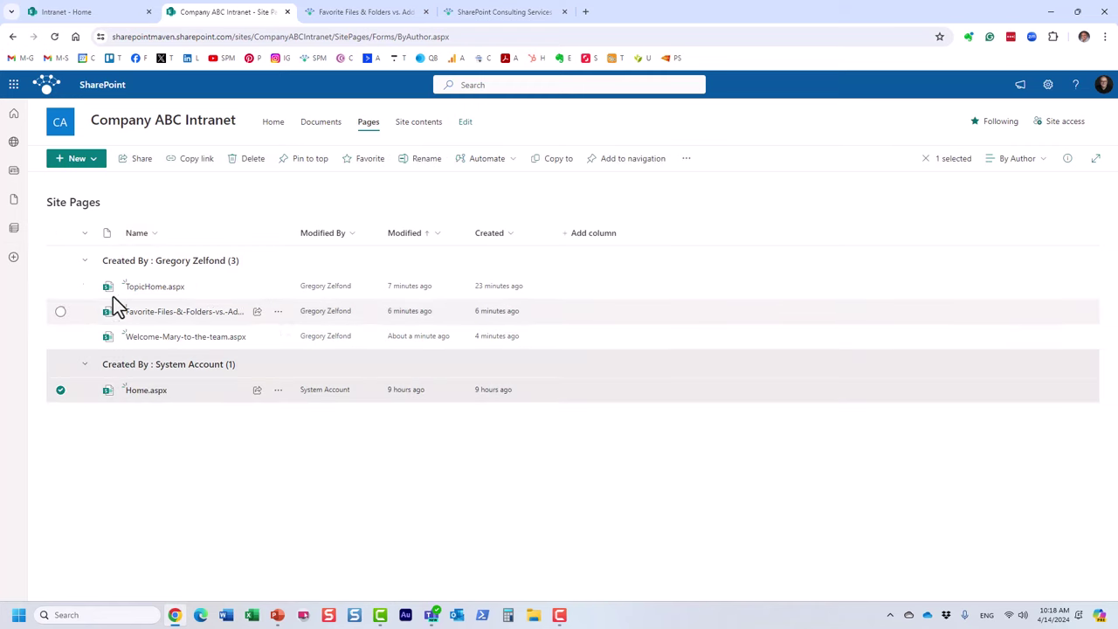
click(61, 287)
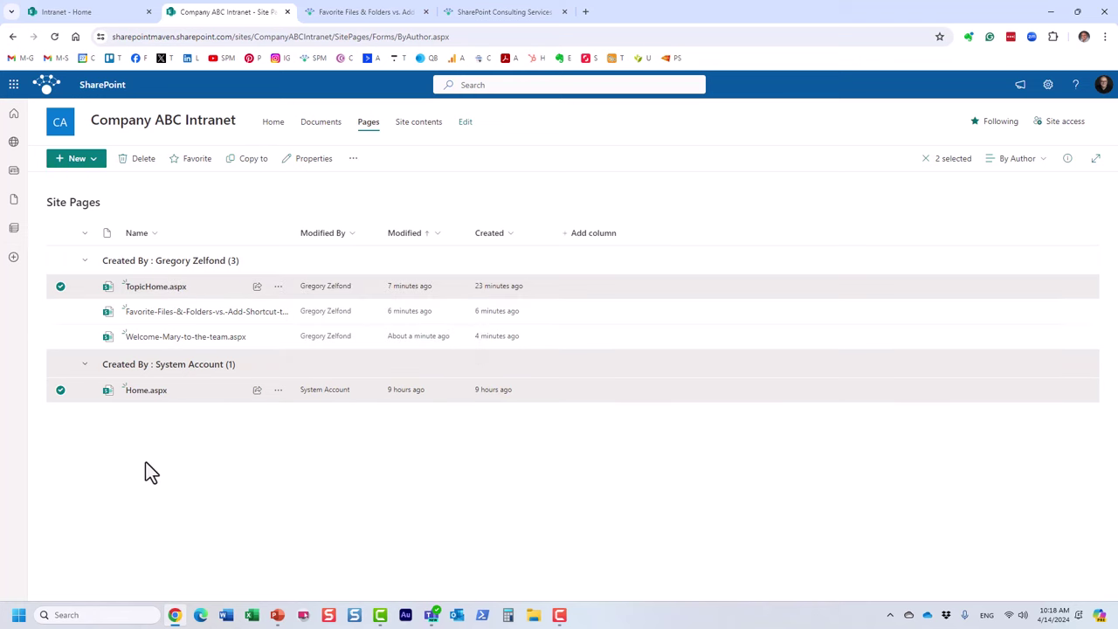
click(59, 288)
click(60, 390)
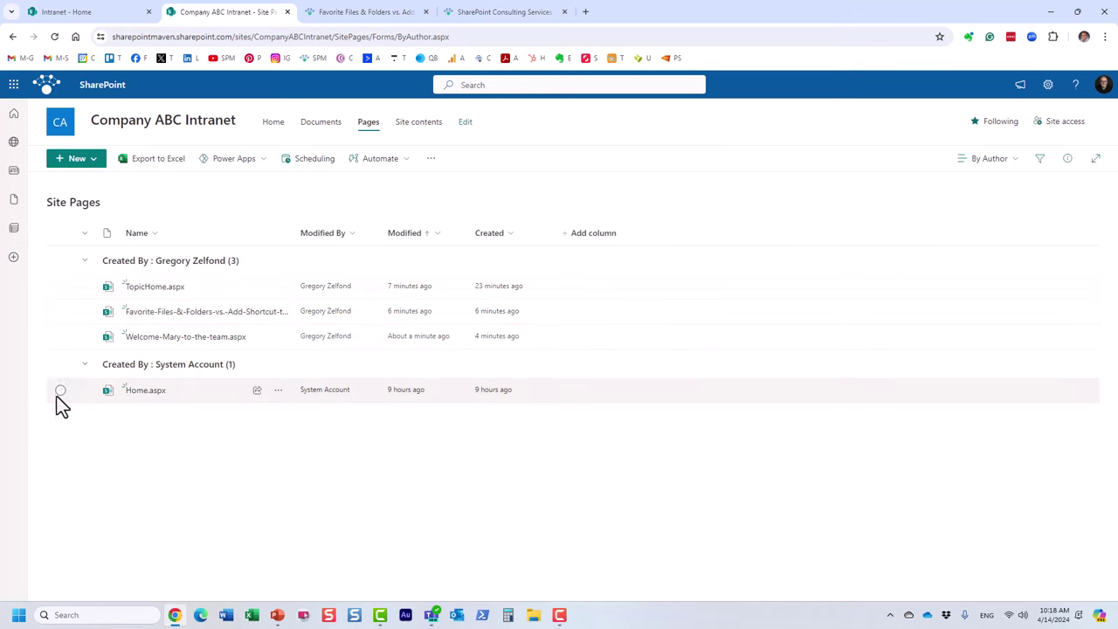
click(60, 311)
click(60, 336)
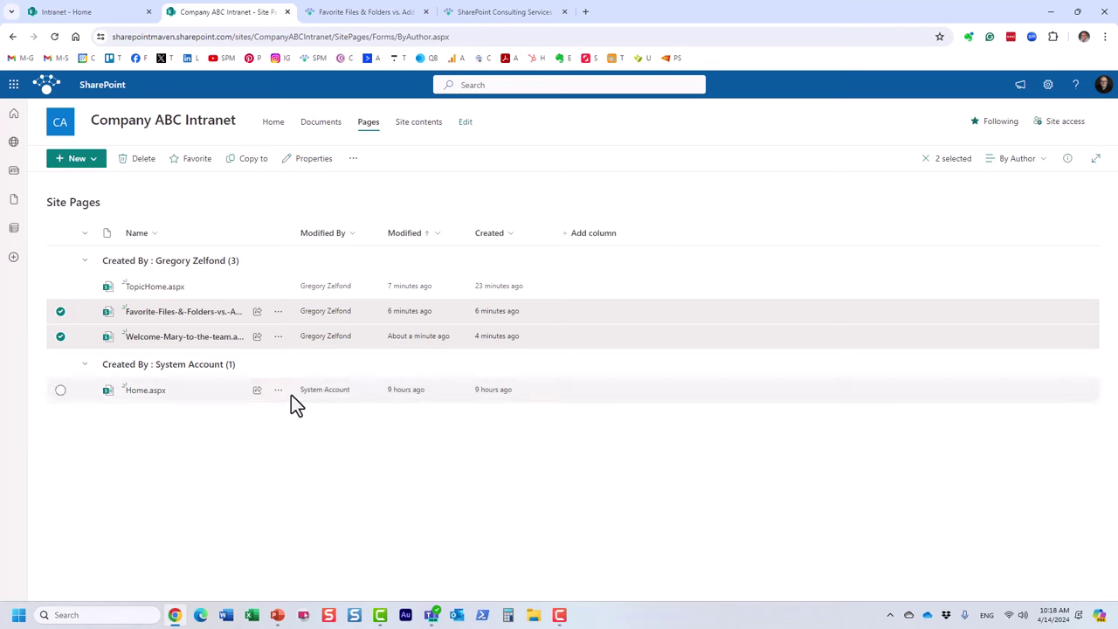
click(61, 311)
Step: Open Welcome-Mary-to-the-team.aspx in a new tab, then deselect it in the library
click(187, 337)
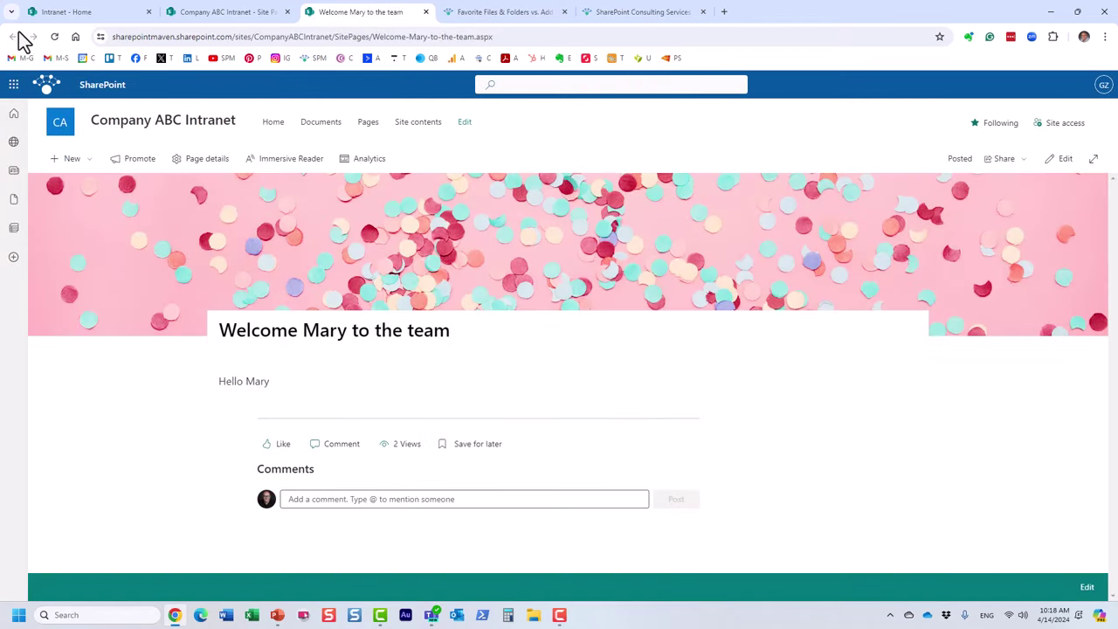
click(244, 18)
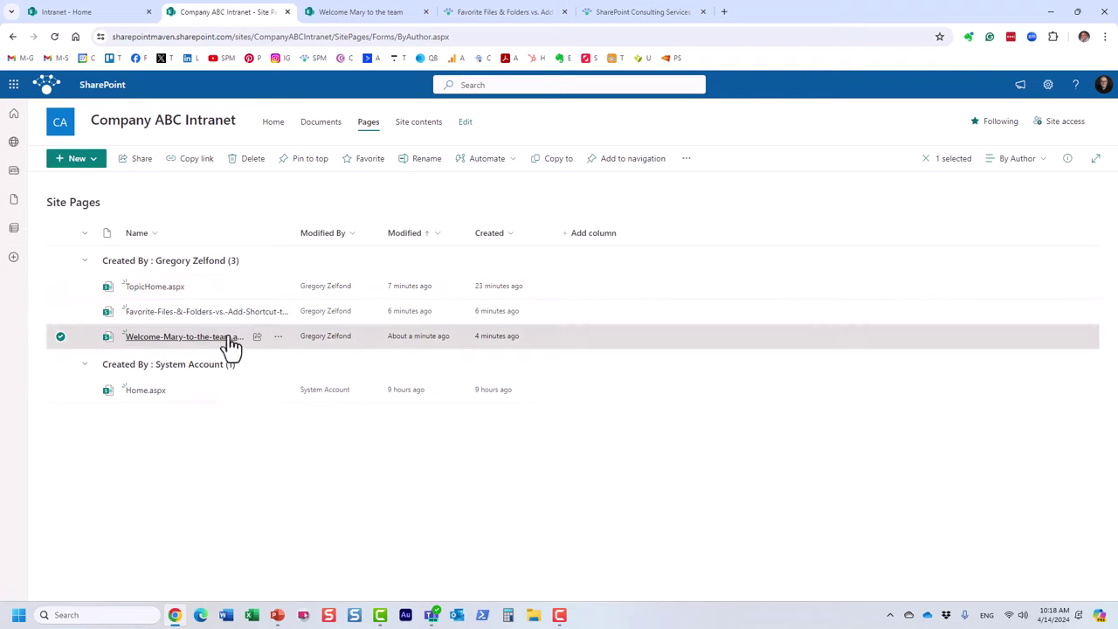
click(59, 337)
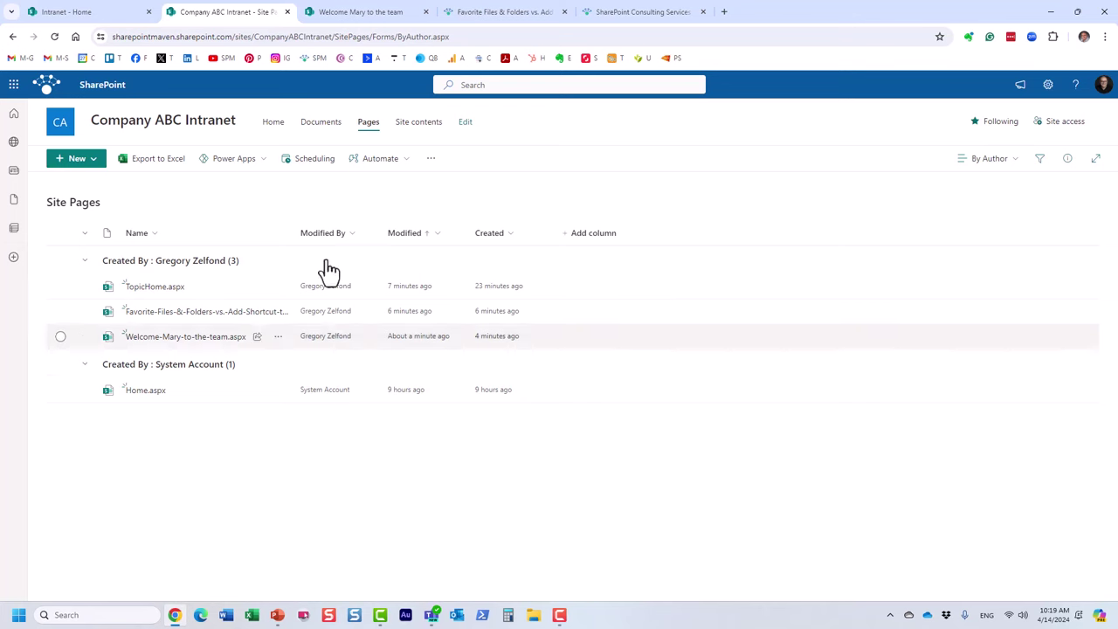
Step: Return to the home page, switch it to edit mode and select the News web part
click(219, 128)
scroll(399, 431, down, 2)
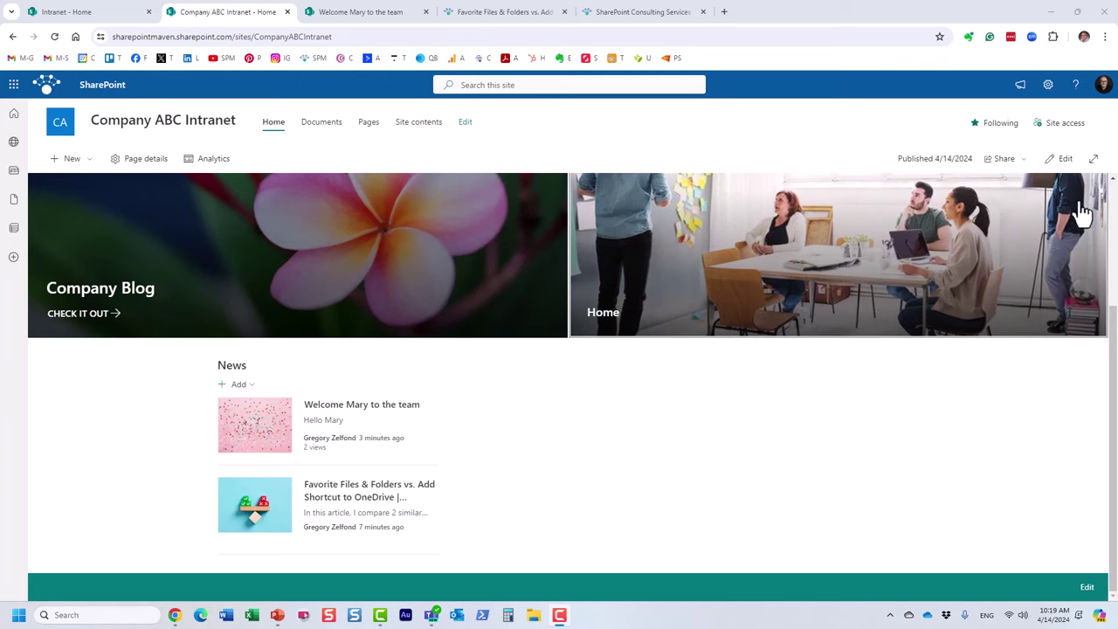
click(1064, 159)
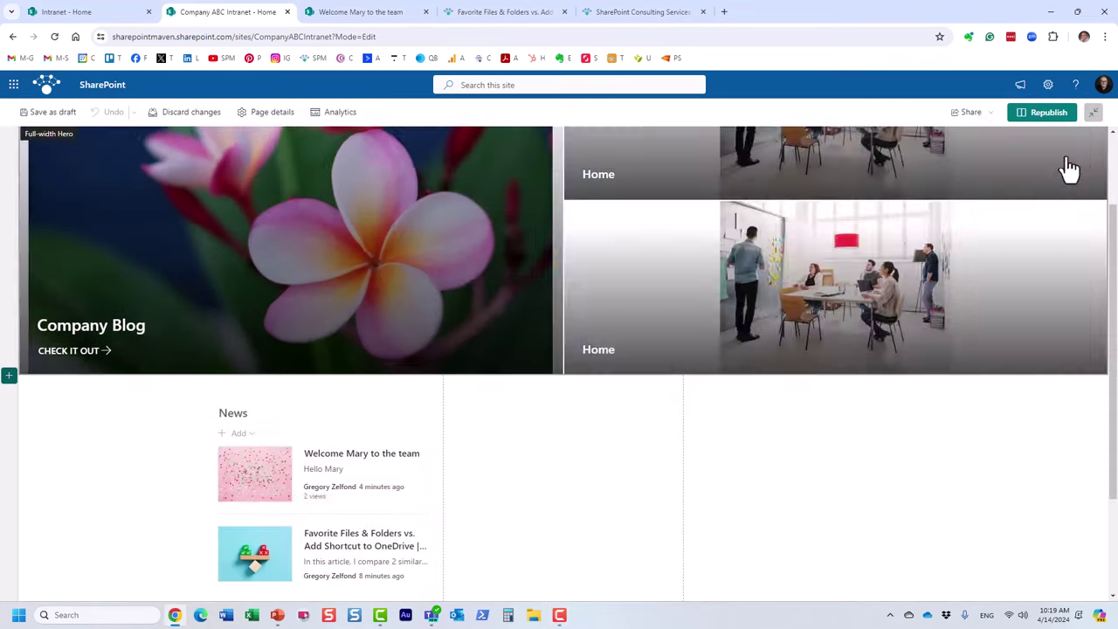
click(311, 414)
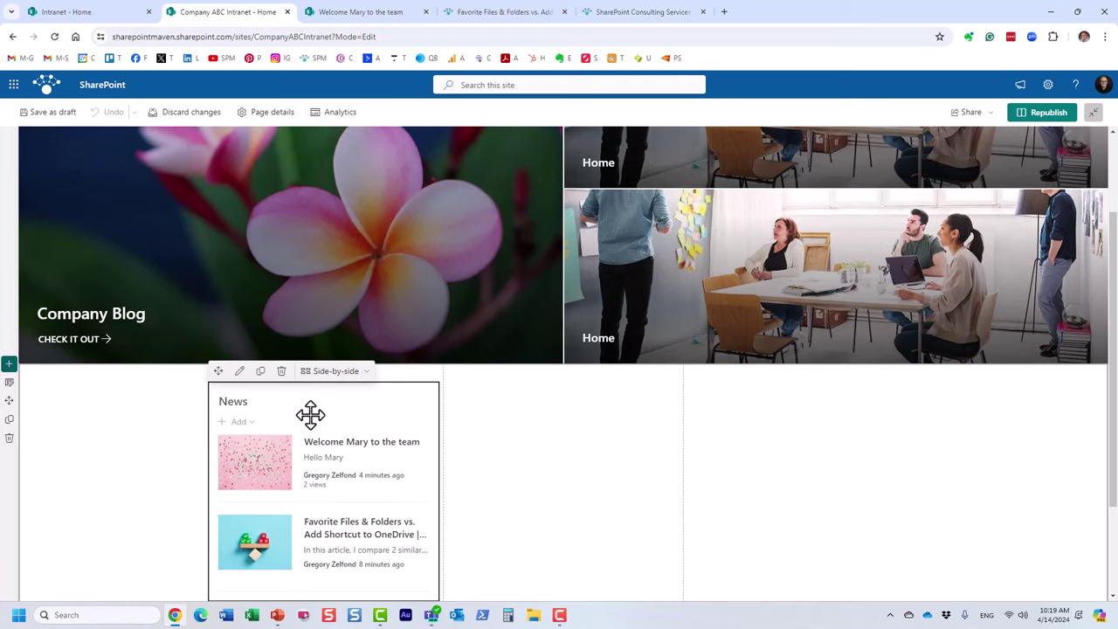
Step: In News settings, try Human Resources and Company ABC Intranet as sources, then revert to This site
click(243, 375)
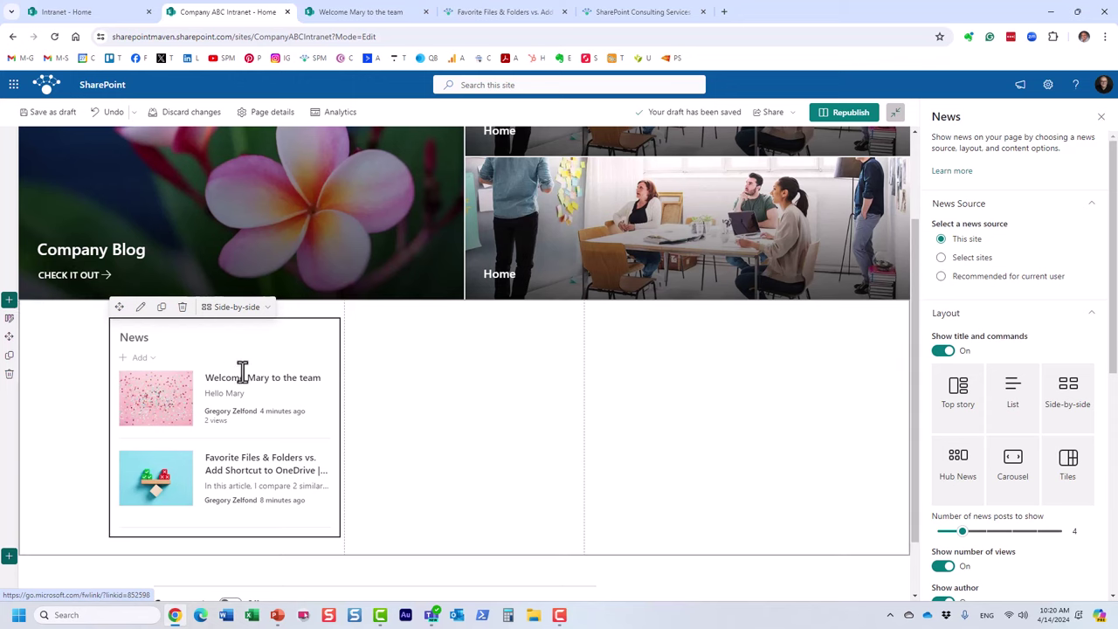
click(940, 258)
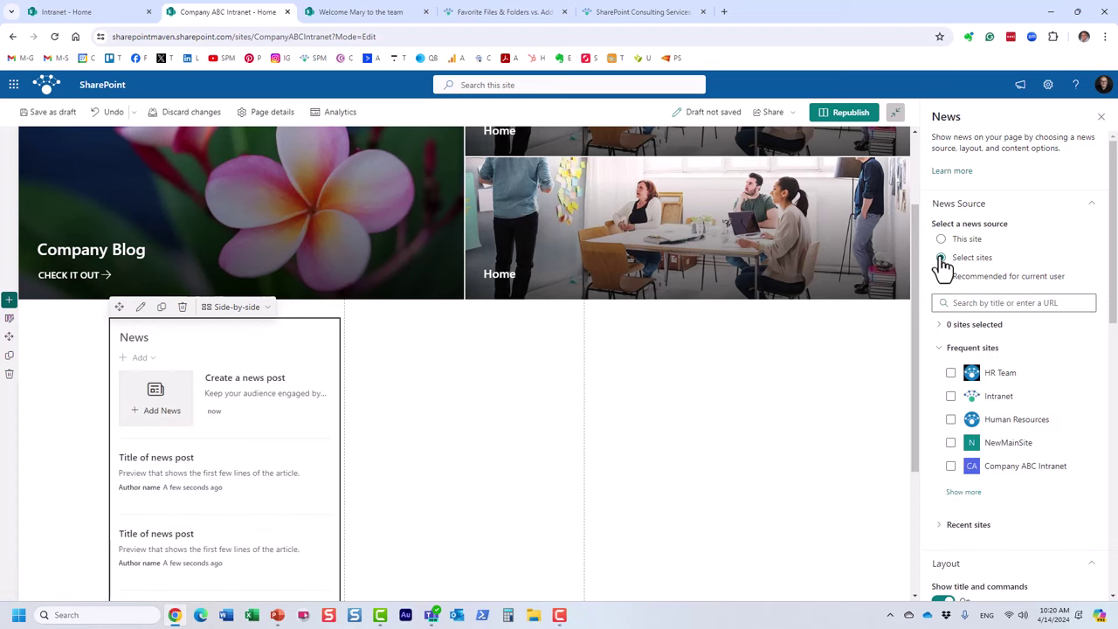
click(955, 424)
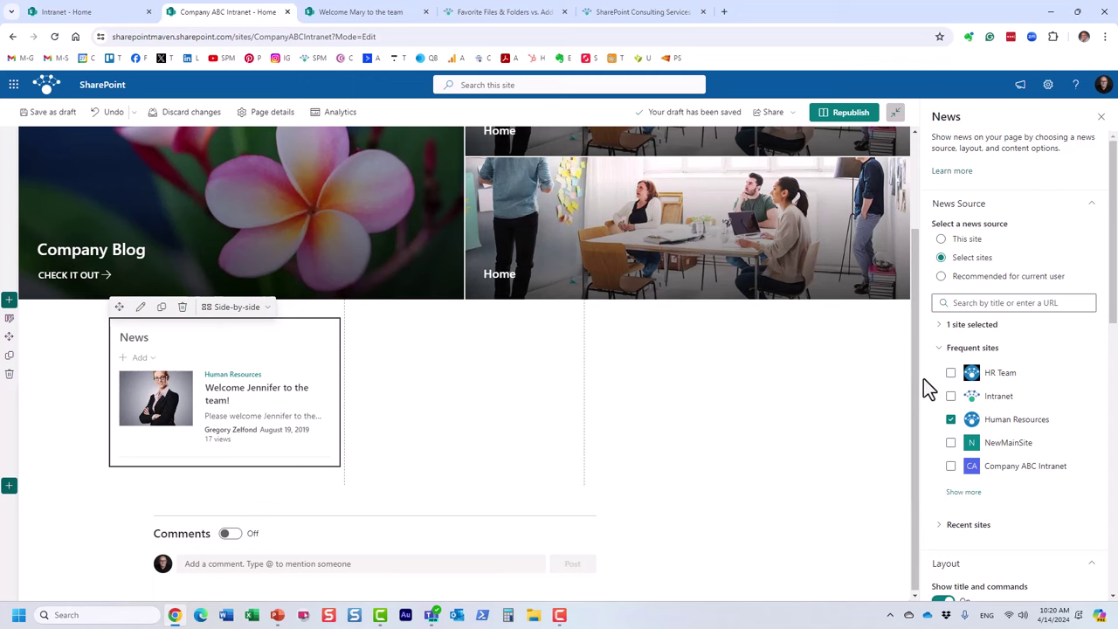
click(950, 467)
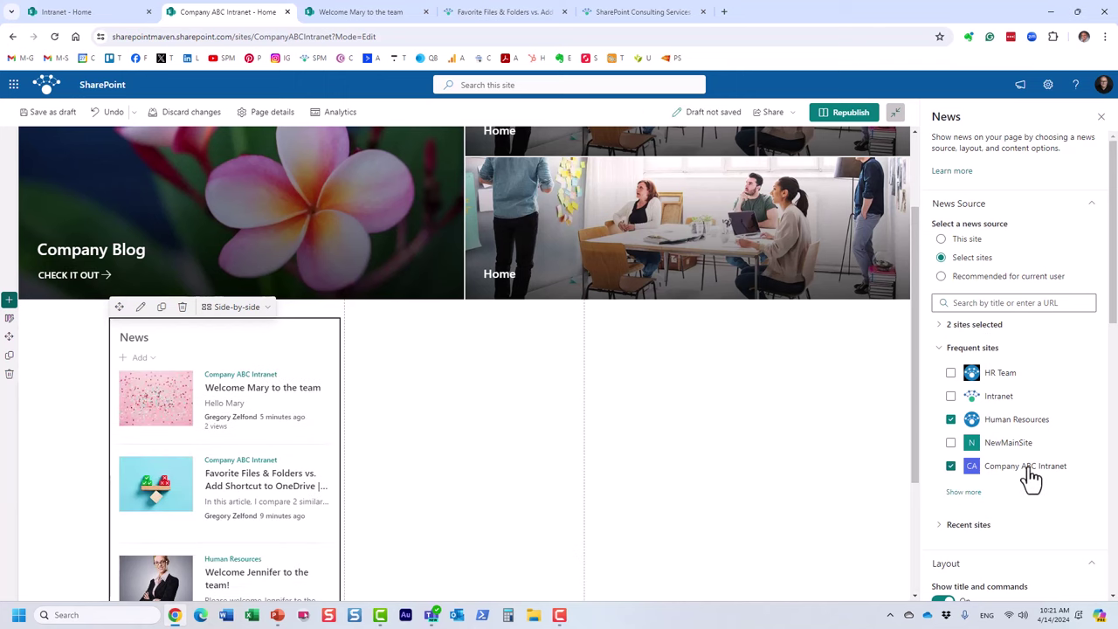
click(952, 420)
click(952, 467)
click(961, 242)
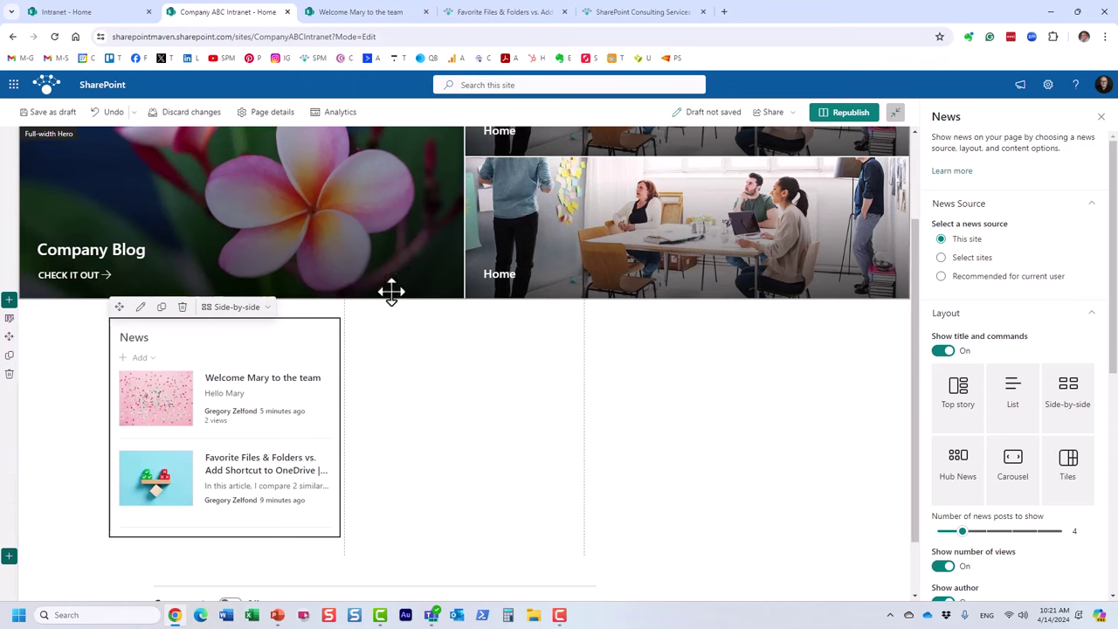
Step: On the Intranet home page, set Company News to pull from all sites in the hub
click(112, 17)
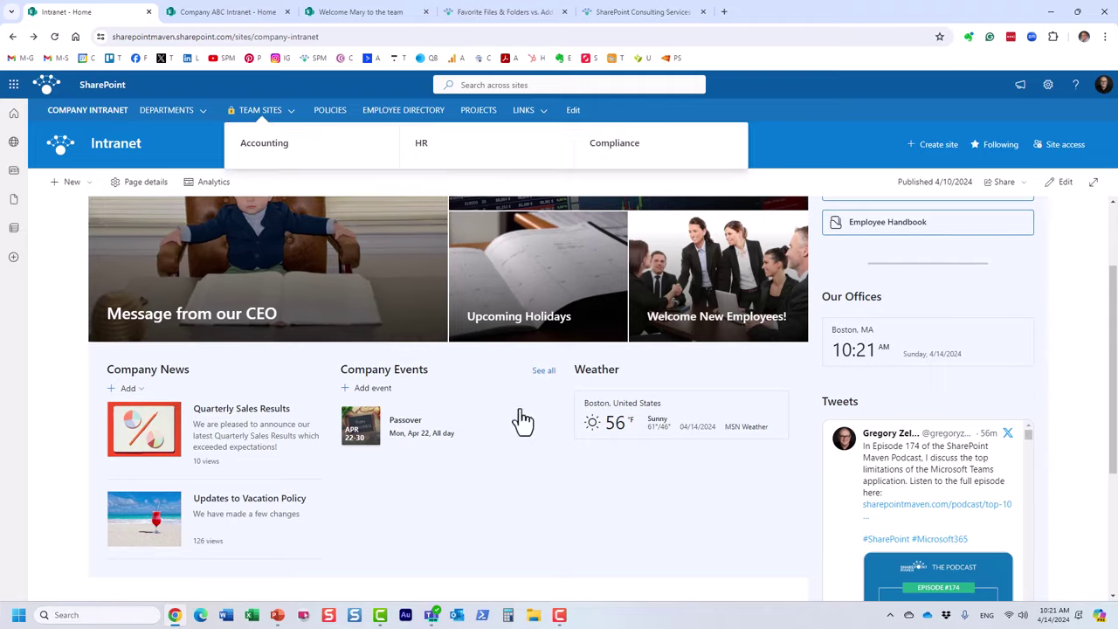
scroll(524, 419, up, 2)
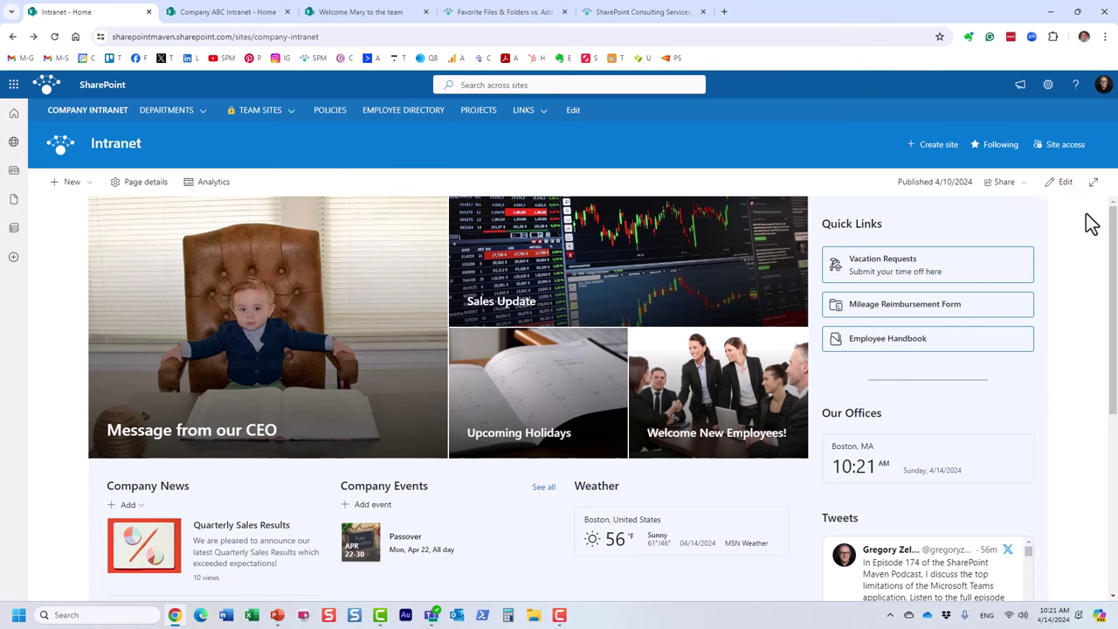
click(1066, 192)
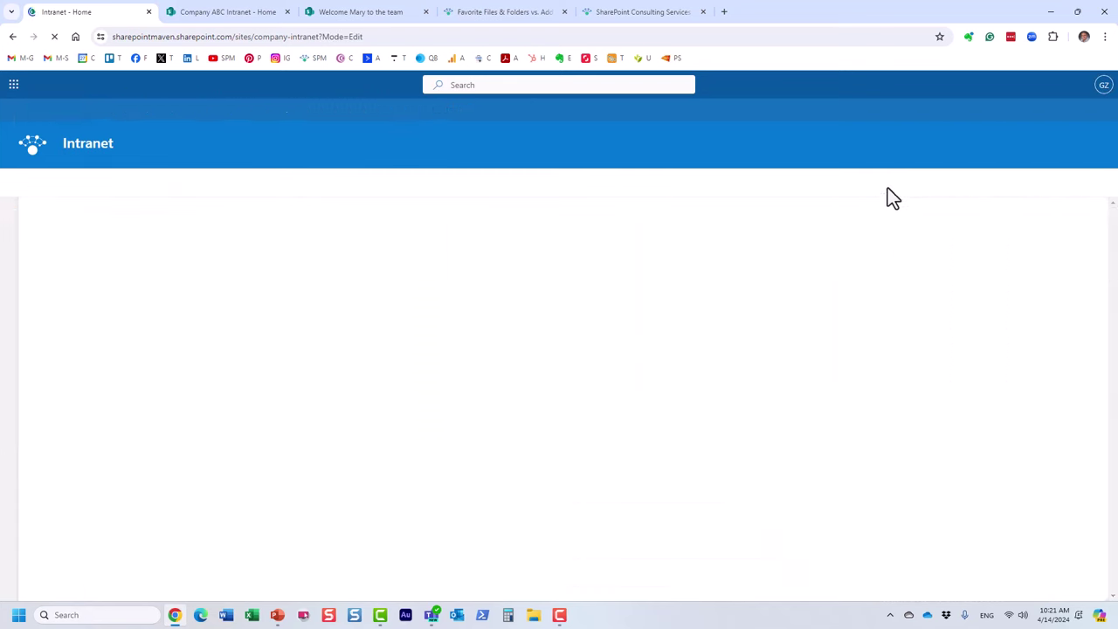
scroll(356, 395, down, 2)
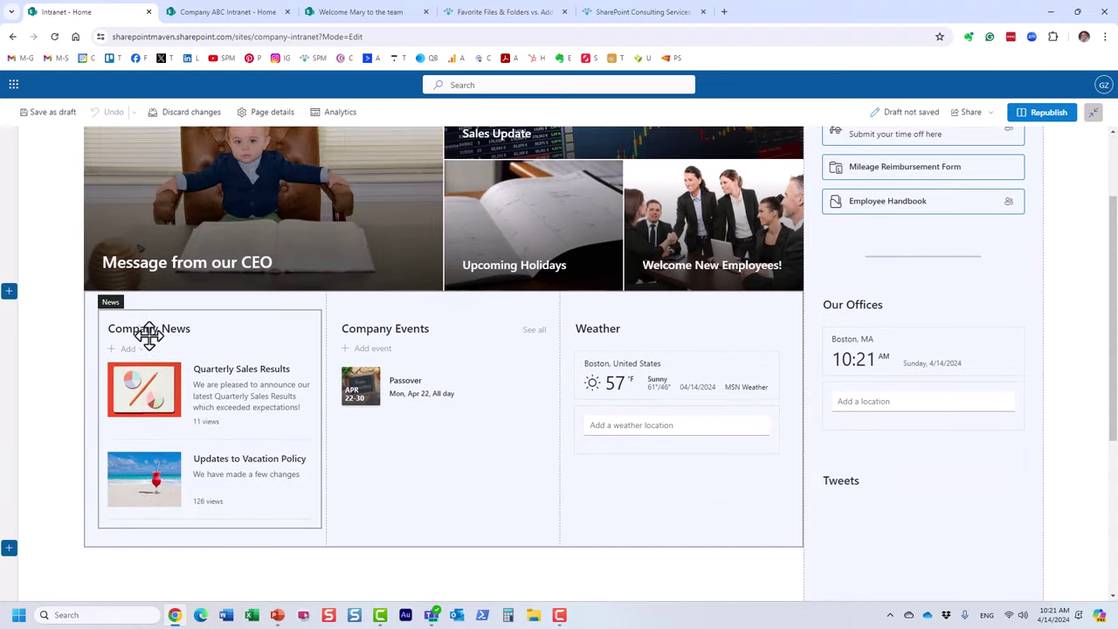
click(147, 332)
click(128, 301)
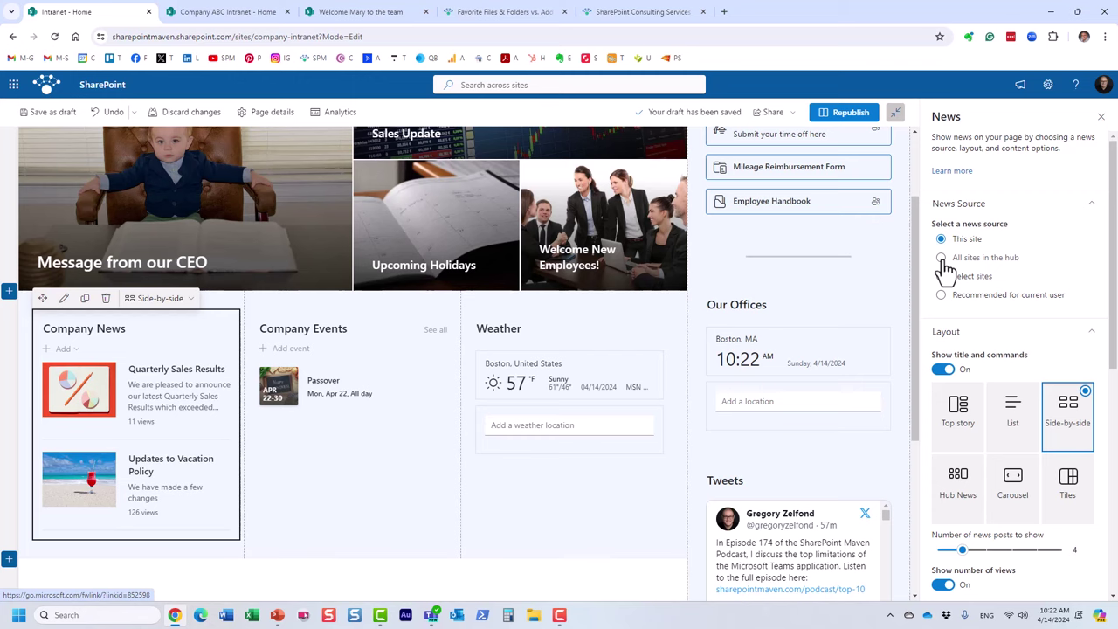
click(941, 257)
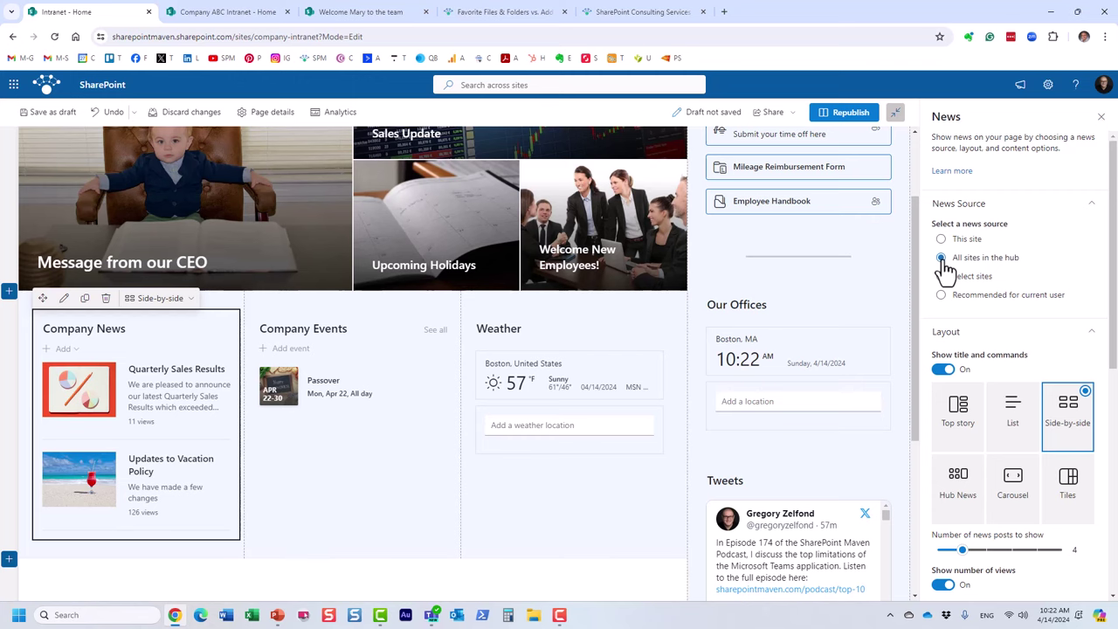
Step: Discard the unsaved page changes and confirm with OK
scroll(188, 440, down, 3)
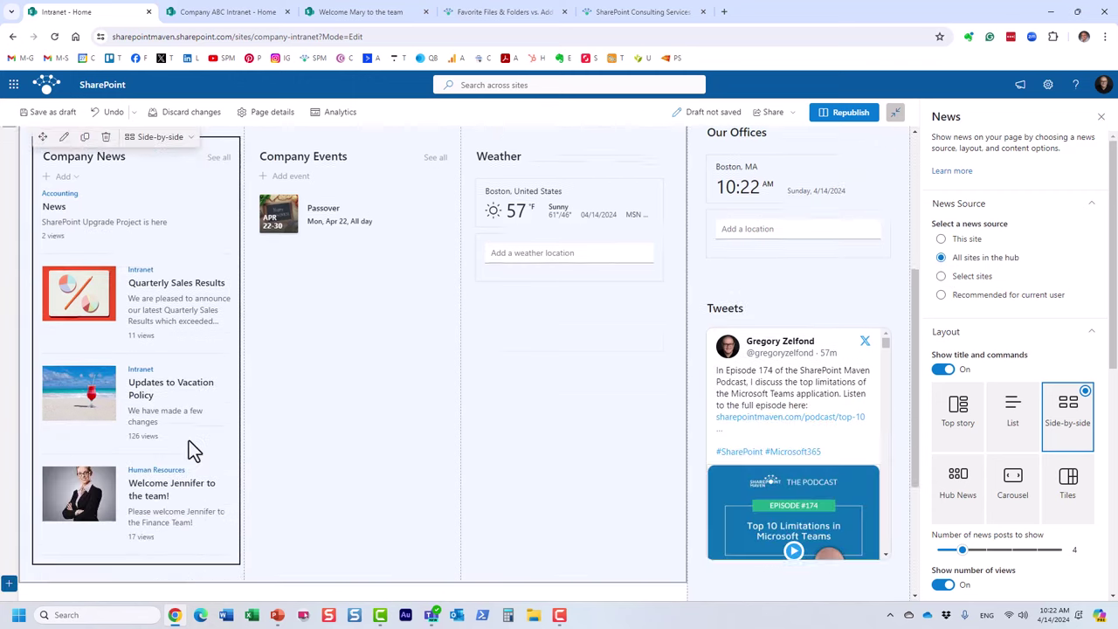
scroll(189, 439, up, 1)
scroll(188, 439, up, 2)
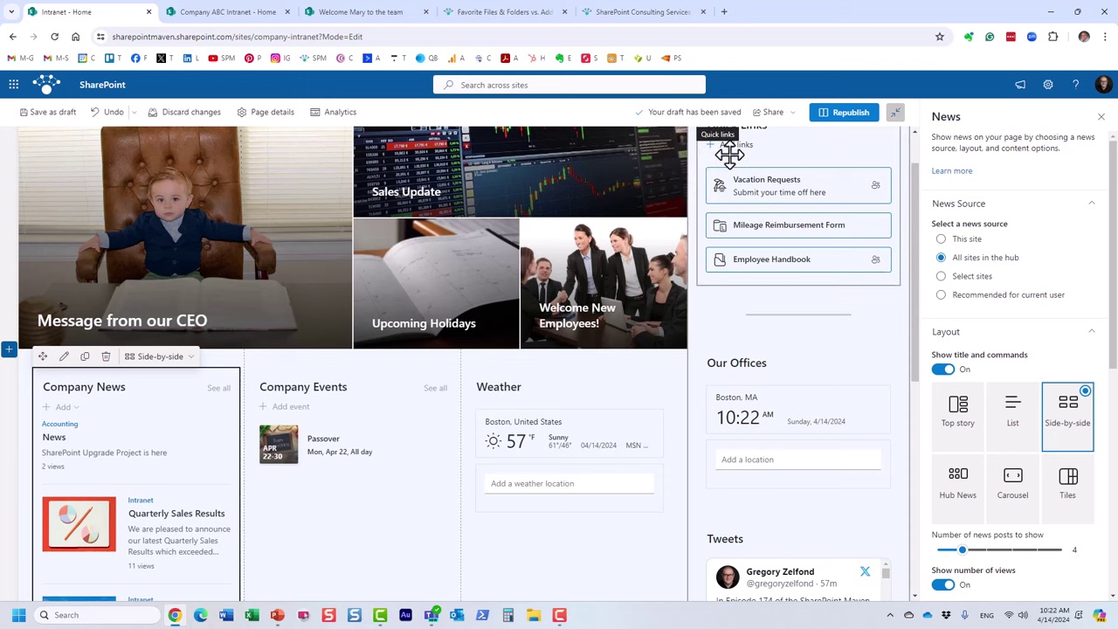
click(183, 115)
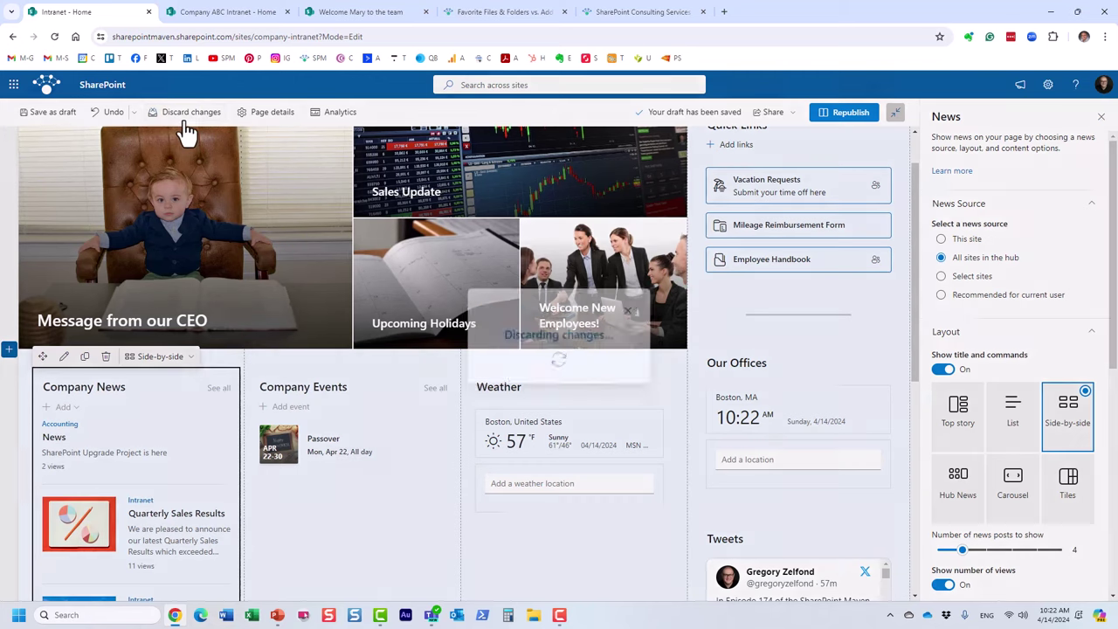
click(565, 364)
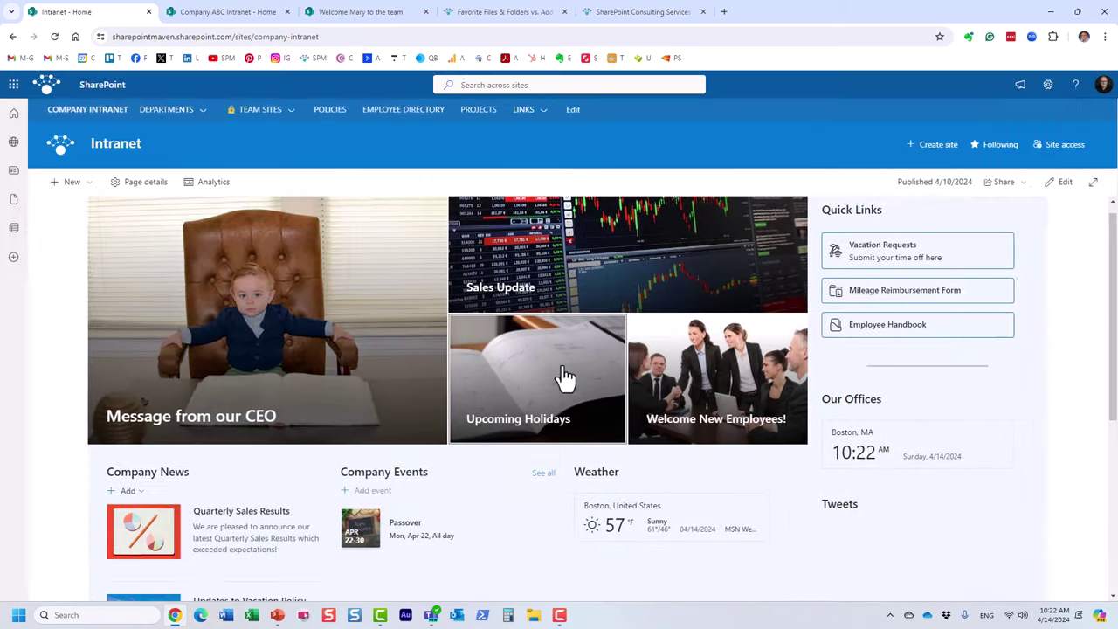
click(210, 16)
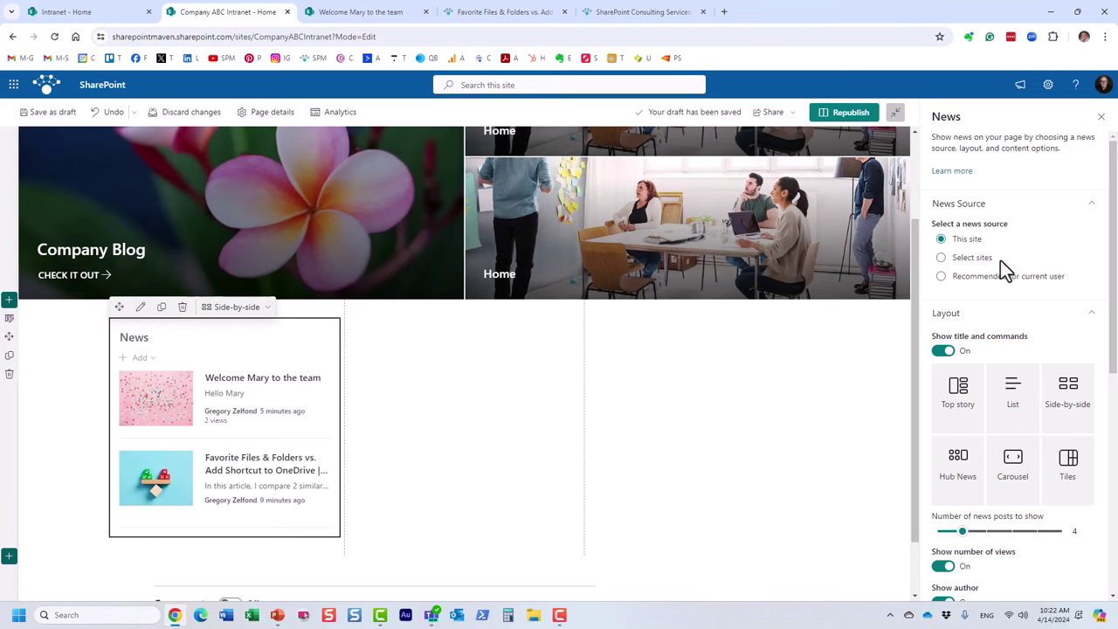
scroll(1029, 317, down, 3)
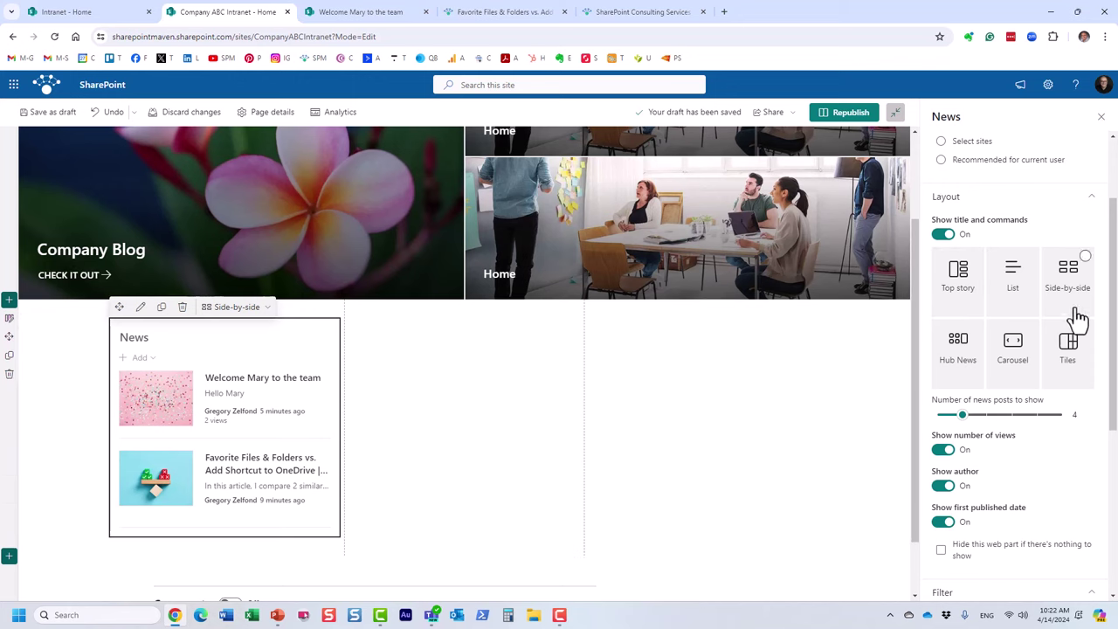
click(961, 293)
click(1014, 301)
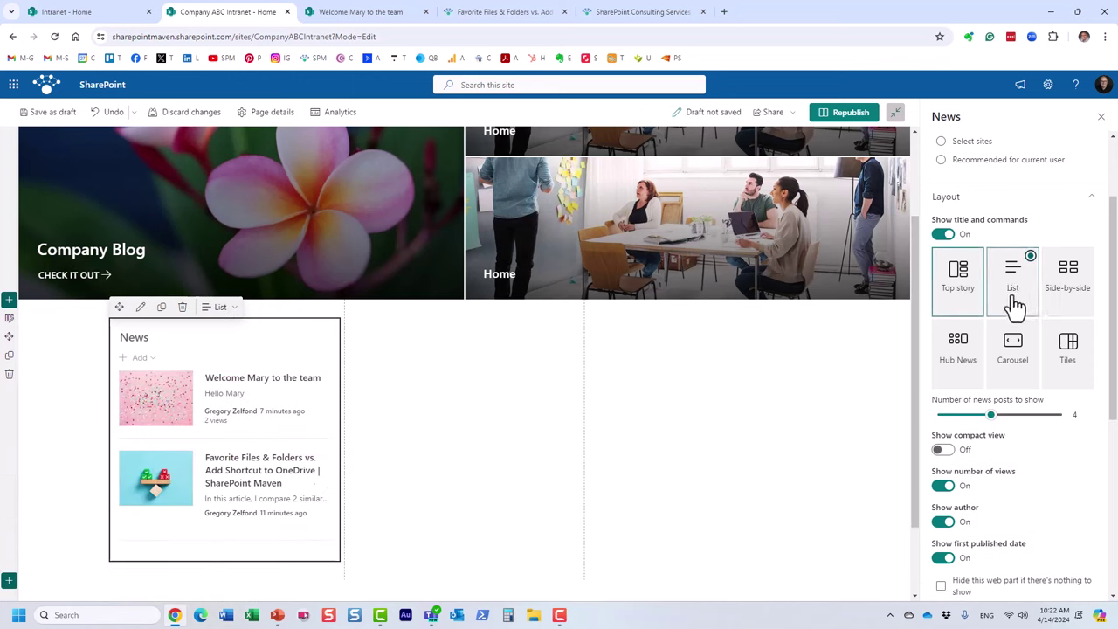
click(1065, 298)
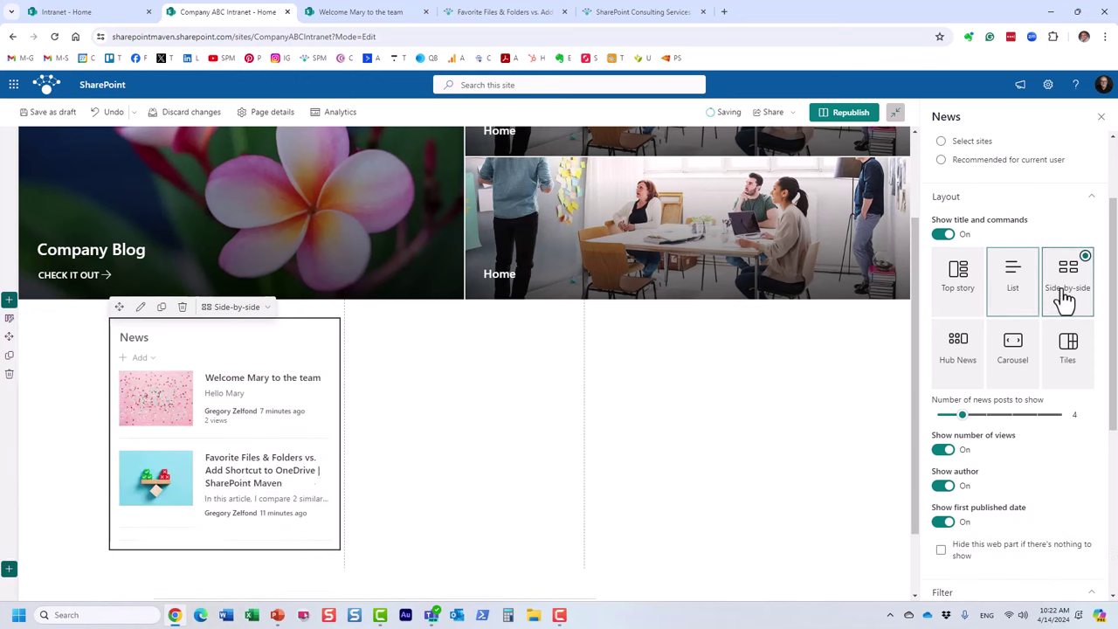
click(1069, 360)
click(1018, 366)
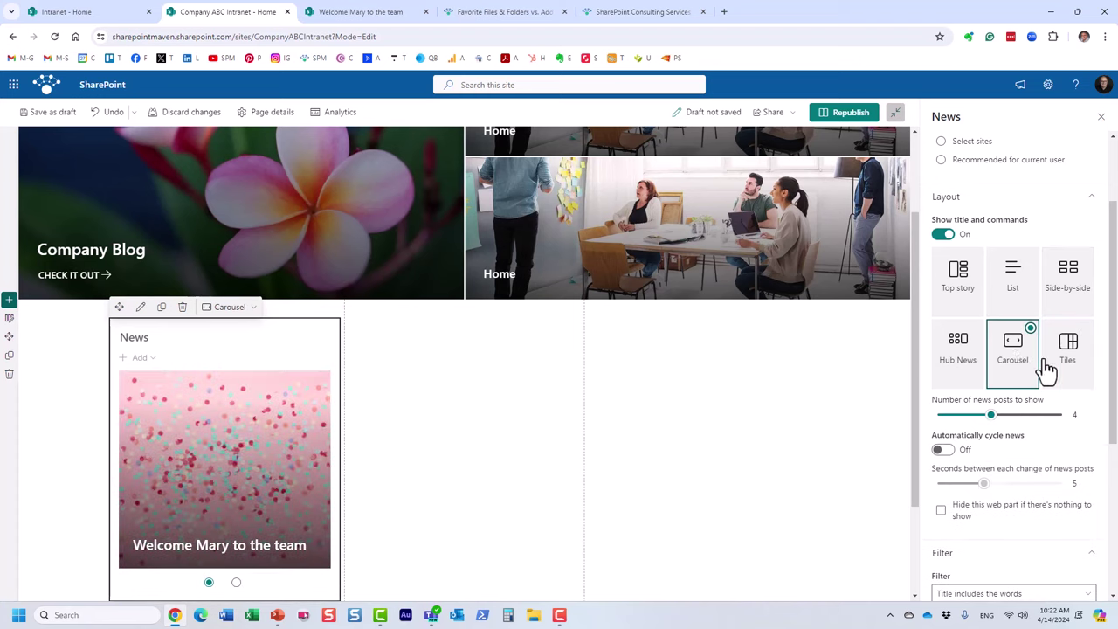
click(1002, 299)
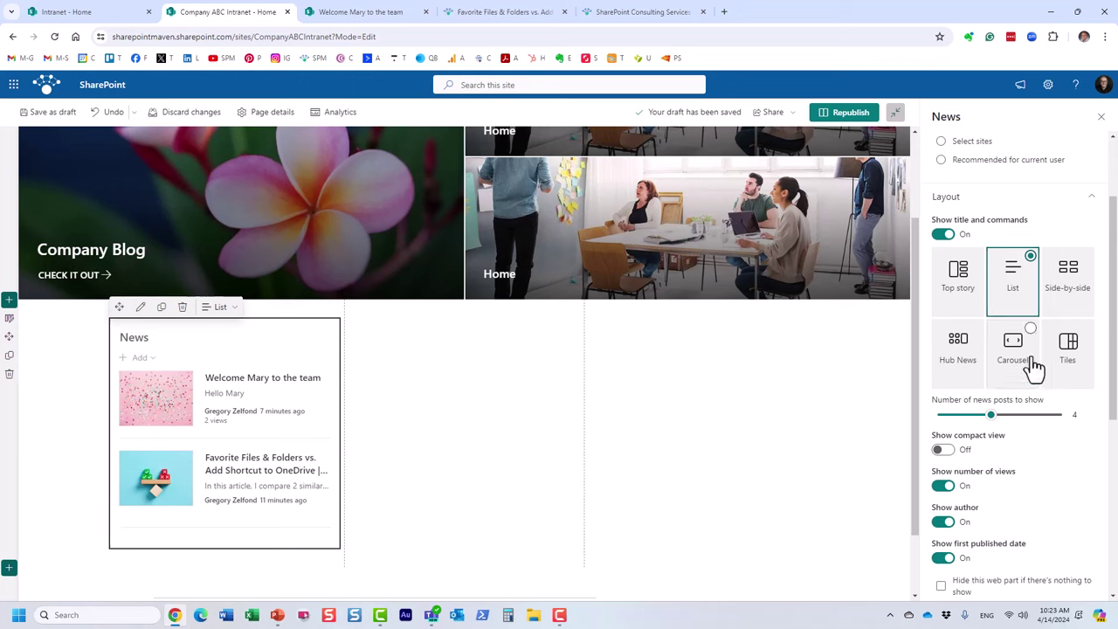
scroll(1007, 432, down, 1)
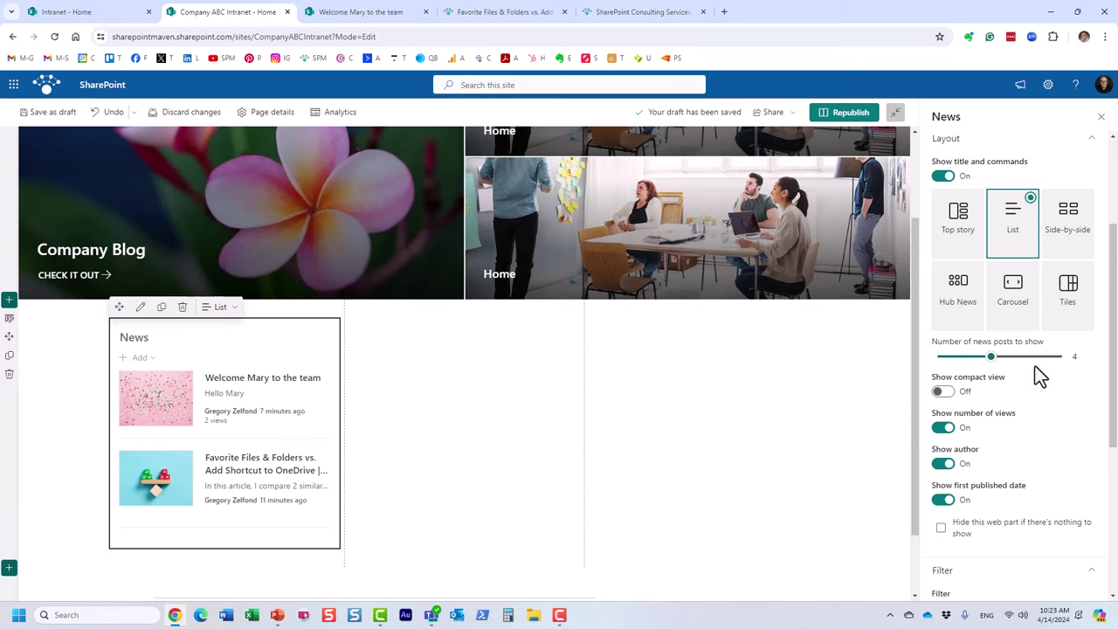
mouse_move(992, 357)
mouse_down()
mouse_move(1027, 359)
mouse_move(956, 358)
mouse_move(993, 358)
mouse_up()
scroll(1001, 444, down, 3)
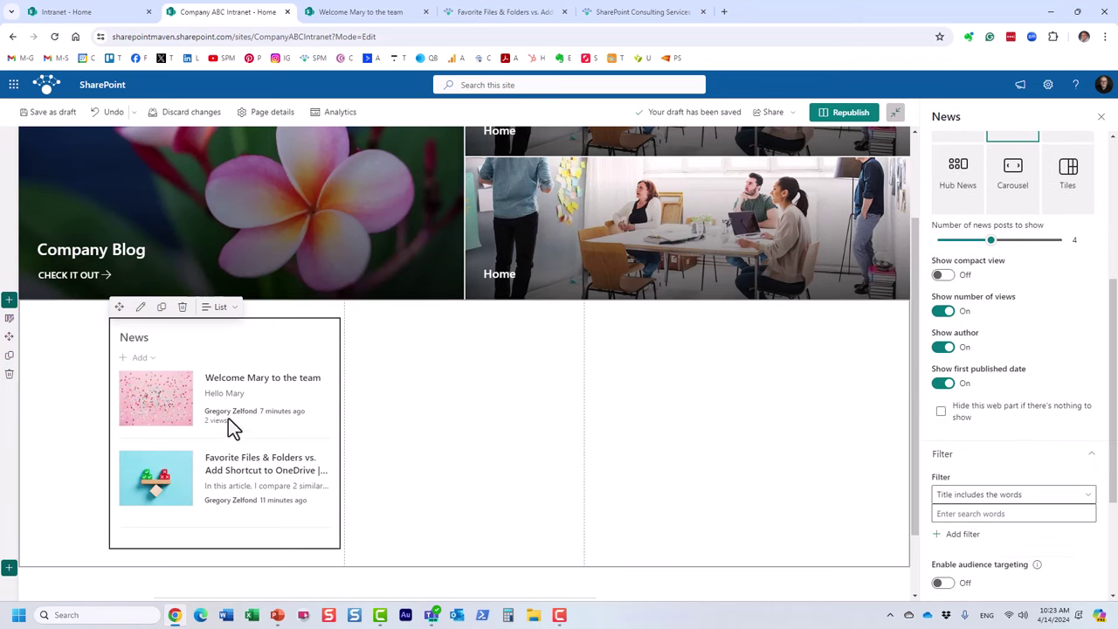
click(947, 348)
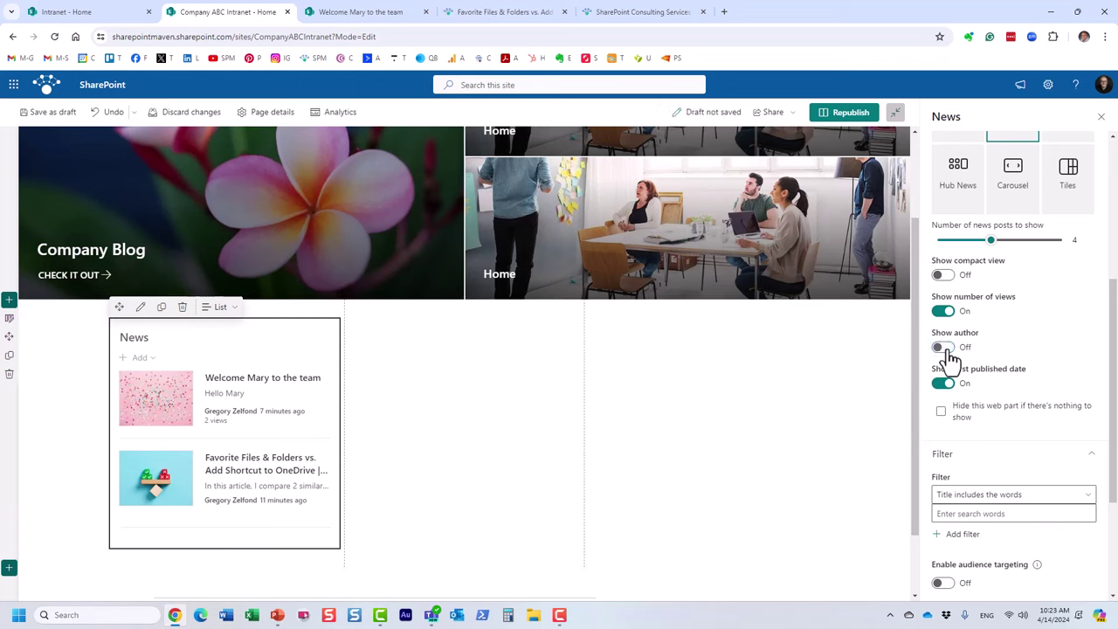
click(945, 349)
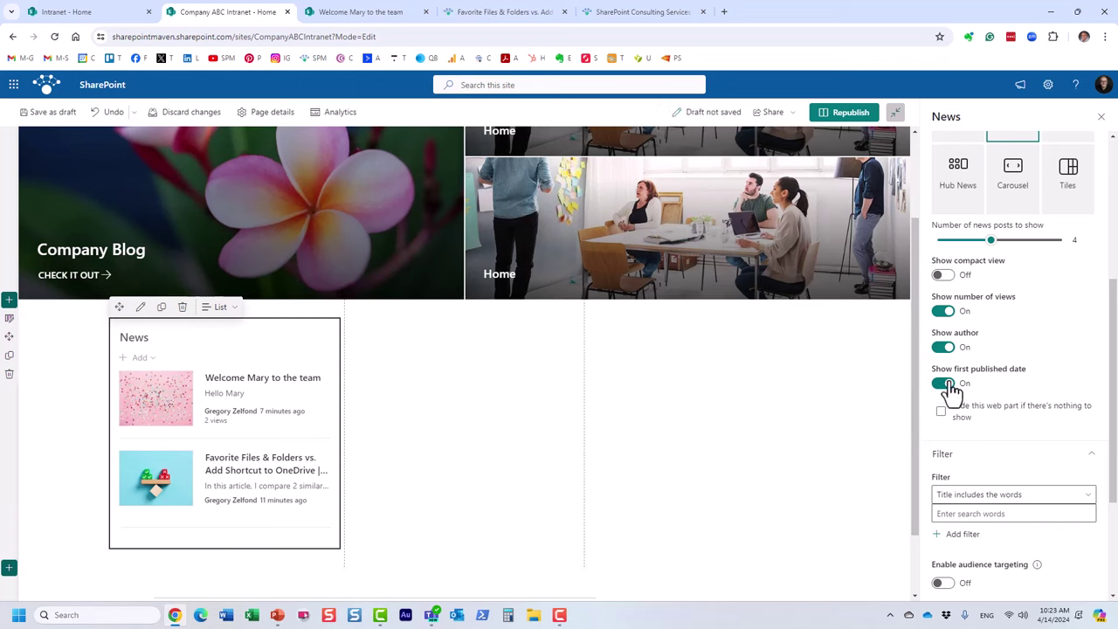
click(947, 384)
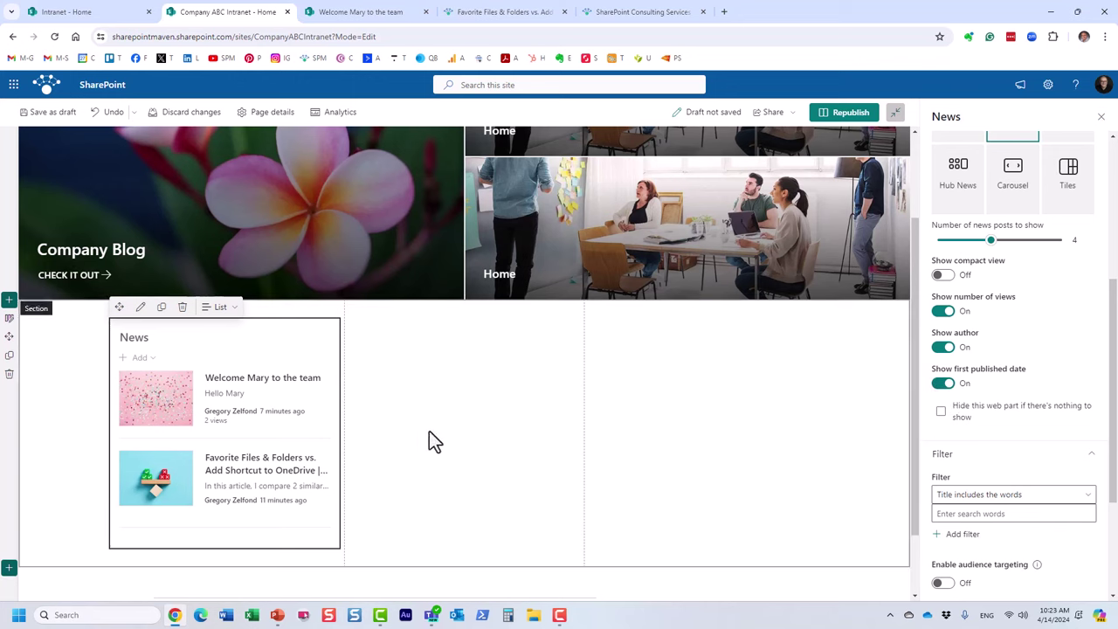
scroll(1034, 408, up, 2)
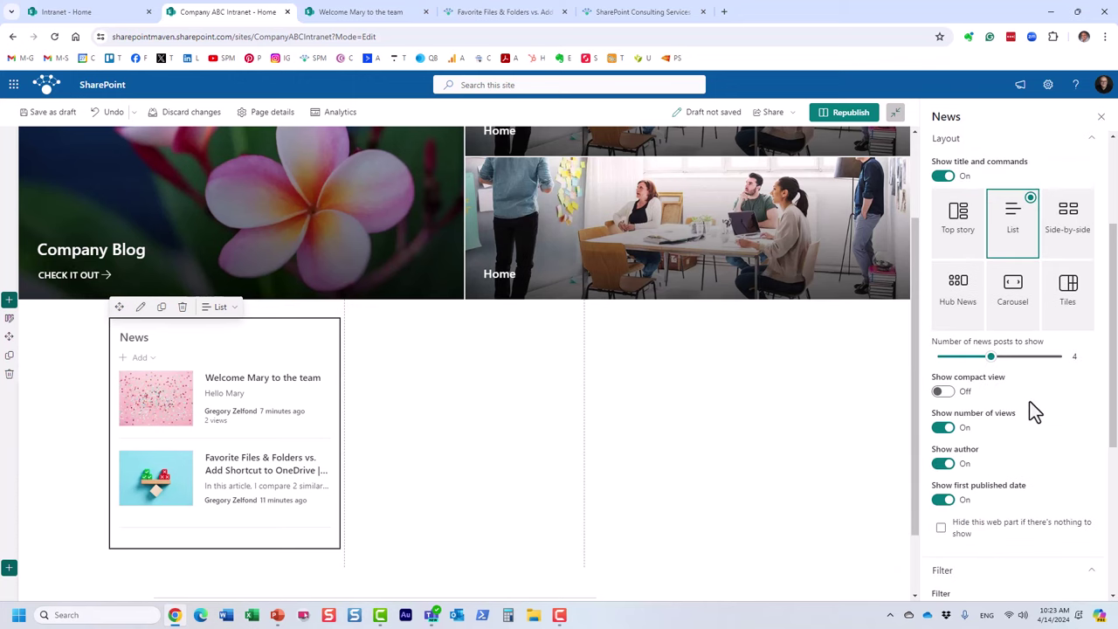
click(1015, 354)
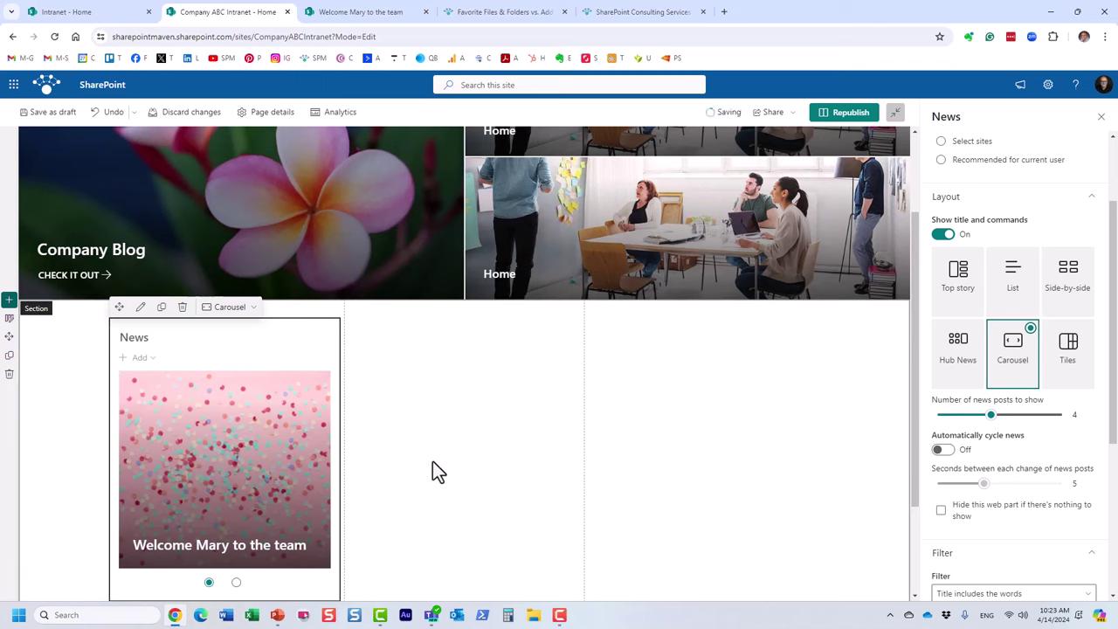
scroll(1003, 445, down, 1)
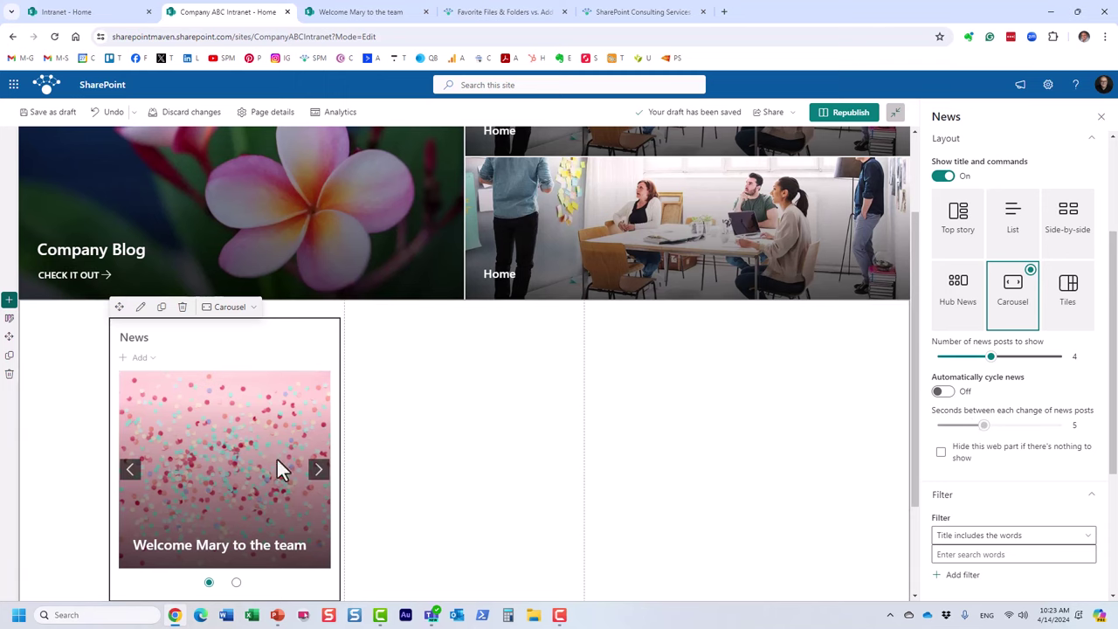
click(945, 394)
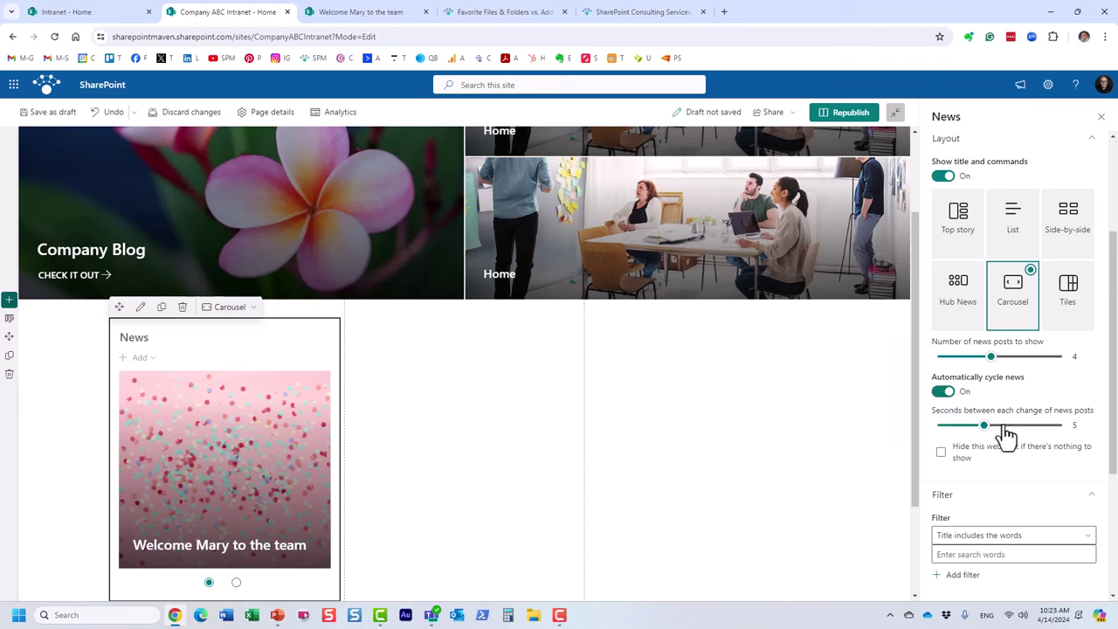
drag(987, 427, 972, 426)
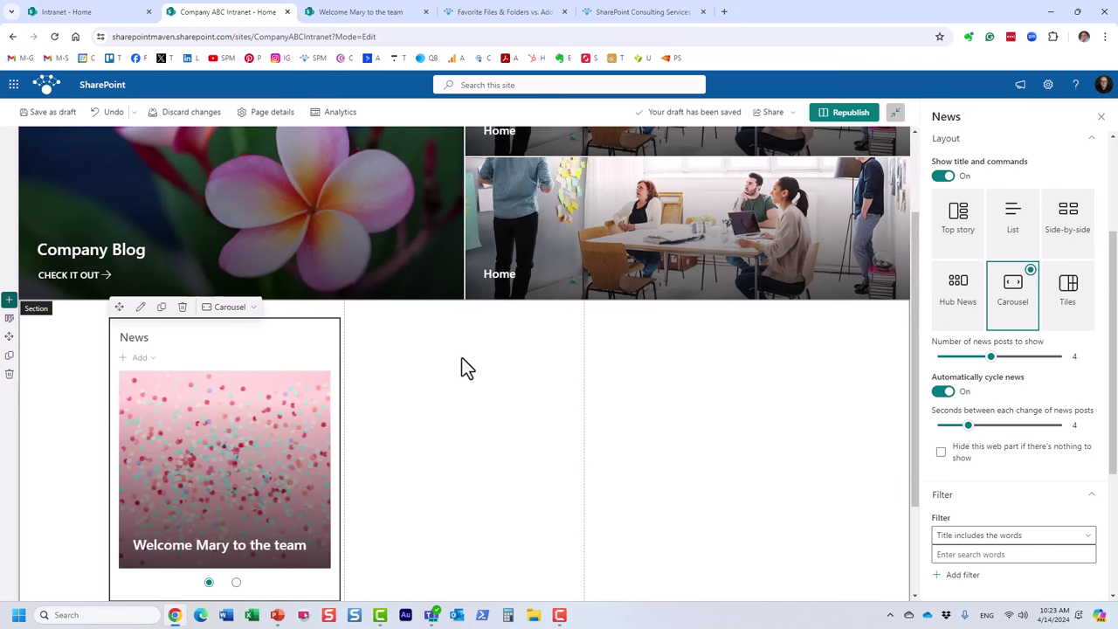
click(1020, 231)
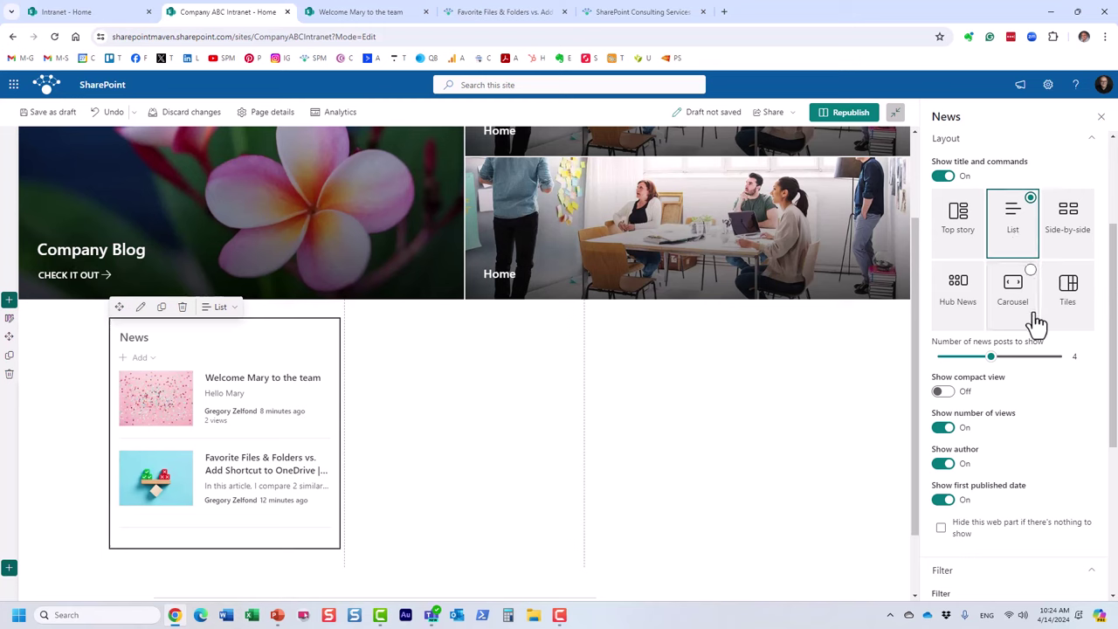
scroll(1004, 354, down, 2)
scroll(1003, 357, down, 1)
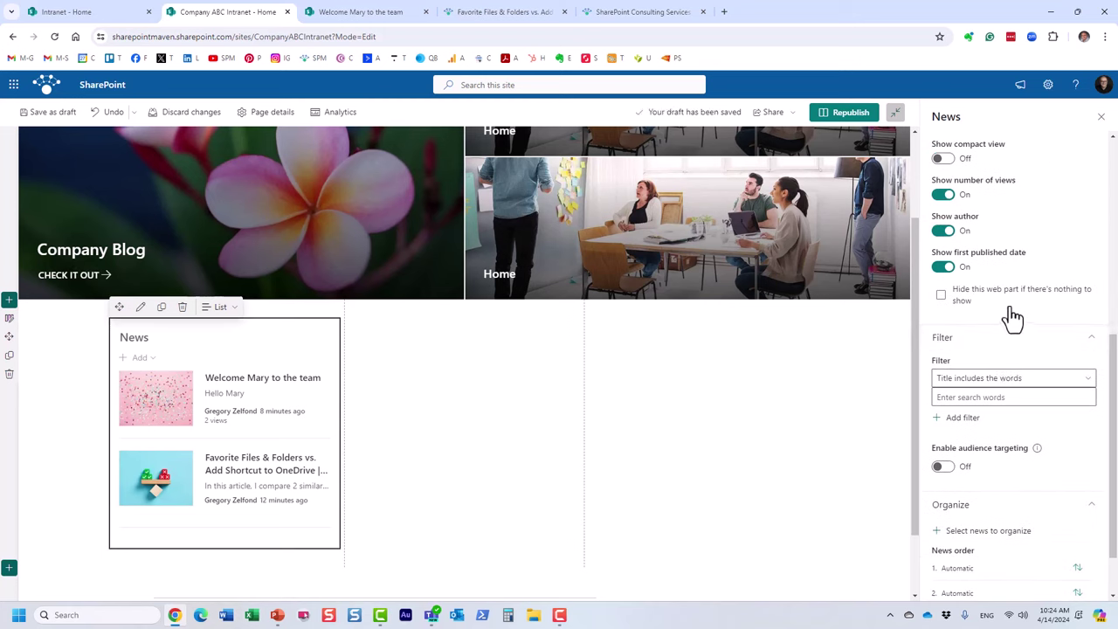
scroll(1012, 319, down, 1)
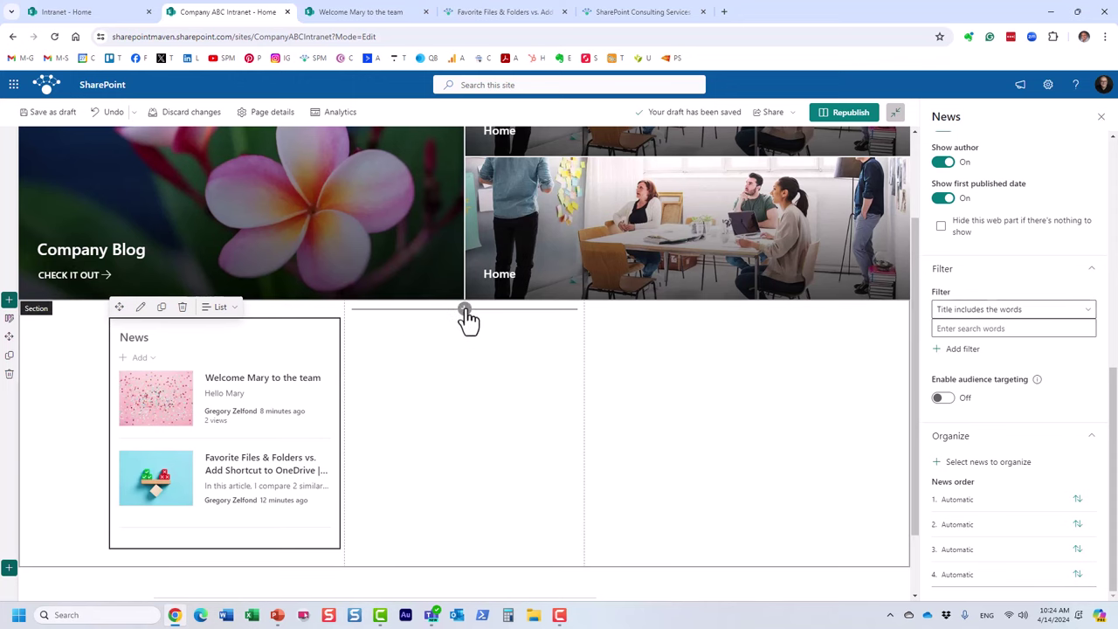
click(464, 310)
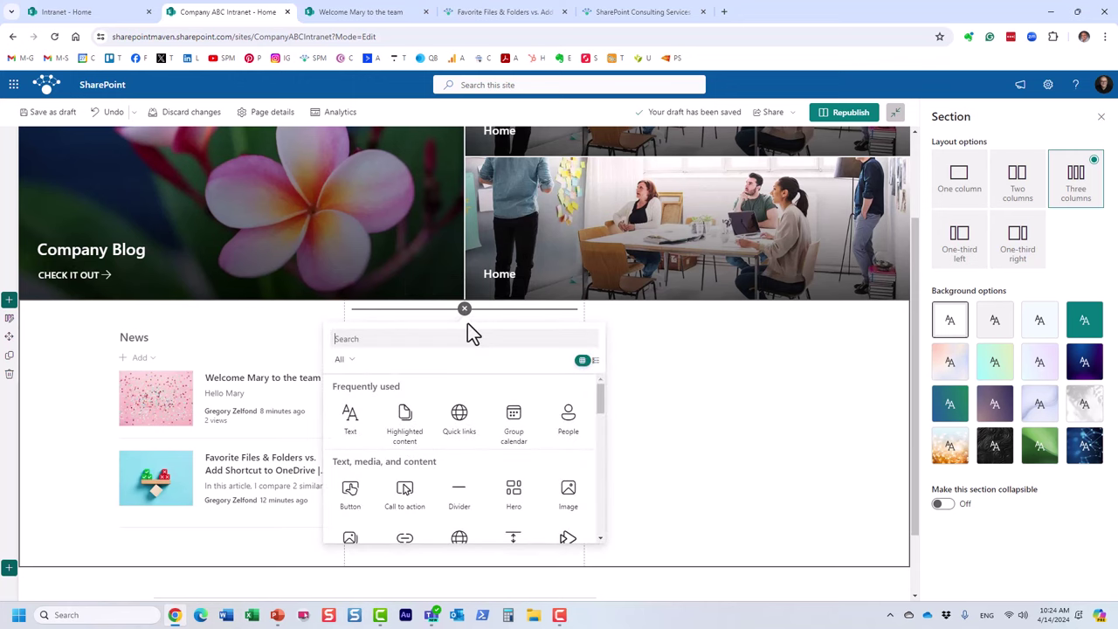
text(news)
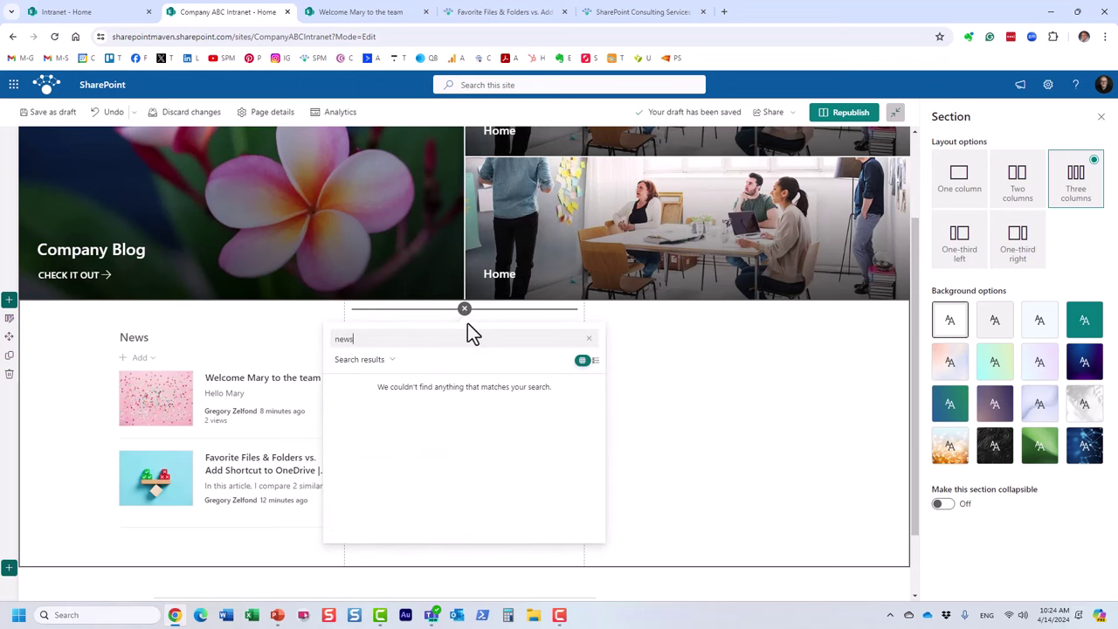
click(397, 438)
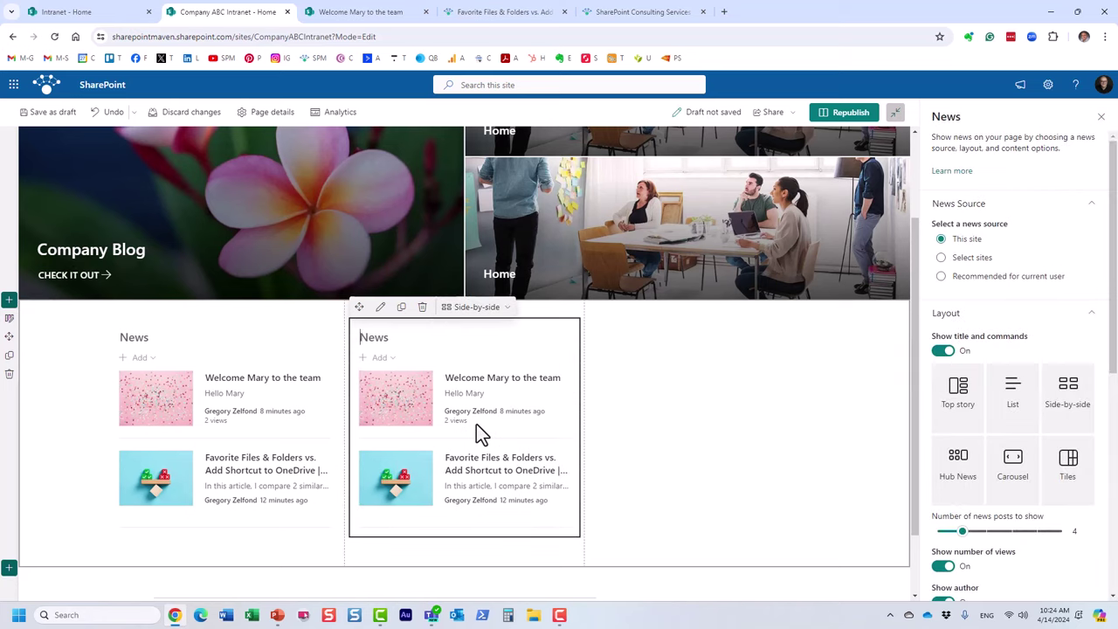
click(218, 347)
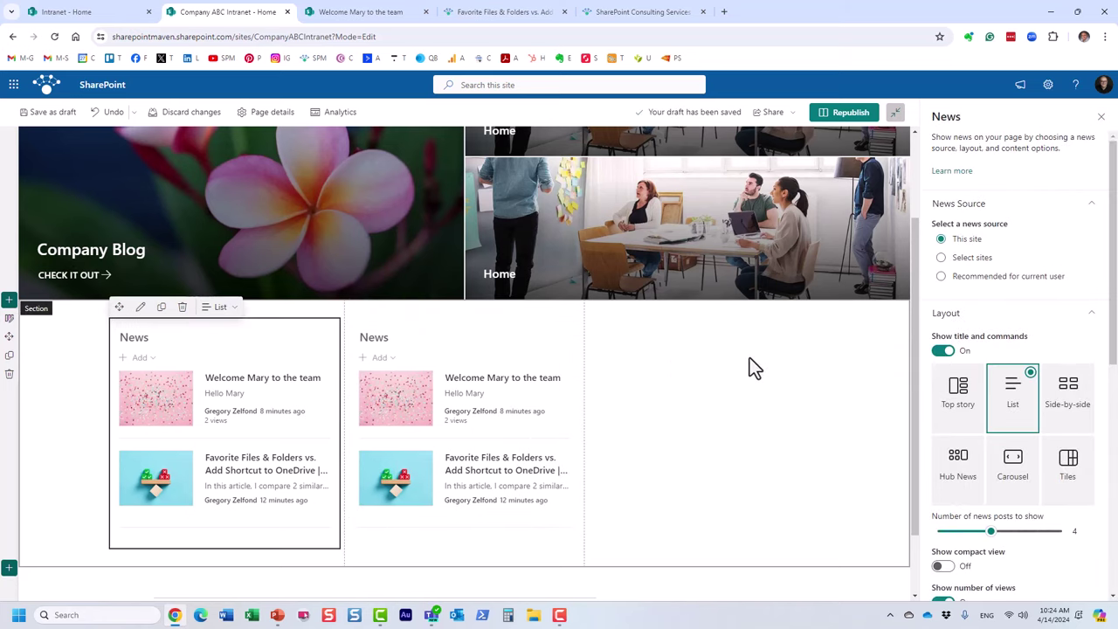
scroll(980, 459, down, 5)
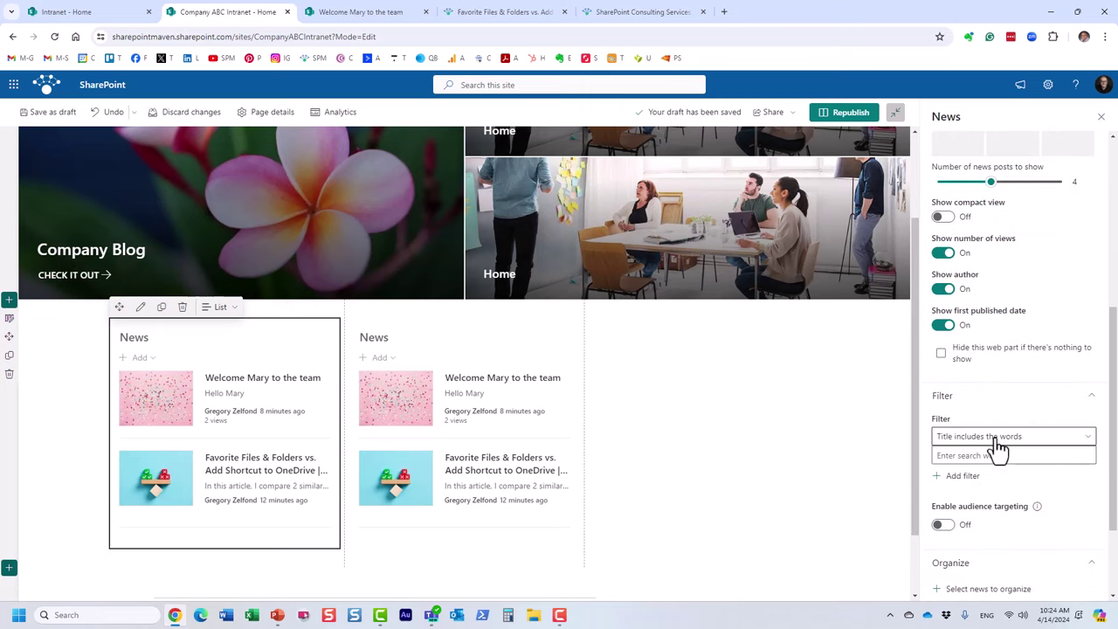
click(1008, 439)
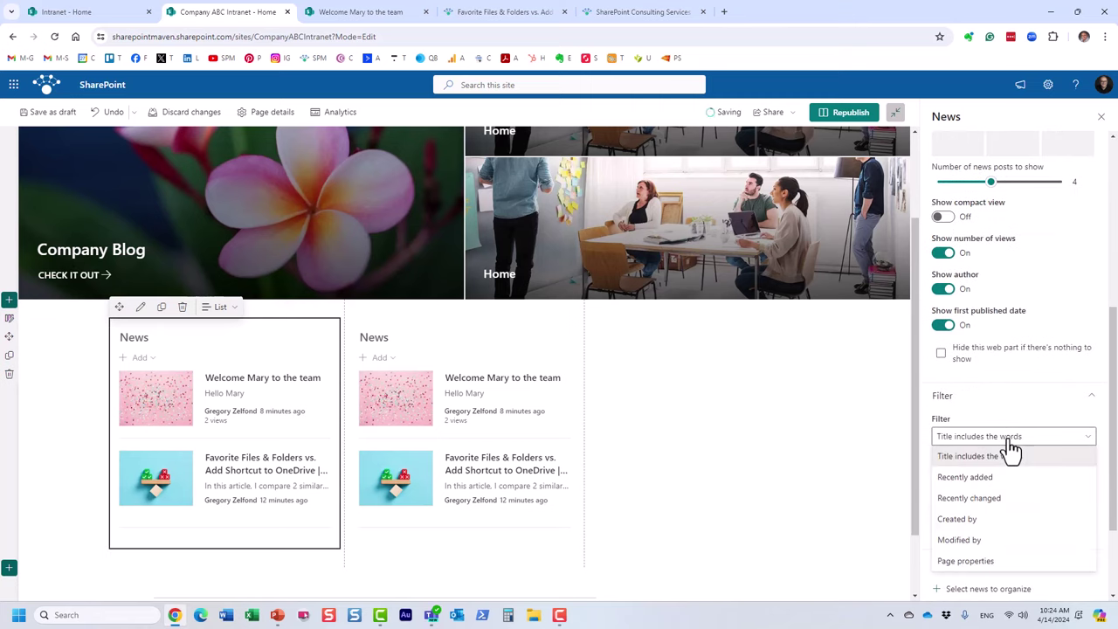
click(471, 350)
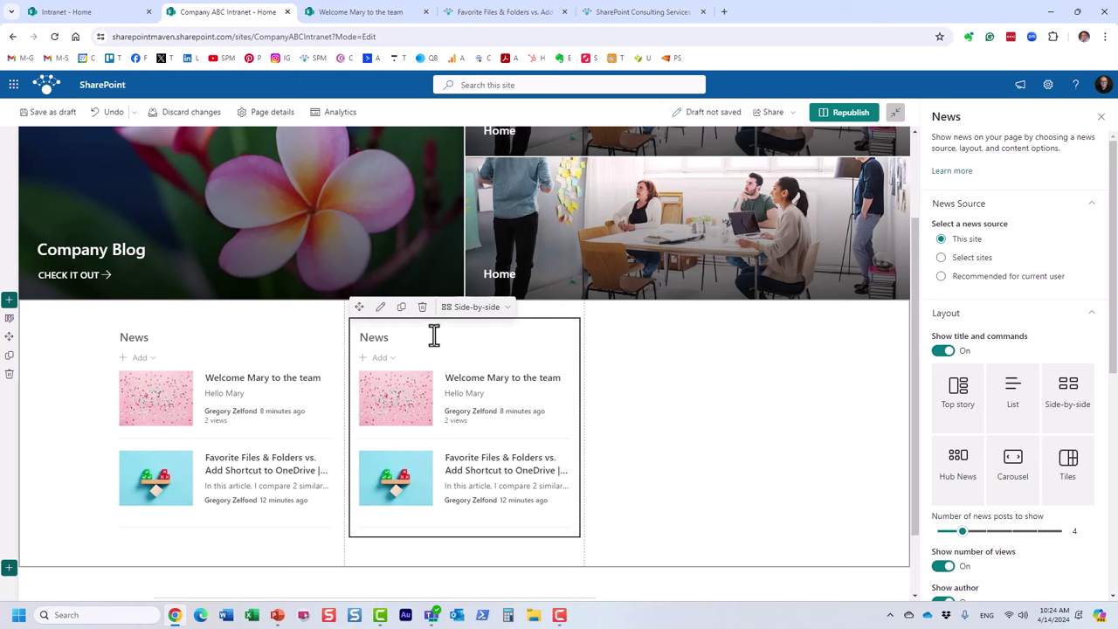
click(182, 349)
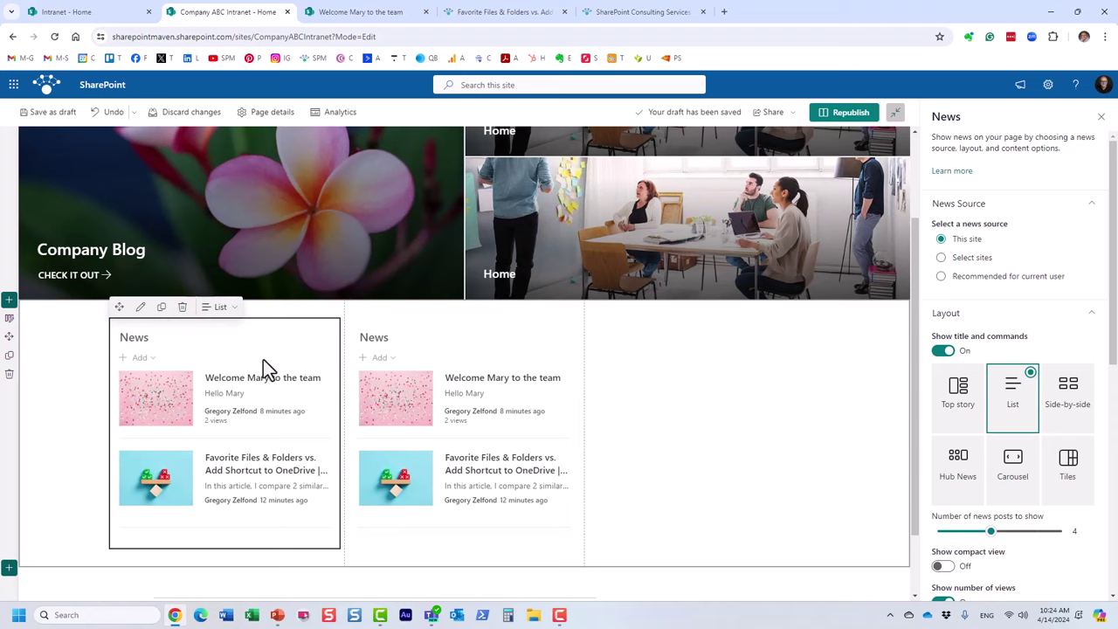
scroll(263, 359, down, 1)
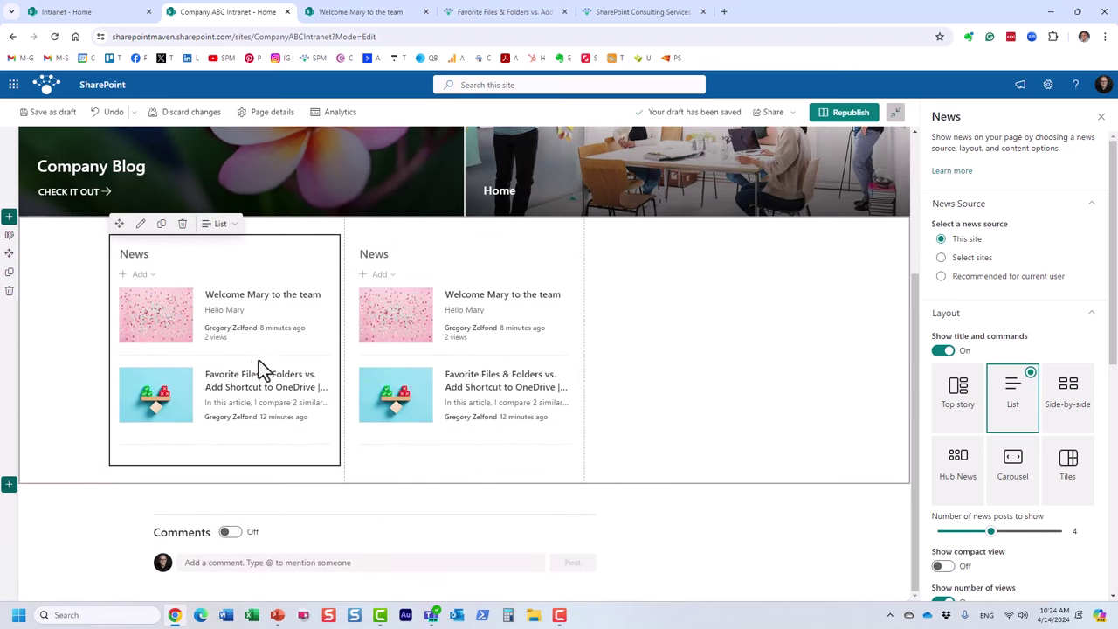
scroll(981, 407, down, 1)
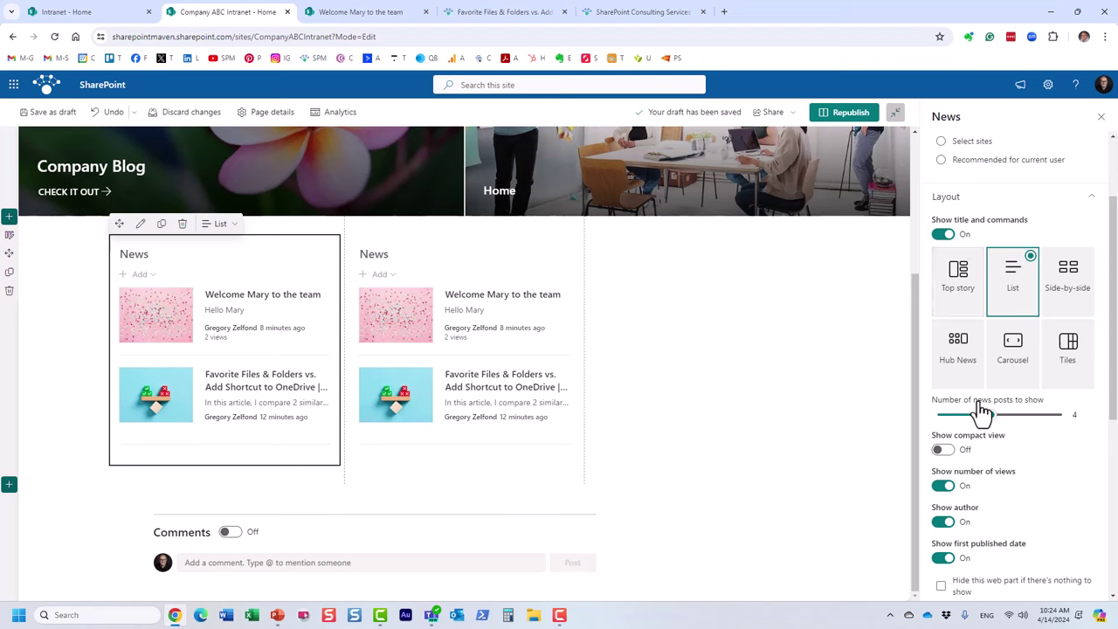
scroll(979, 404, down, 2)
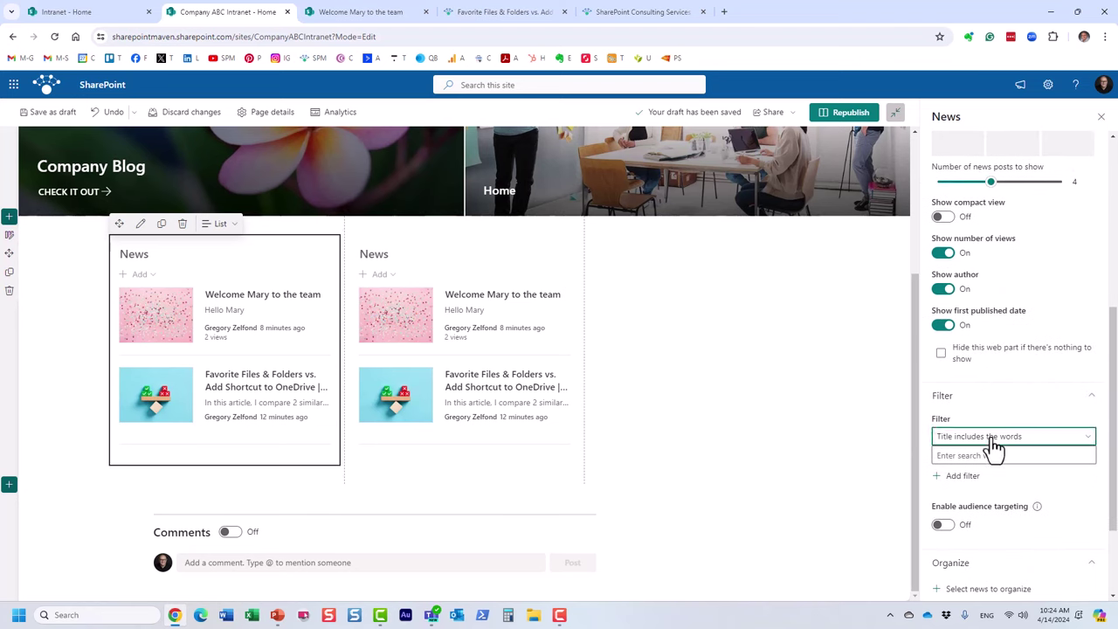
click(994, 437)
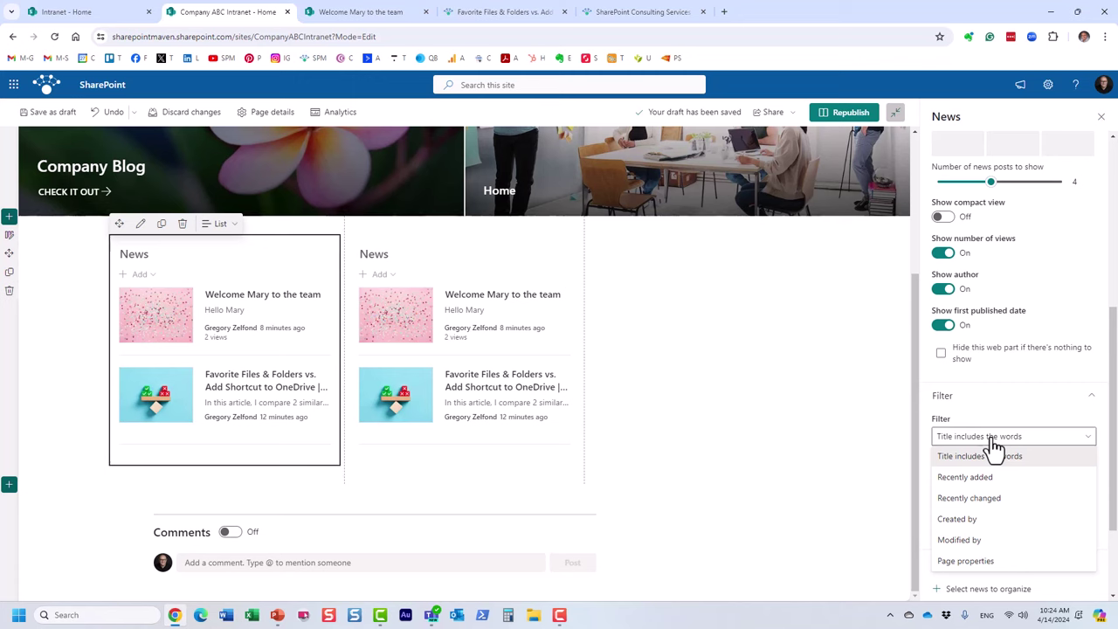
click(427, 266)
click(421, 224)
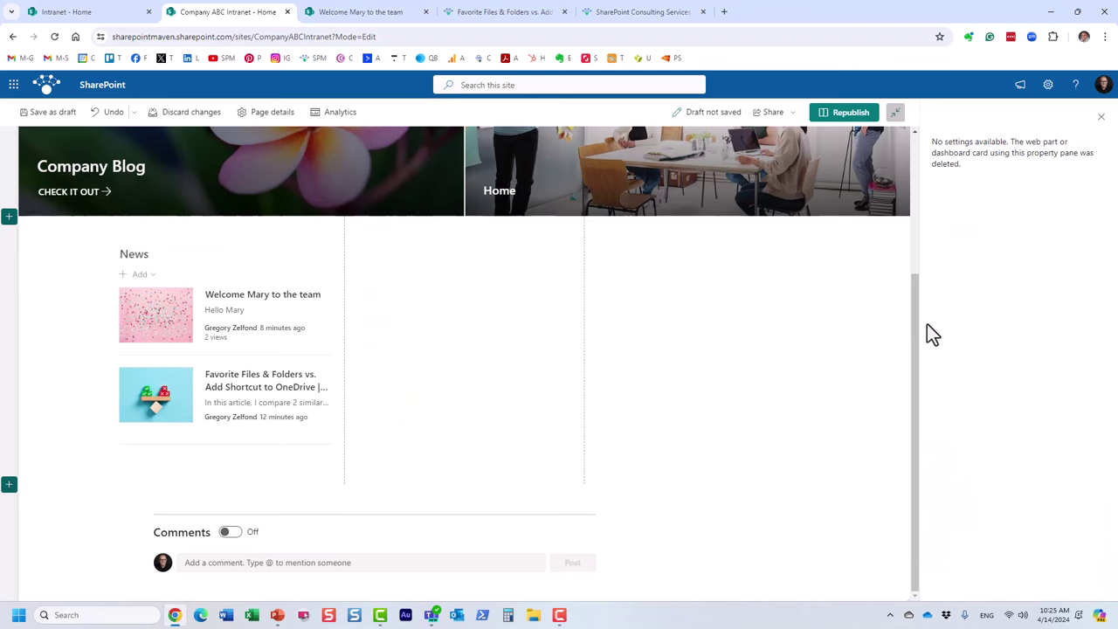
click(181, 255)
Step: Switch Enable audience targeting to On in the News property pane
scroll(1039, 411, down, 10)
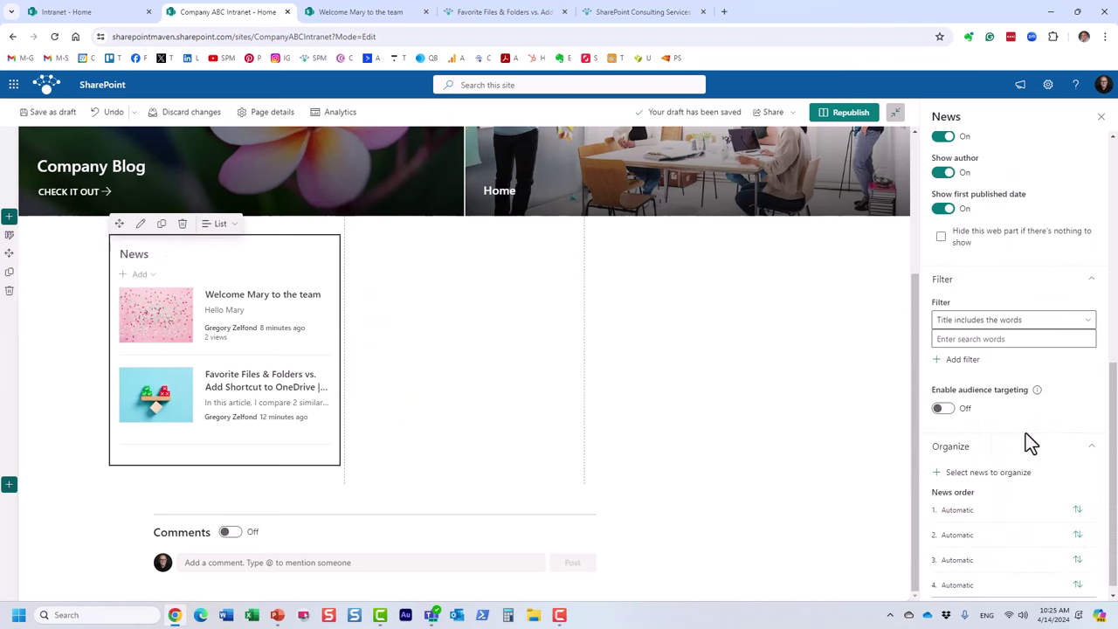
click(950, 414)
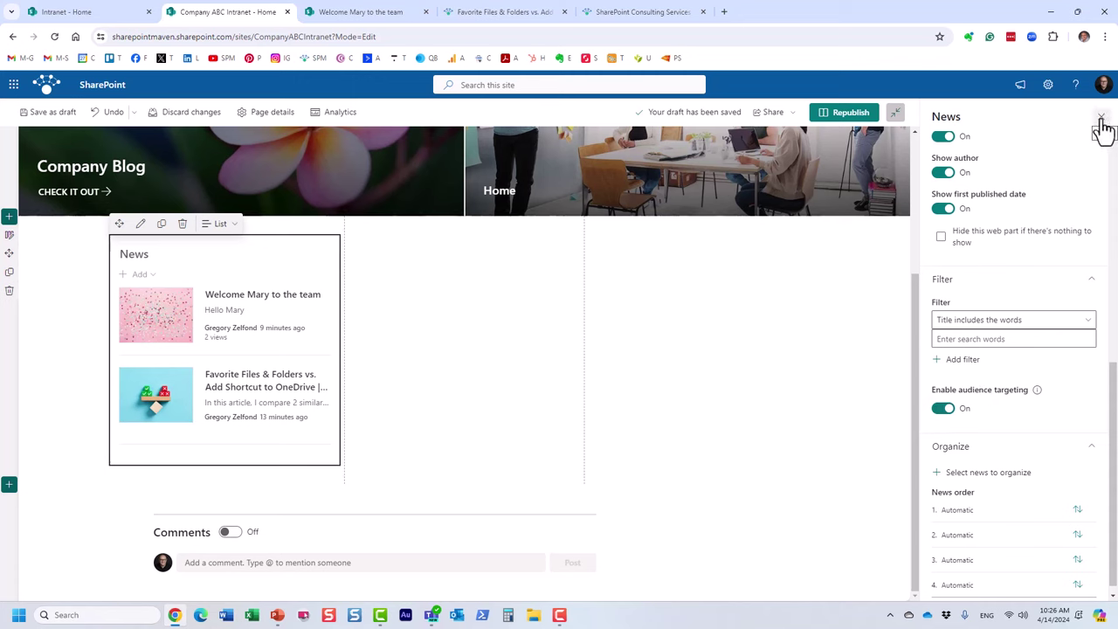
Step: Republish the home page and open the Welcome Mary to the team news post
click(848, 123)
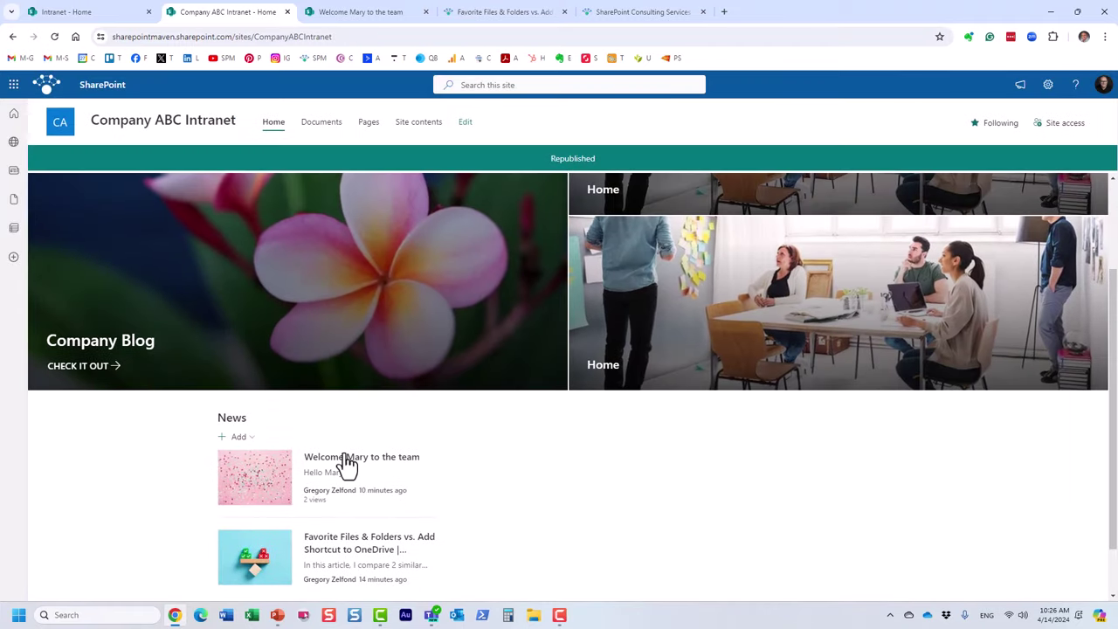
click(347, 462)
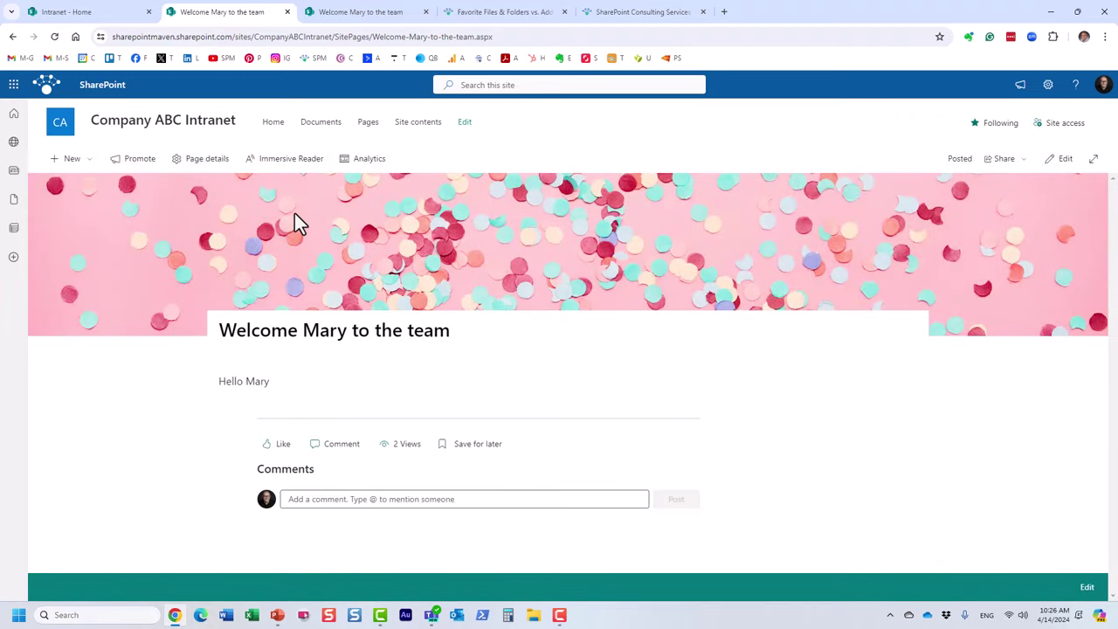
click(1065, 160)
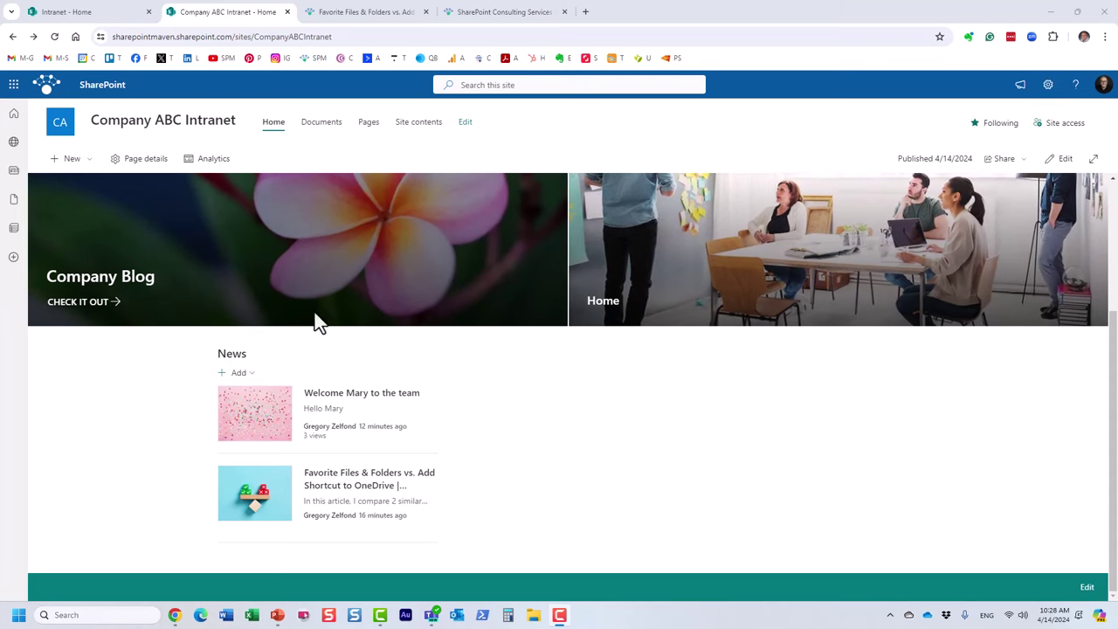
click(315, 404)
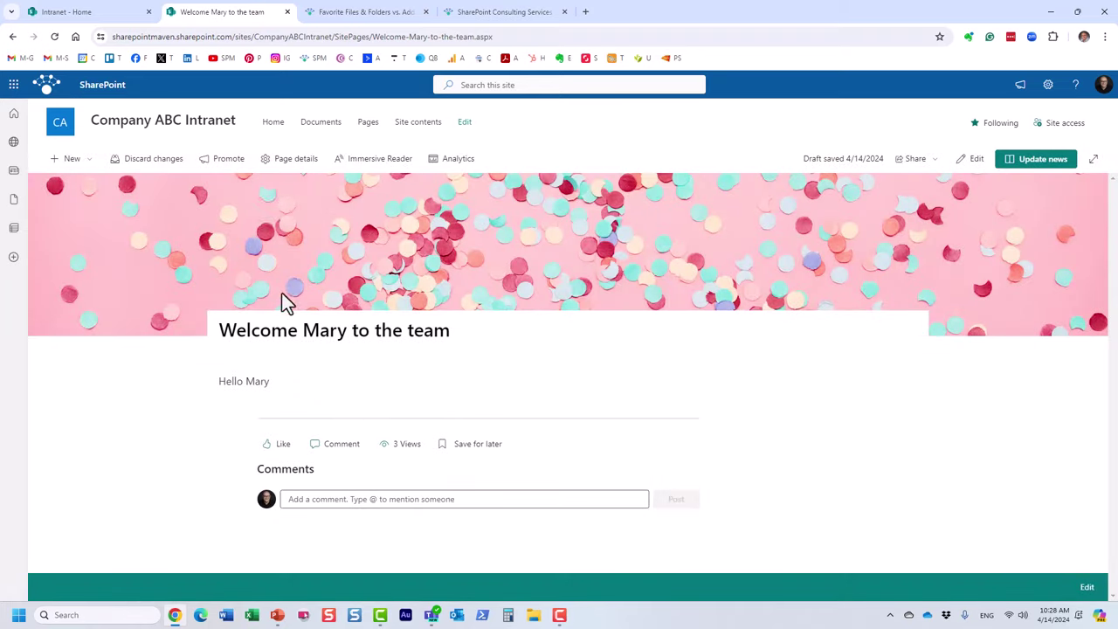
Step: Go back to the home page, open and close Settings, and scroll to News
click(12, 37)
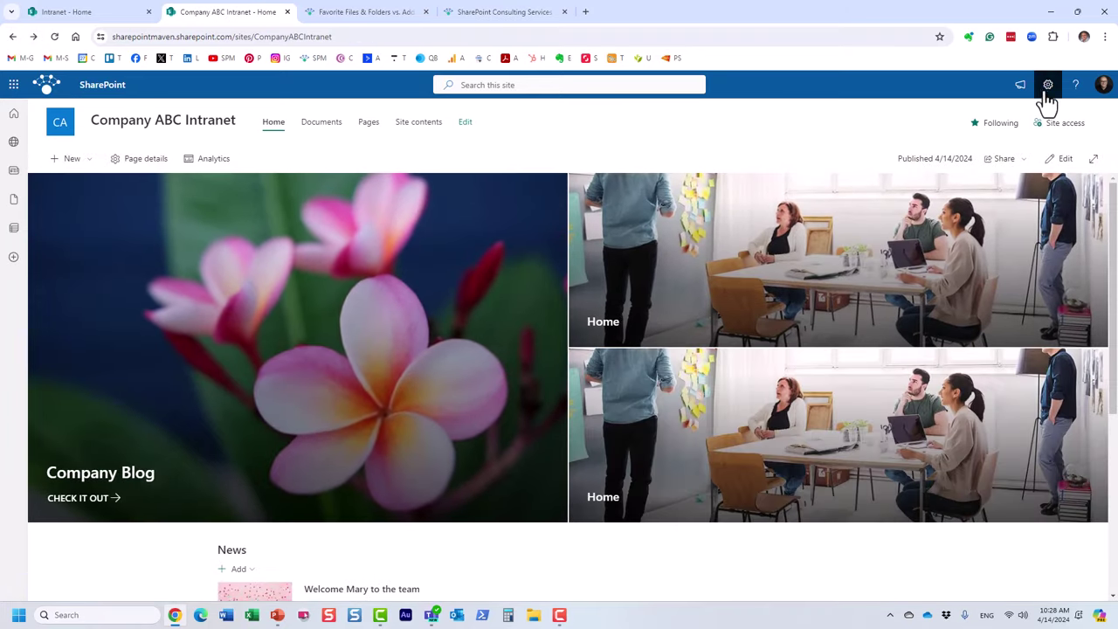
click(1047, 85)
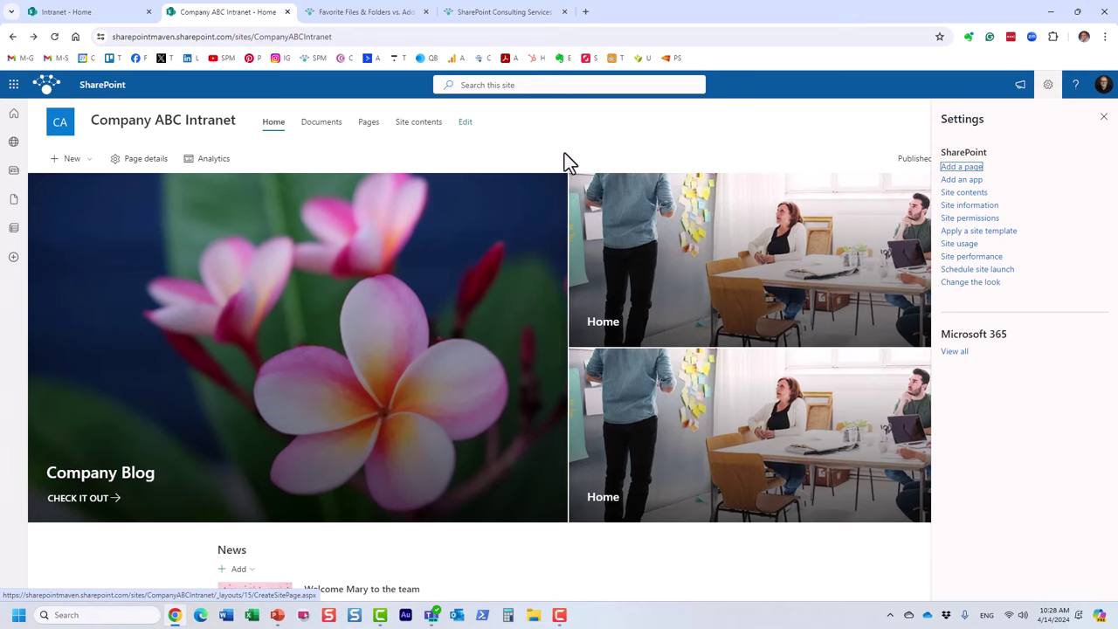
click(1103, 117)
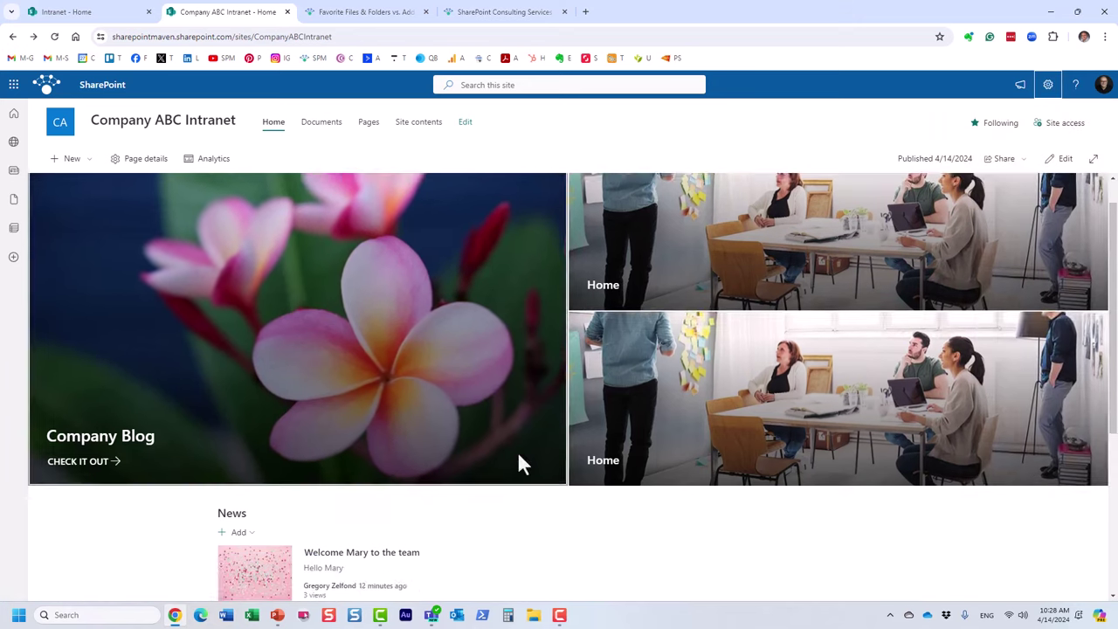
scroll(520, 462, down, 2)
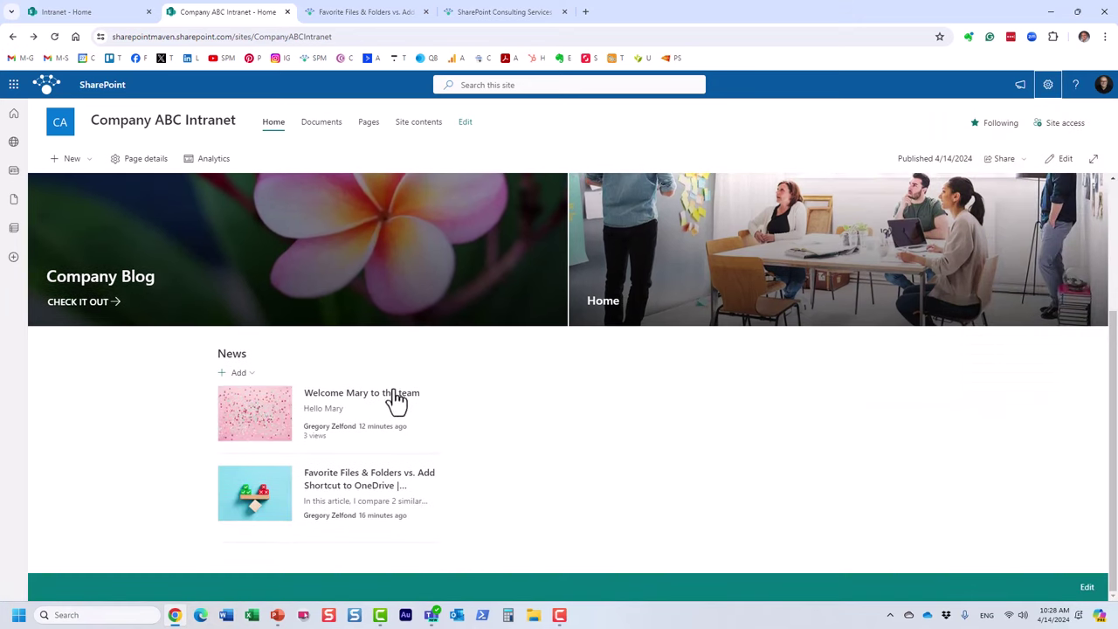
Step: Enable audience targeting in the Site Pages library settings so an Audience column appears
click(1047, 84)
click(965, 192)
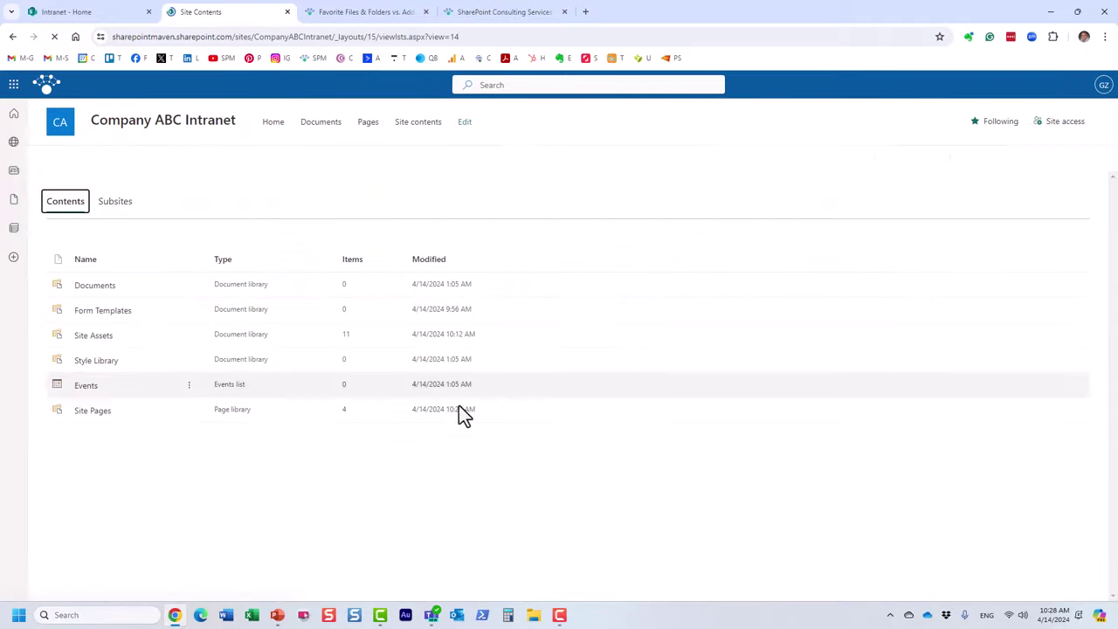
click(91, 419)
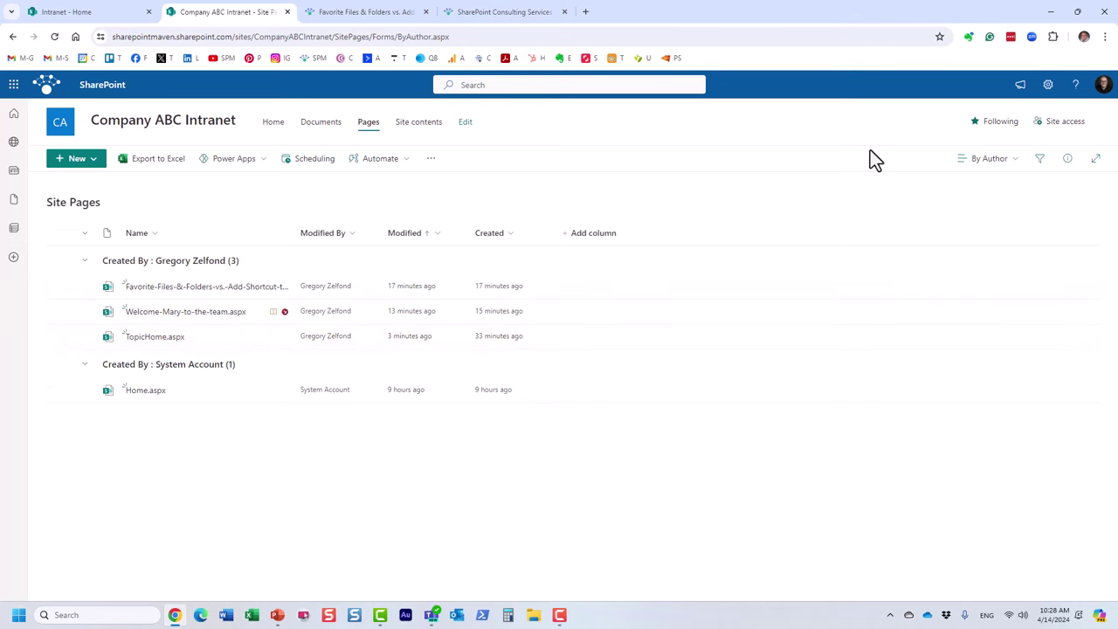
click(1048, 85)
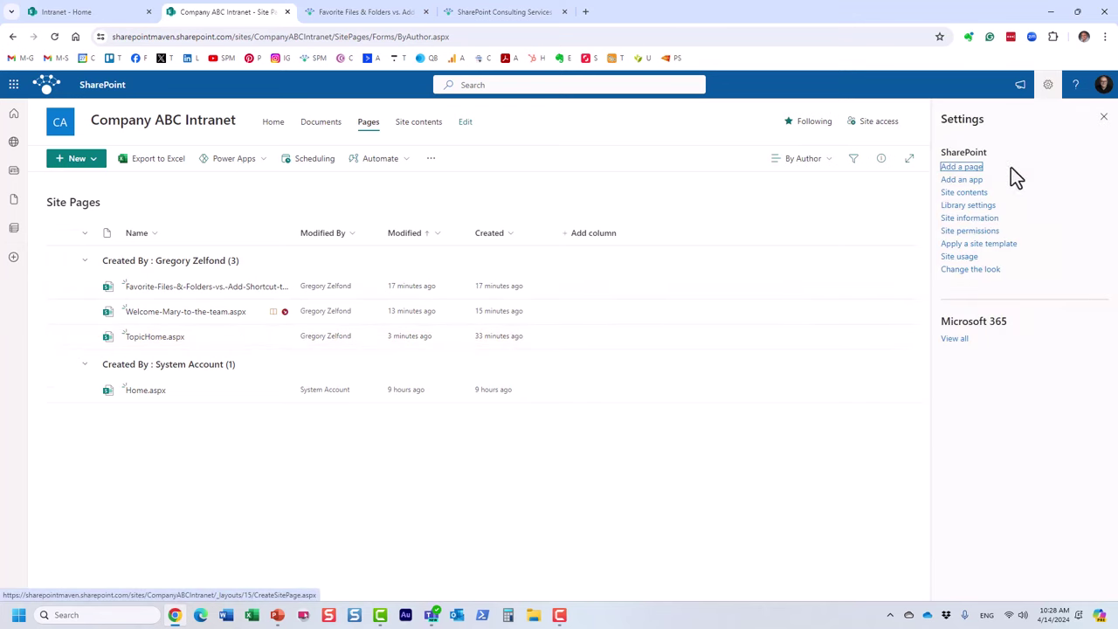
click(985, 206)
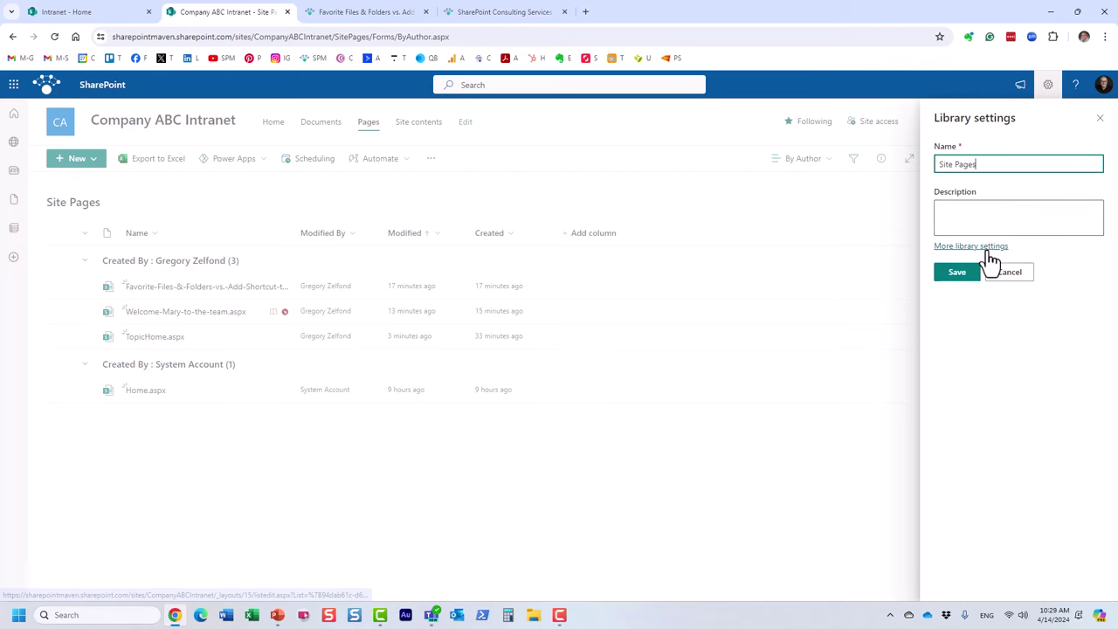
click(987, 248)
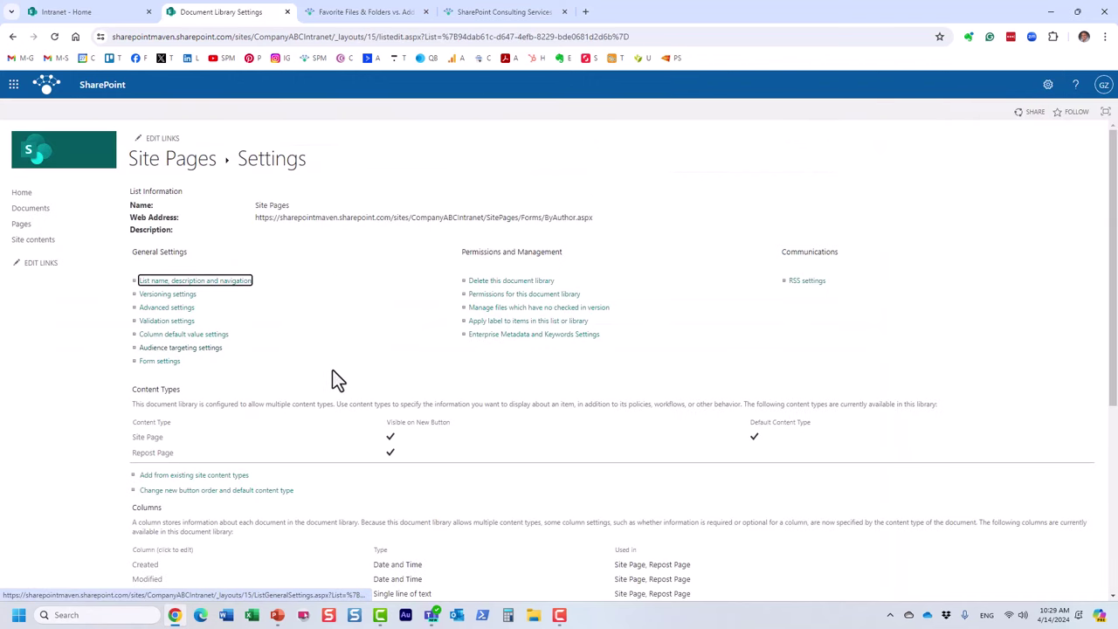
click(208, 353)
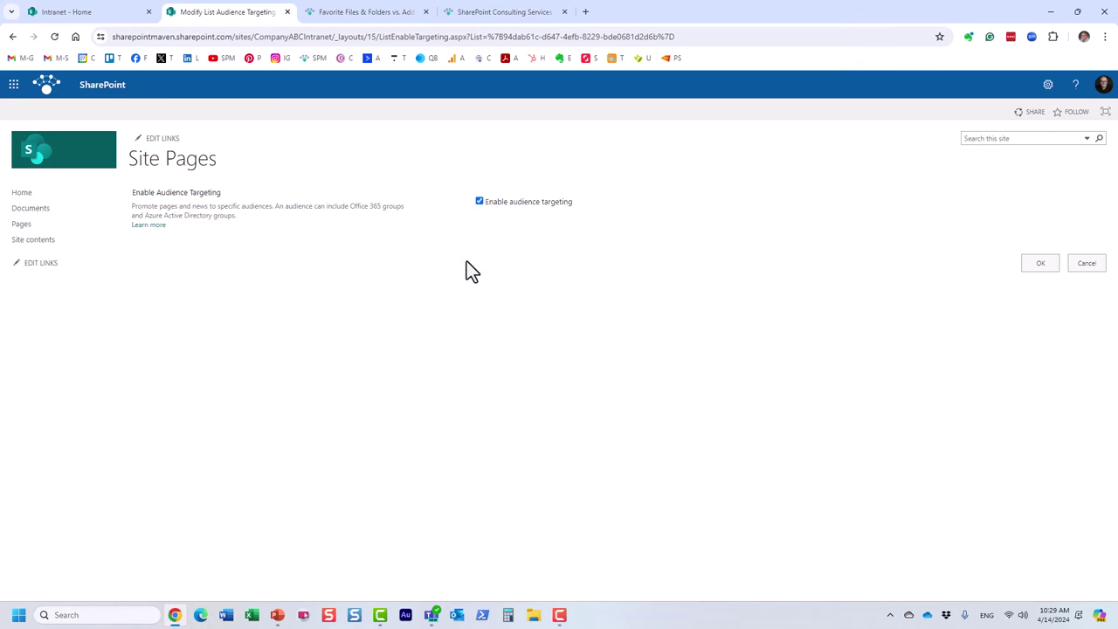
click(1025, 264)
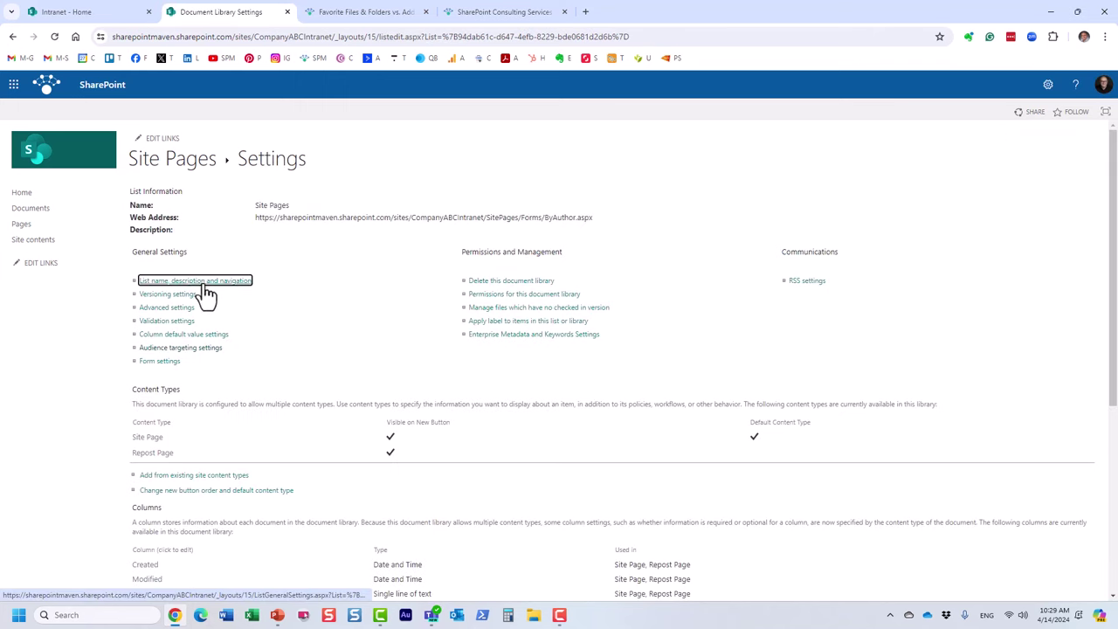
click(174, 169)
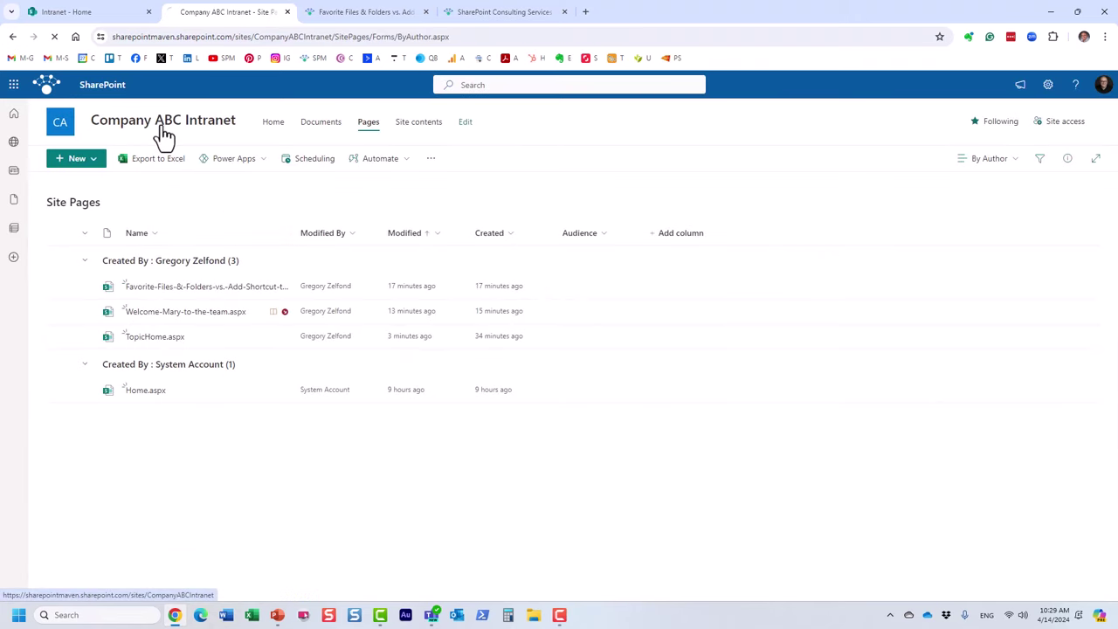
Step: Open the Welcome Mary to the team news post from the home page for editing
click(163, 133)
scroll(349, 372, down, 2)
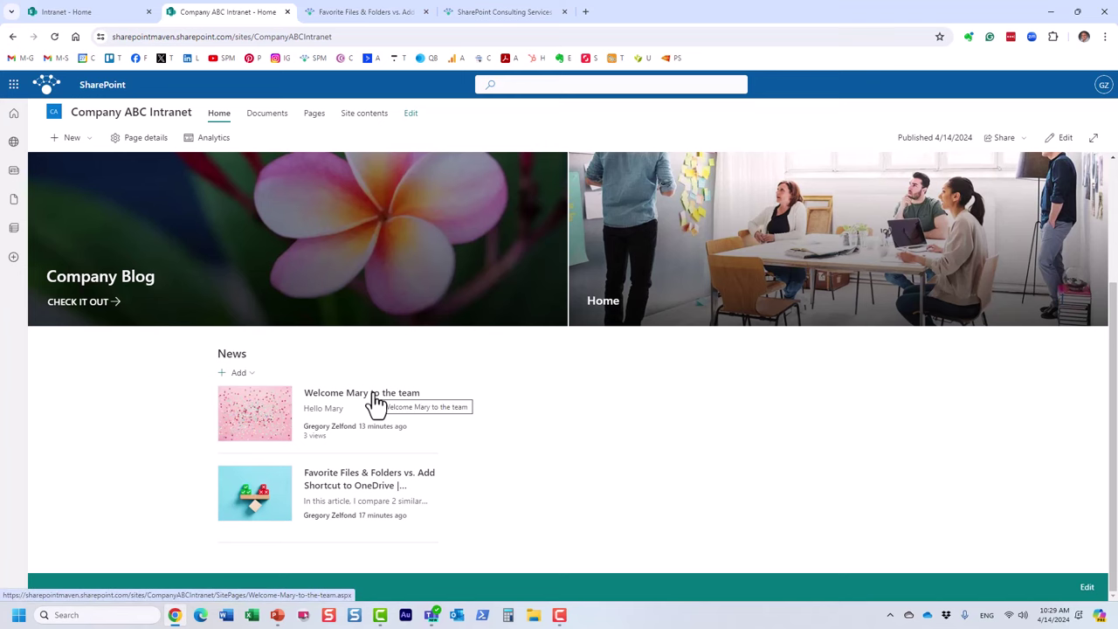
click(374, 397)
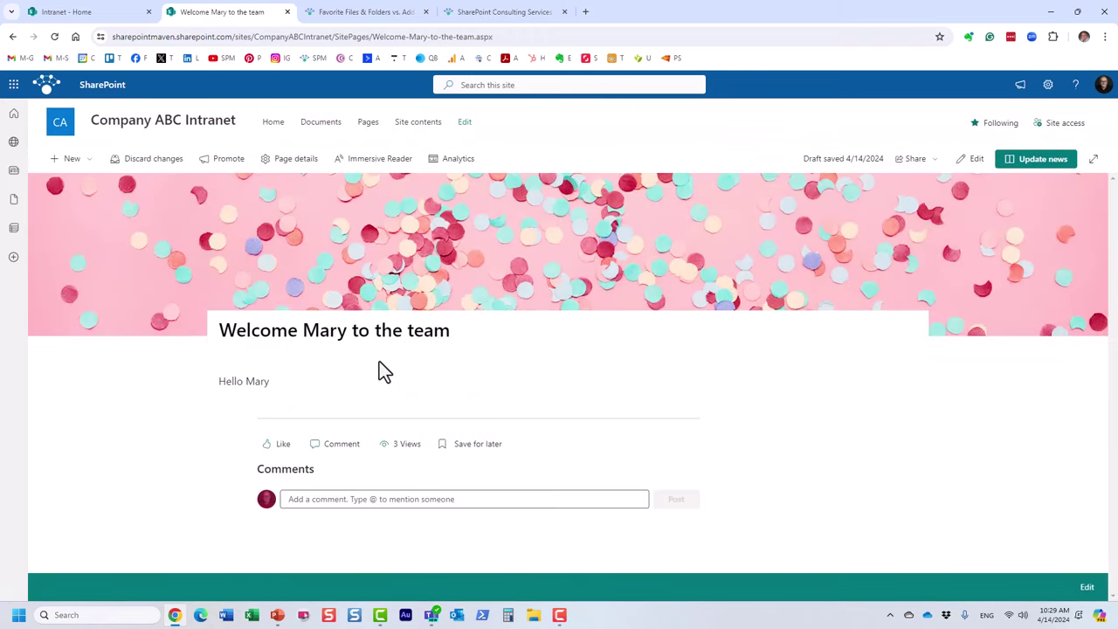
click(965, 160)
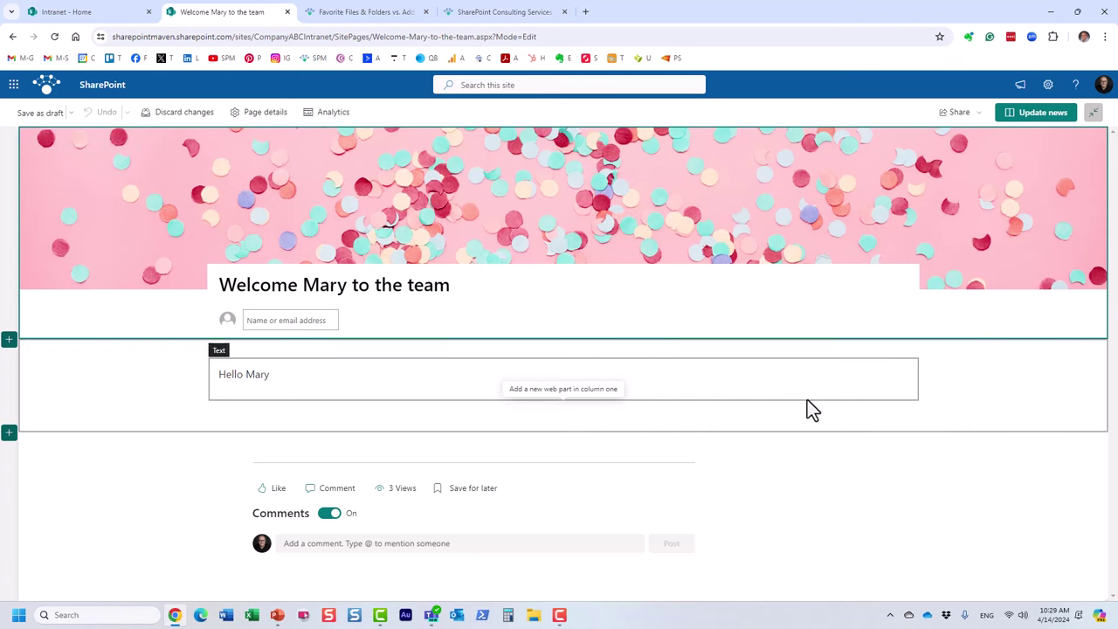
Step: Set the post's Audience to Payroll in Page details and update the news post
click(251, 127)
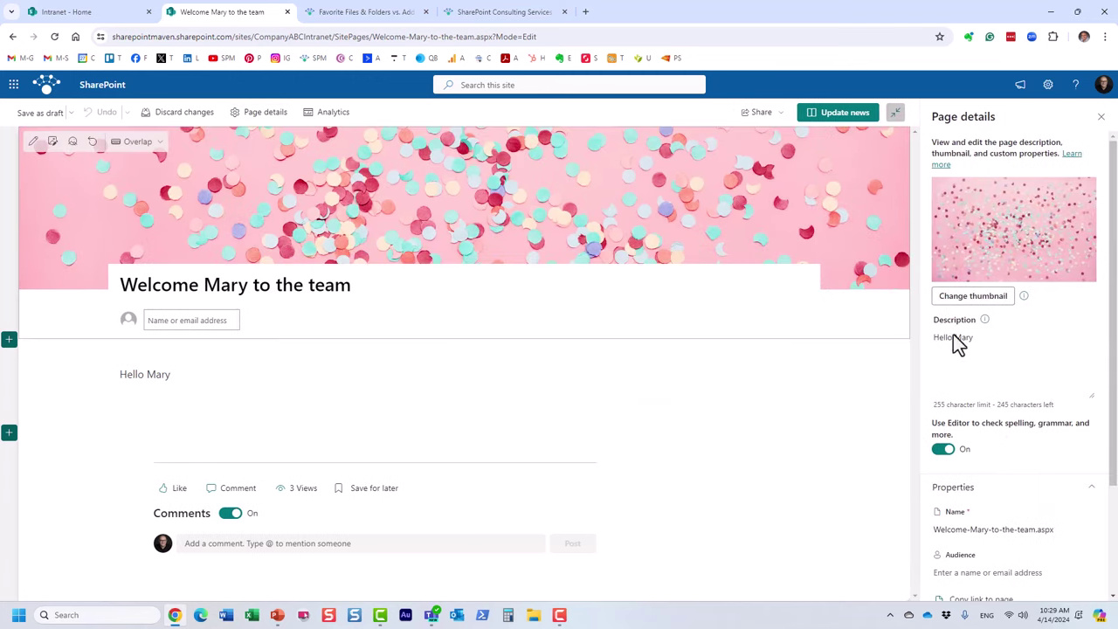
scroll(1005, 392, down, 3)
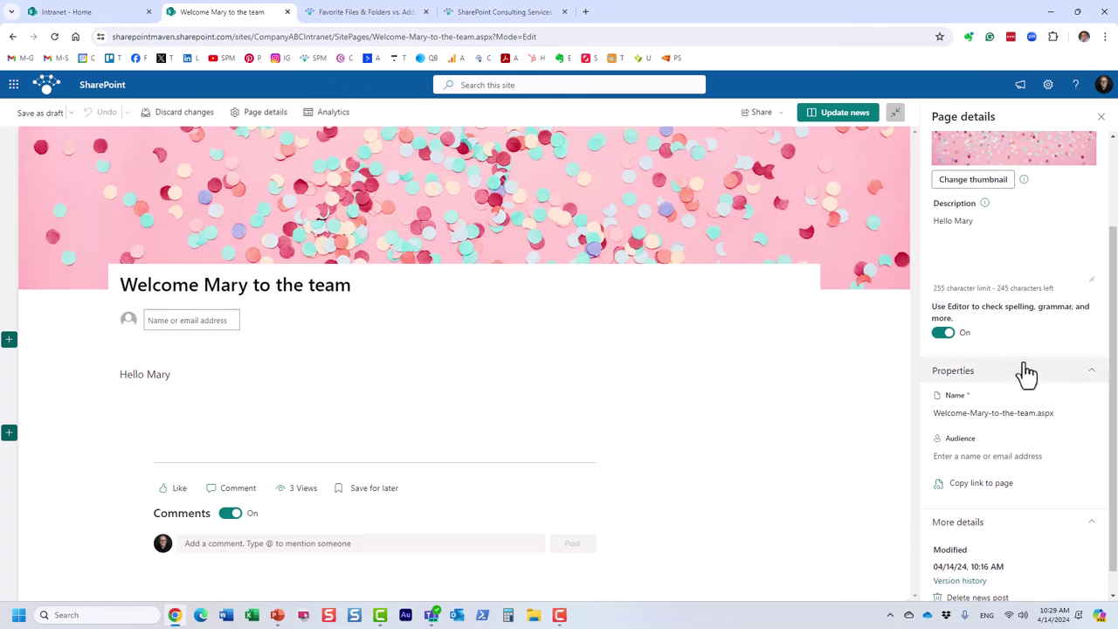
click(982, 453)
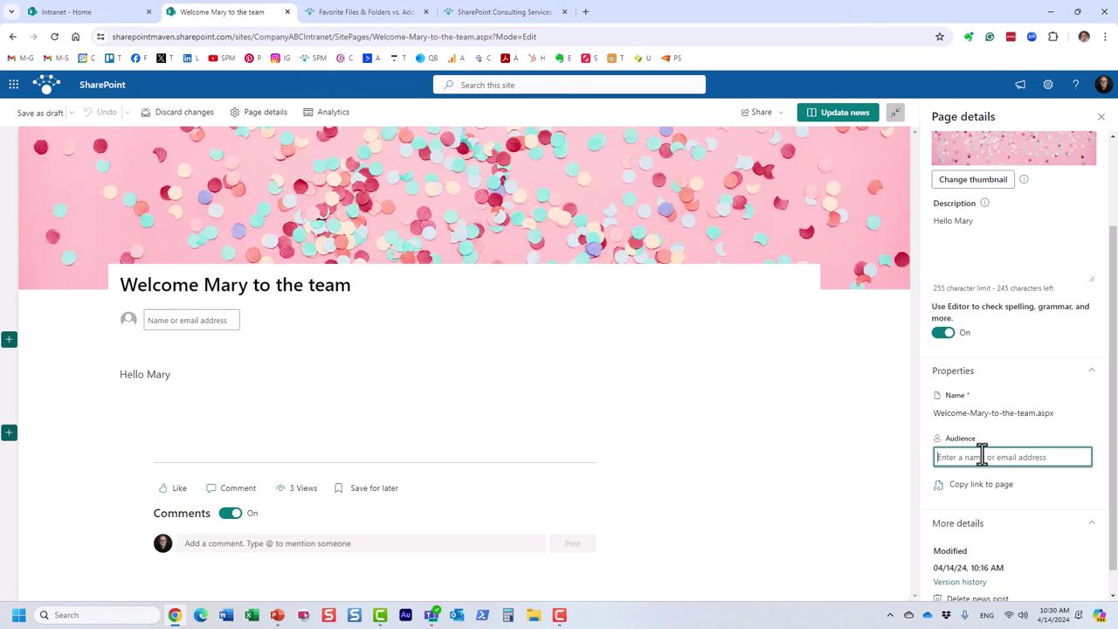
text(Pay)
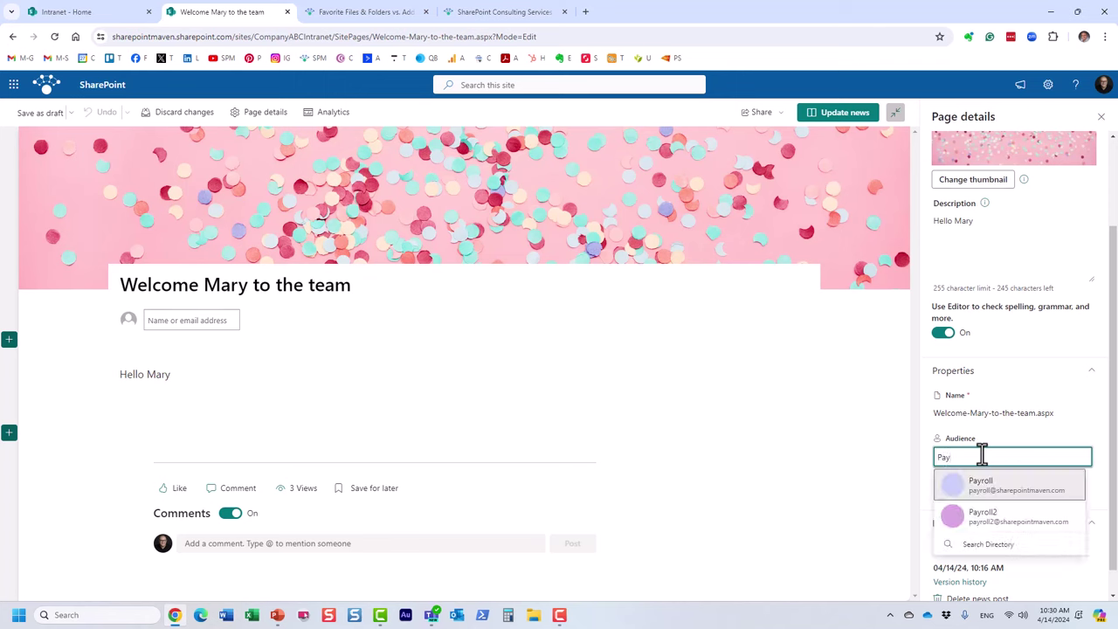
click(1024, 488)
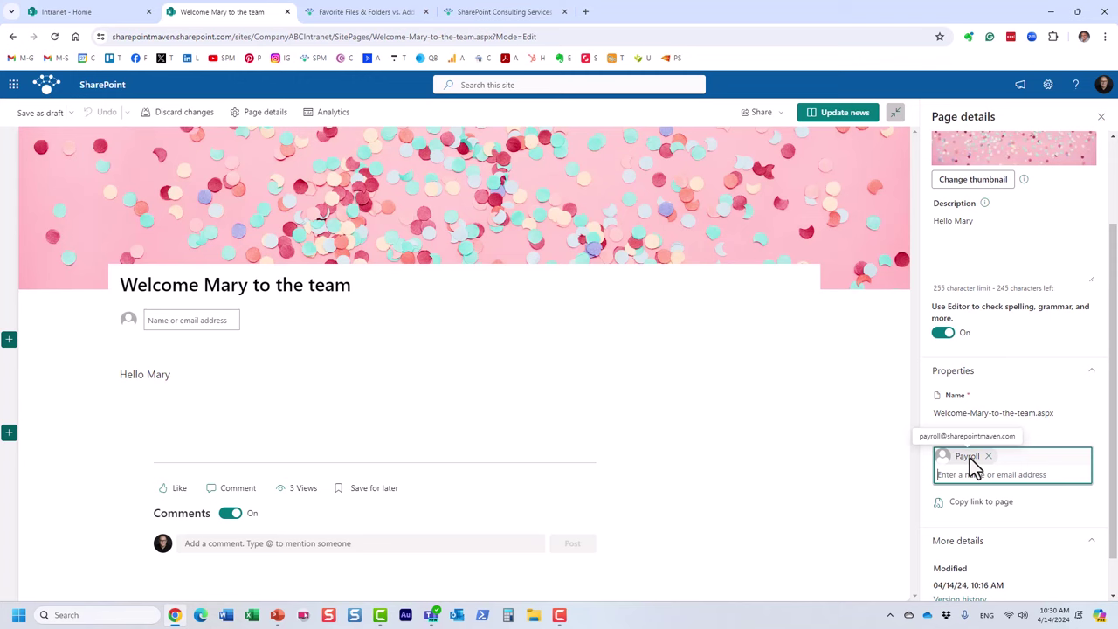
click(852, 113)
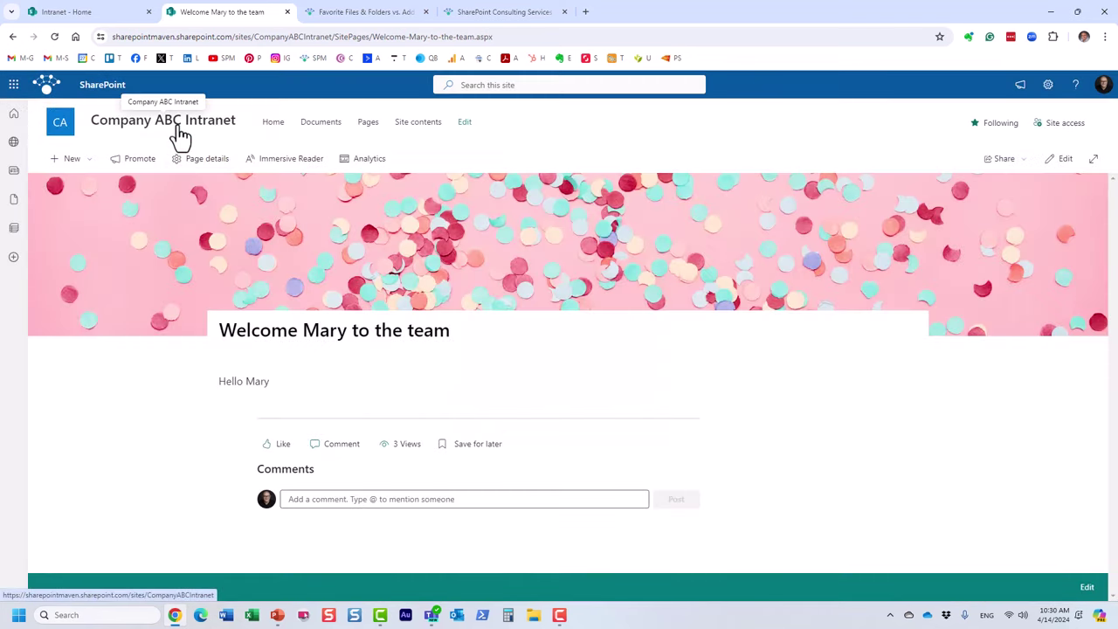
Step: Edit the home page's News web part and open Select news to organize the posts
click(200, 138)
scroll(387, 324, down, 2)
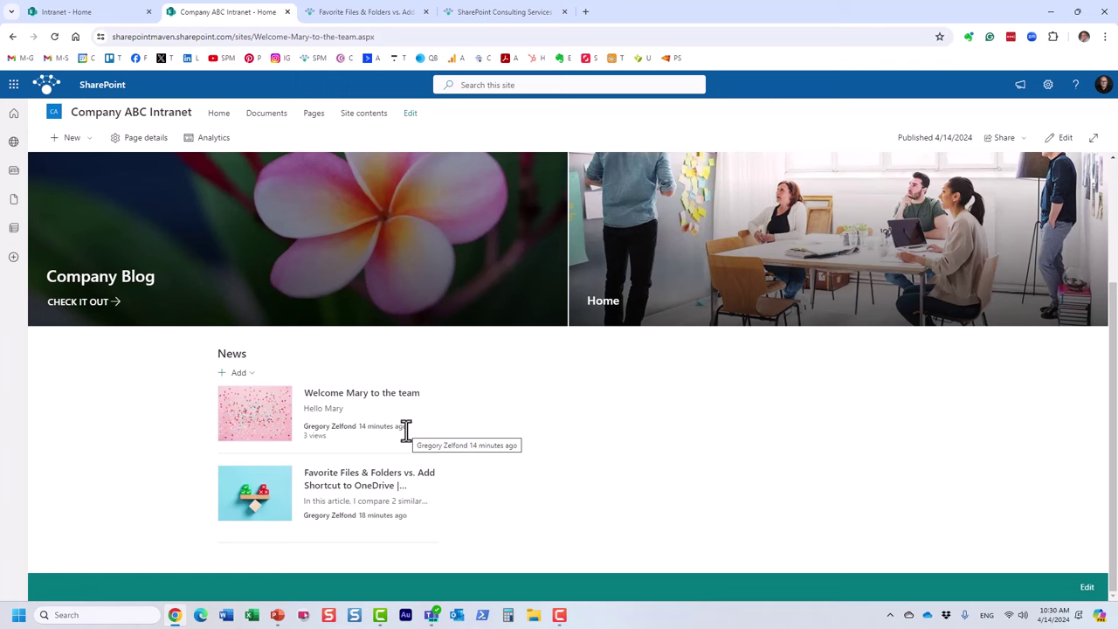
click(1060, 140)
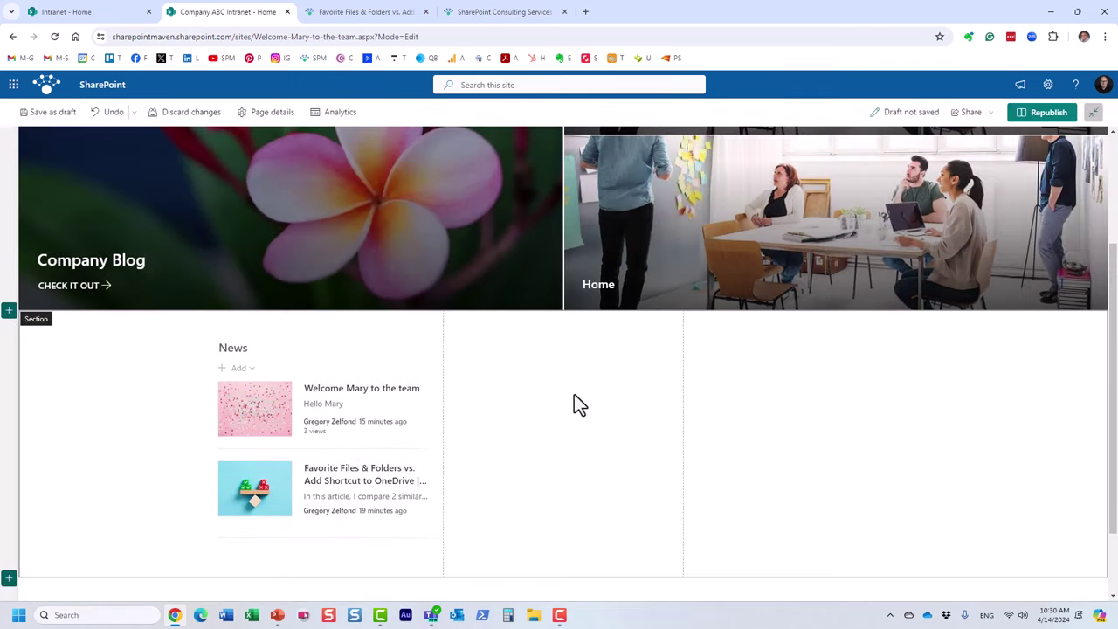
click(319, 369)
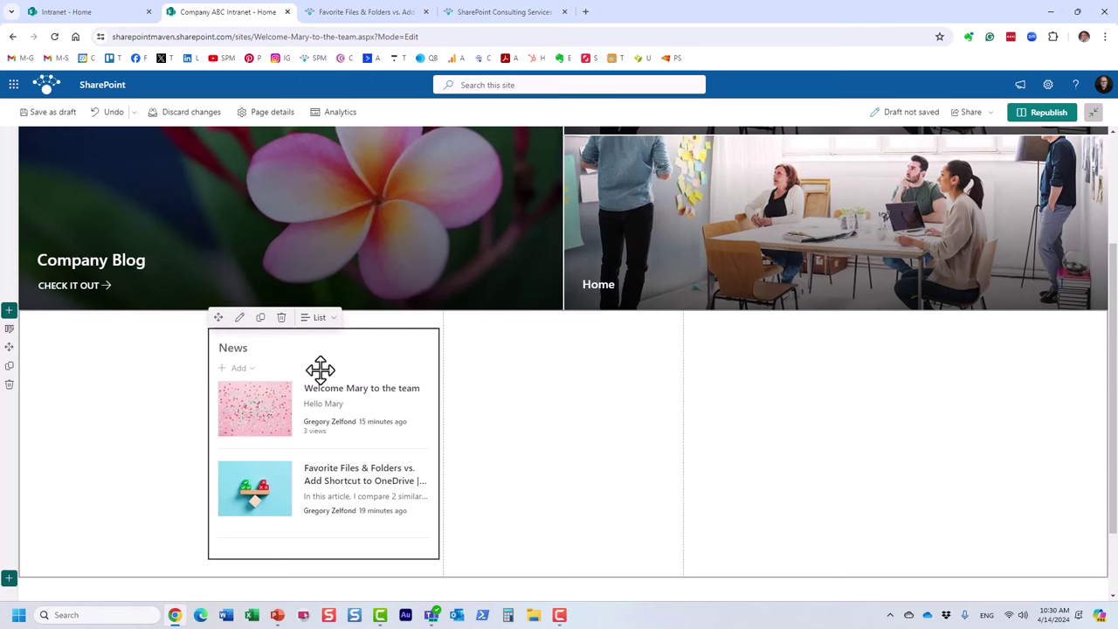
click(237, 320)
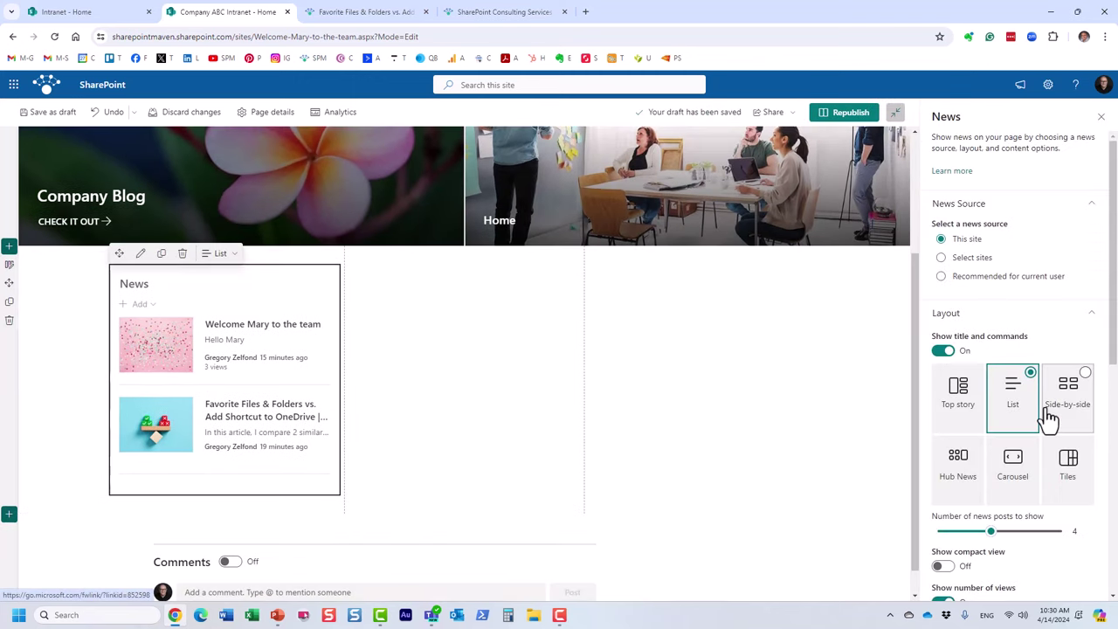
scroll(1048, 419, down, 3)
scroll(1048, 419, down, 3)
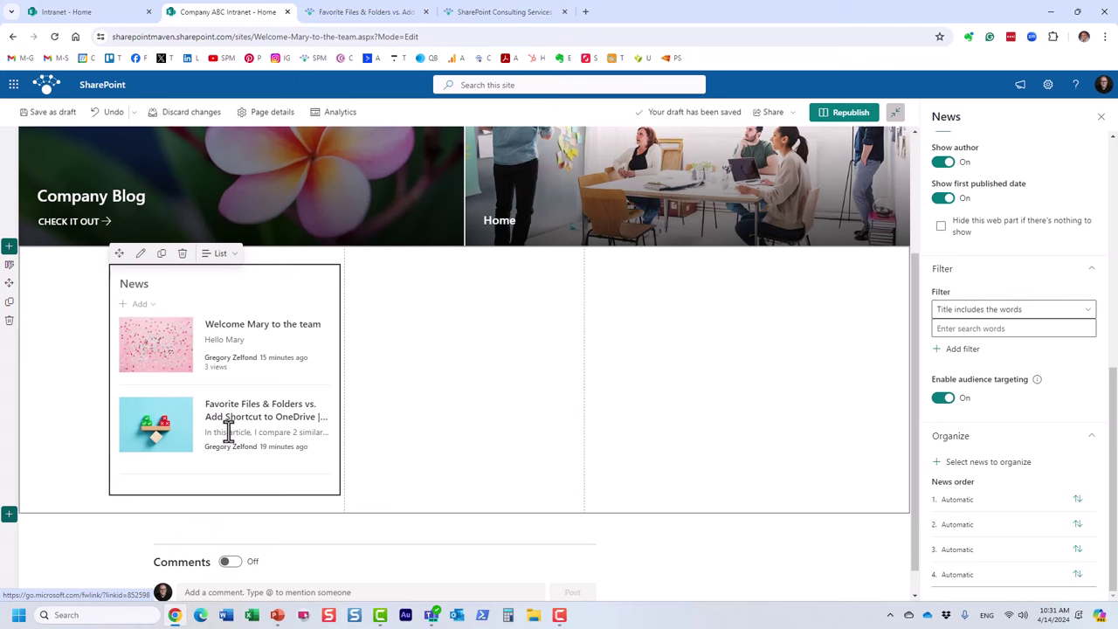
click(979, 469)
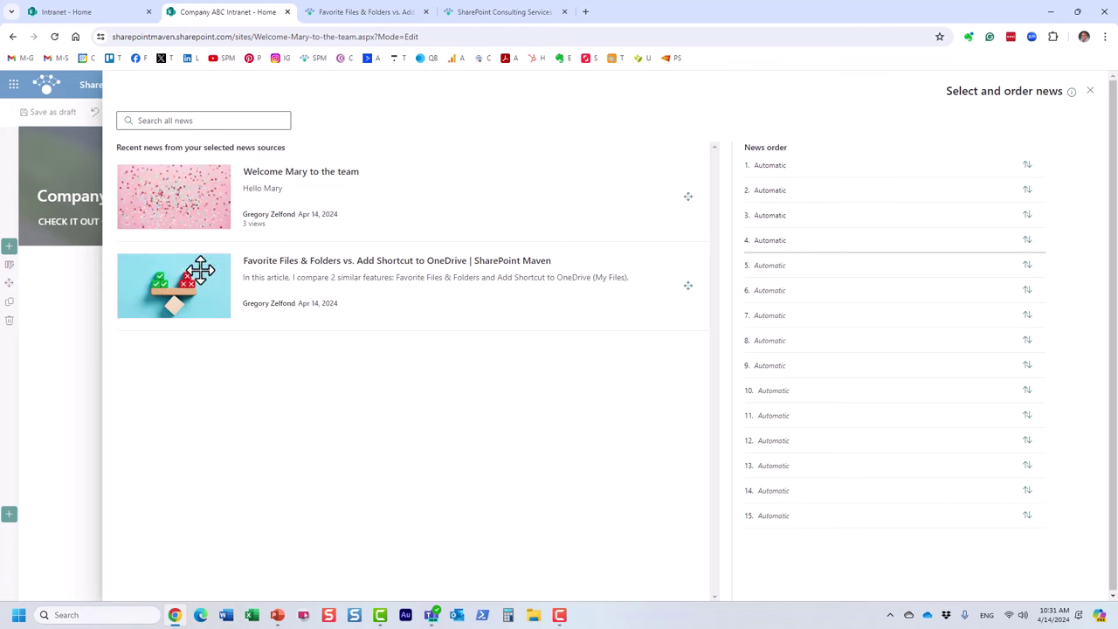
Step: Drag Favorite Files & Folders into slot 1 and Welcome Mary to the team into slot 2
drag(236, 262, 317, 242)
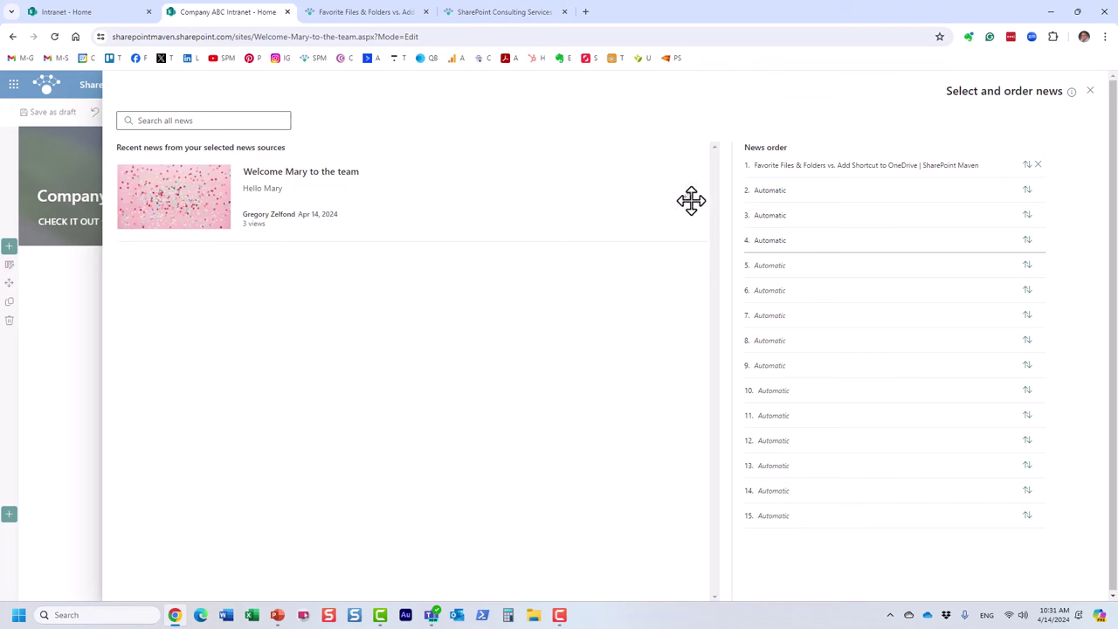
drag(689, 200, 792, 193)
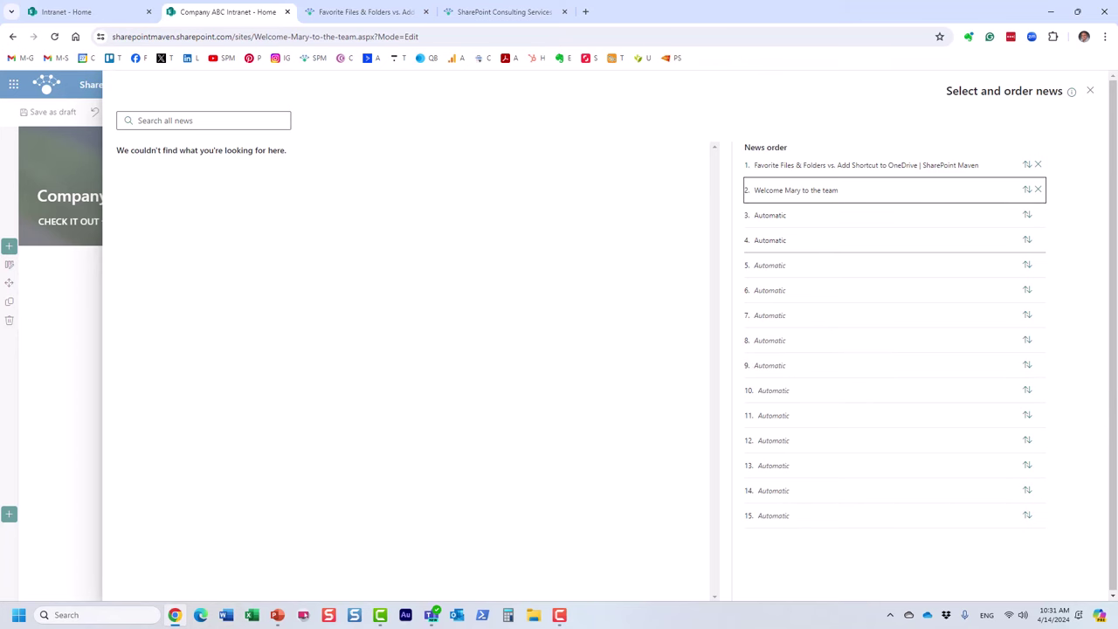
Step: Close the news panel, republish the page, and switch to the Intranet - Home tab
click(1090, 93)
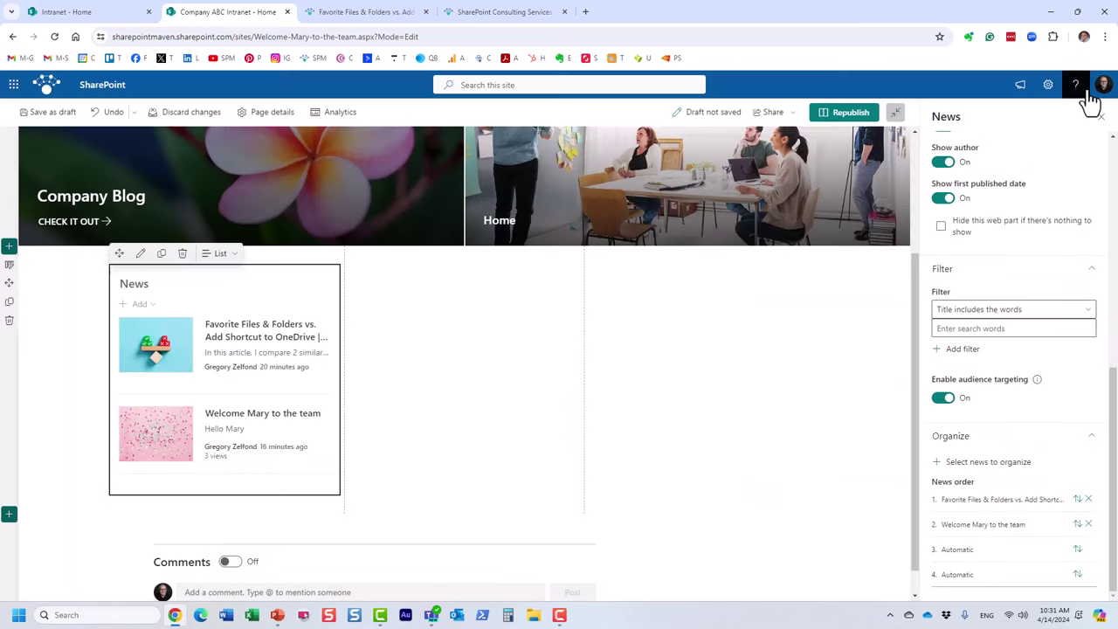
scroll(917, 354, down, 1)
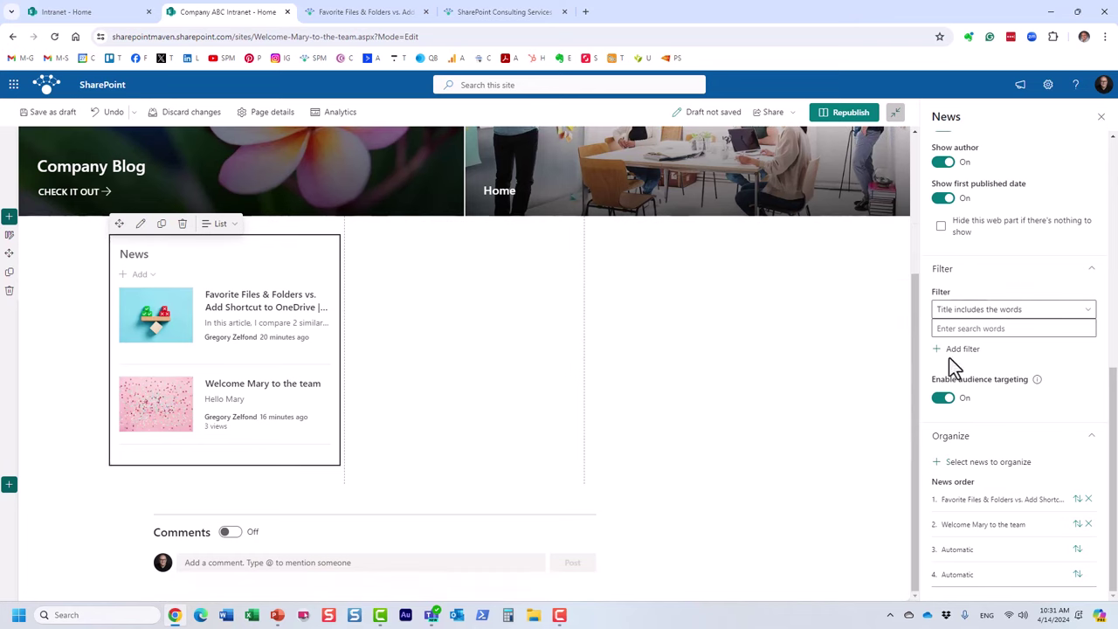
scroll(1023, 434, up, 3)
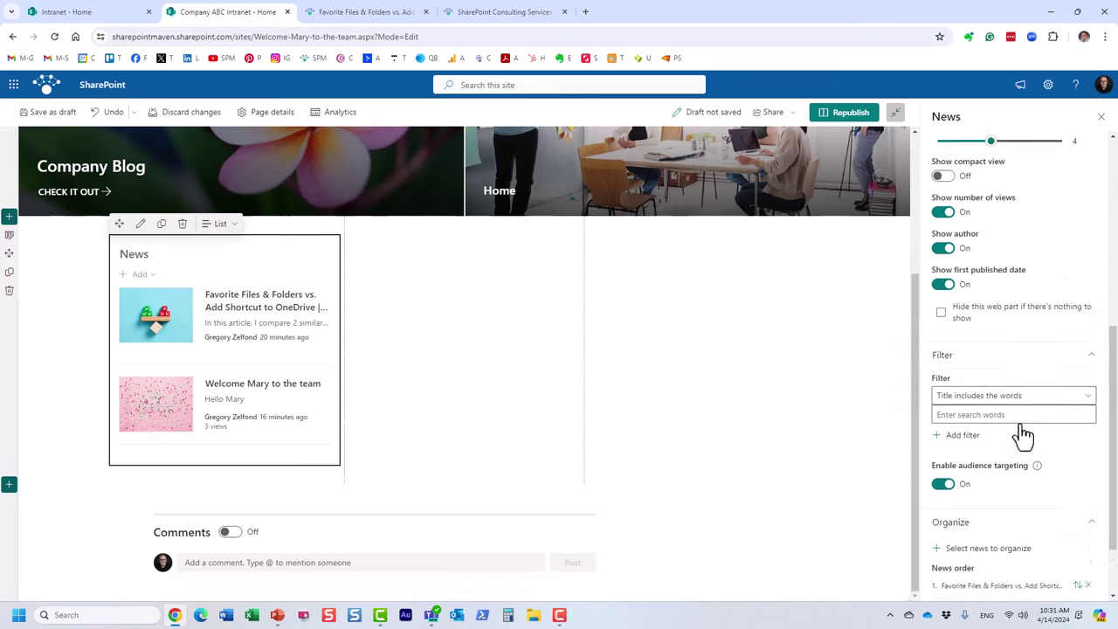
click(854, 122)
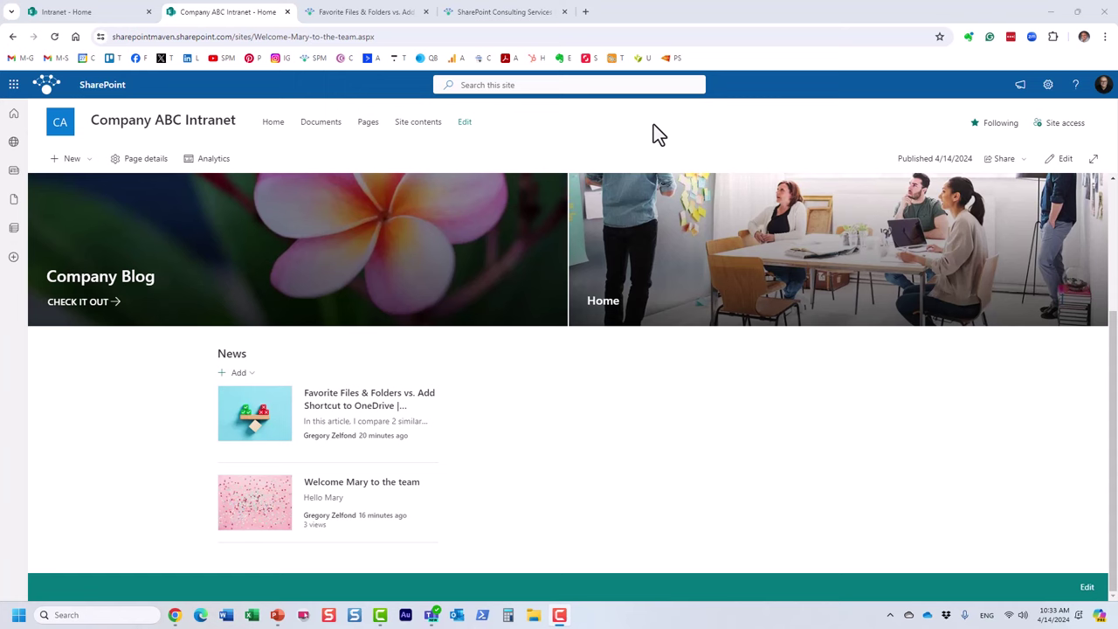
click(110, 17)
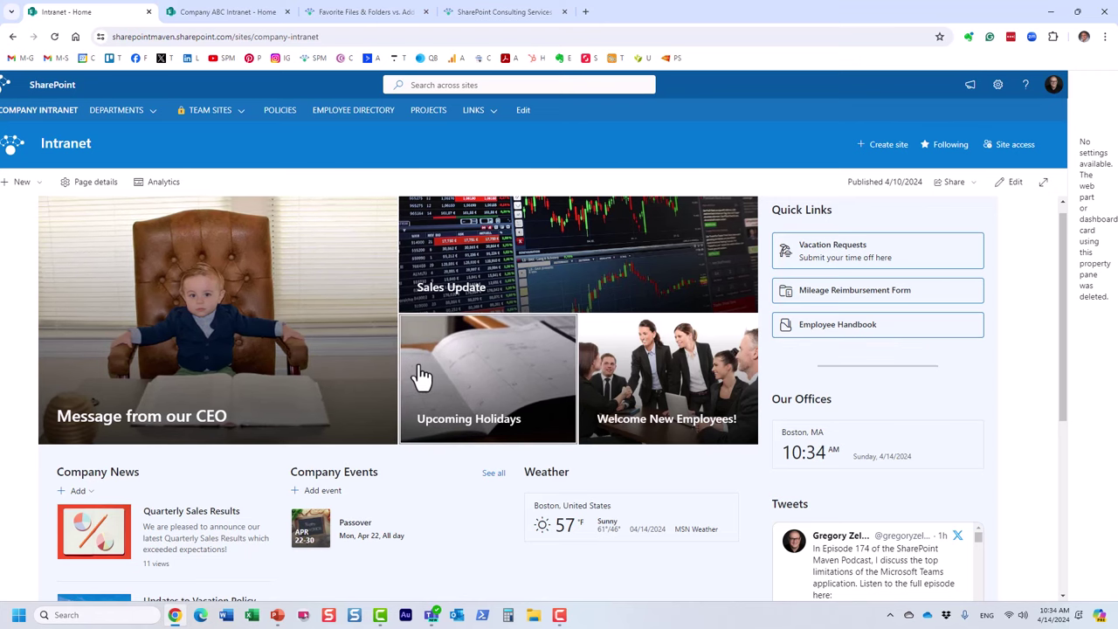
Step: Edit the Company ABC Intranet page and bring up the web part picker for column two
click(233, 19)
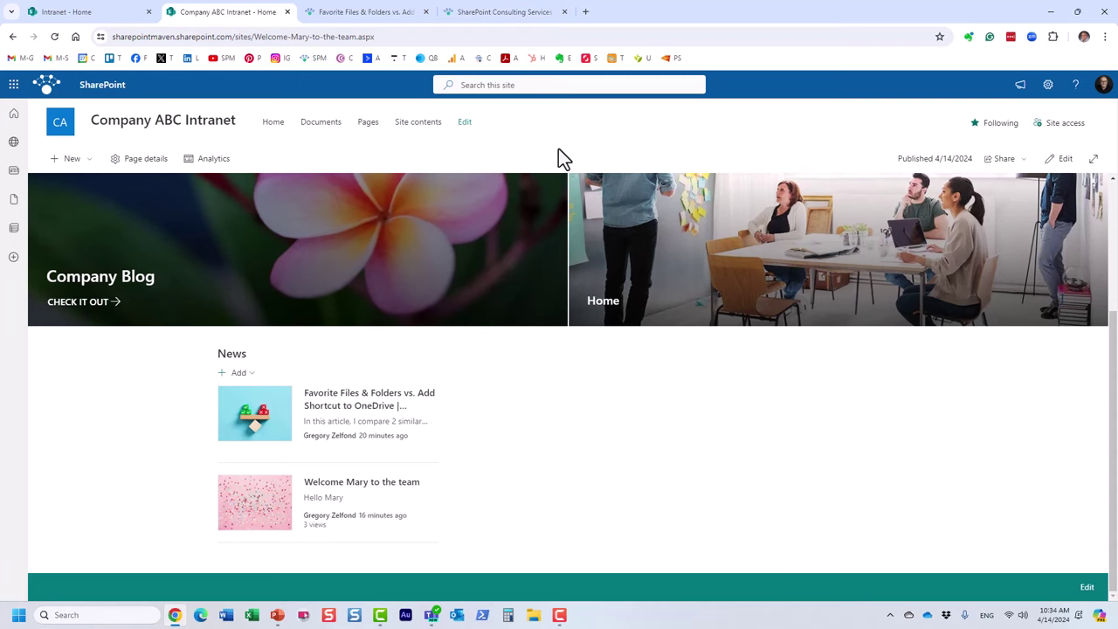
click(1062, 158)
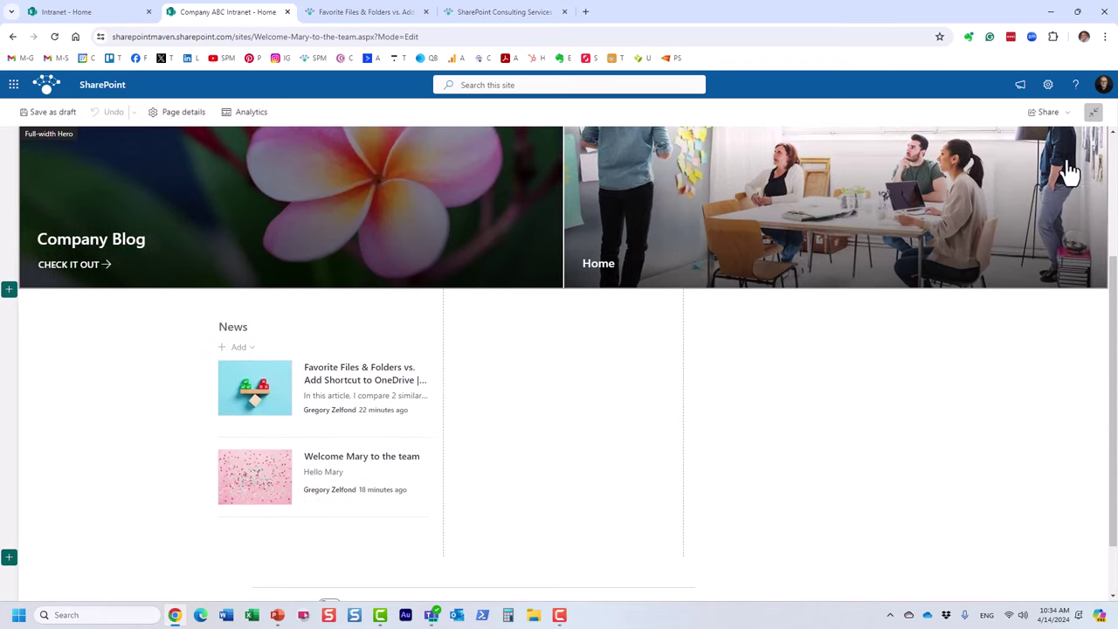
click(563, 299)
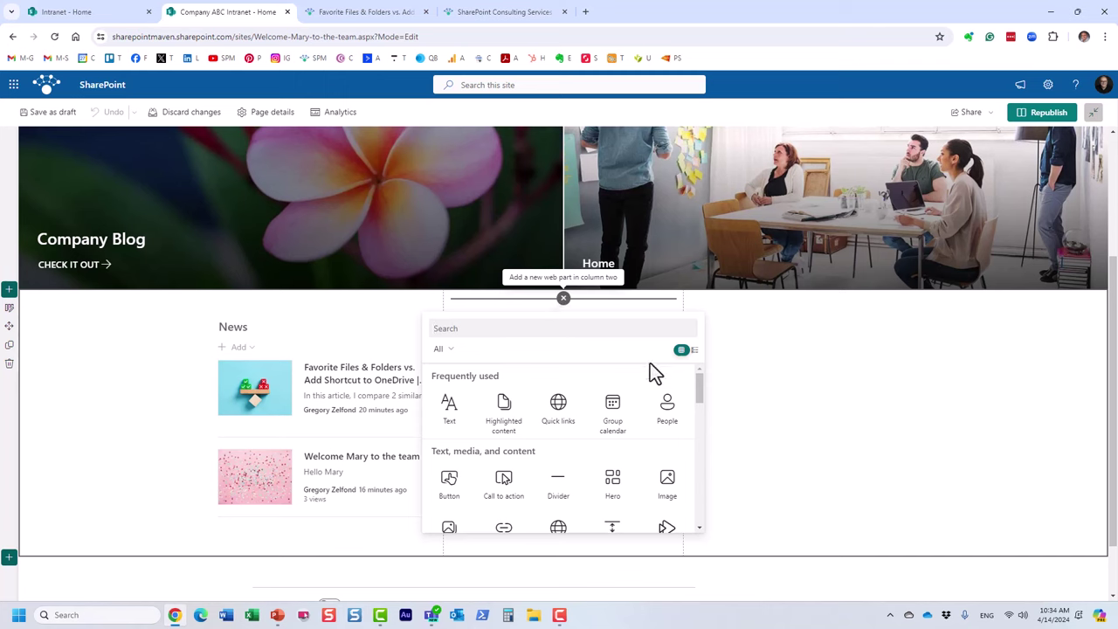
drag(701, 394, 703, 463)
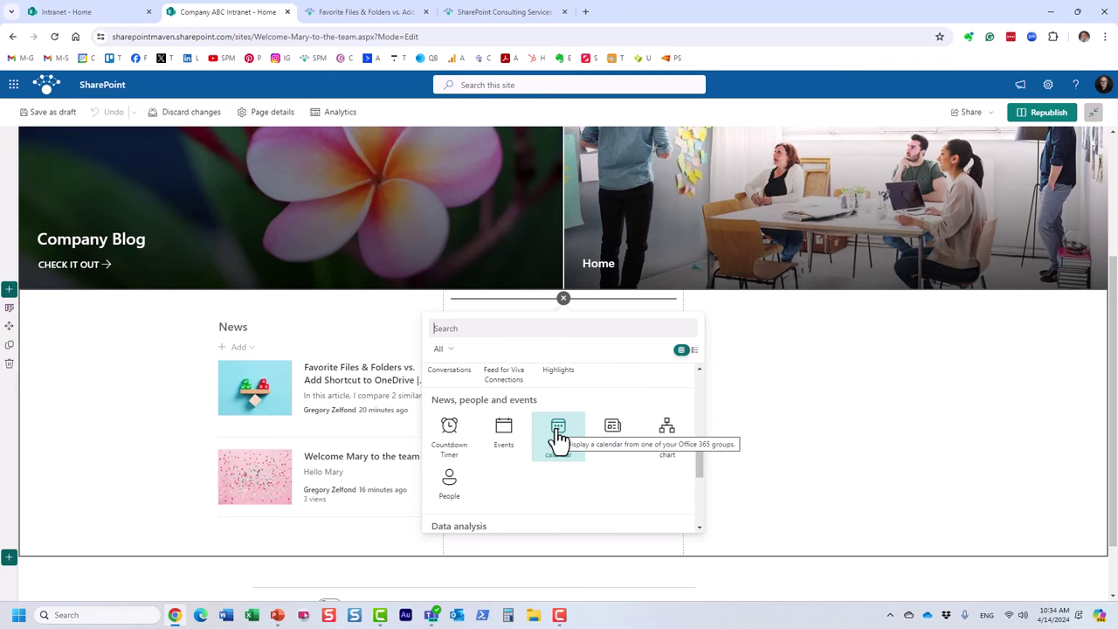
click(78, 14)
mouse_move(219, 115)
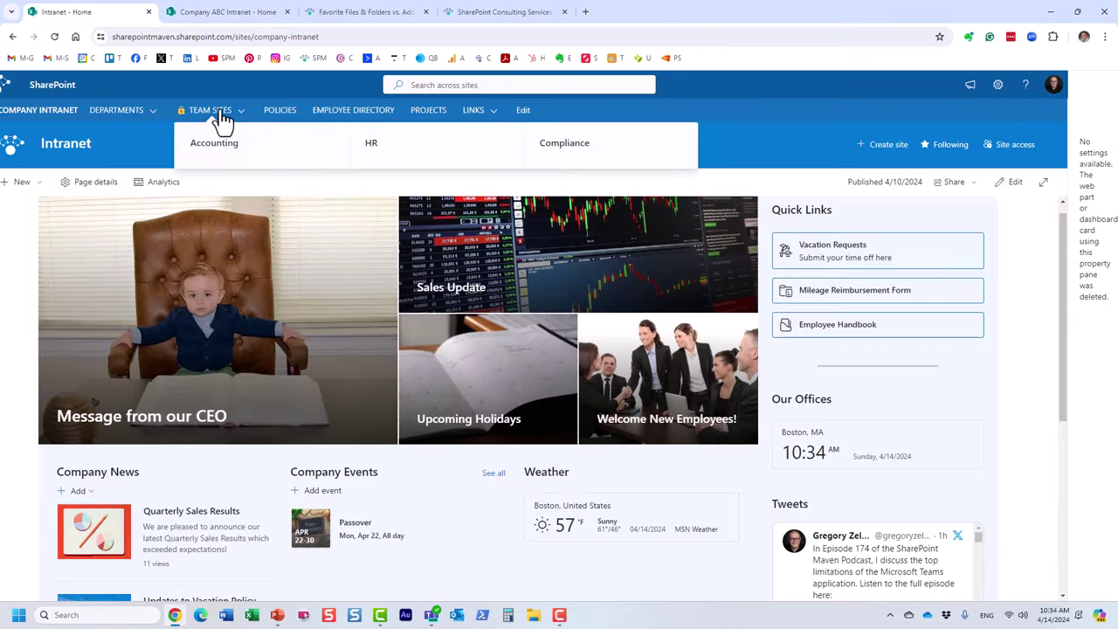
click(375, 150)
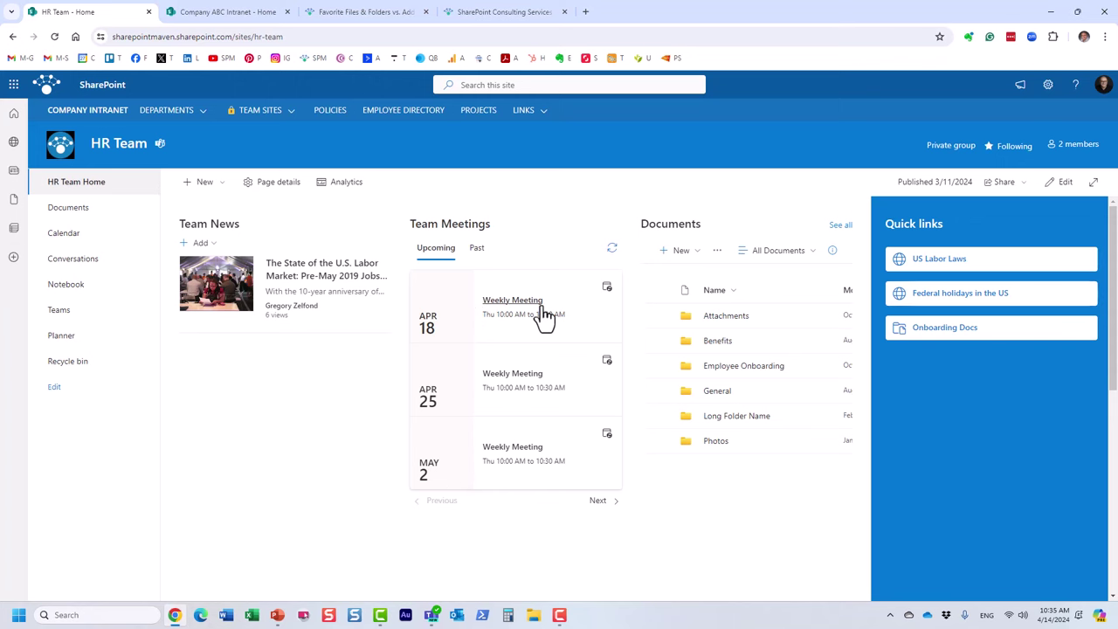
click(234, 15)
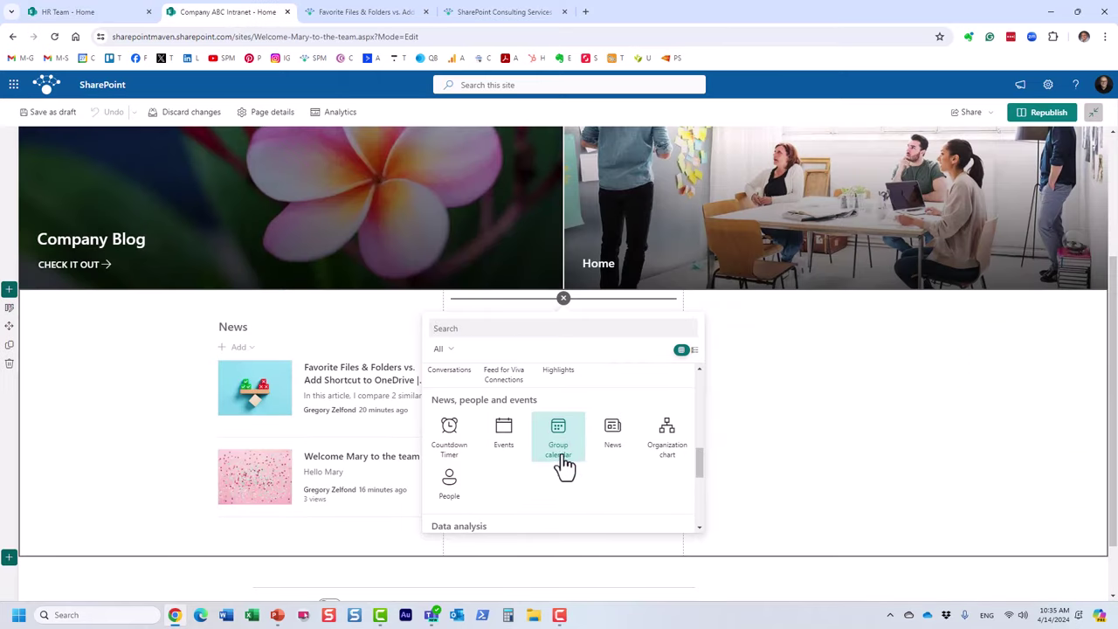
Step: Insert an Events web part titled 'Calendar' in column two and republish the page
click(505, 440)
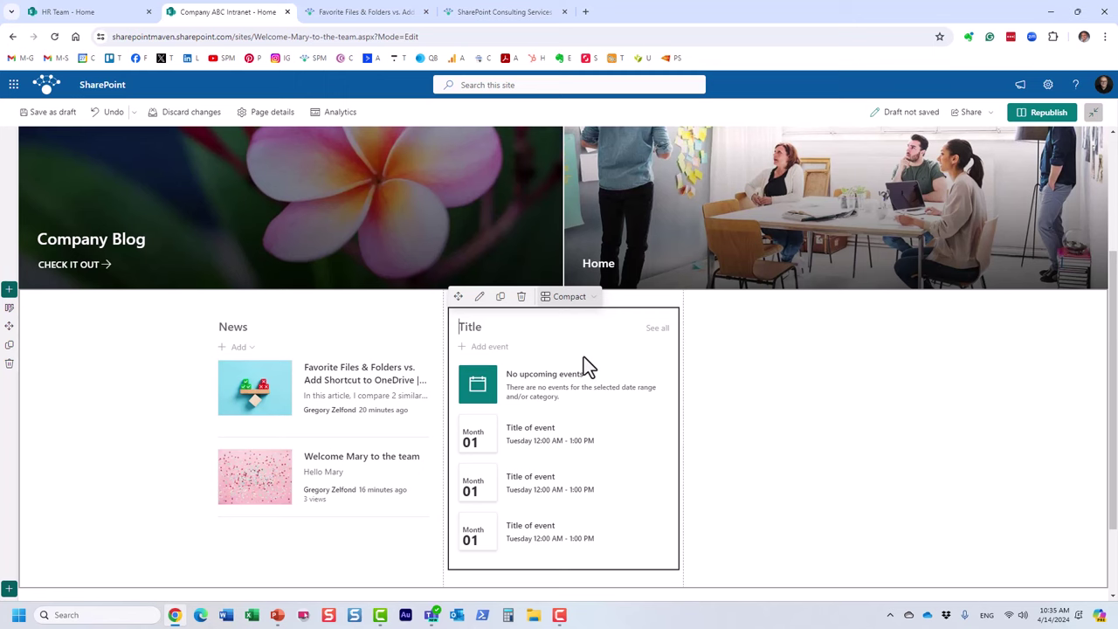
text(Calendar)
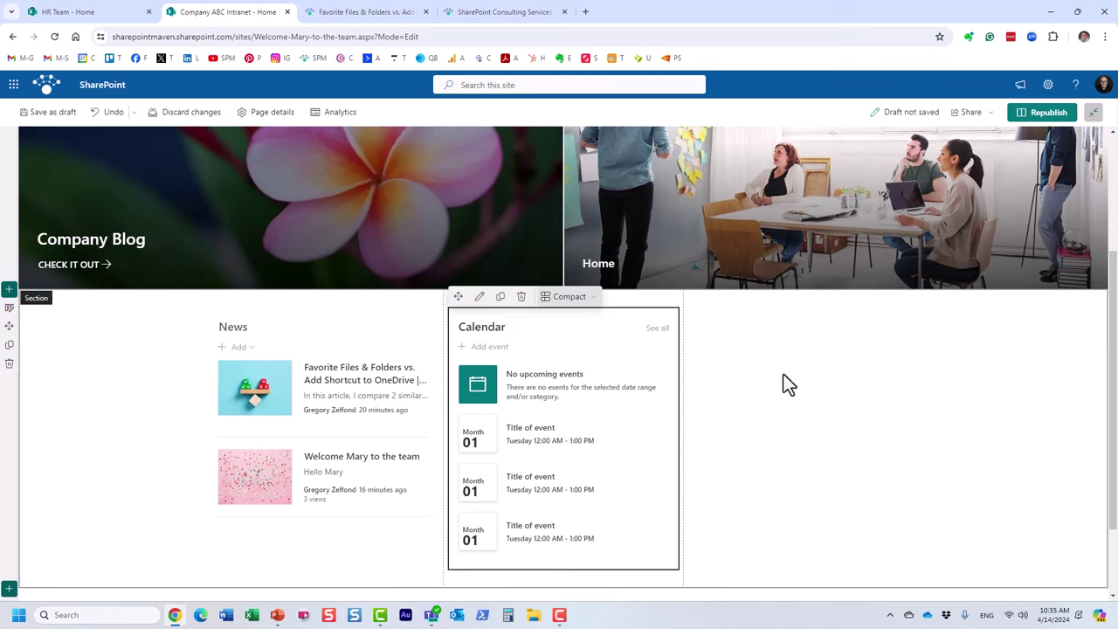
click(1054, 118)
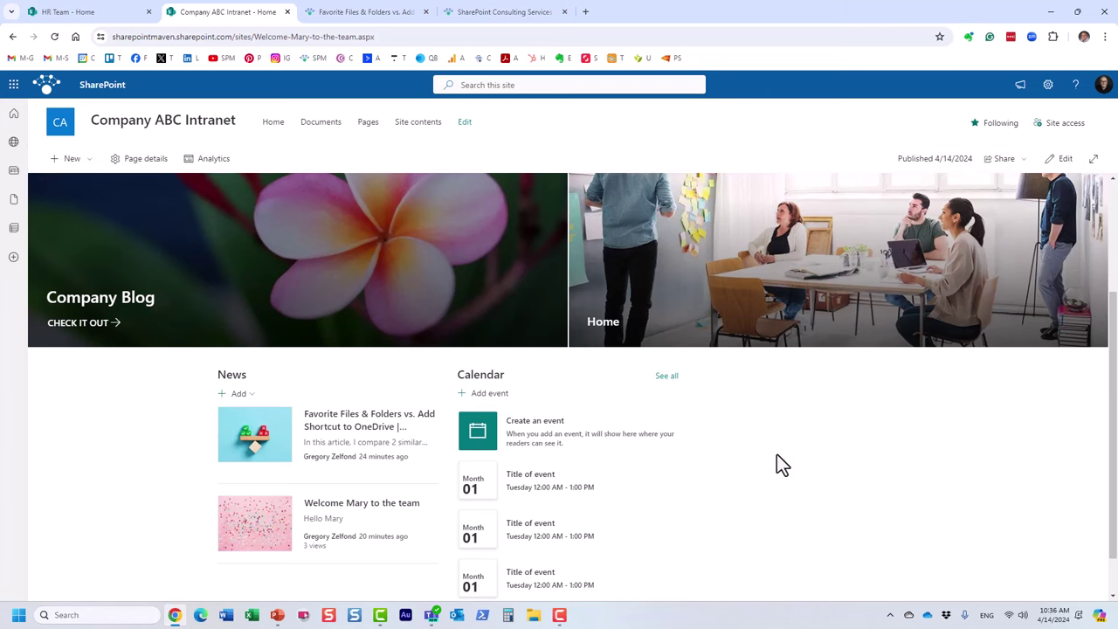
scroll(777, 454, down, 1)
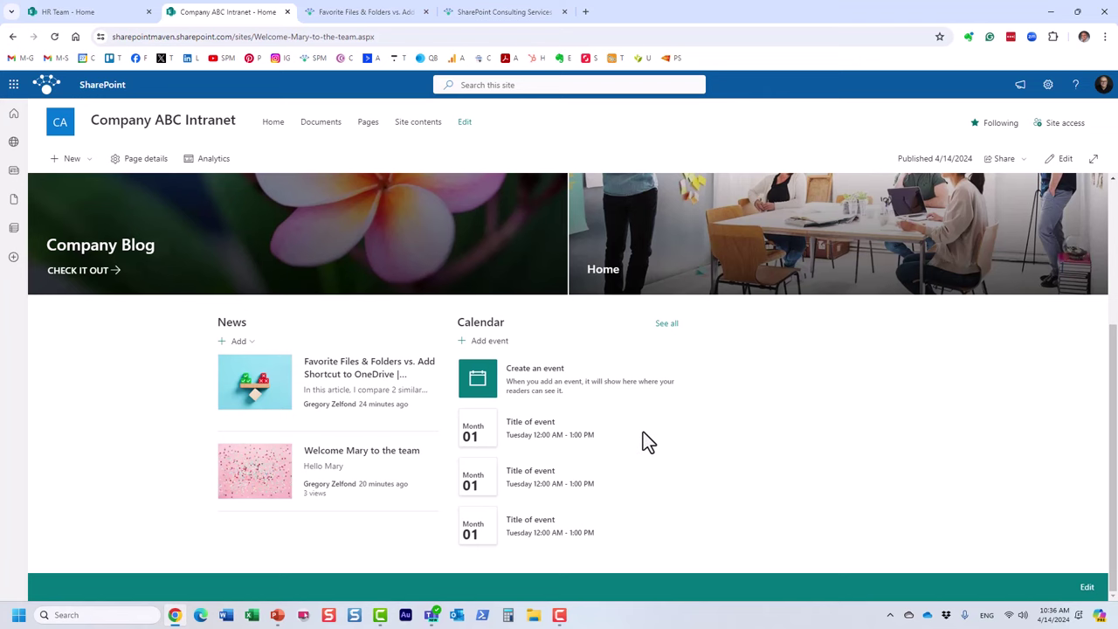
Step: Start a new event titled 'Company Meeting' dated May 15, 2024
click(497, 347)
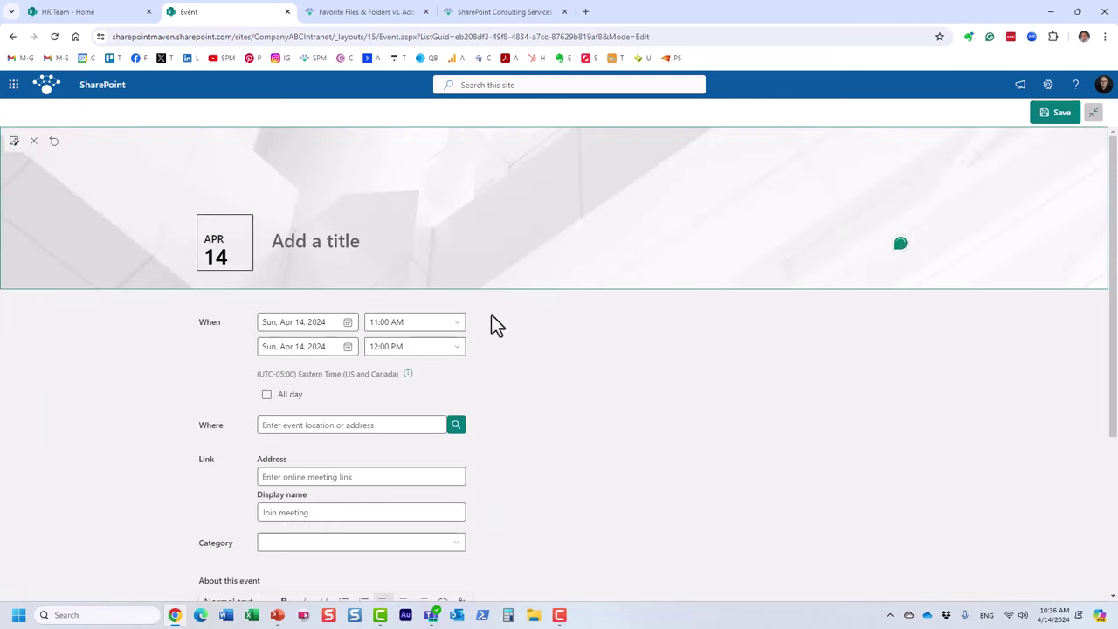
text(Co)
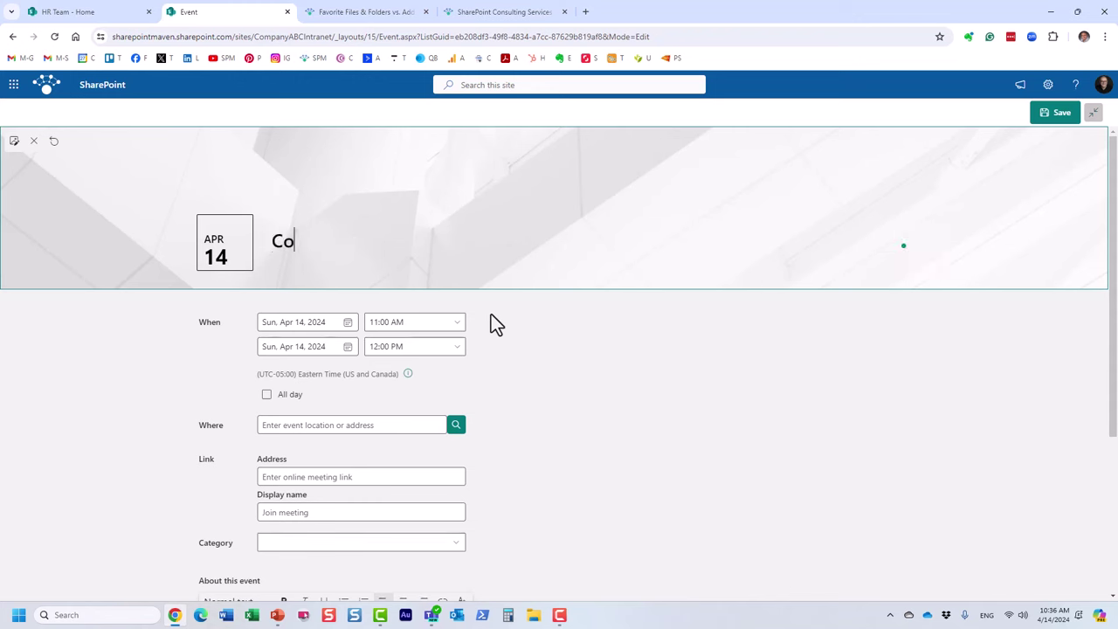
text(mpany Meeting)
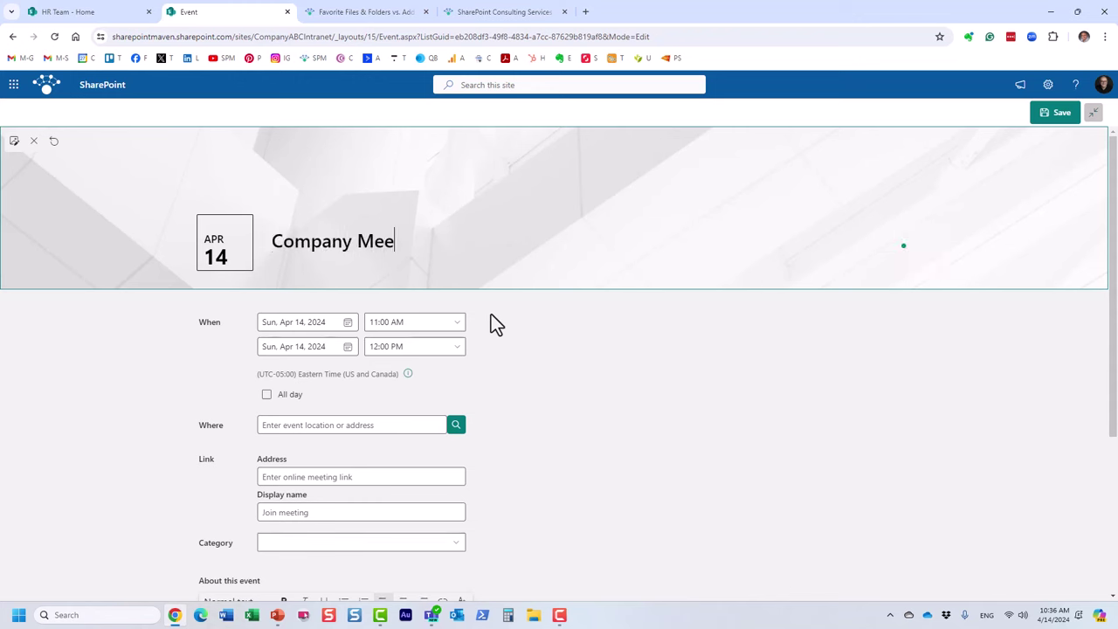
click(349, 325)
click(367, 349)
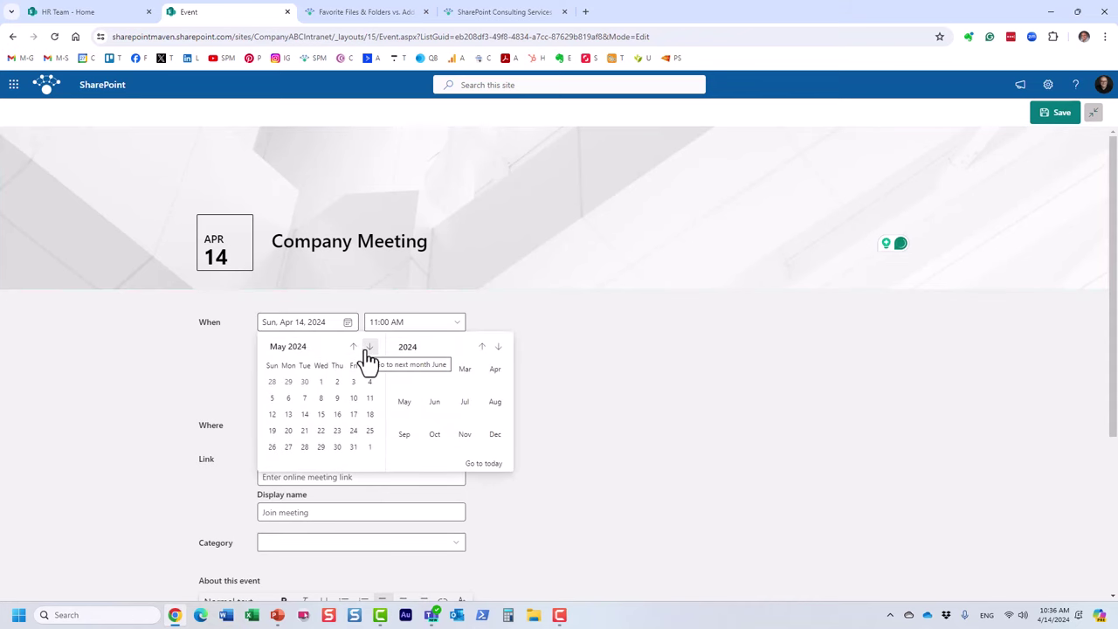
click(320, 414)
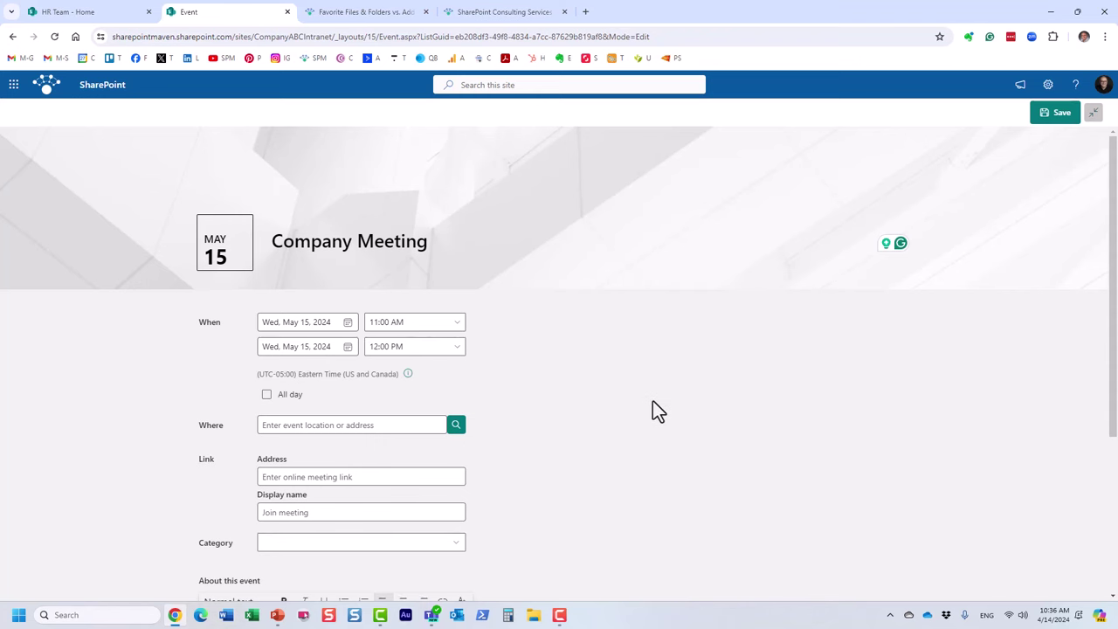
scroll(655, 409, down, 3)
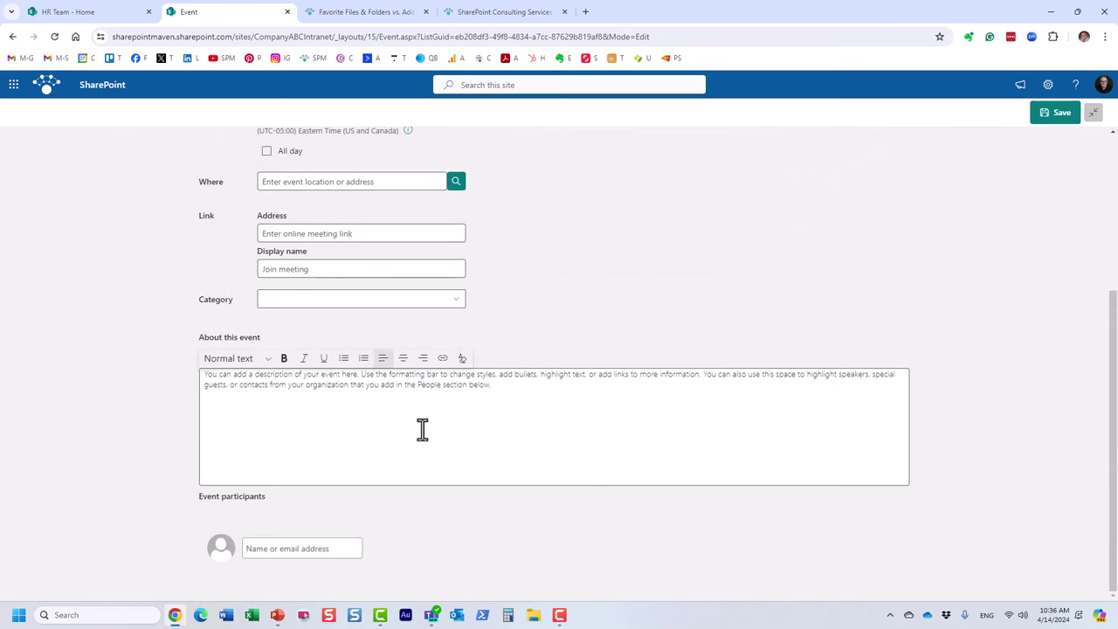
scroll(422, 428, up, 1)
scroll(421, 428, up, 3)
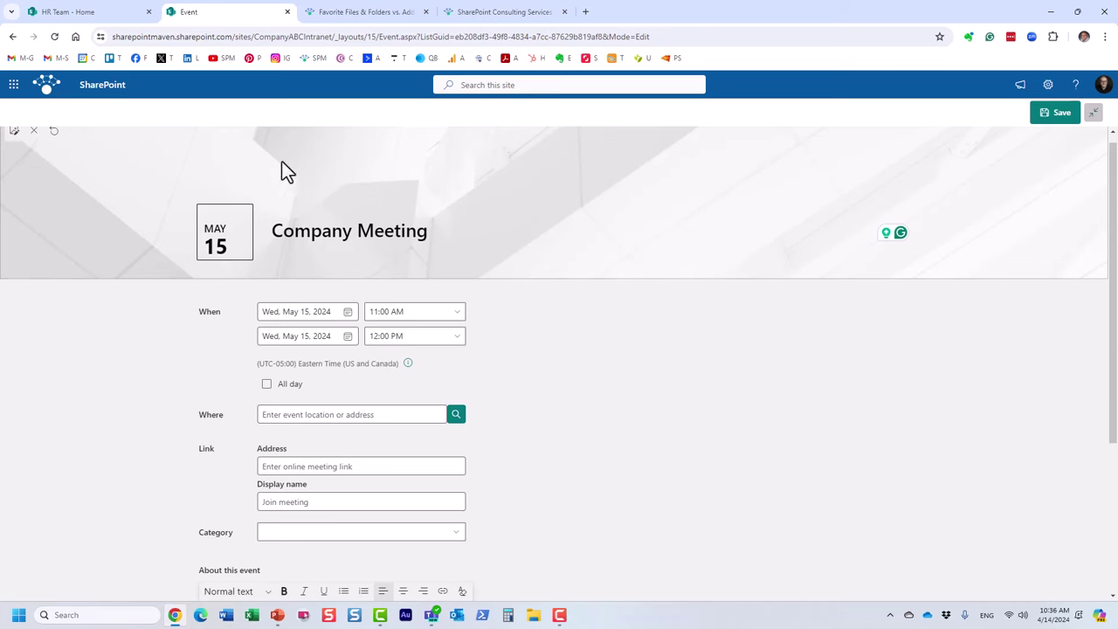
Step: Give it a stock spiral staircase header image, save the event, and return home
click(125, 173)
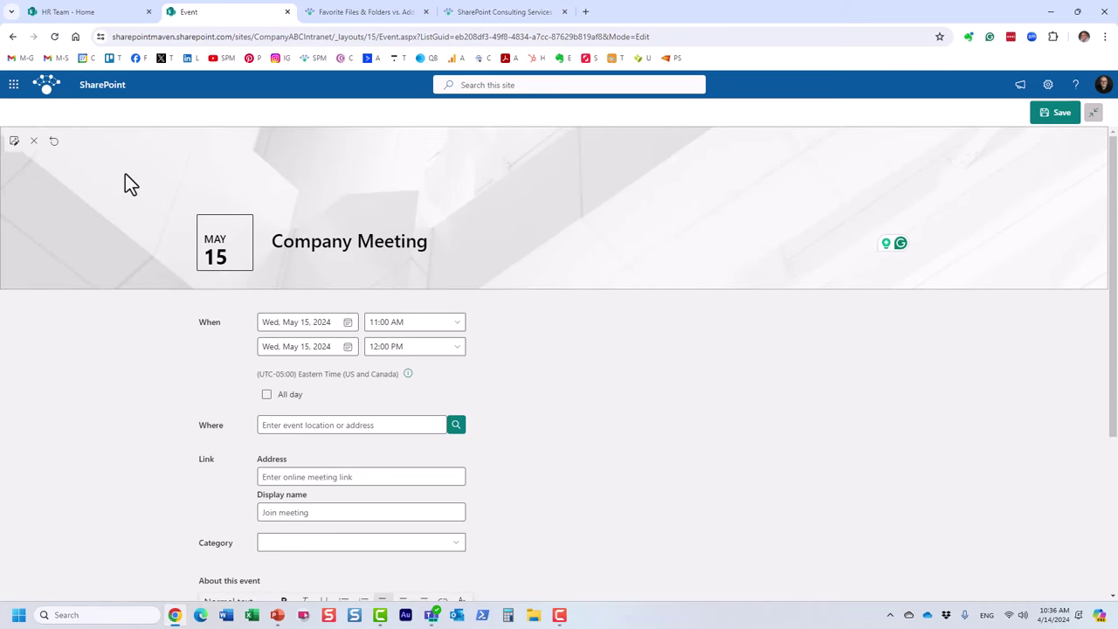
click(15, 143)
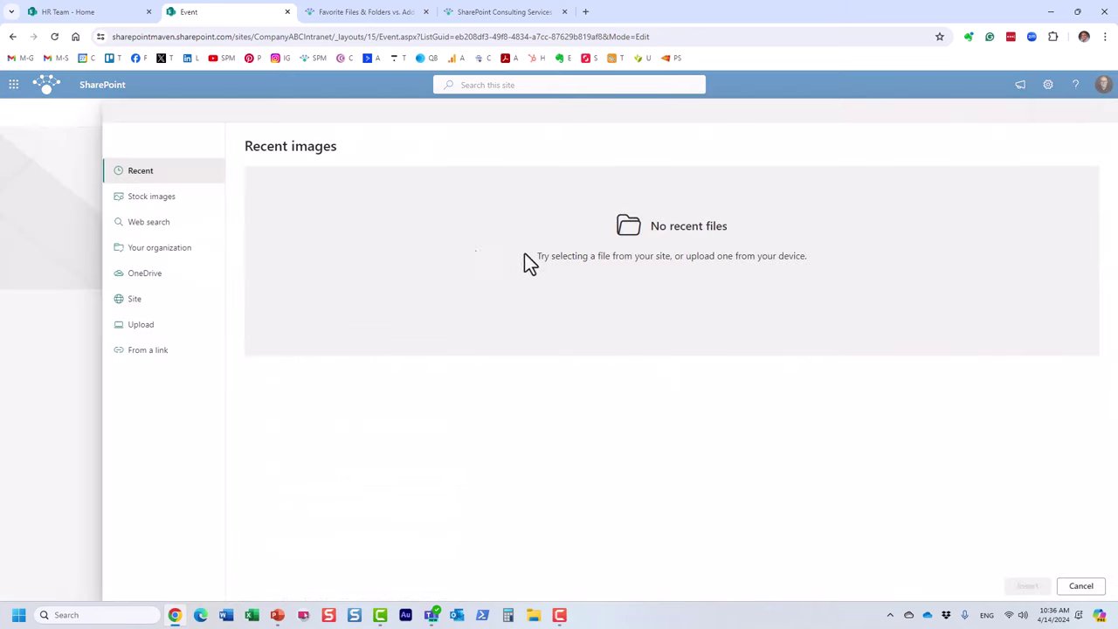
click(175, 197)
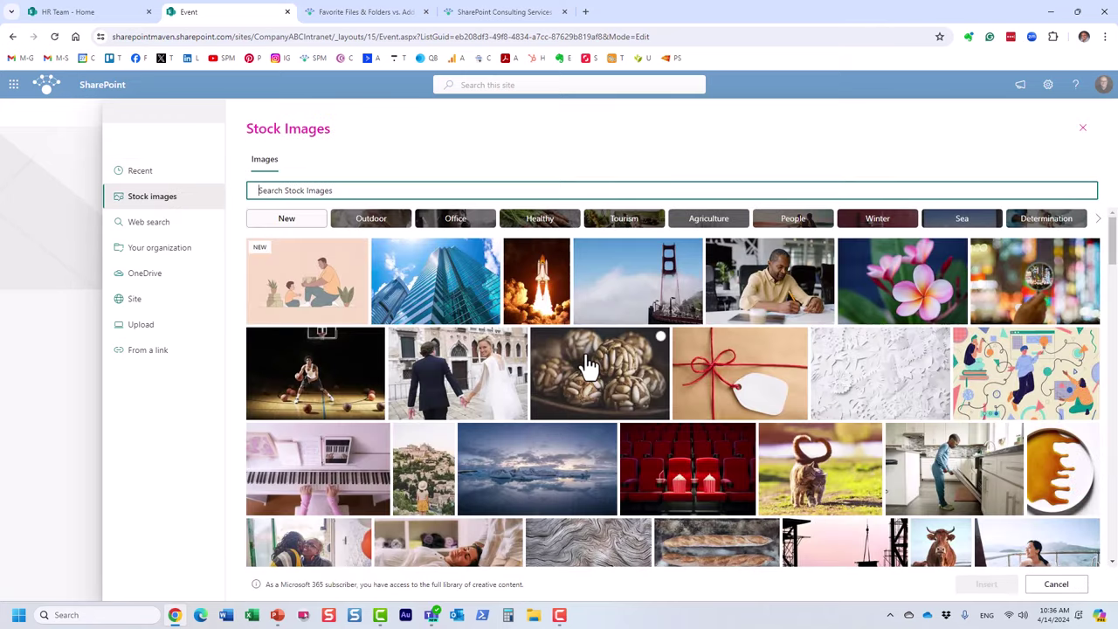
scroll(587, 365, down, 1)
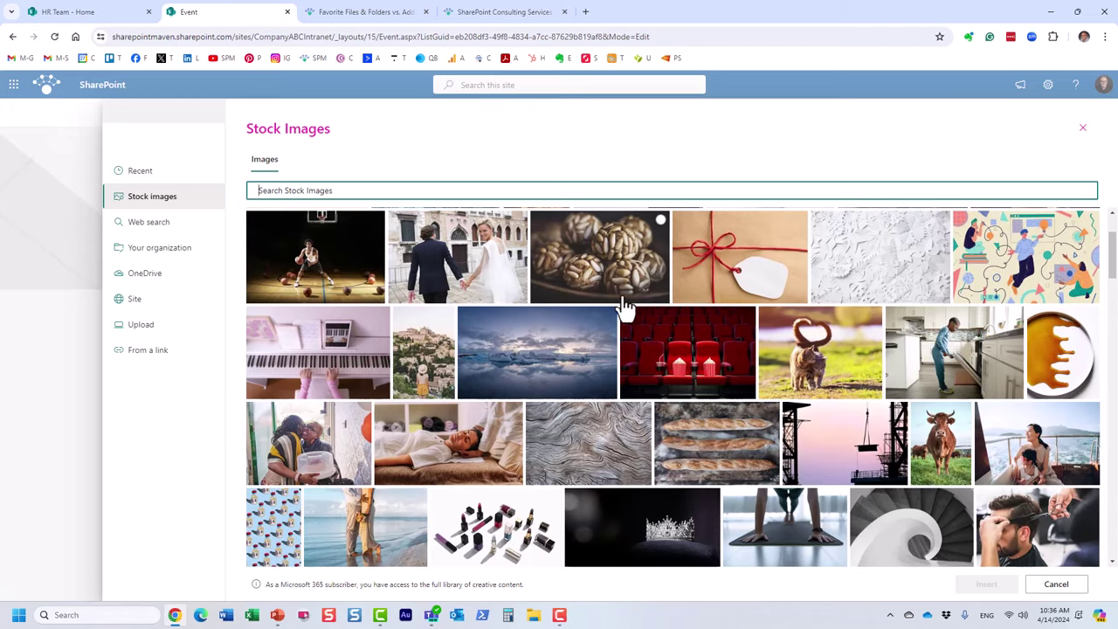
scroll(629, 305, down, 2)
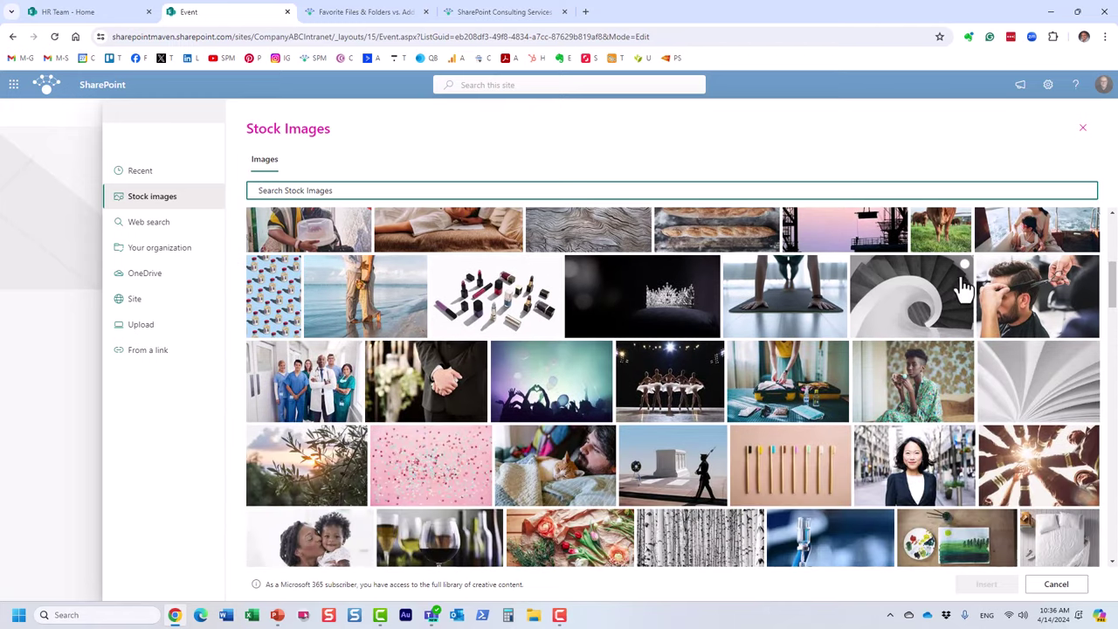
click(965, 264)
click(986, 583)
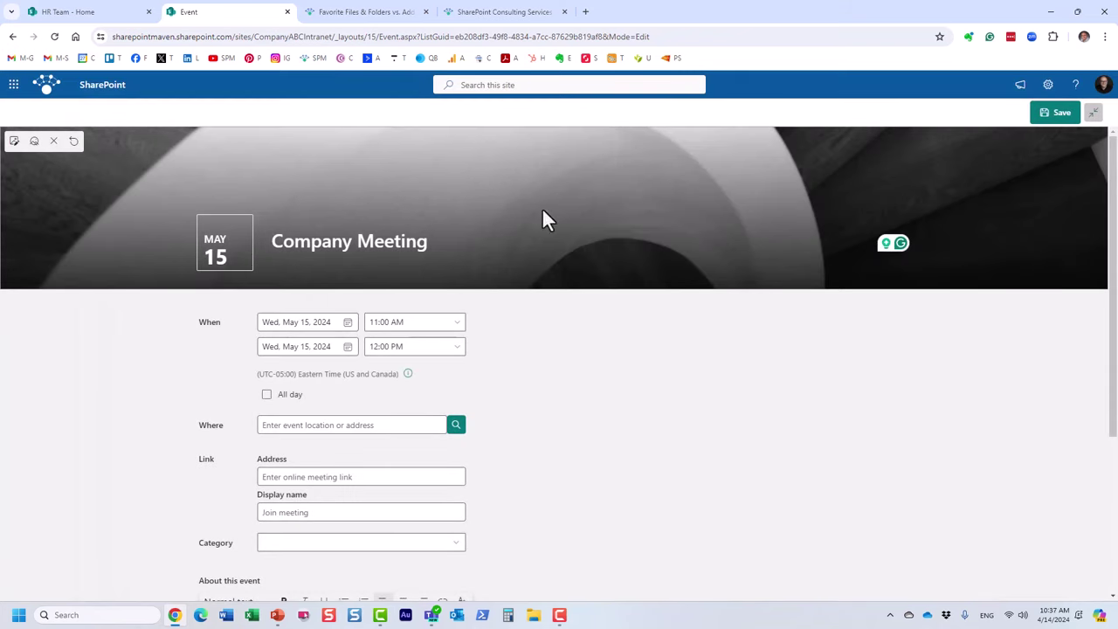
click(1055, 114)
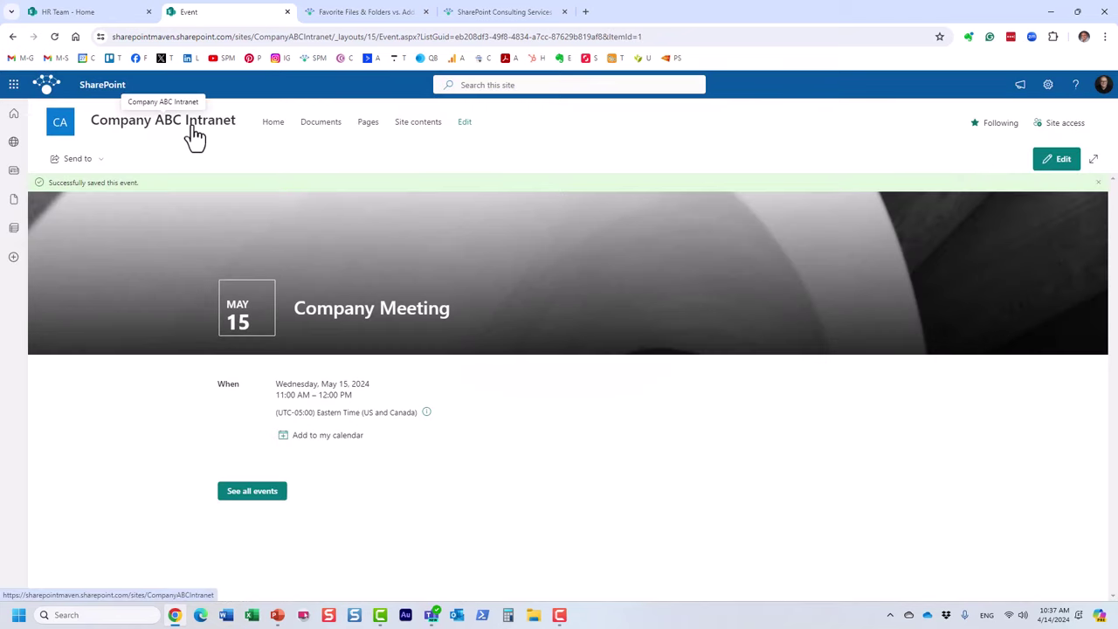
click(193, 131)
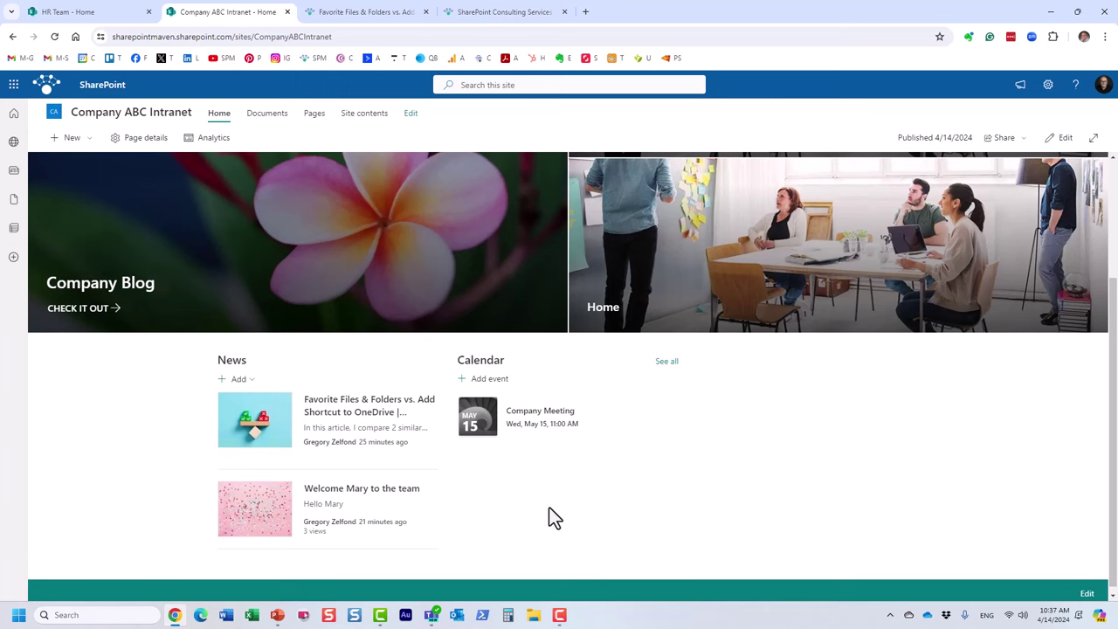
Step: Add an all-day event titled 'Company BBQ' on July 4, 2024
click(493, 381)
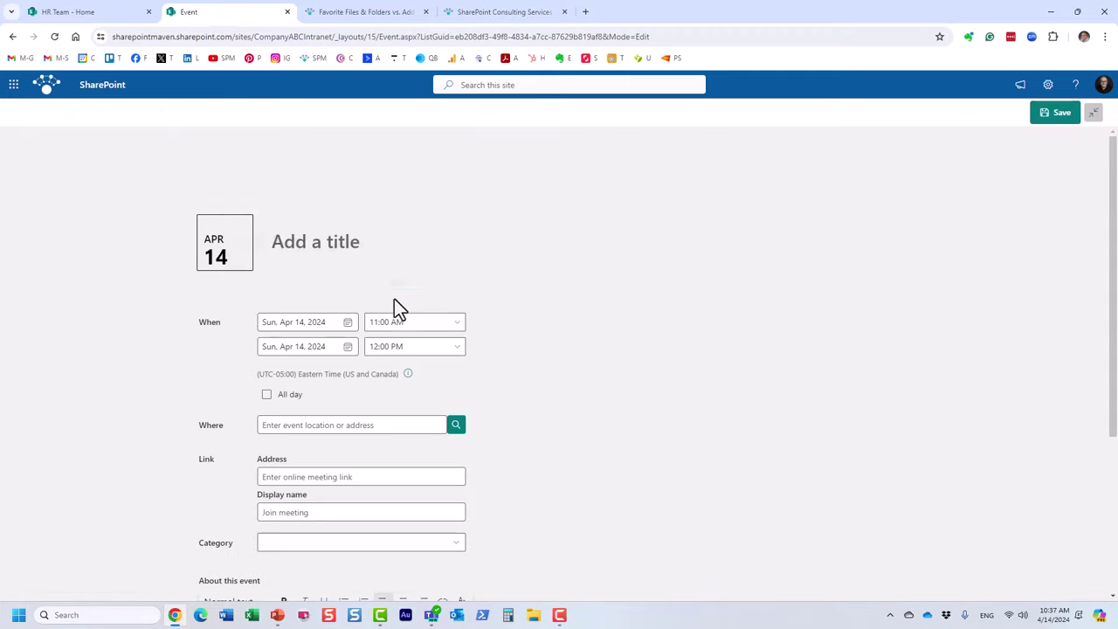
click(356, 244)
text(Co)
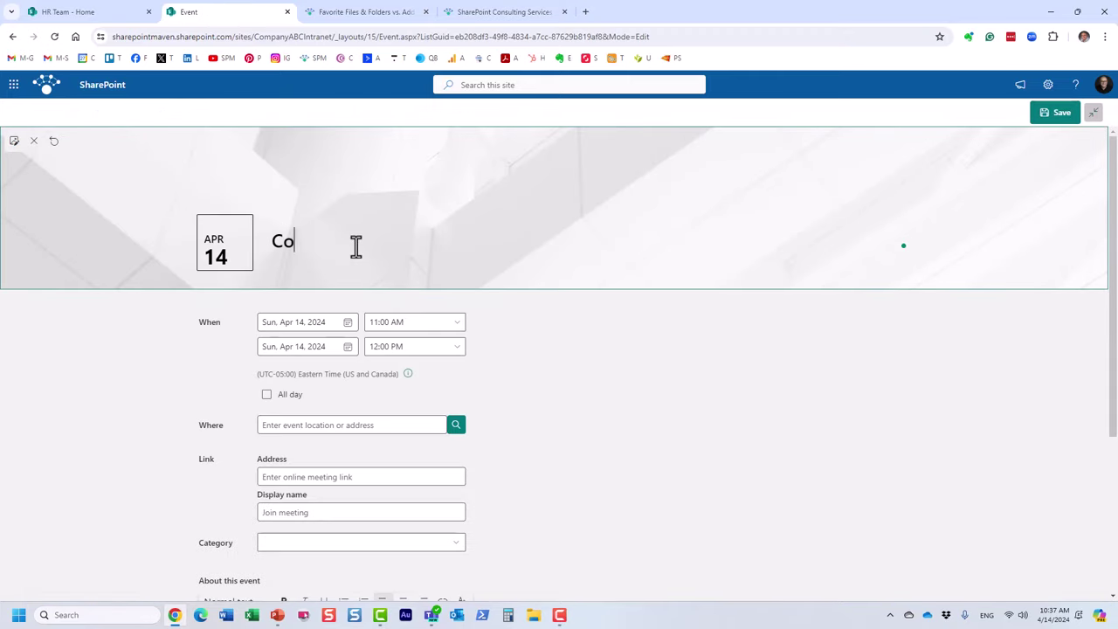
text(mpany B)
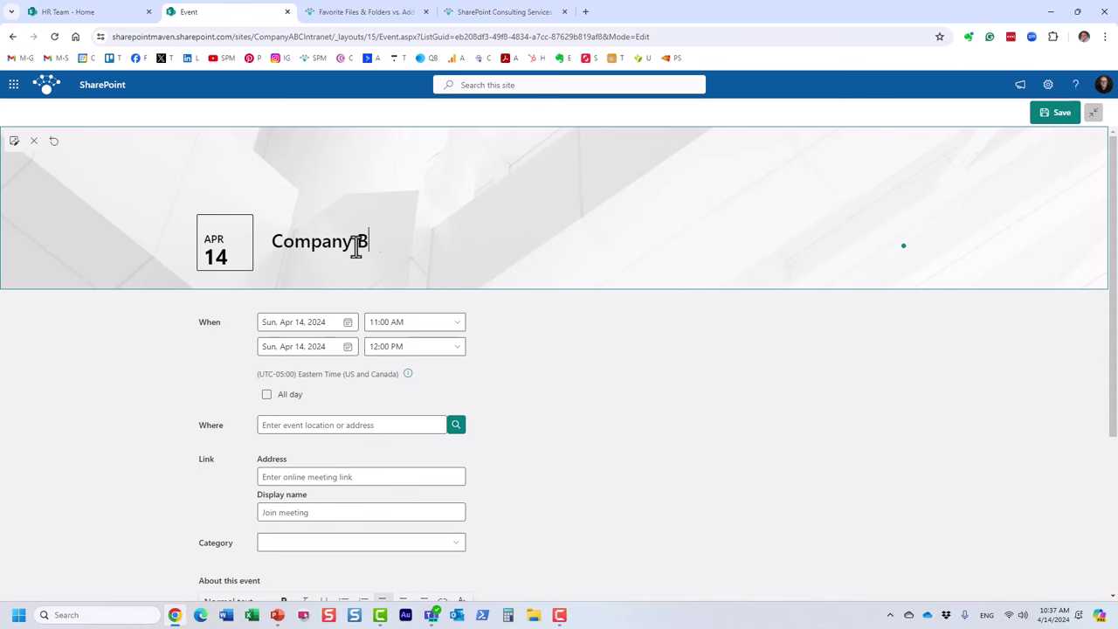
text(BQ)
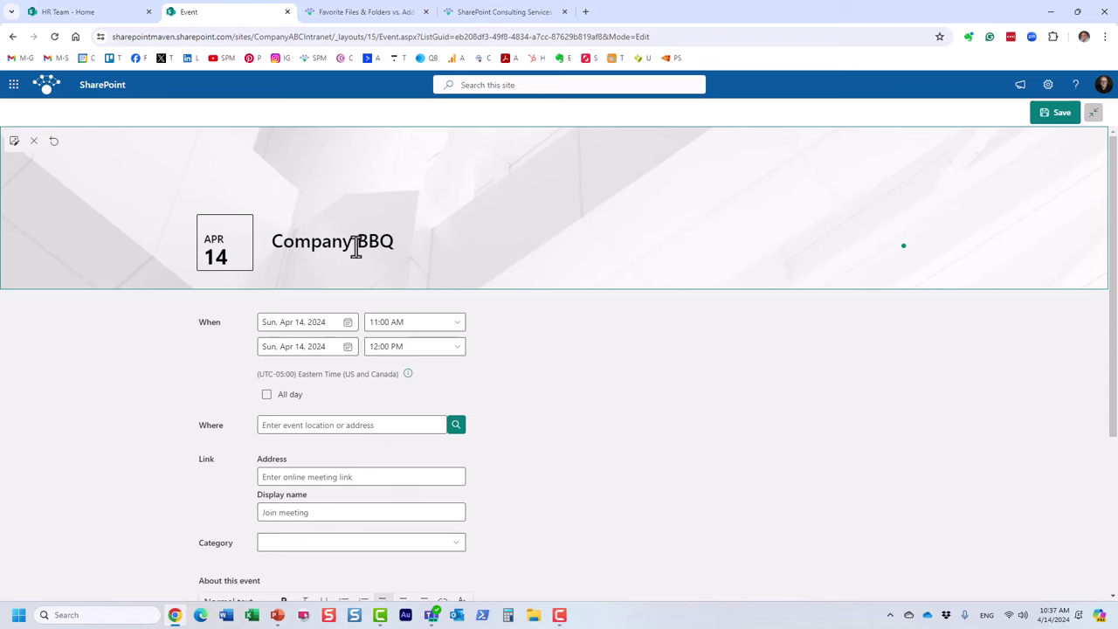
click(347, 322)
click(370, 348)
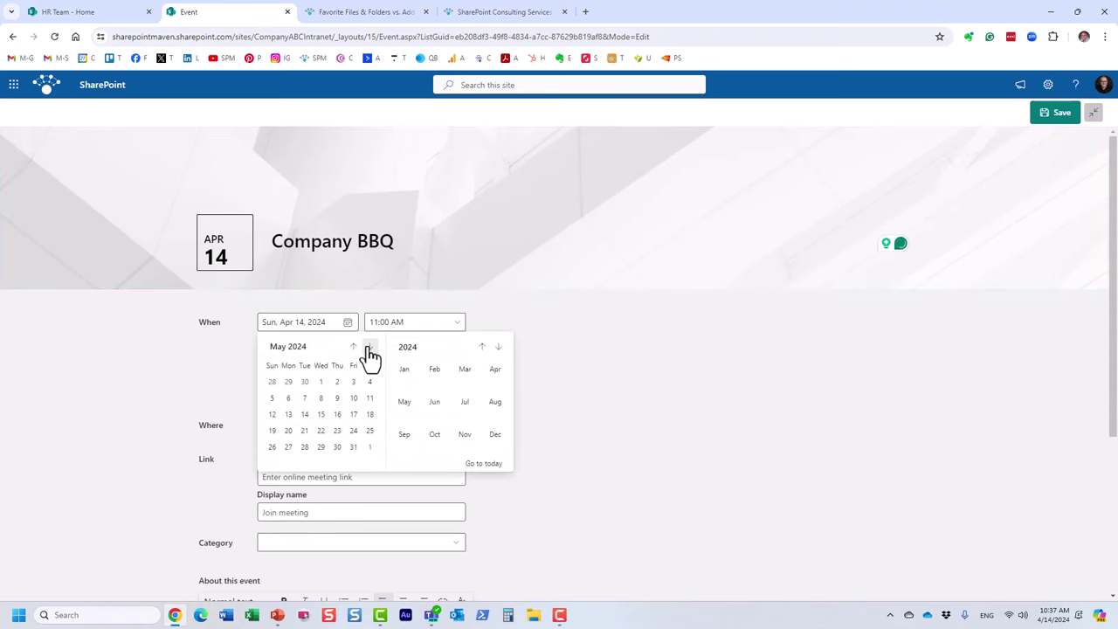
click(369, 347)
click(369, 348)
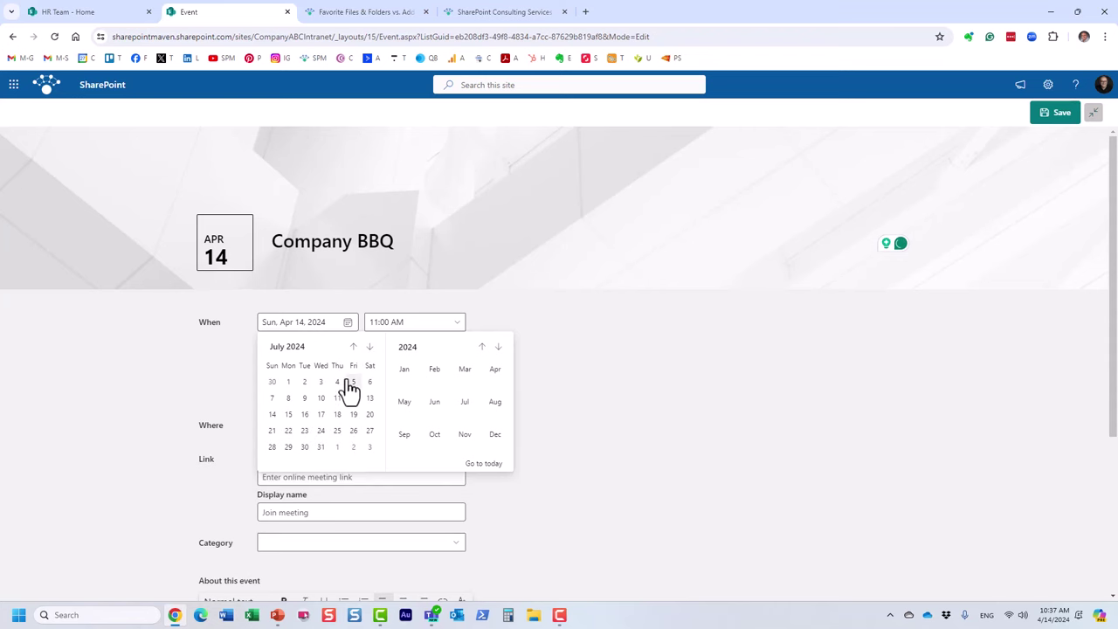
click(338, 383)
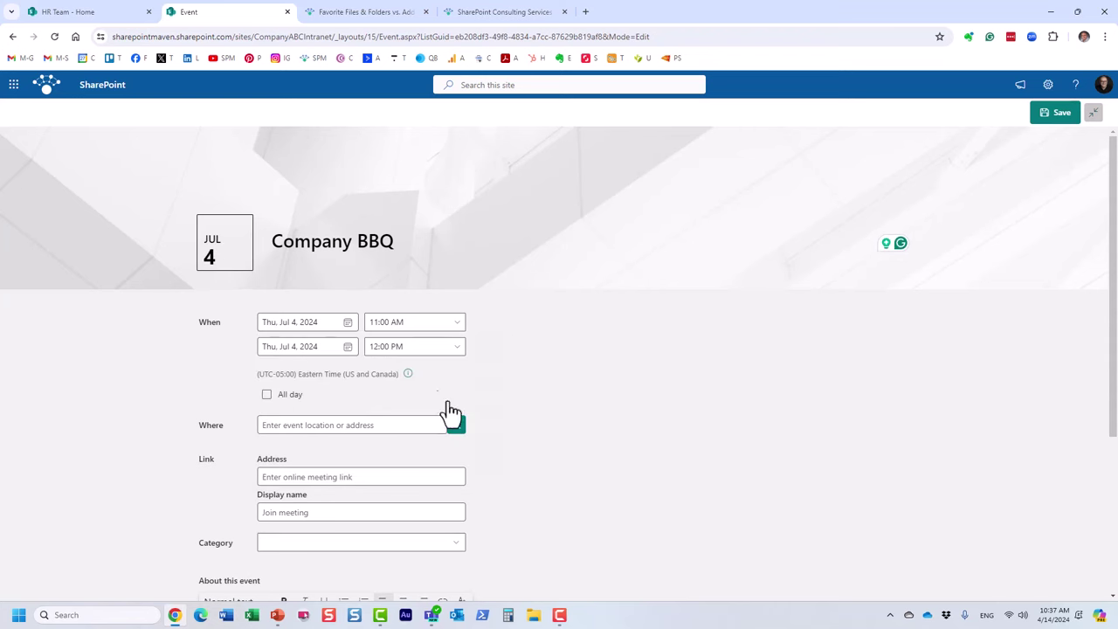
click(267, 395)
scroll(565, 407, down, 3)
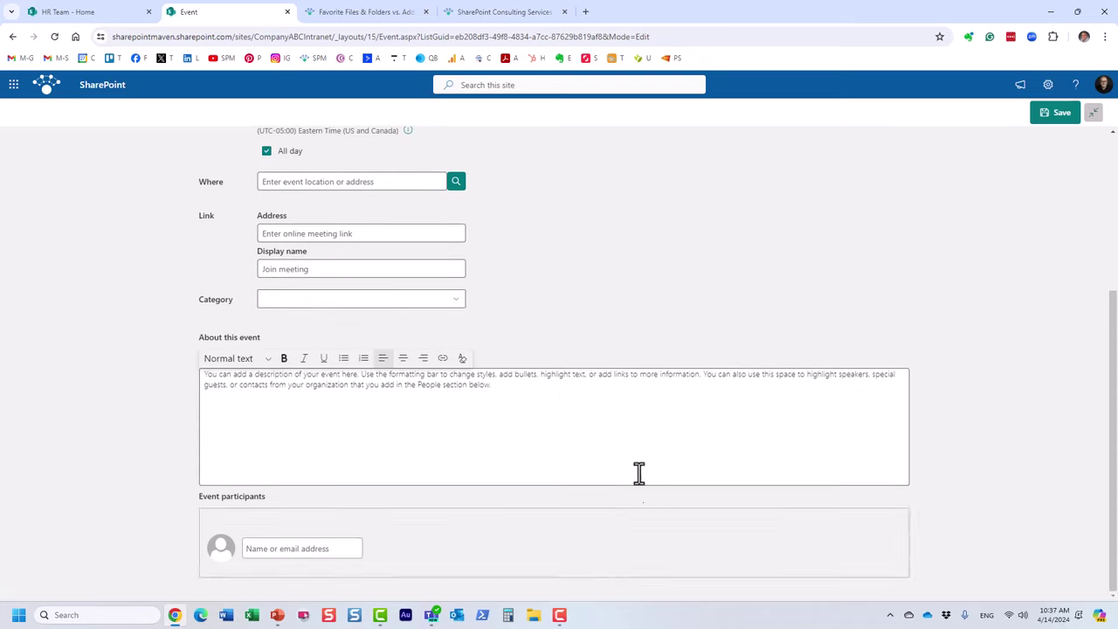
scroll(638, 472, up, 3)
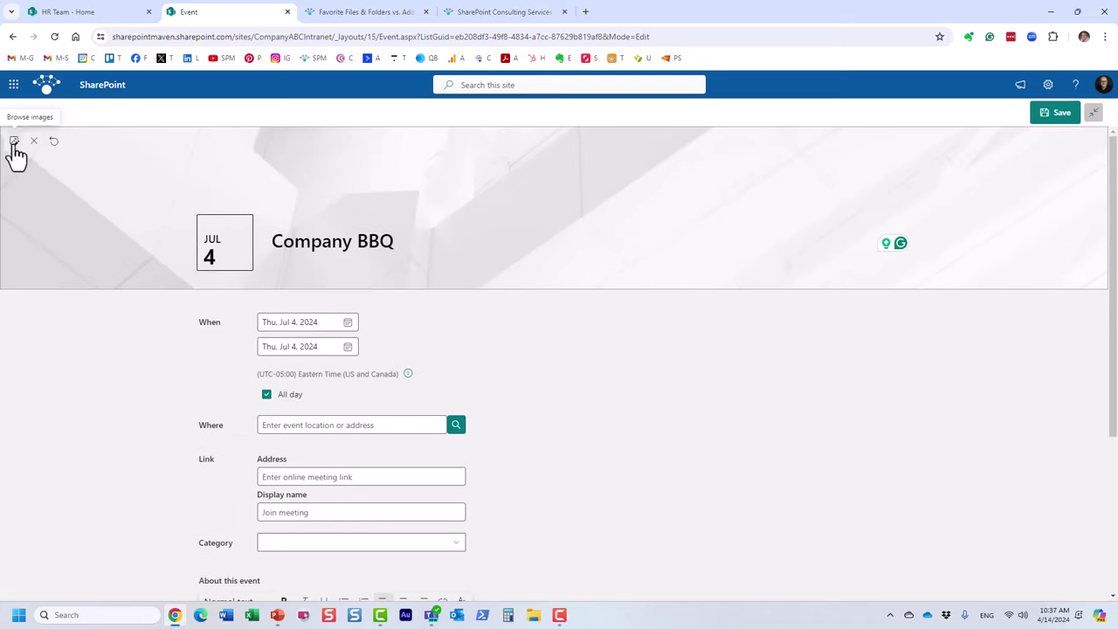
Step: Give it a wood-texture stock banner, save it, and return to the home page
click(14, 142)
click(149, 197)
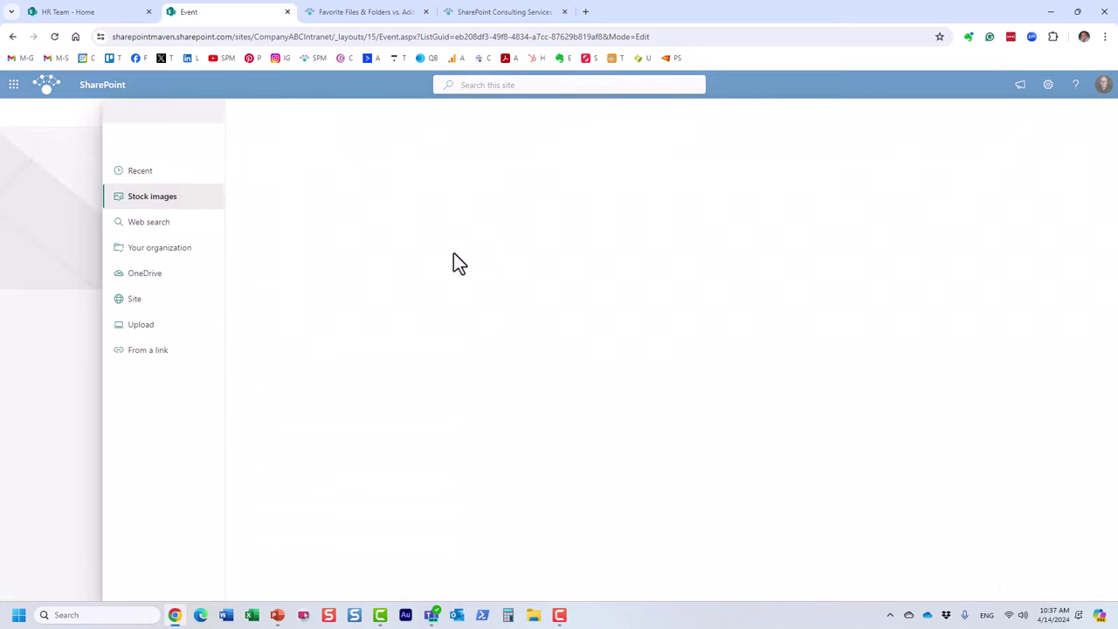
scroll(533, 358, down, 3)
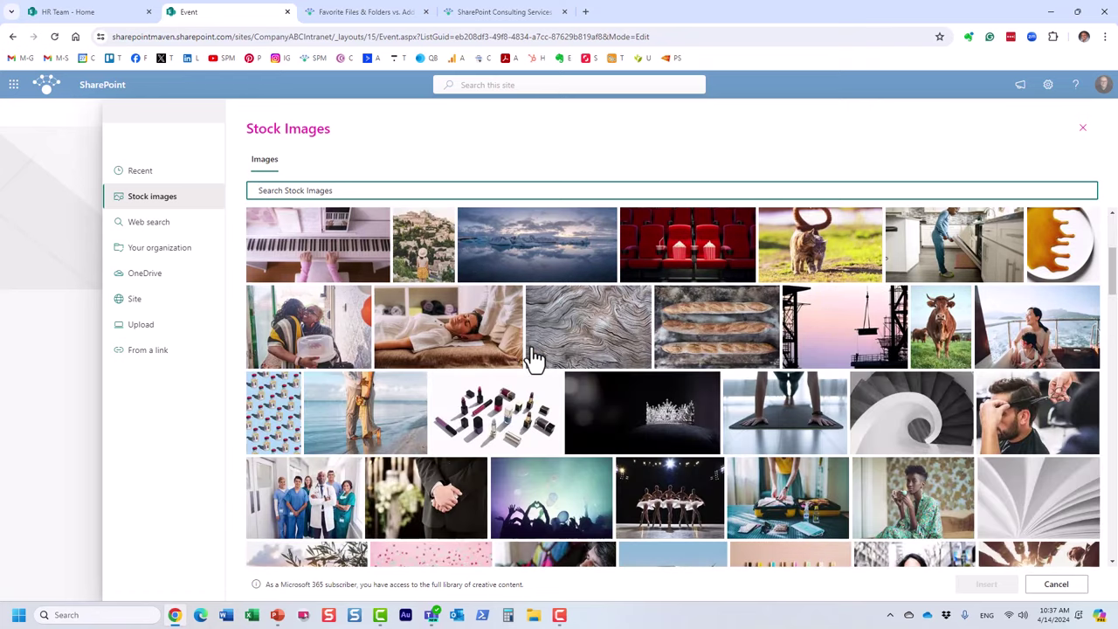
click(644, 297)
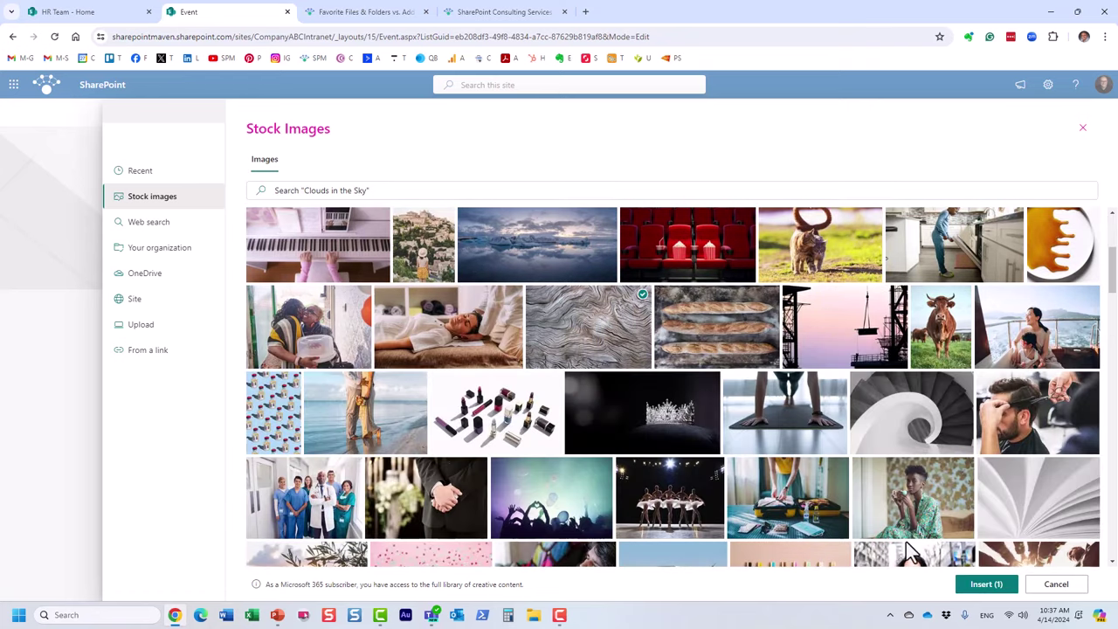
click(985, 584)
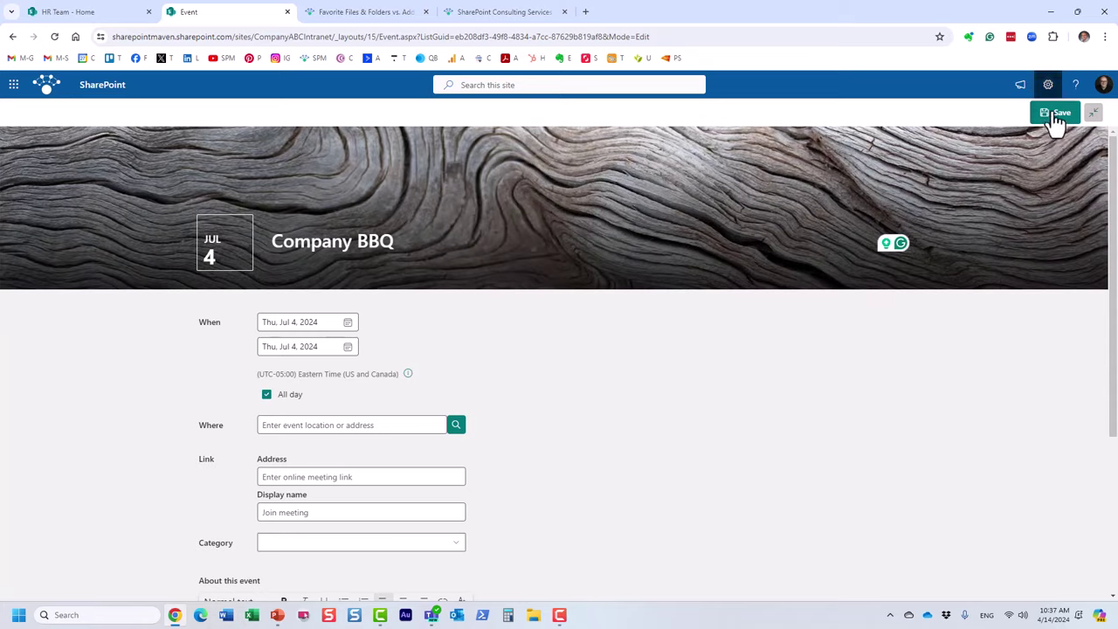
click(1054, 115)
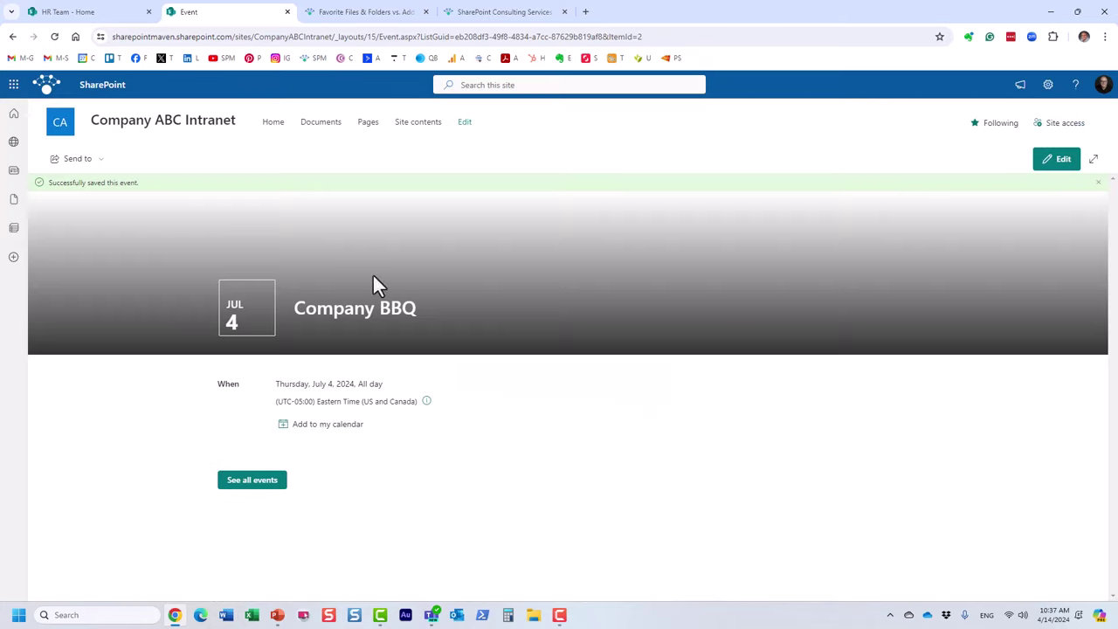
click(206, 129)
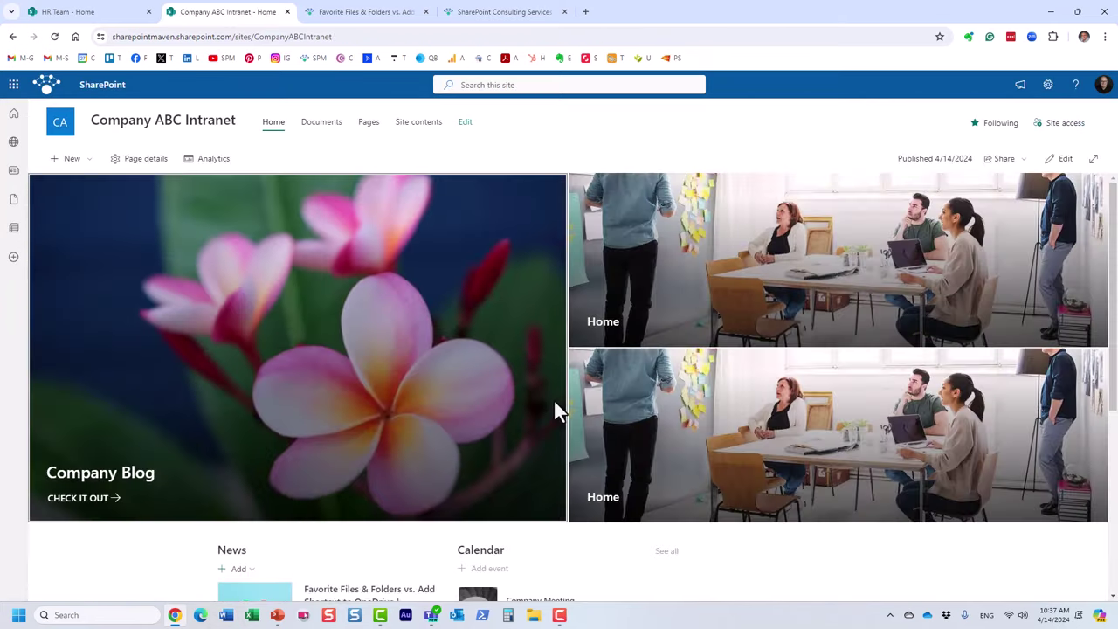
scroll(555, 410, down, 3)
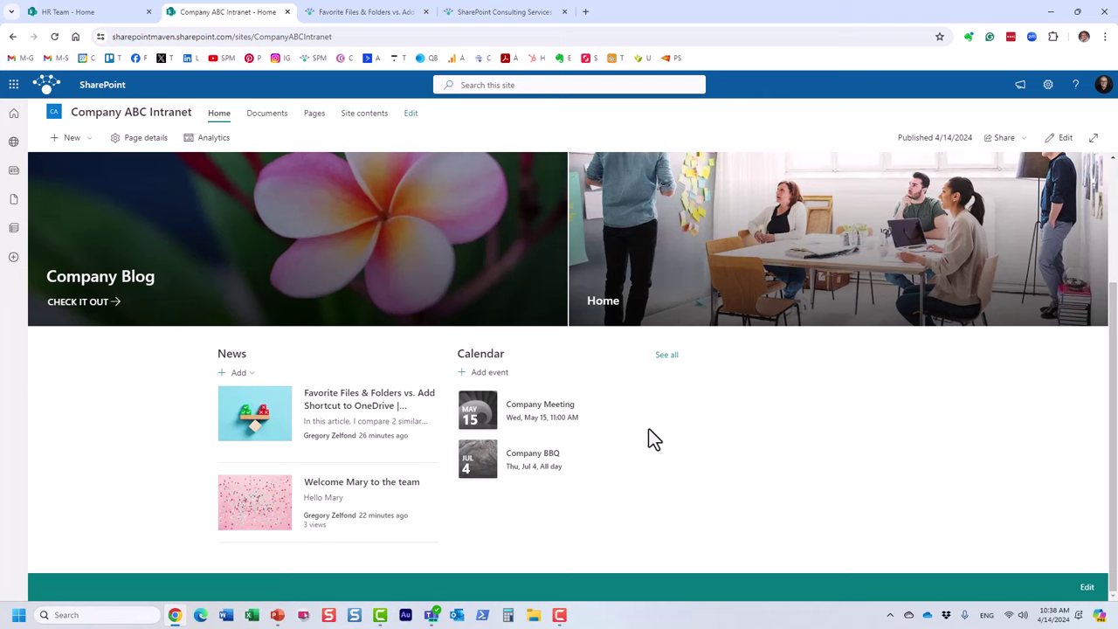
click(540, 404)
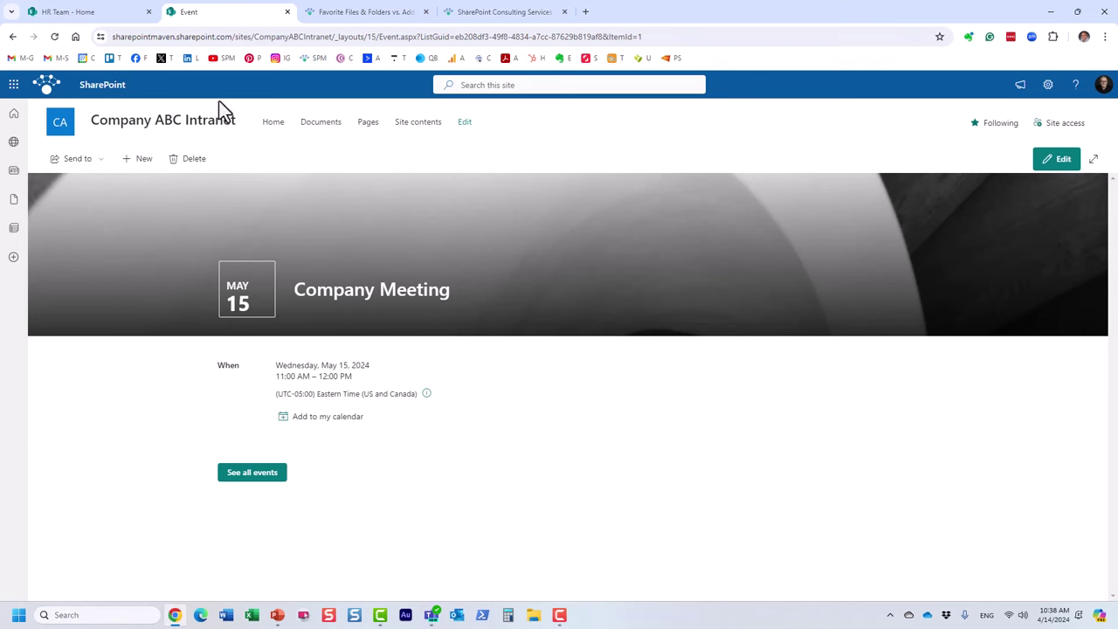
click(12, 38)
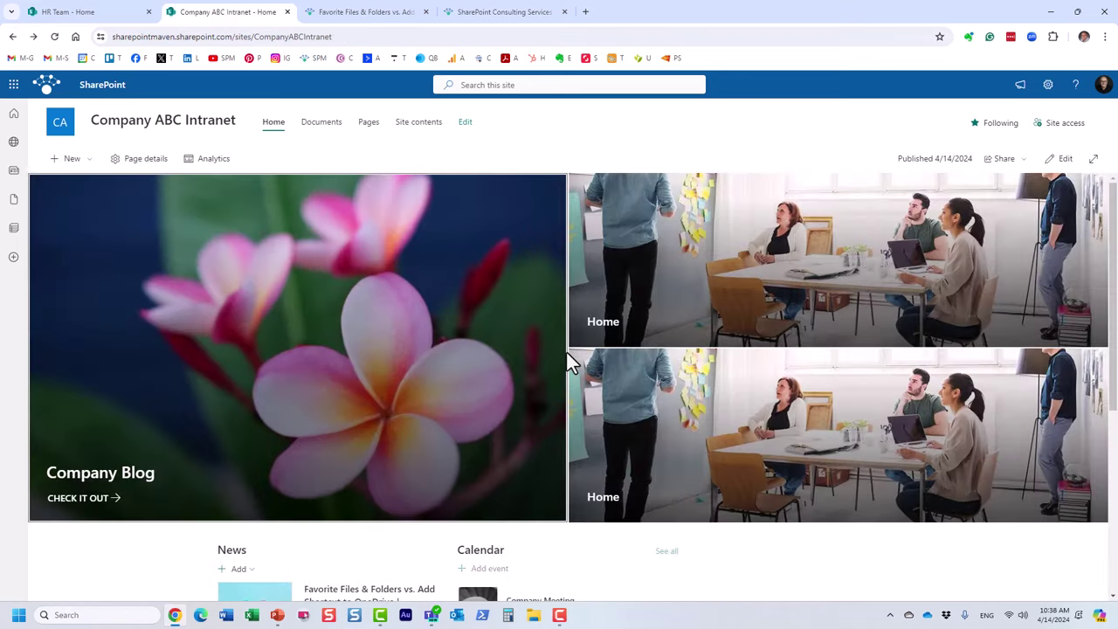
scroll(499, 442, down, 2)
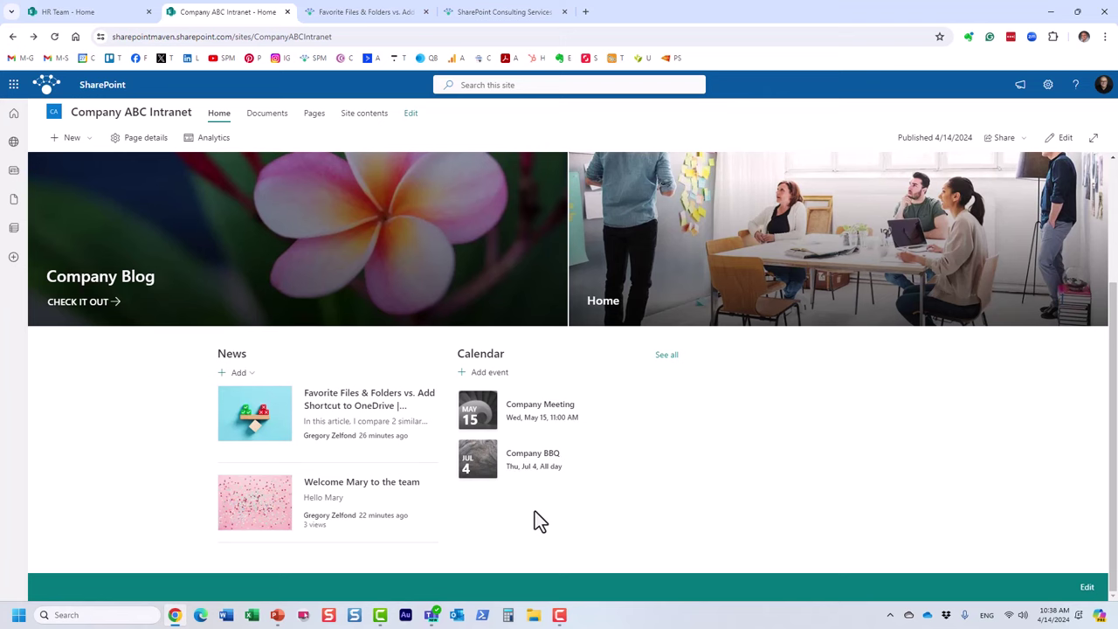
click(672, 357)
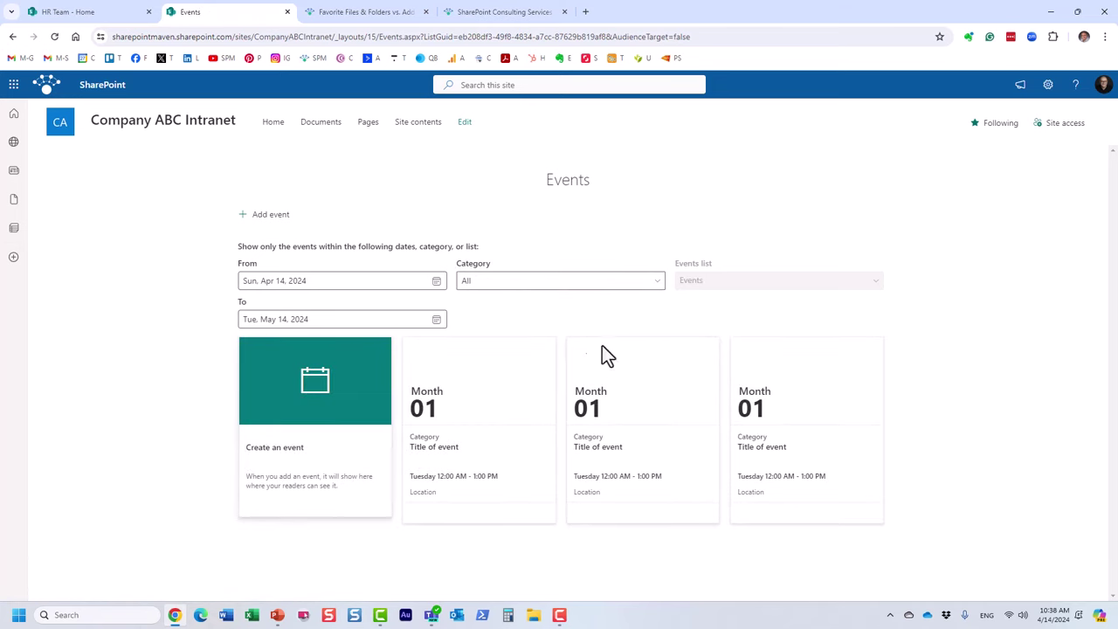
click(13, 37)
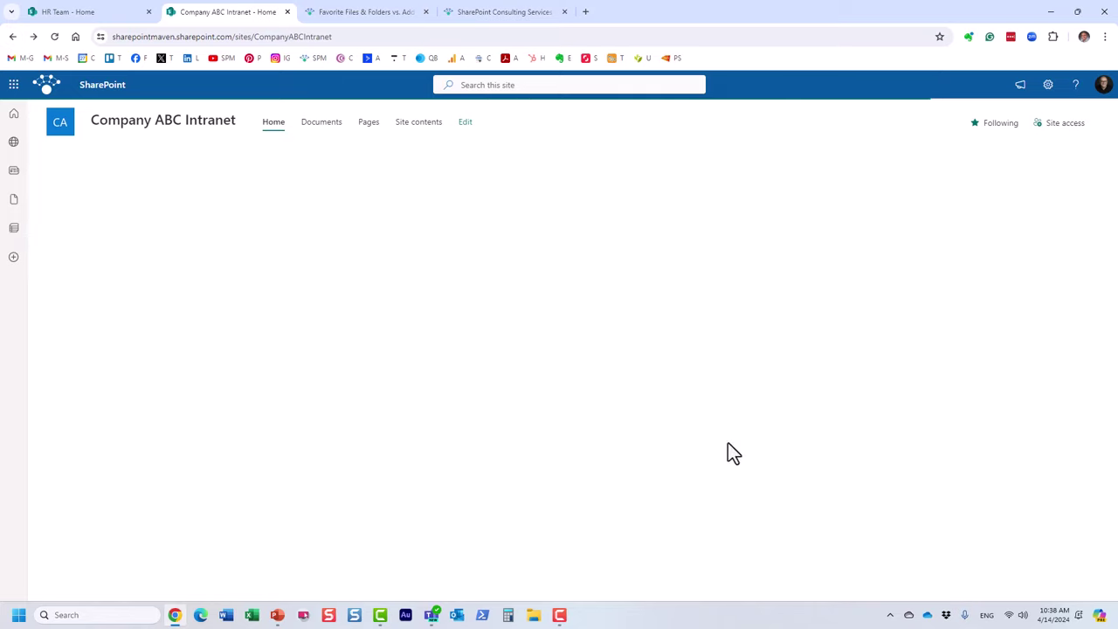
scroll(535, 457, down, 3)
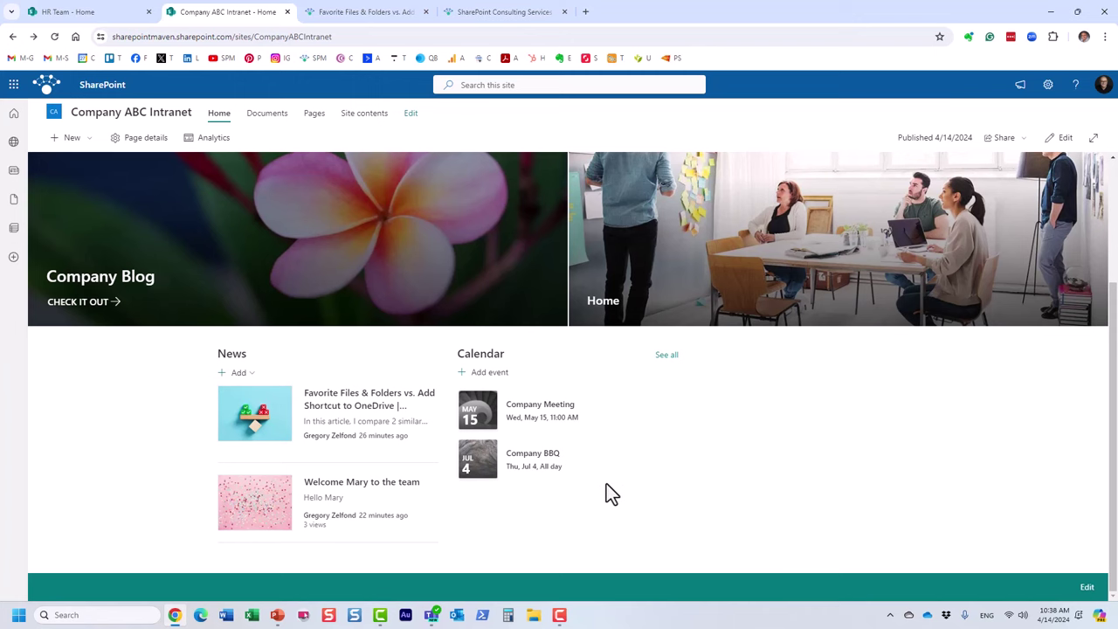
Step: Download the Company Meeting event as an .ics file via Add to my calendar, then go back
click(550, 416)
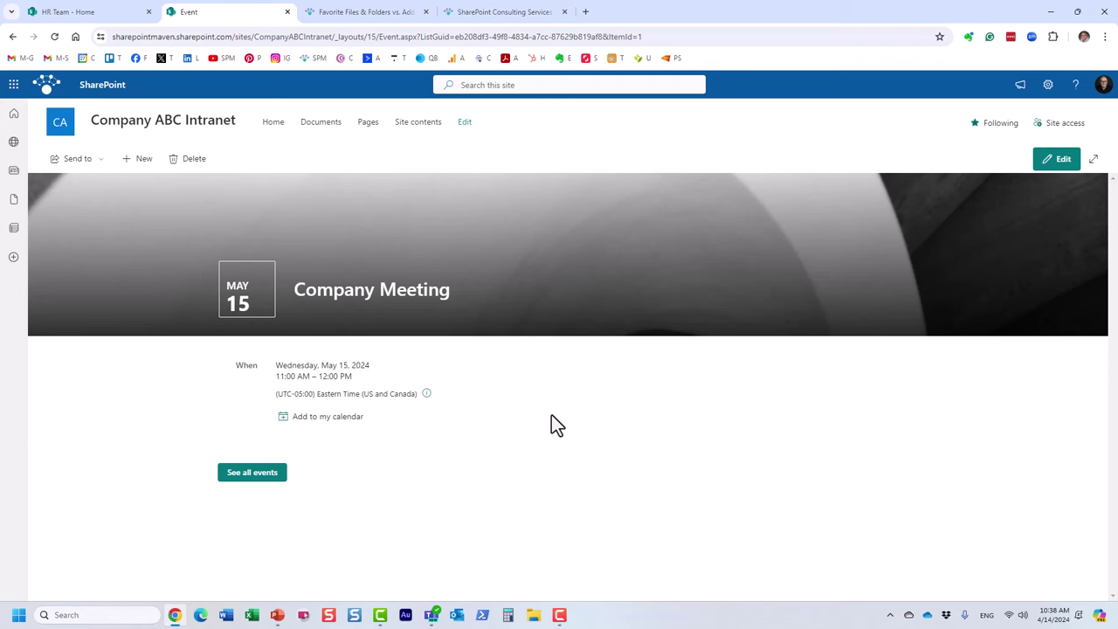
click(359, 416)
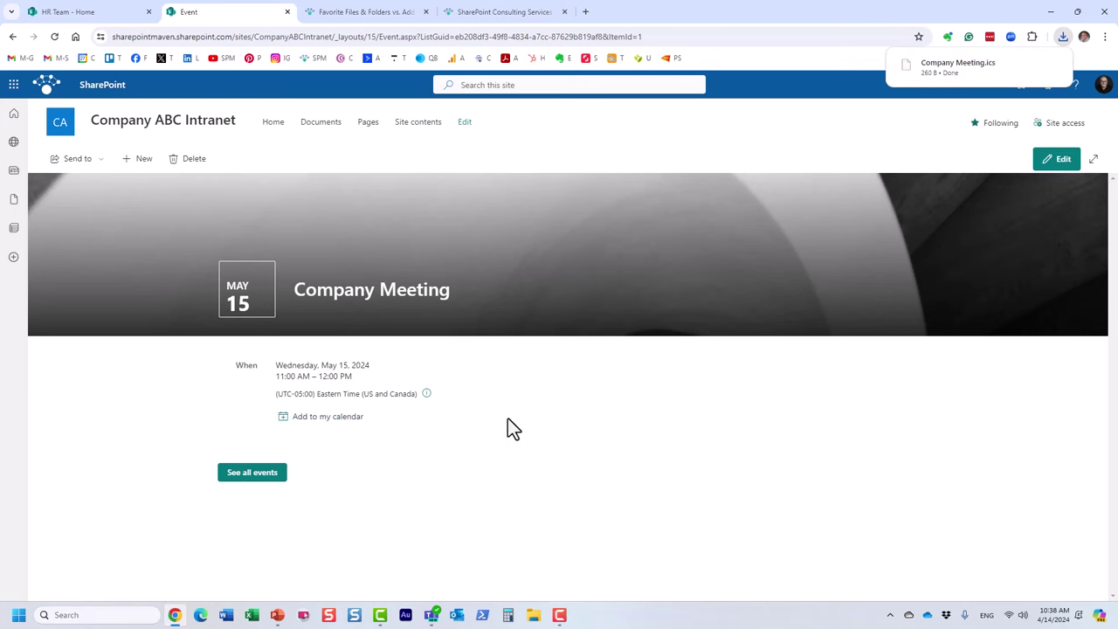
click(13, 37)
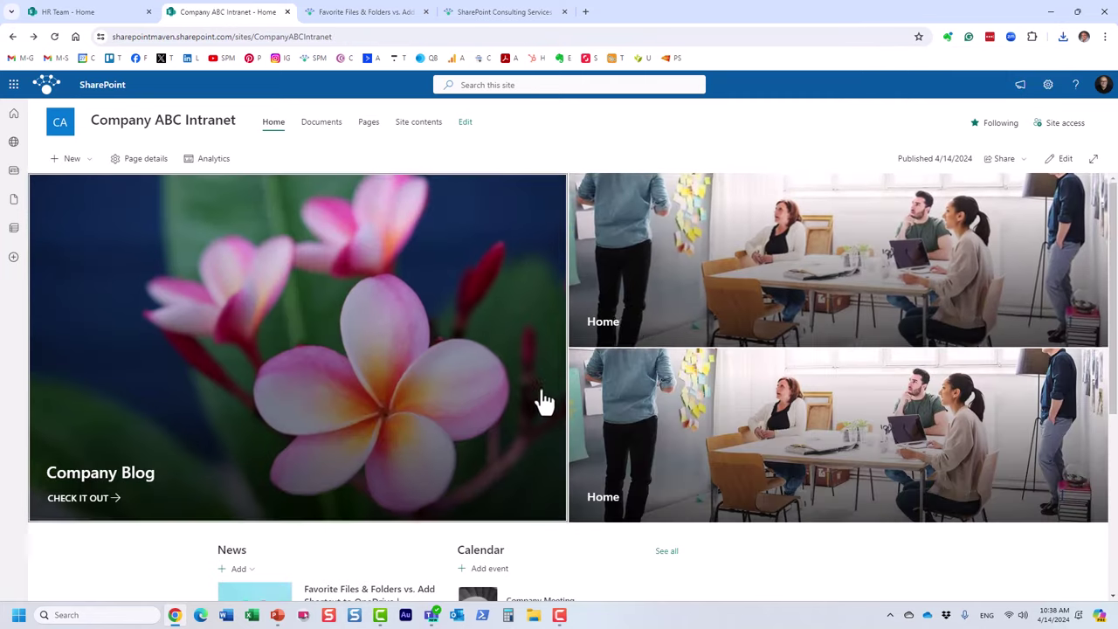
scroll(537, 411, down, 2)
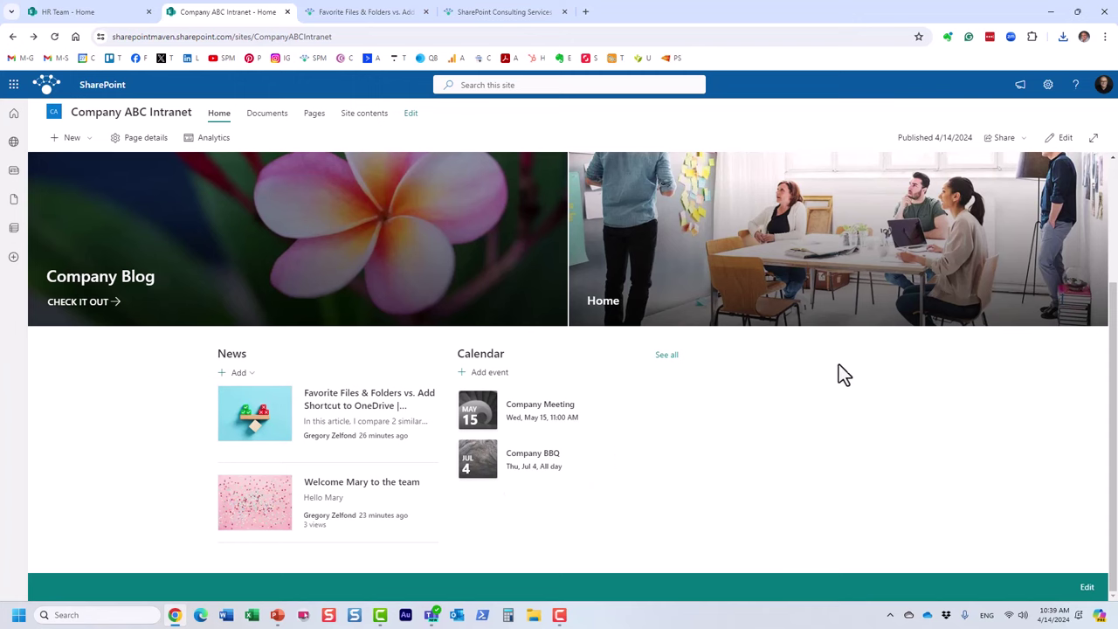
Step: Open the Events list calendar from Site contents via the Settings gear
click(1048, 87)
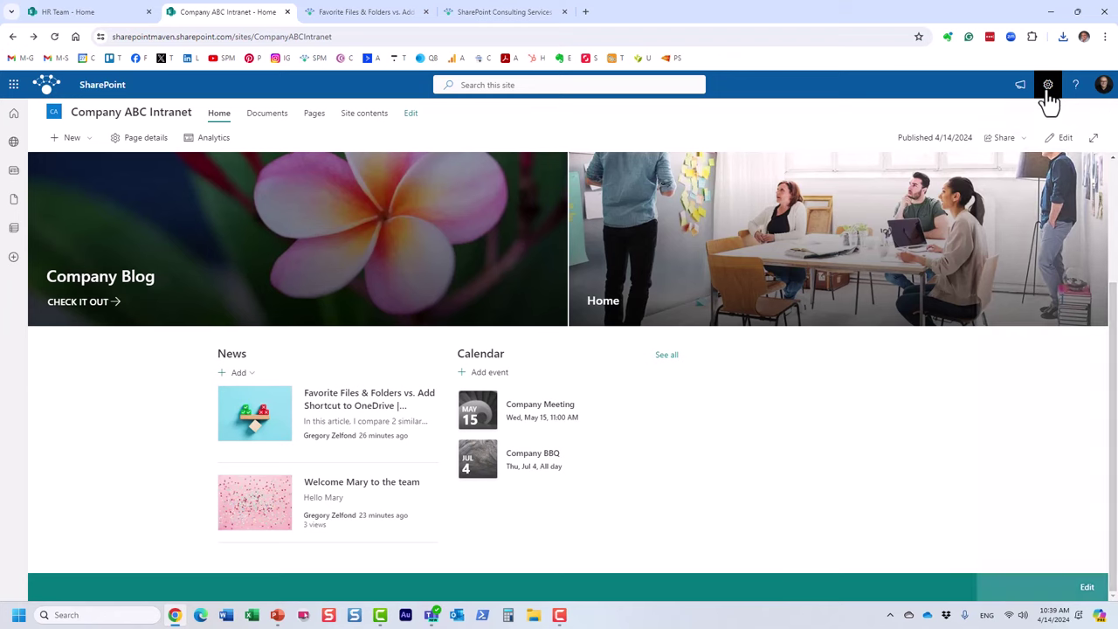
click(978, 193)
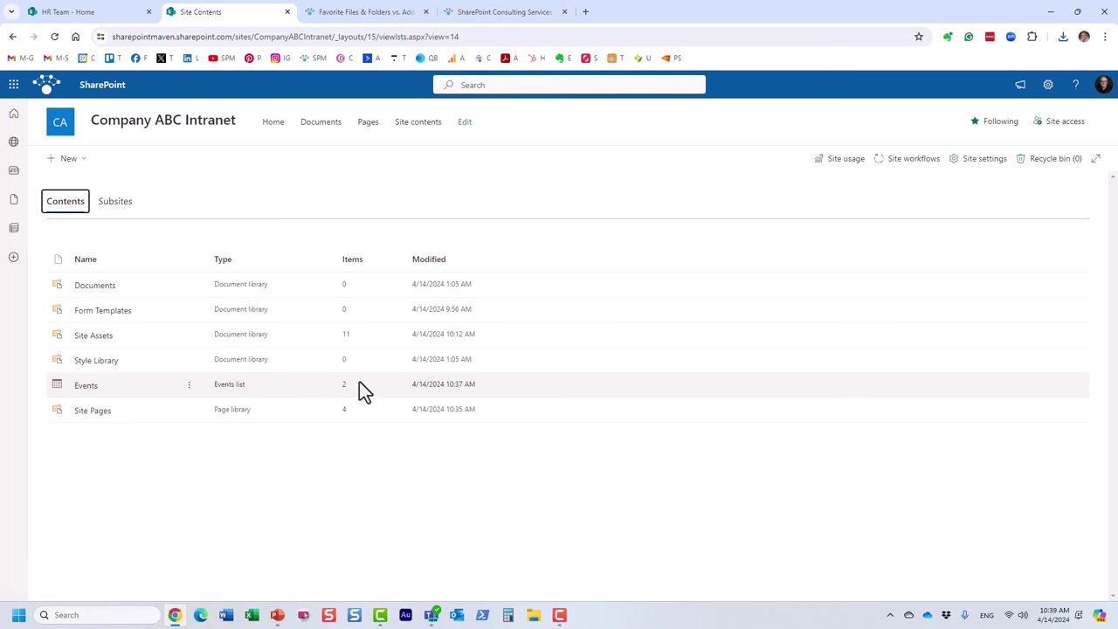
click(88, 389)
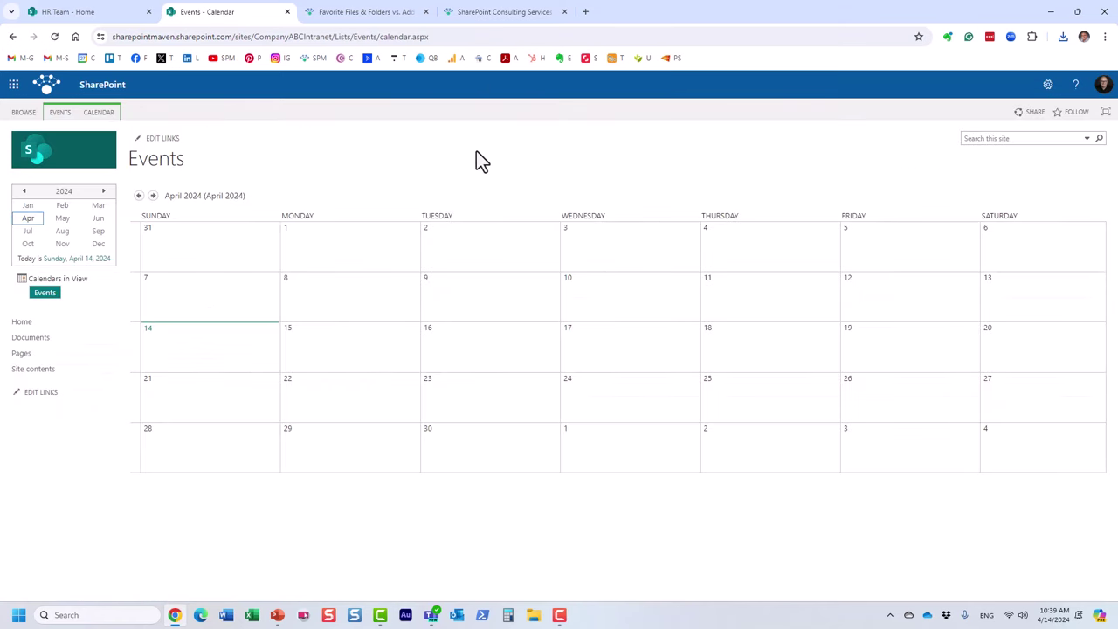
Step: Advance the Events calendar to May 2024, then return to Site contents
click(153, 196)
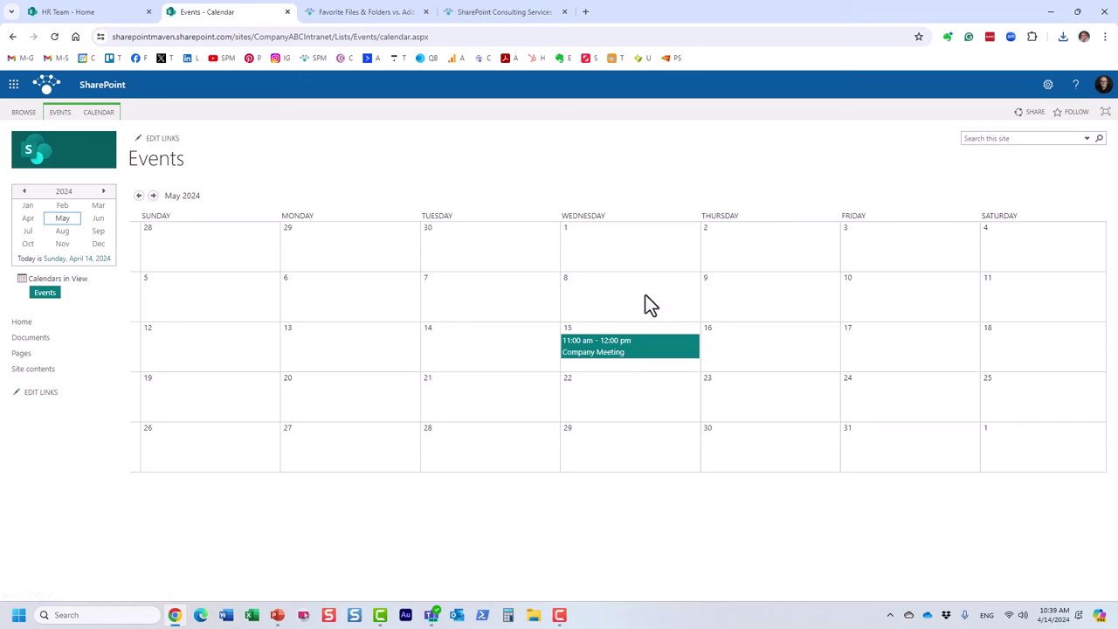
mouse_move(628, 392)
click(13, 38)
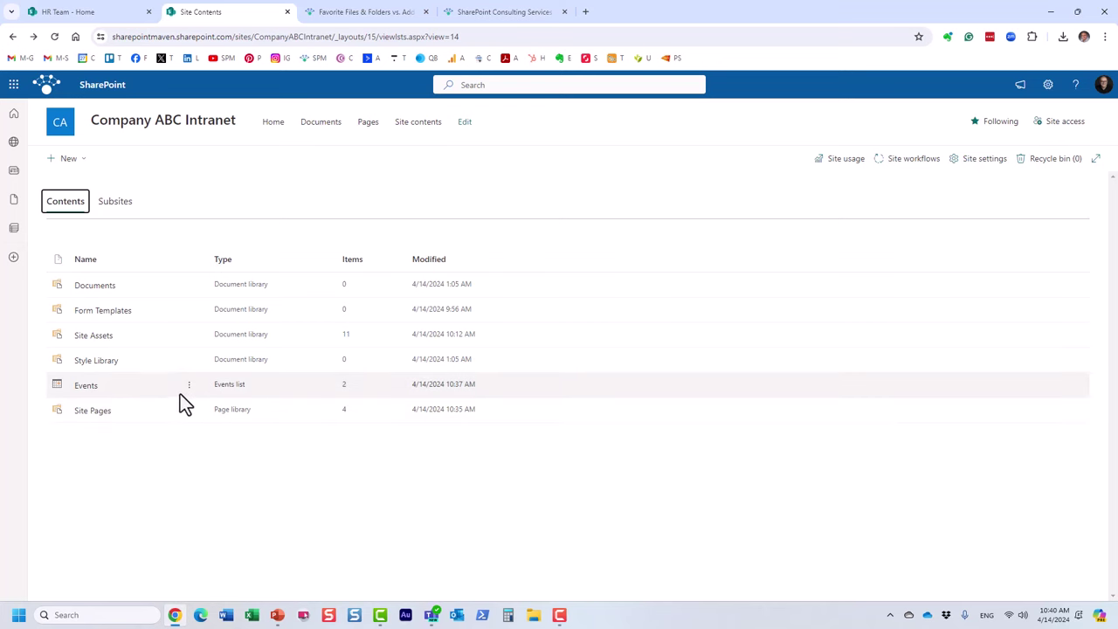
click(147, 131)
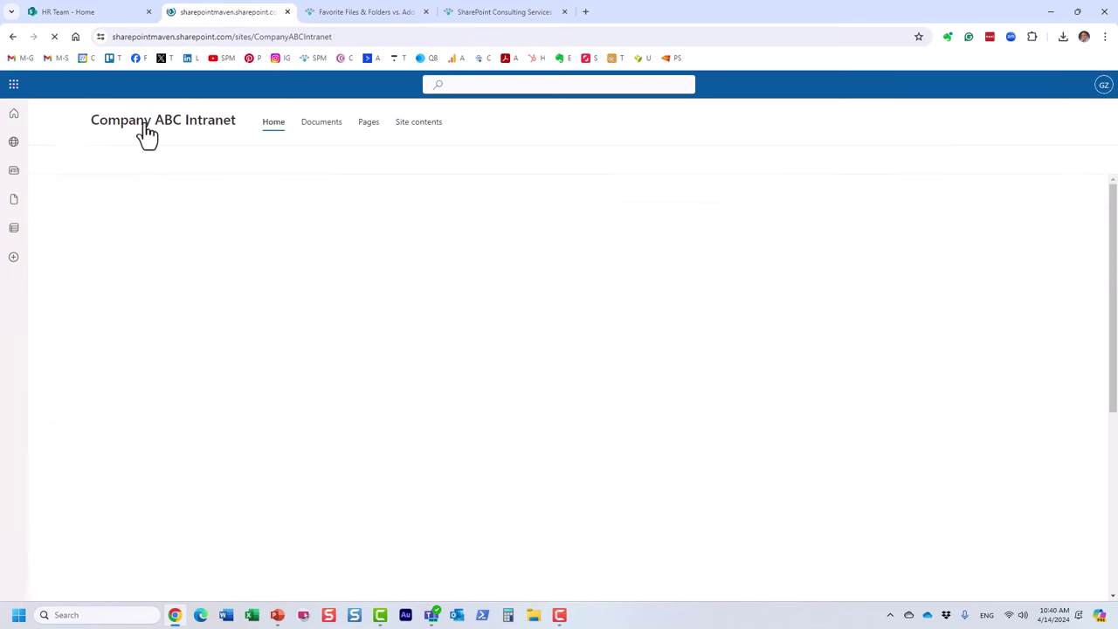
scroll(471, 444, down, 2)
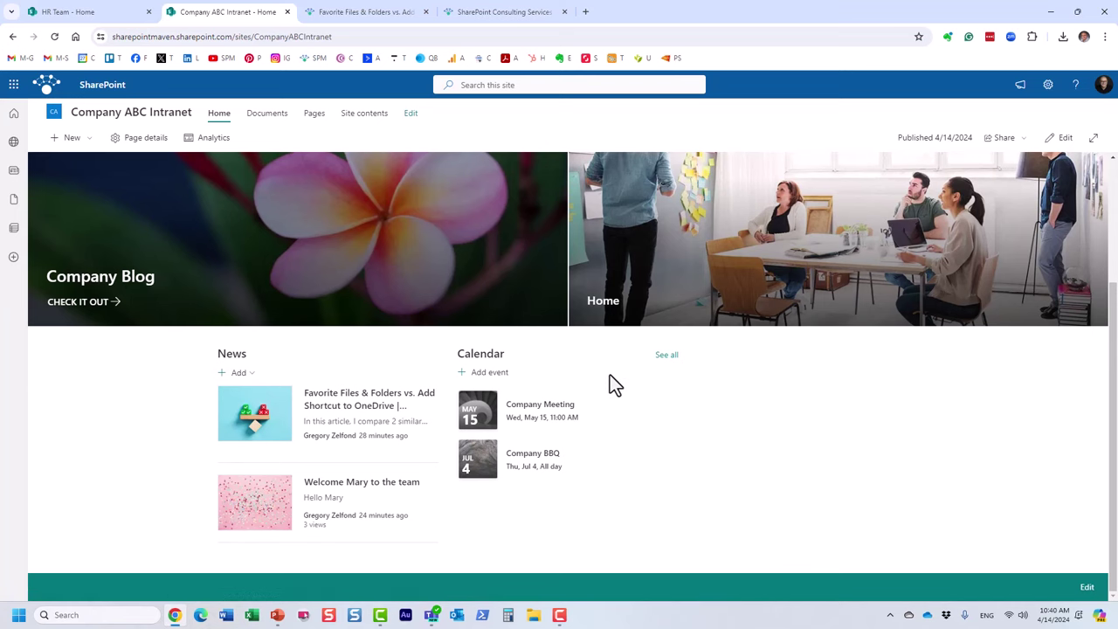
click(487, 373)
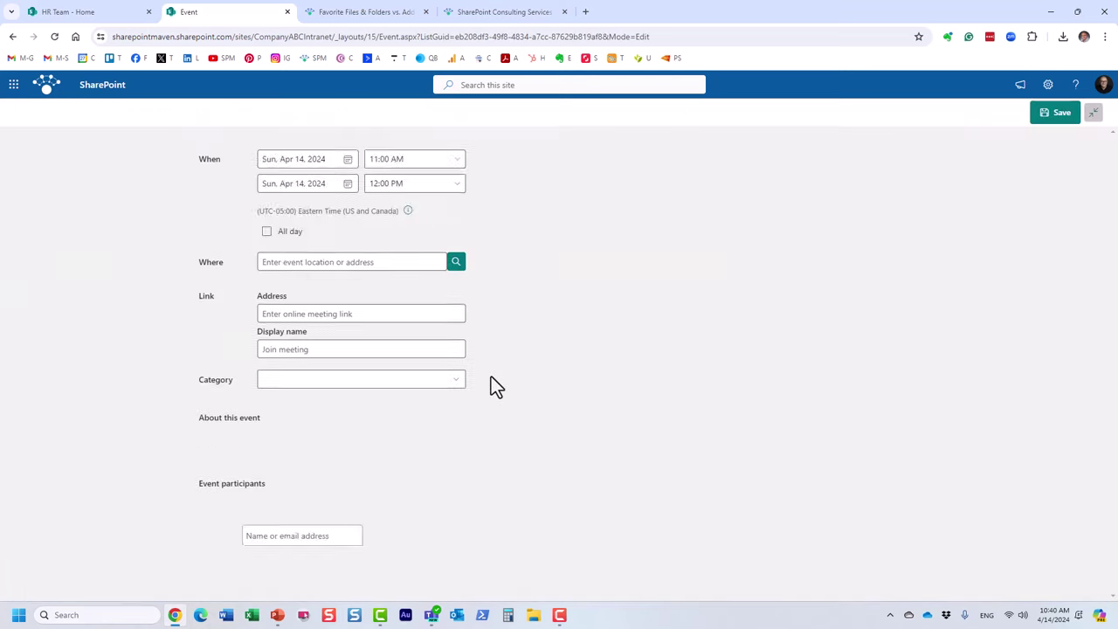
scroll(462, 383, down, 2)
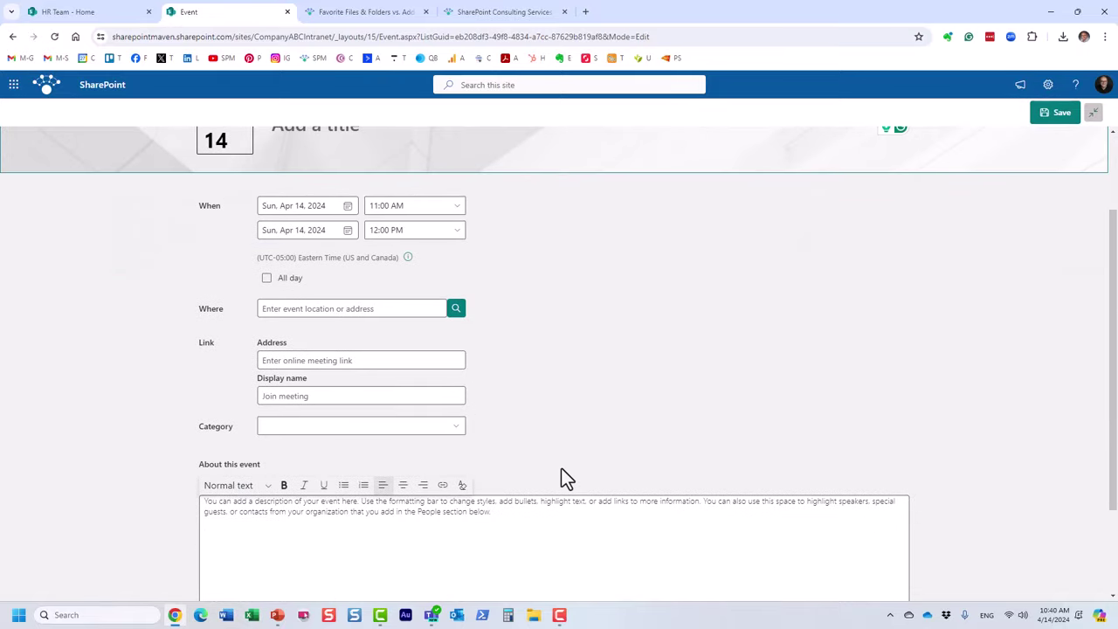
scroll(534, 503, down, 2)
scroll(535, 502, up, 3)
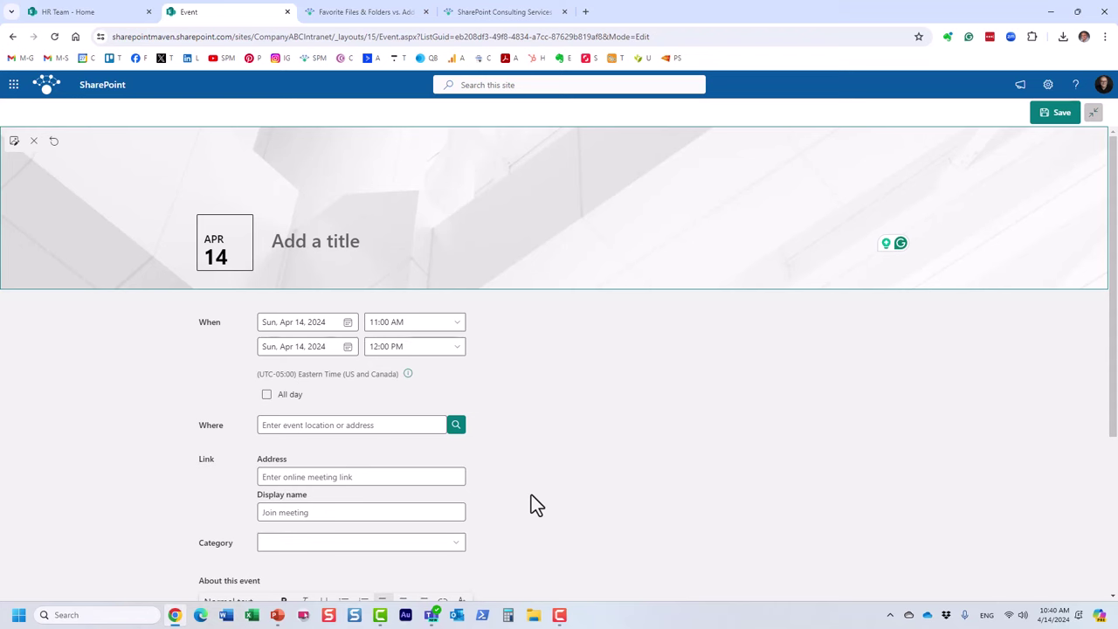
click(13, 36)
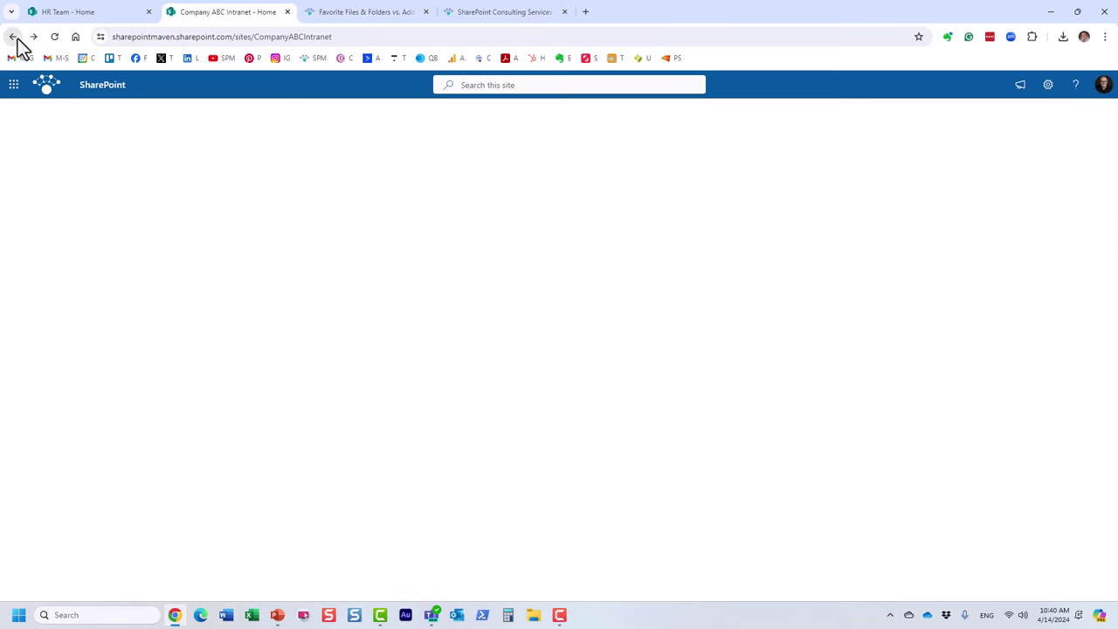
scroll(524, 436, down, 2)
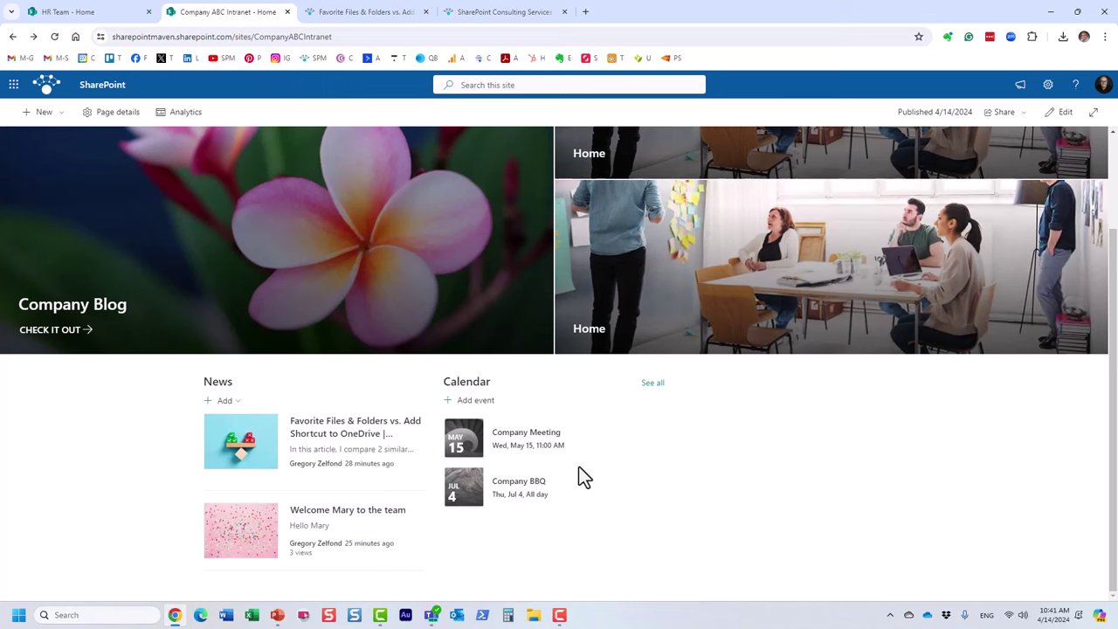
Step: Put the home page in edit mode and show the Calendar web part's Source choices
click(1062, 112)
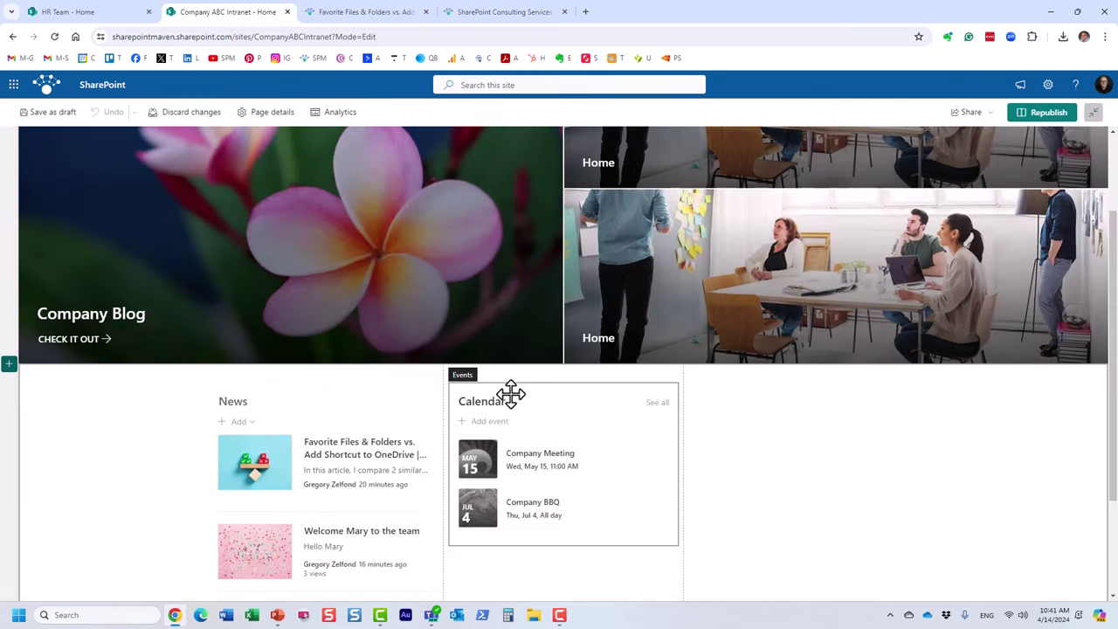
click(496, 398)
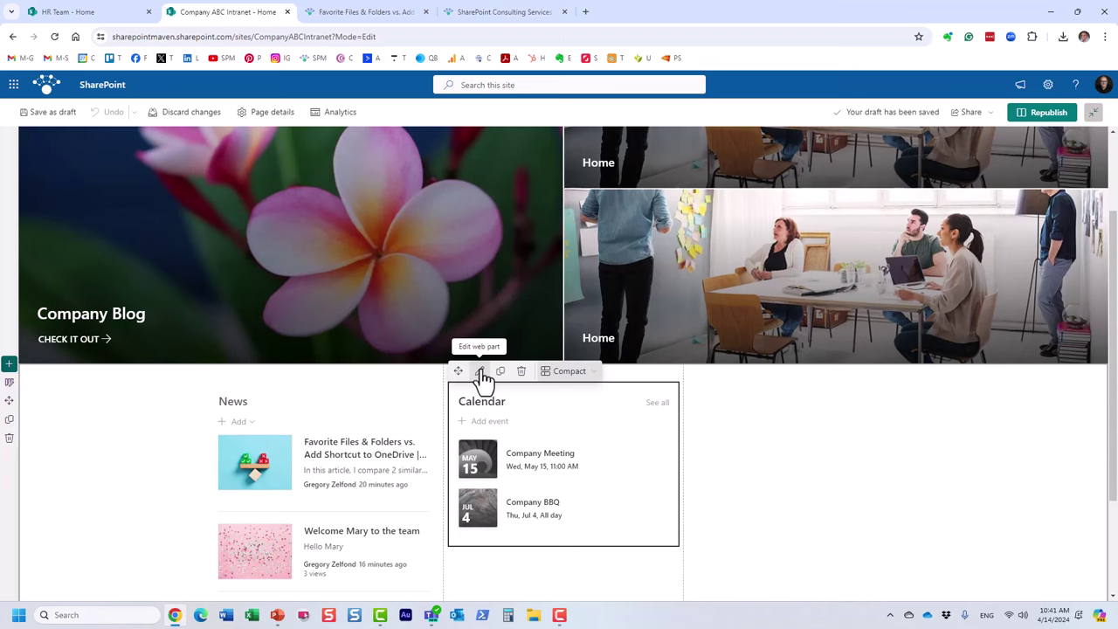
click(479, 373)
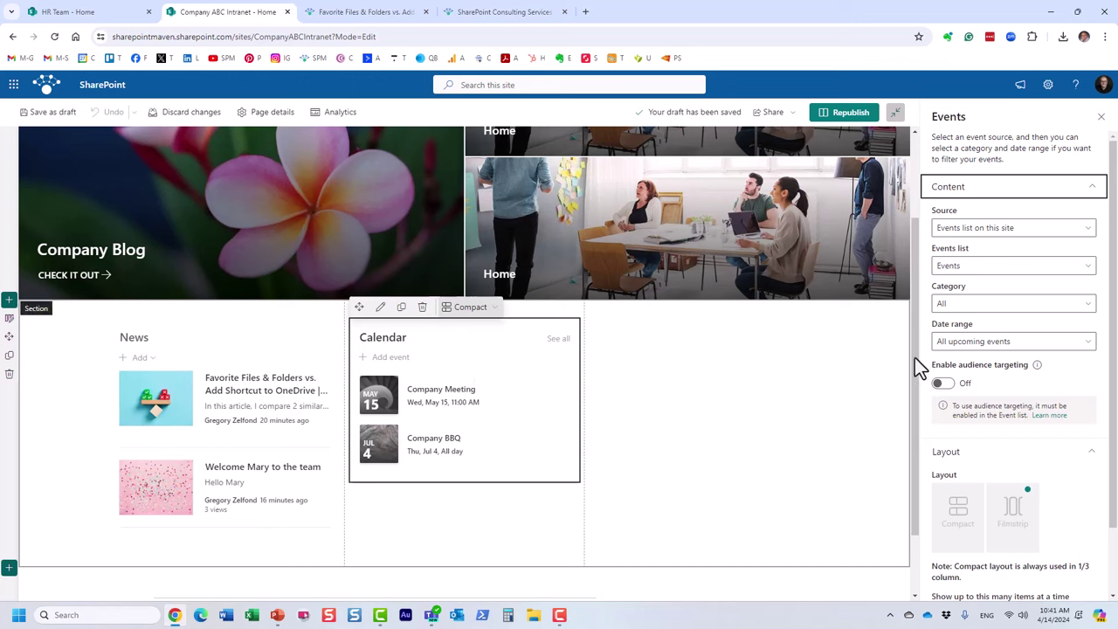
scroll(1035, 373, down, 1)
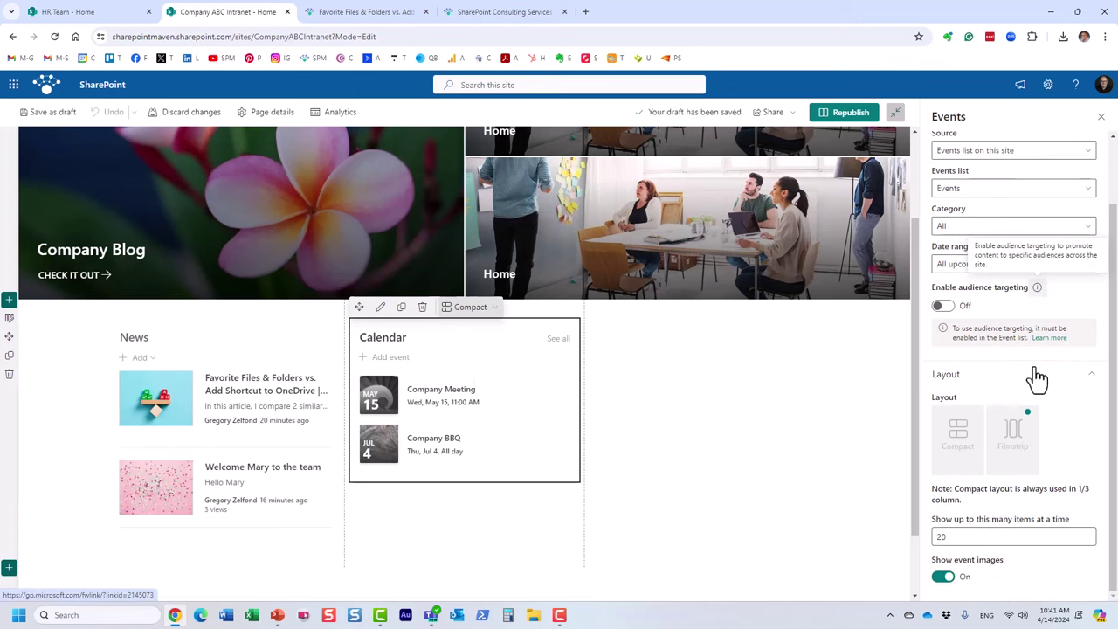
scroll(1038, 375, up, 1)
mouse_move(1037, 368)
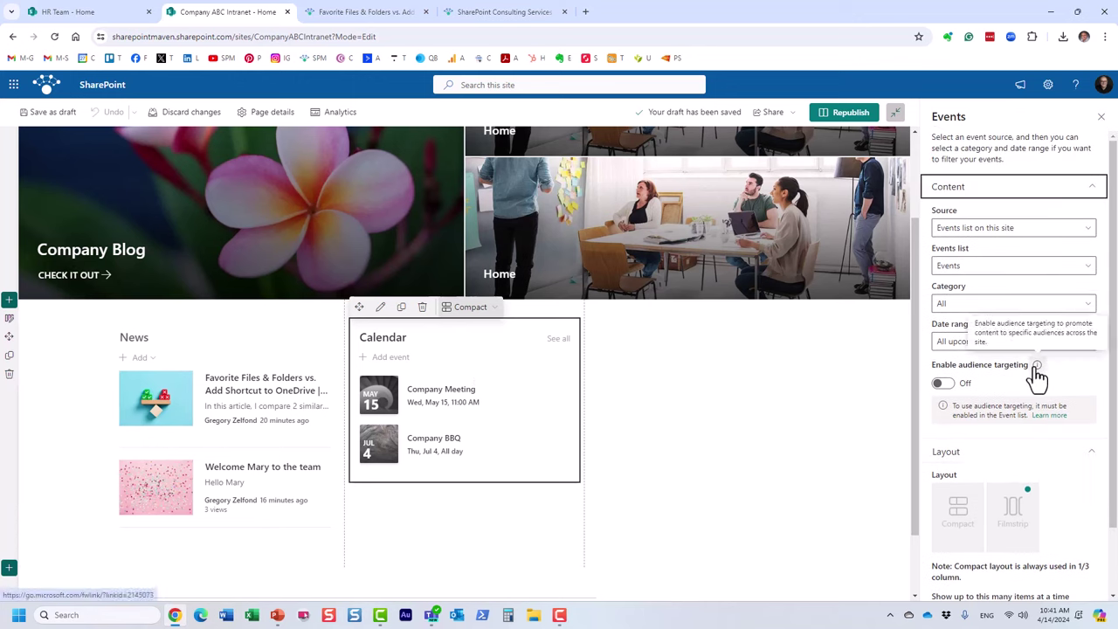
click(1051, 232)
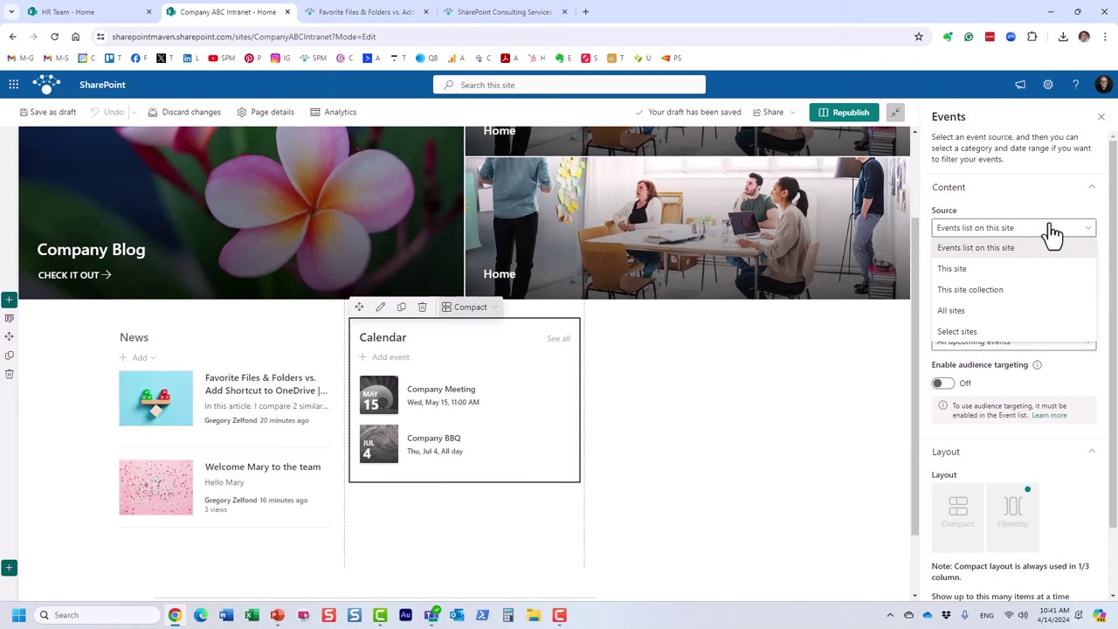
click(83, 13)
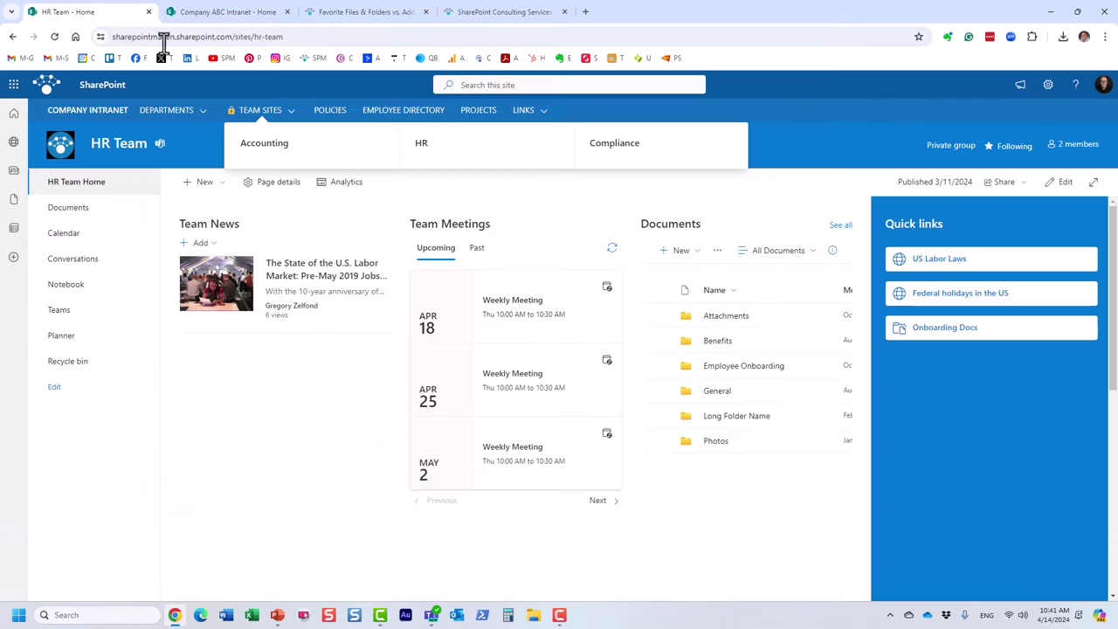
click(166, 111)
click(194, 178)
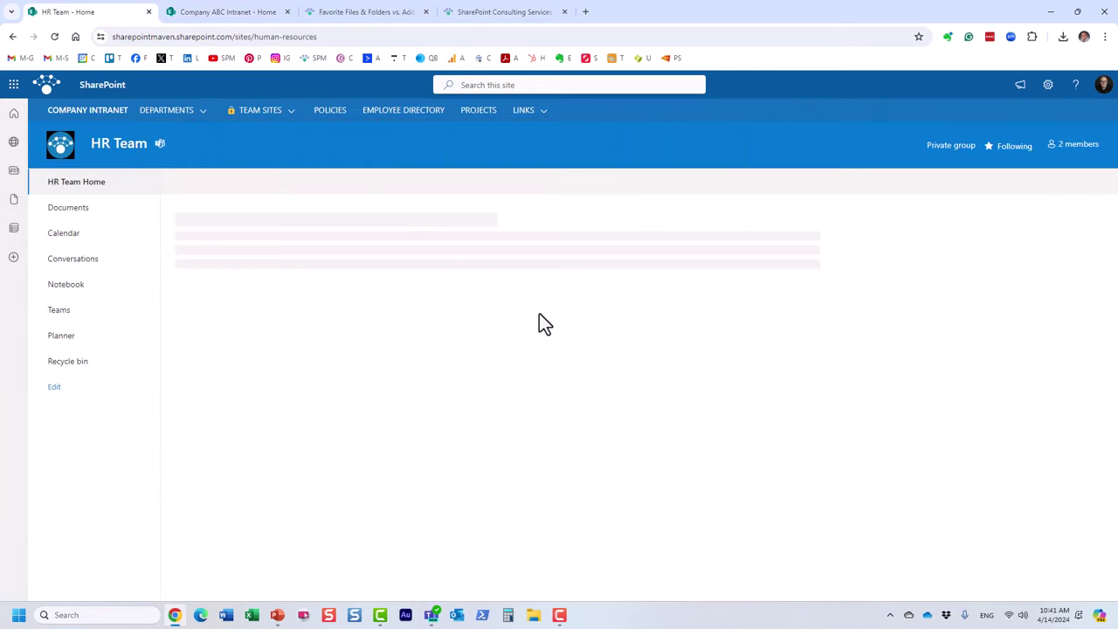
scroll(543, 405, down, 2)
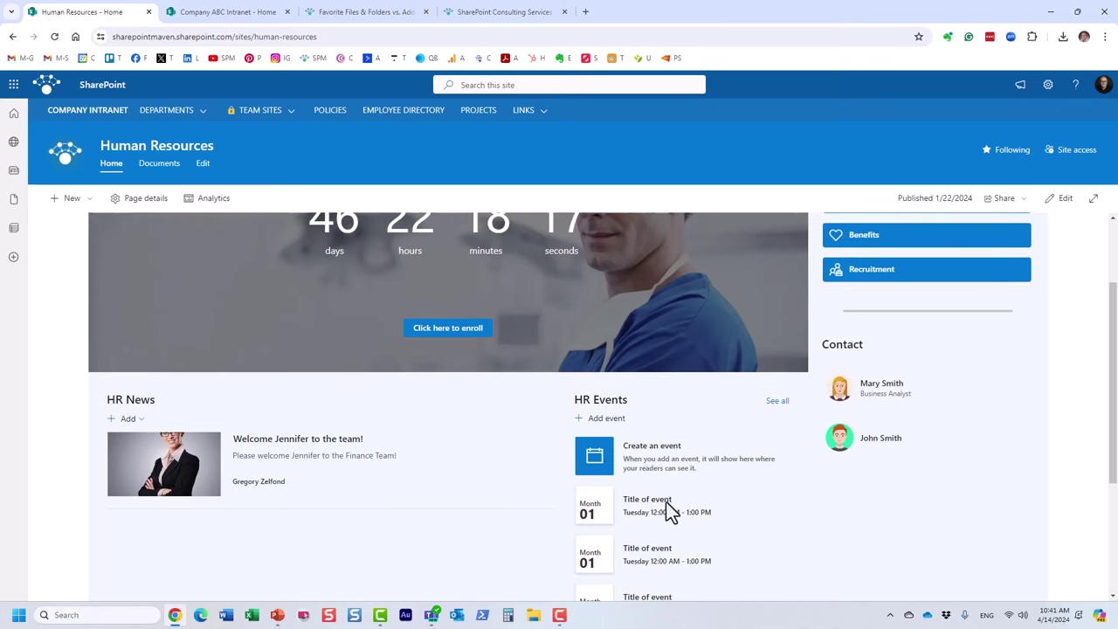
scroll(186, 218, up, 2)
click(91, 116)
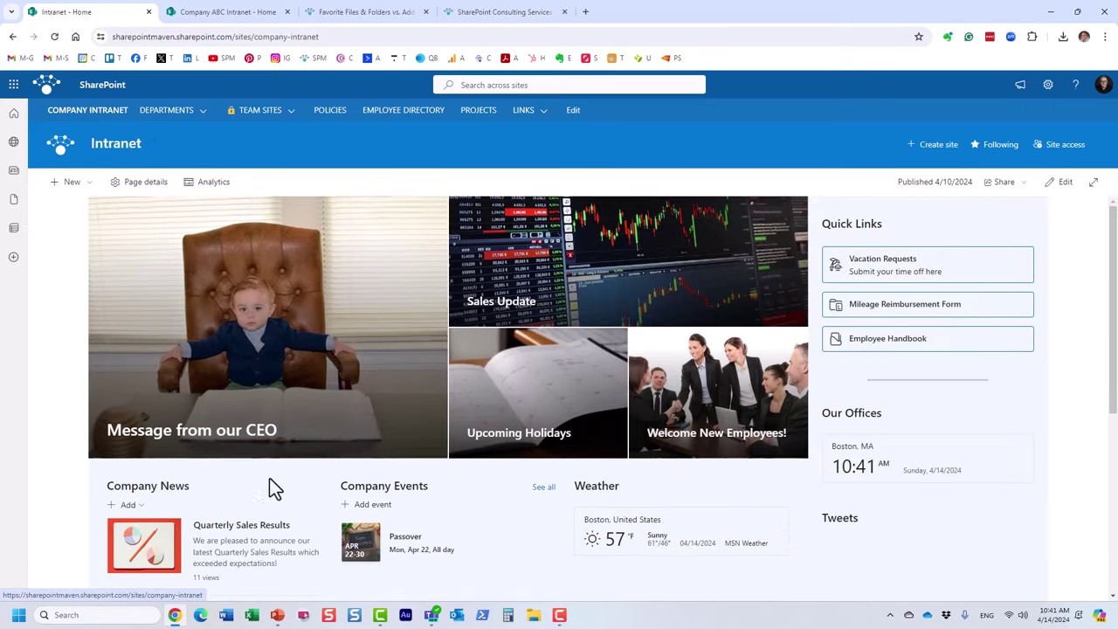
click(262, 12)
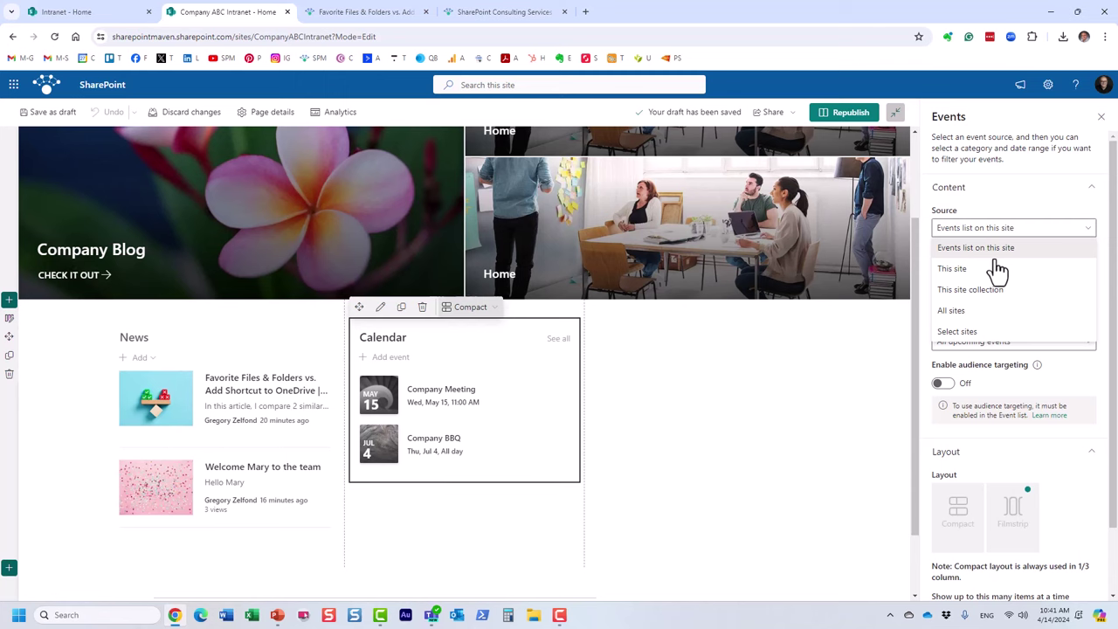
Step: Leave Source as Events list on this site and Date range as All upcoming events
click(1054, 110)
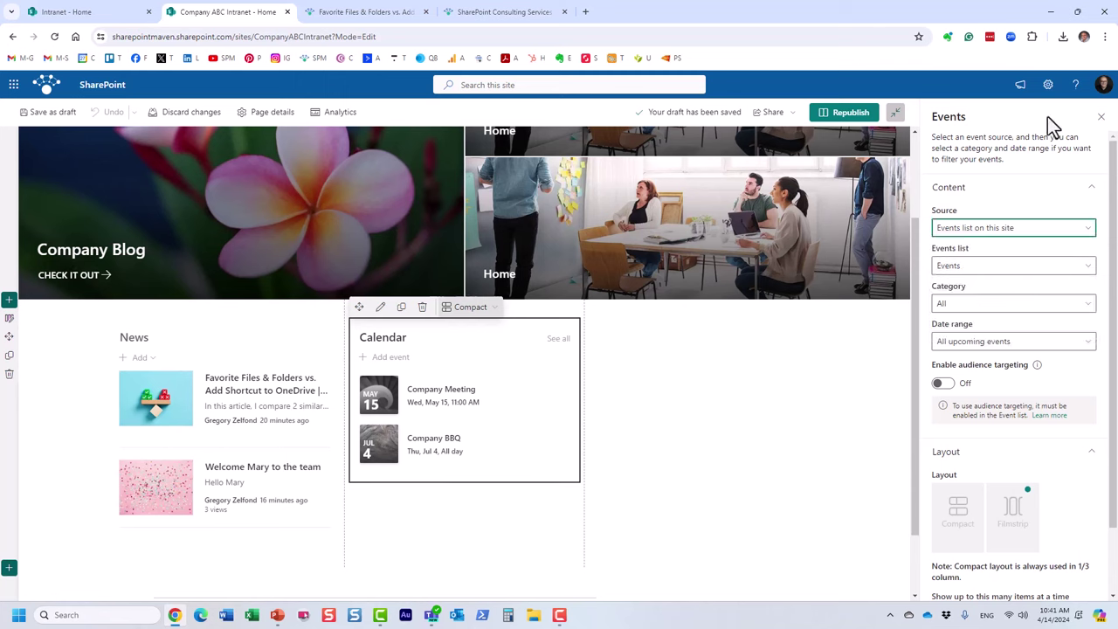
click(1071, 356)
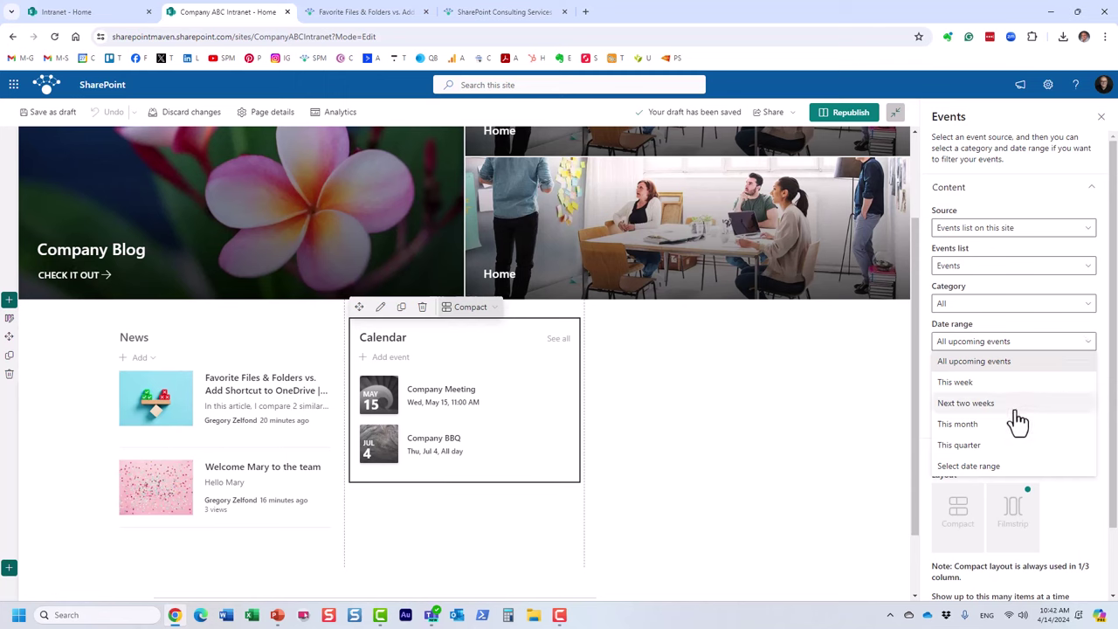
click(1038, 126)
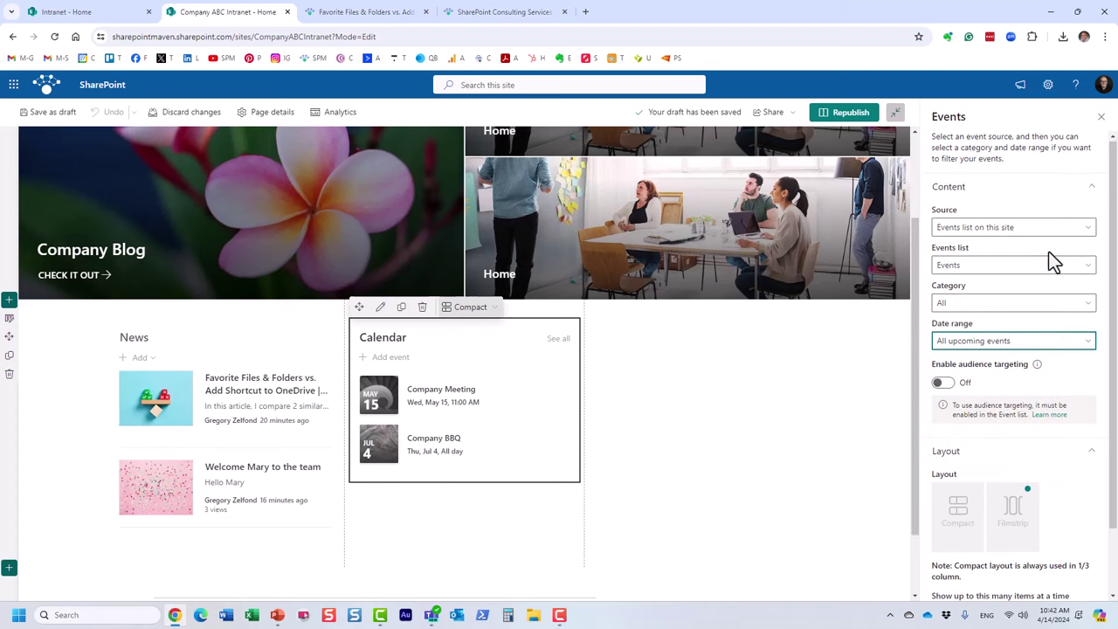
scroll(1048, 257, down, 1)
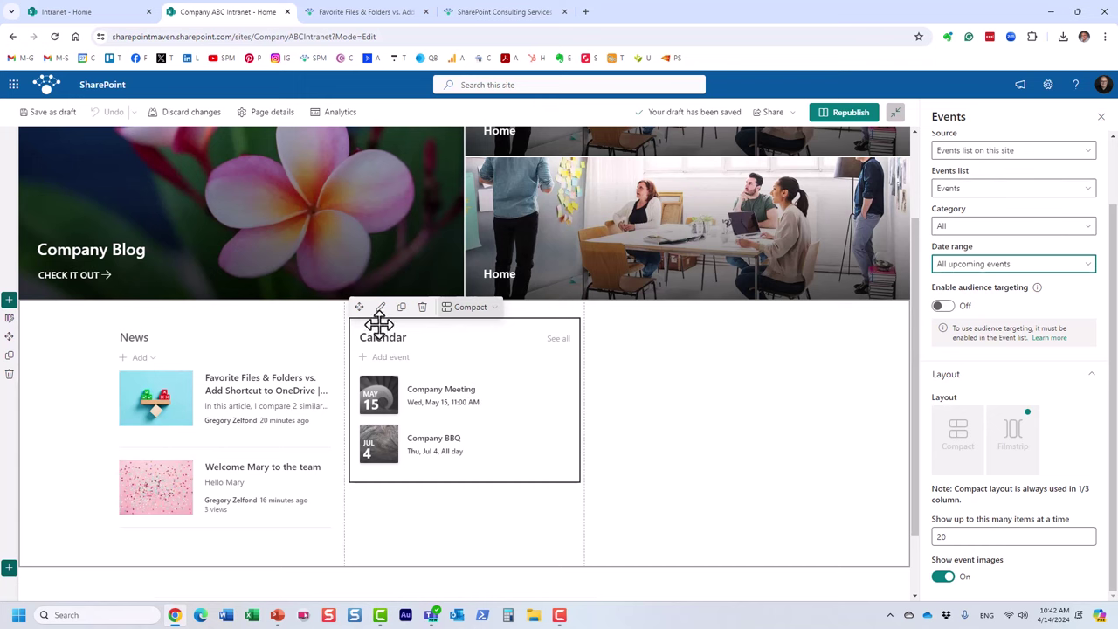
Step: Drag the Calendar web part into the full-width section and set its layout to Filmstrip
drag(361, 306, 182, 514)
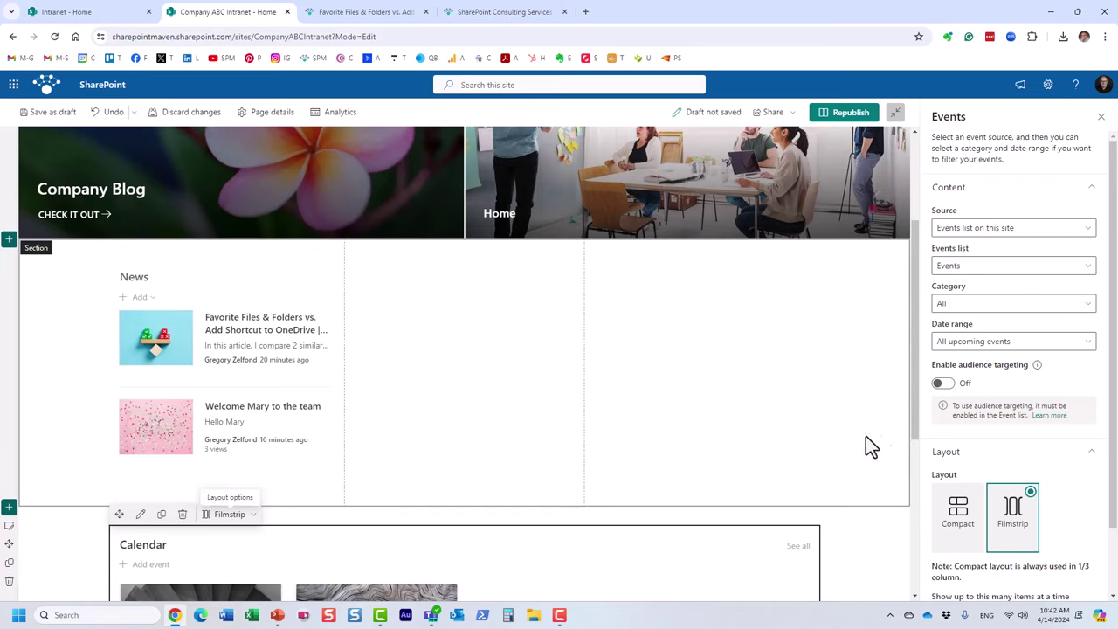
scroll(352, 471, down, 3)
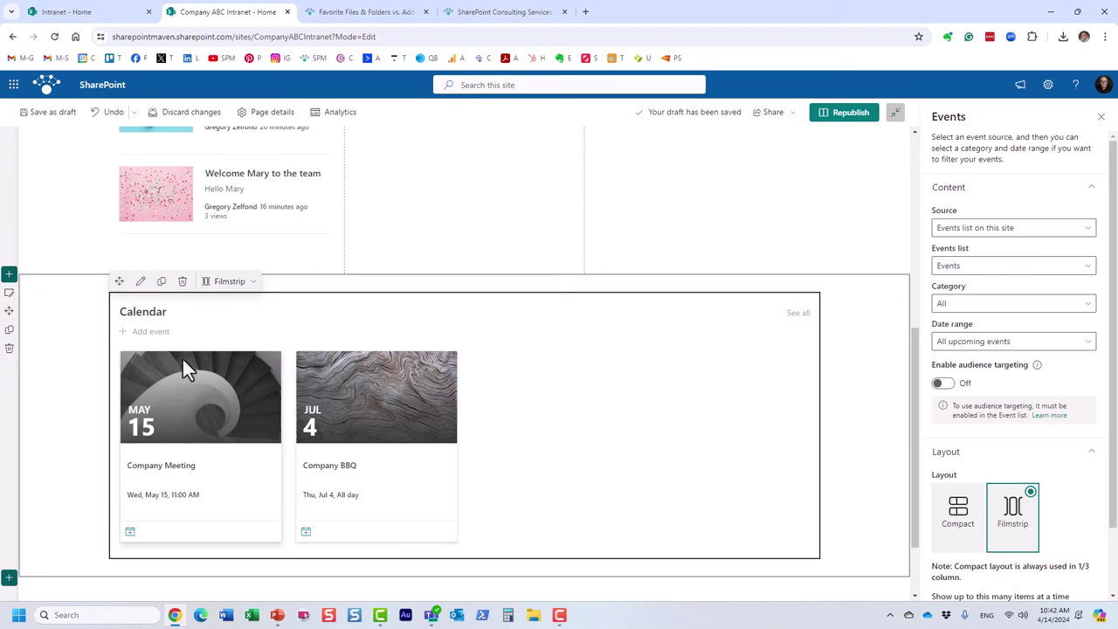
click(971, 533)
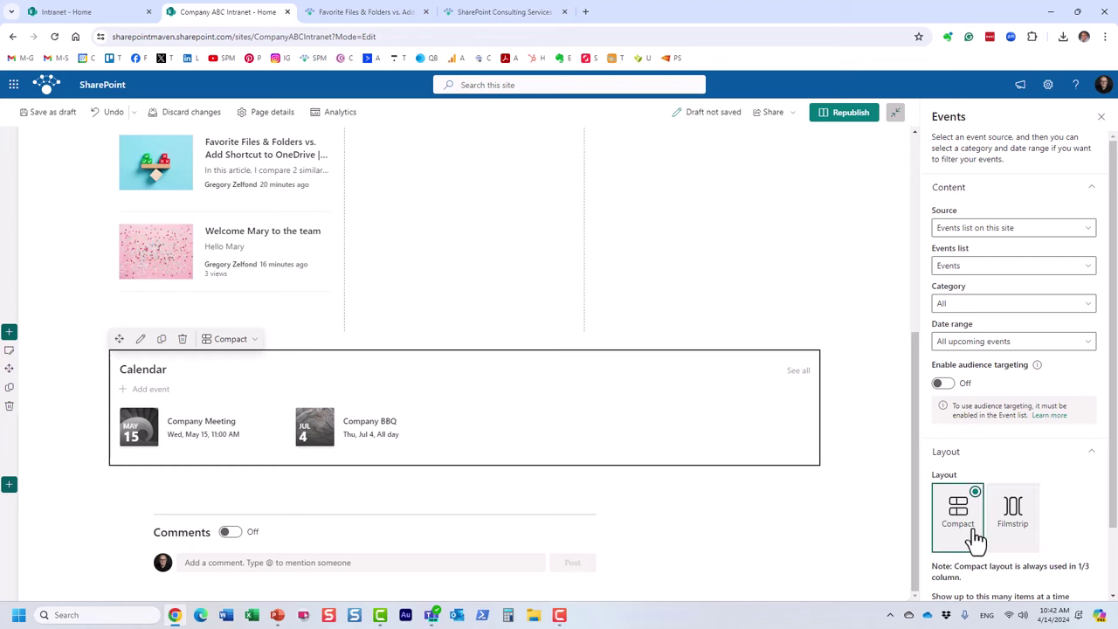
click(1039, 524)
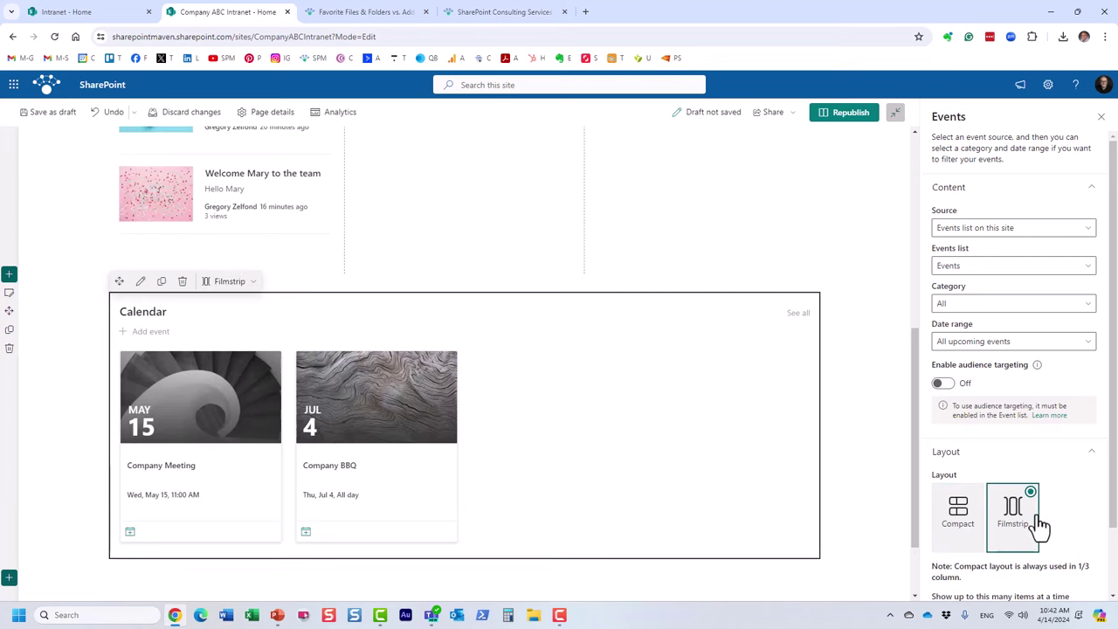
scroll(990, 497, down, 1)
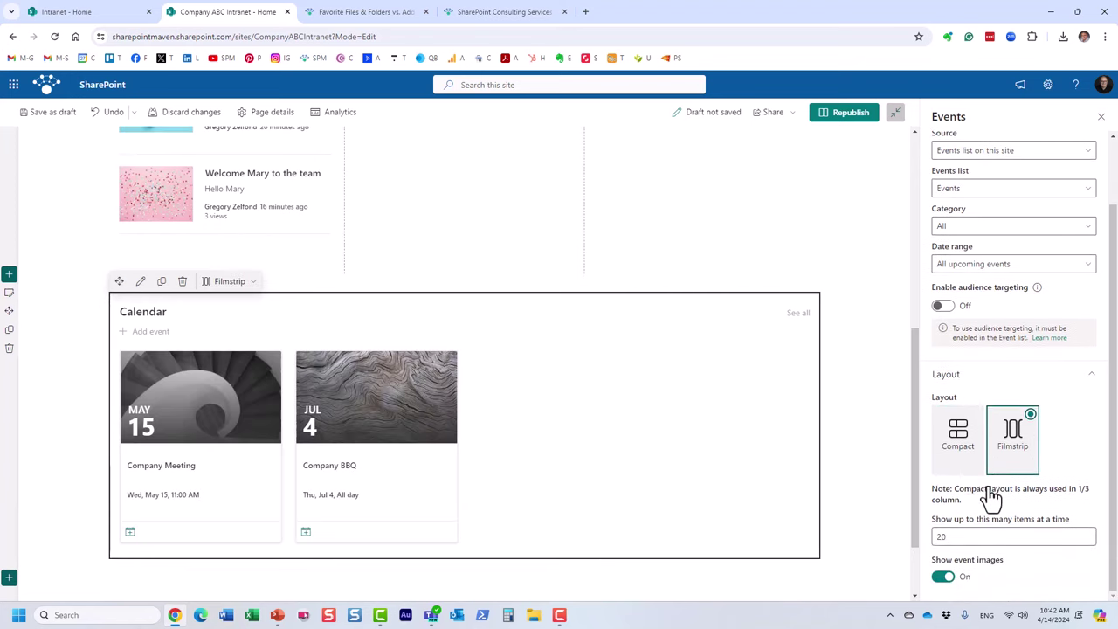
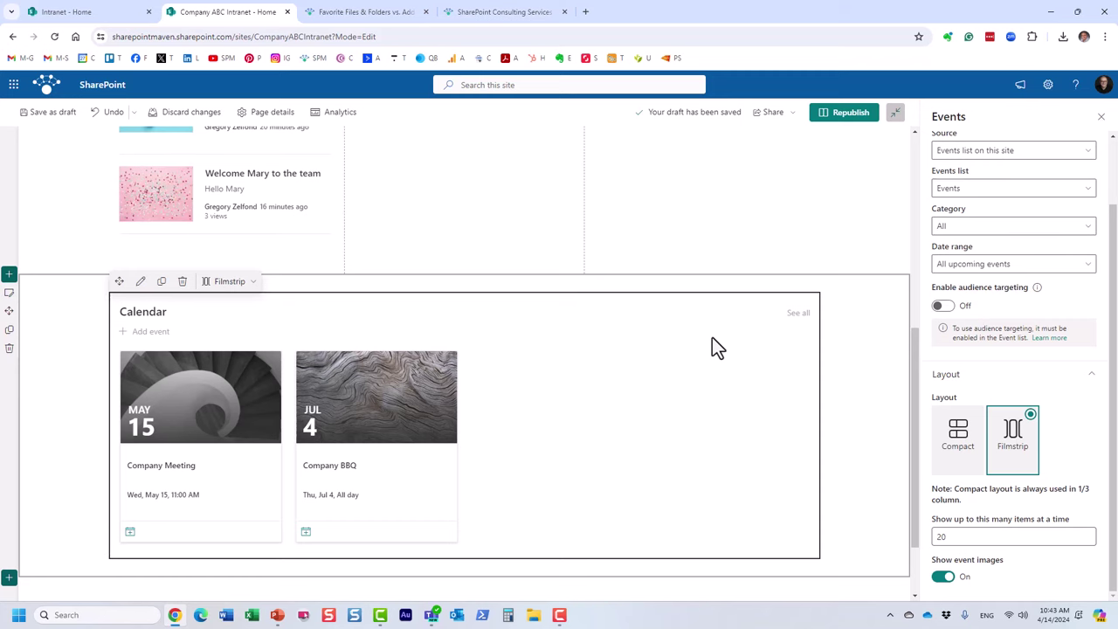
Step: Drag the Calendar web part up into the middle column beside News and close the Events pane
scroll(682, 385, up, 2)
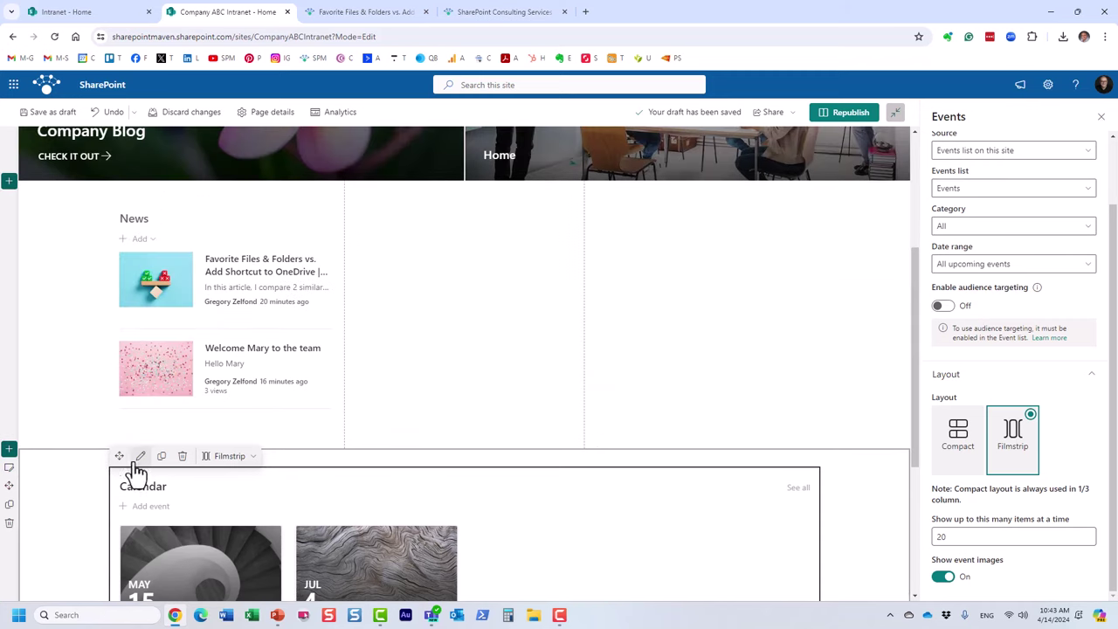
drag(124, 459, 407, 208)
click(1100, 117)
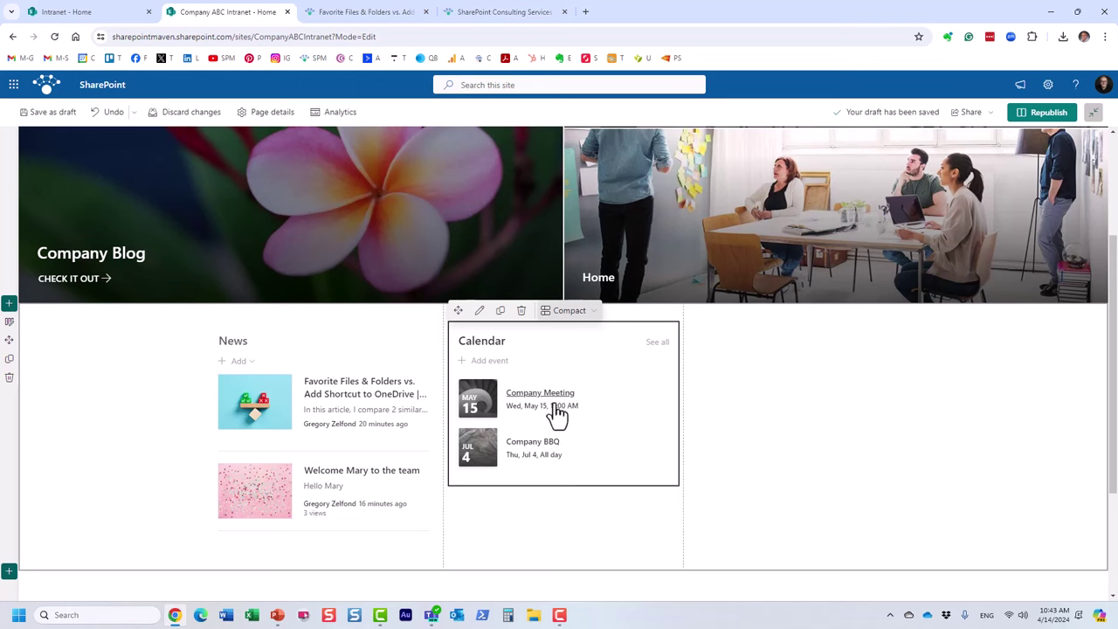
scroll(585, 456, up, 1)
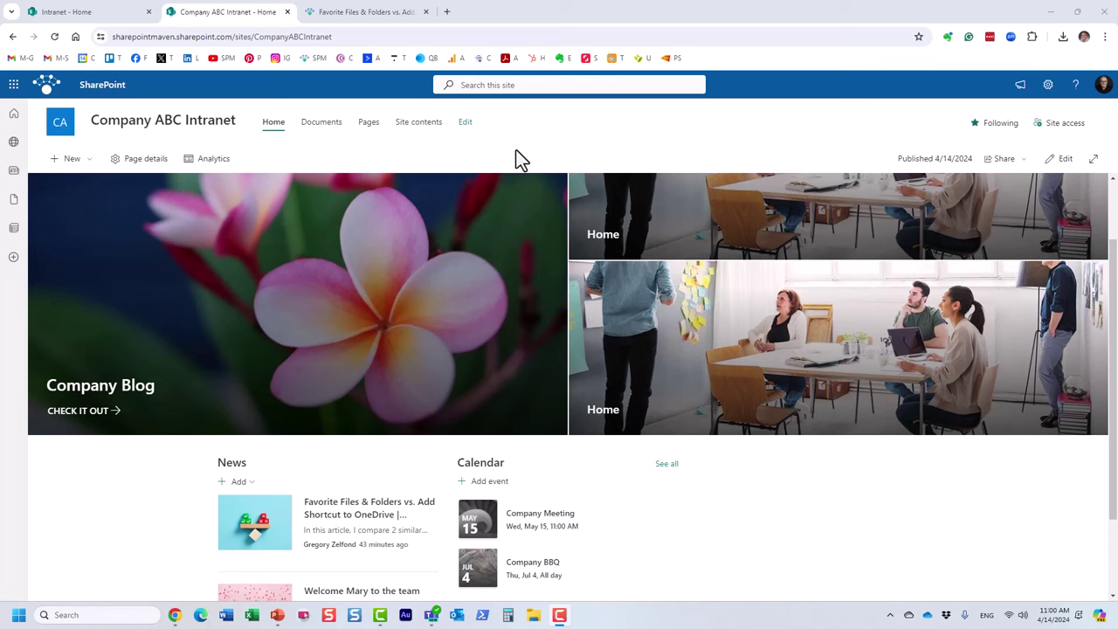
click(105, 13)
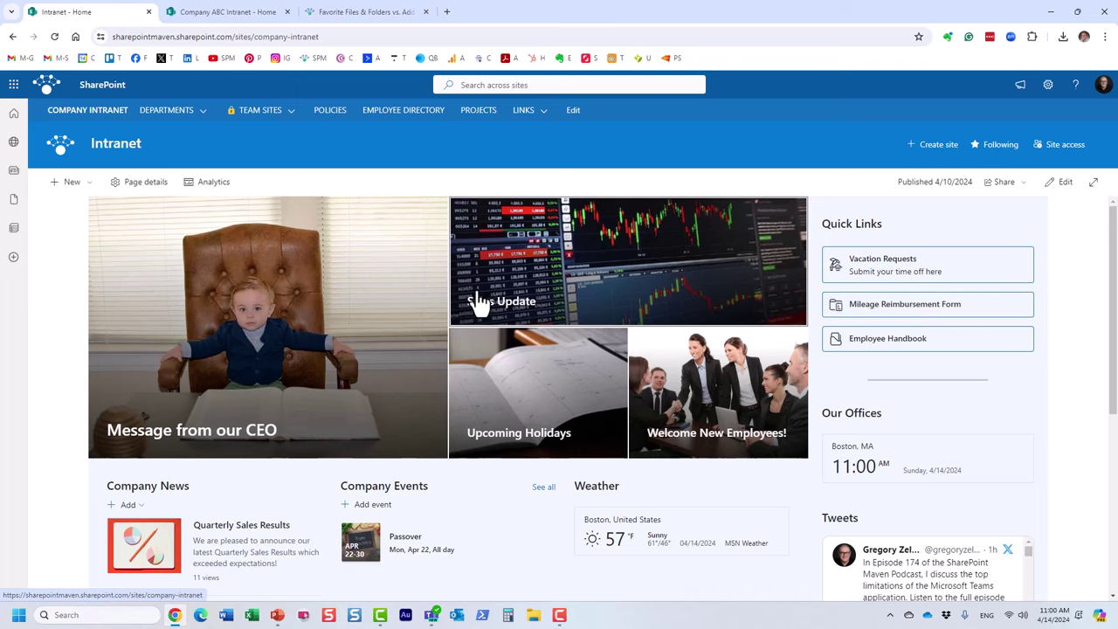
mouse_move(204, 115)
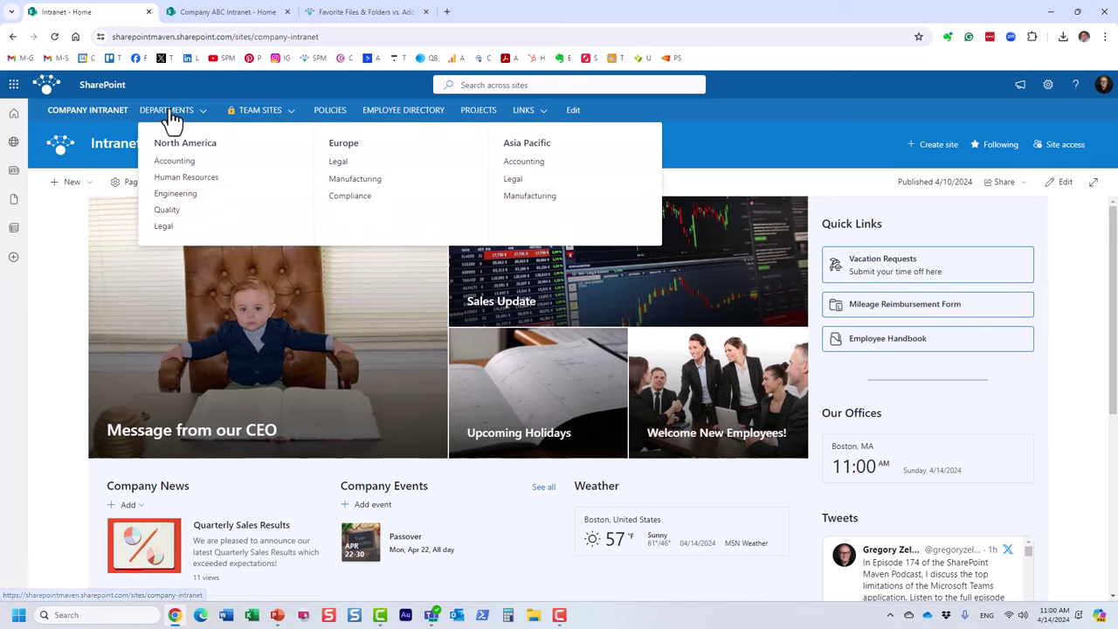
click(202, 183)
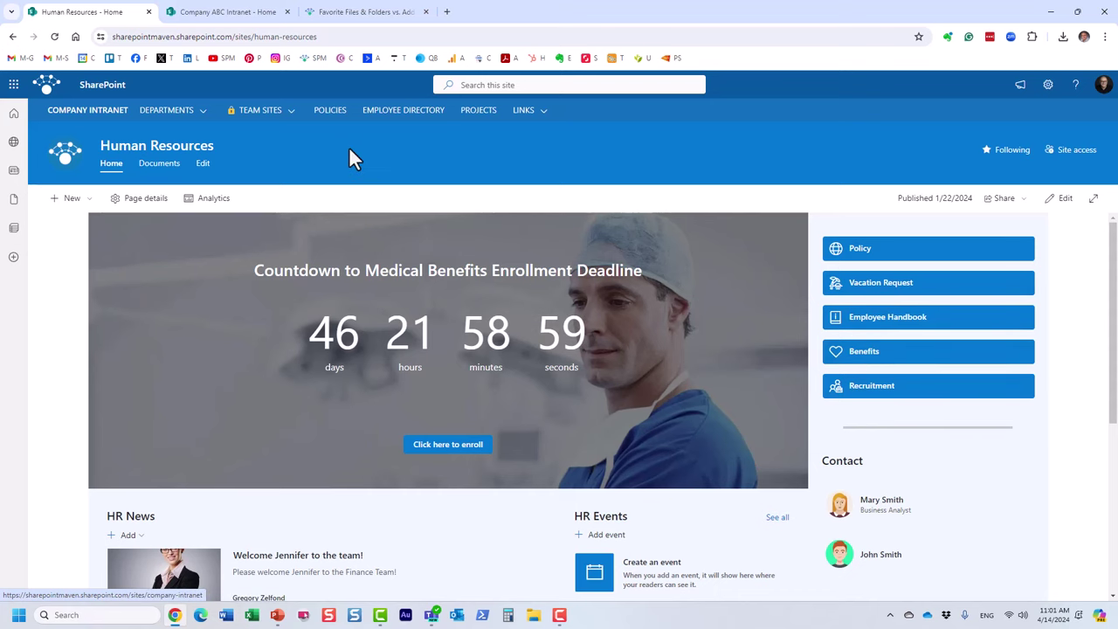
click(270, 12)
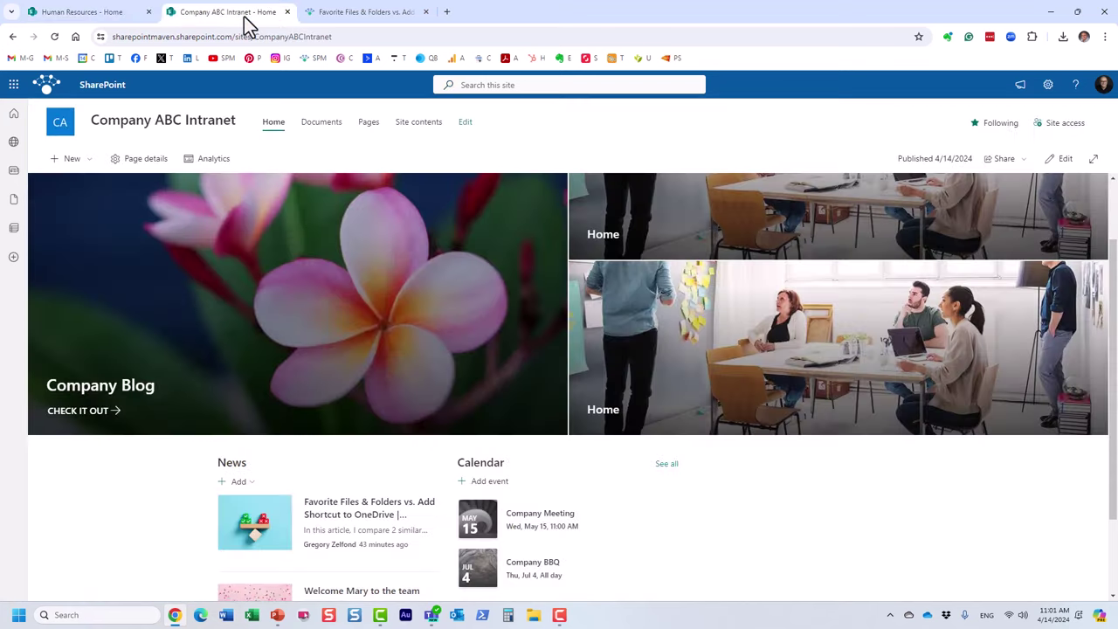
scroll(596, 340, up, 1)
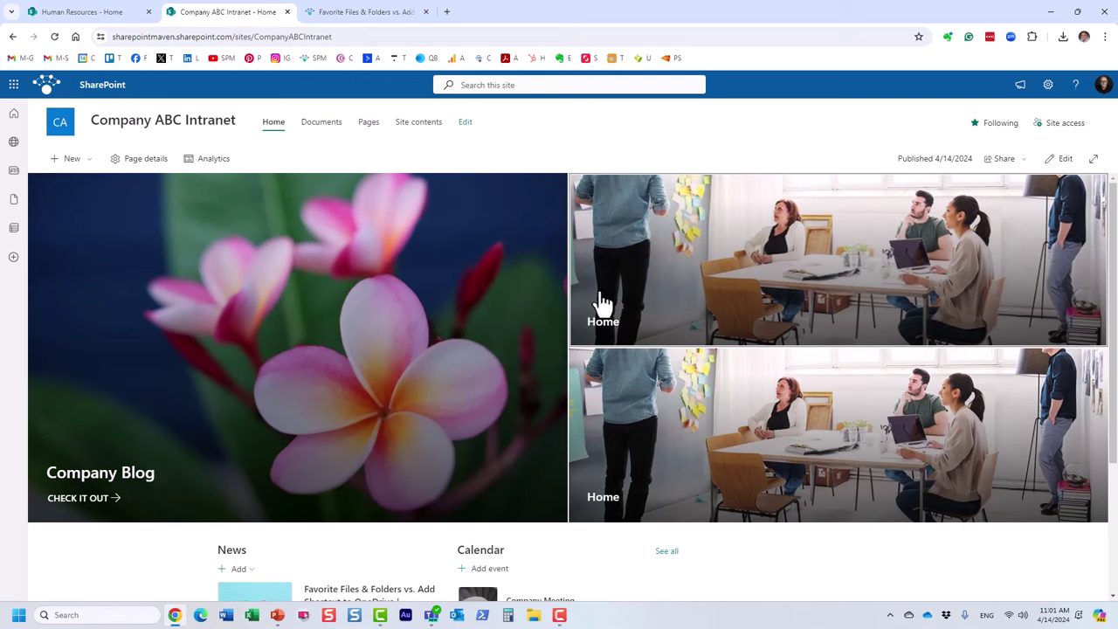
scroll(601, 301, down, 3)
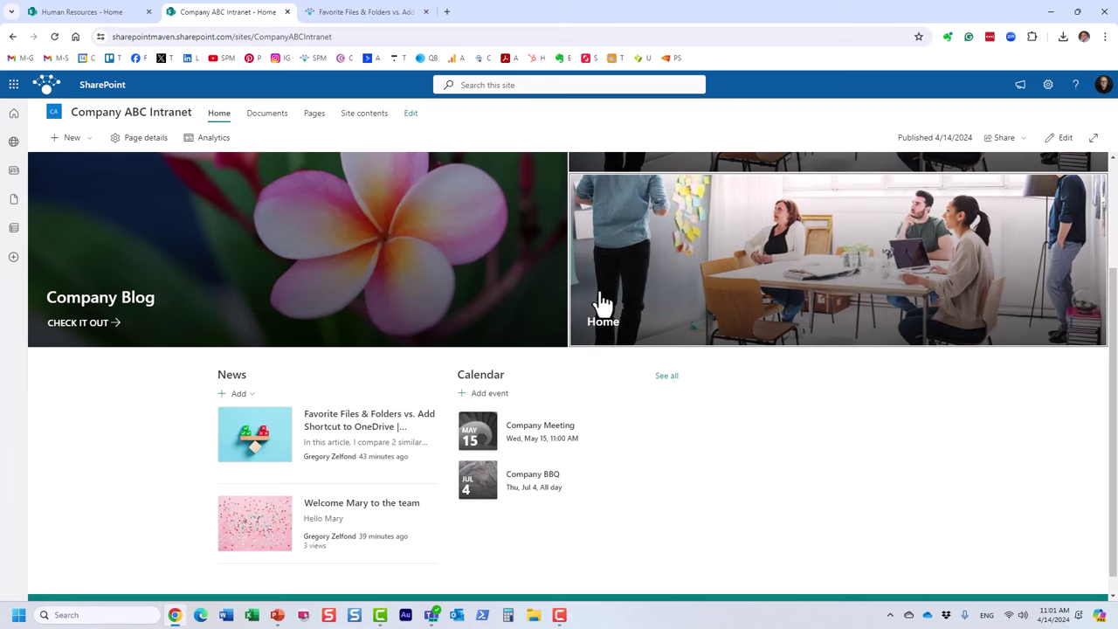
scroll(601, 301, up, 3)
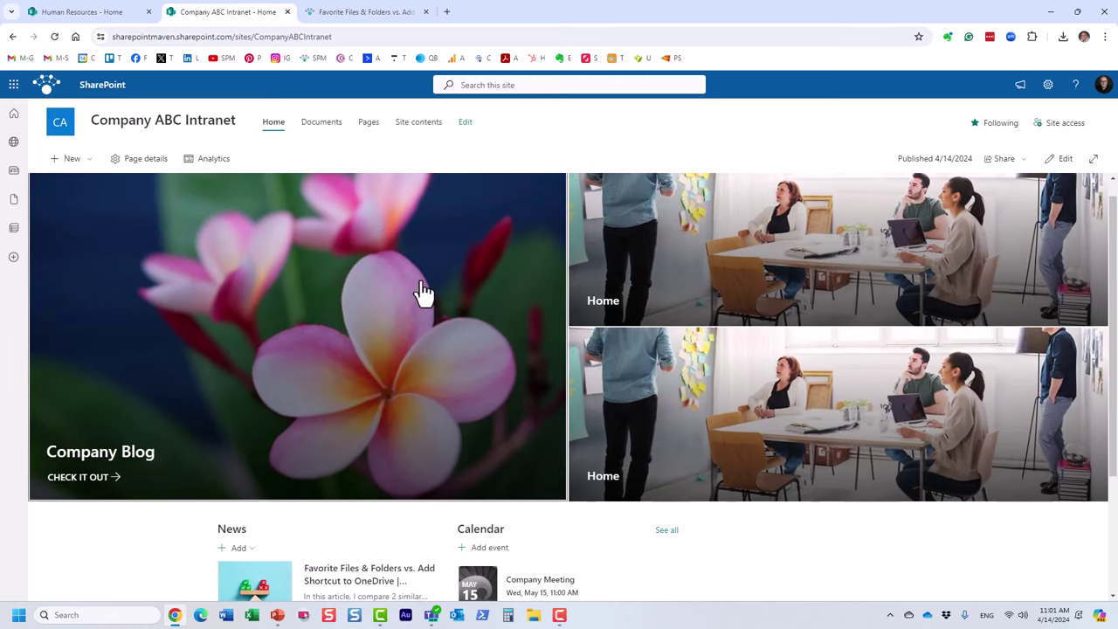
scroll(431, 324, down, 2)
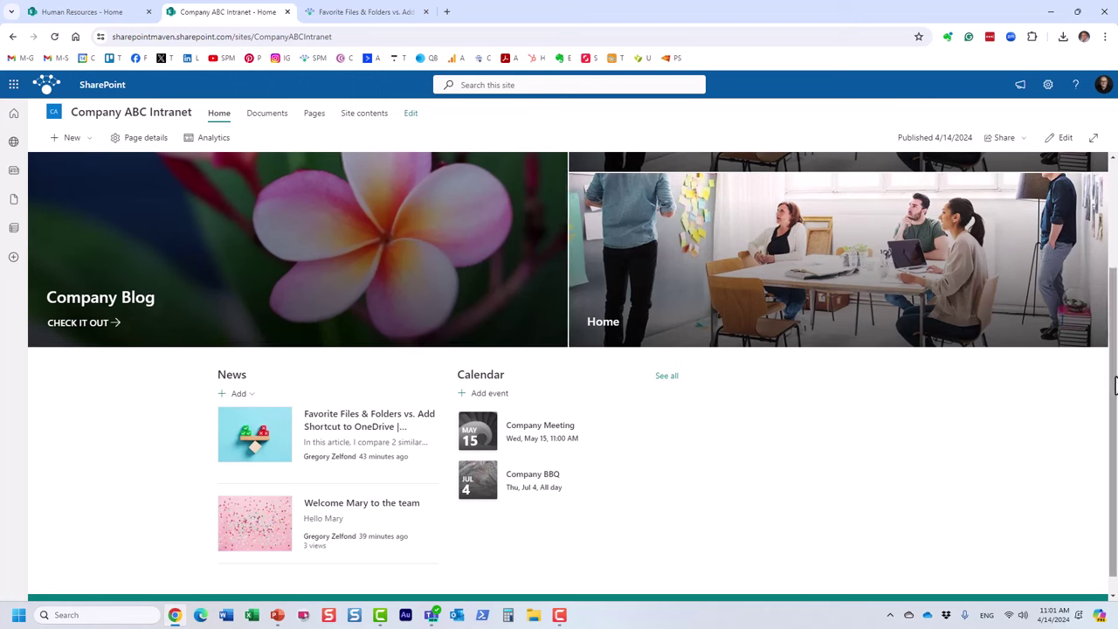
Step: Add a Quick links web part titled 'Links' to the right column beside the Calendar
click(1055, 144)
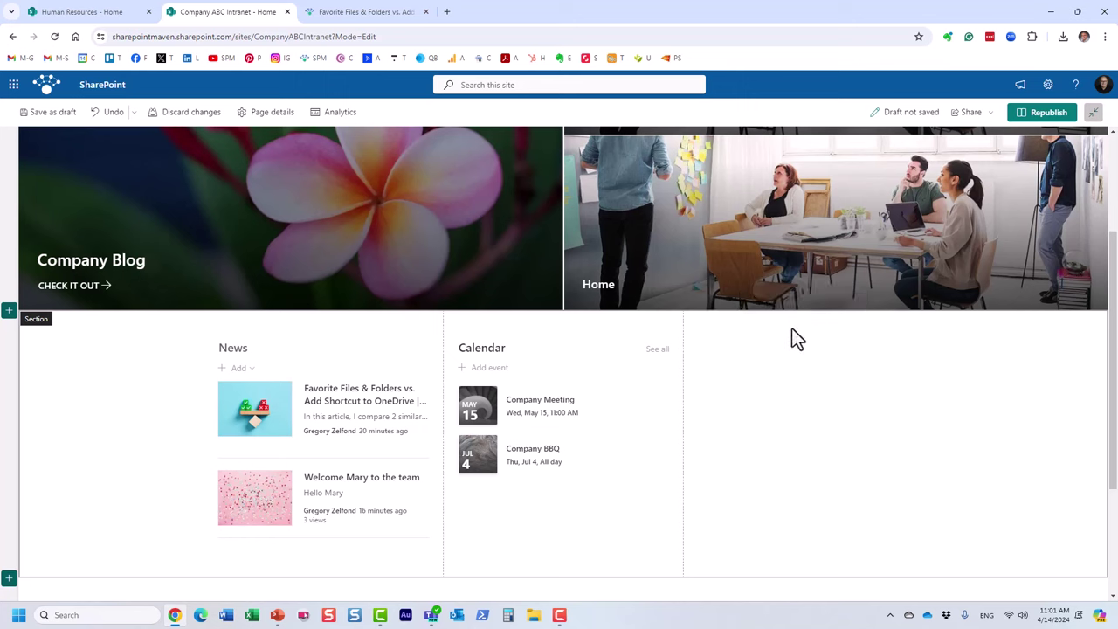
click(803, 319)
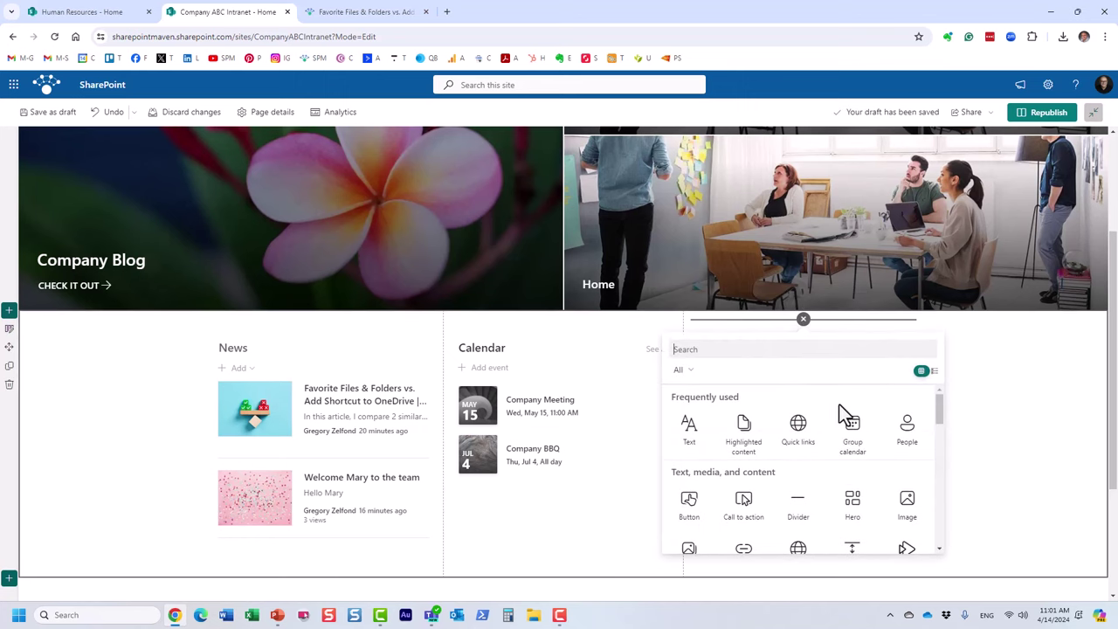
click(800, 428)
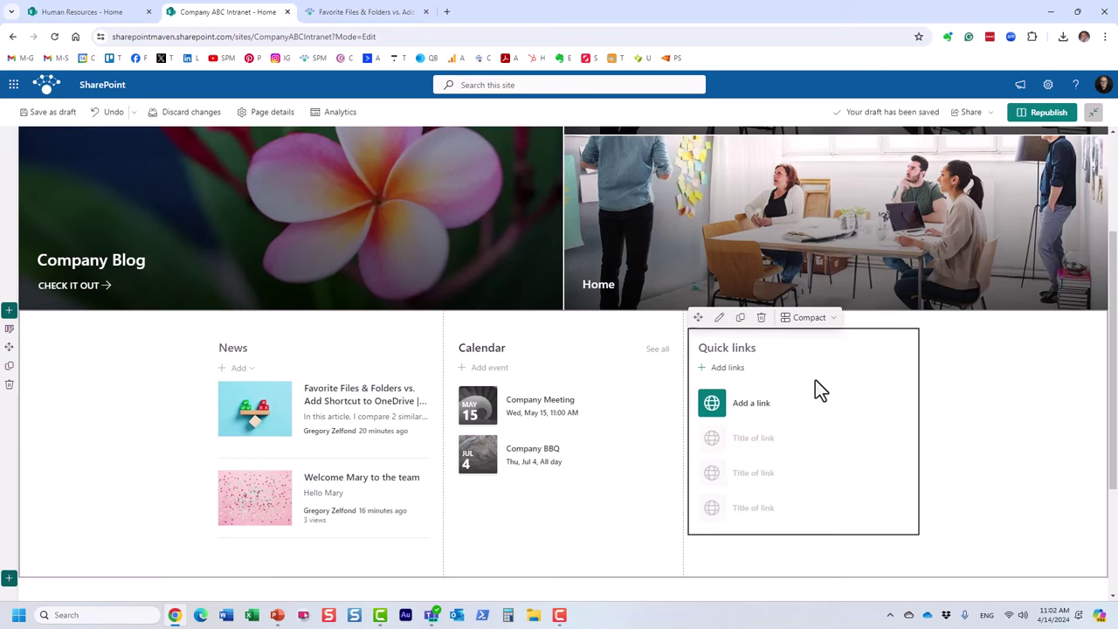
triple_click(754, 349)
text(Links)
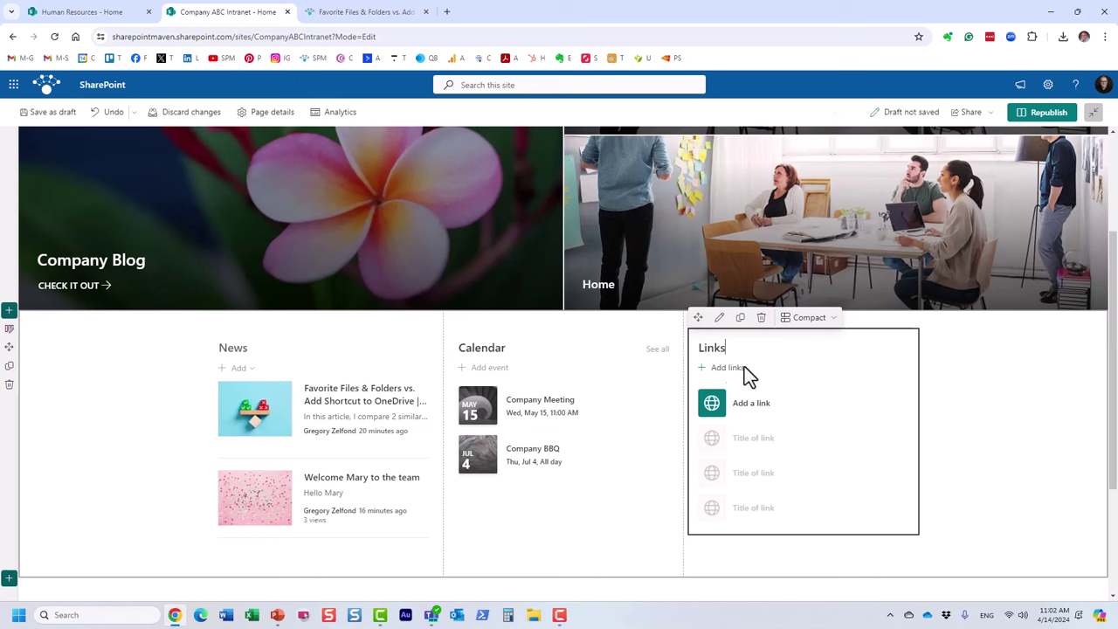
click(711, 406)
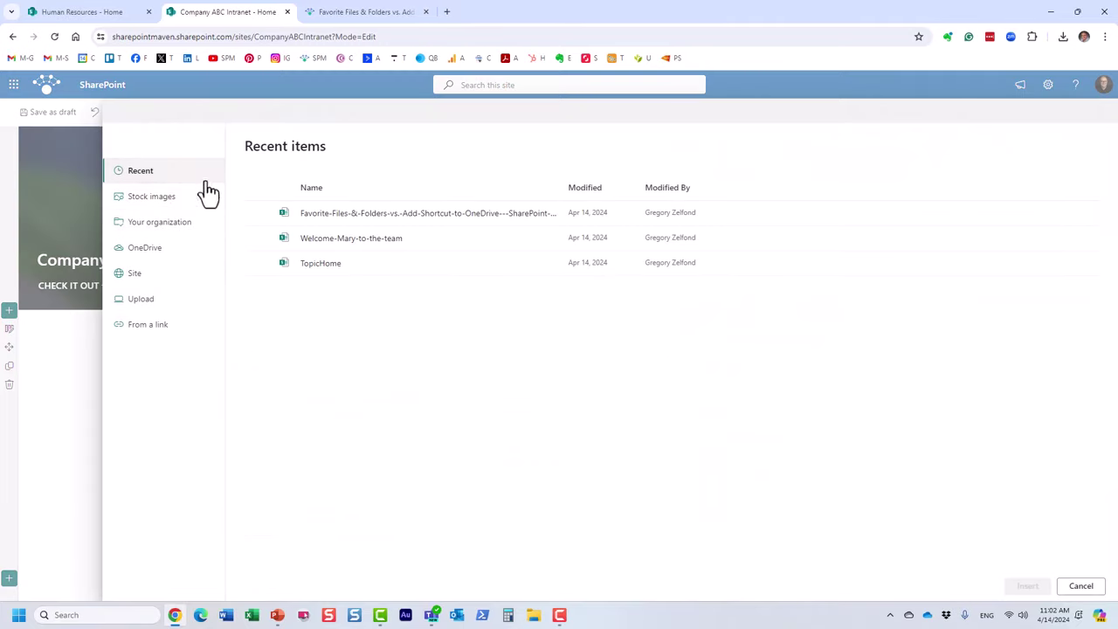
Step: Add a link to the Favorite Files & Folders blog article by pasting its web address
click(148, 325)
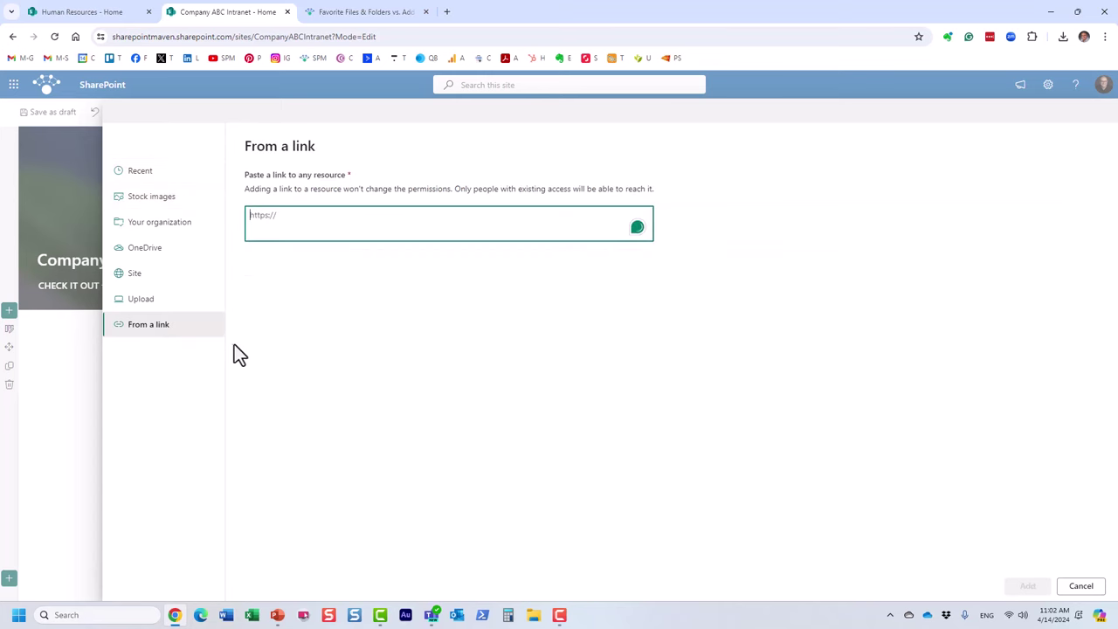
click(356, 15)
click(358, 36)
key(ctrl+c)
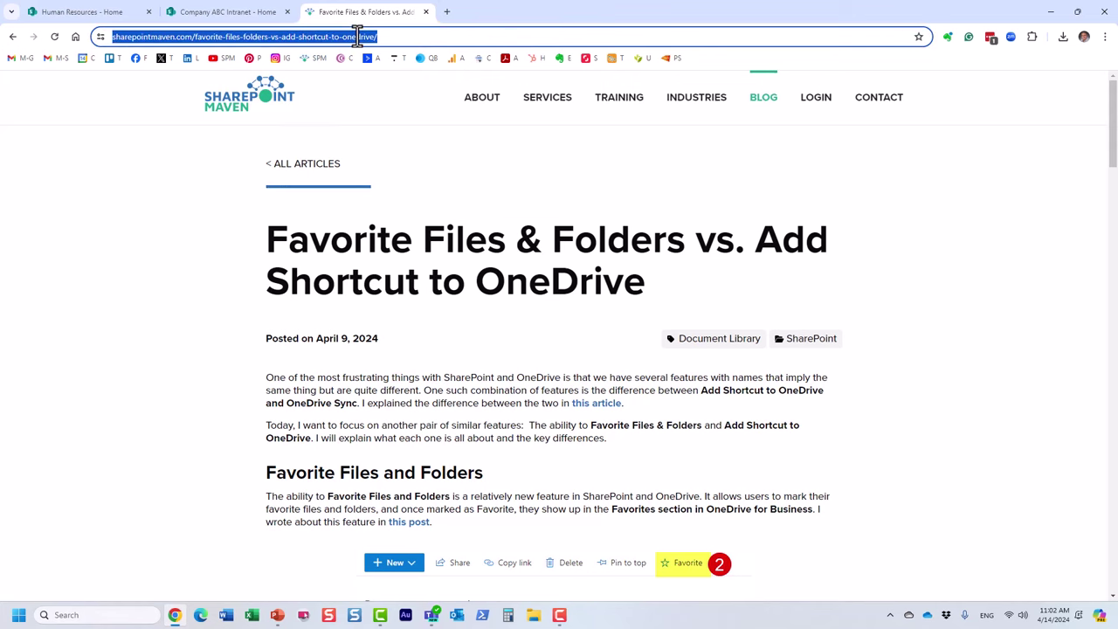
click(250, 14)
click(295, 214)
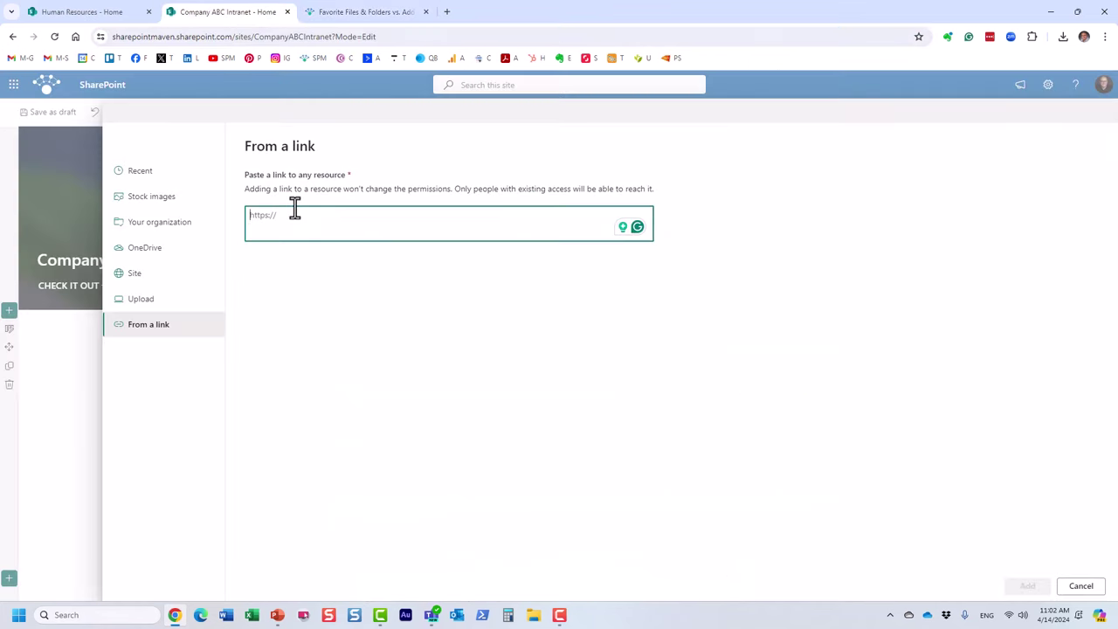
key(ctrl+v)
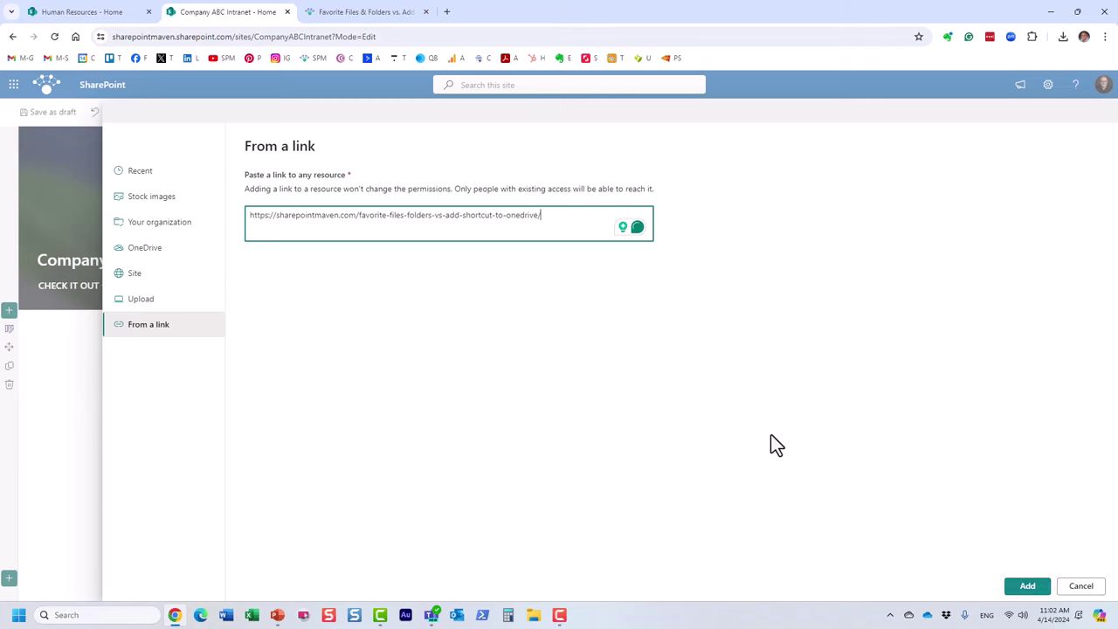
click(1027, 588)
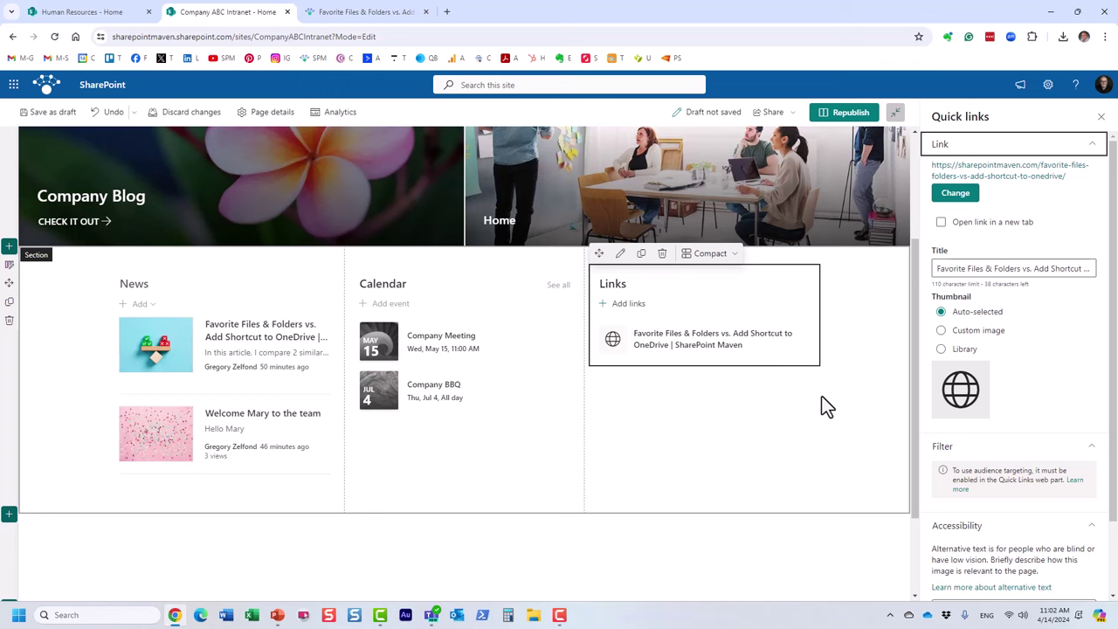
click(1100, 117)
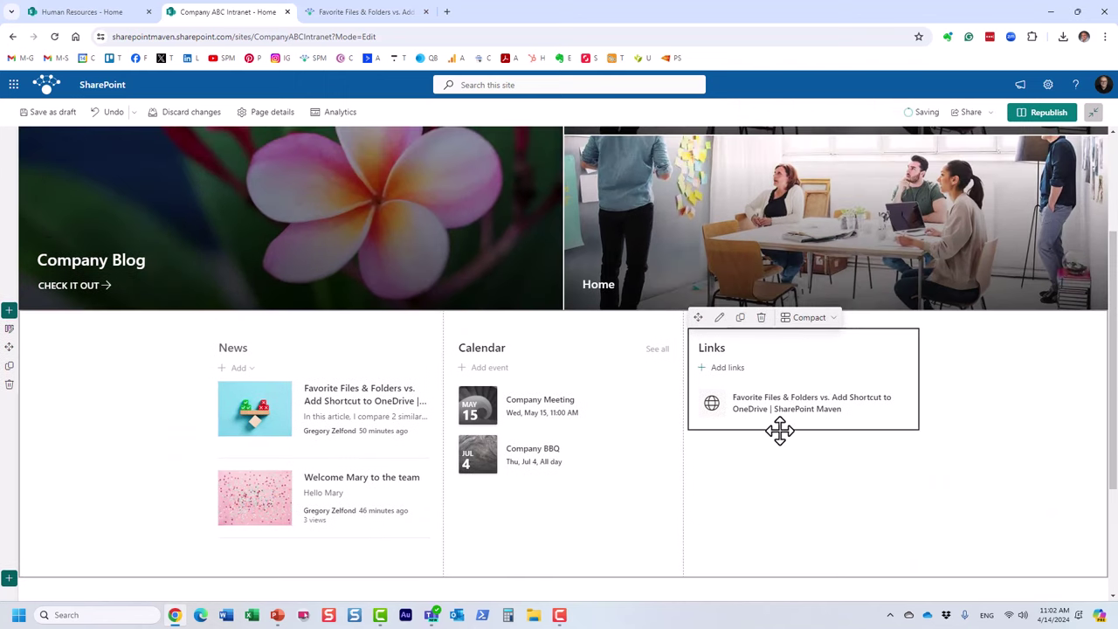
Step: Insert the team-welcome news page from recent items as a second link
click(724, 367)
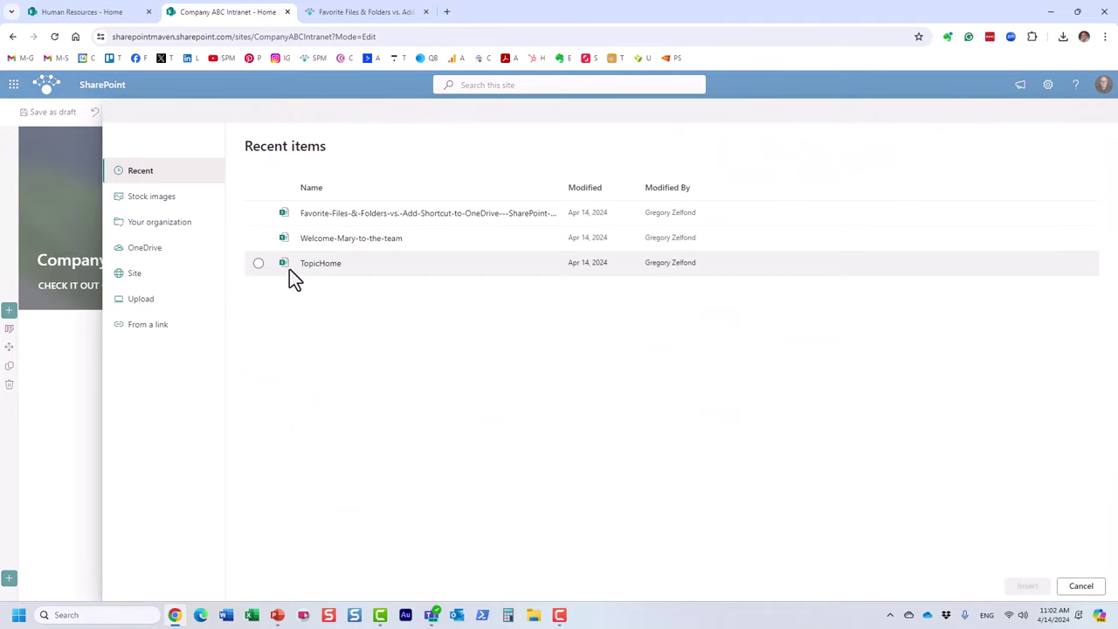
click(258, 238)
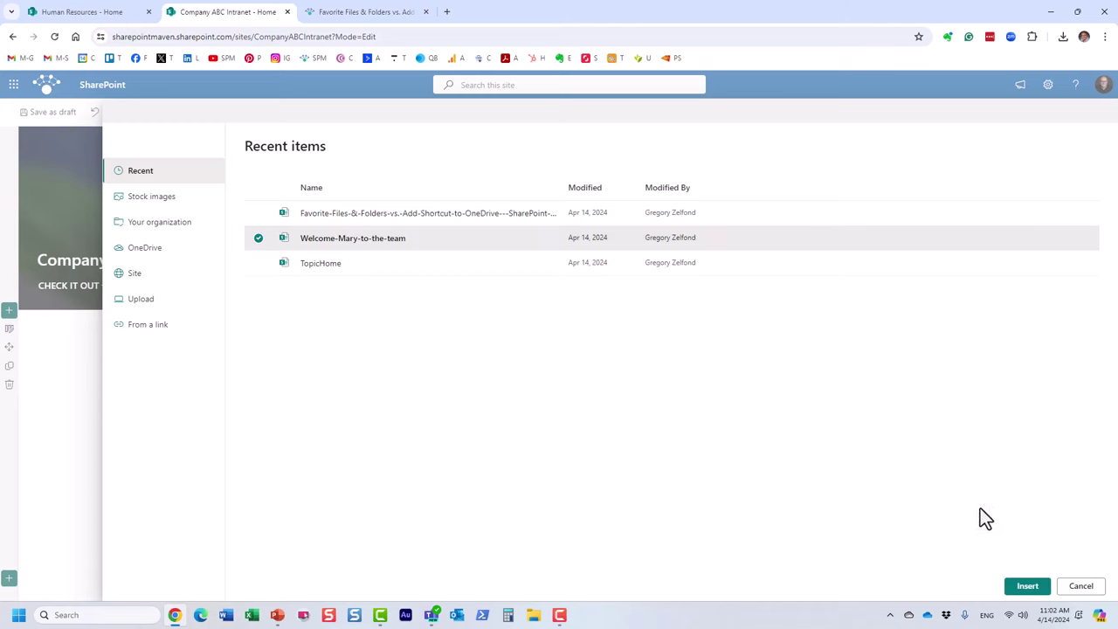
click(1029, 587)
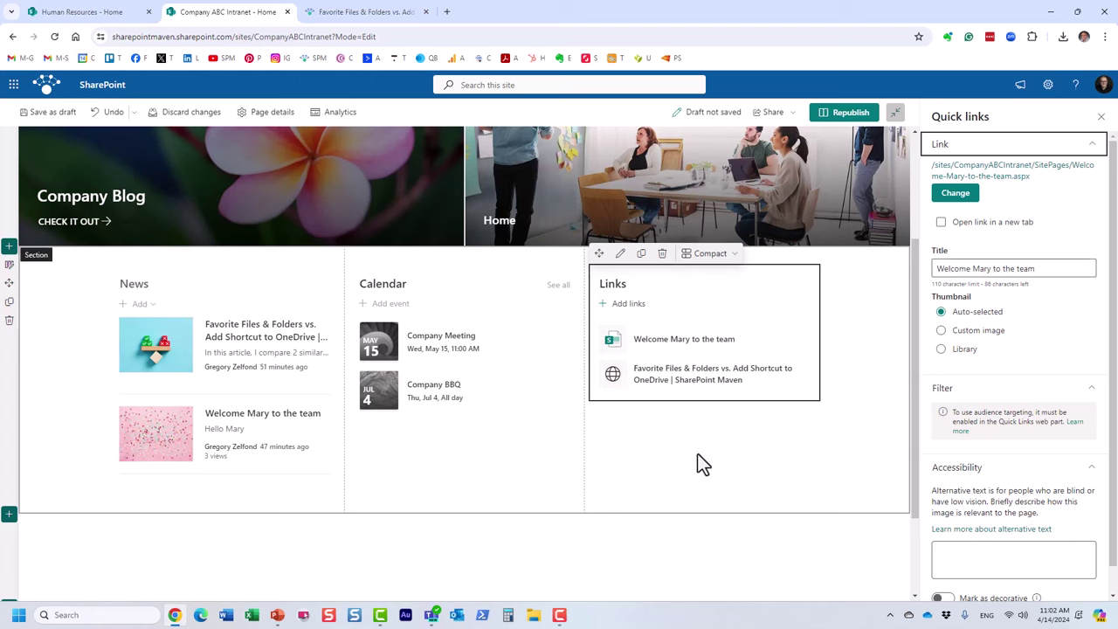
Step: Compare the two links' settings and select the team-welcome link for editing
click(735, 379)
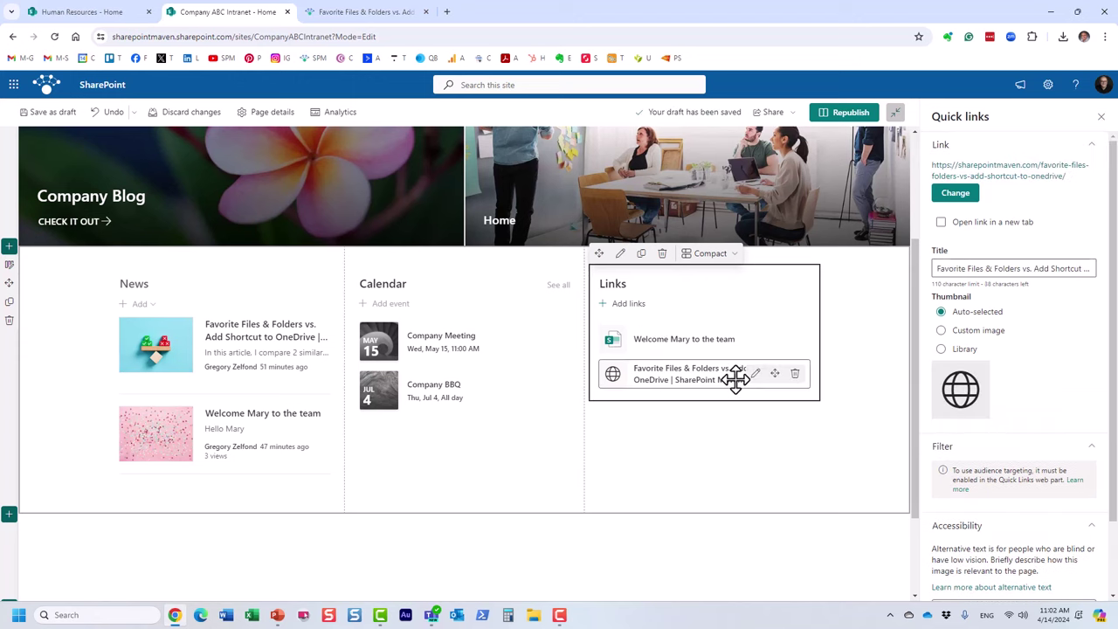
click(695, 338)
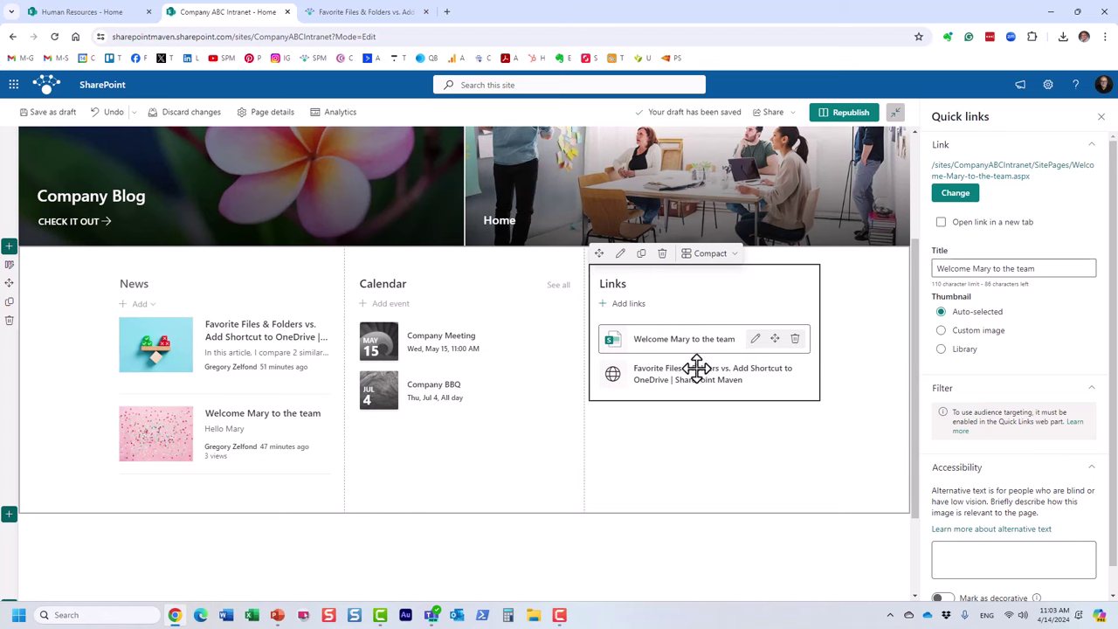
click(728, 377)
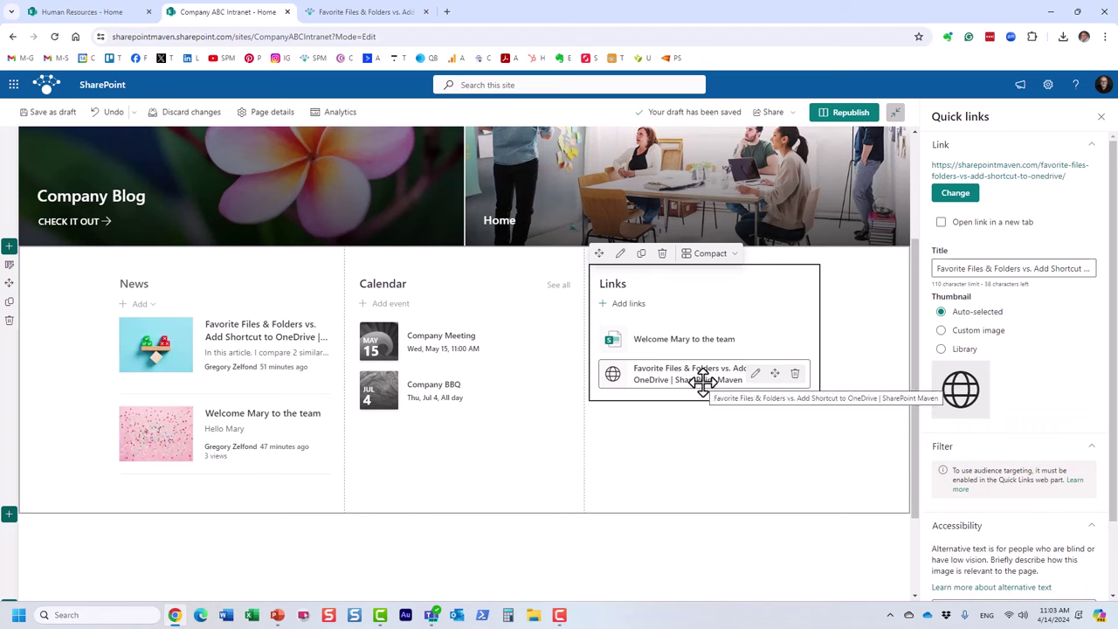
click(662, 341)
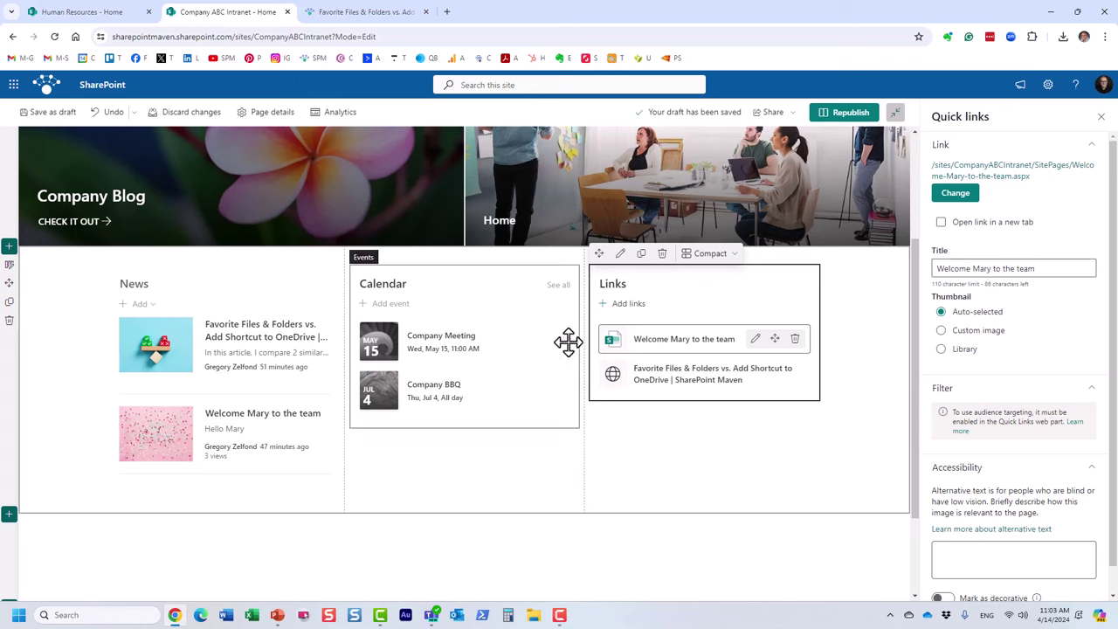
click(708, 377)
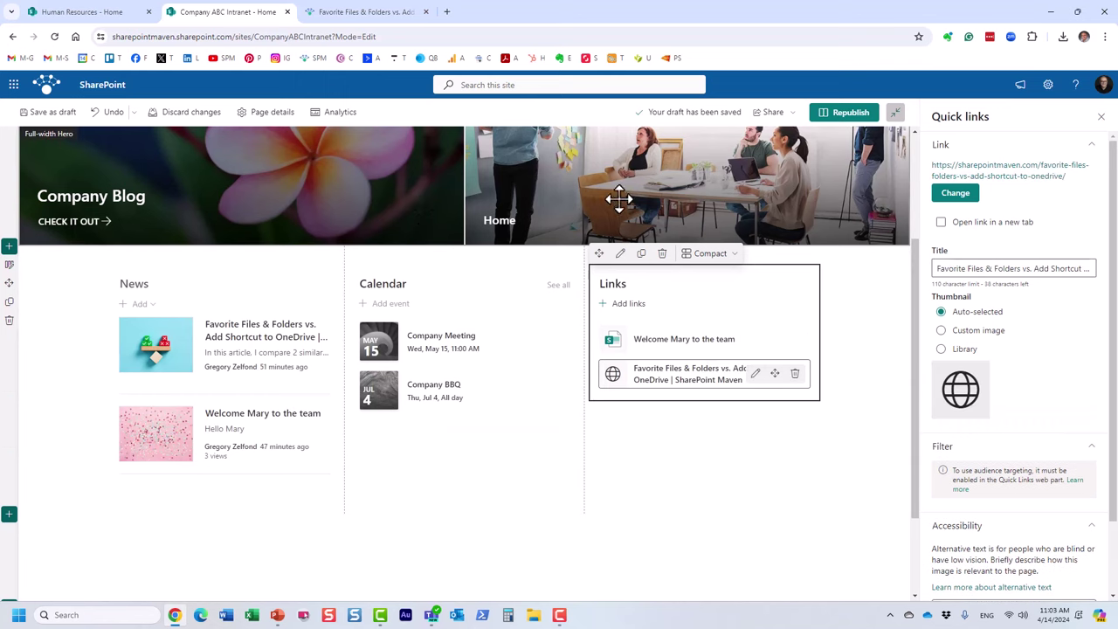
click(666, 338)
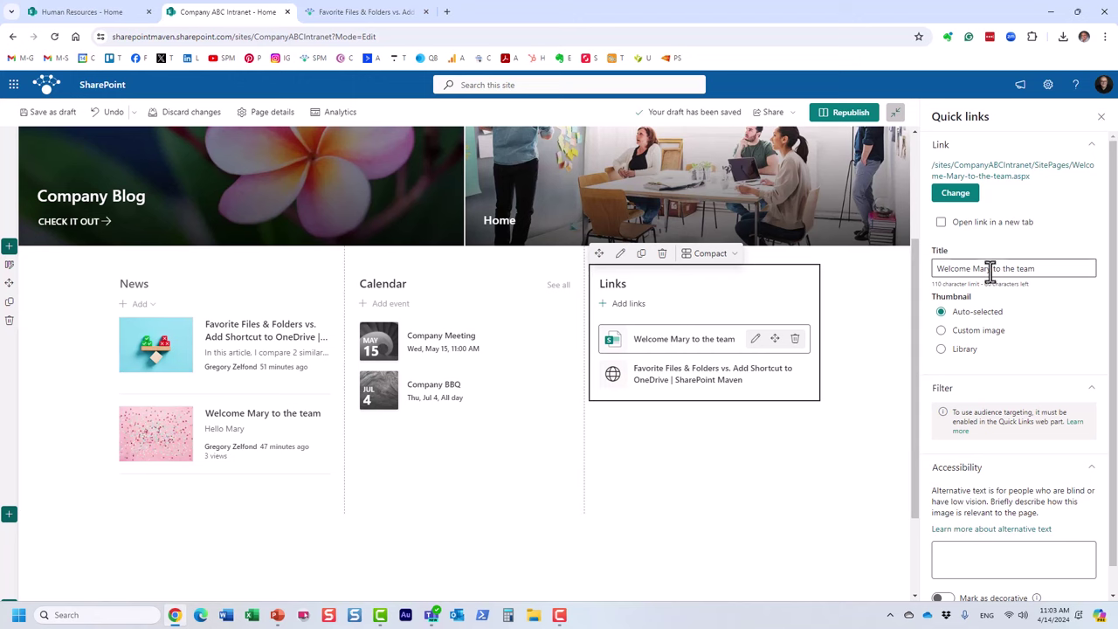
Step: Remove 'to the team' from the welcome link's title and set its thumbnail to Library
drag(988, 269, 1107, 276)
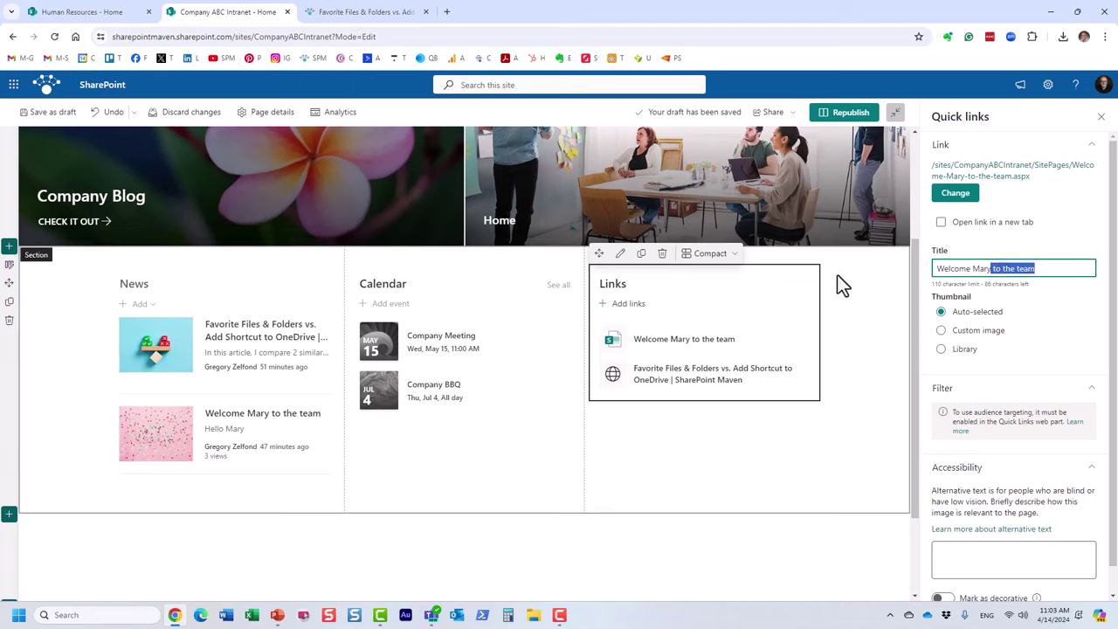
key(BackSpace)
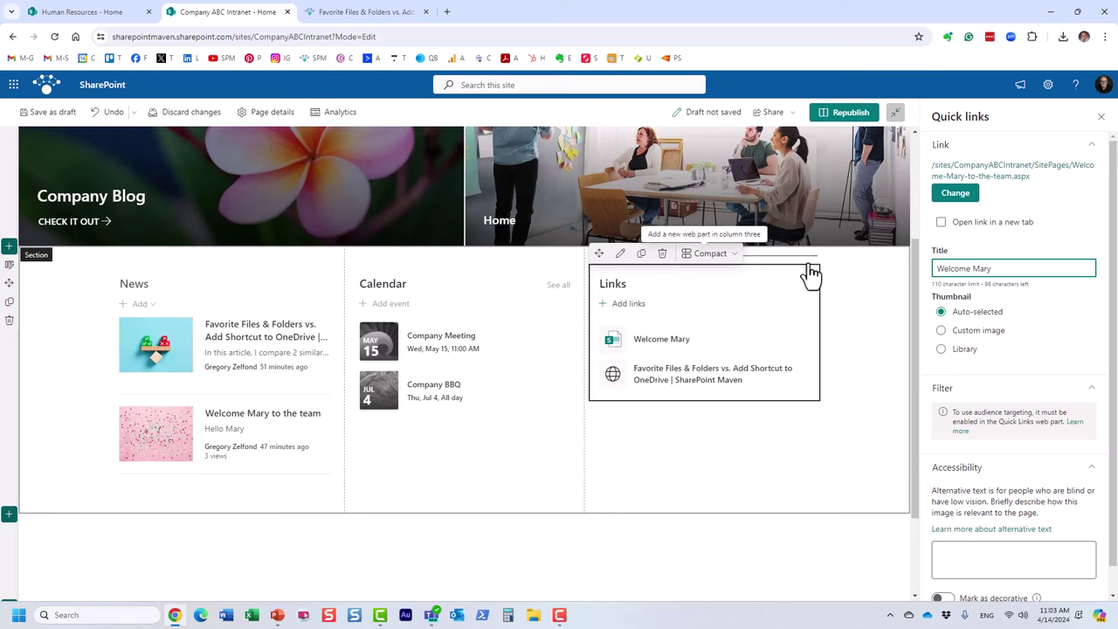
click(941, 331)
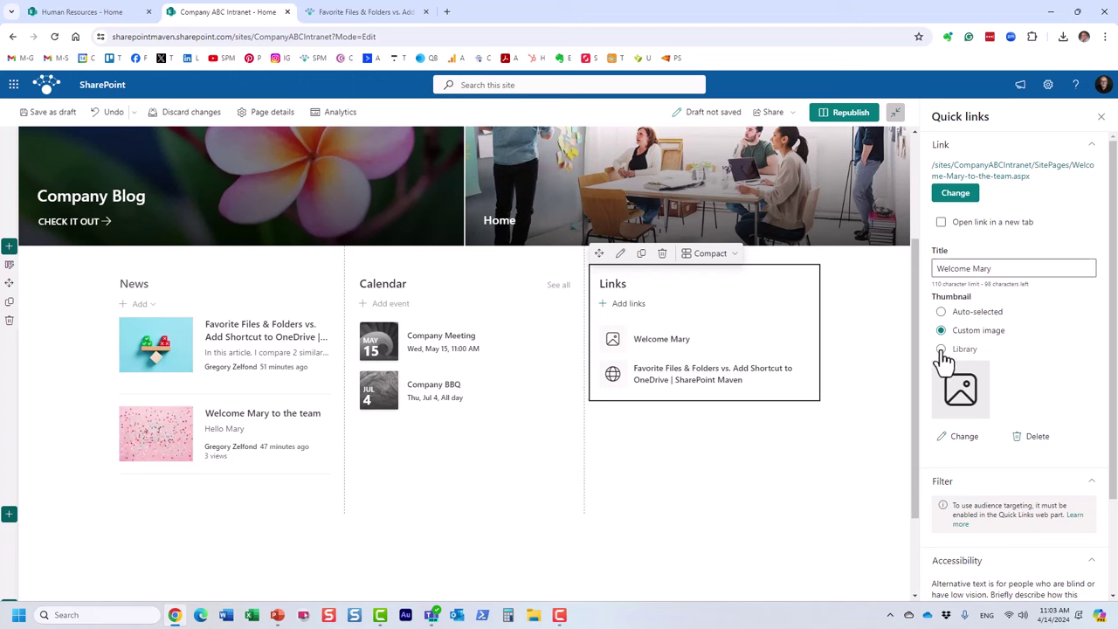
click(942, 349)
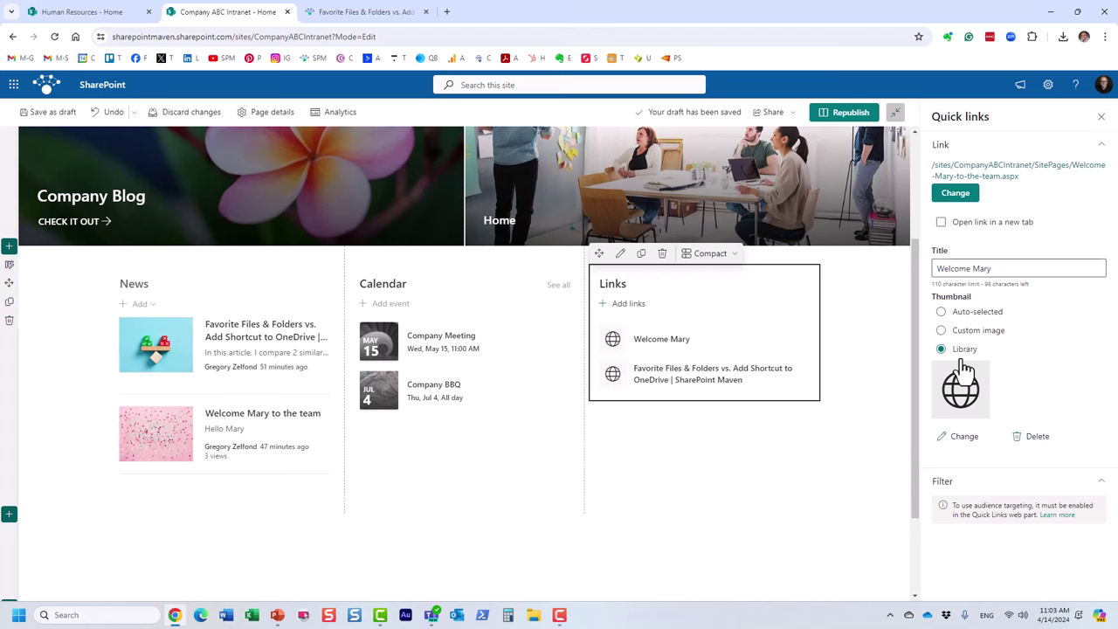
Step: Replace the welcome link's thumbnail with the 'person' icon from the icon library
click(965, 437)
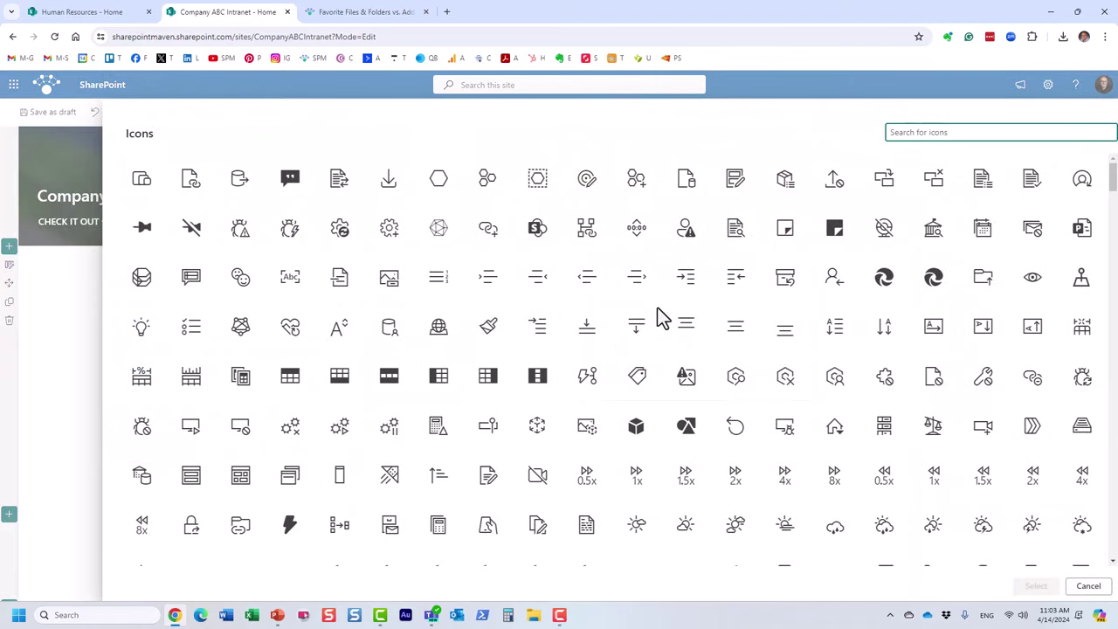
text(perso)
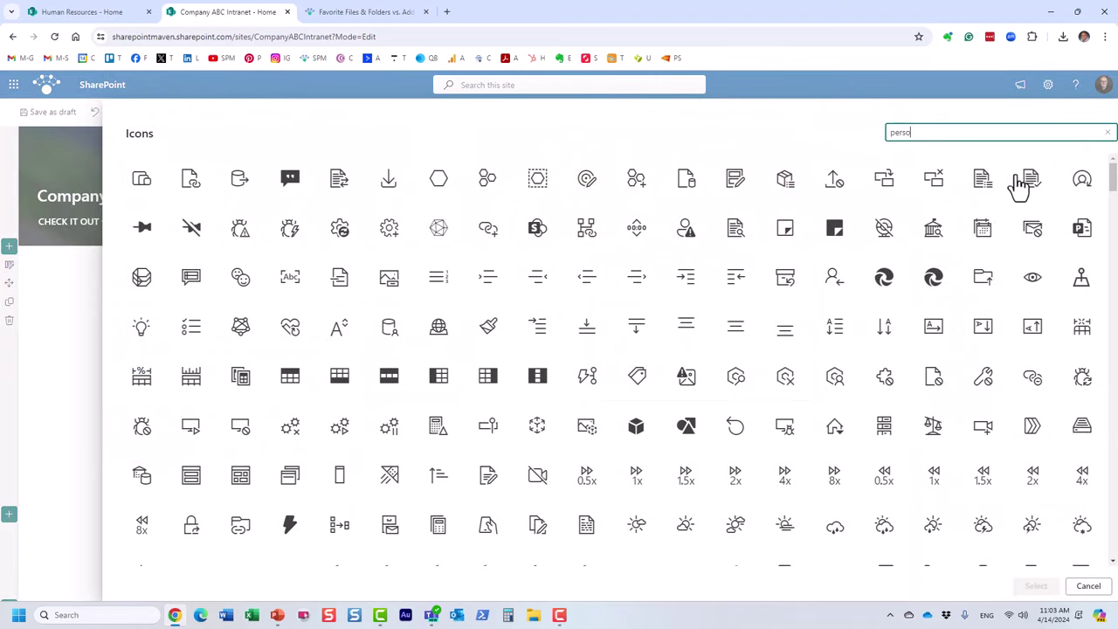
text(n)
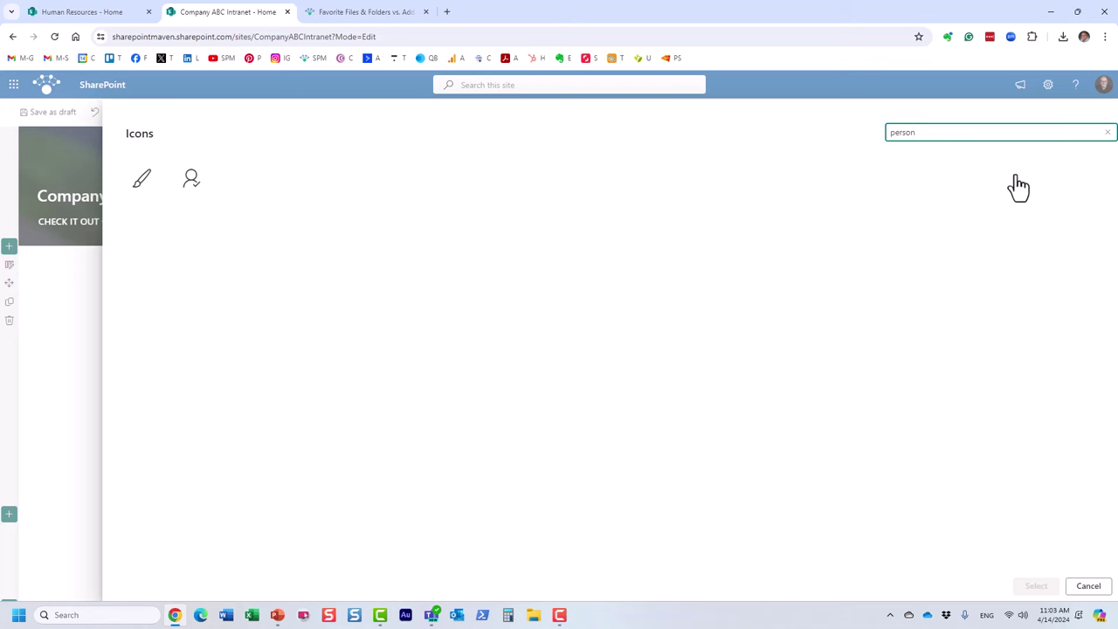
click(196, 185)
click(1041, 588)
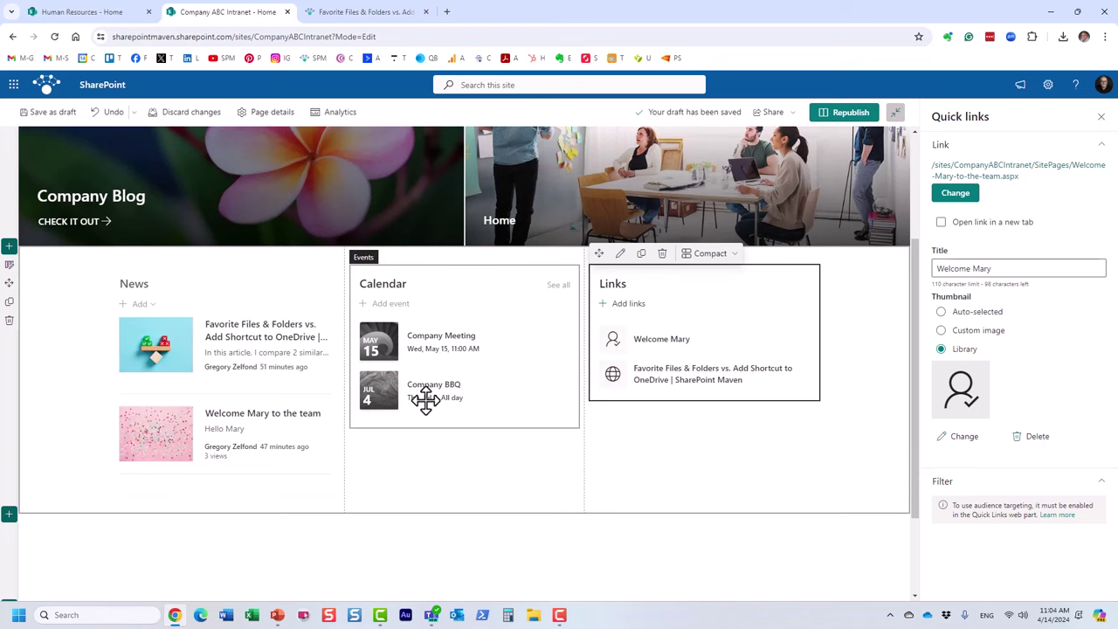
Step: Make the welcome link open in a new tab and republish the home page
click(940, 222)
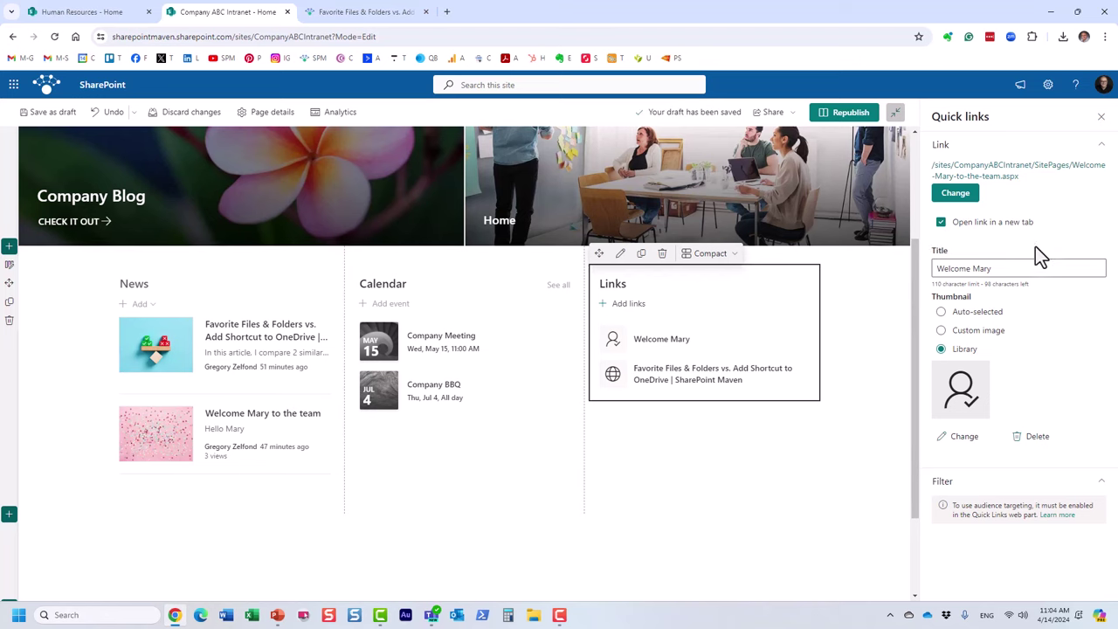
click(850, 112)
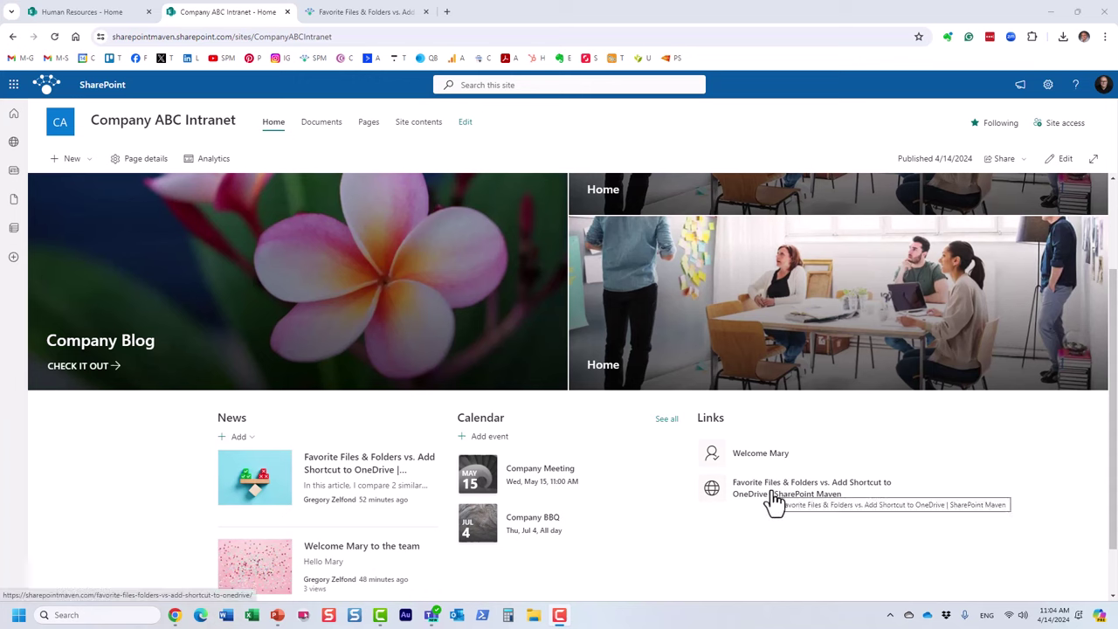
Step: Return the home page to edit mode and open the Links web part's settings
scroll(793, 471, down, 1)
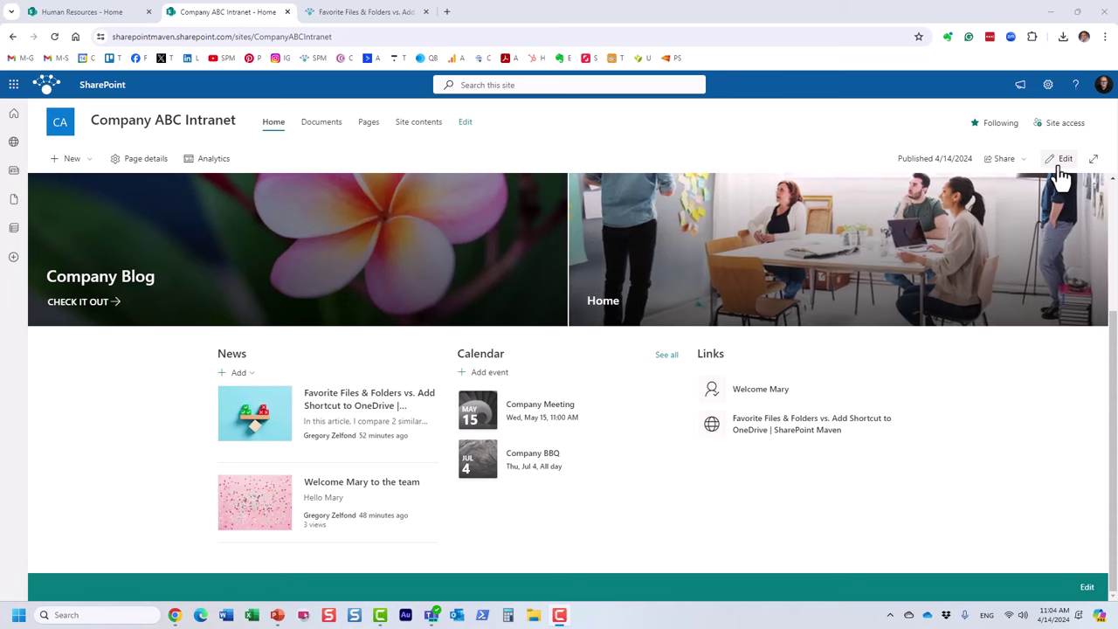
click(1059, 163)
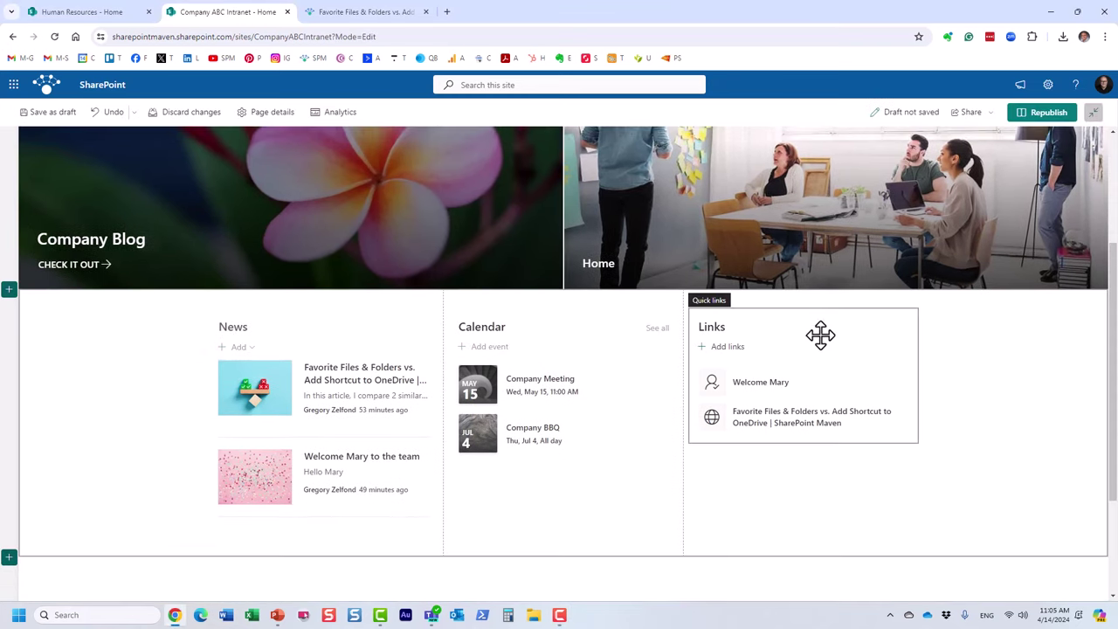
click(719, 327)
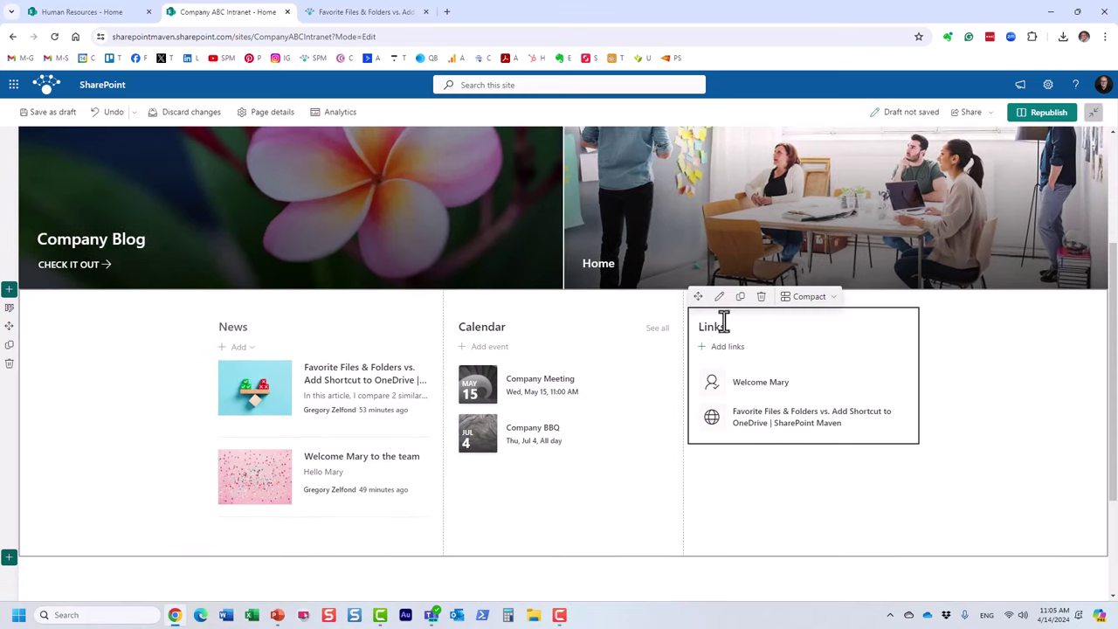
click(718, 297)
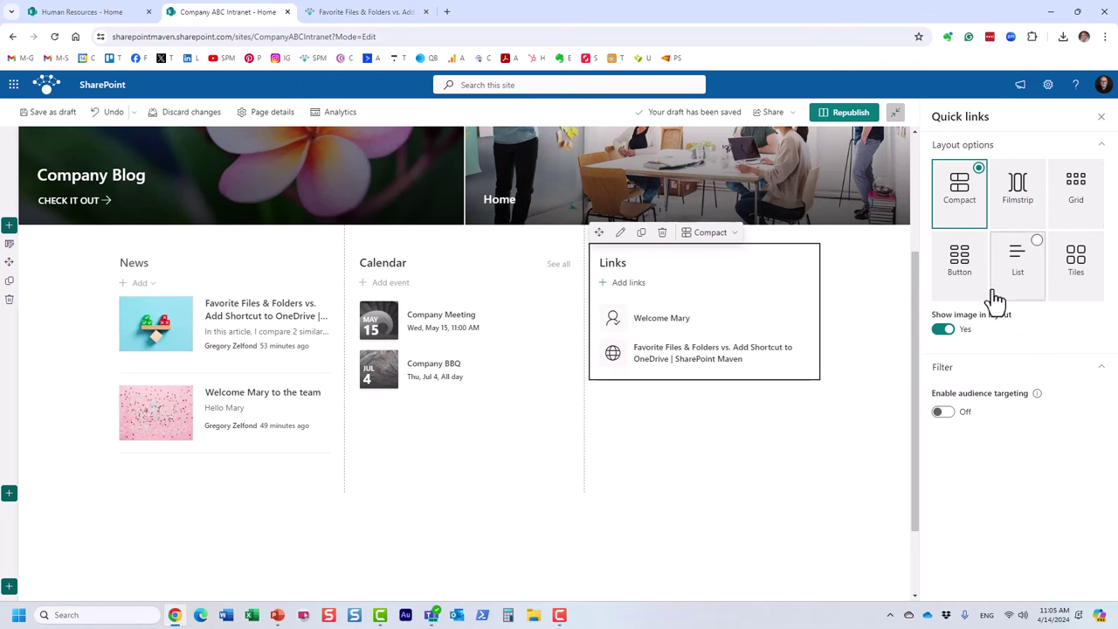
Step: Preview the Filmstrip, Grid and List layouts, settling on the Button layout
click(1000, 203)
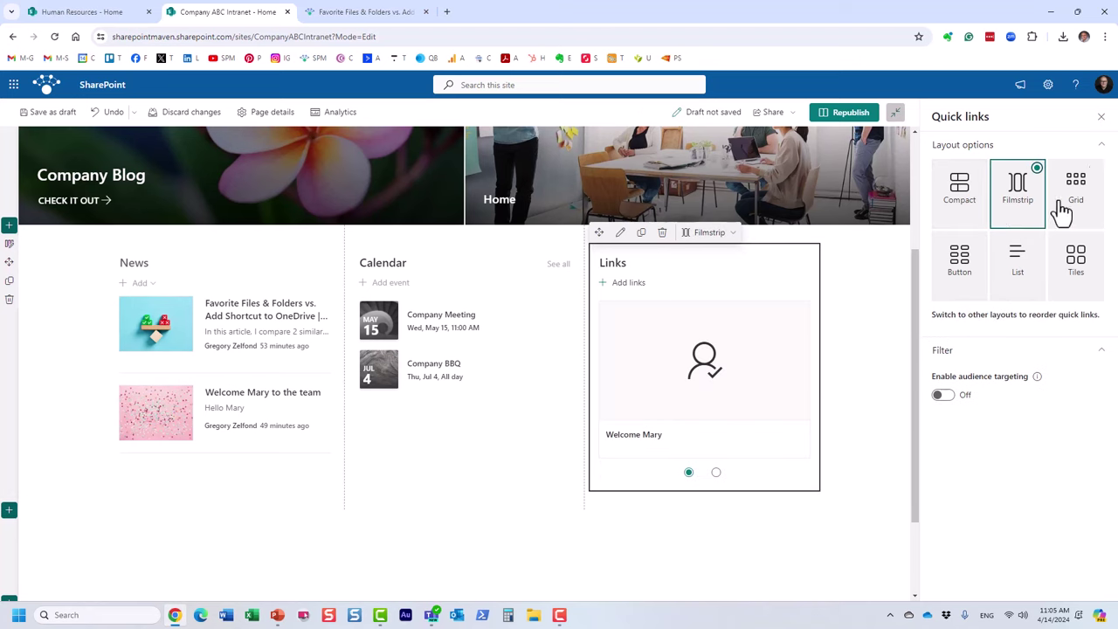
click(1099, 210)
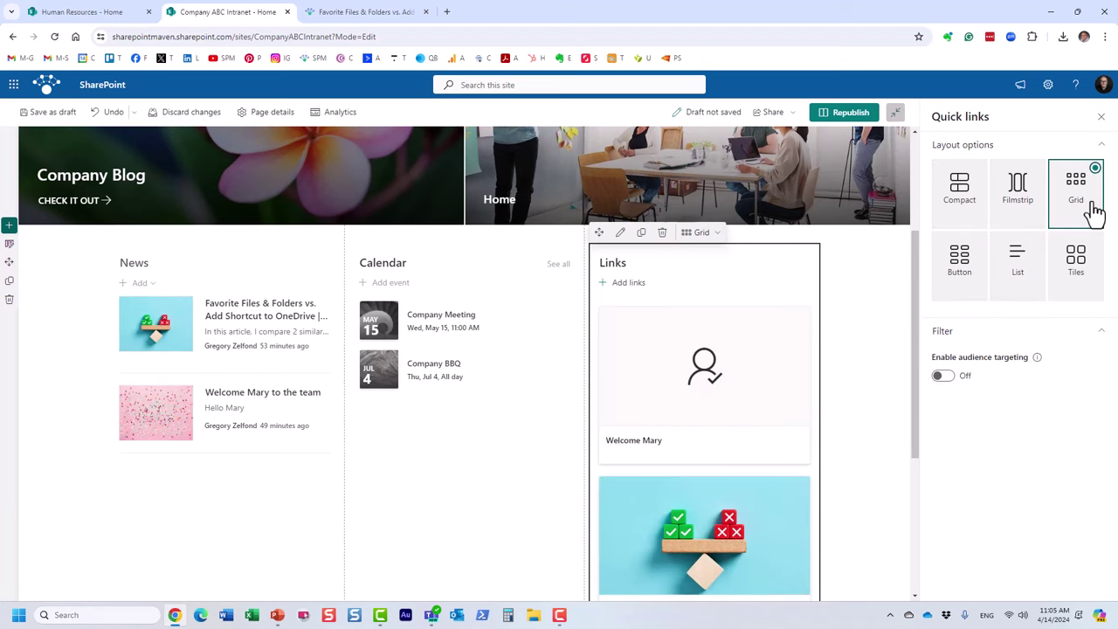
click(971, 287)
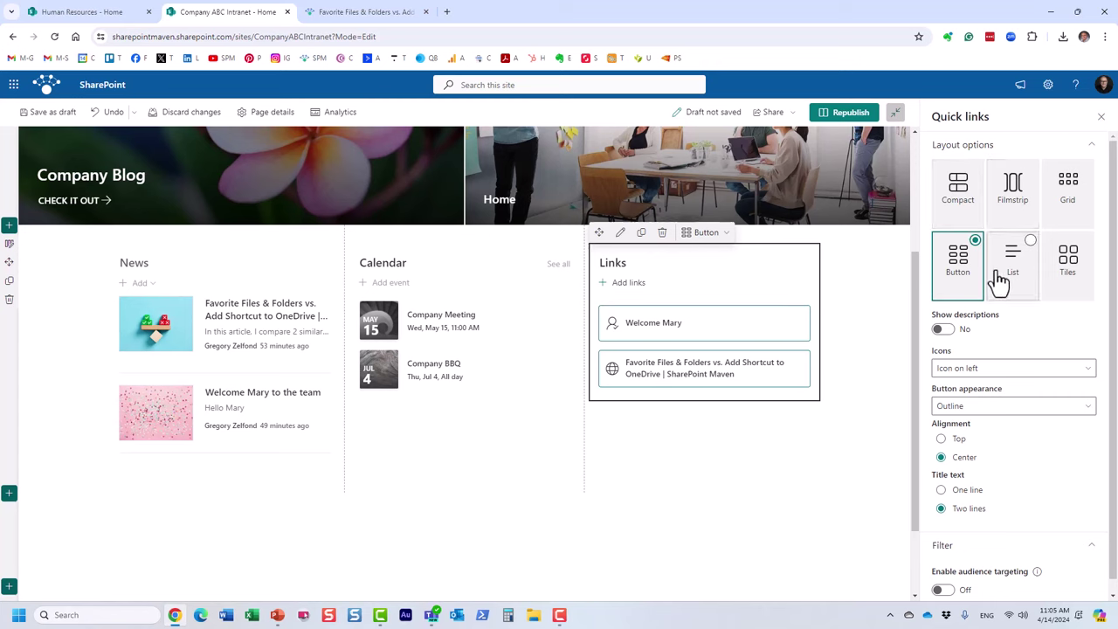
click(1006, 266)
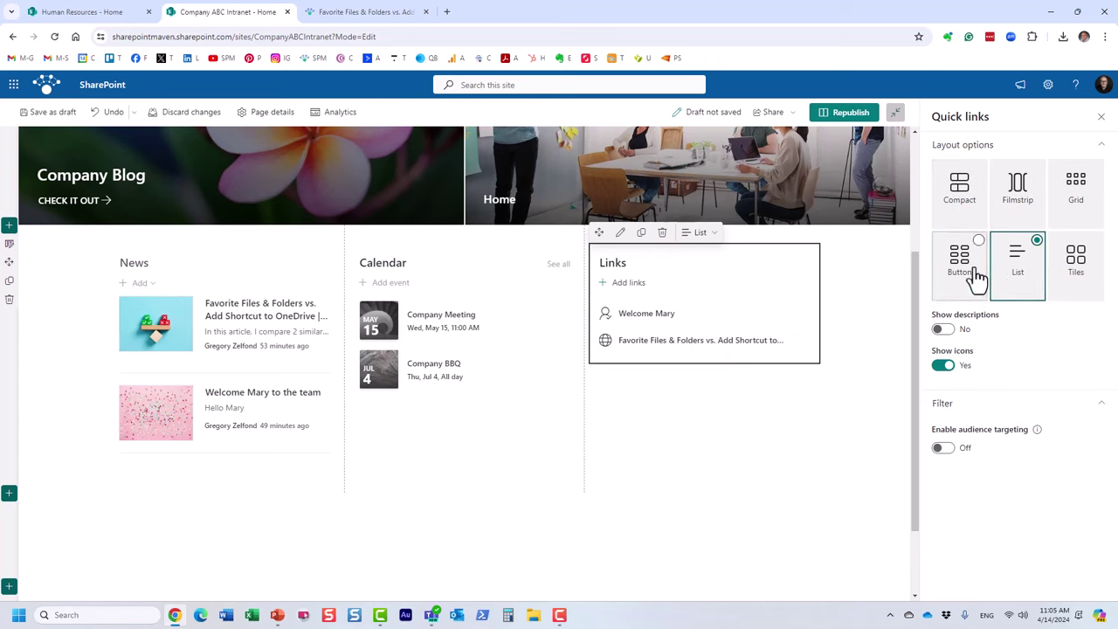
click(972, 276)
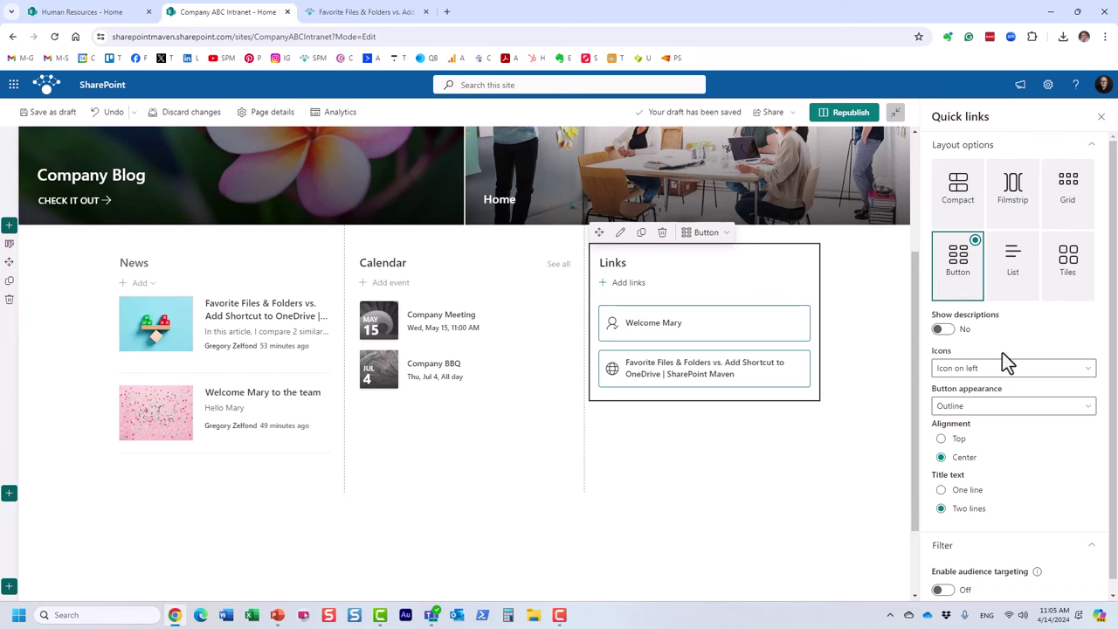
Step: Give the link buttons top alignment, Fill color appearance and two-line titles, then view Human Resources
scroll(982, 428, down, 1)
click(958, 476)
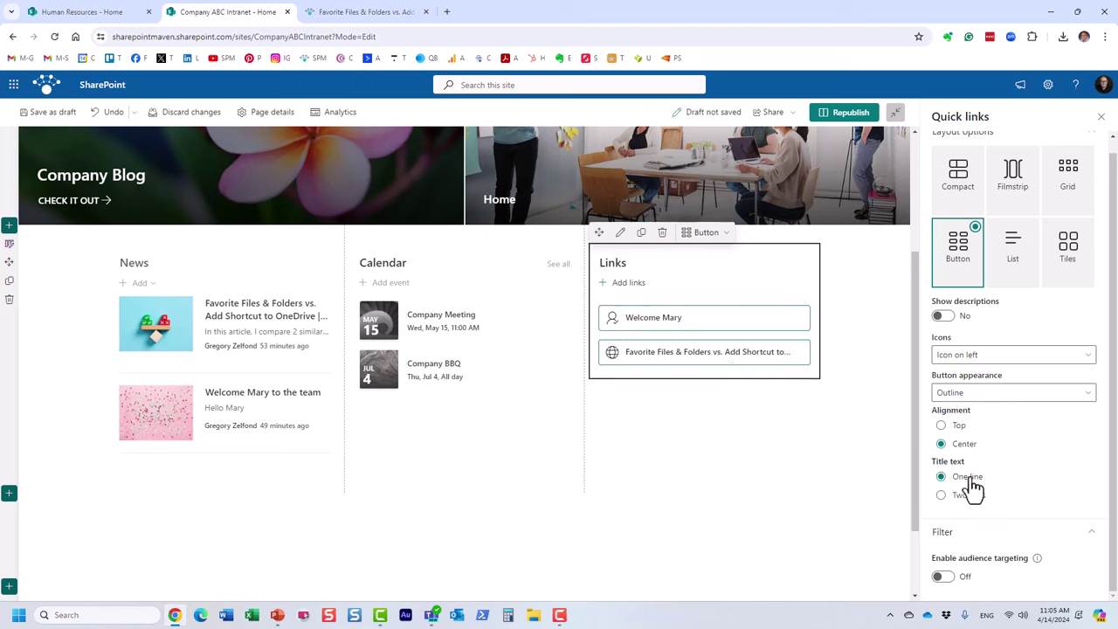
click(942, 425)
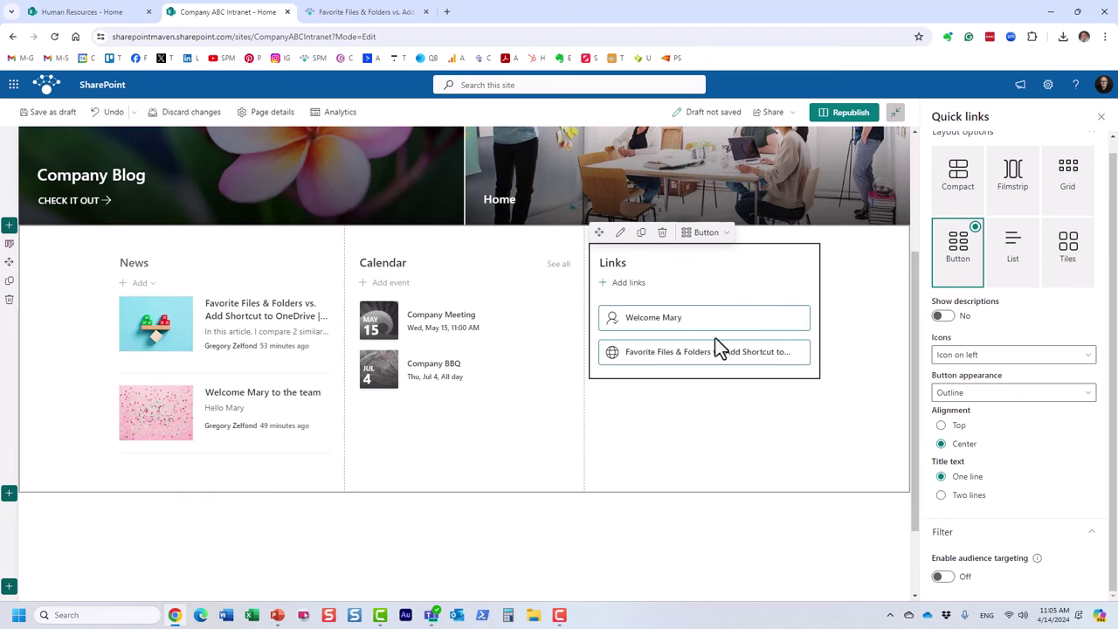
click(985, 395)
click(981, 456)
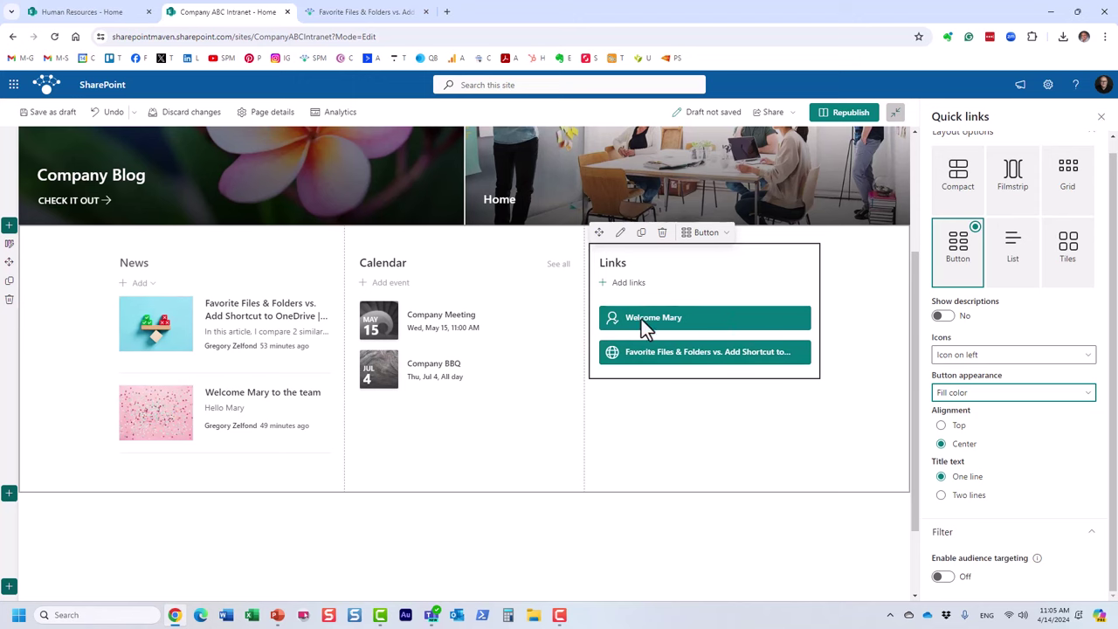
click(942, 495)
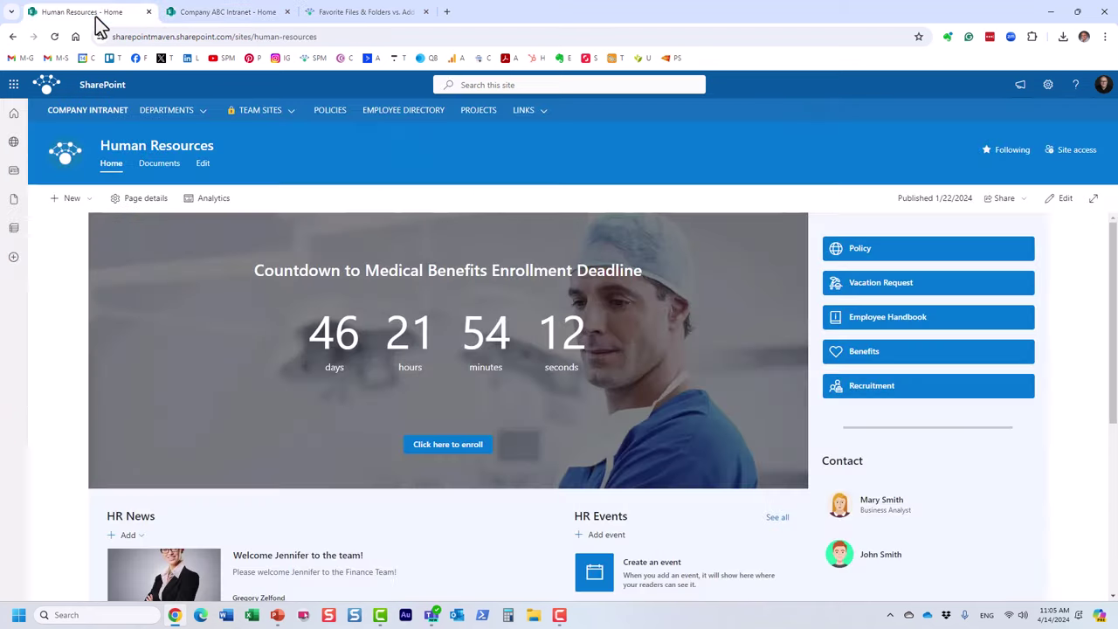
click(97, 13)
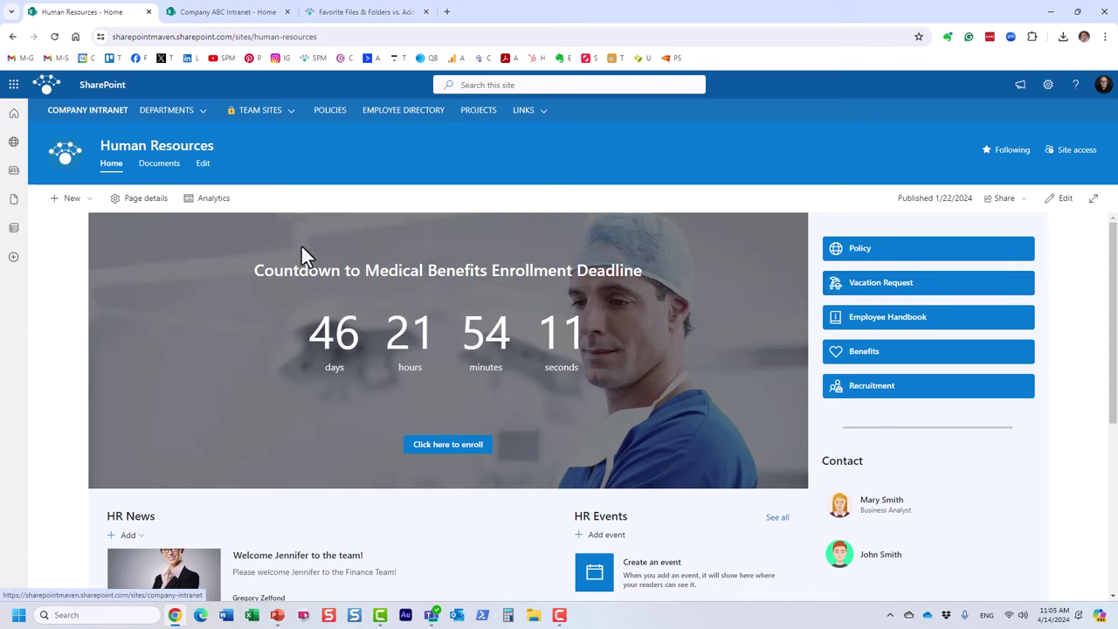
Step: View the Company Intranet home page, then return to the Company ABC Intranet draft
click(93, 114)
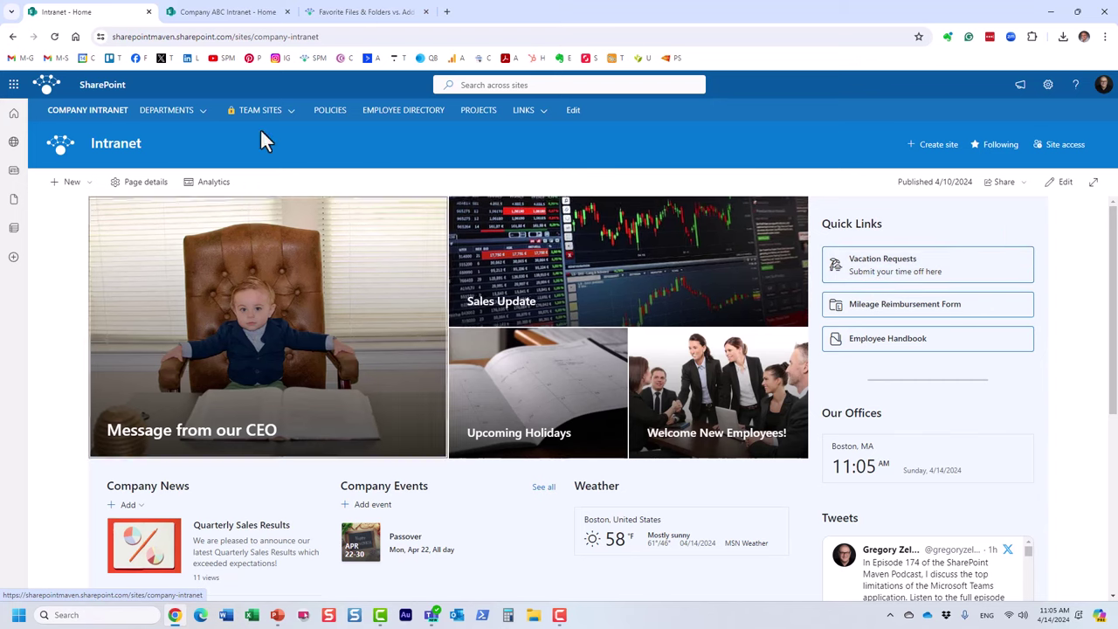
click(222, 13)
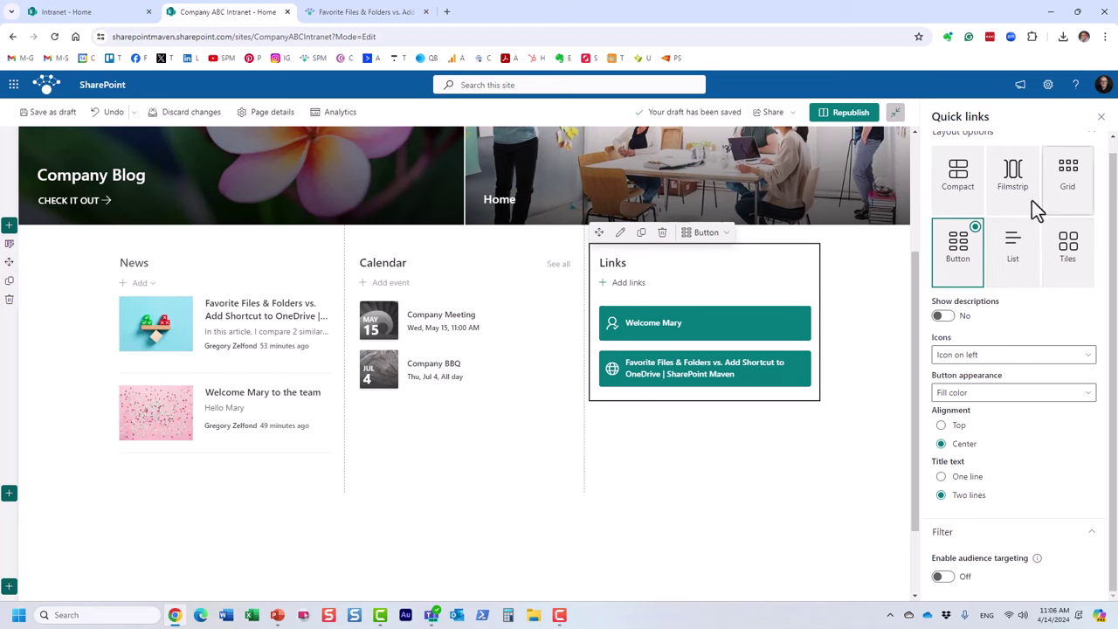
Step: Keep the Button layout and turn on Show descriptions for the link buttons
click(1058, 192)
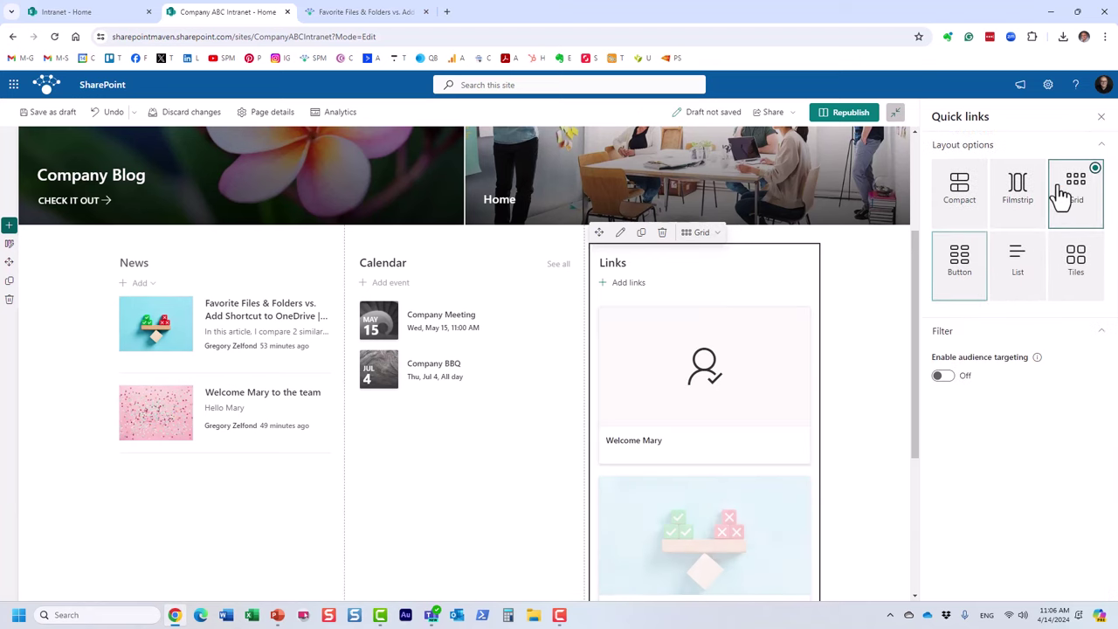
click(1018, 265)
click(960, 266)
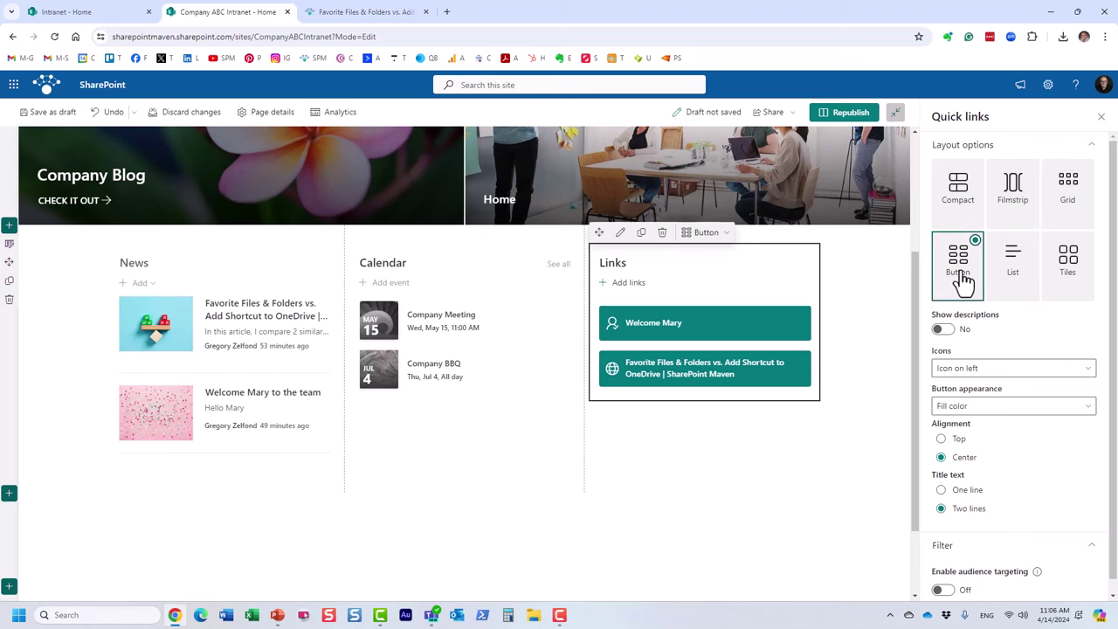
click(943, 329)
click(945, 331)
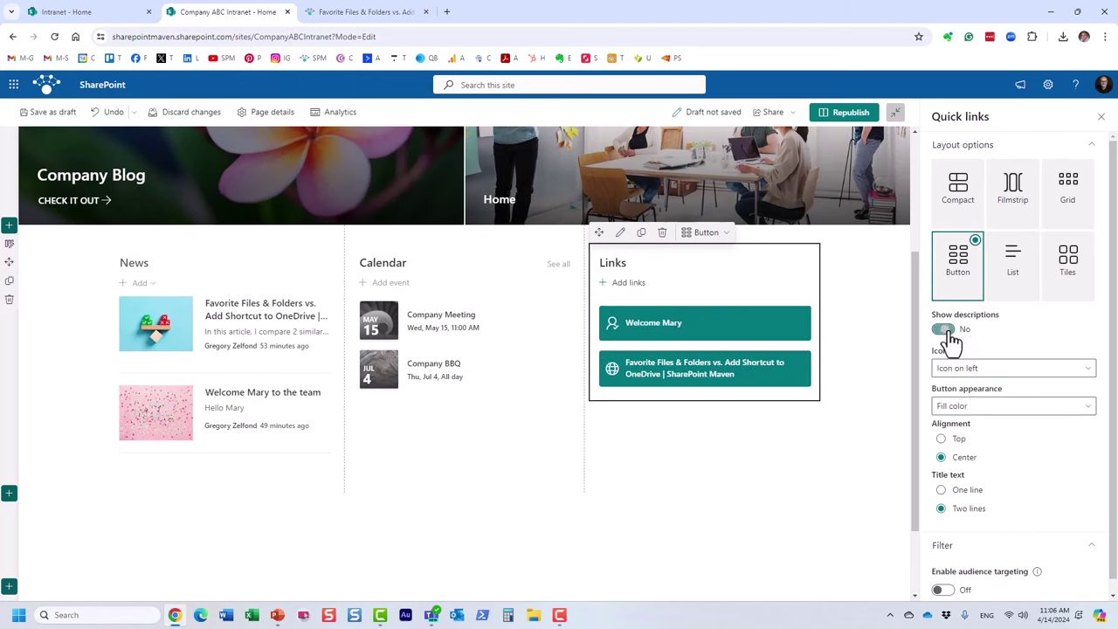
click(944, 330)
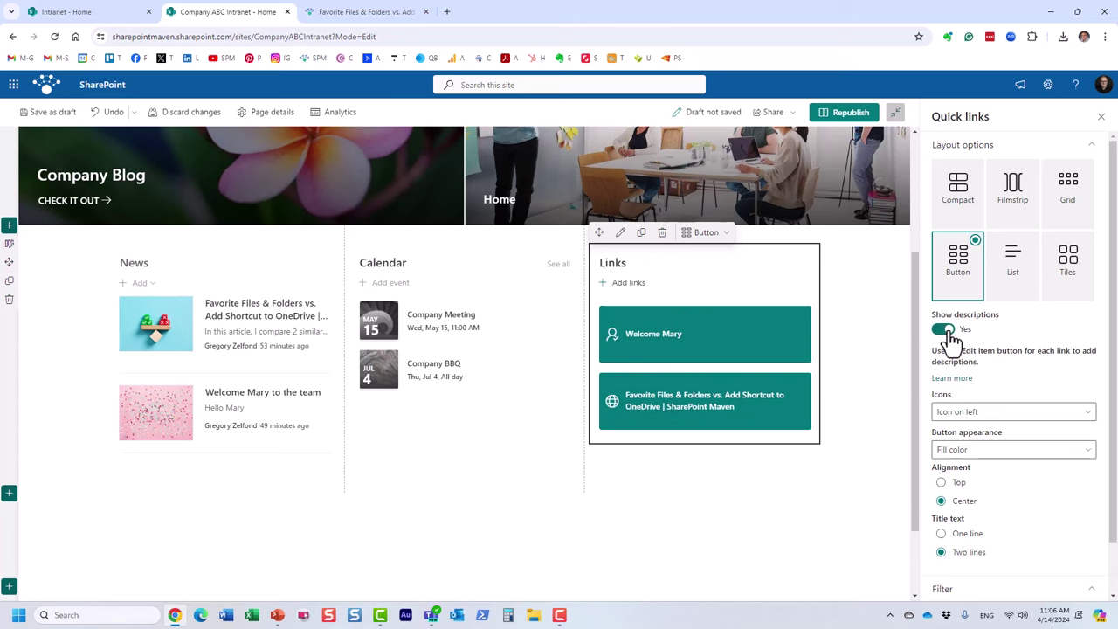
click(947, 331)
click(947, 331)
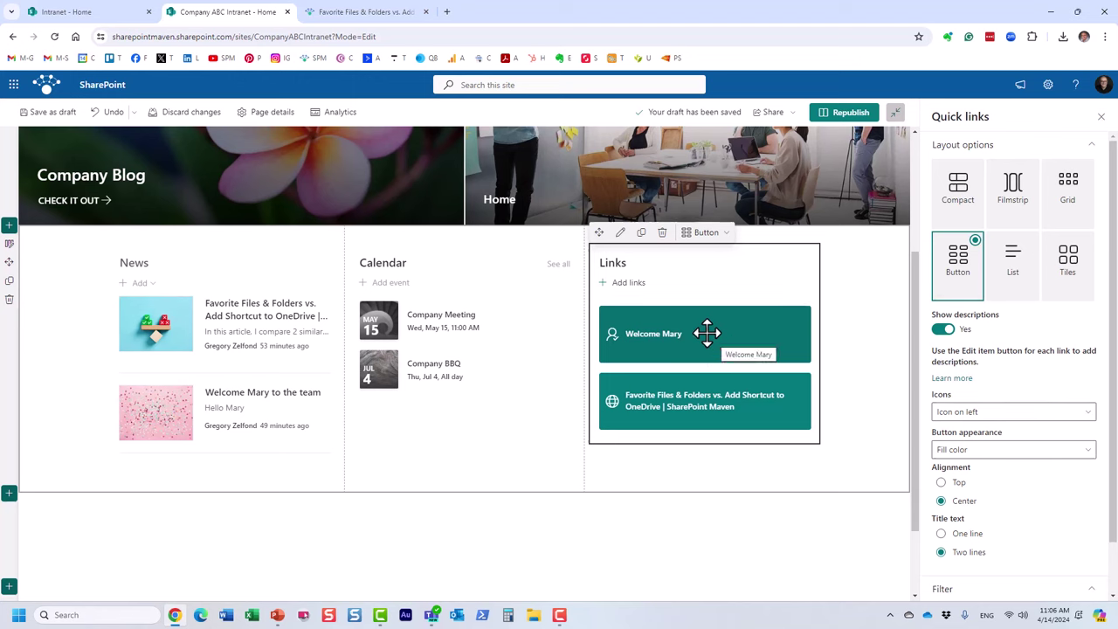
Step: Enter 'We have a new addition to our company' as the welcome link's description
click(719, 339)
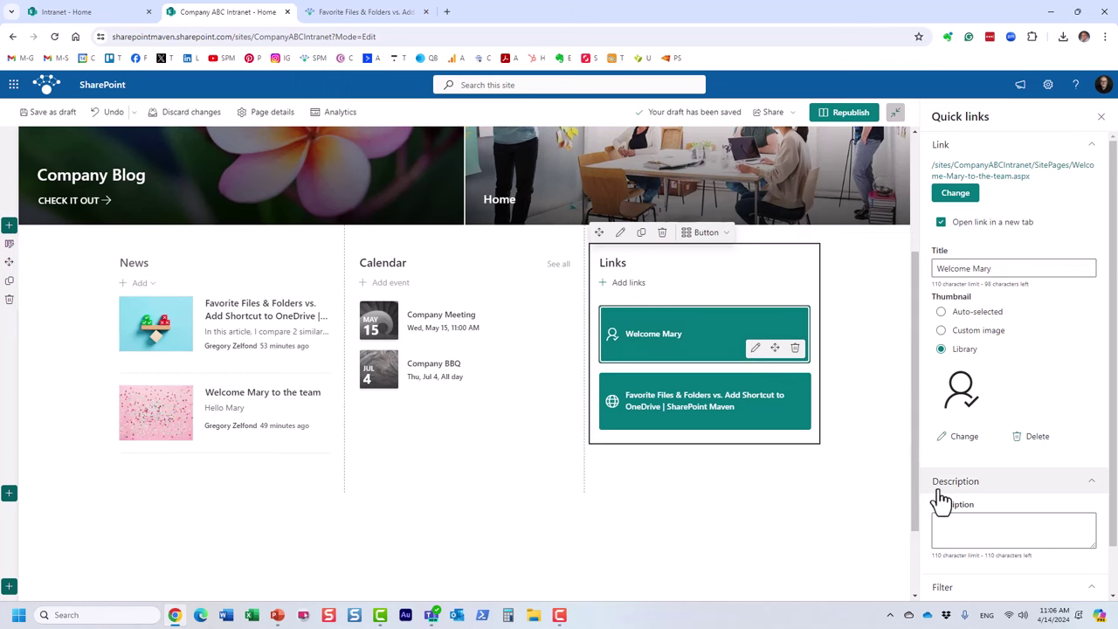
scroll(952, 498, down, 1)
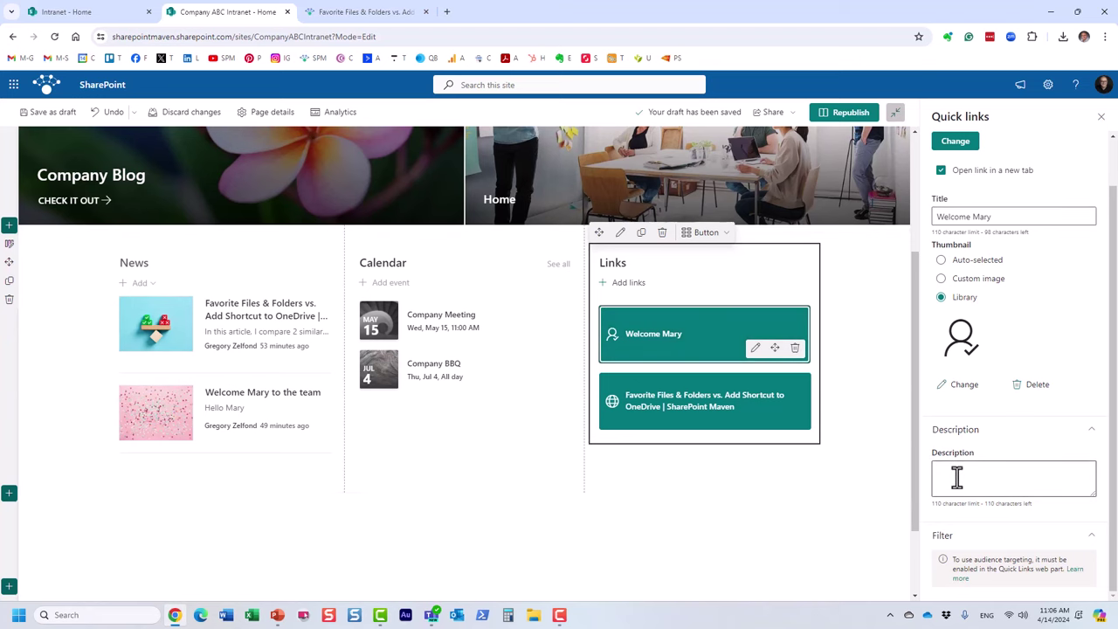
click(956, 477)
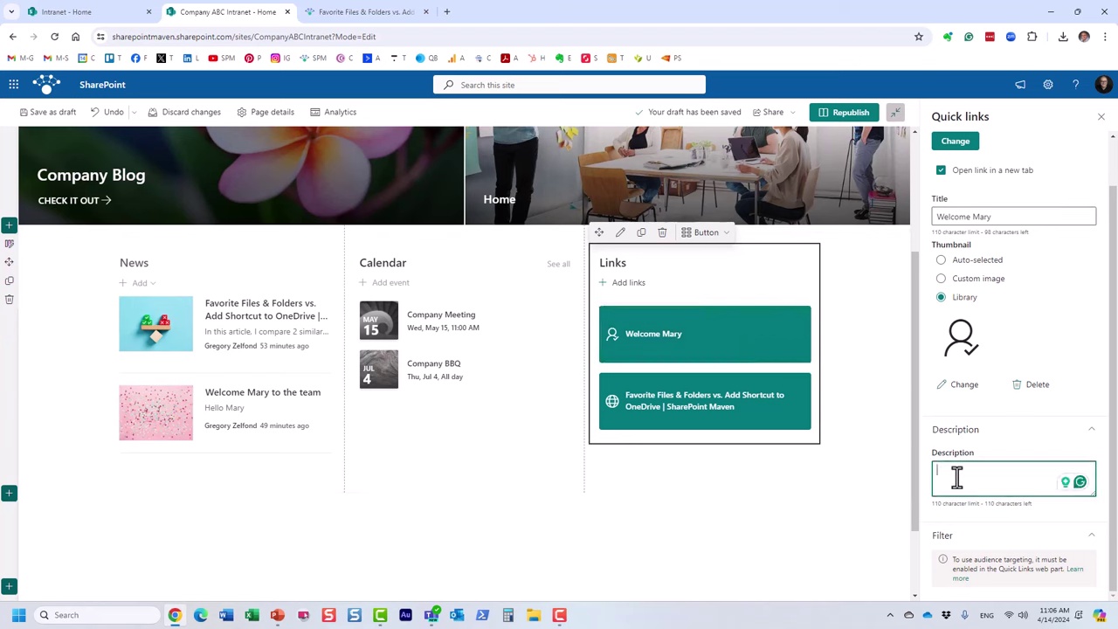
text(We have a new addition to ou)
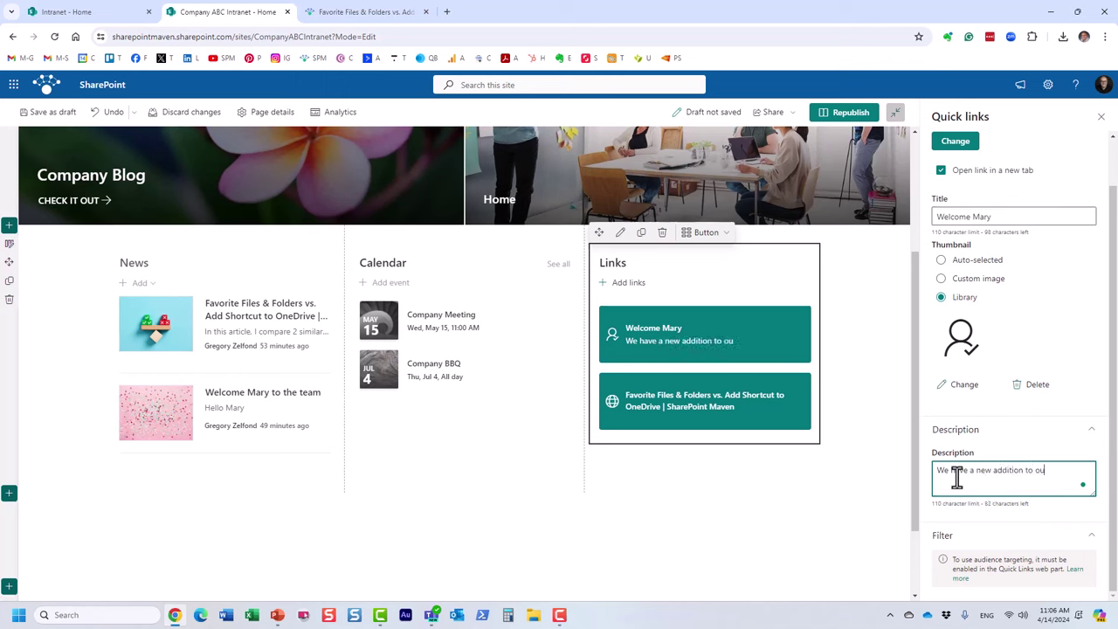
text(r company)
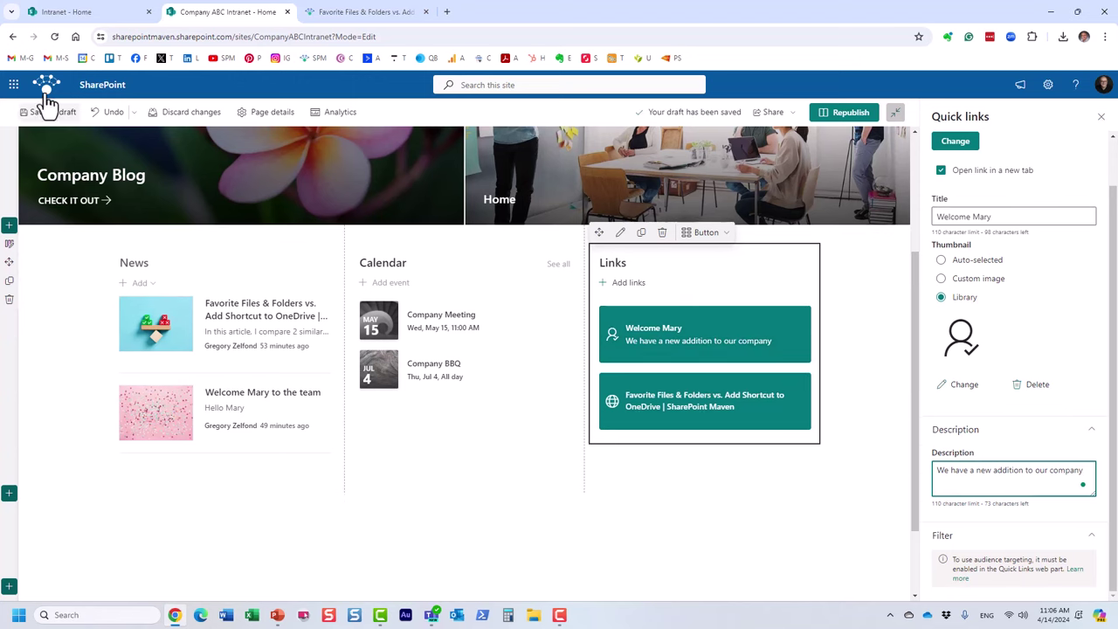
click(81, 14)
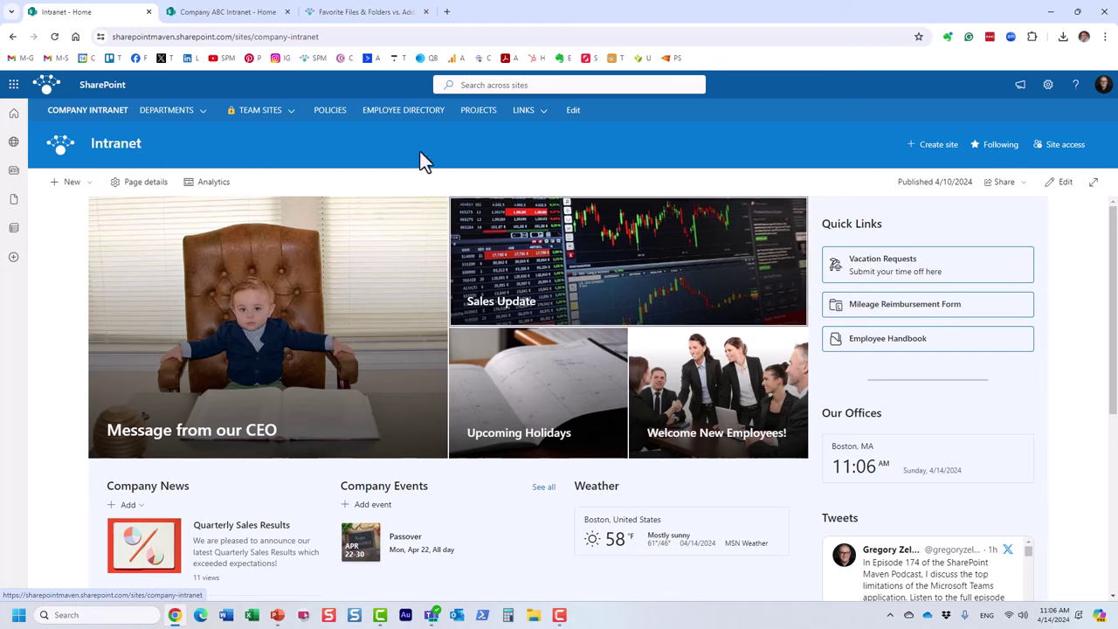
click(227, 13)
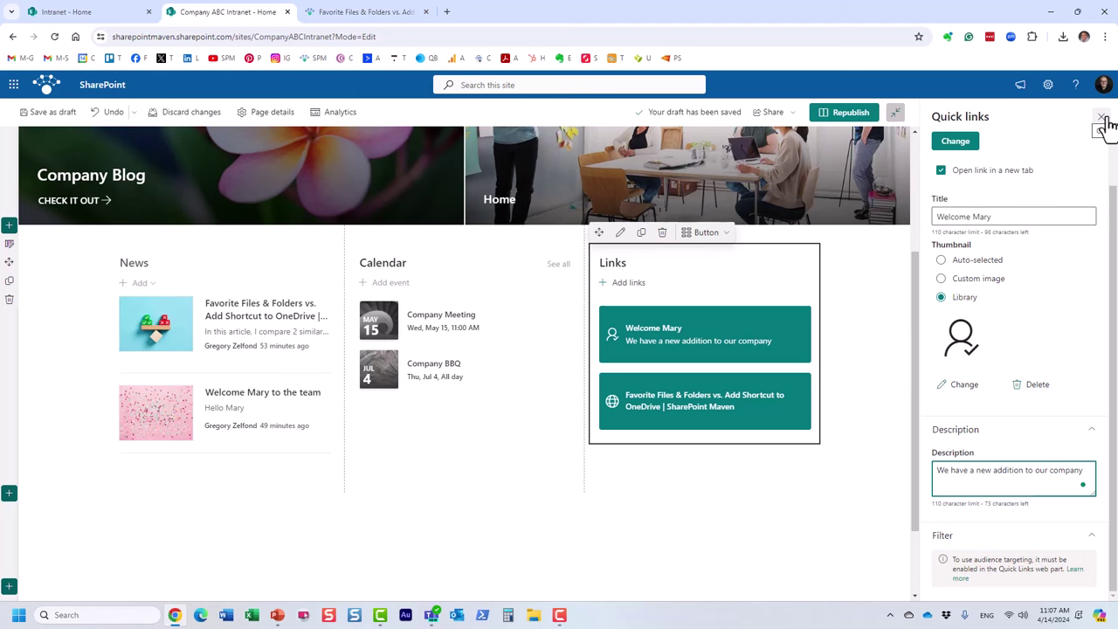
Step: Move the Links web part below News and Calendar and switch its layout to Tiles, then Grid
scroll(798, 373, down, 1)
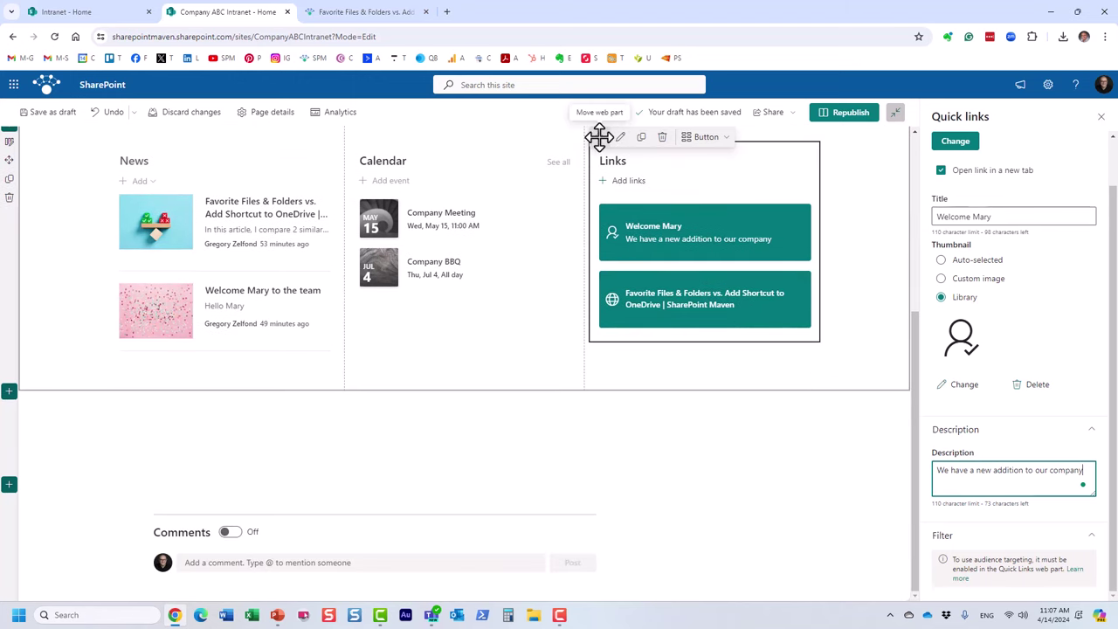
drag(599, 137, 419, 402)
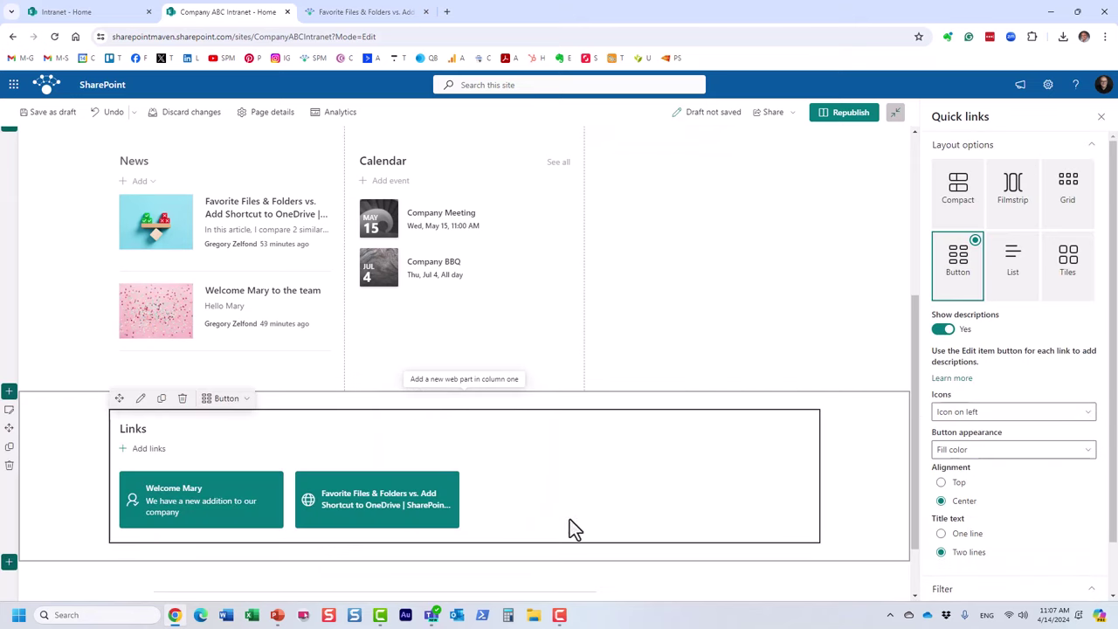
click(1074, 278)
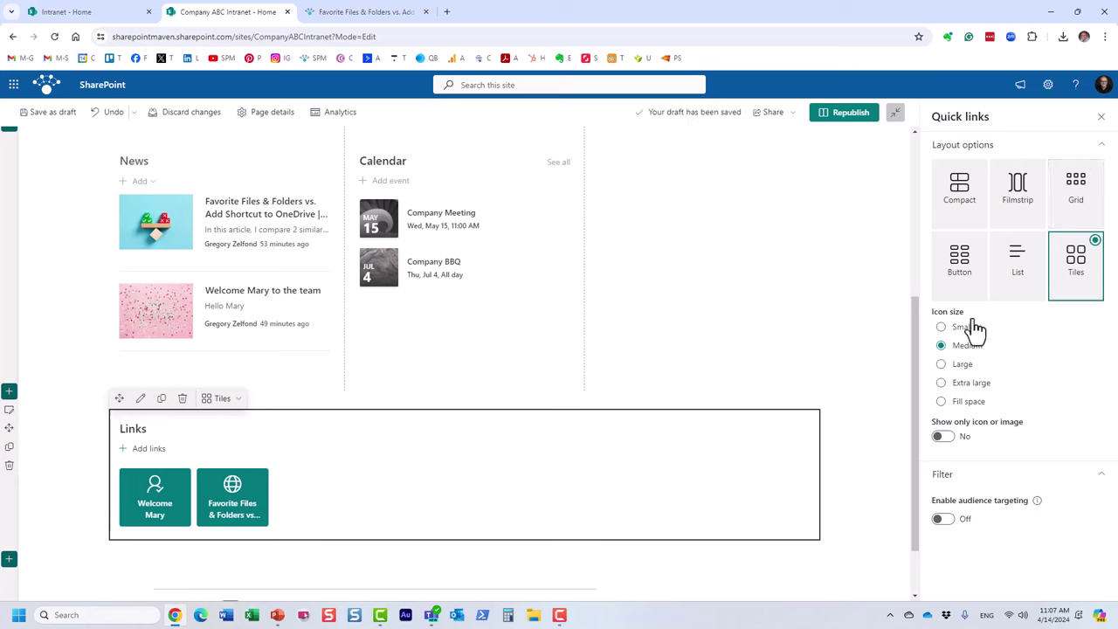
click(1088, 200)
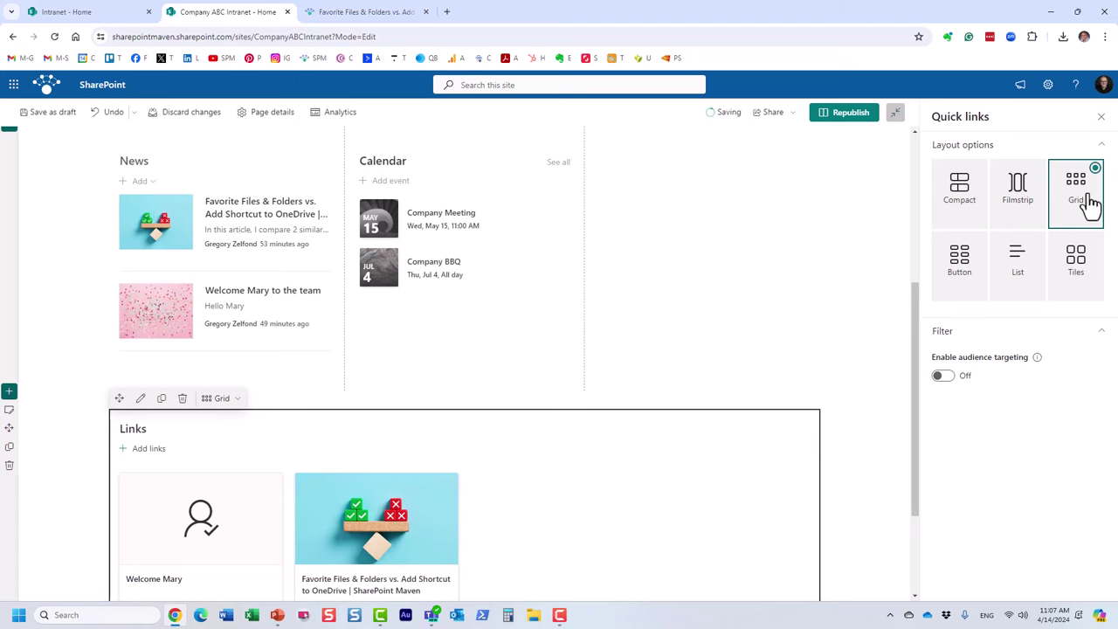
scroll(683, 398, up, 2)
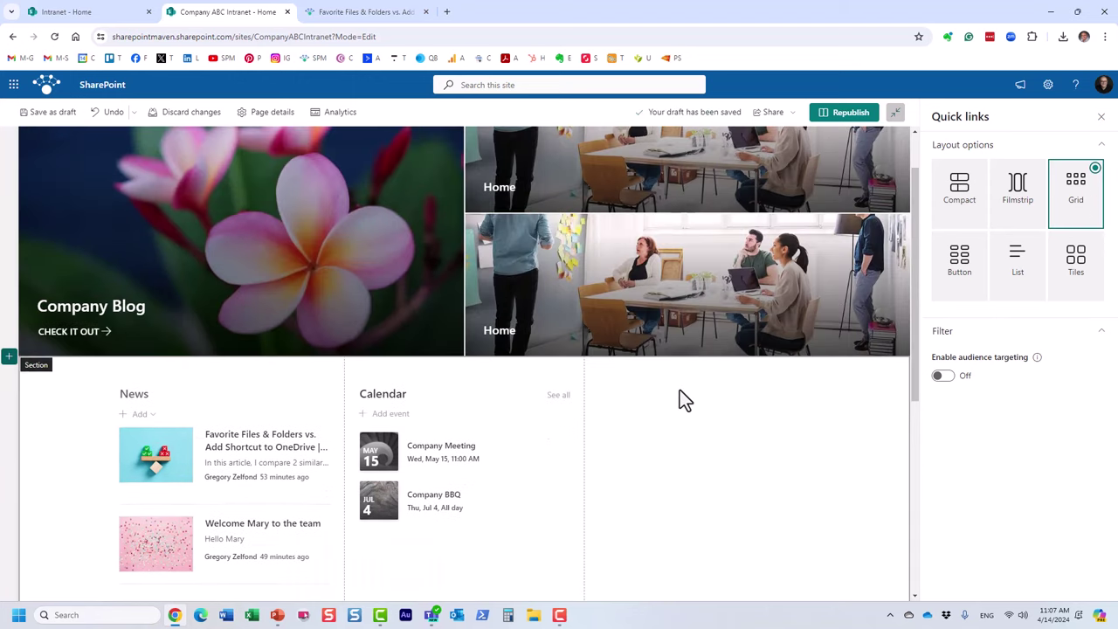
scroll(683, 398, down, 1)
scroll(683, 398, up, 3)
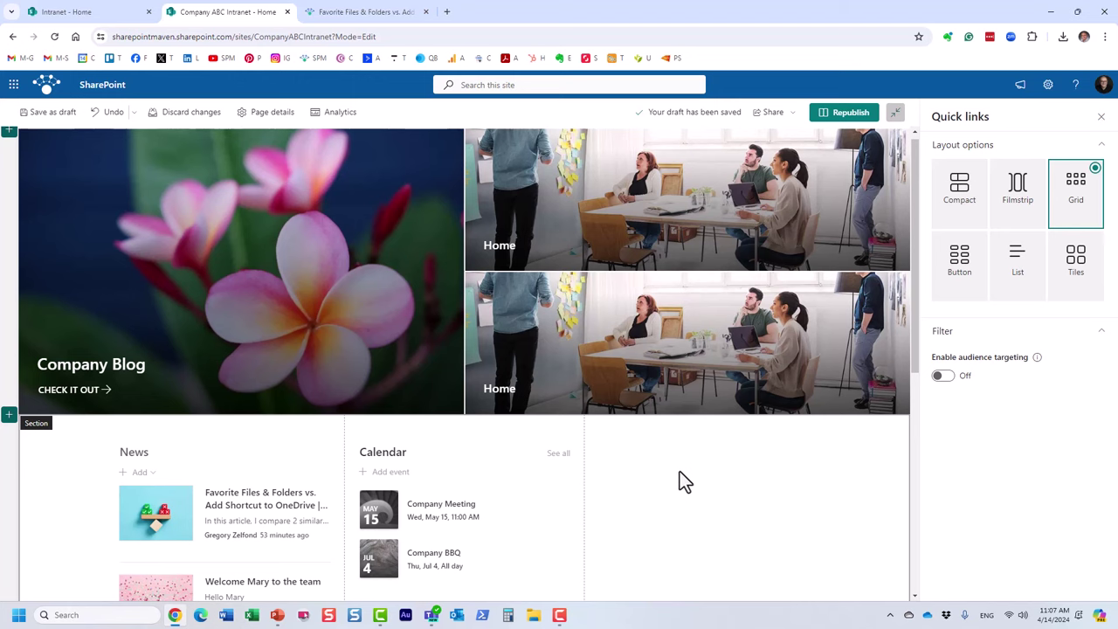
scroll(705, 496, down, 3)
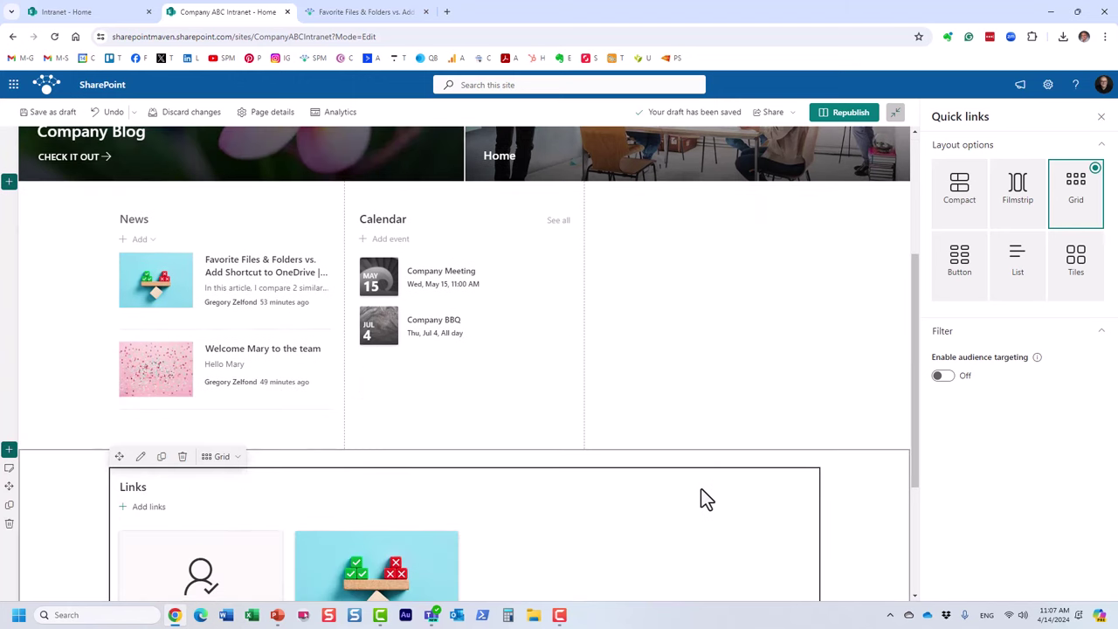
scroll(701, 493, up, 3)
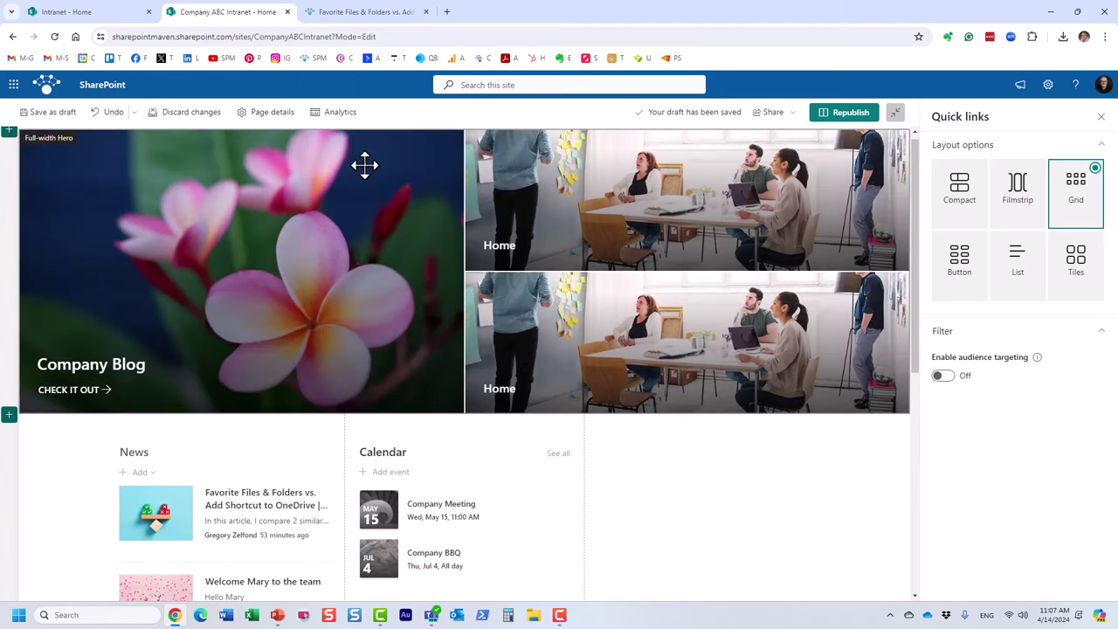
scroll(584, 267, down, 4)
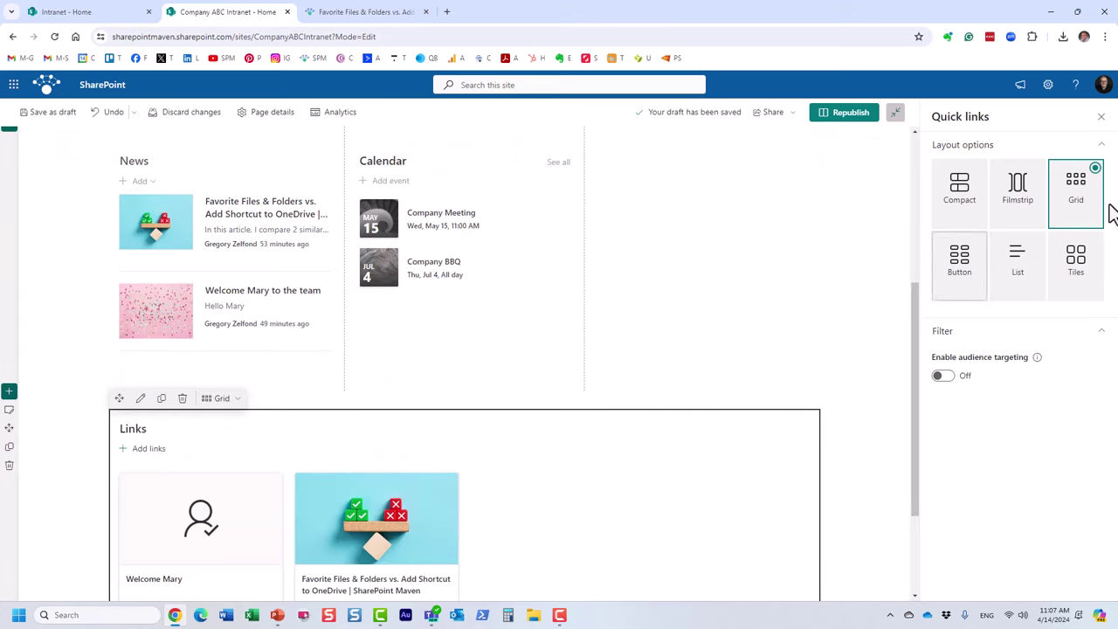
scroll(270, 471, down, 2)
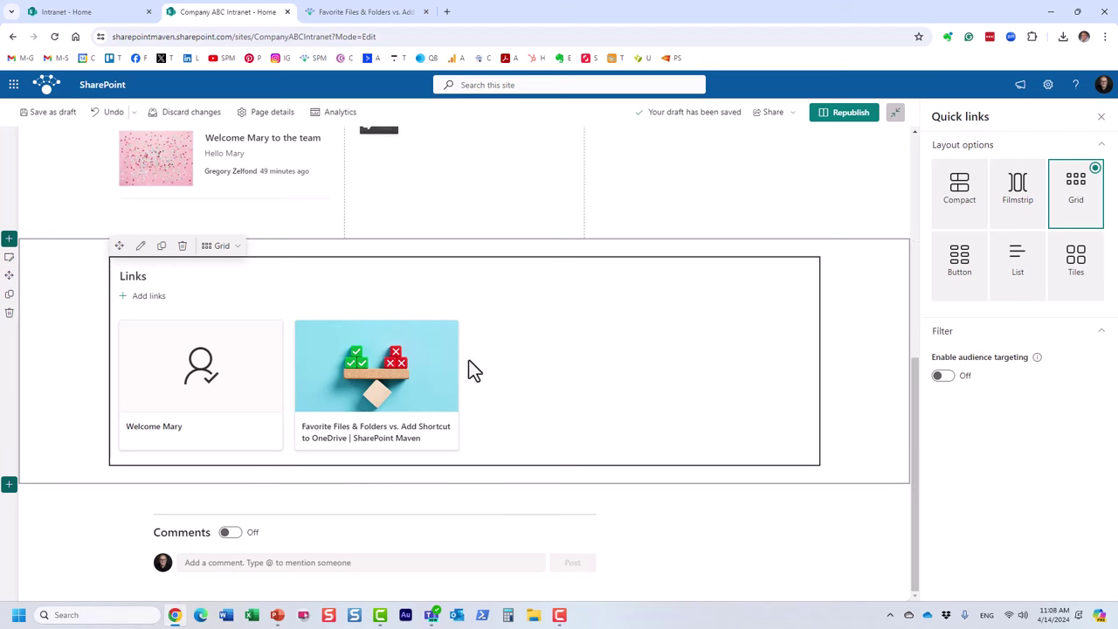
Step: Turn on audience targeting for the Links web part and open the welcome link's settings
click(943, 381)
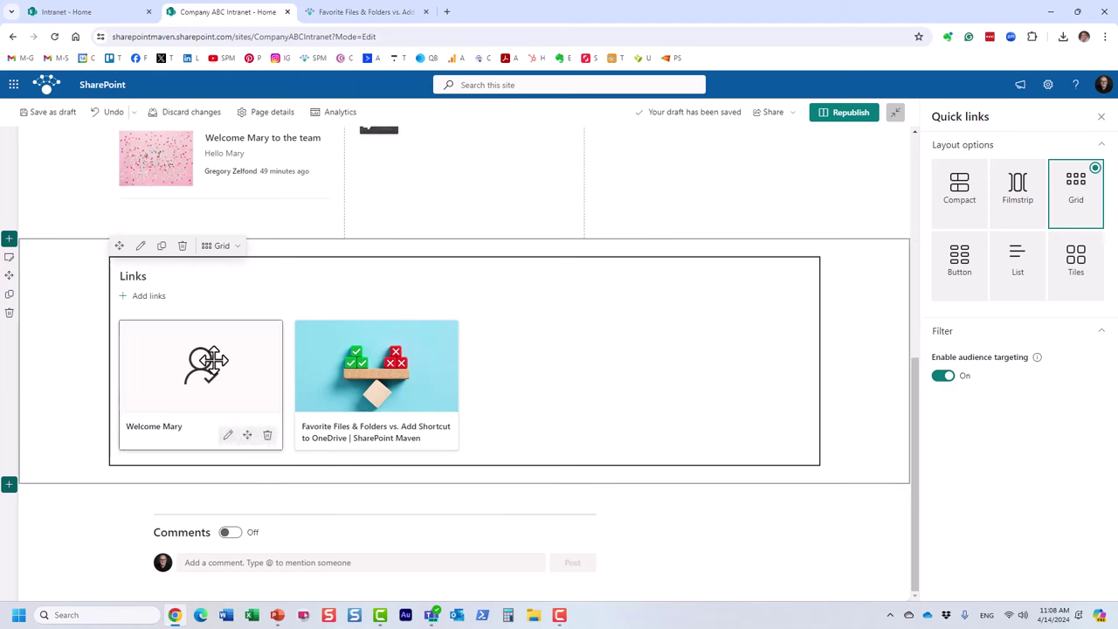
click(228, 435)
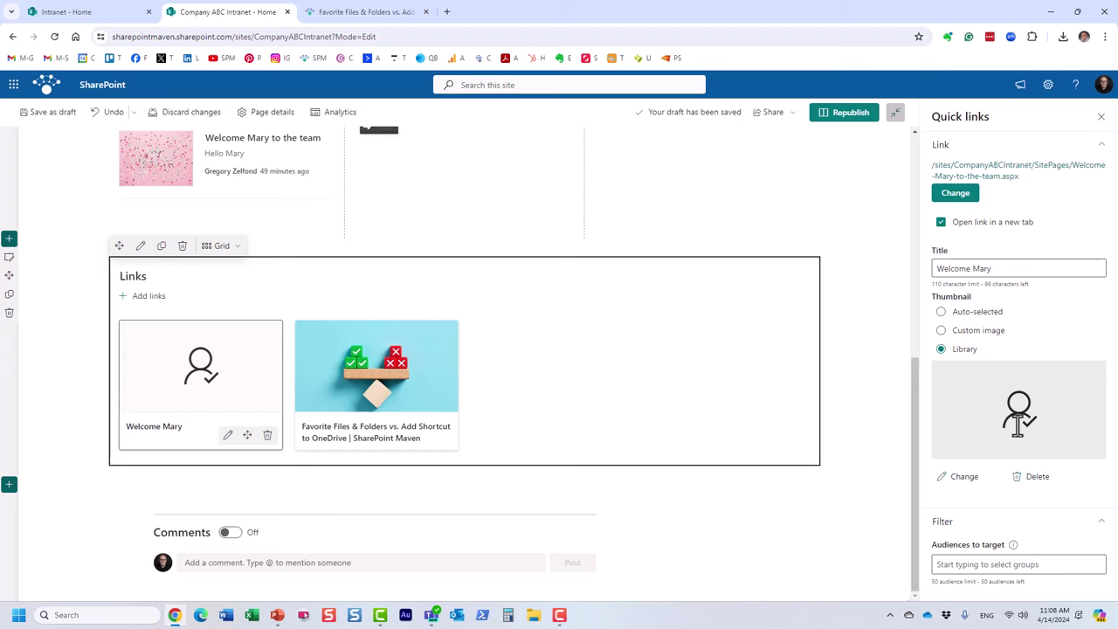
click(142, 249)
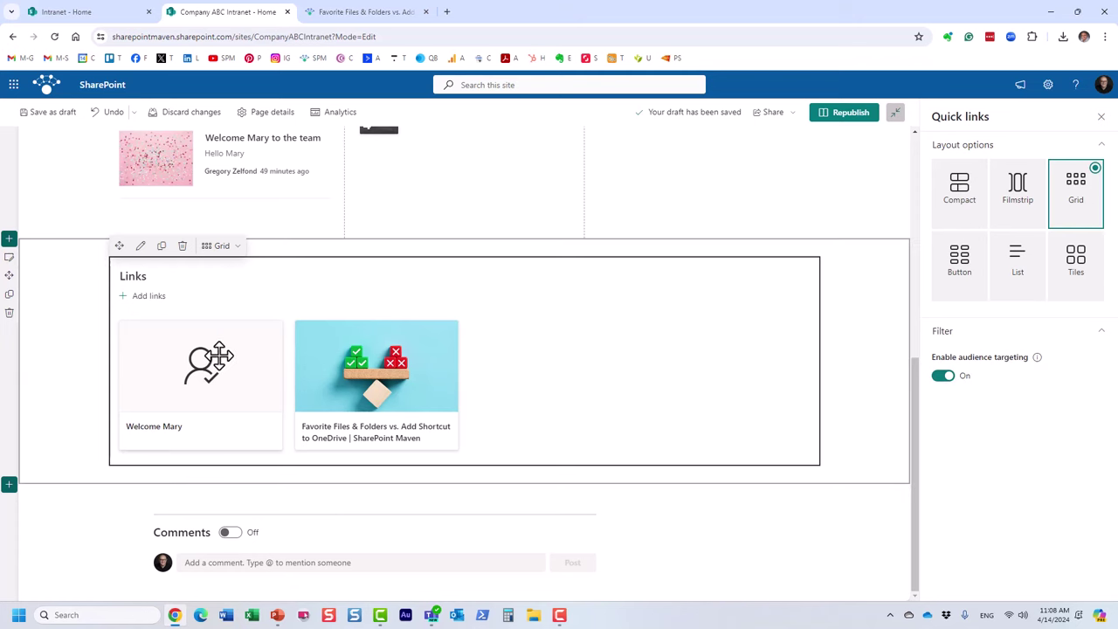
click(227, 436)
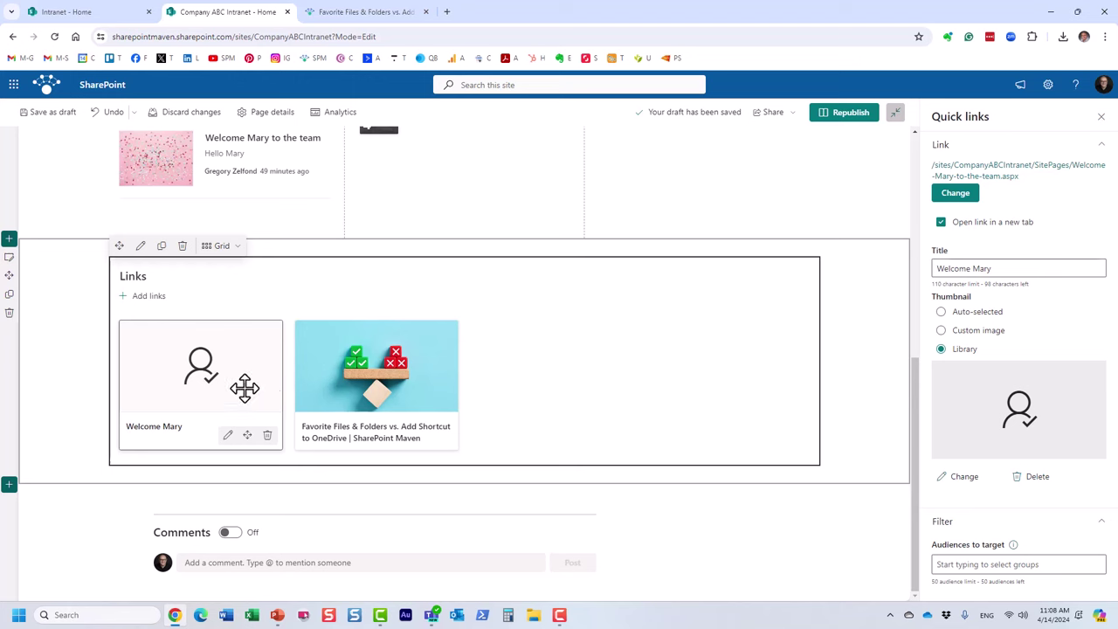
Step: Try an audience search 'ma' for the welcome link, clear it, and go to the Intranet home page
click(970, 568)
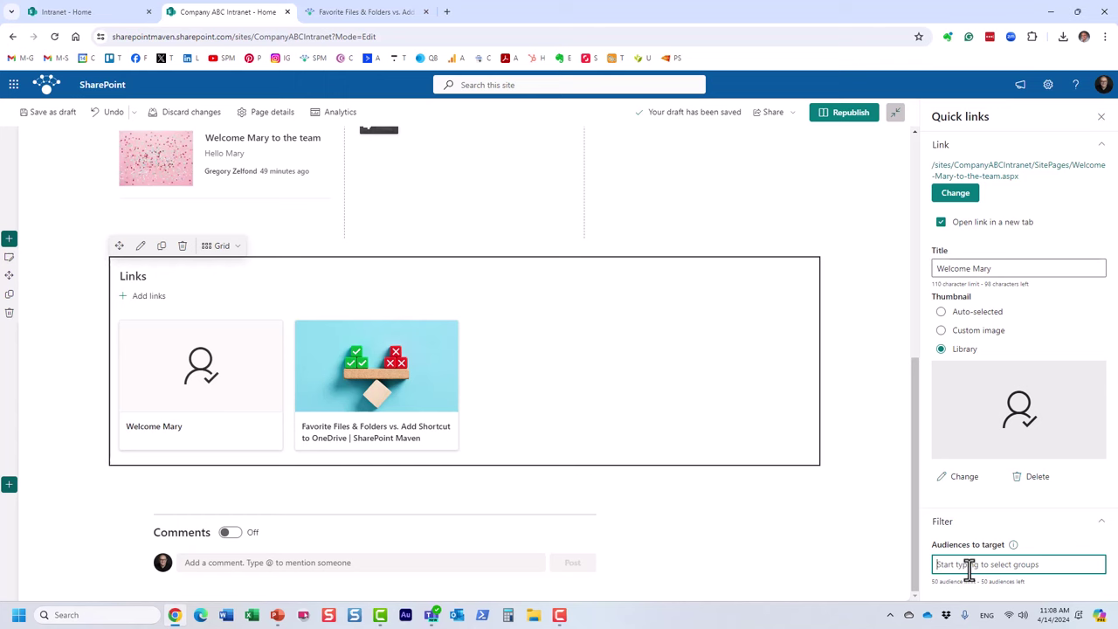
text(manag)
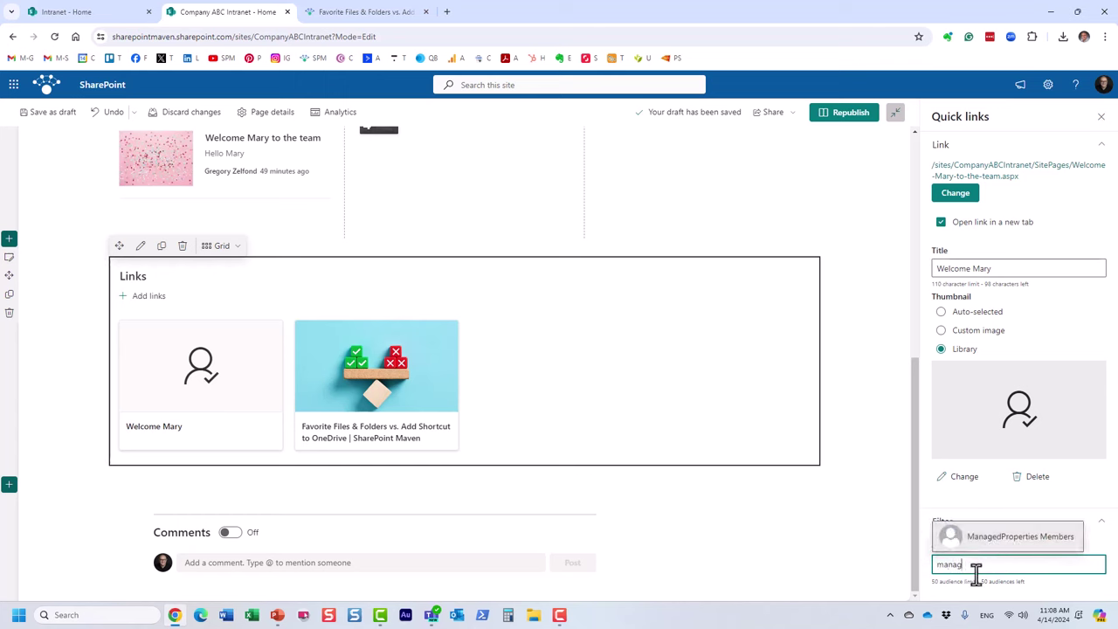
key(BackSpace)
key(BackSpace)
key(BackSpace)
key(BackSpace)
key(BackSpace)
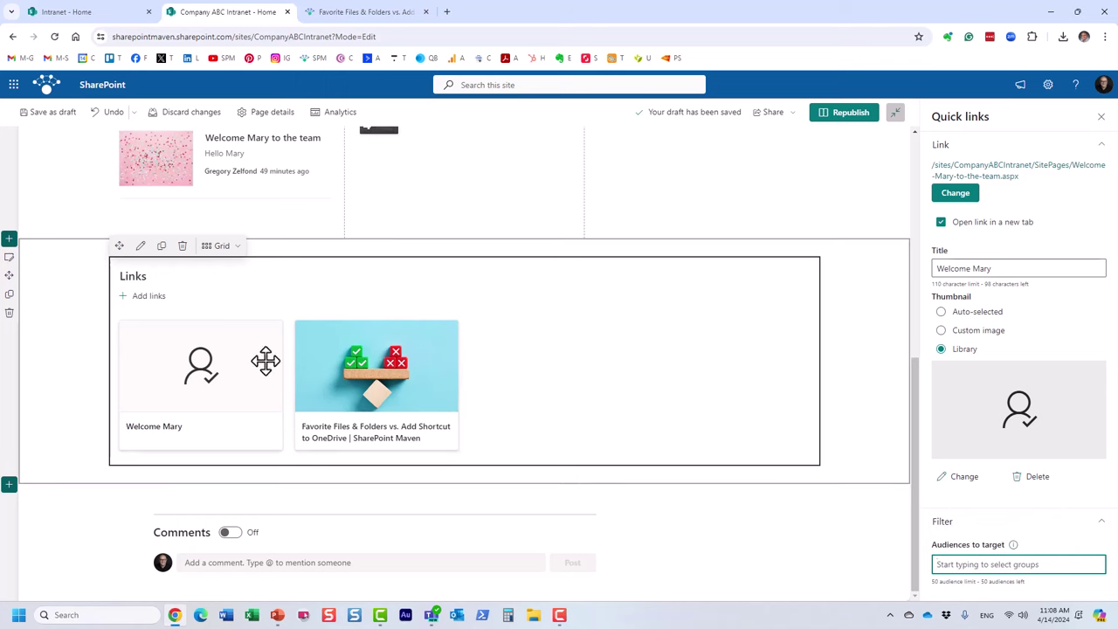
click(100, 13)
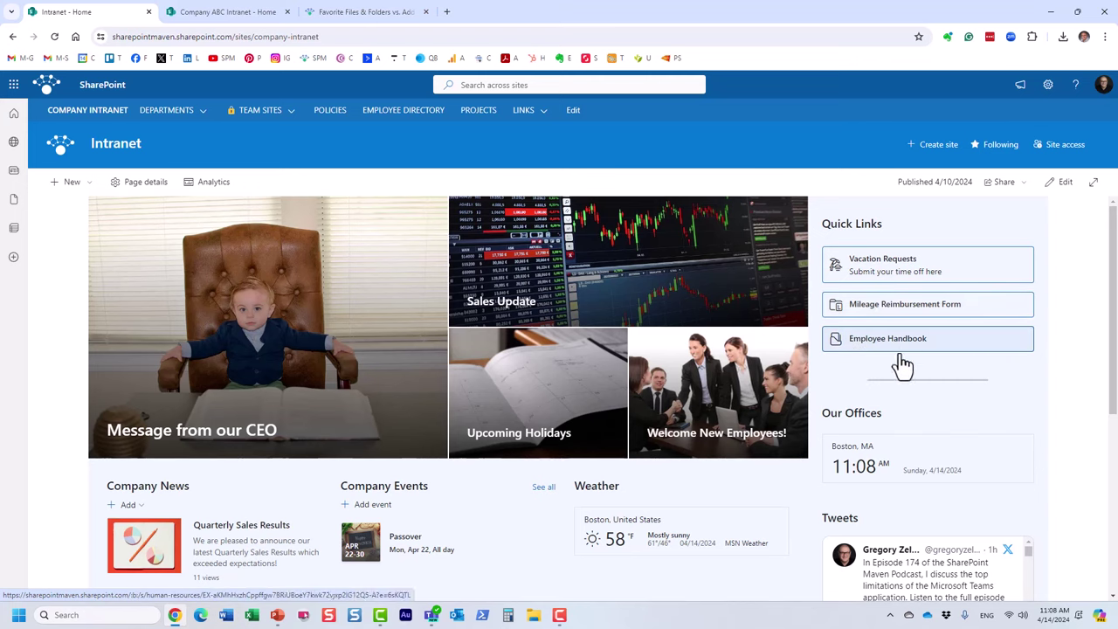
Step: On the Company ABC Intranet edit page, change the Links layout to Button, then List
click(210, 19)
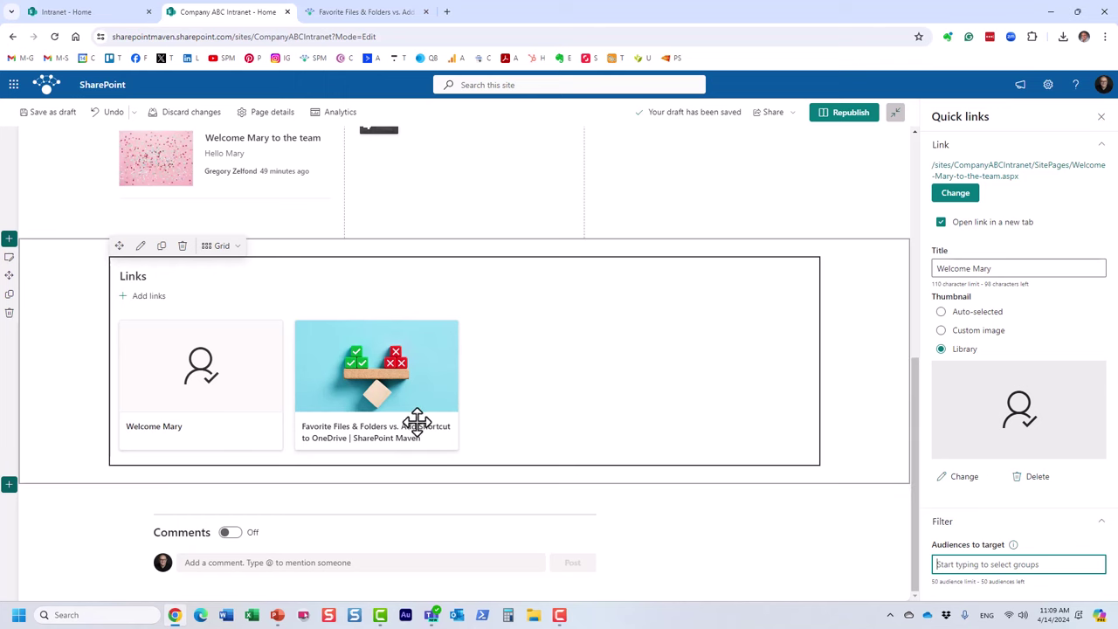
click(141, 247)
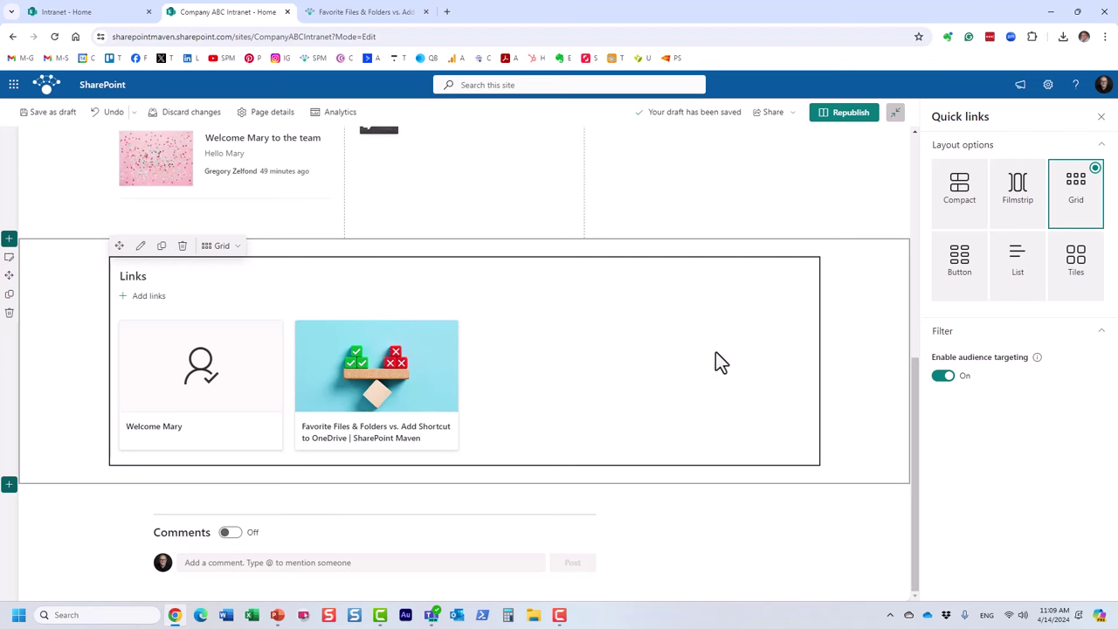
click(980, 272)
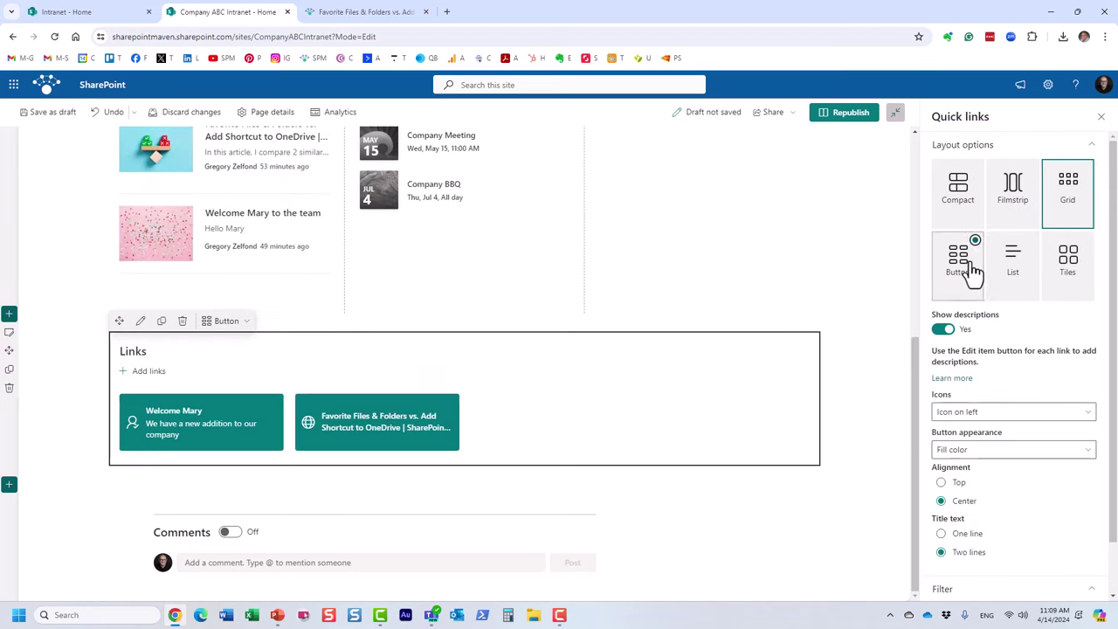
click(1034, 271)
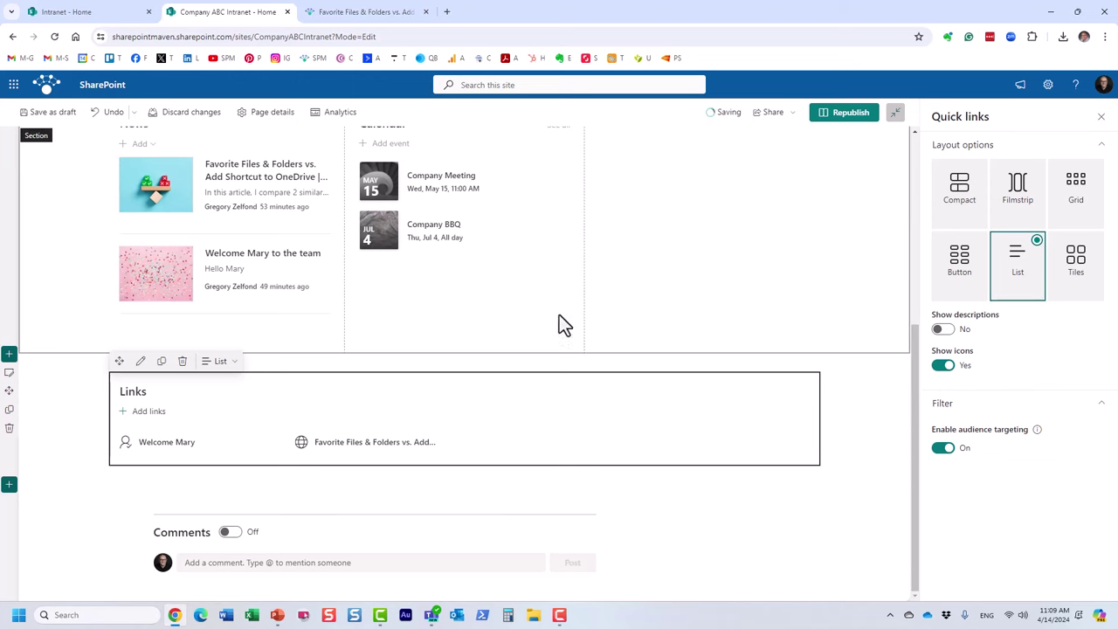
scroll(577, 373, up, 2)
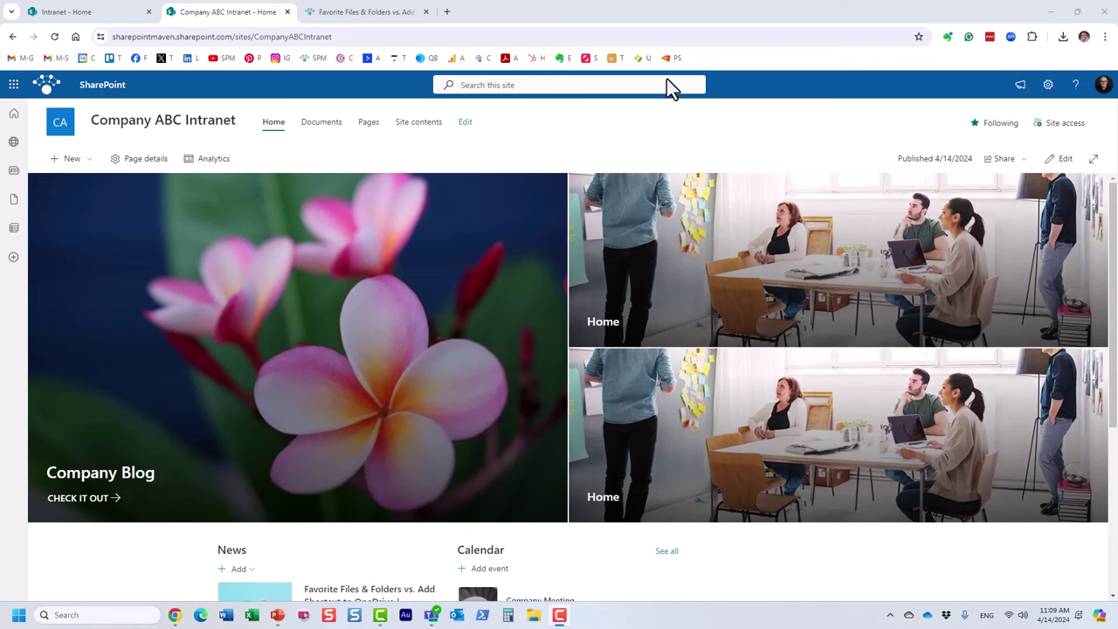
Step: View the Human Resources site's countdown via DEPARTMENTS, then go back to the Company ABC Intranet page
click(96, 16)
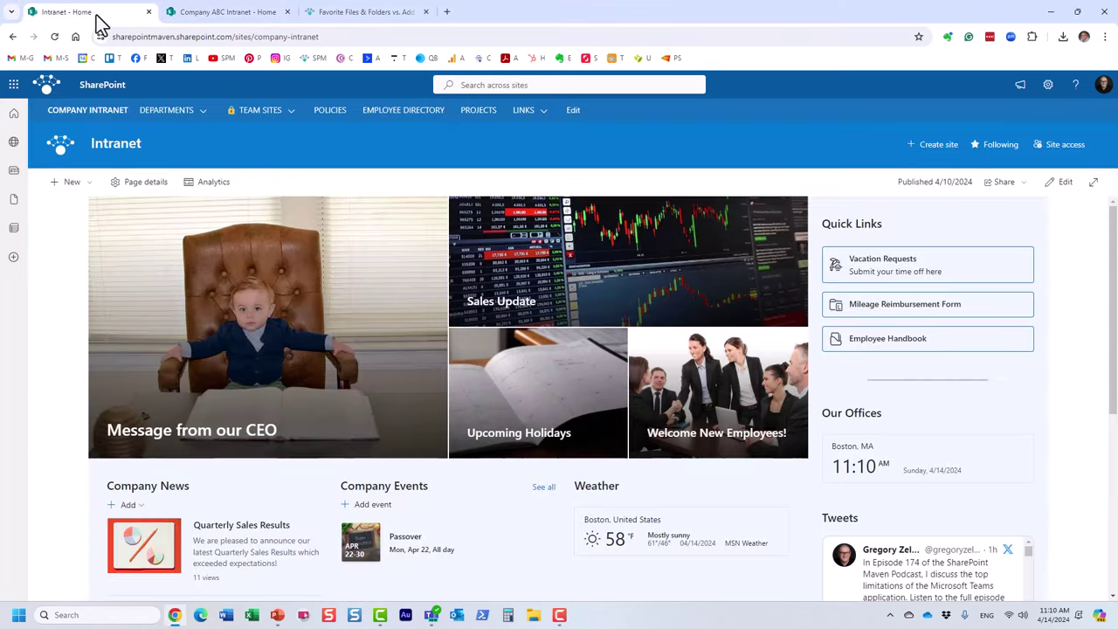
mouse_move(170, 109)
click(197, 177)
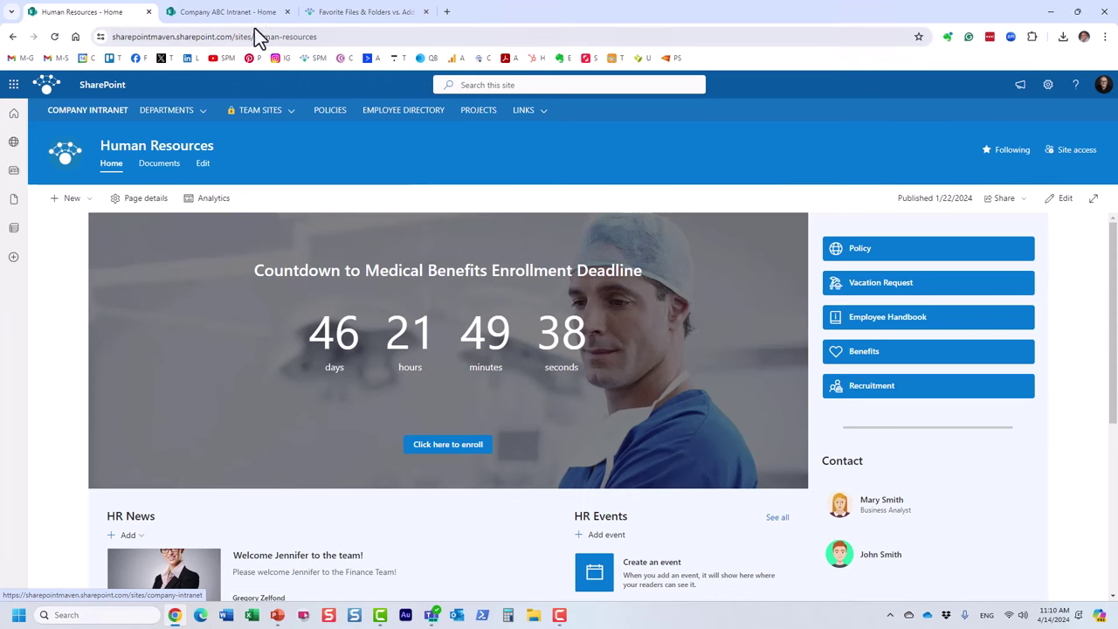
click(220, 13)
scroll(599, 393, down, 2)
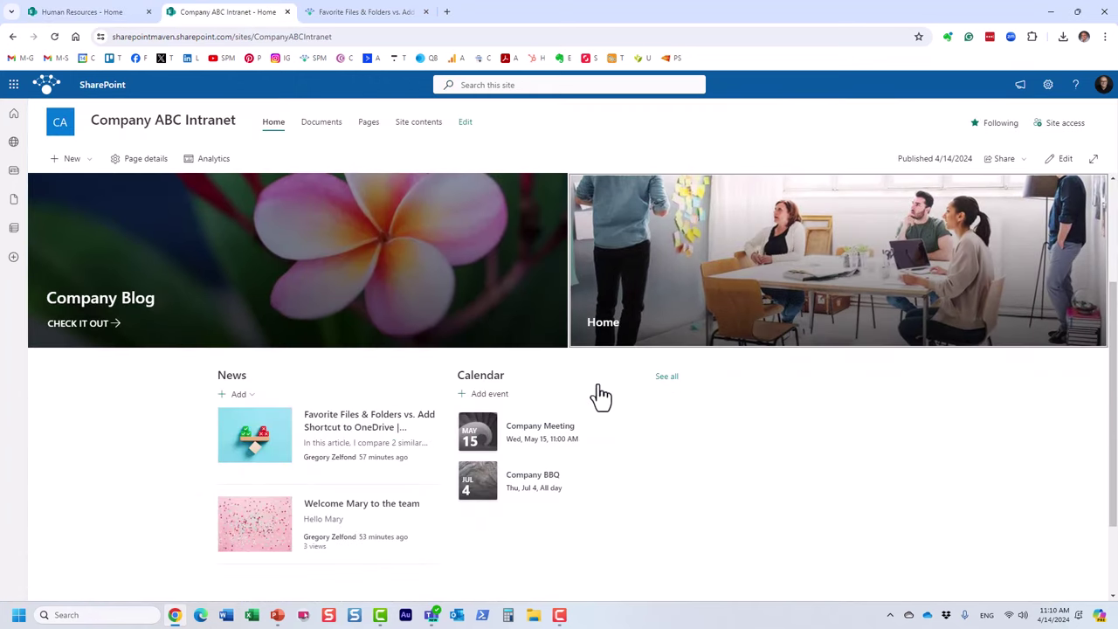
Step: Edit the home page and add a Countdown Timer titled 'Deadline' in the third column
click(1054, 164)
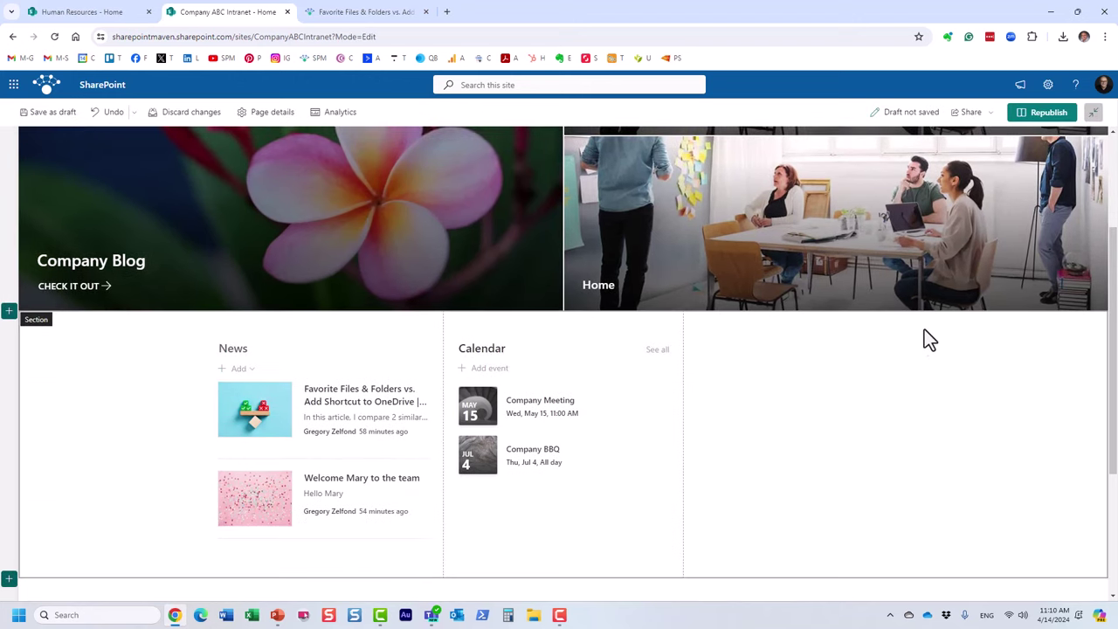
click(801, 321)
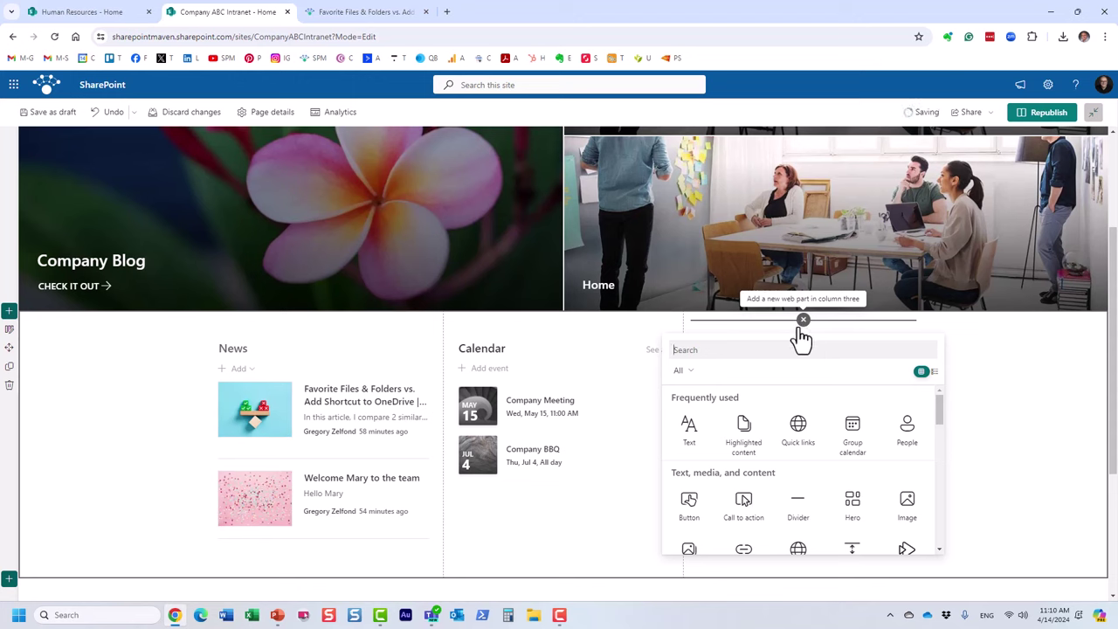
text(co)
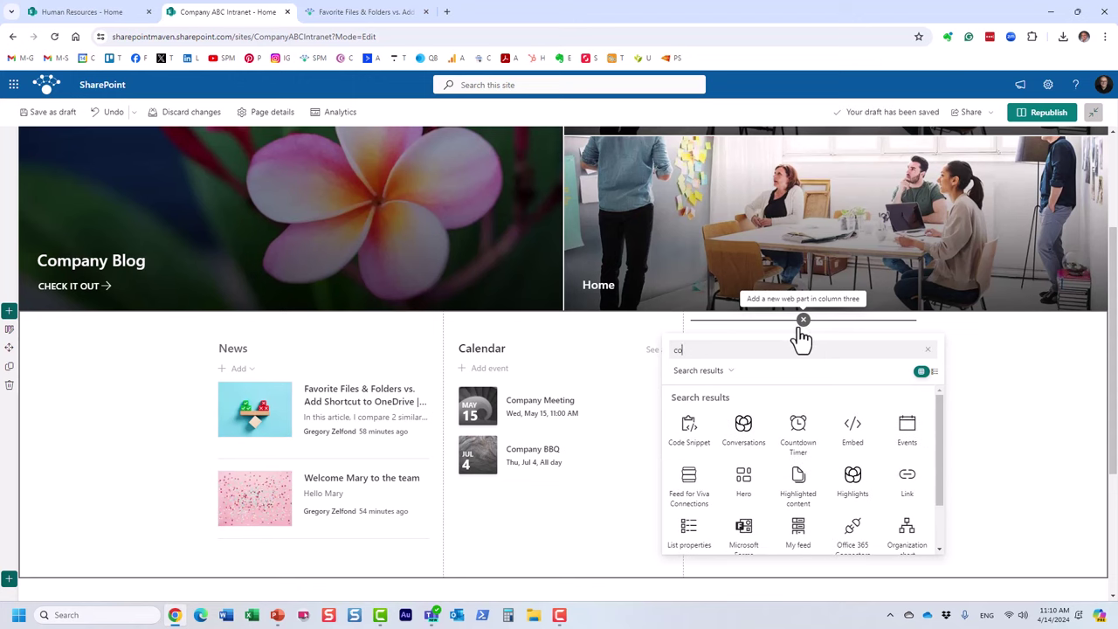
click(798, 435)
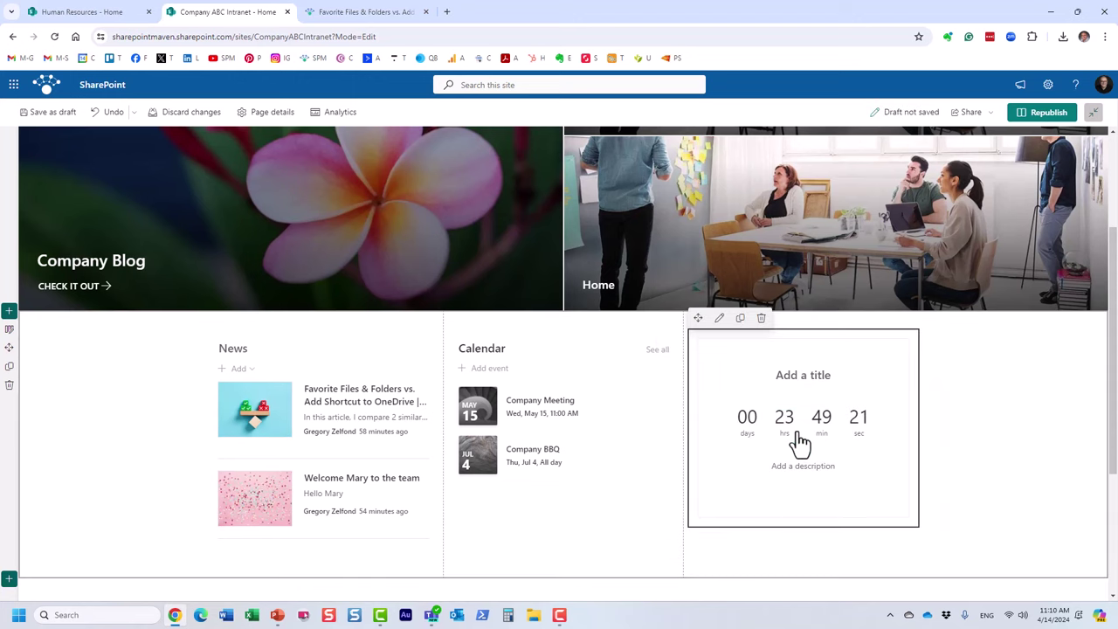
click(797, 374)
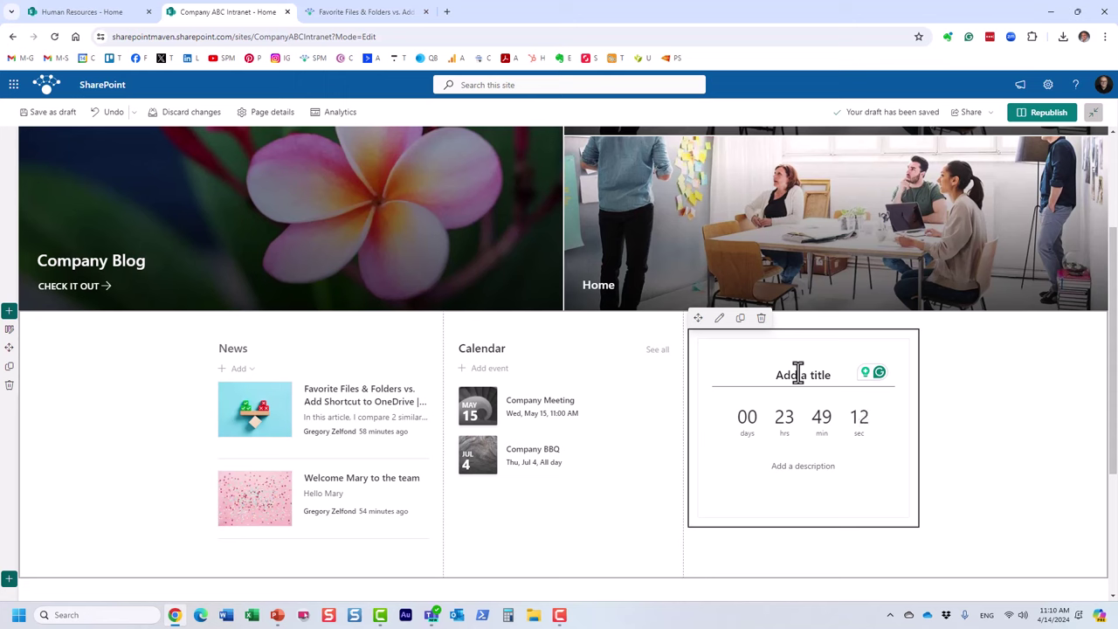
text(Deadline)
Step: Set the Deadline countdown's target date to May 17 2024
click(720, 319)
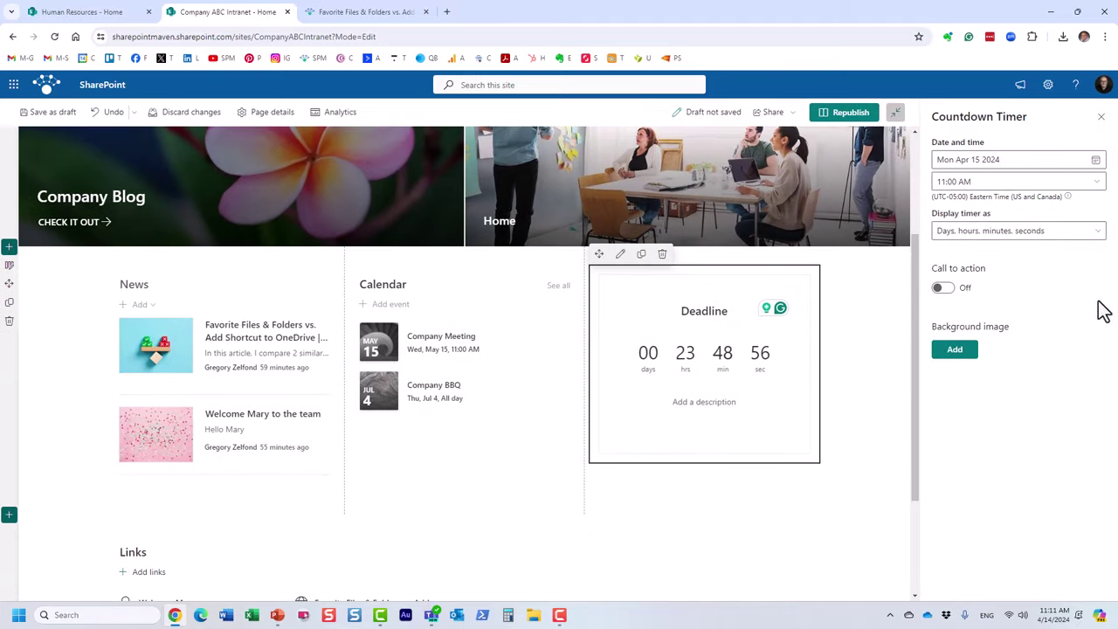
click(1095, 161)
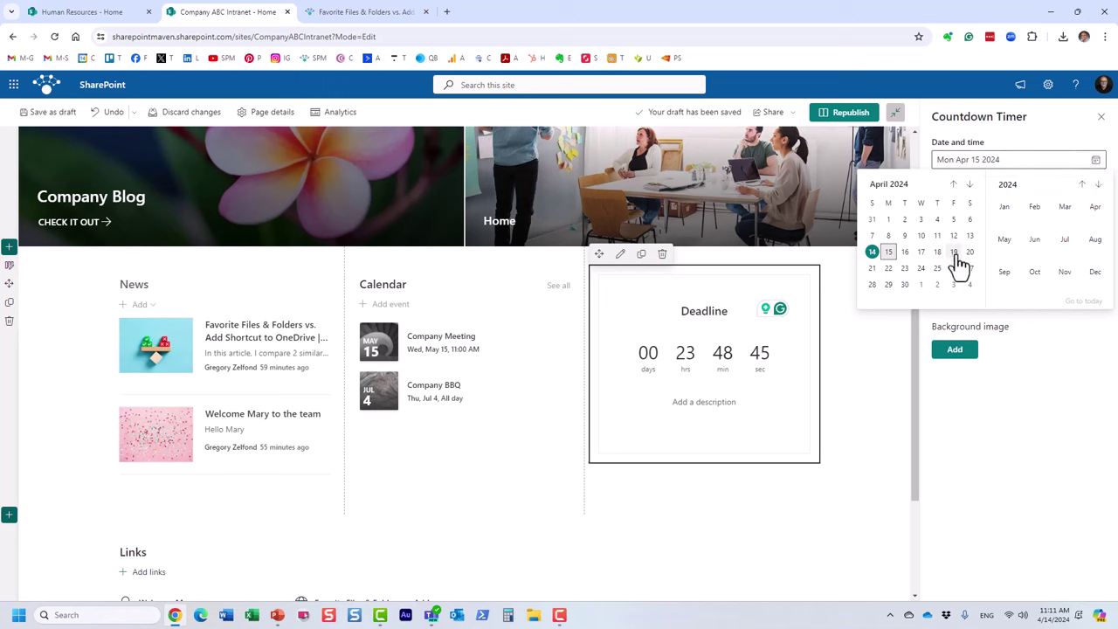
click(969, 184)
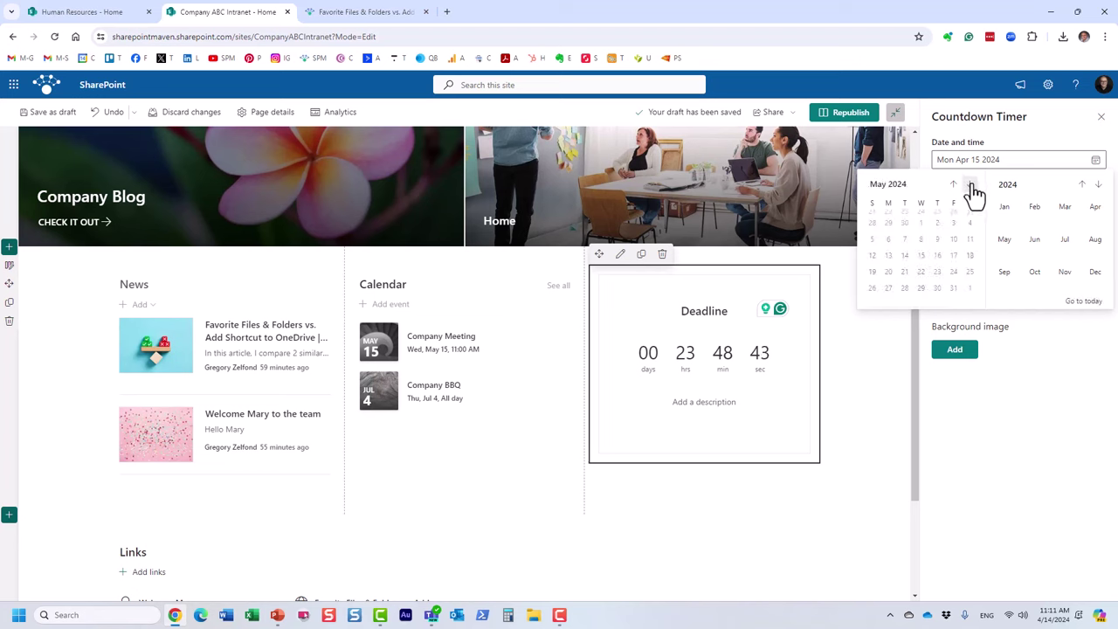
click(954, 253)
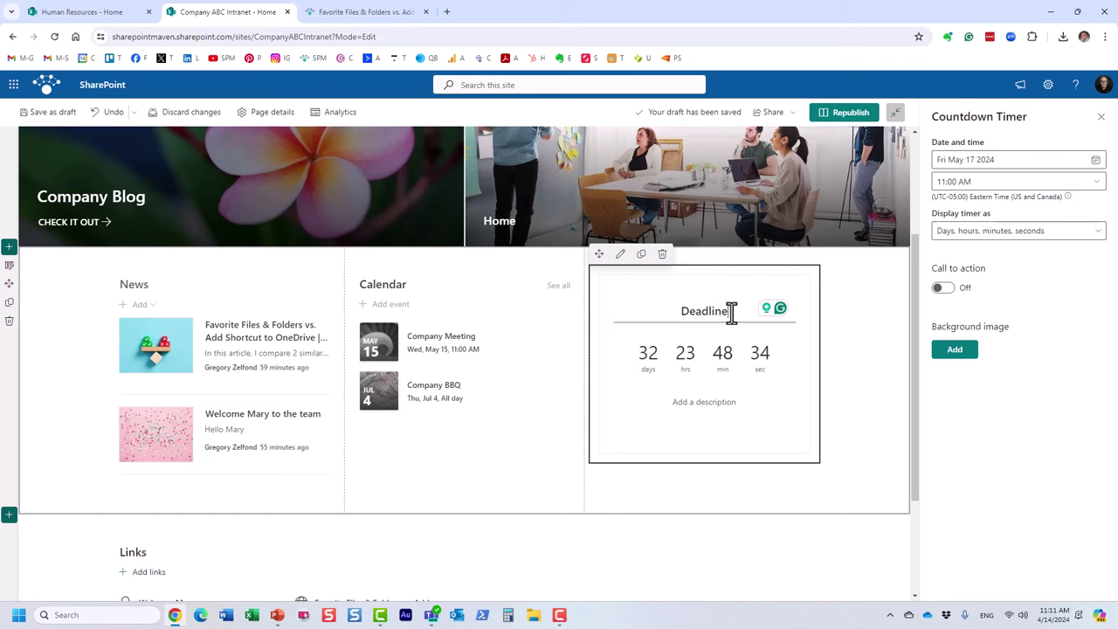
click(731, 311)
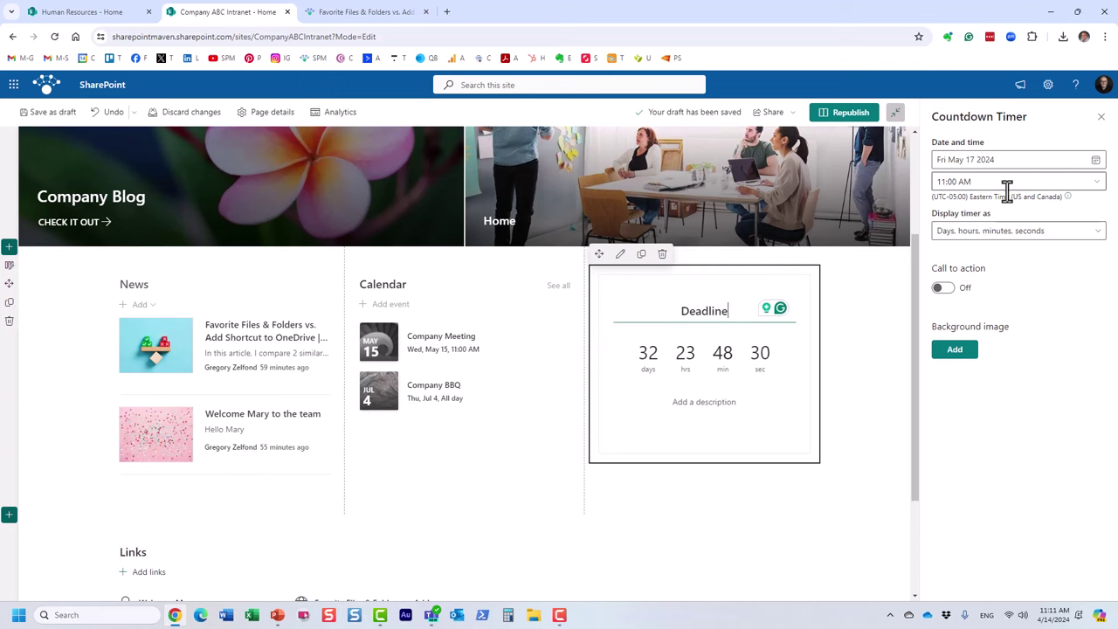
Step: Set the timer display to days, hours, minutes and seconds after trying the shorter formats
click(1092, 232)
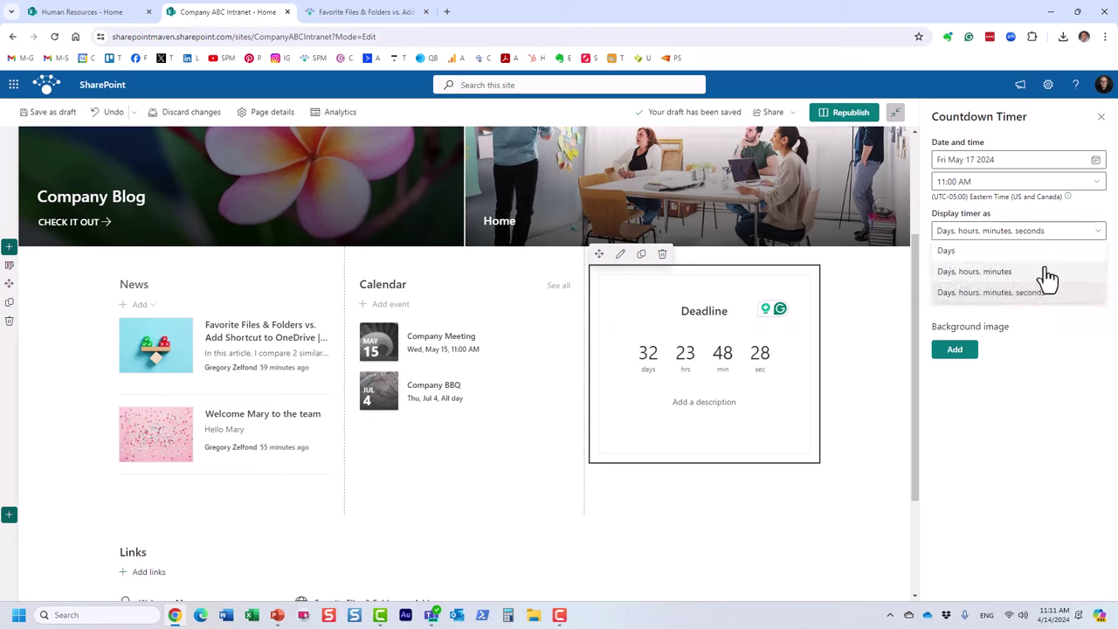
click(1018, 252)
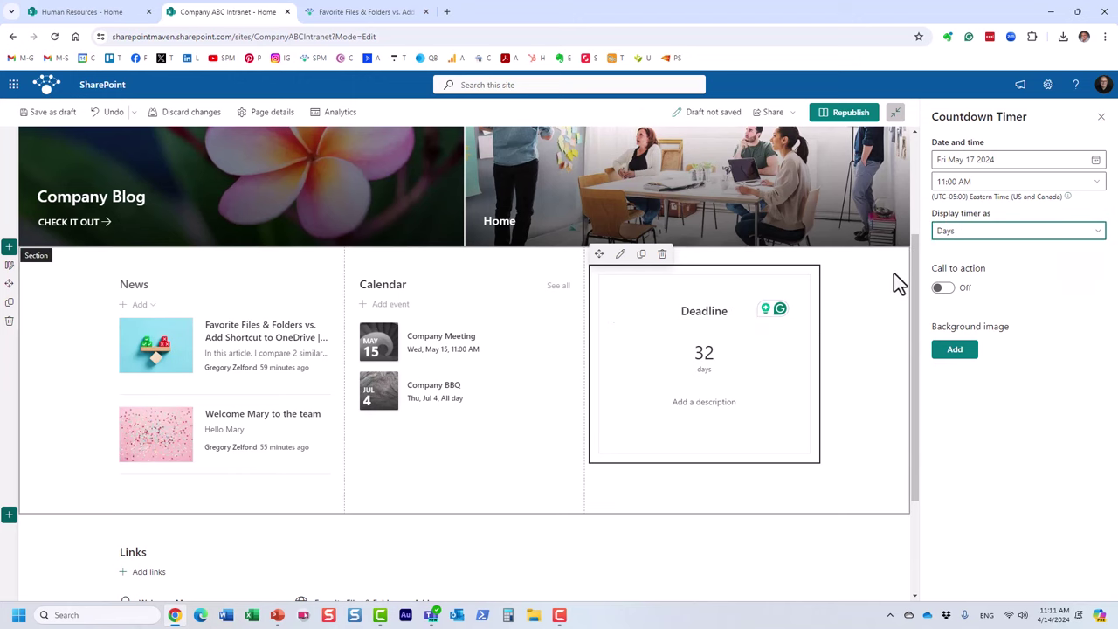
click(958, 235)
click(968, 272)
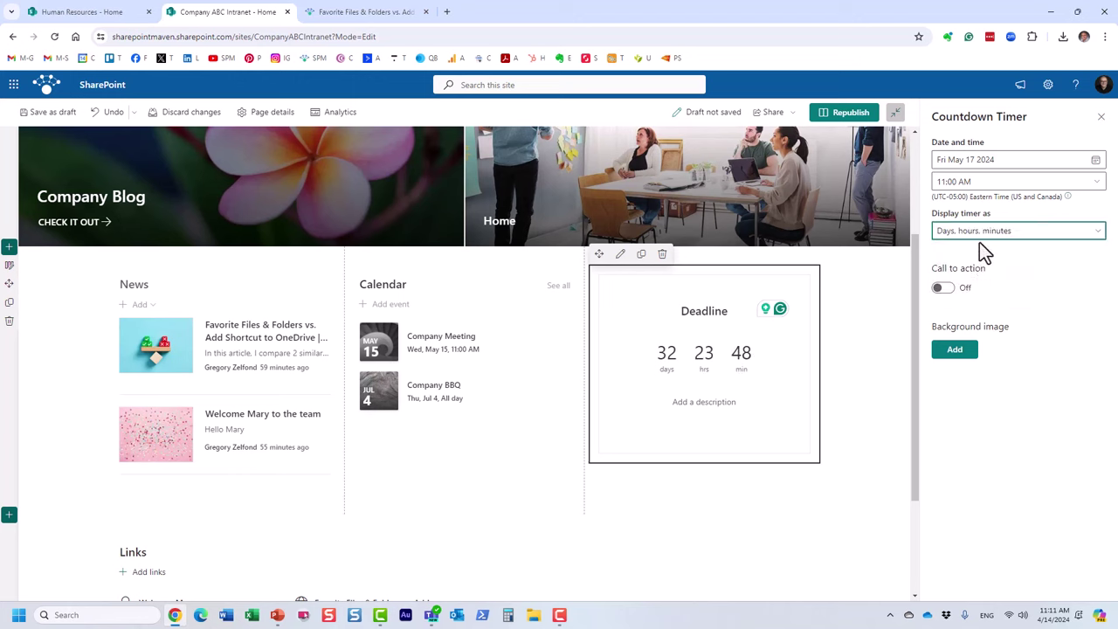
click(979, 234)
click(987, 291)
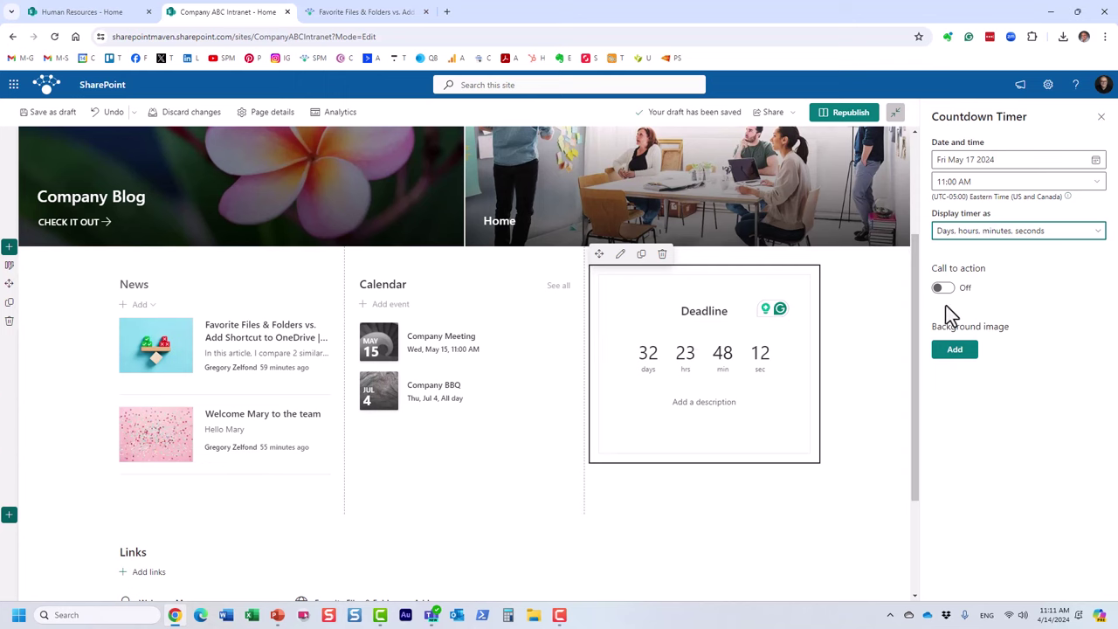
Step: Use a stopwatch stock image from a 'clock' search as the countdown's background
click(963, 365)
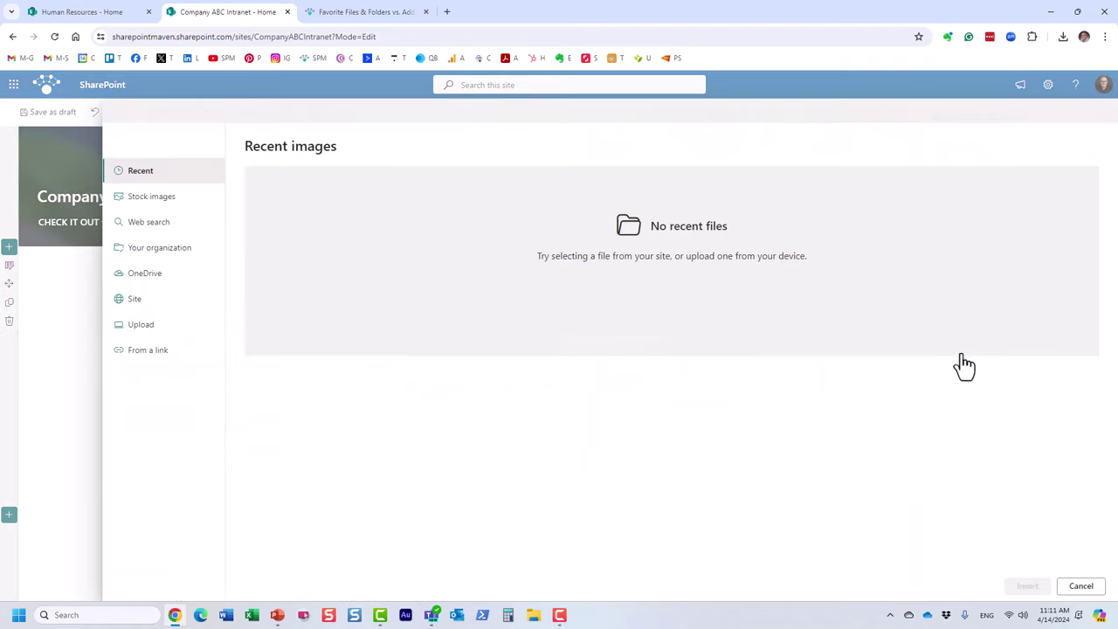
click(140, 198)
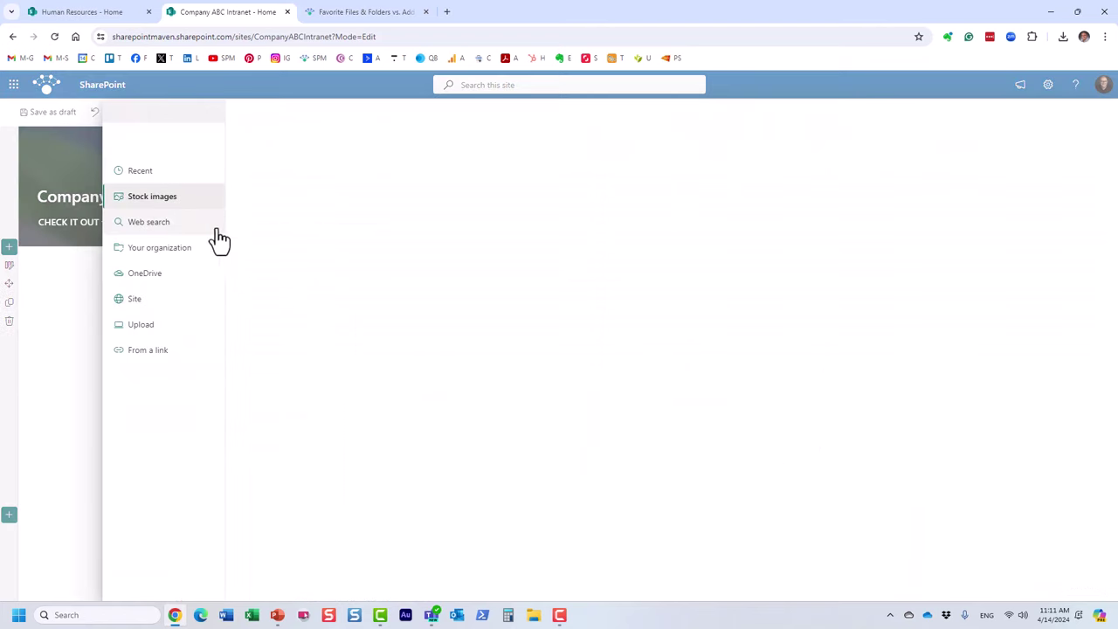
text(clock)
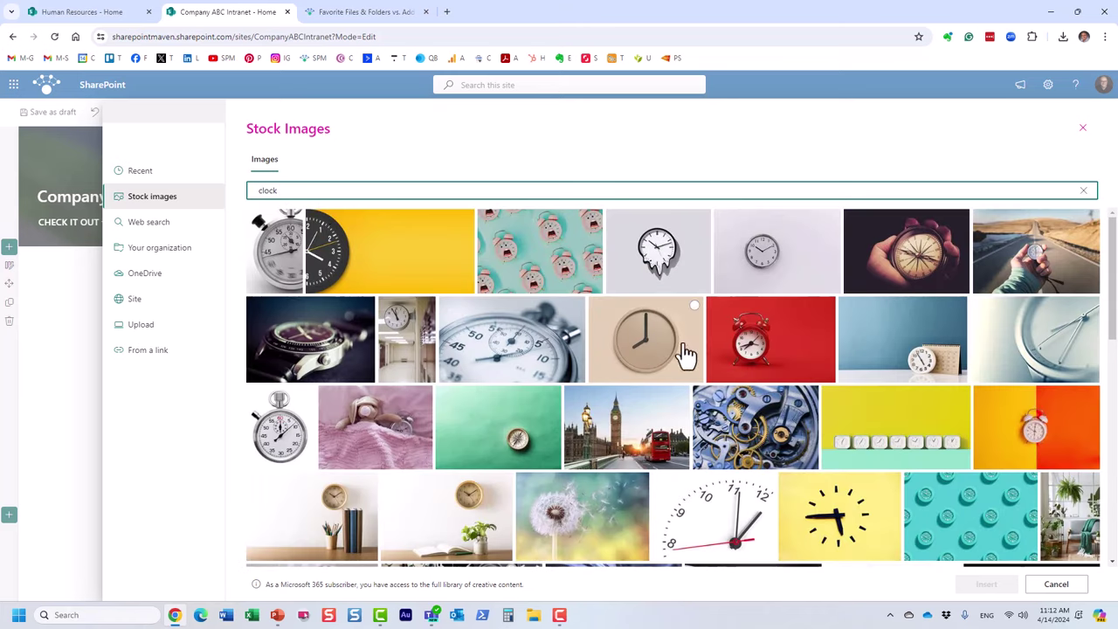
click(575, 330)
click(978, 585)
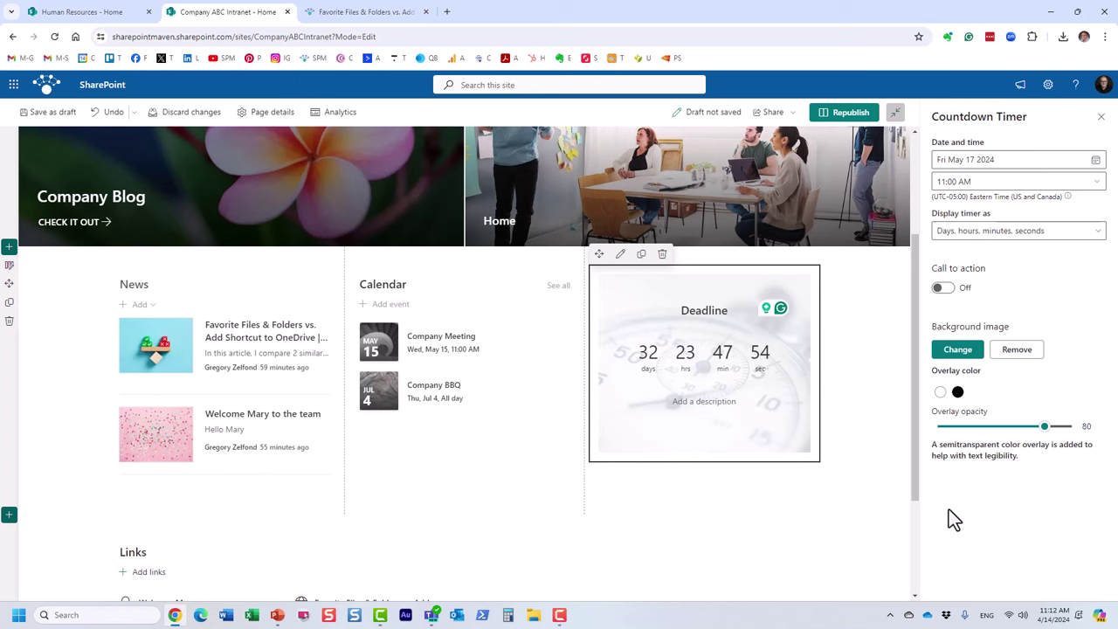
Step: Lower the background overlay opacity to 76, keeping the white overlay after trying black
mouse_move(1044, 426)
mouse_down()
mouse_move(986, 437)
mouse_move(1036, 439)
mouse_move(1038, 430)
mouse_up()
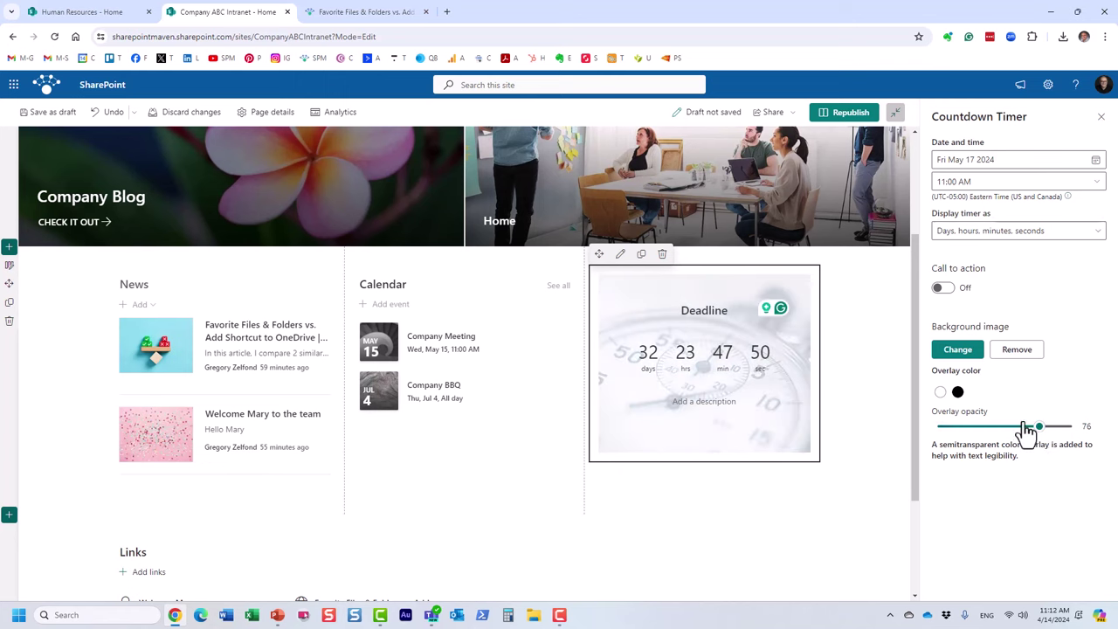
click(957, 395)
click(939, 393)
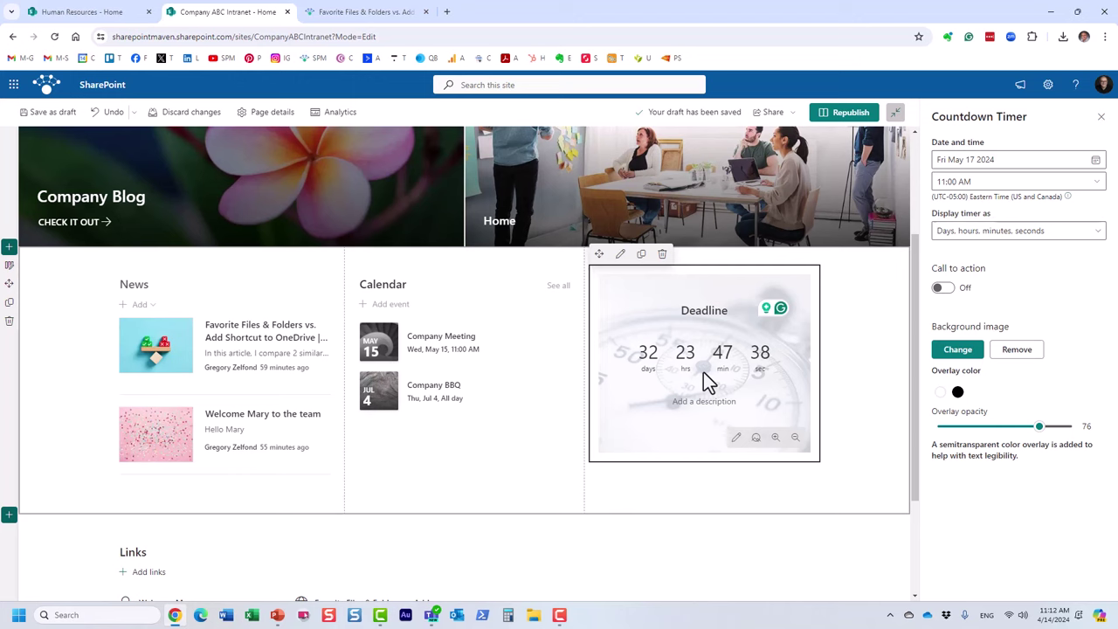
Step: Turn on the countdown's Call to action, then go to the Human Resources site
click(943, 292)
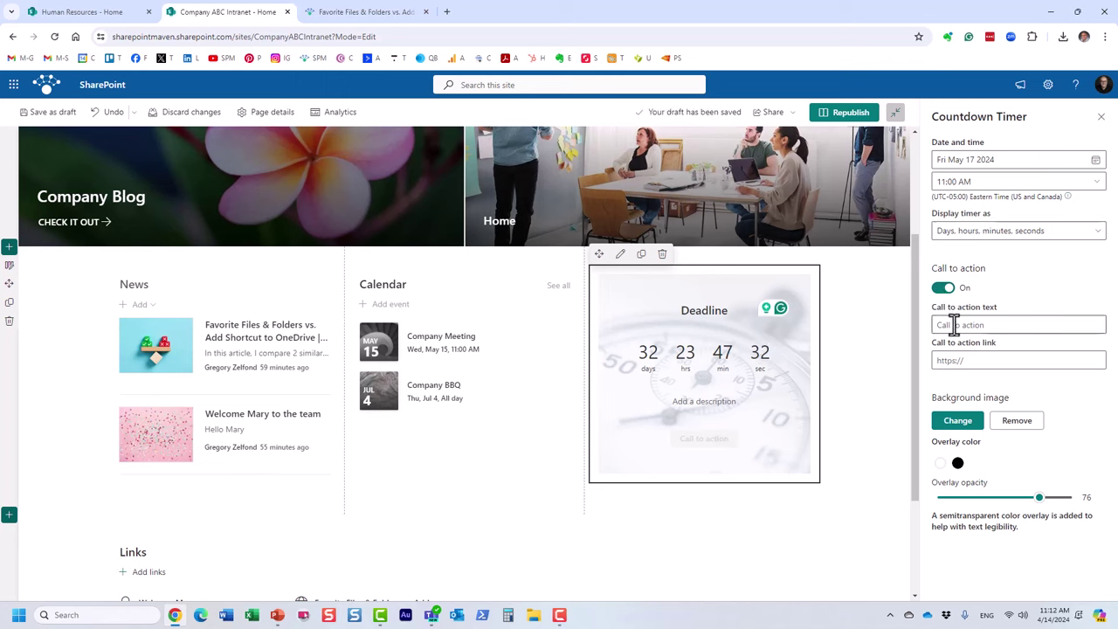
click(959, 360)
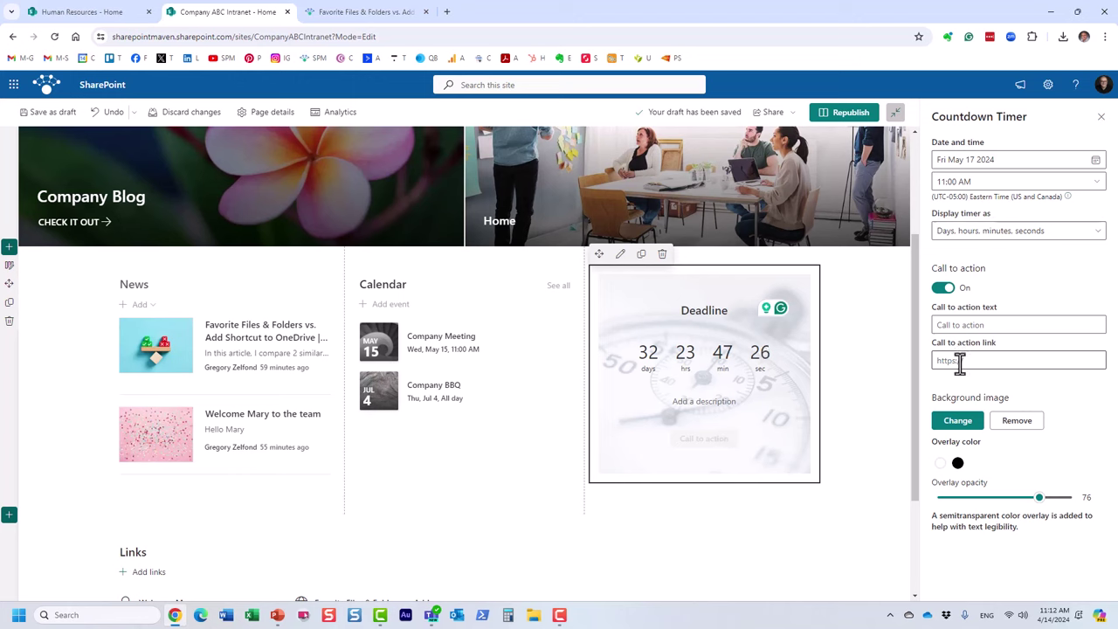
click(79, 14)
Step: Launch Microsoft Forms in a new tab from the Microsoft 365 app list
click(13, 85)
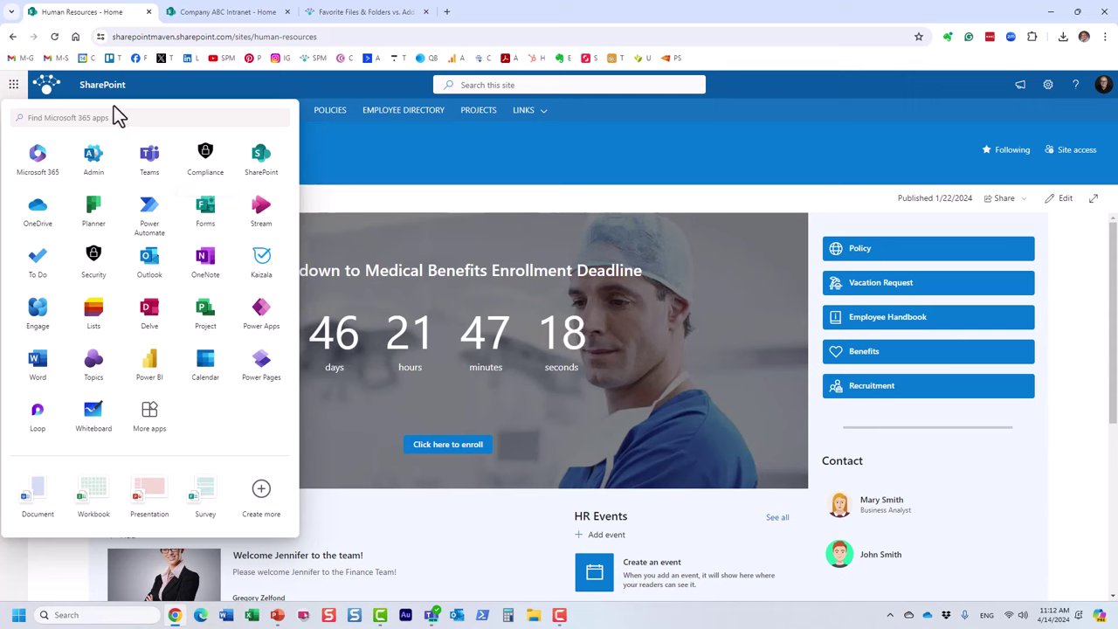
click(80, 117)
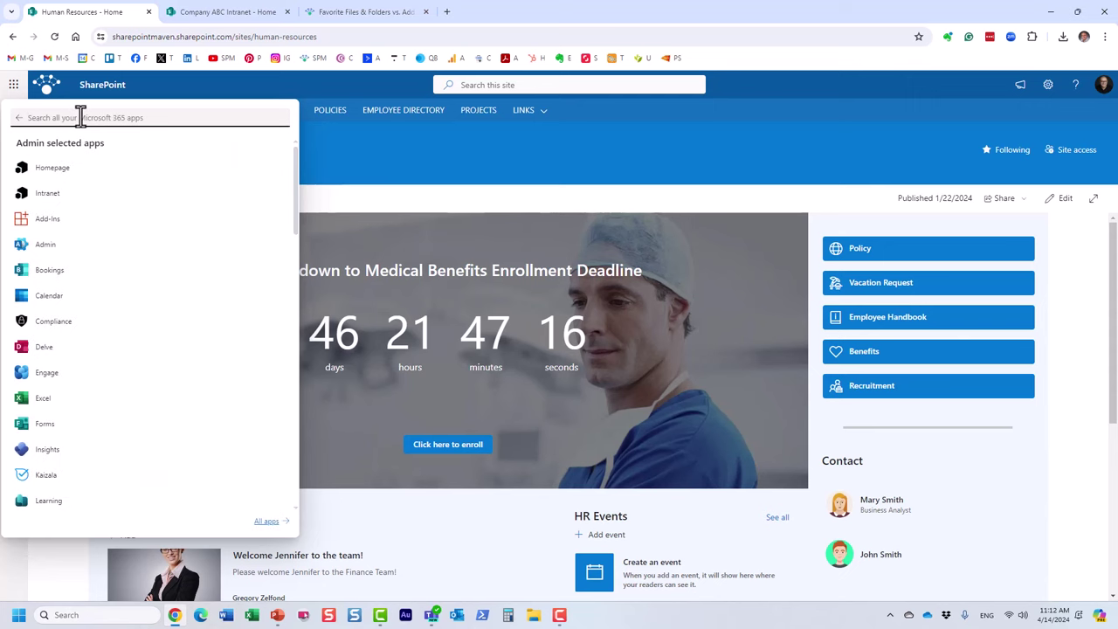
click(45, 423)
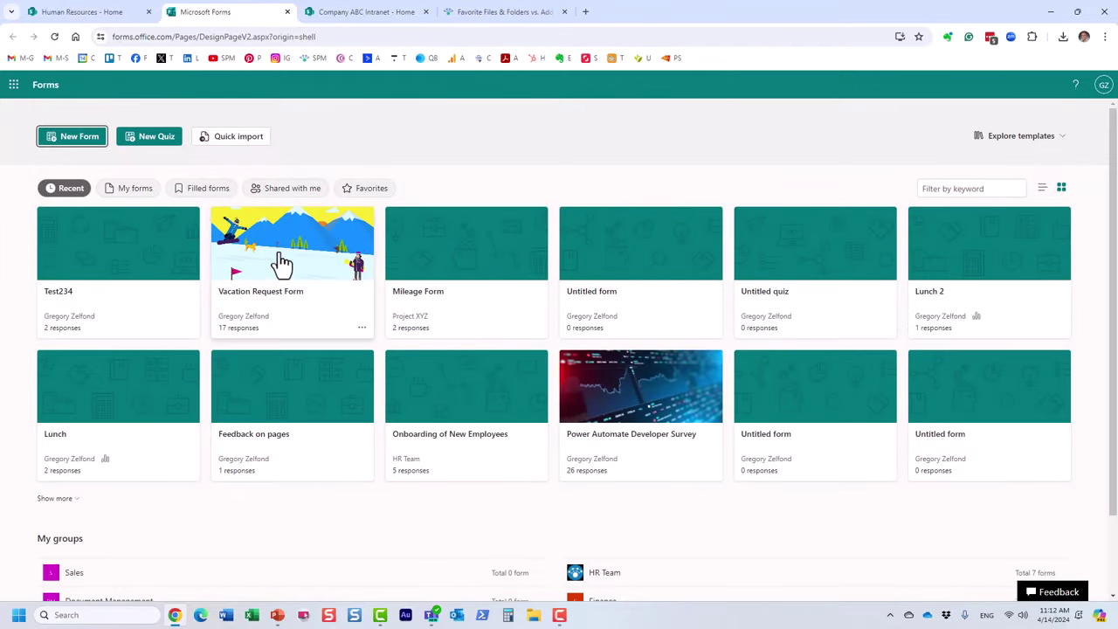
Step: Copy the Vacation Request Form's 'Anyone can respond' link and return to the intranet page
click(281, 262)
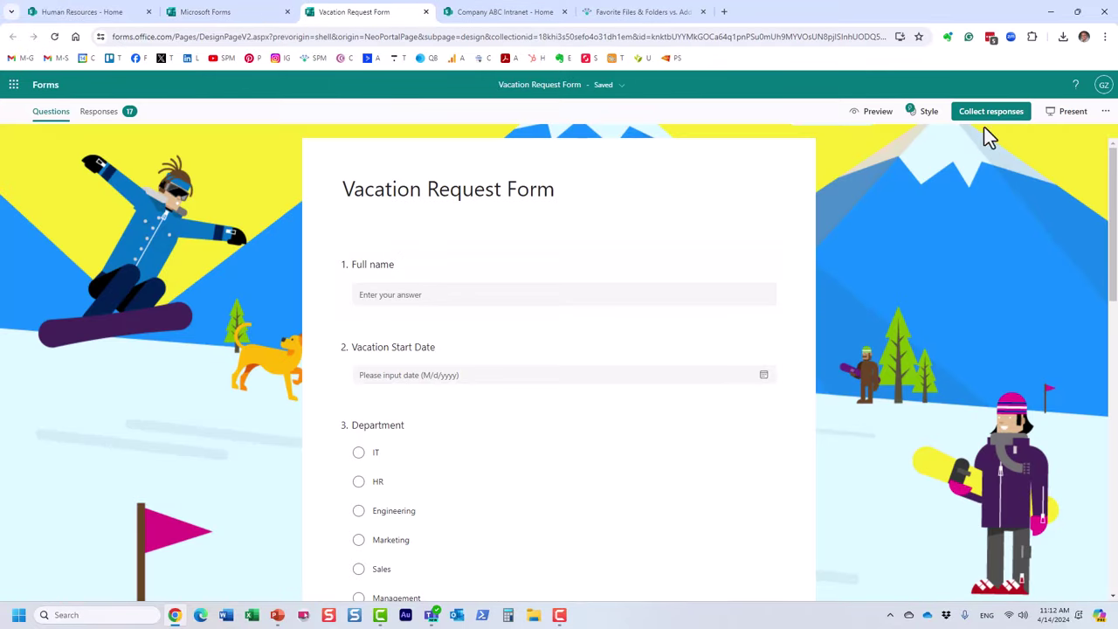
click(985, 115)
click(772, 237)
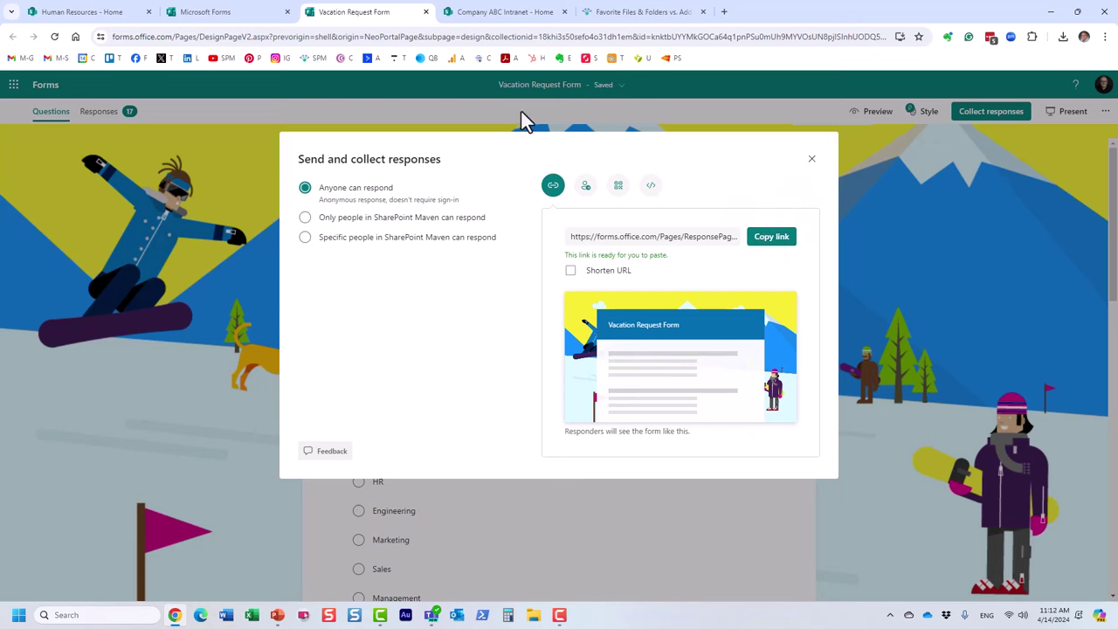
click(505, 12)
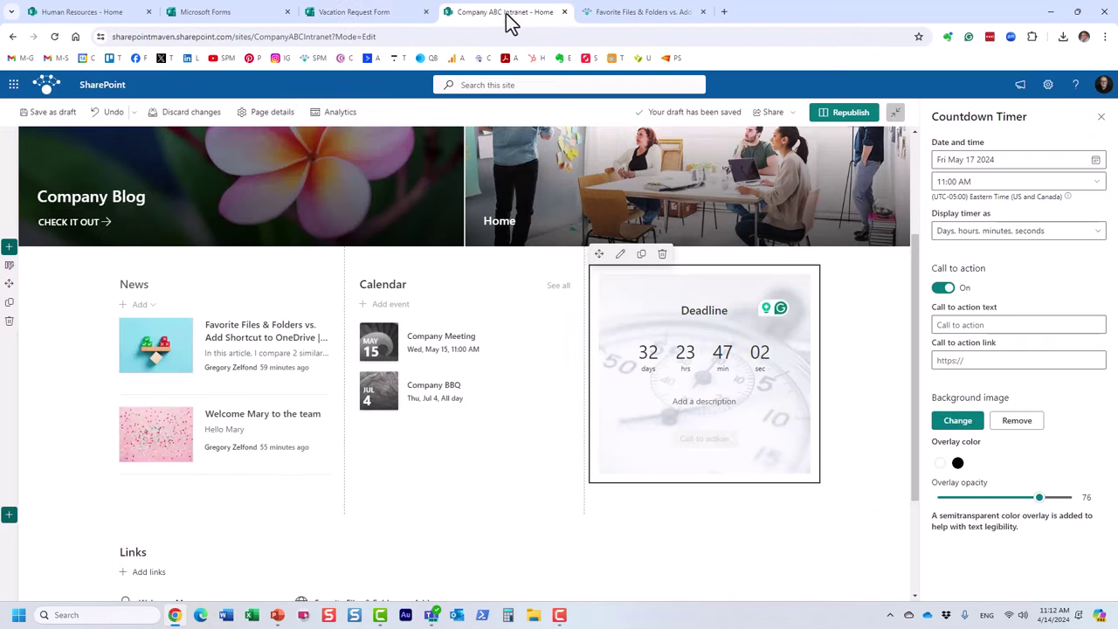
Step: Set the call-to-action text to REGISTER with the pasted form link, and republish the page
click(945, 324)
text(REGISTER)
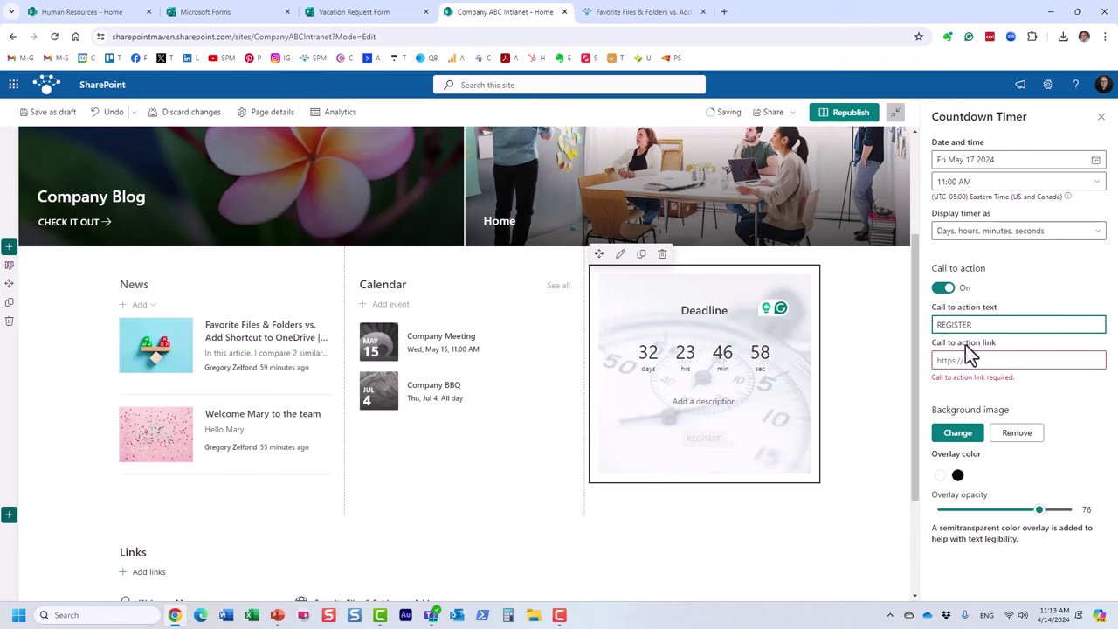
click(958, 358)
key(ctrl+v)
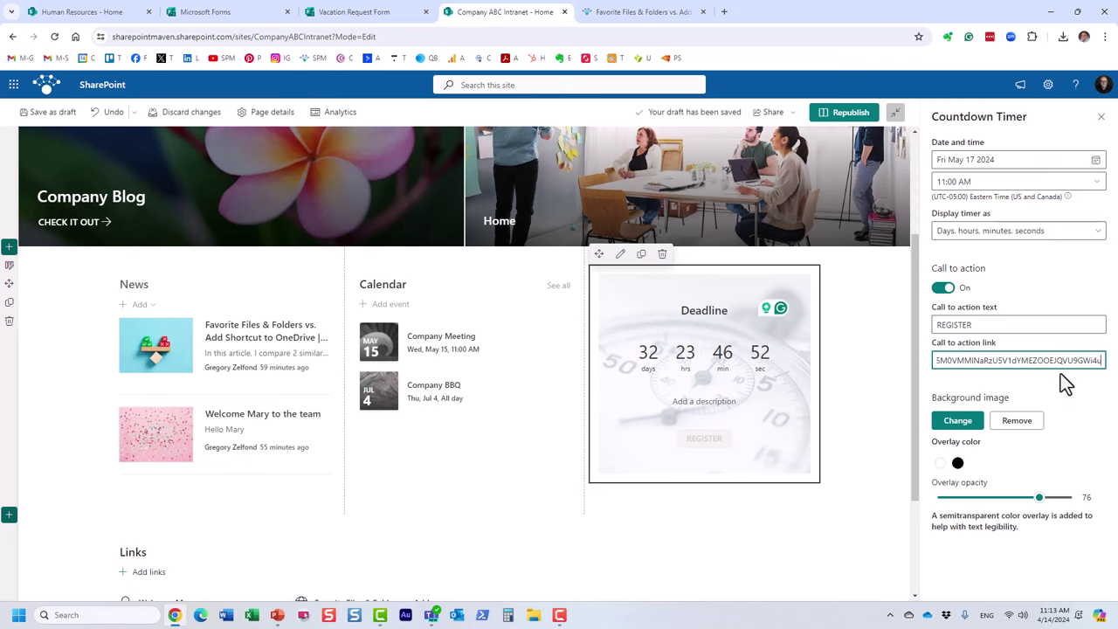
click(874, 118)
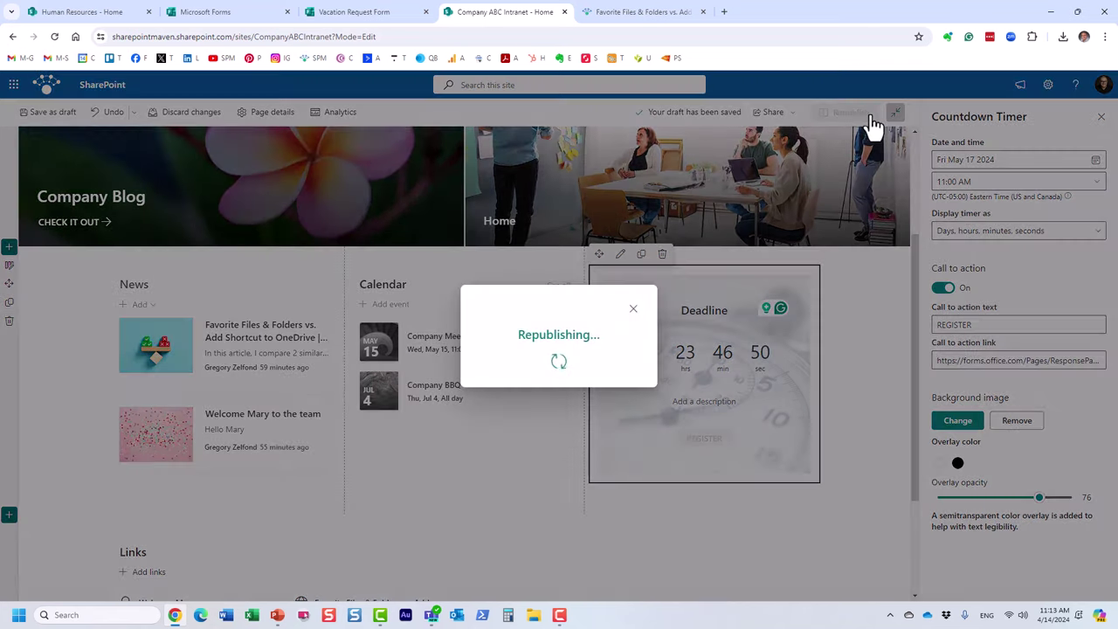
scroll(780, 425, down, 1)
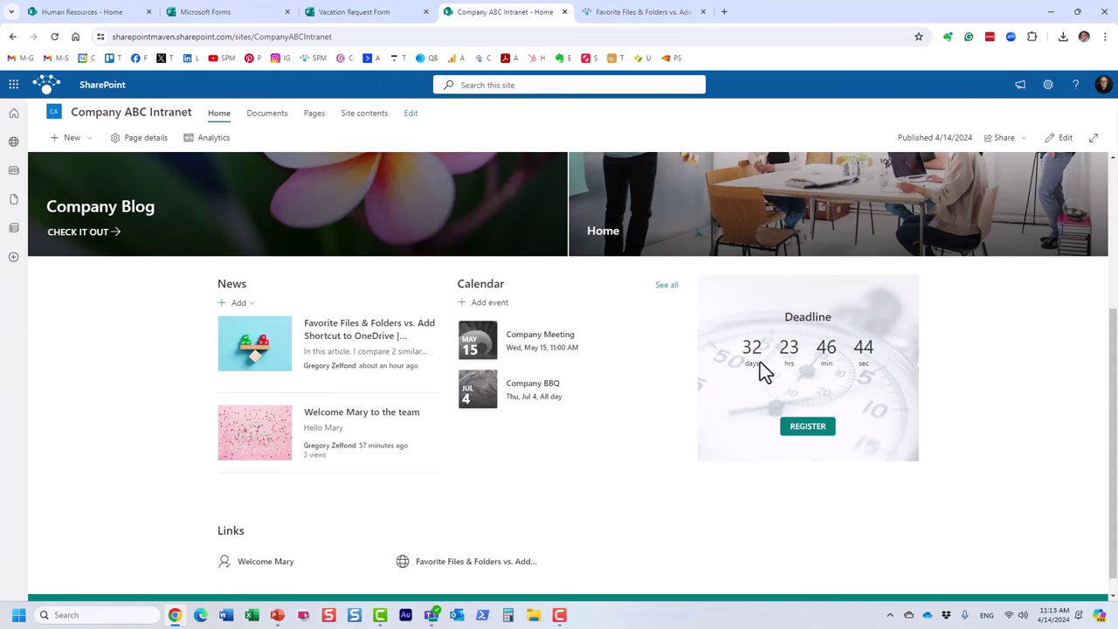
Step: Confirm REGISTER opens the Vacation Request Form, then reopen the intranet home page for editing
click(806, 439)
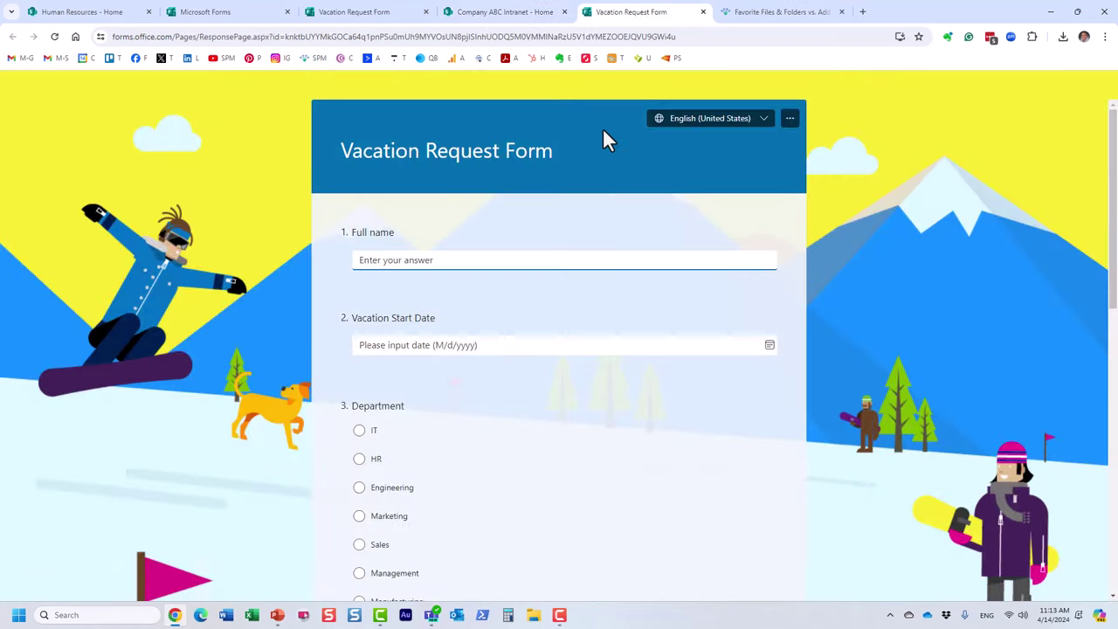
click(498, 13)
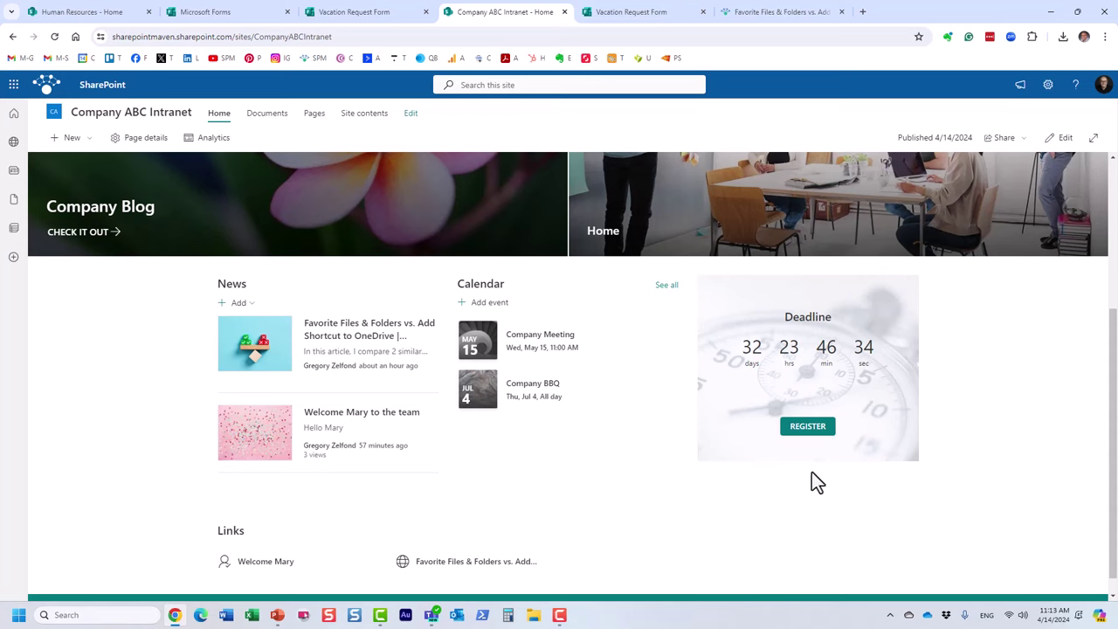
click(1063, 139)
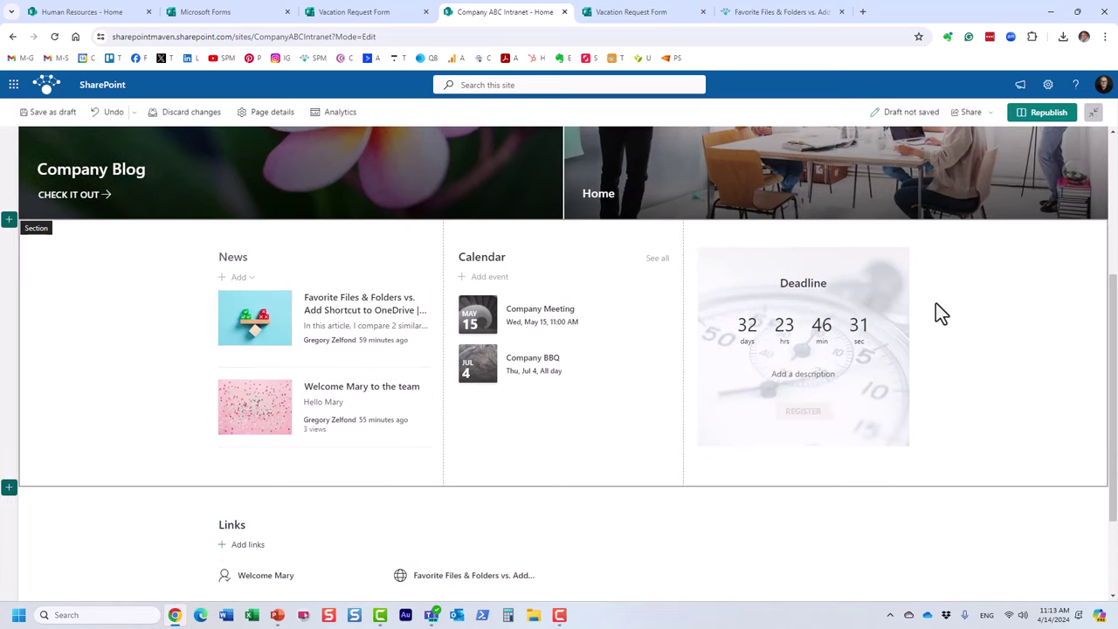
Step: Set the Deadline countdown to March 7, 2024 and display the timer in days only
click(724, 229)
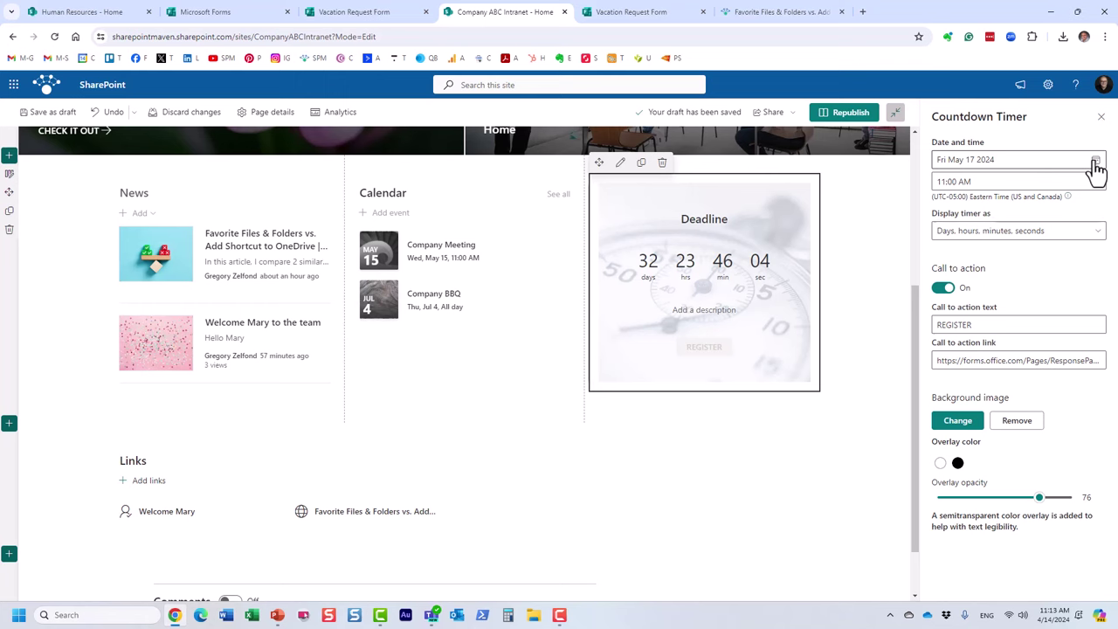
click(1095, 163)
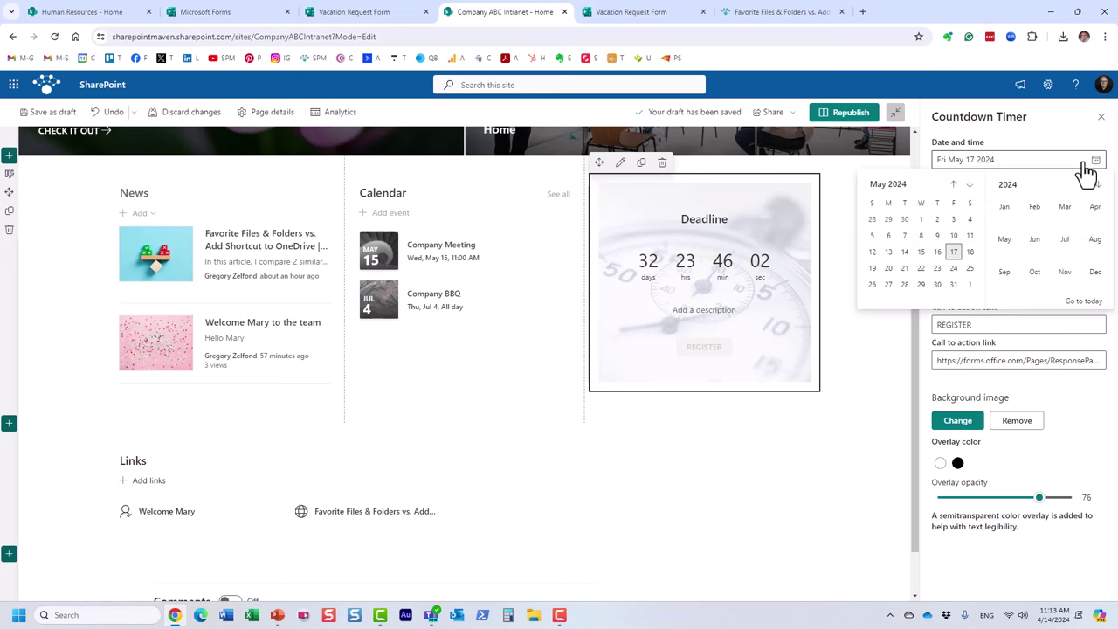
click(954, 185)
click(955, 185)
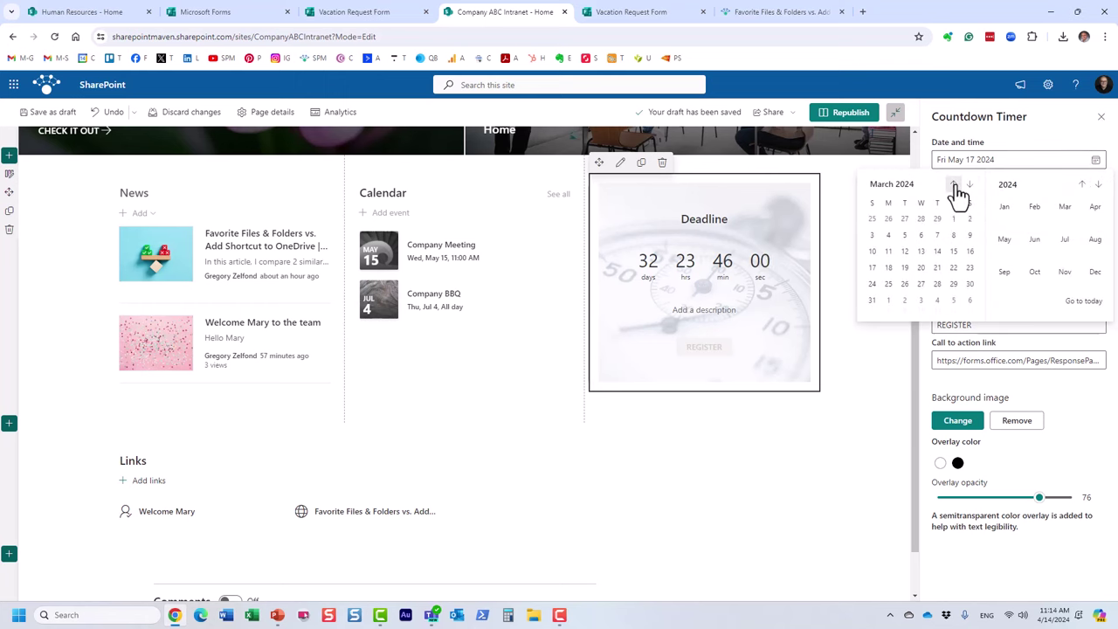
click(938, 237)
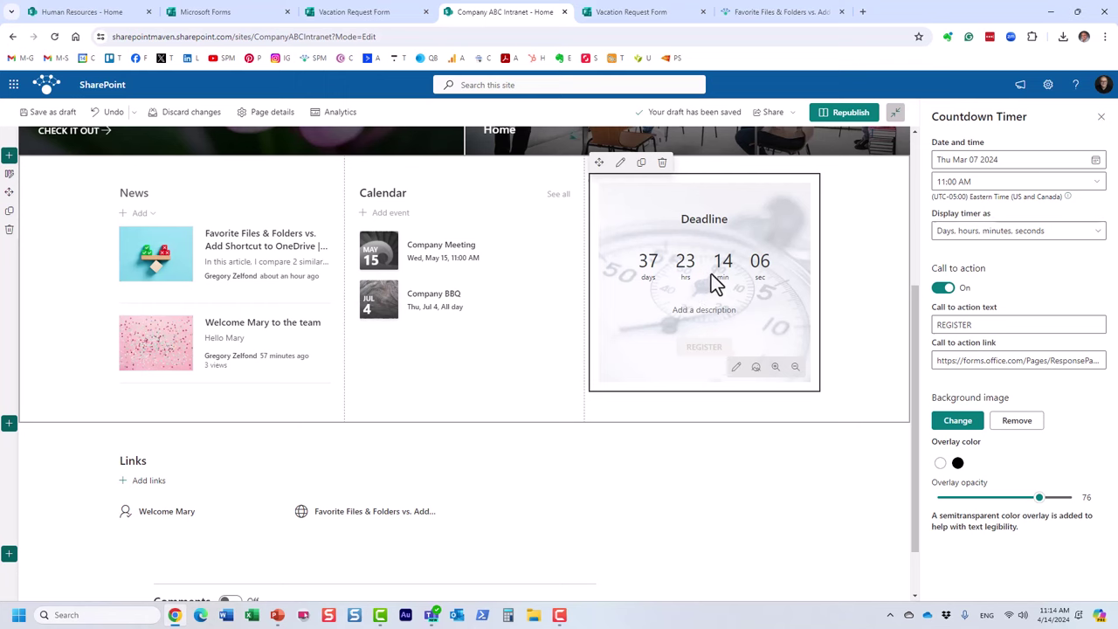
click(969, 232)
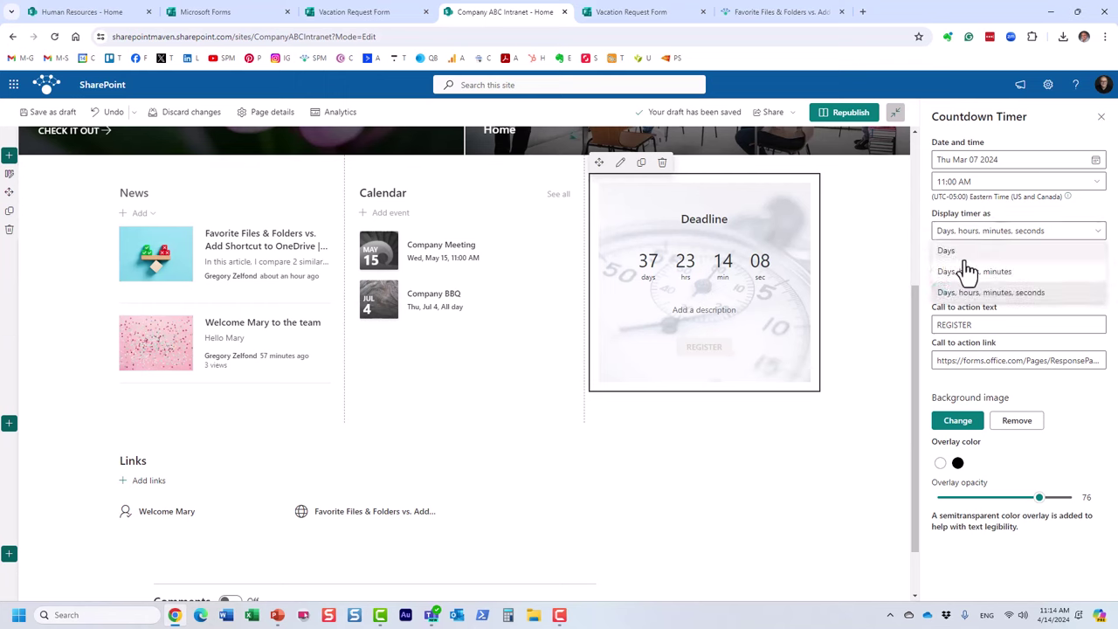
click(949, 252)
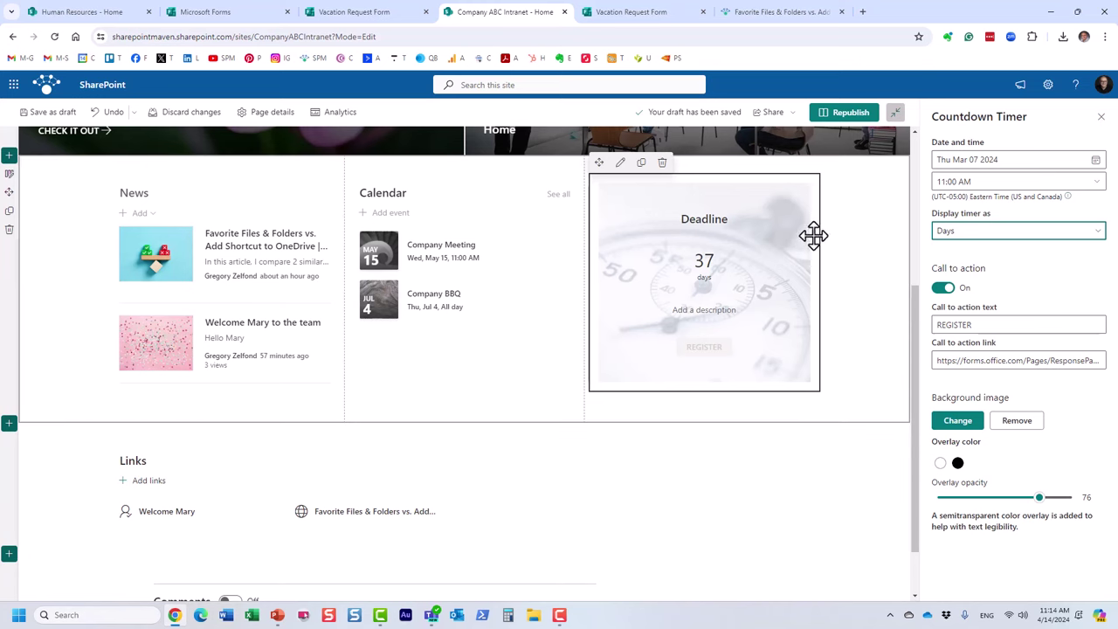
click(121, 12)
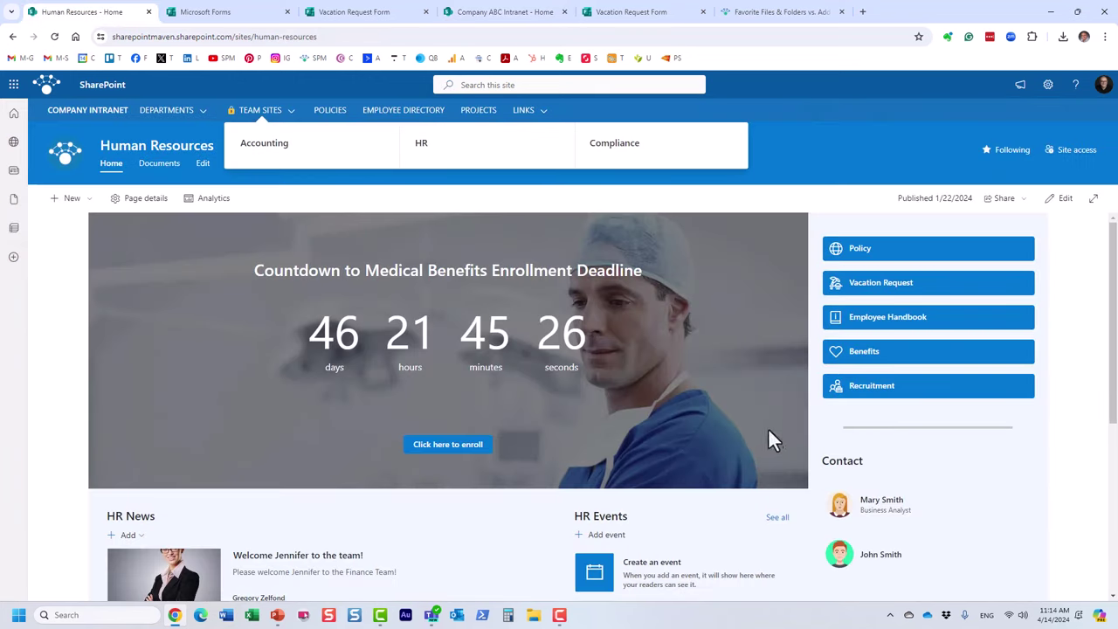
Step: Compare the countdowns on the Company Intranet and Human Resources sites, ending on the Company ABC Intranet tab
click(94, 114)
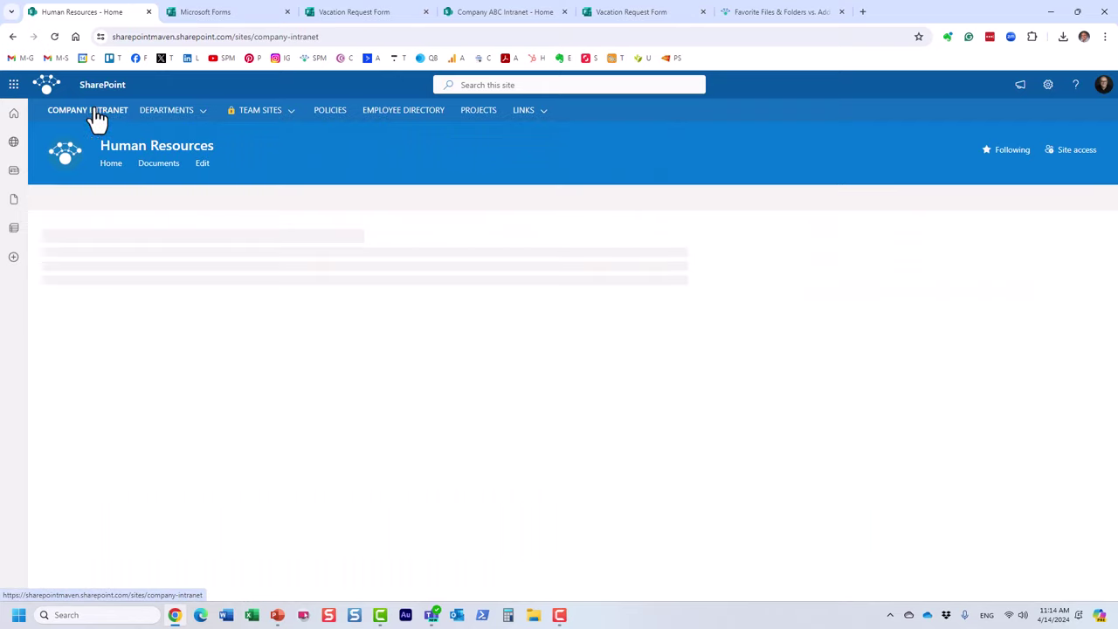
scroll(622, 350, down, 2)
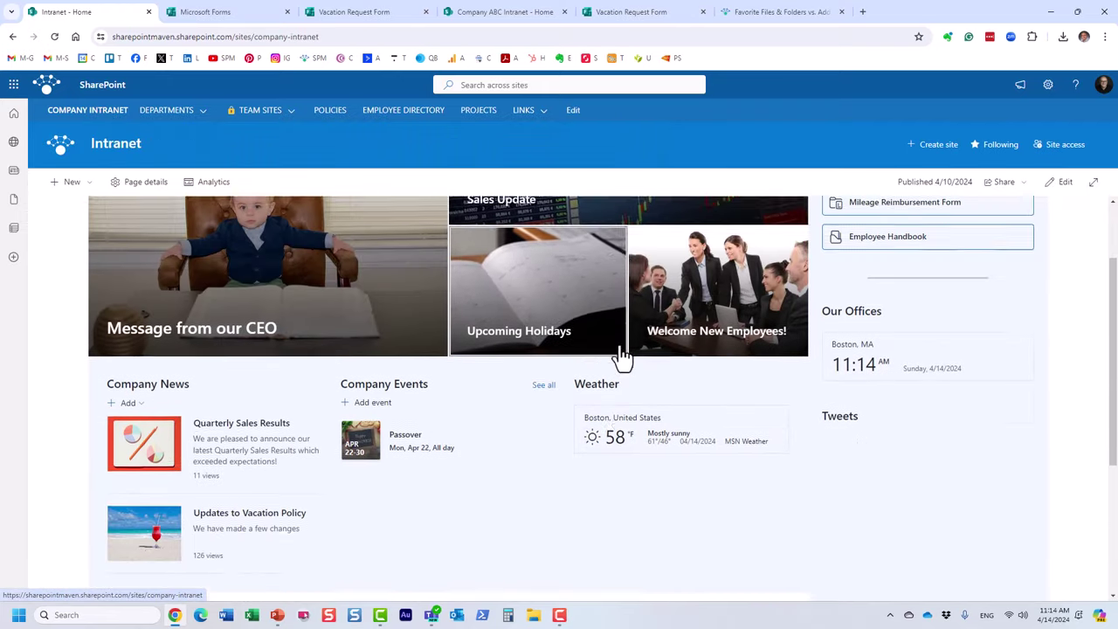
scroll(663, 397, up, 2)
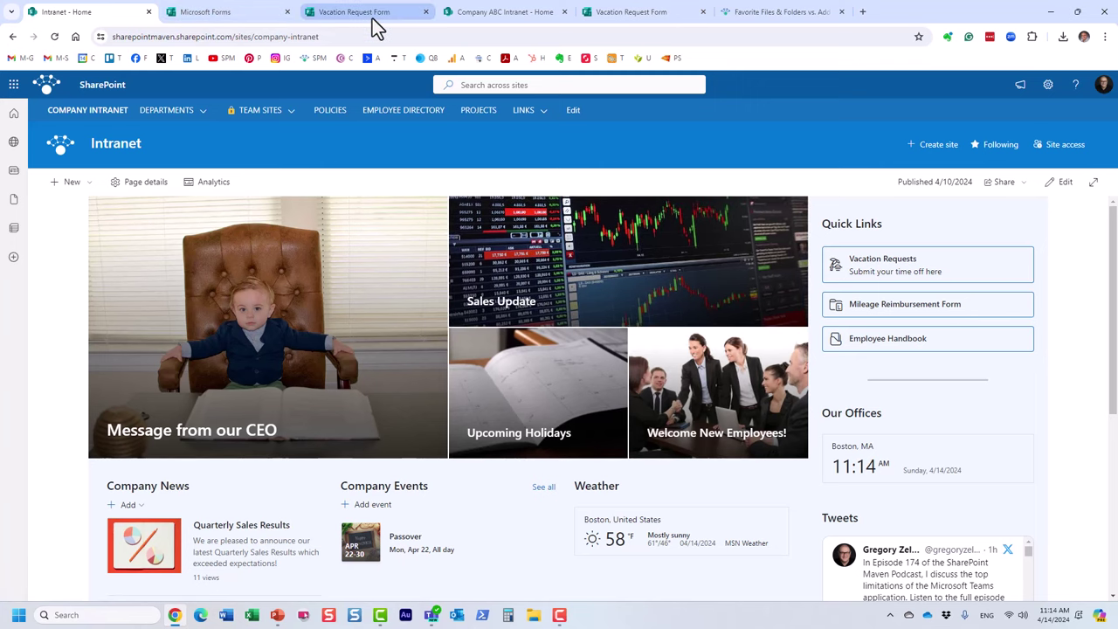
click(524, 12)
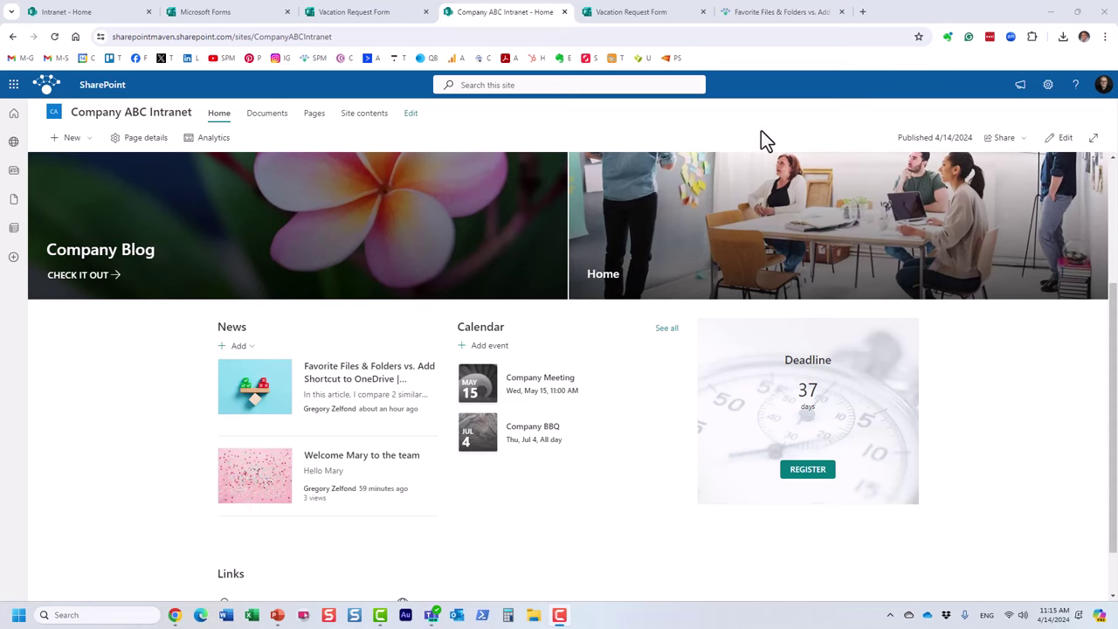
click(112, 13)
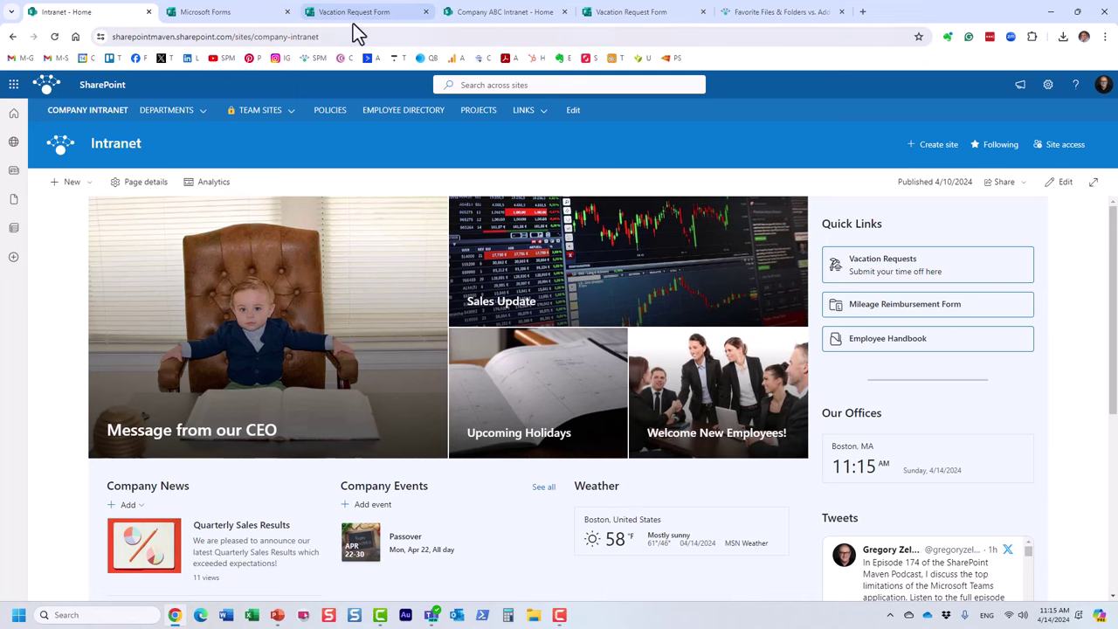
click(489, 12)
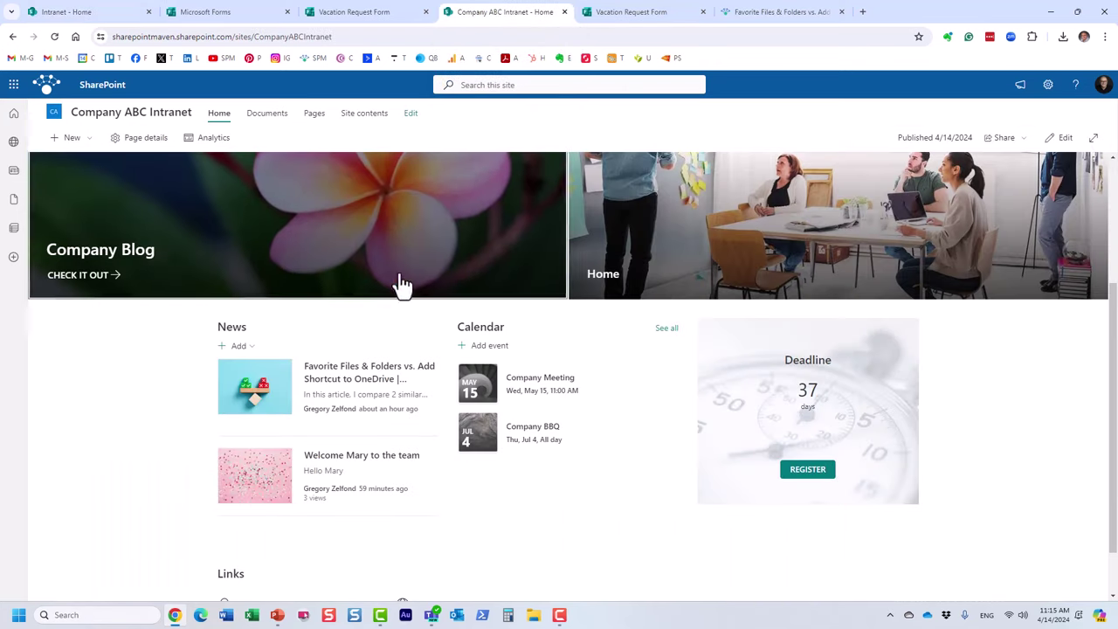
Step: Add a Weather web part titled 'Weather' below the Calendar
click(1062, 140)
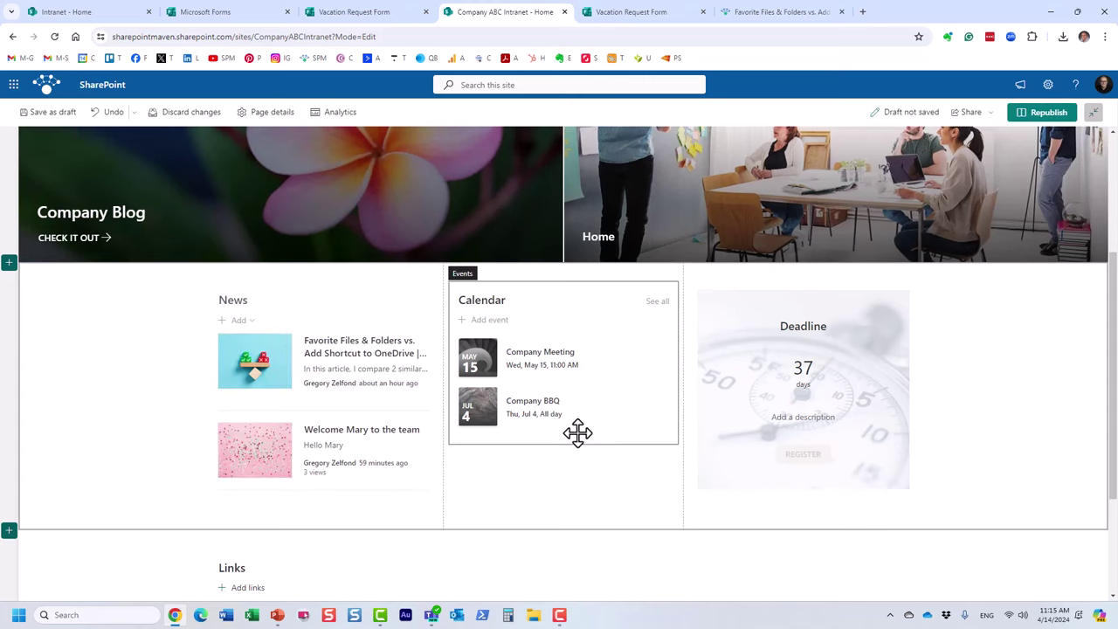
click(563, 456)
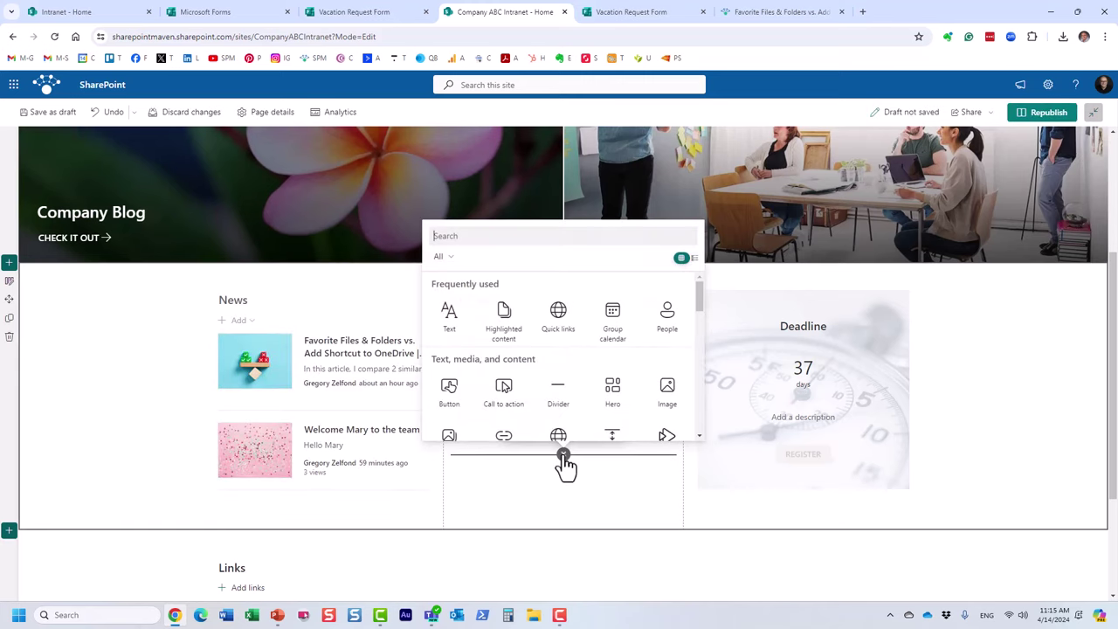
text(wea)
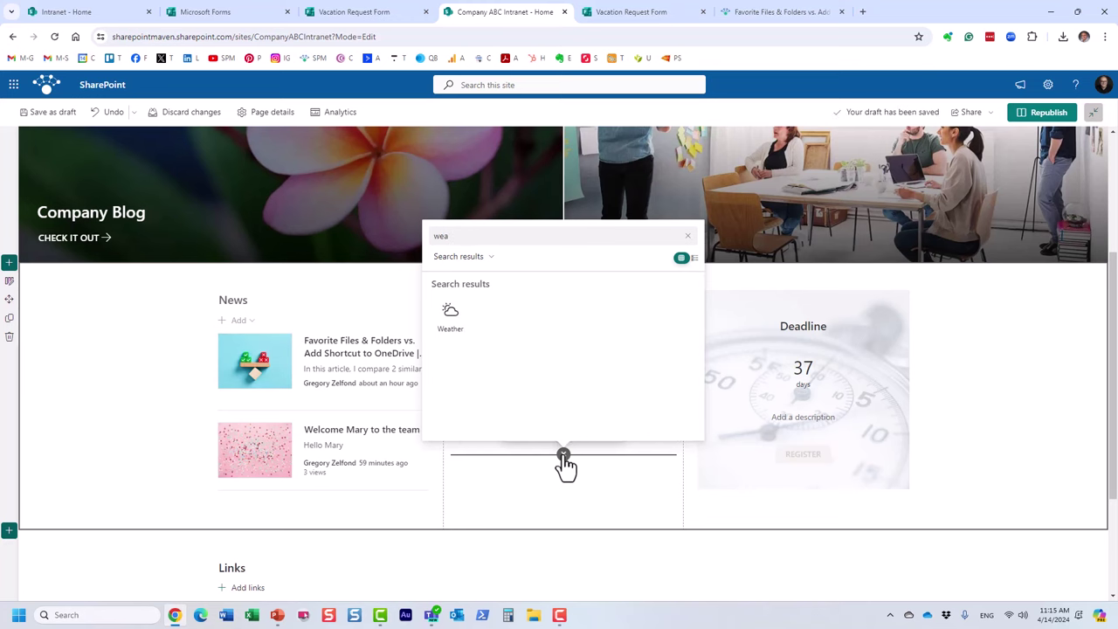
click(452, 319)
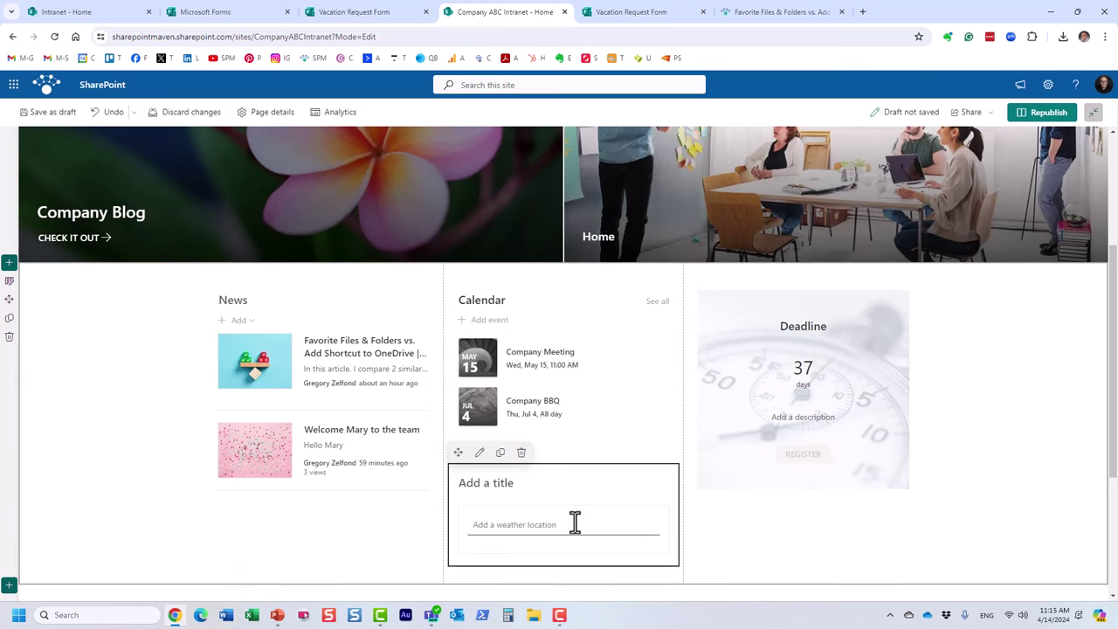
click(500, 481)
text(Weath)
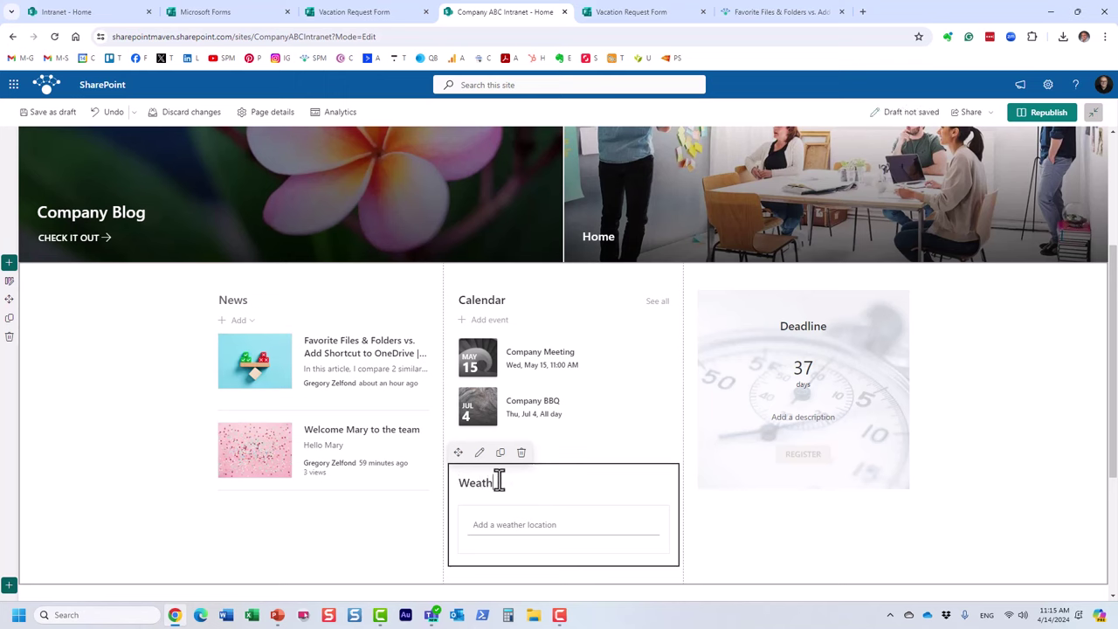
text(er)
Step: Add Boston, Massachusetts as the first weather location
click(520, 522)
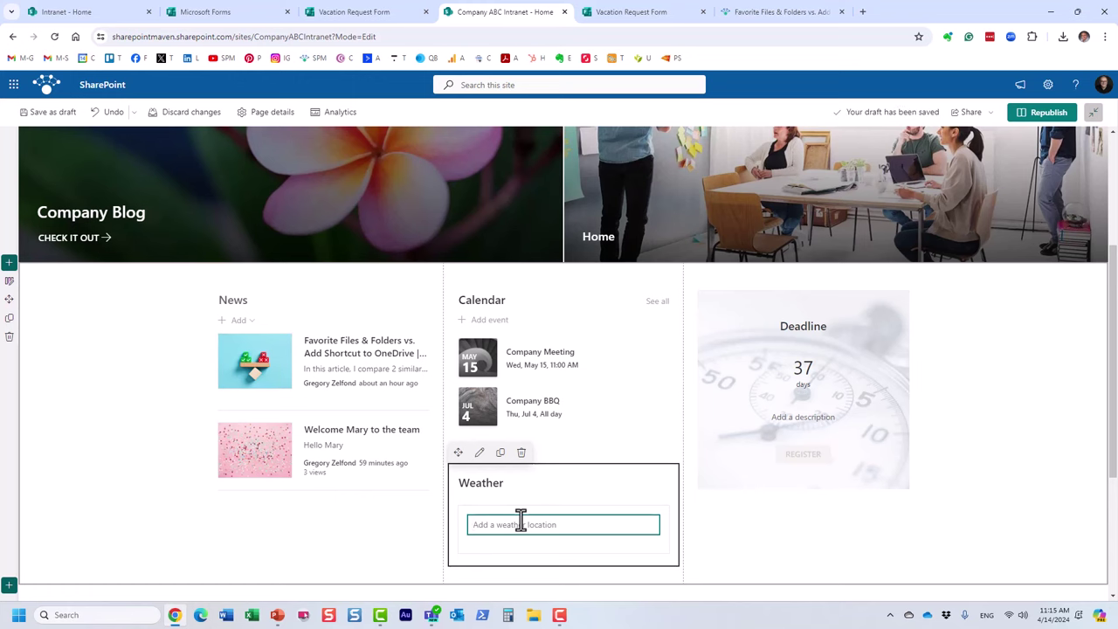
text(bost)
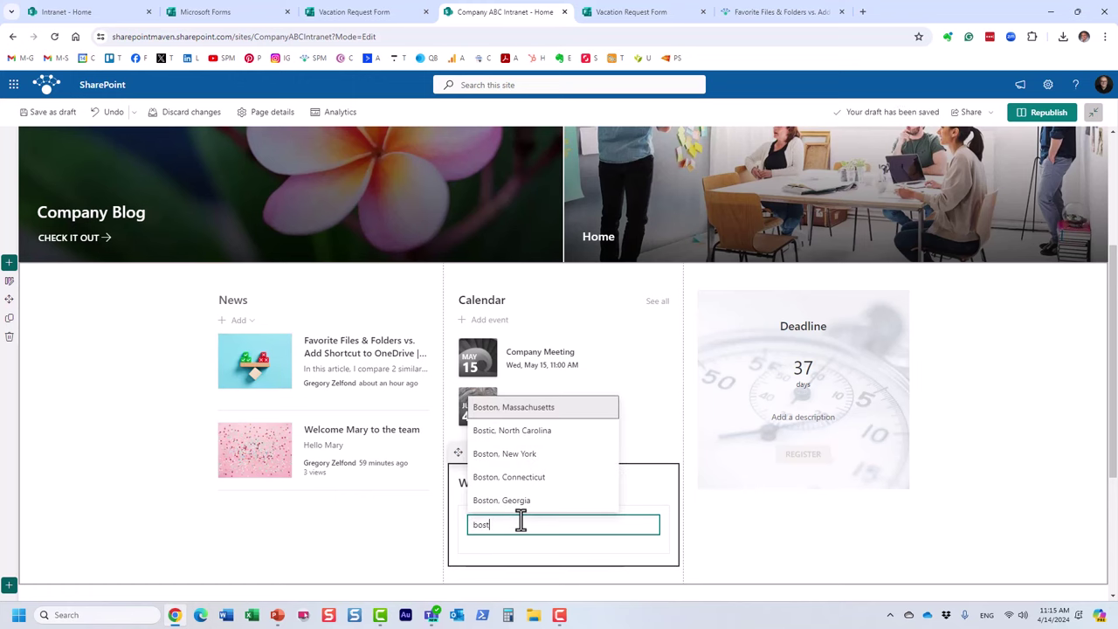
click(552, 421)
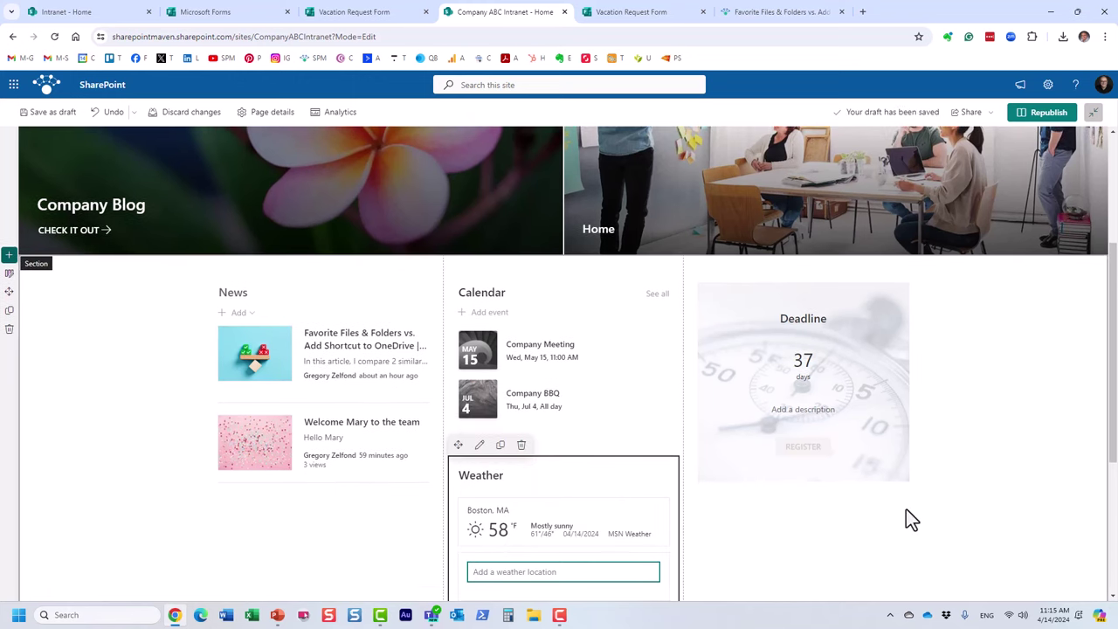
Step: Add London and Miami, Florida as weather locations and republish the home page
scroll(905, 516, down, 2)
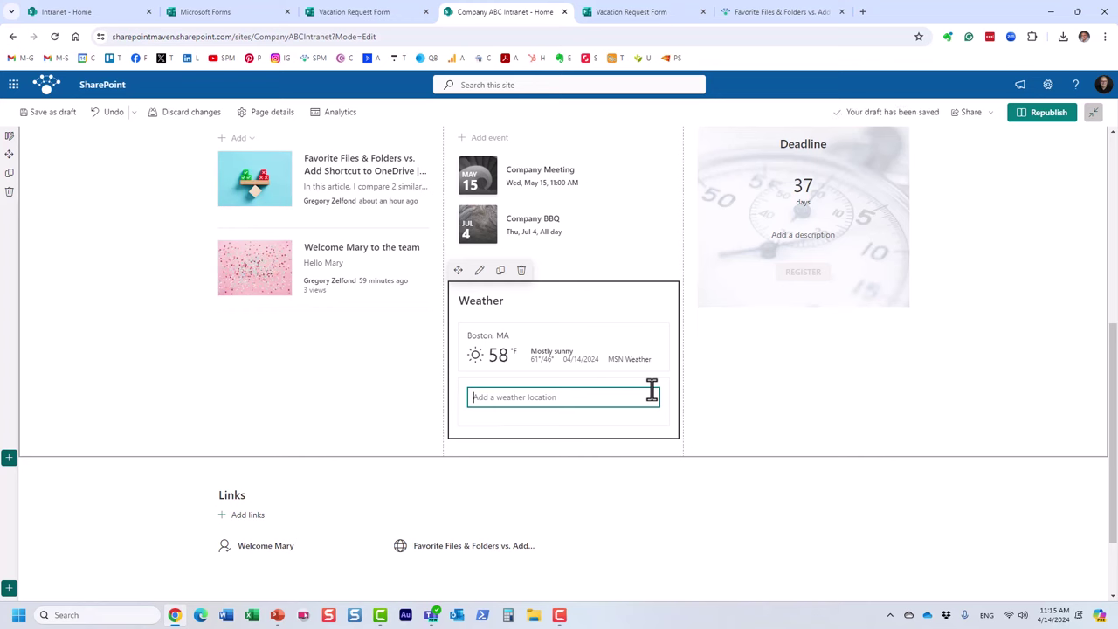
text(london)
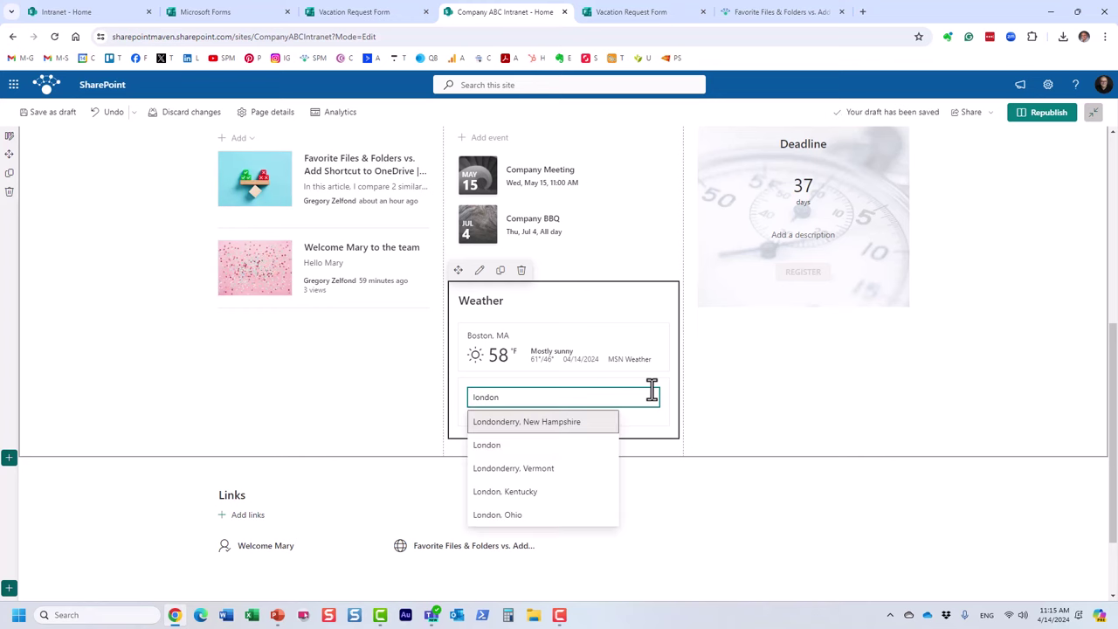
click(502, 445)
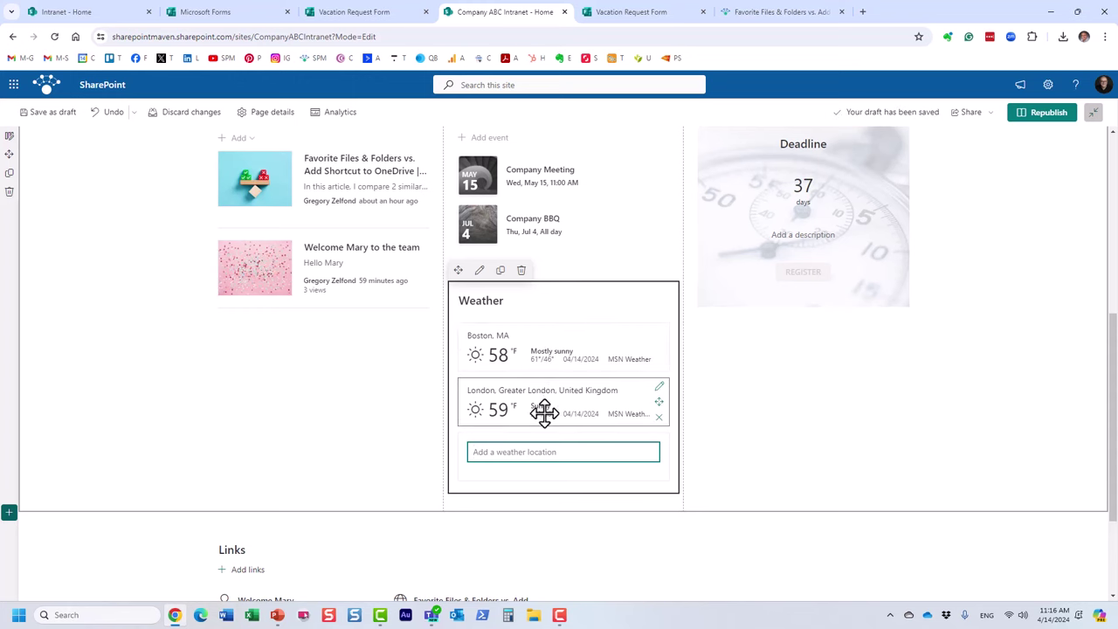
text(Miam)
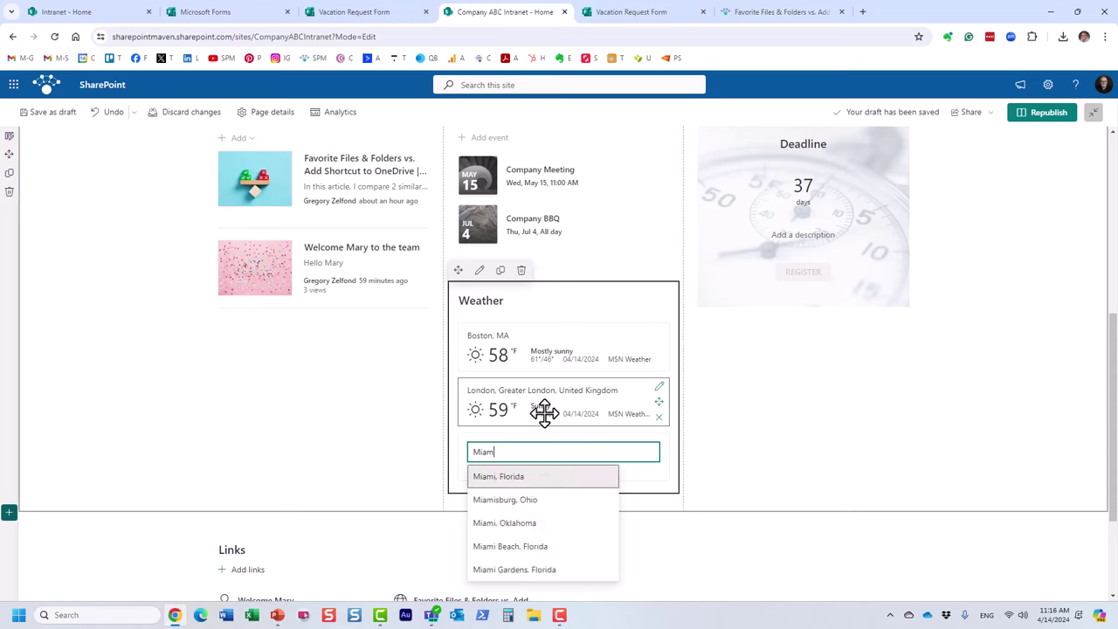
click(572, 478)
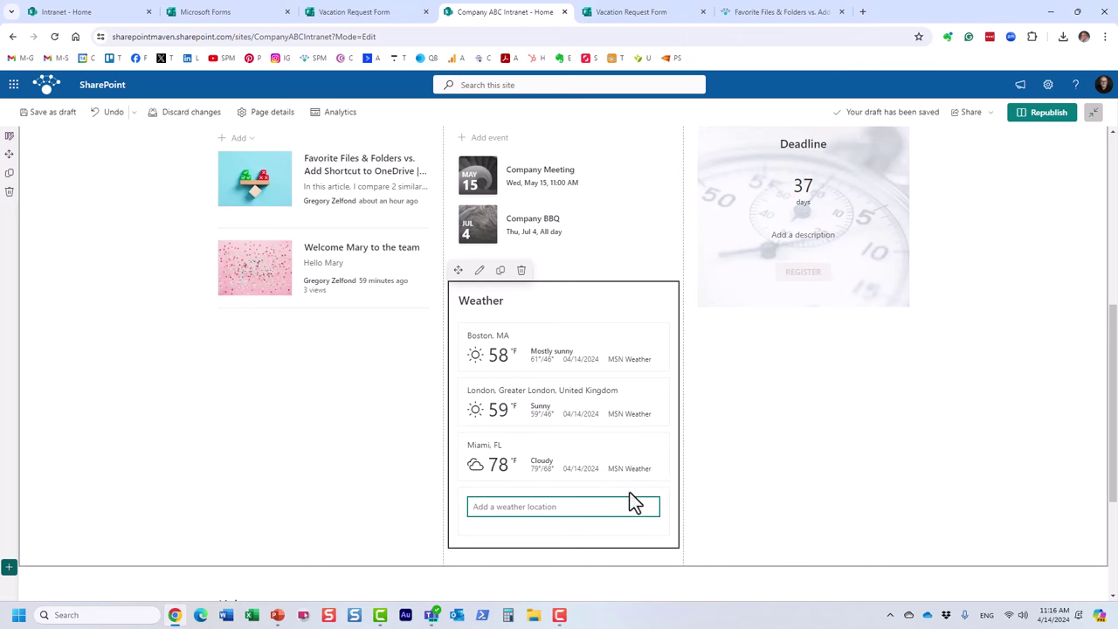
click(1024, 122)
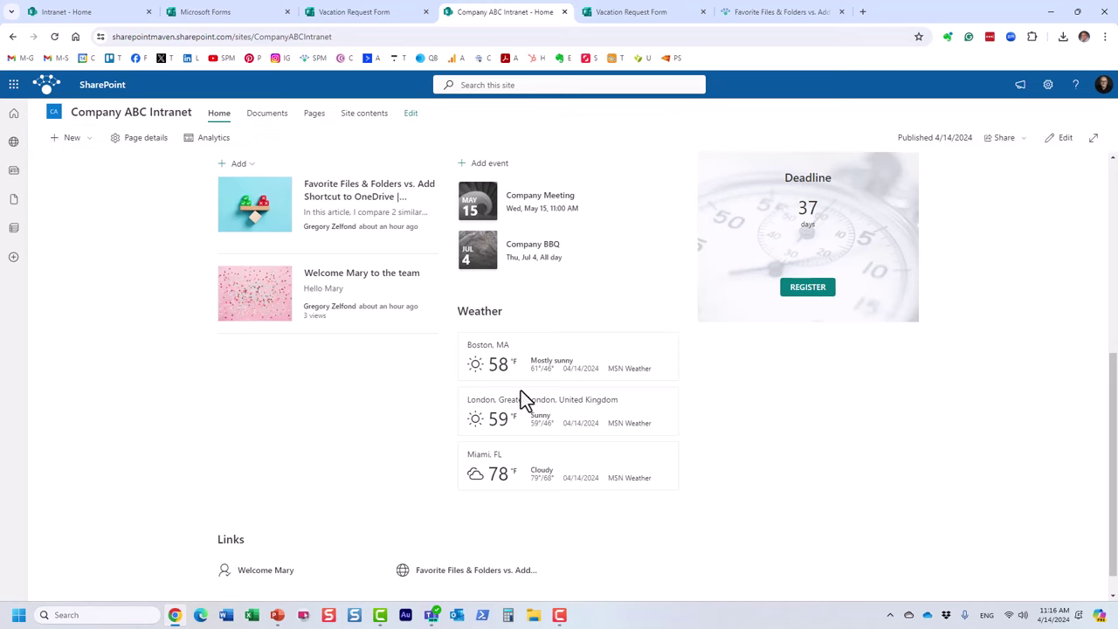
Step: Give the London weather entry a custom display name trimmed to just 'London'
click(1057, 138)
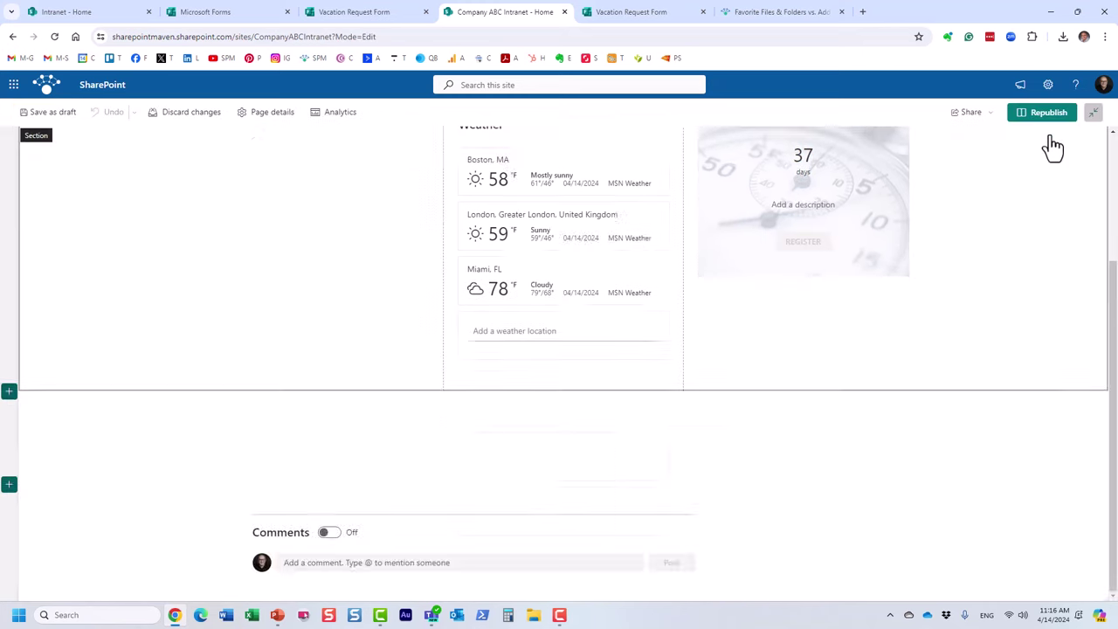
click(489, 301)
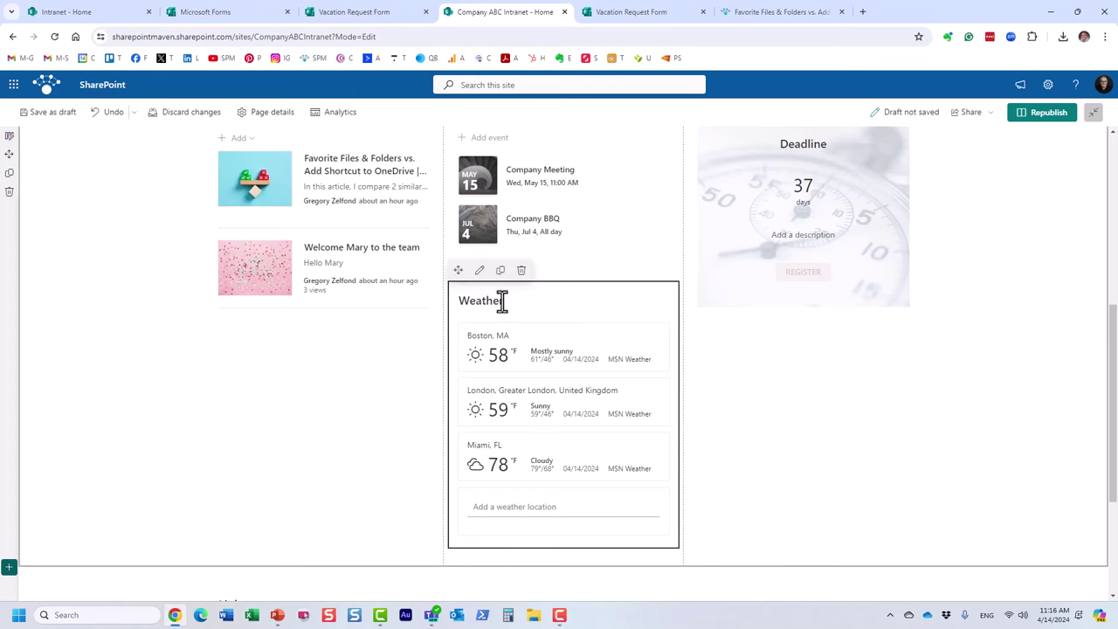
click(479, 272)
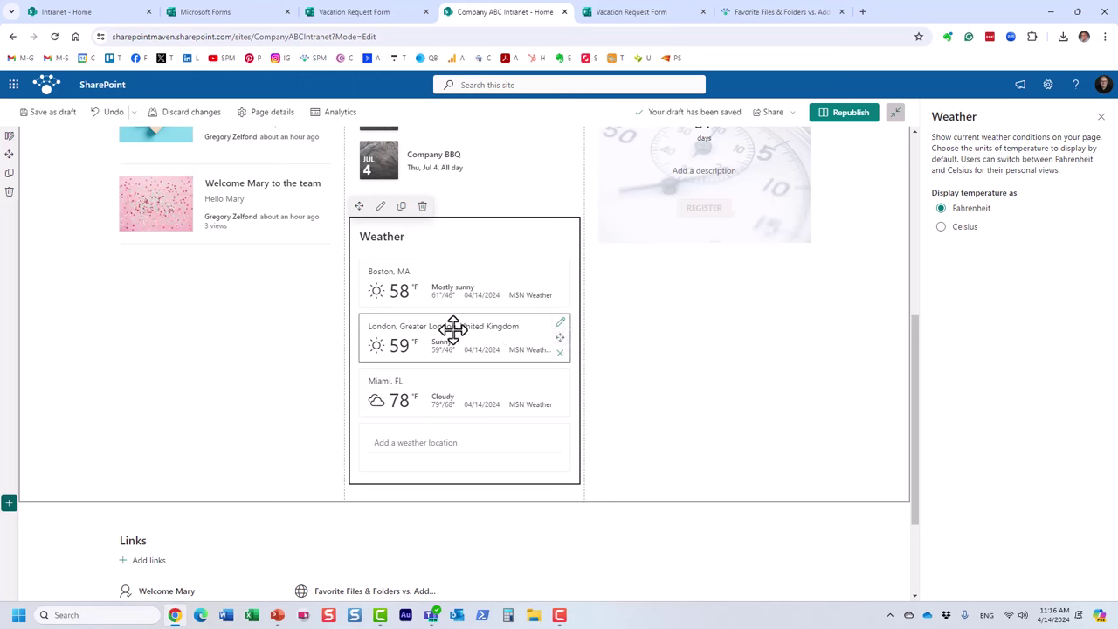
mouse_move(453, 329)
mouse_down()
mouse_move(452, 271)
mouse_move(453, 329)
mouse_up()
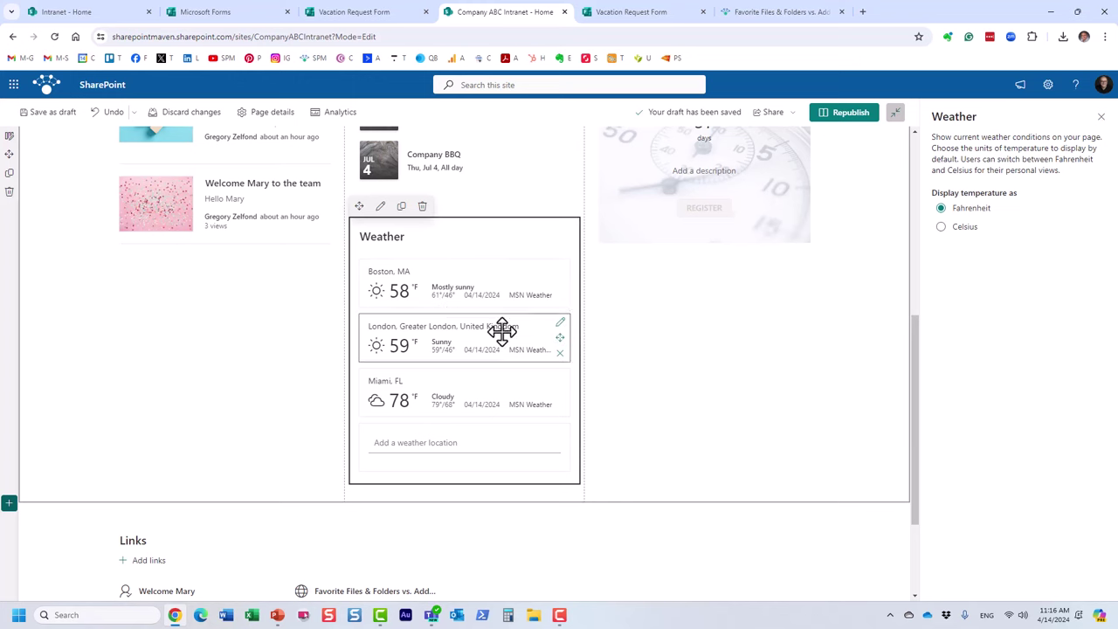
click(560, 323)
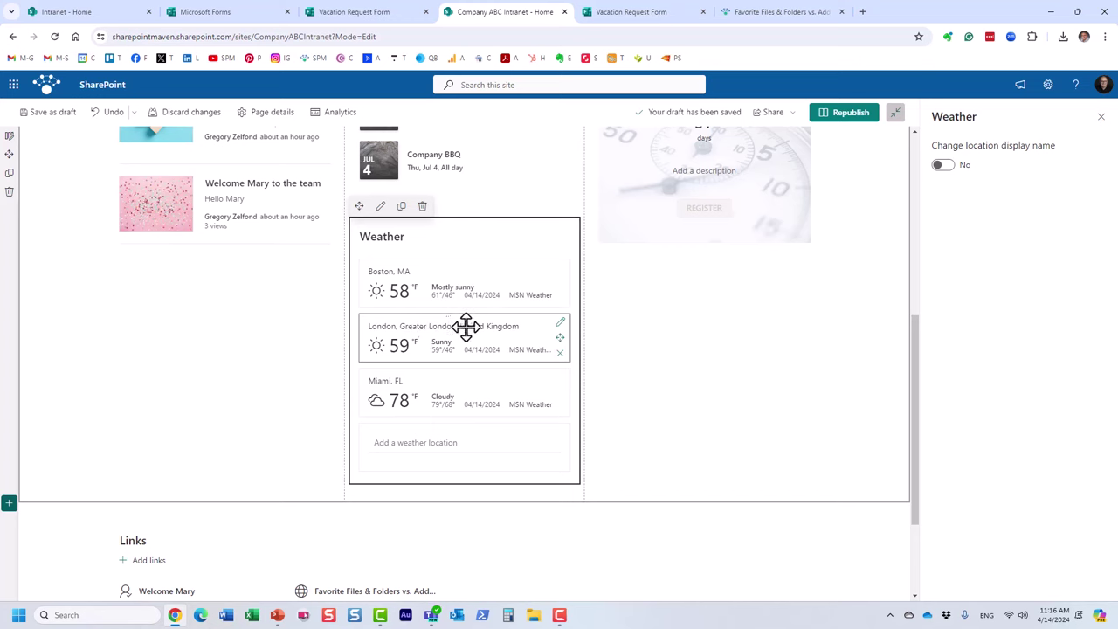
click(941, 166)
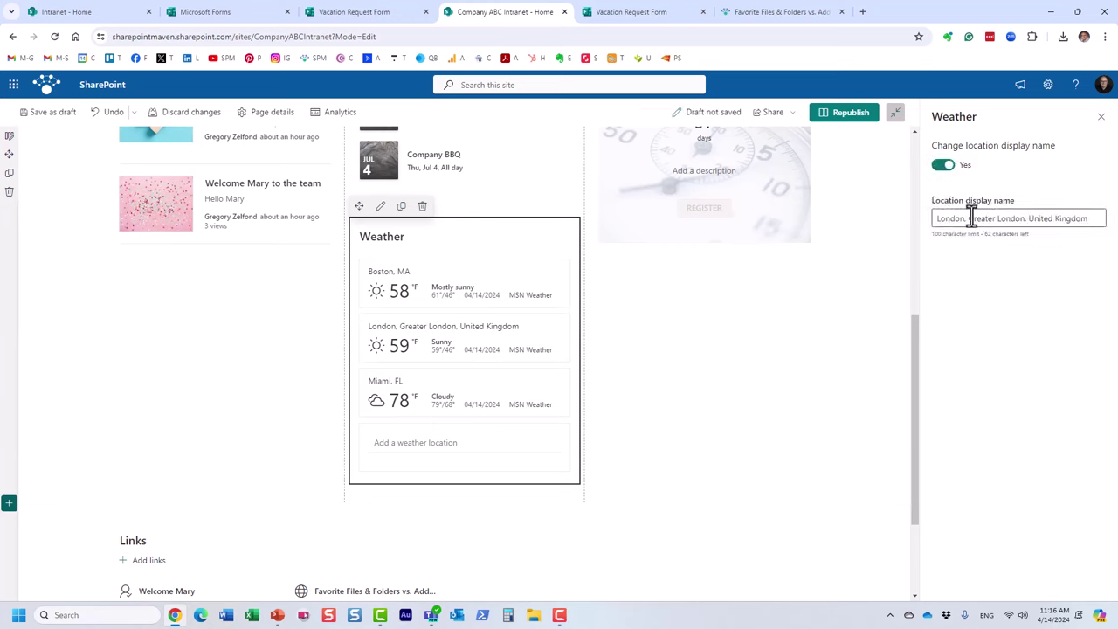
drag(969, 218, 1116, 218)
key(BackSpace)
key(BackSpace)
key(BackSpace)
key(BackSpace)
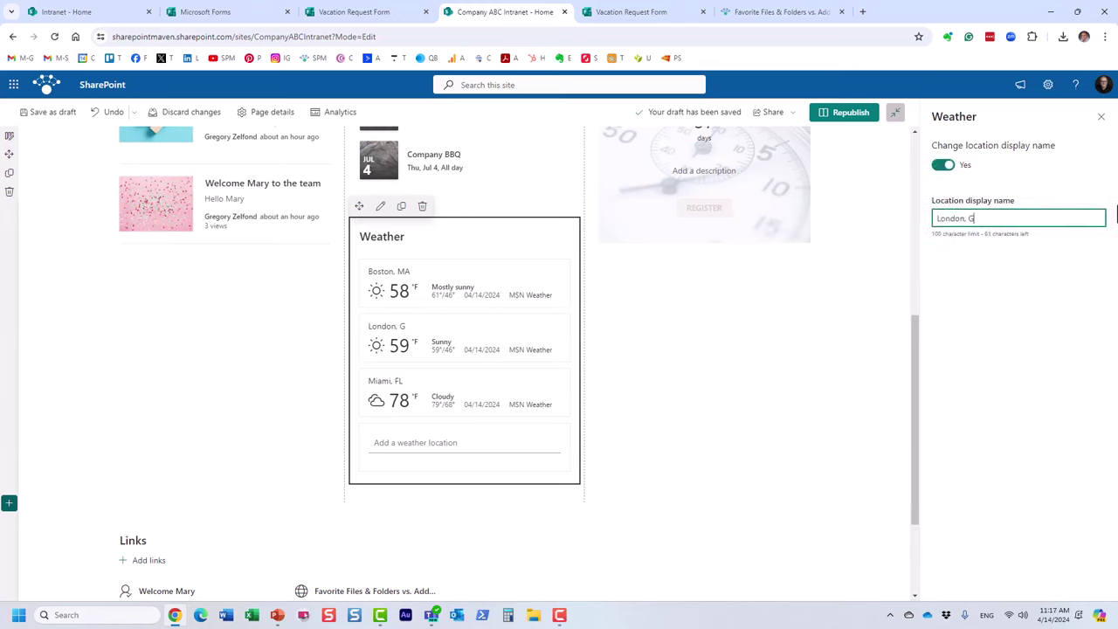
click(1064, 309)
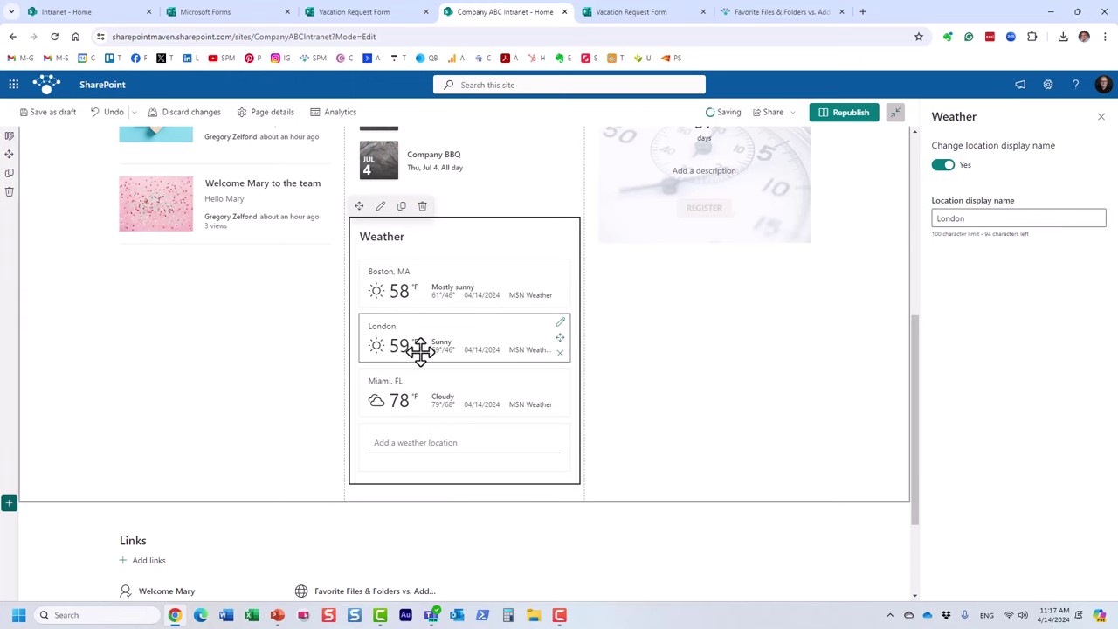
click(1101, 128)
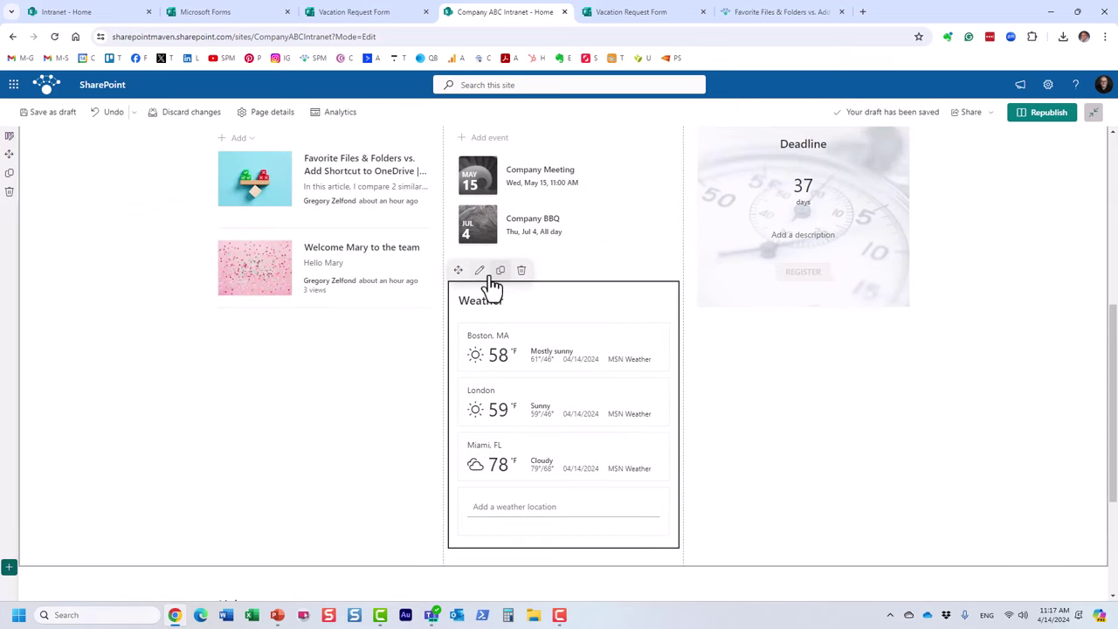
Step: Set the Weather web part's Display temperature as option to Celsius
click(480, 271)
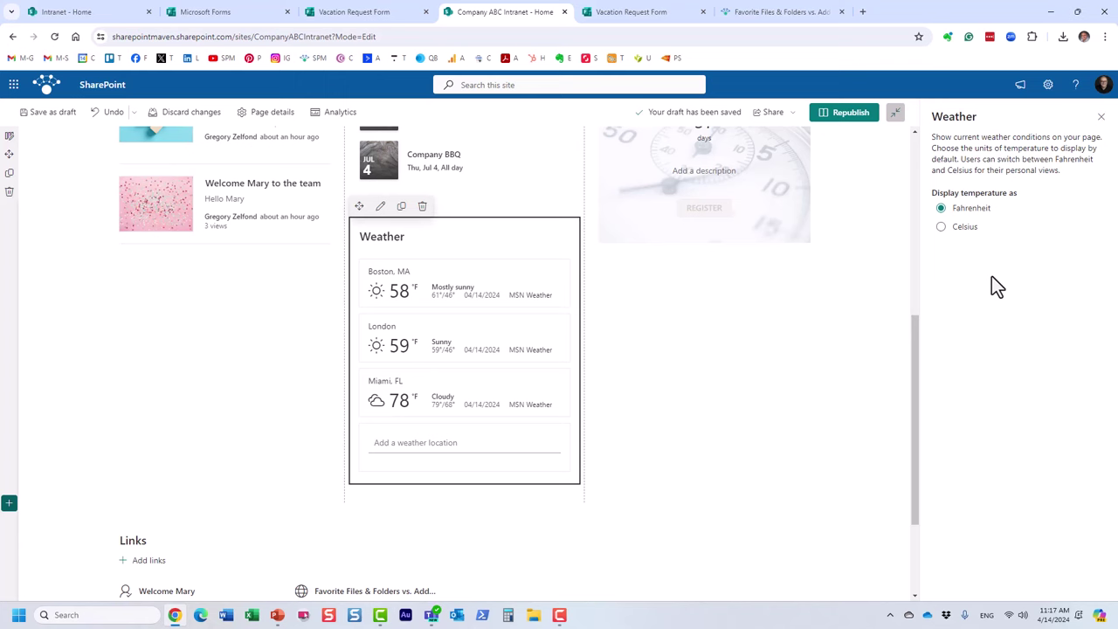
mouse_move(443, 284)
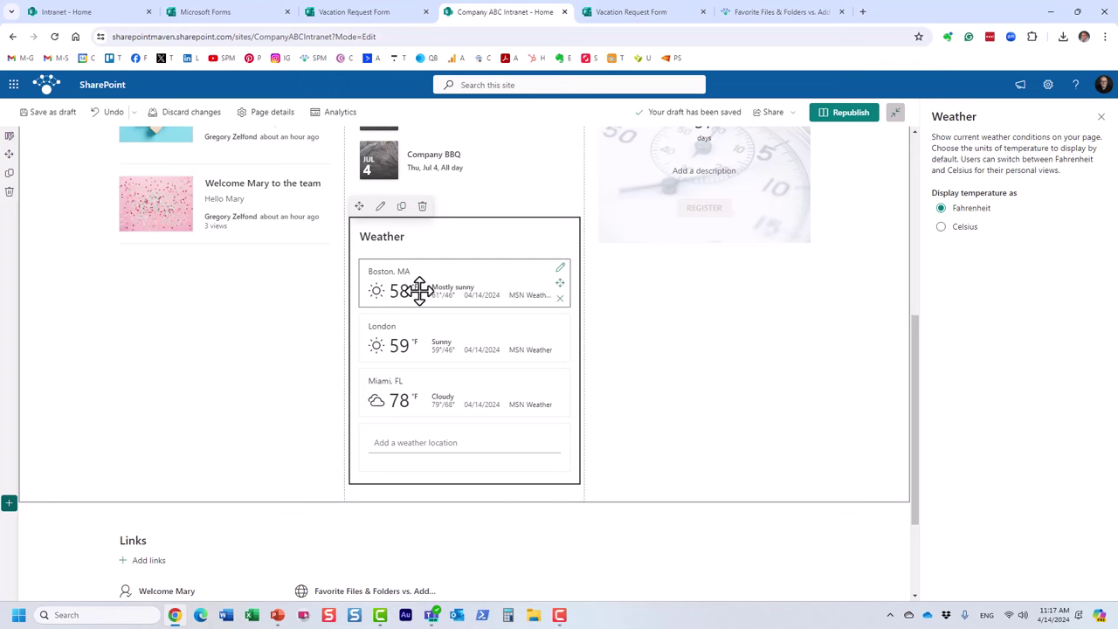
click(941, 232)
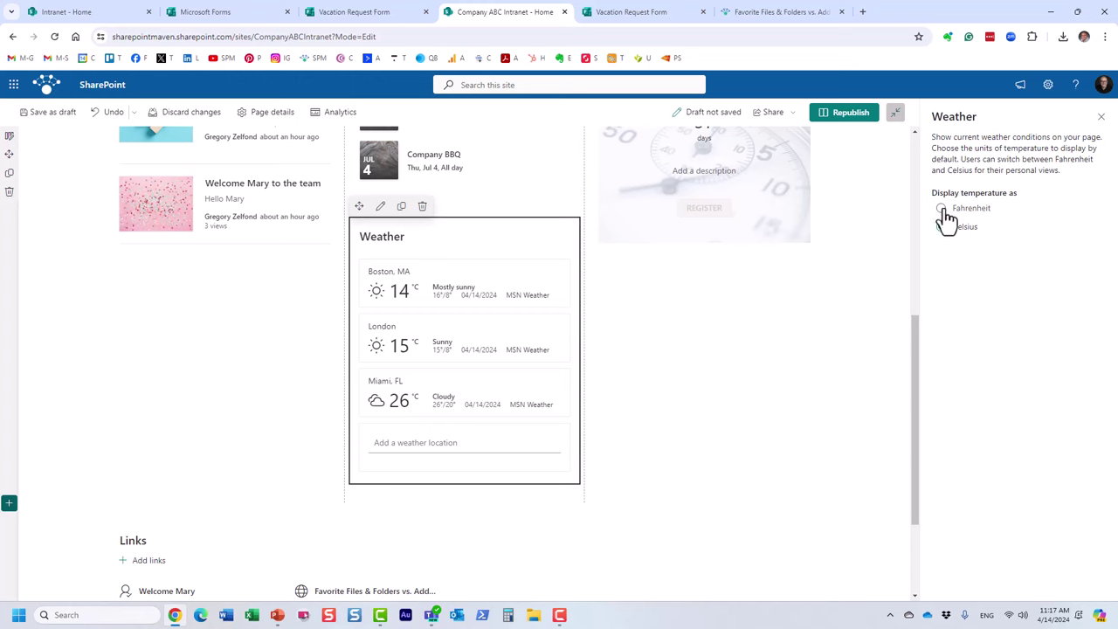
click(942, 209)
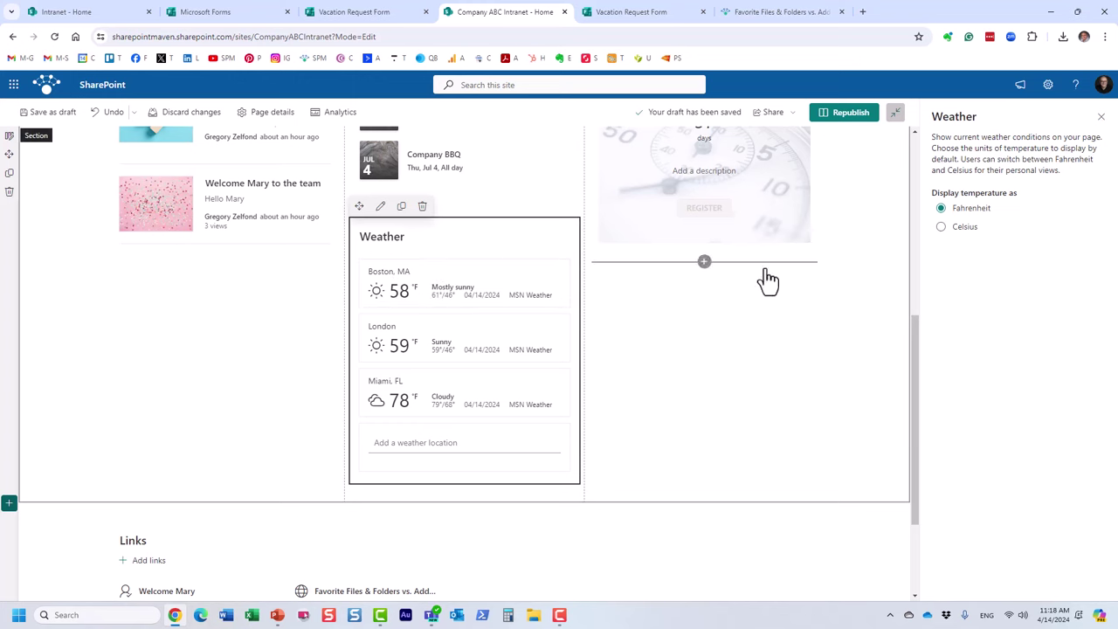
click(939, 230)
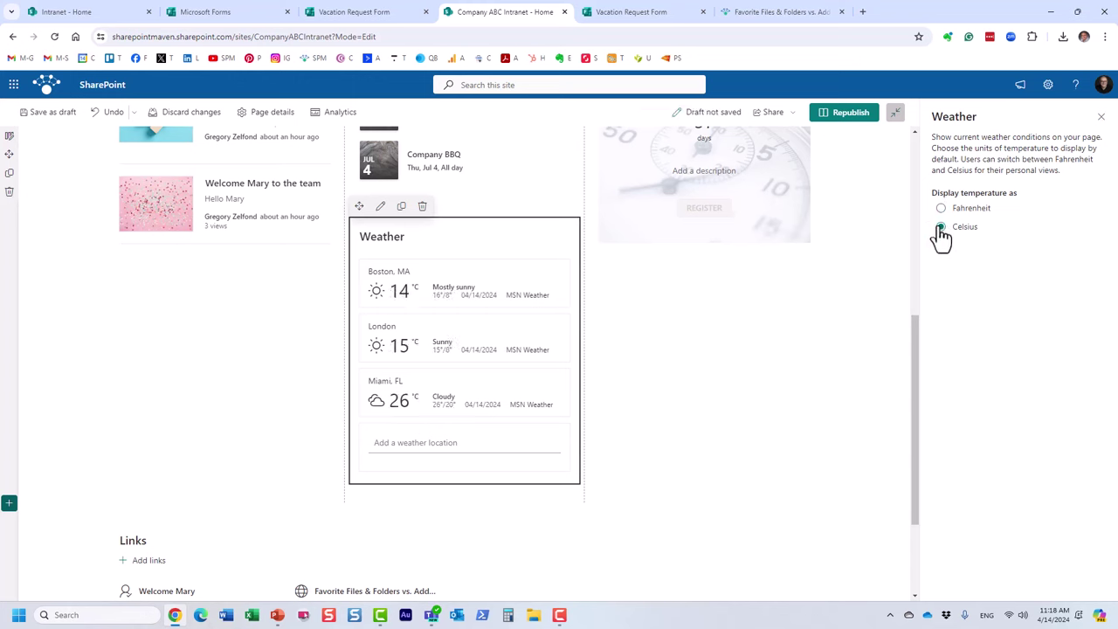
click(942, 213)
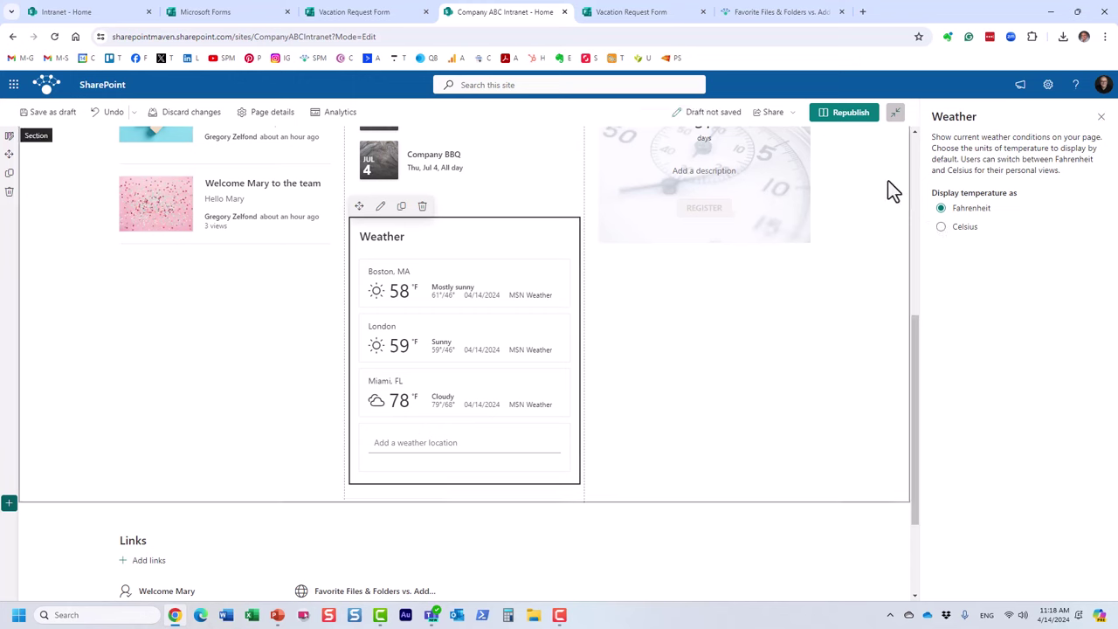
click(940, 230)
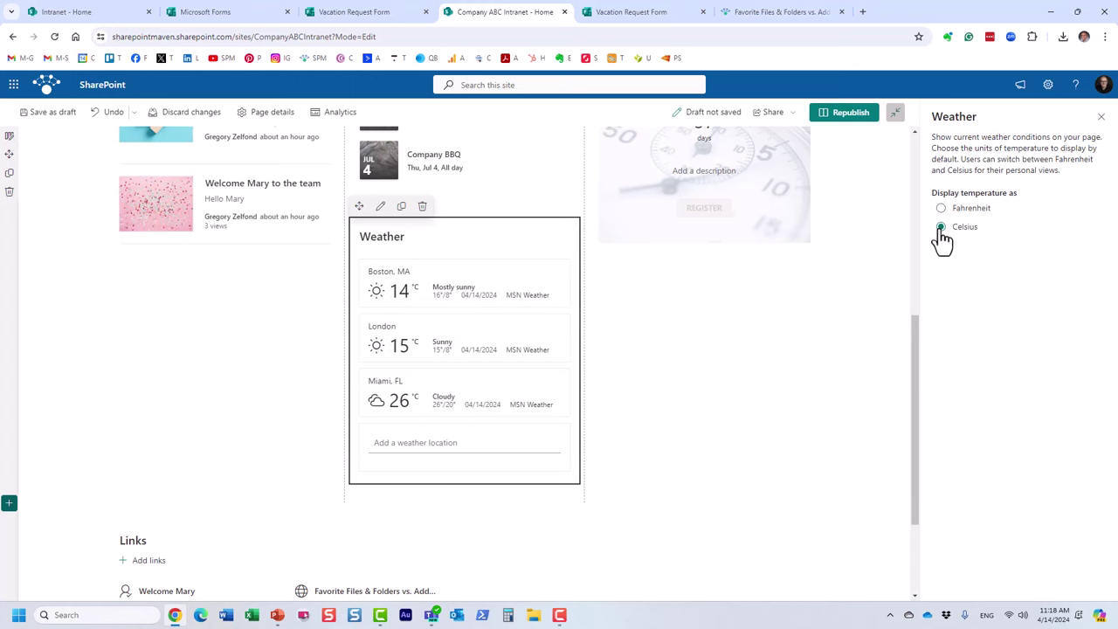
Step: Republish the home page with the Celsius weather setting
click(852, 117)
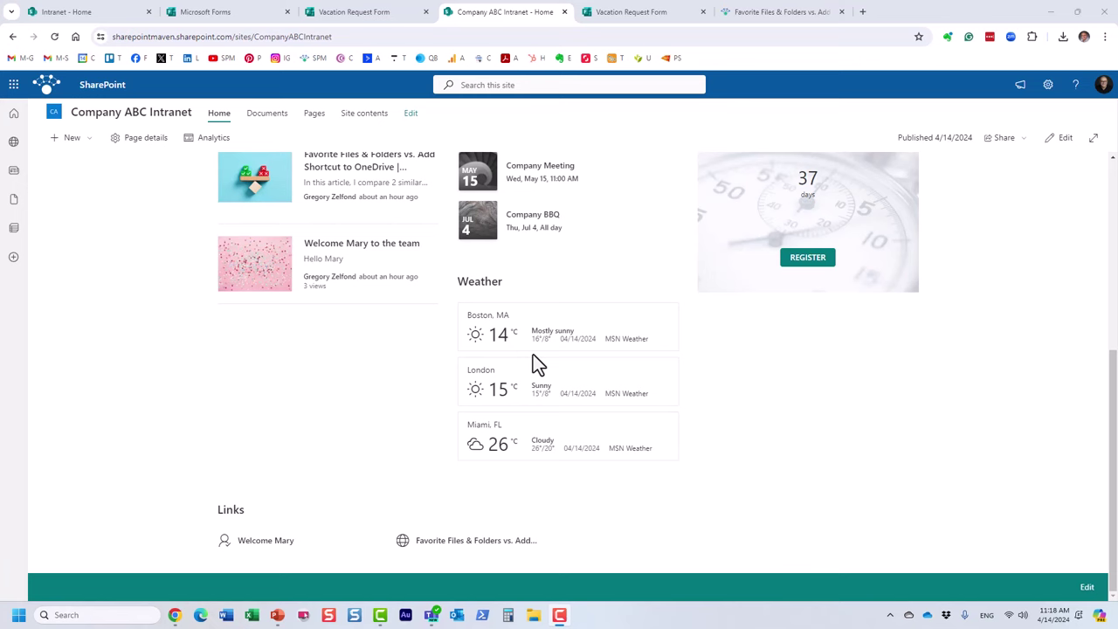
click(1104, 86)
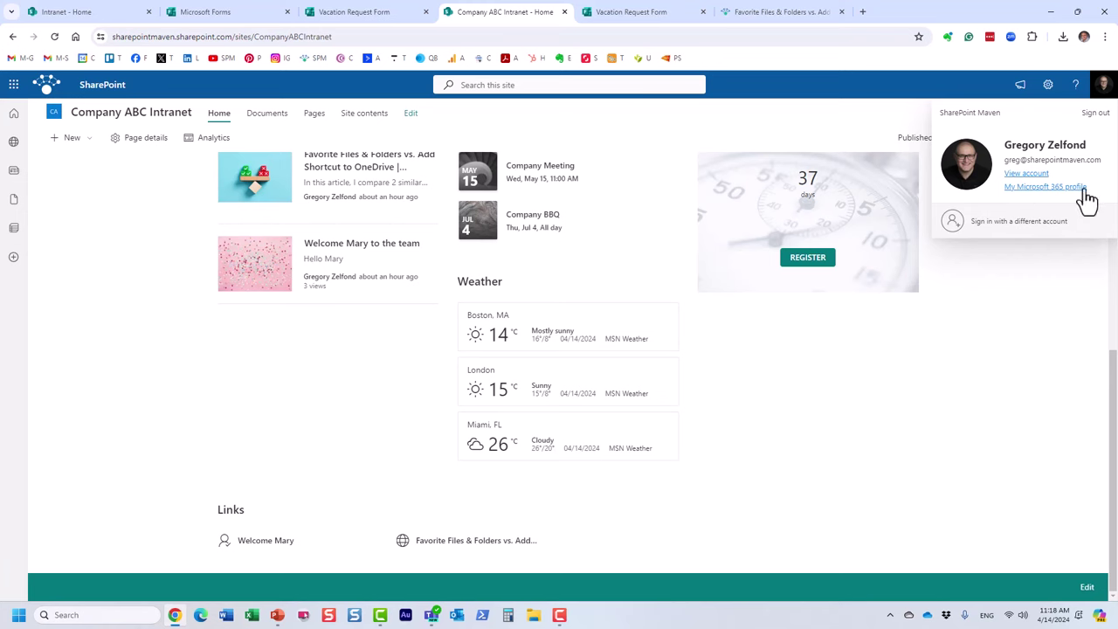
click(955, 88)
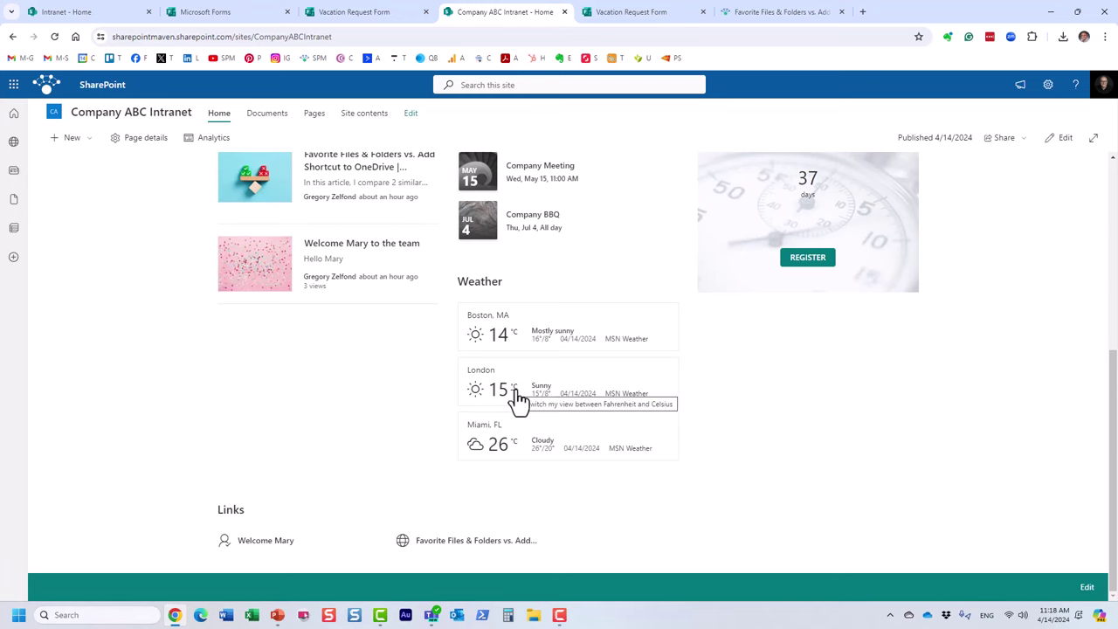
Step: Switch the published page's weather readings to Fahrenheit for yourself and reload the page
click(515, 338)
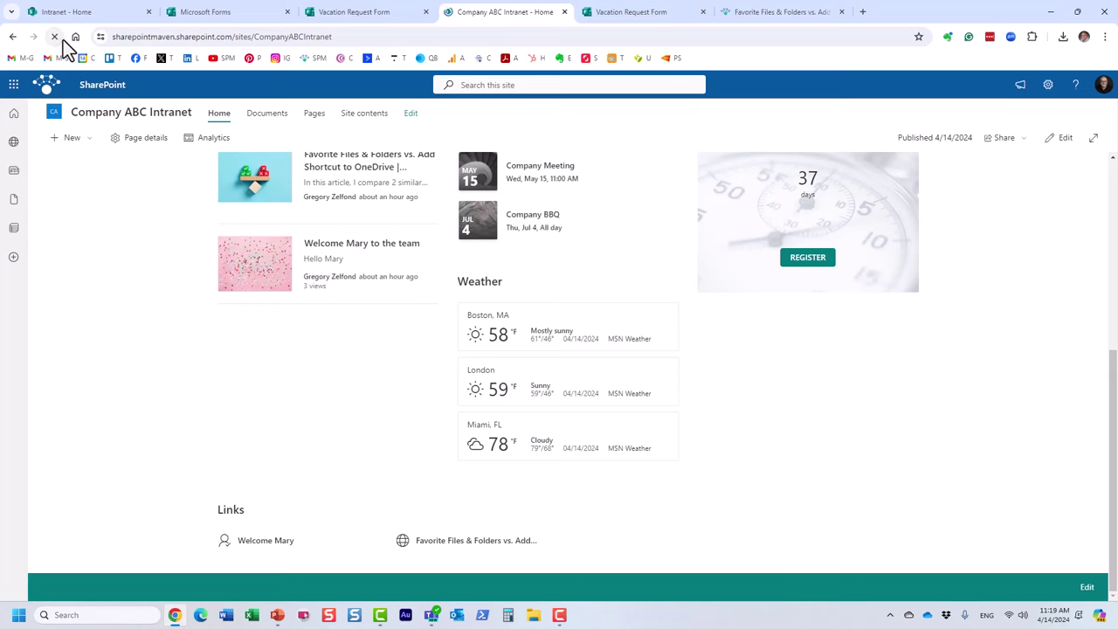
click(57, 38)
scroll(572, 368, down, 5)
click(514, 336)
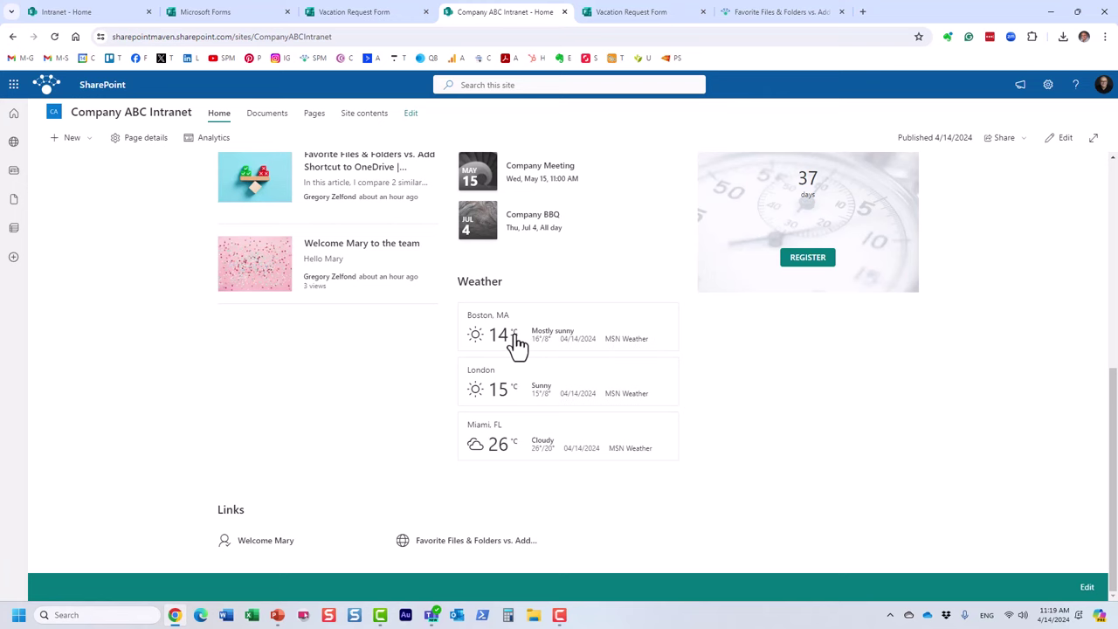
click(514, 337)
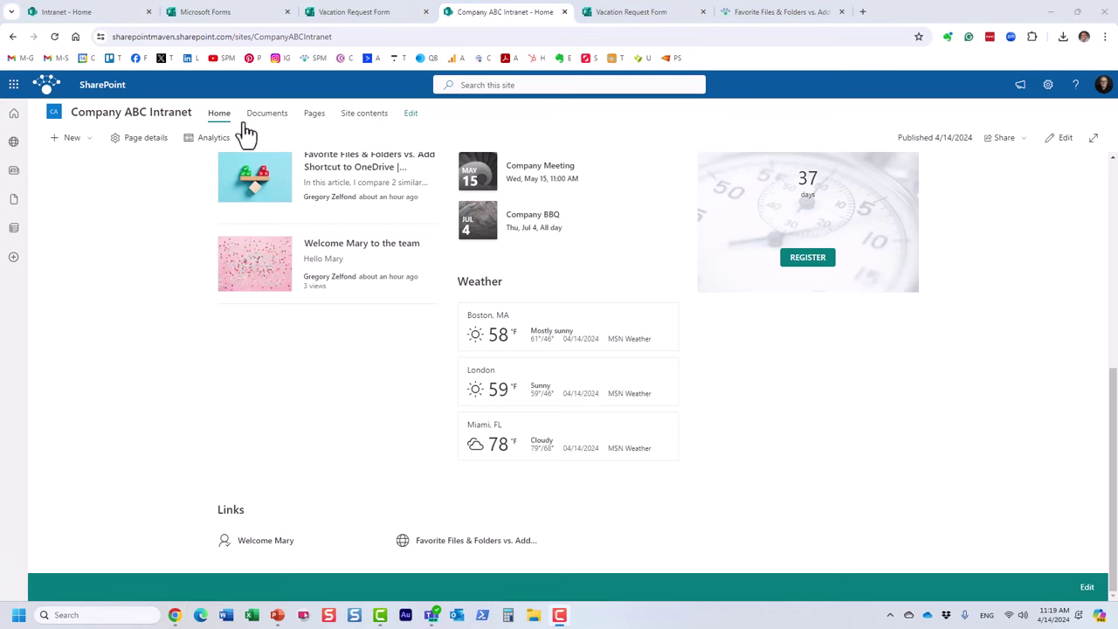
click(87, 18)
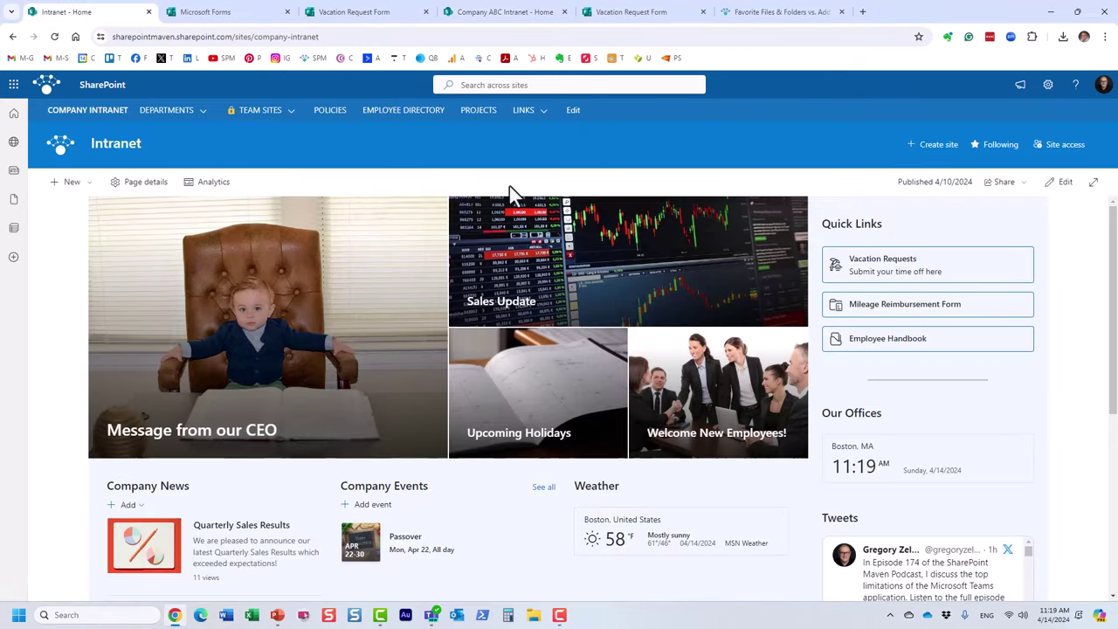
scroll(471, 227, down, 2)
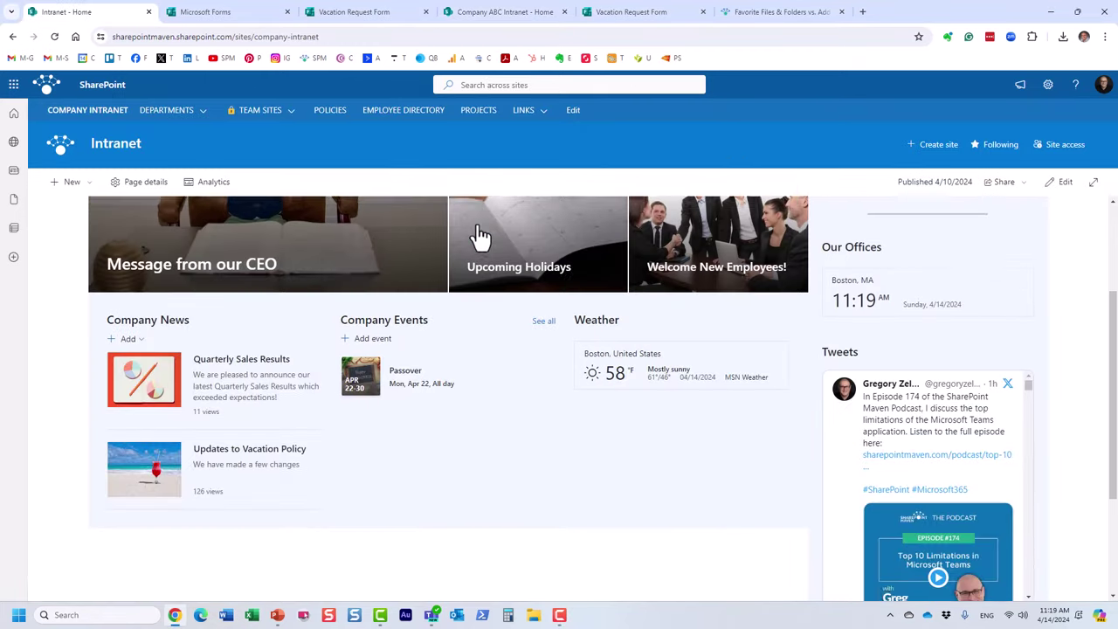
scroll(499, 377, up, 2)
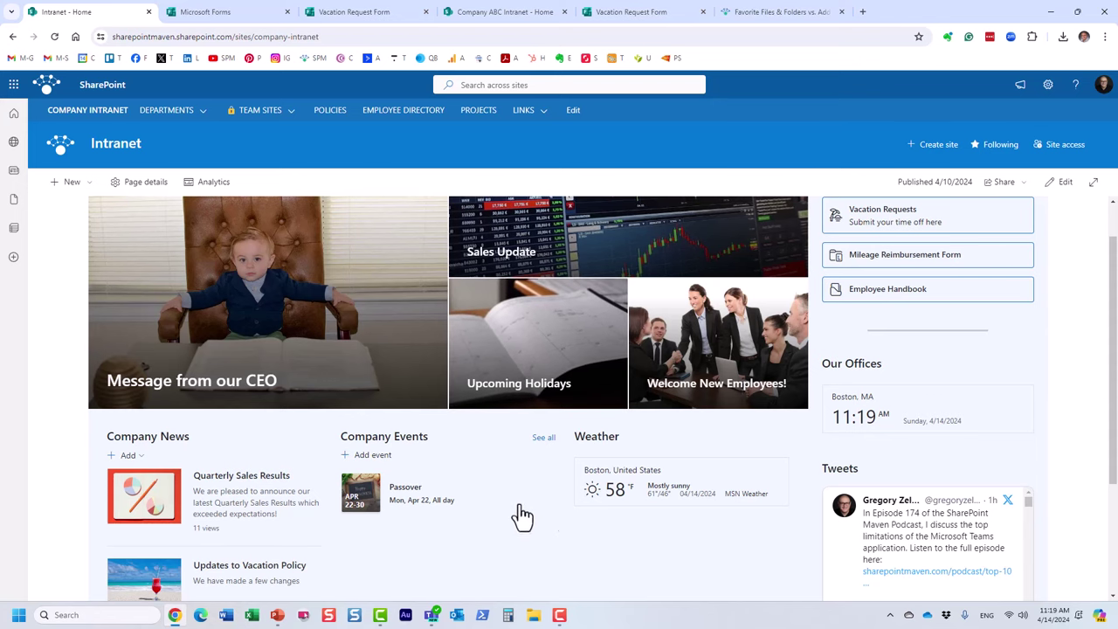
click(499, 12)
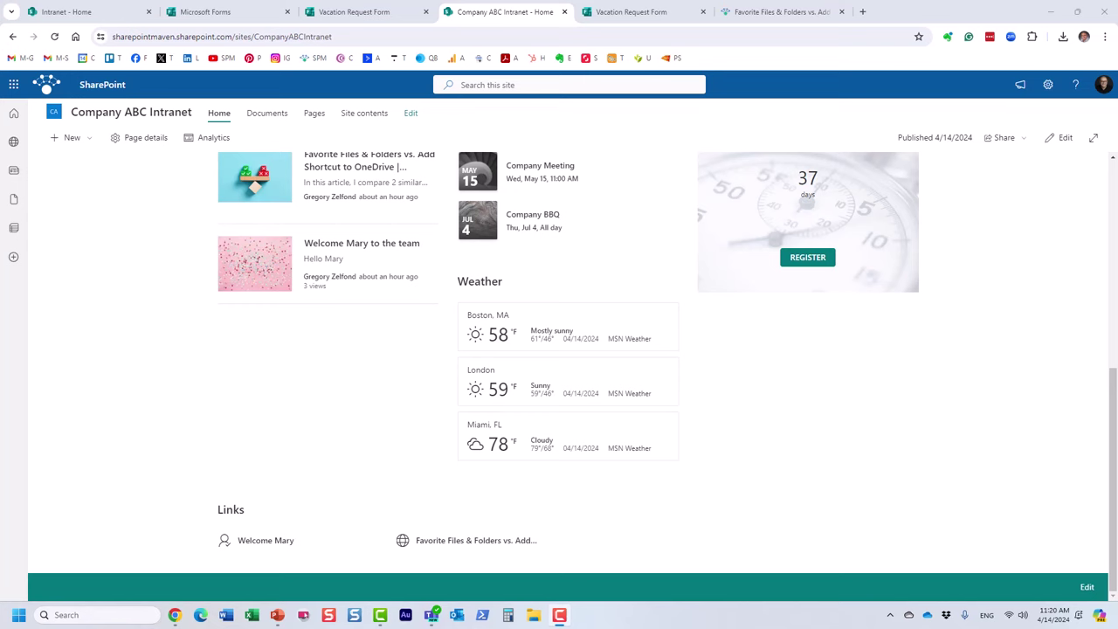
Step: Insert a World clock web part titled 'Our Locations' below the News section
click(1056, 139)
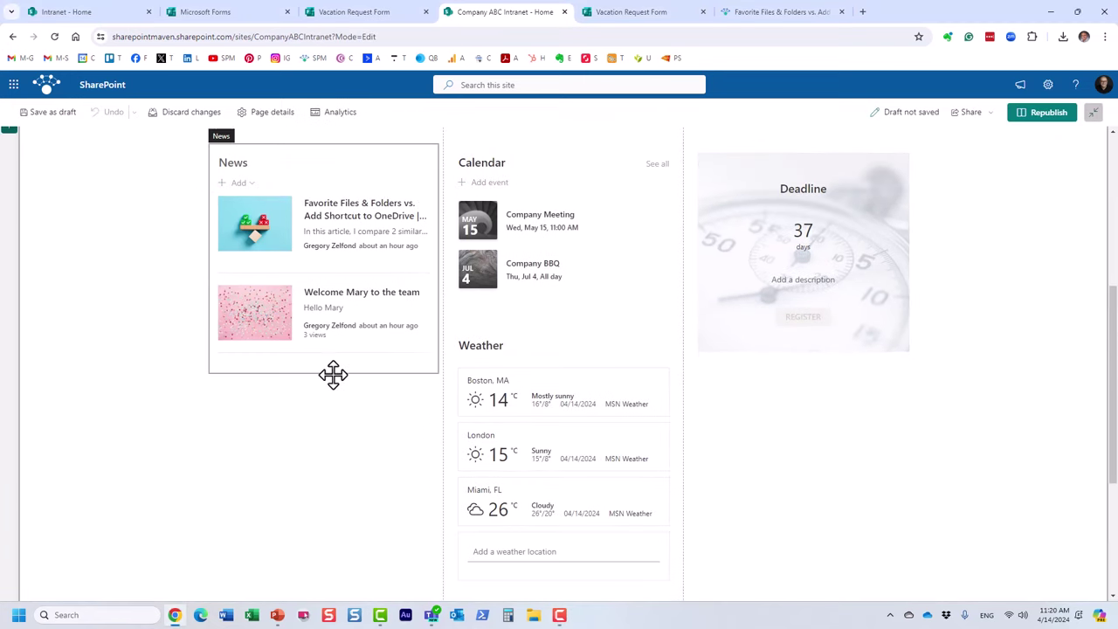
click(324, 385)
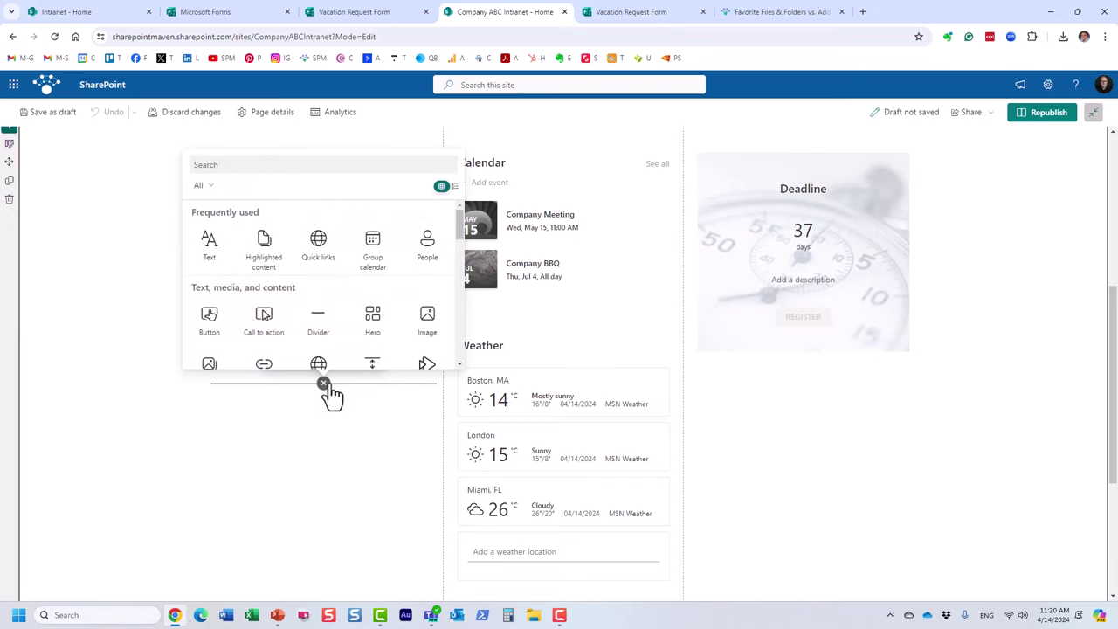
text(wor)
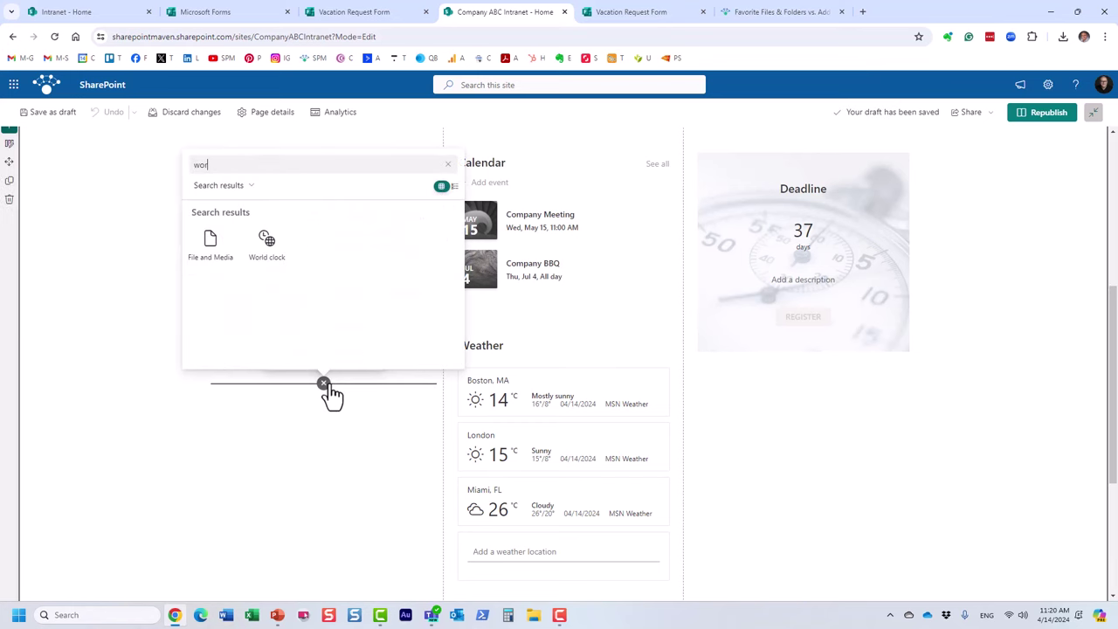
click(275, 249)
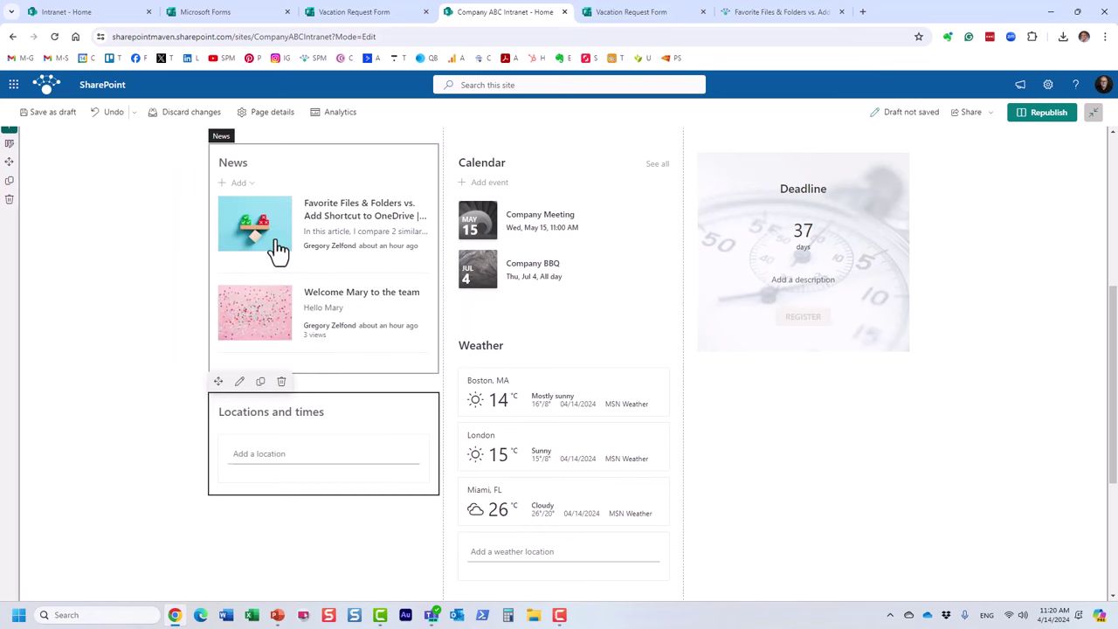
click(293, 411)
text(Our Loca)
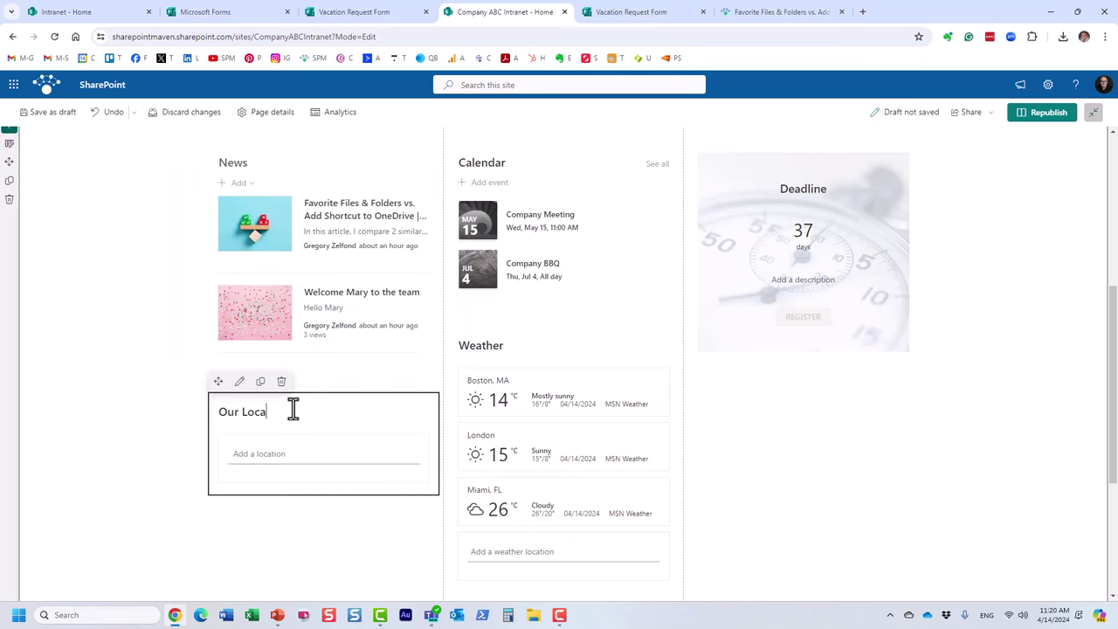
text(tions)
Step: Add Boston, London and San Francisco to the world clock and republish the page
click(281, 452)
text(bosto)
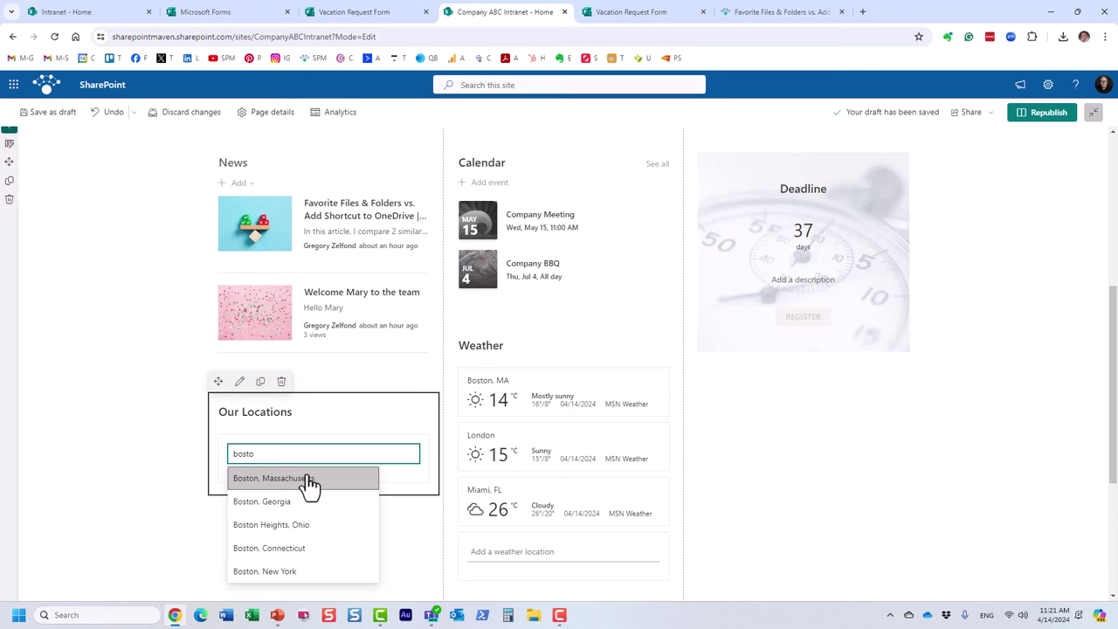
click(307, 479)
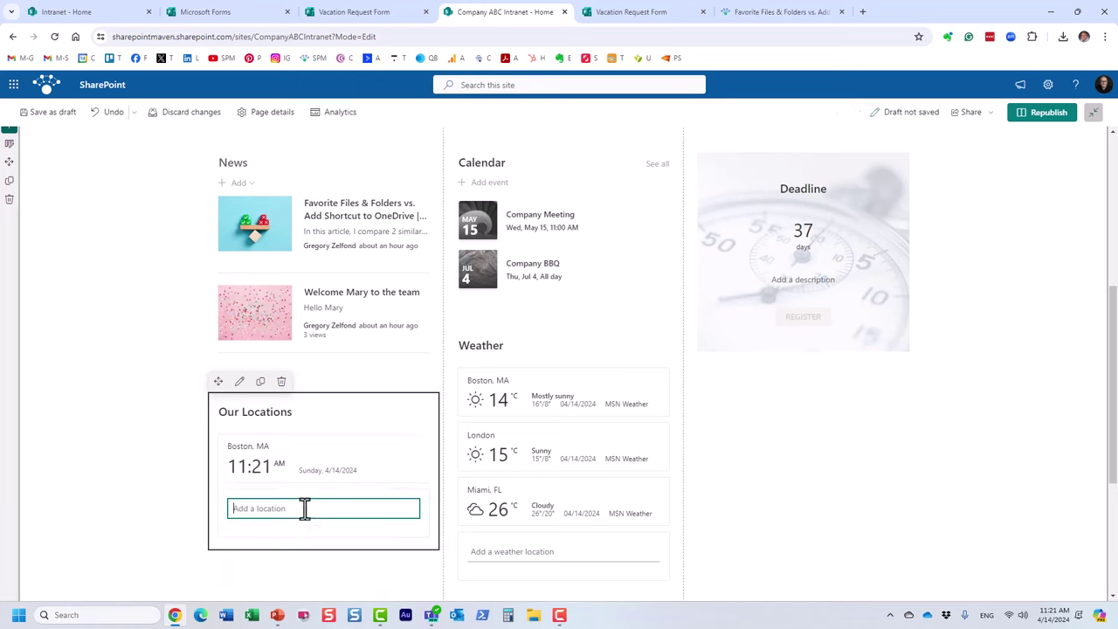
text(London)
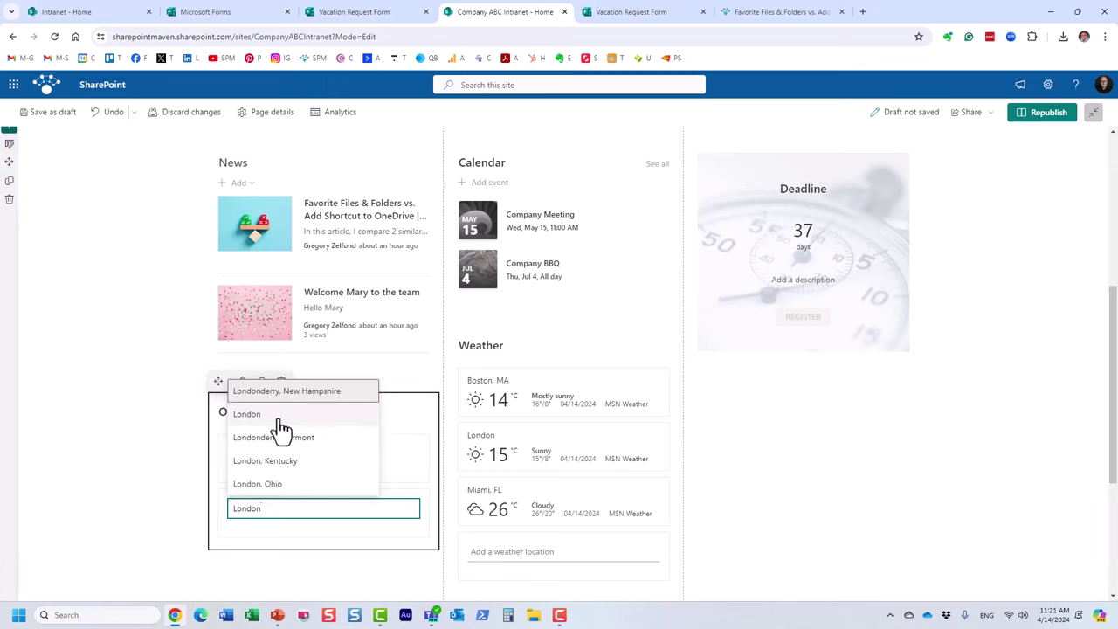
click(284, 416)
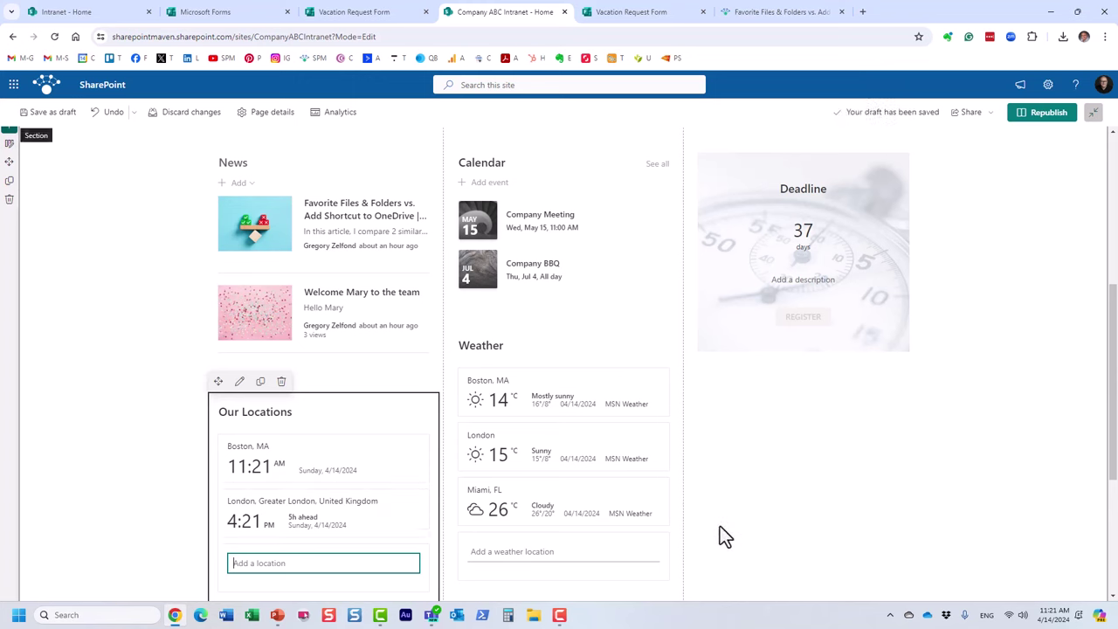
text(San Fra)
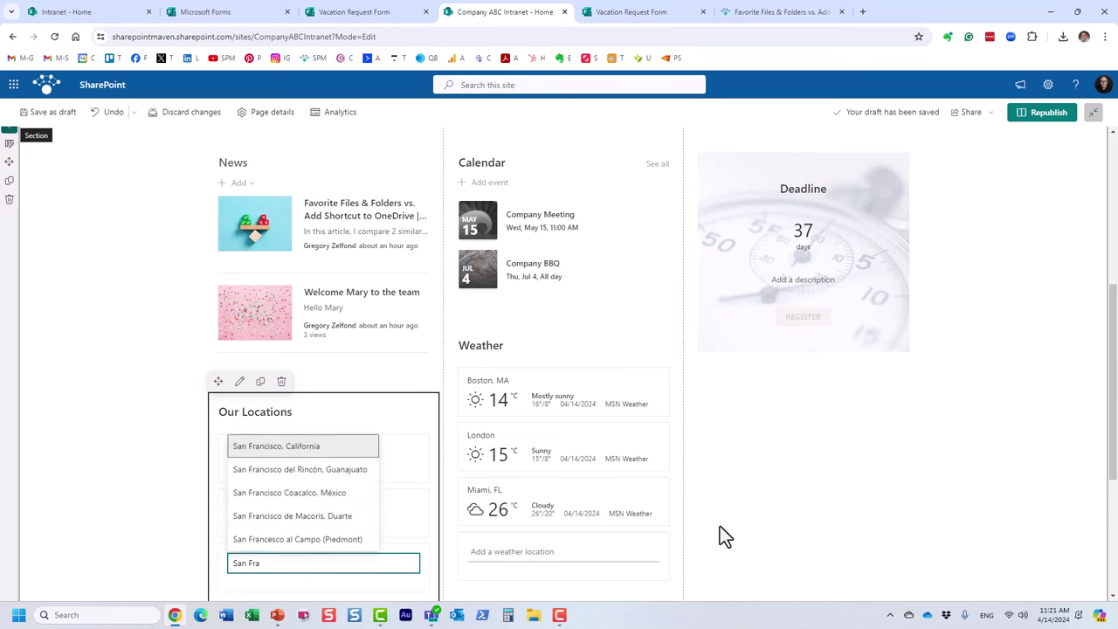
click(320, 446)
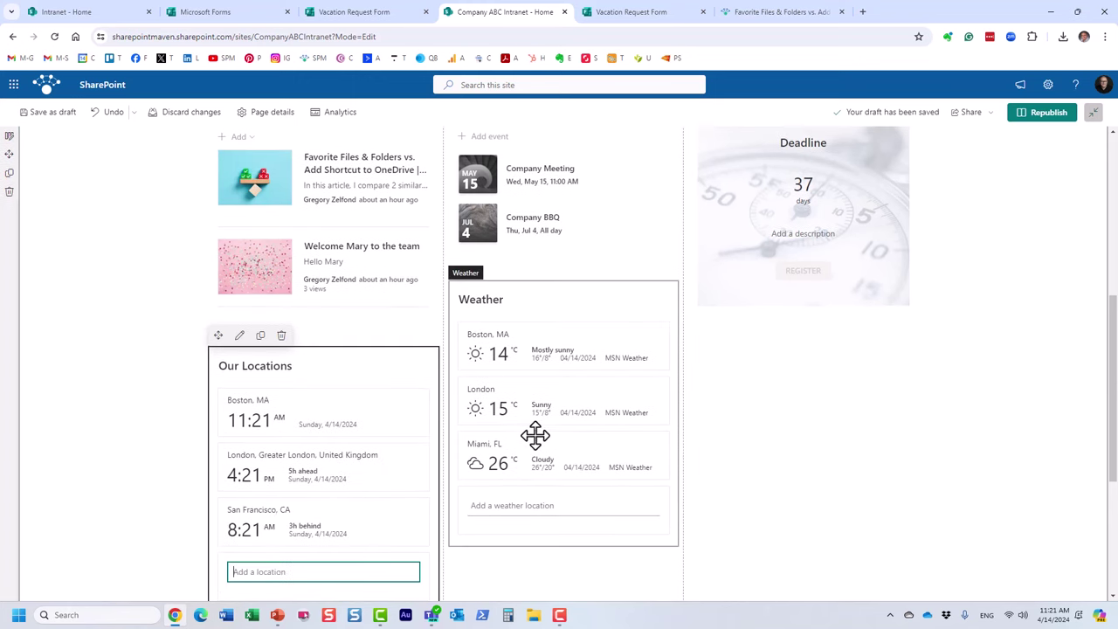
click(1047, 114)
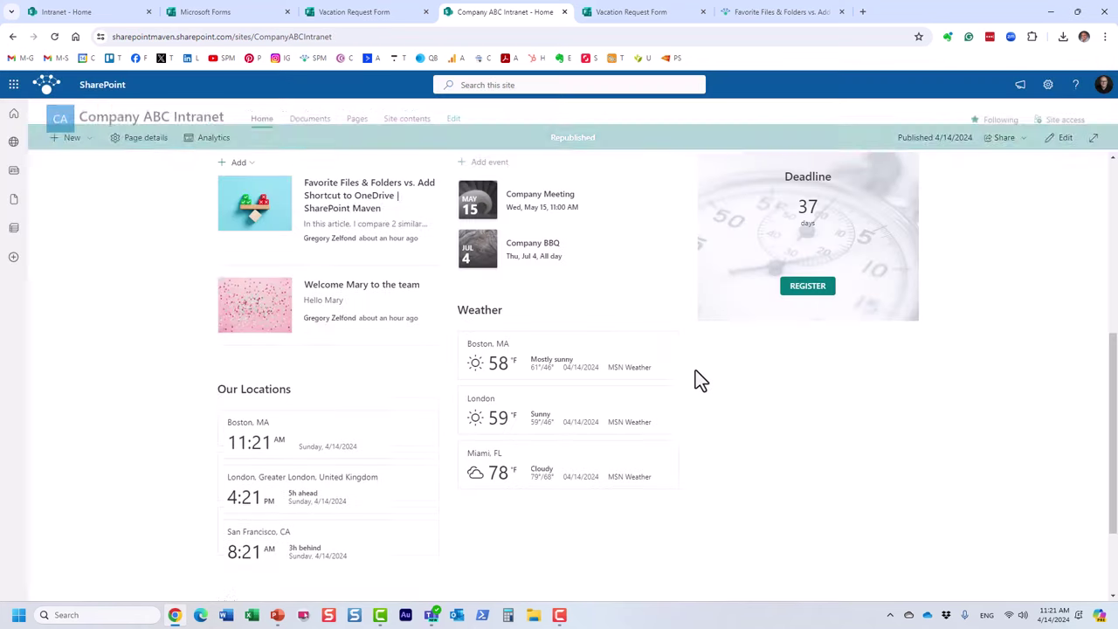
Step: Turn on custom date and time format for Our Locations, keeping day of week, mmm dd, yyyy and AM/PM
scroll(550, 428, down, 1)
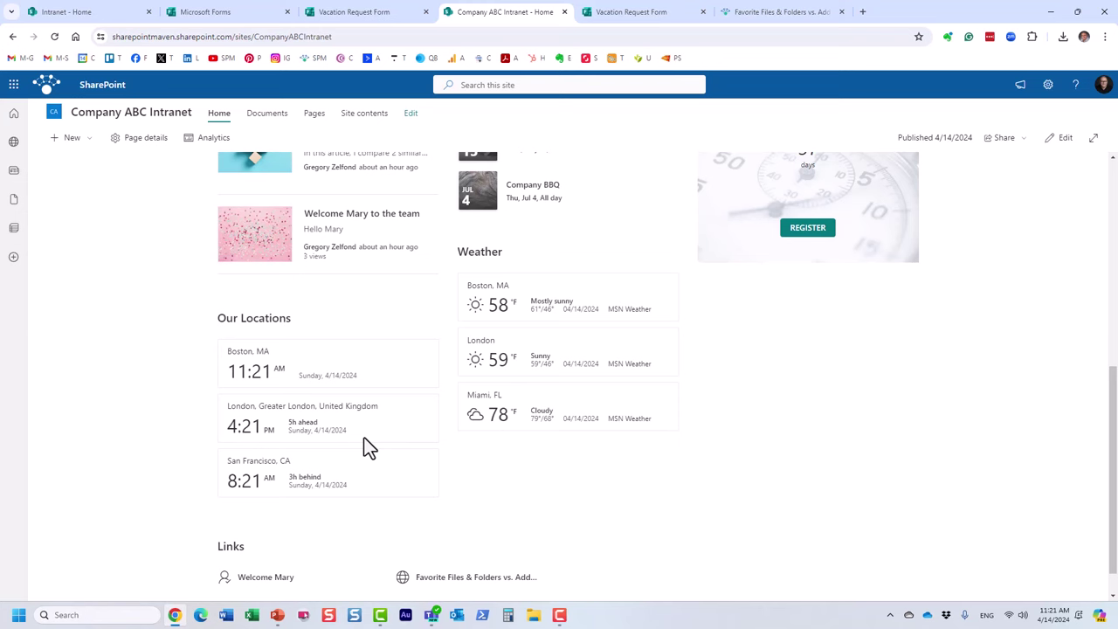
click(1060, 138)
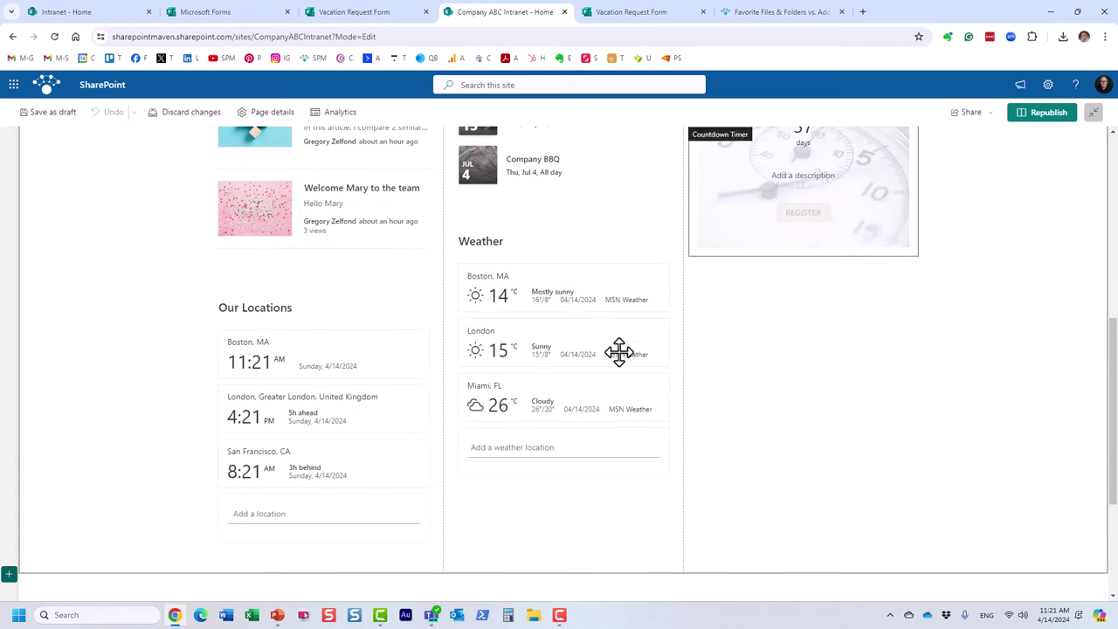
click(262, 314)
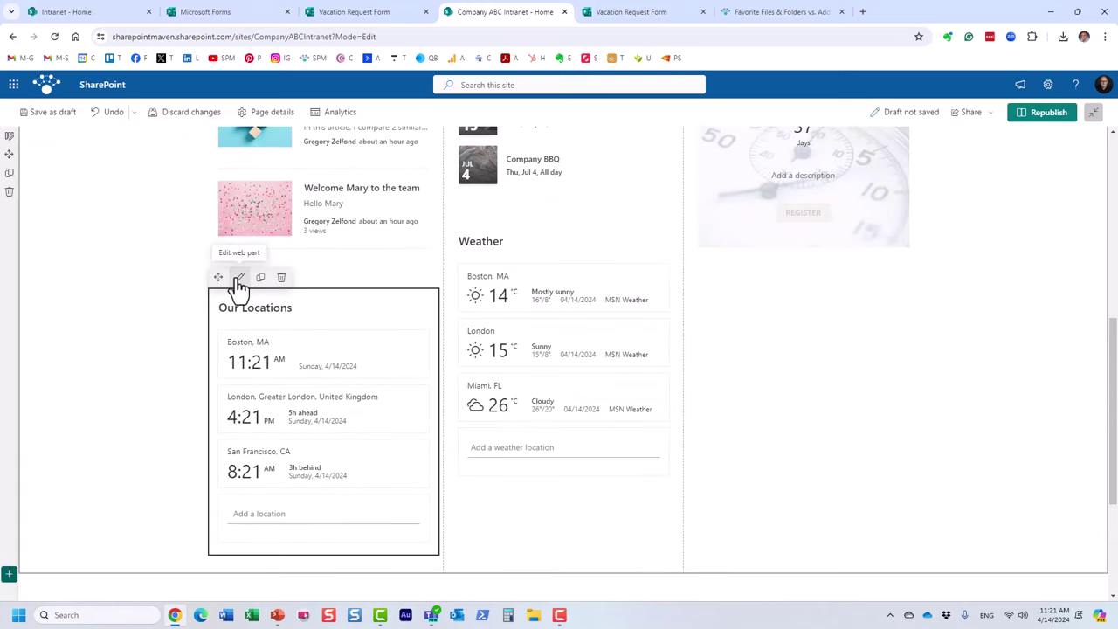
click(238, 278)
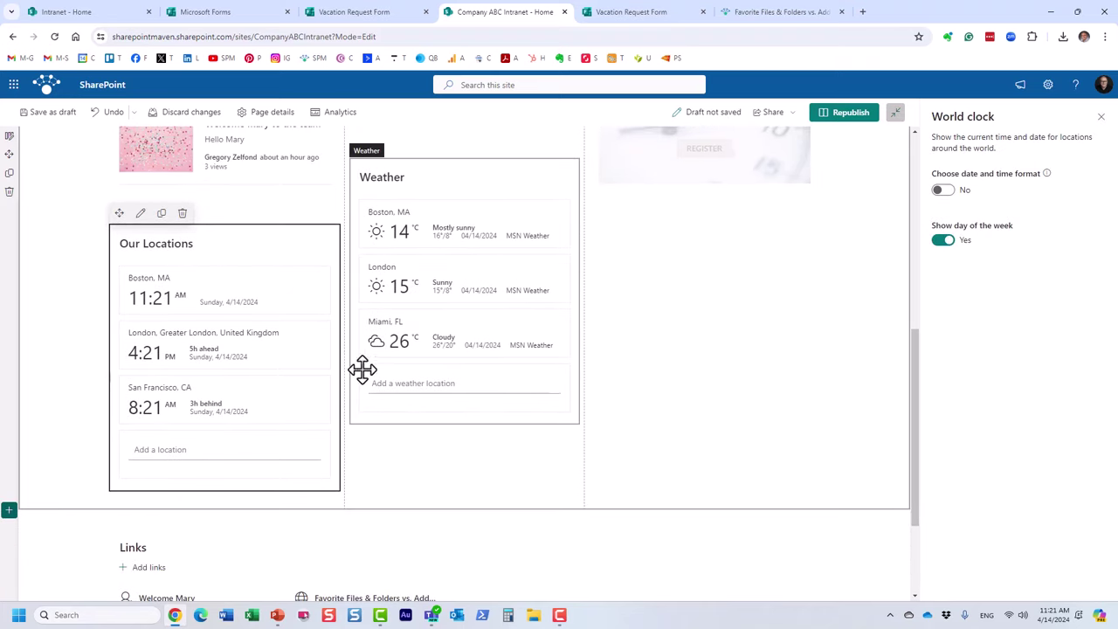
click(944, 241)
click(946, 242)
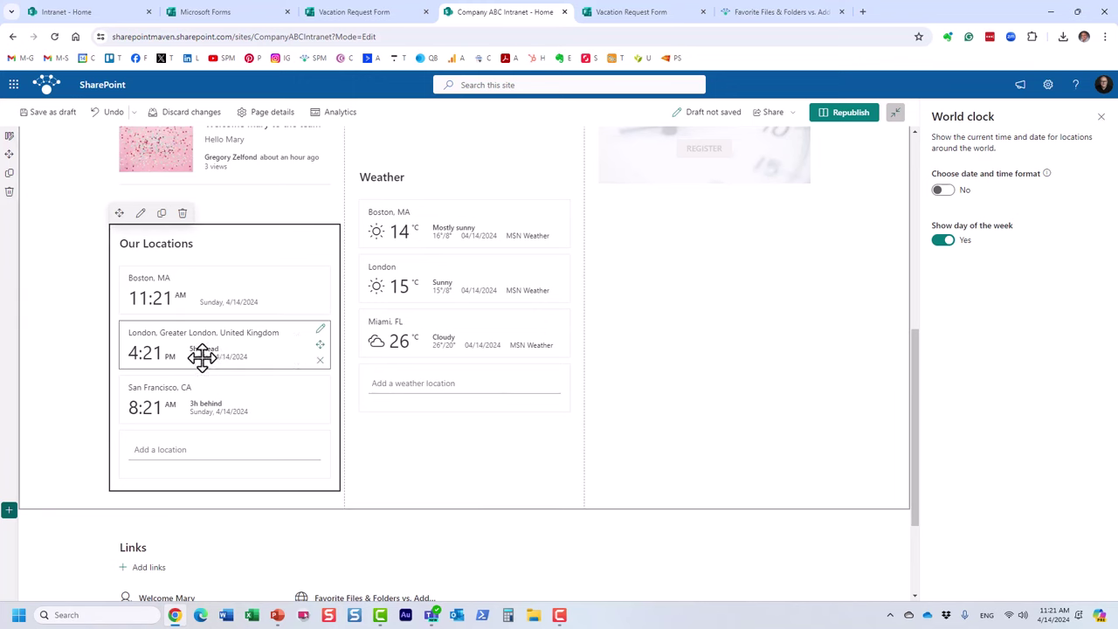
click(942, 241)
click(942, 241)
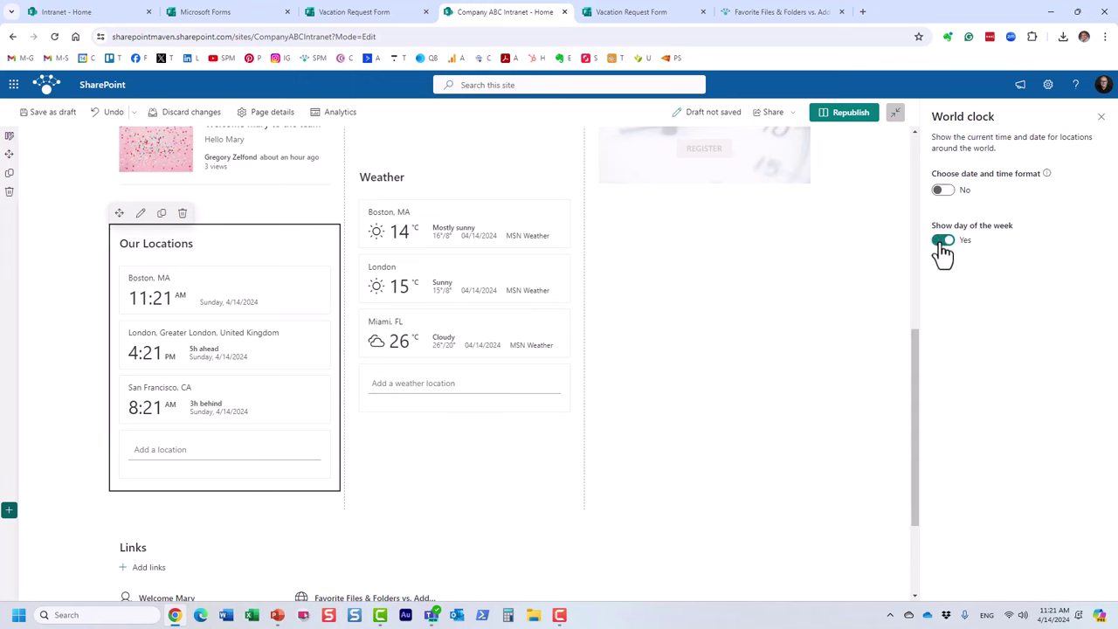
click(940, 195)
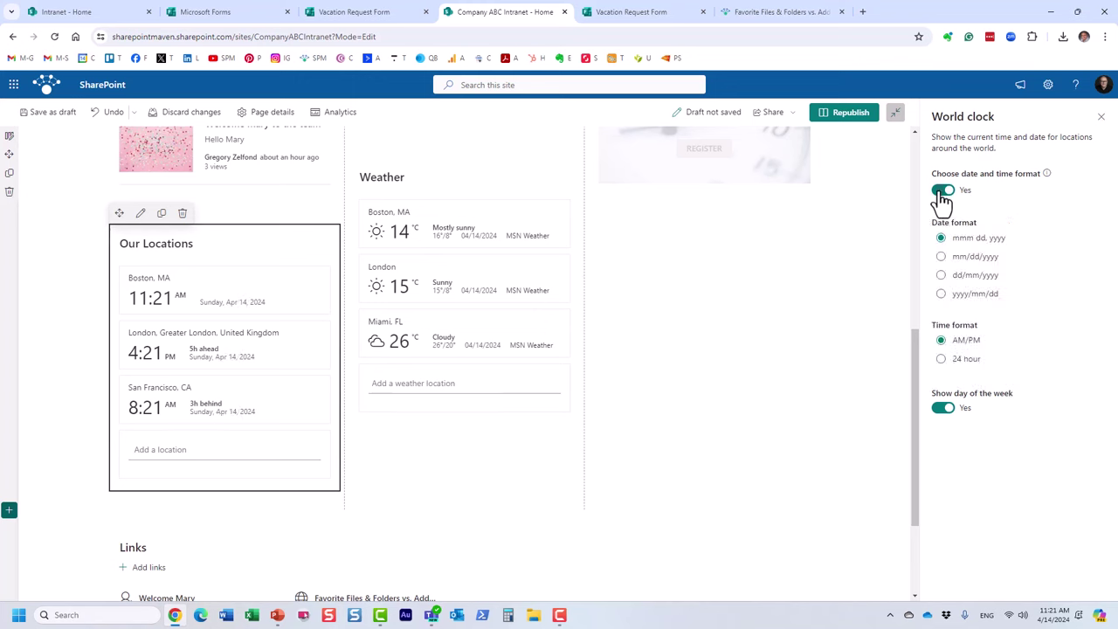
click(943, 360)
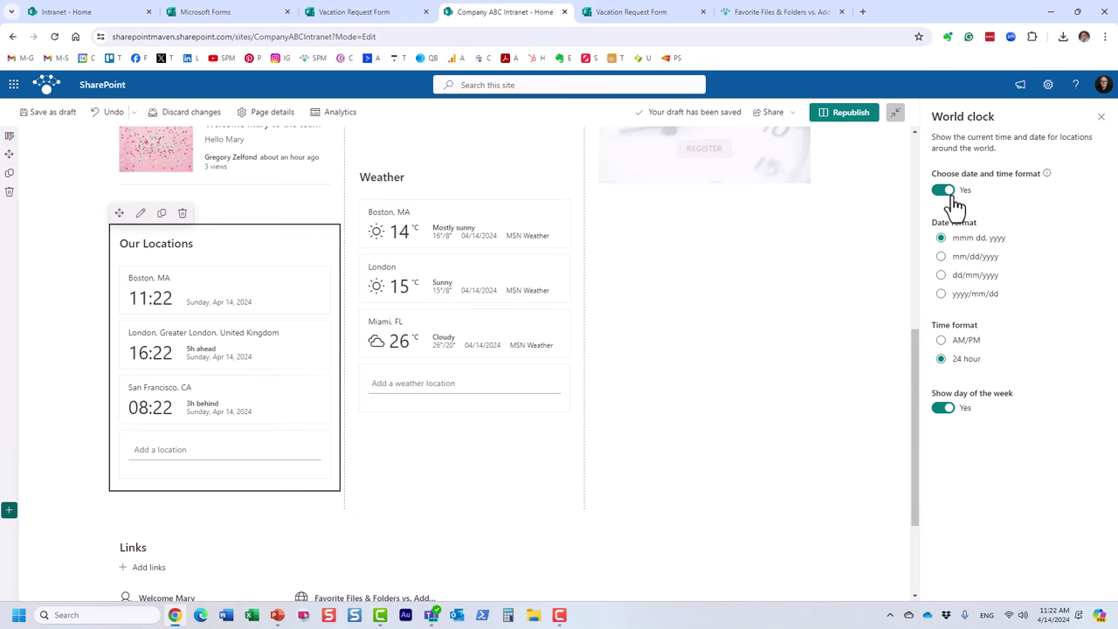
click(941, 342)
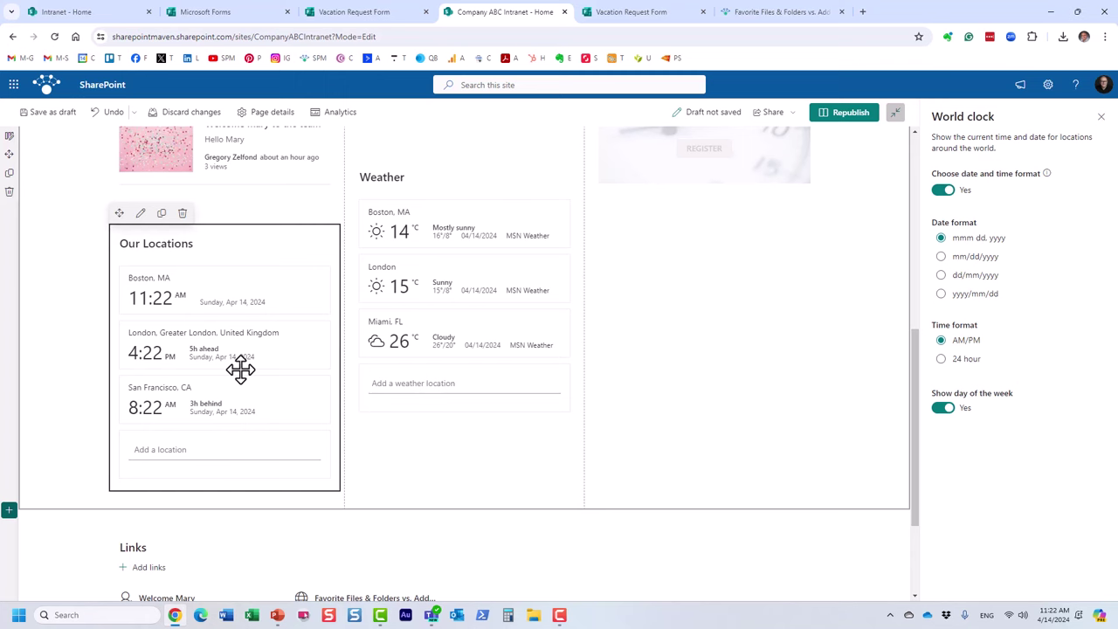
click(1101, 117)
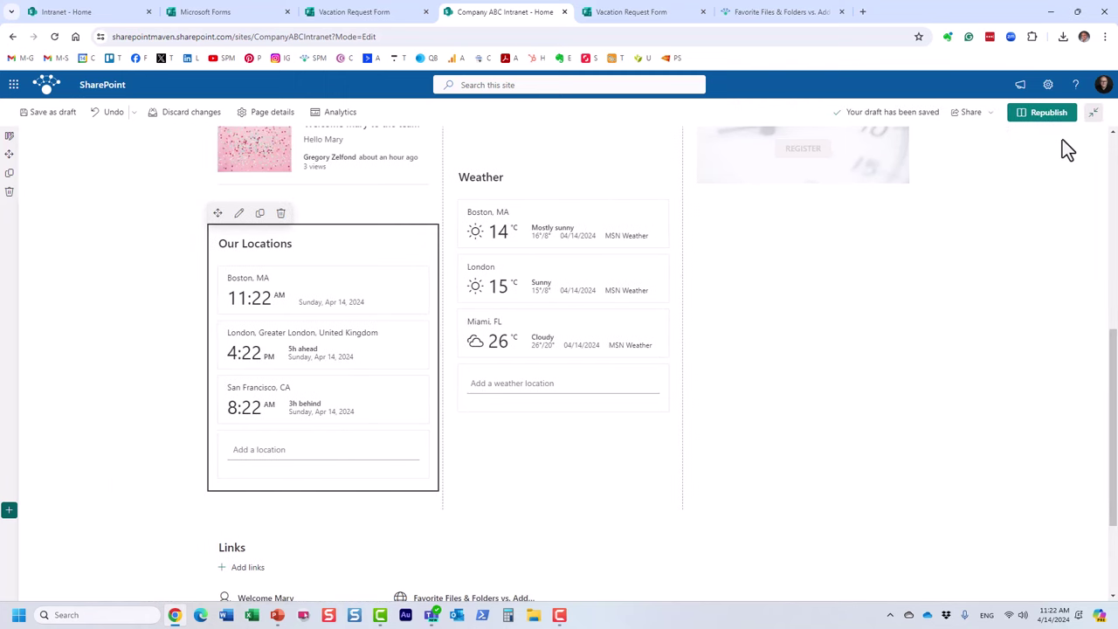
Step: Republish the home page so the Our Locations clocks show AM/PM times with dates
click(1048, 125)
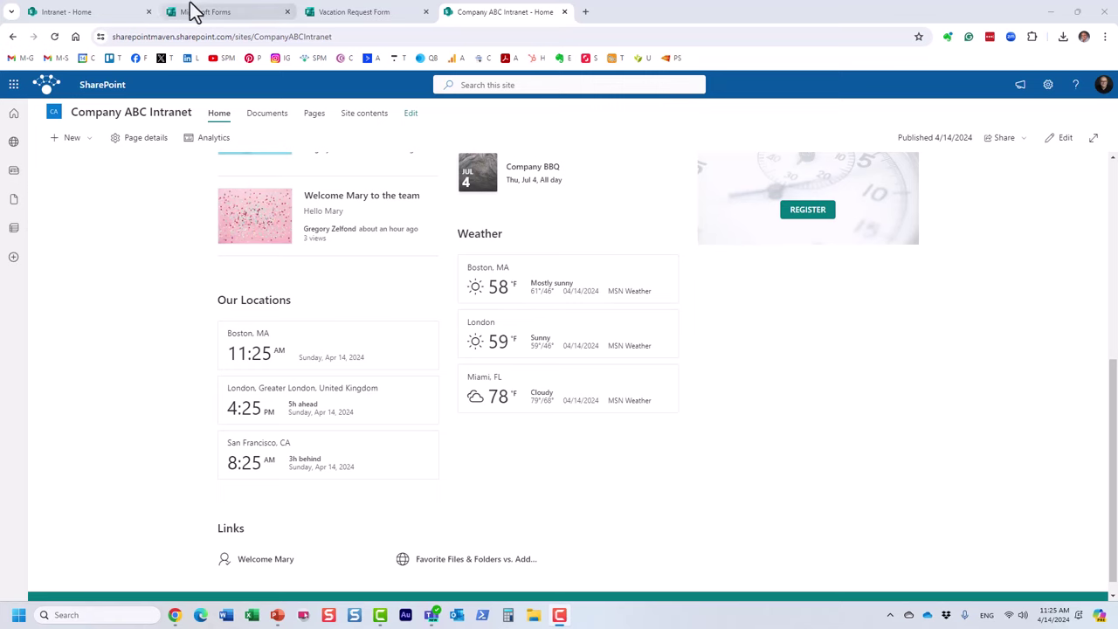
click(85, 13)
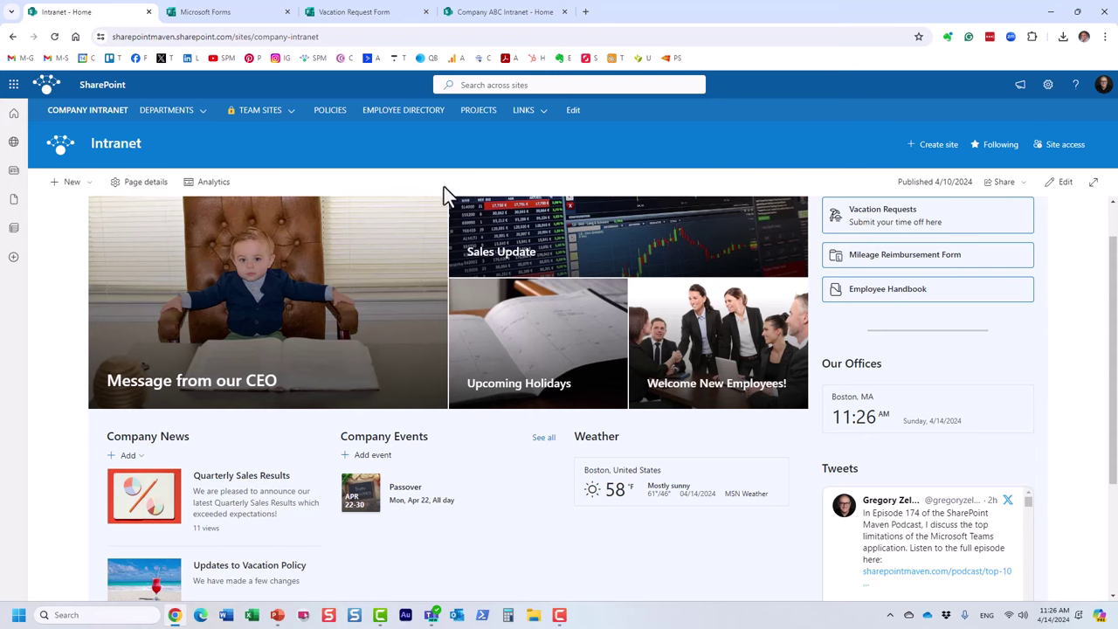
click(490, 12)
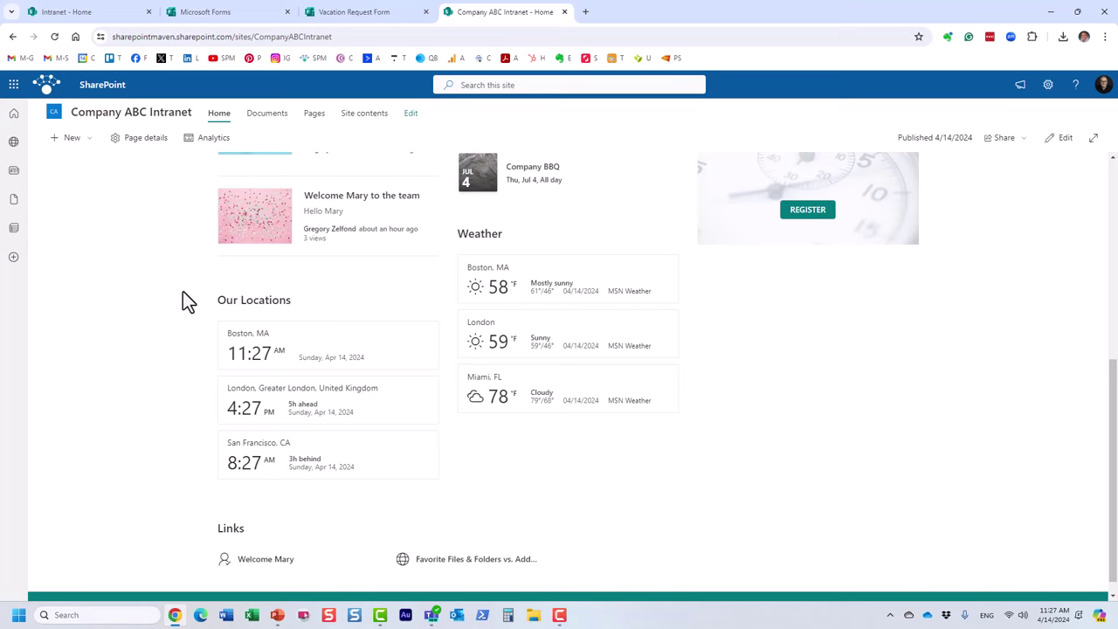
Step: Look over the Documents library's three MP4 videos, then return to the Company ABC Intranet home page
click(259, 118)
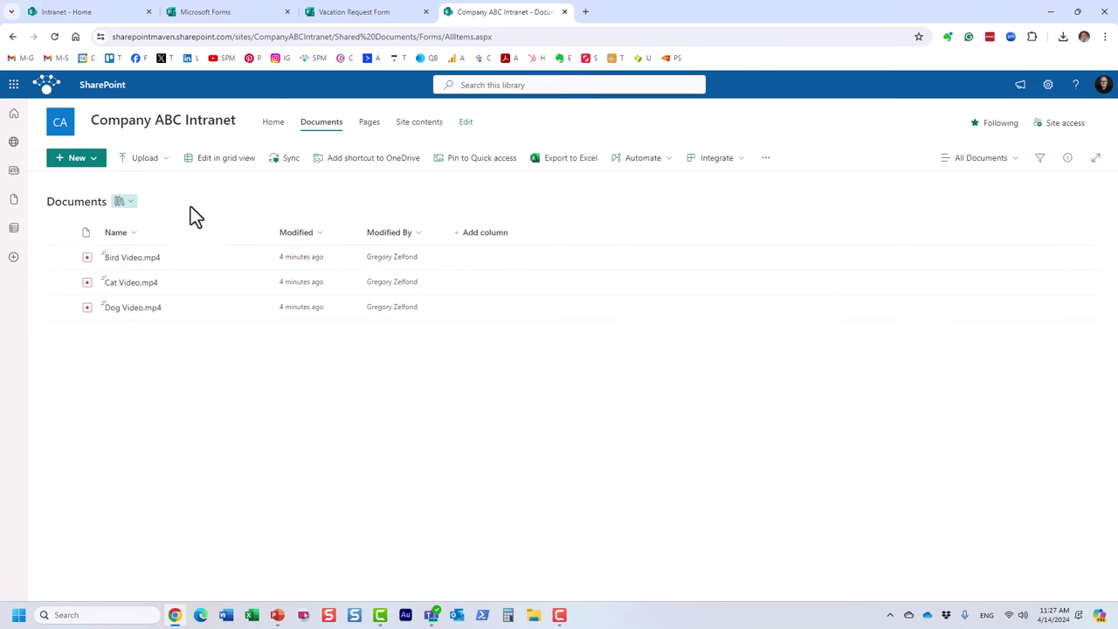
click(166, 161)
click(284, 194)
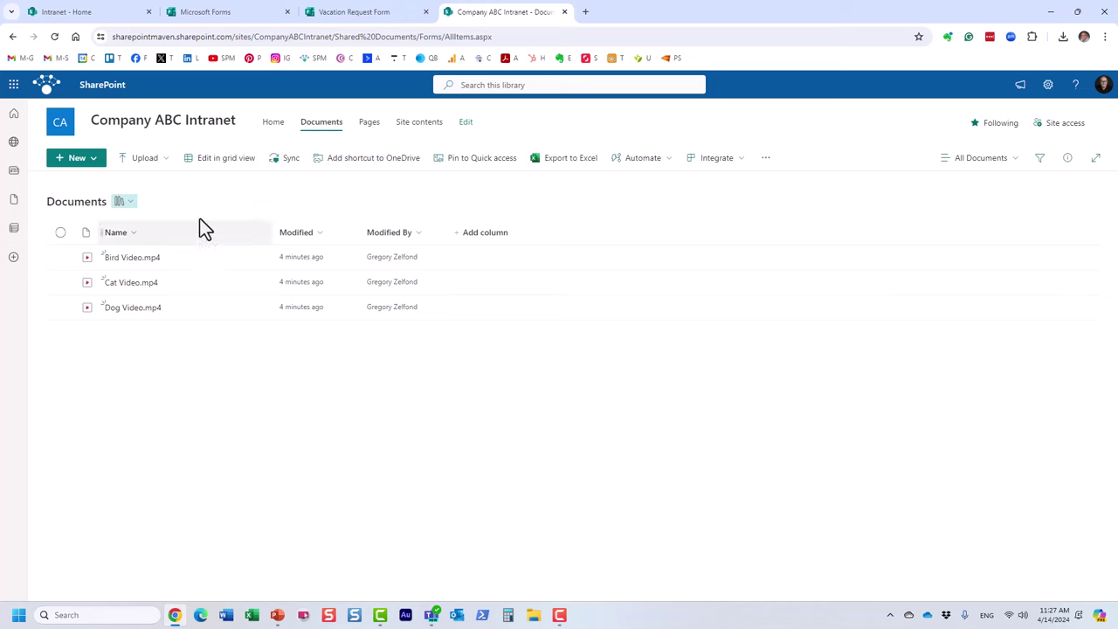
click(149, 124)
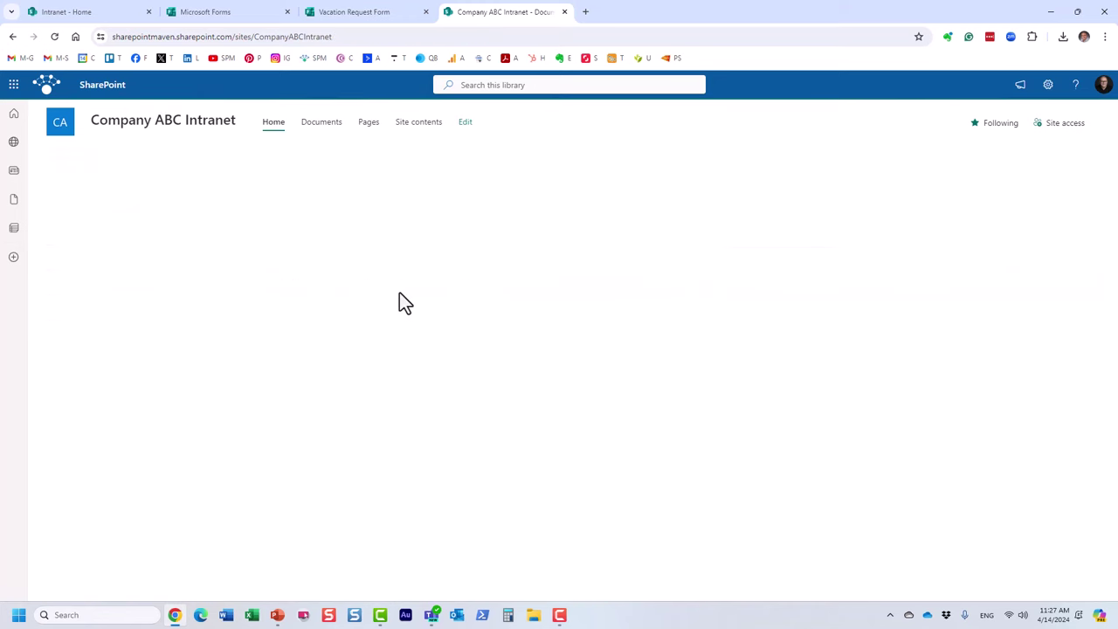
Step: Edit the home page and move the Weather web part under the countdown in column three
scroll(457, 357, down, 5)
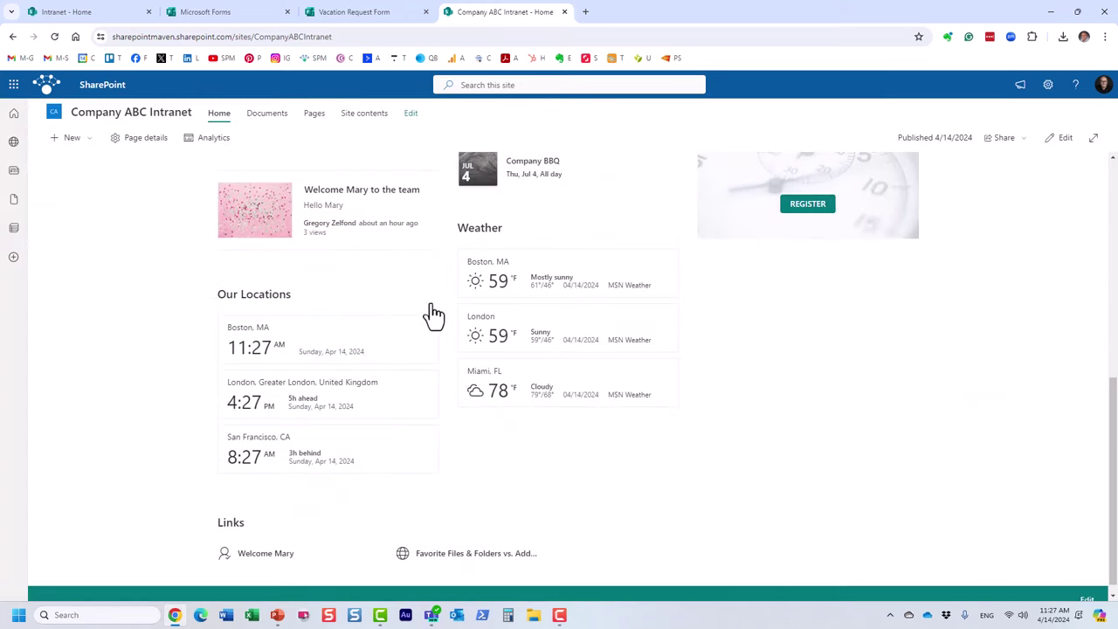
click(1055, 141)
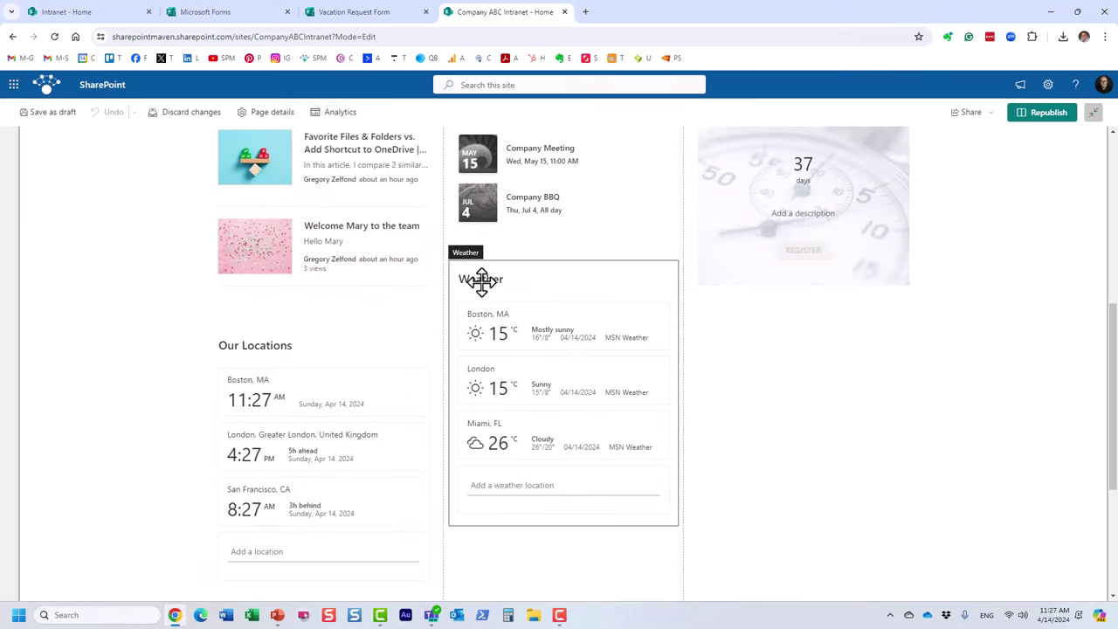
drag(481, 280, 806, 304)
Step: Add a trial YouTube web part below the Calendar in column two, then delete it
mouse_move(561, 241)
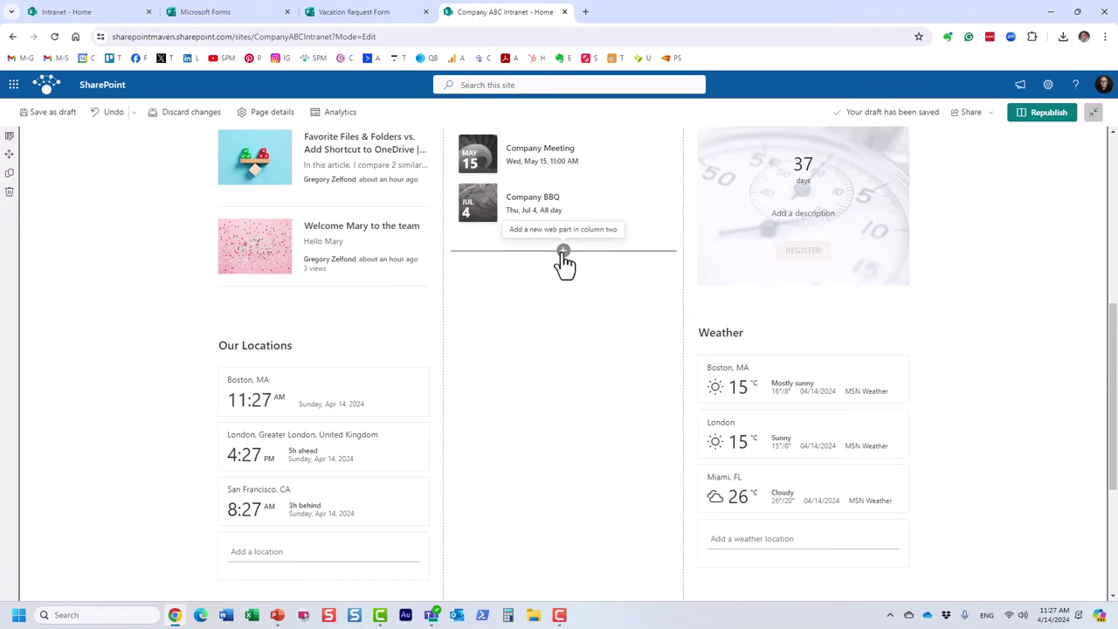
click(563, 251)
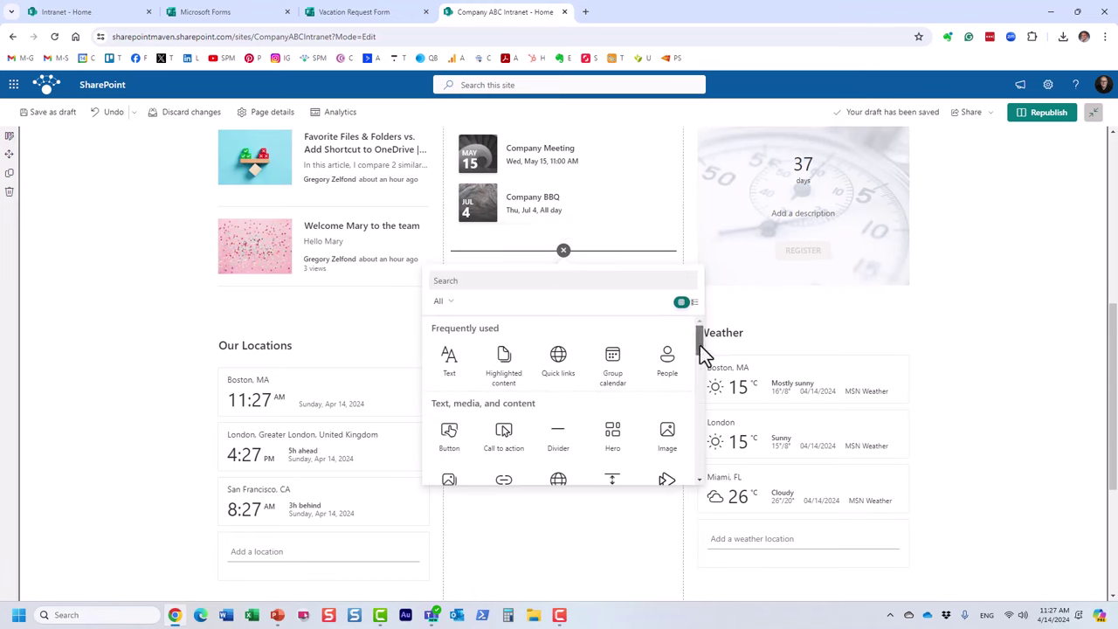
drag(698, 348, 699, 377)
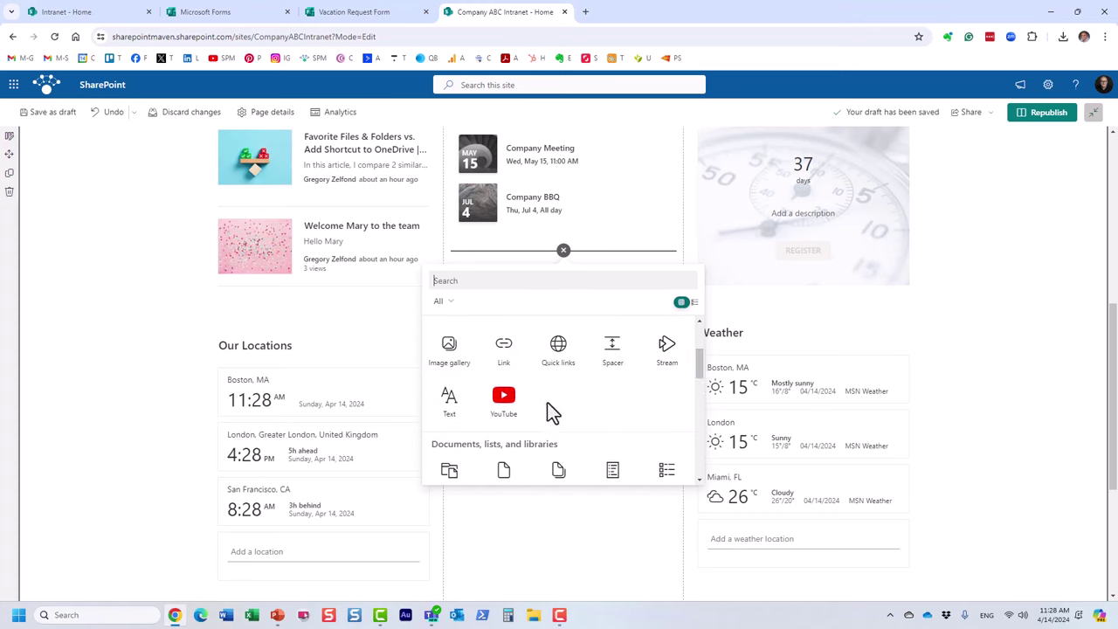
click(502, 404)
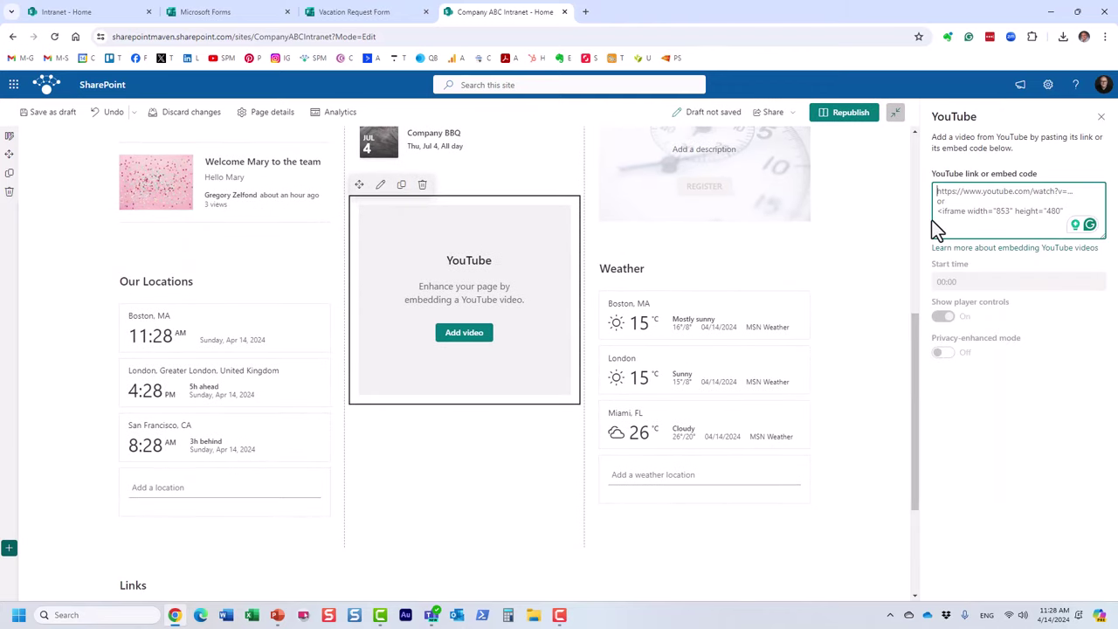
click(422, 184)
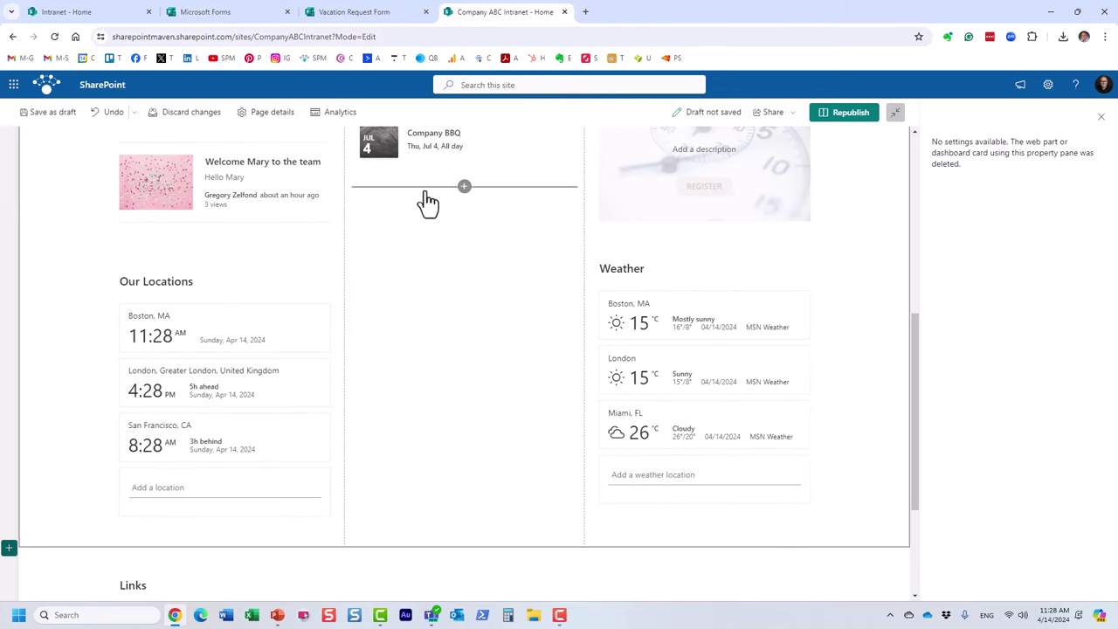
click(1101, 117)
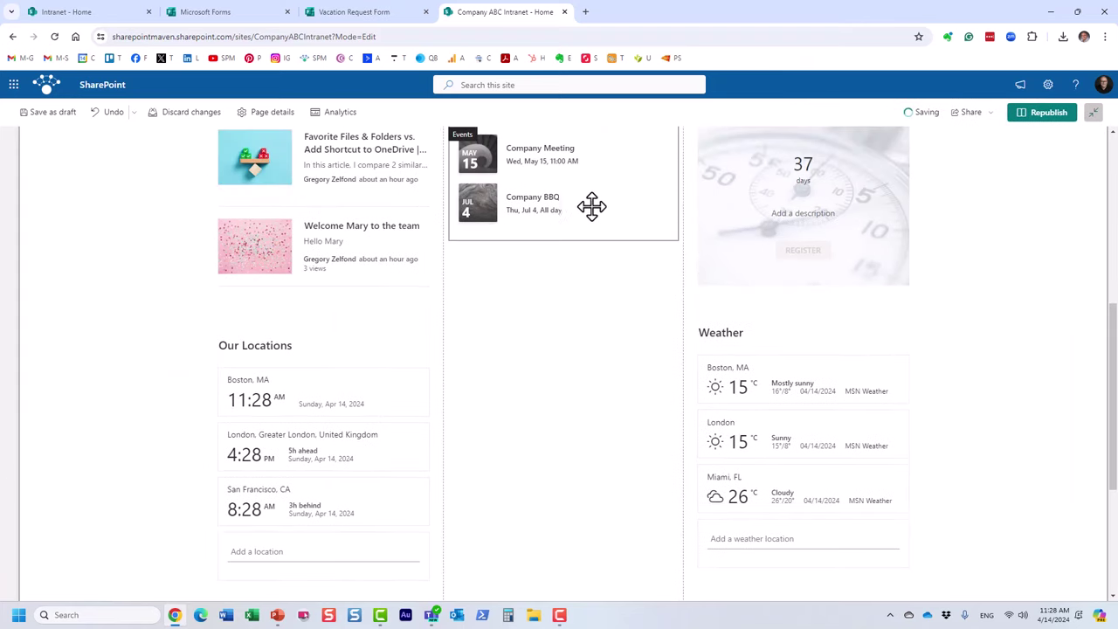
Step: Add a 'Recently created videos' Stream web part under the Calendar and open its Source choices
click(563, 251)
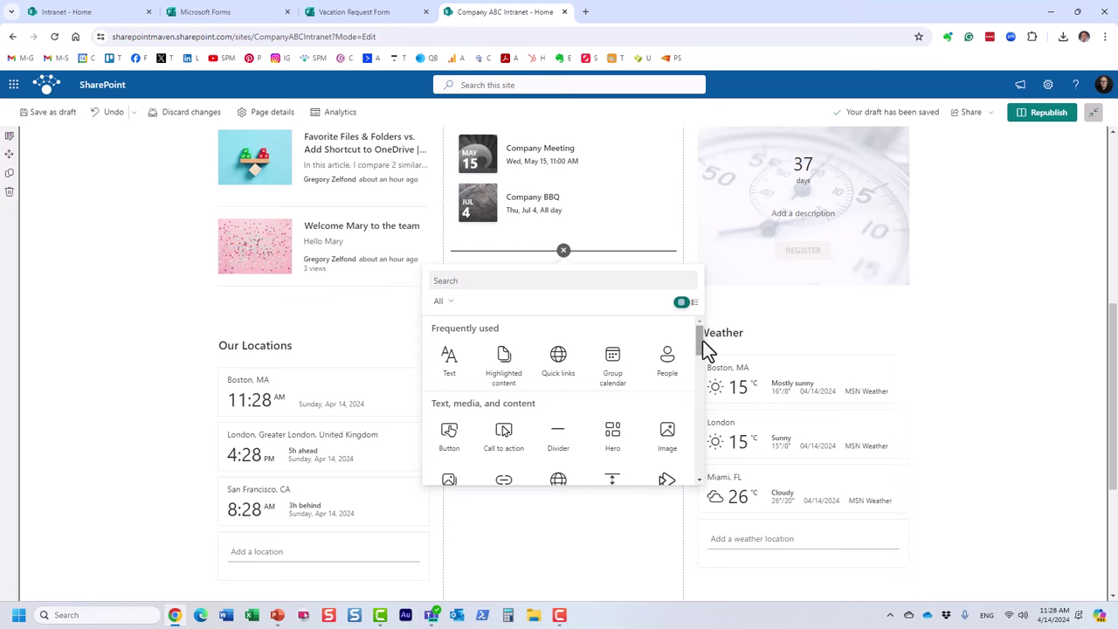
drag(699, 340, 695, 367)
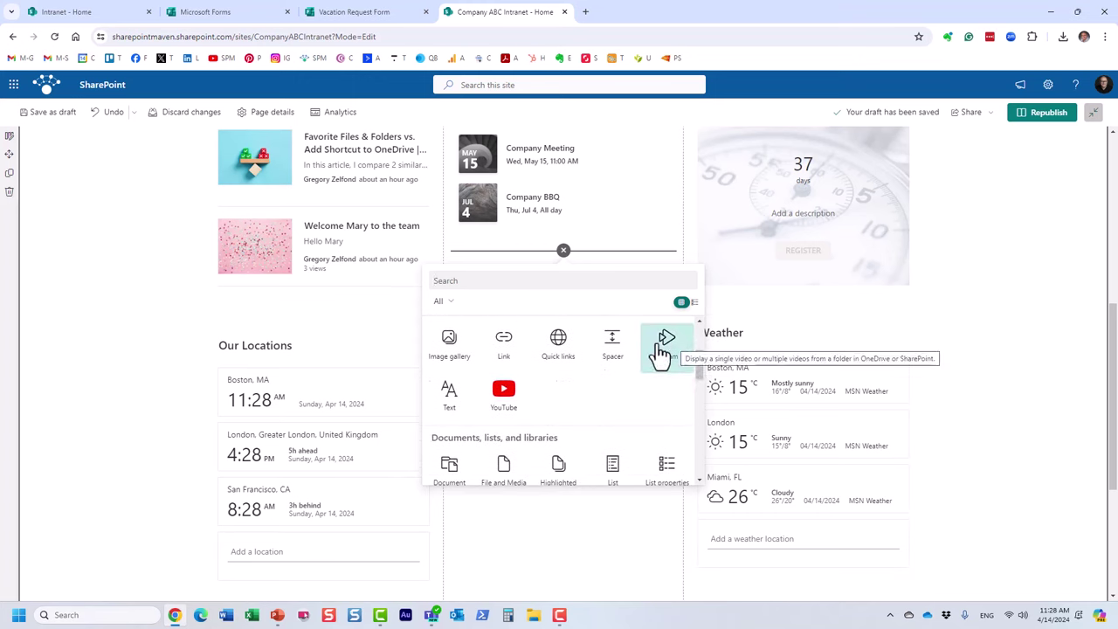
click(661, 353)
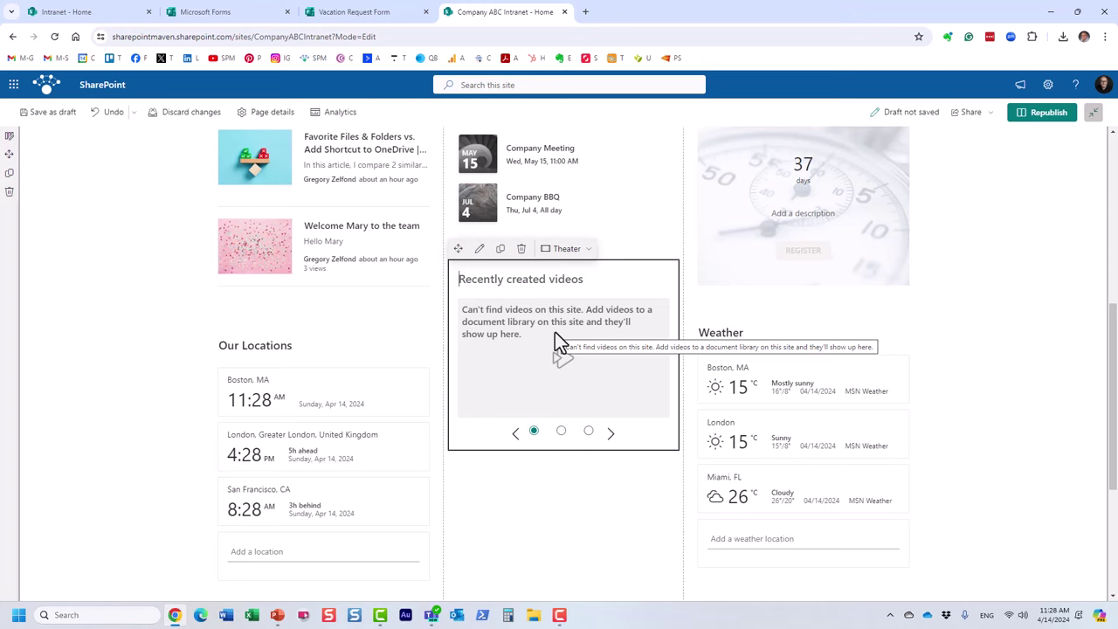
click(480, 250)
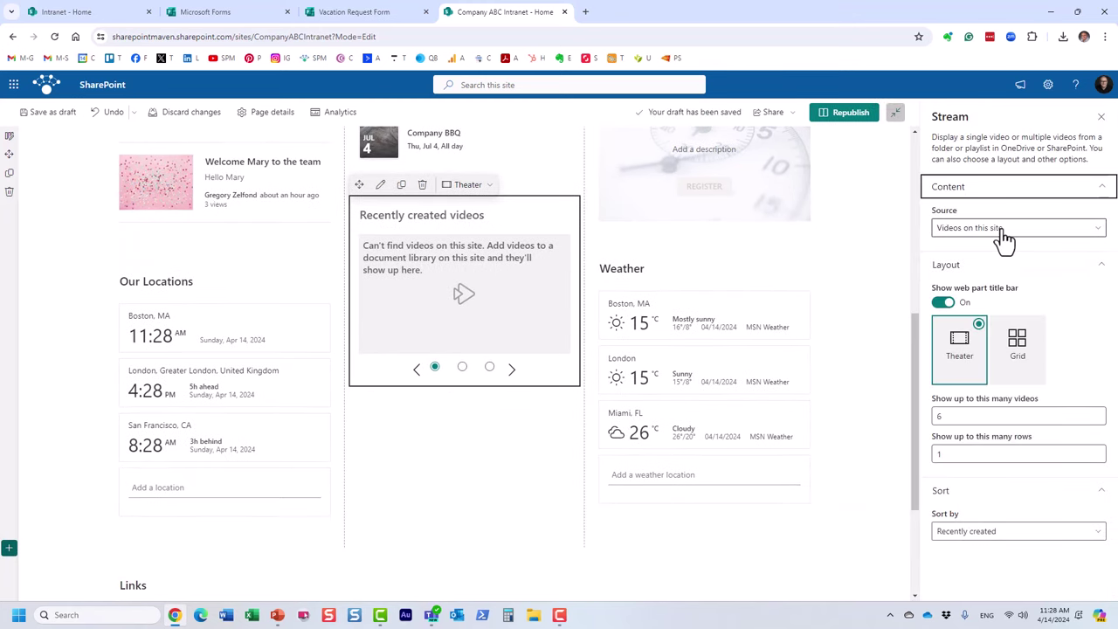
click(1005, 231)
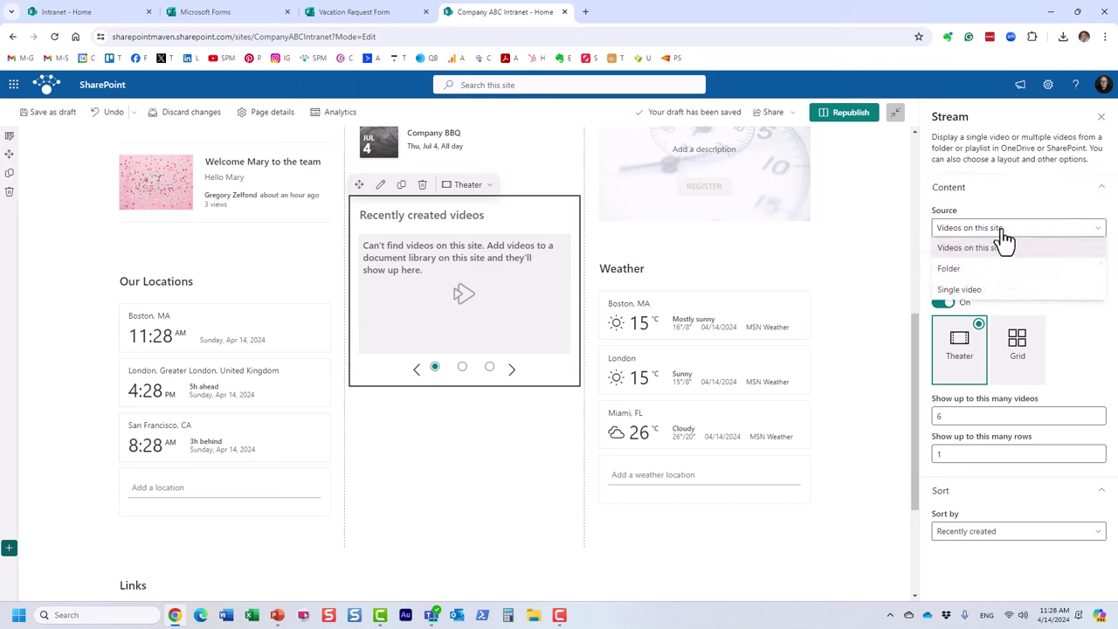
Step: Set the Stream source to Single video and select Cat Video.mp4 from the site's Documents
click(983, 291)
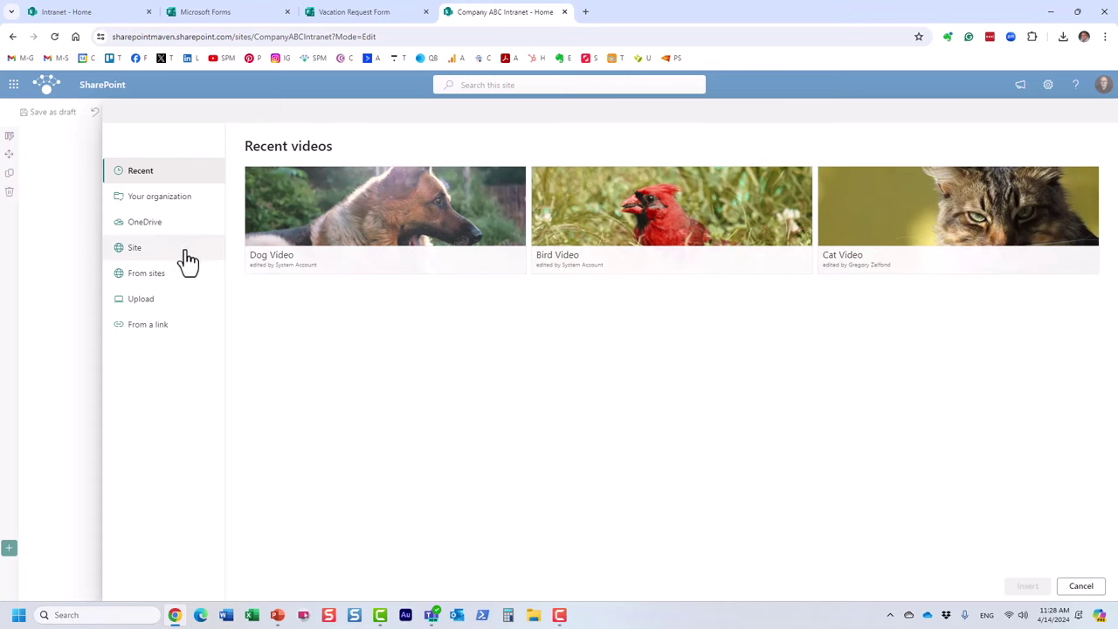
click(140, 253)
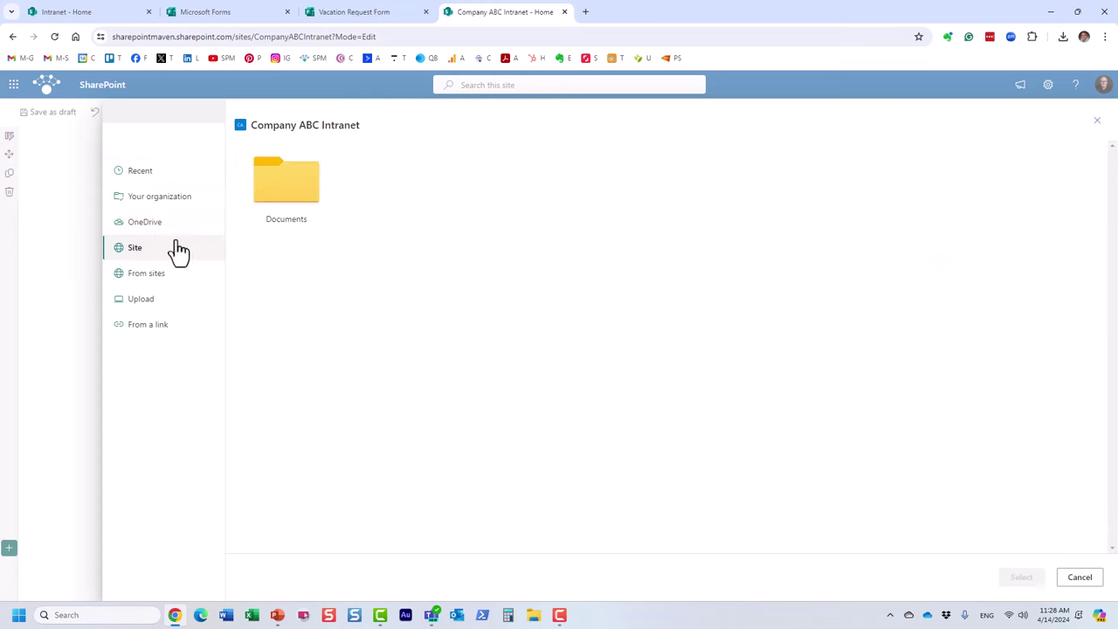
click(300, 187)
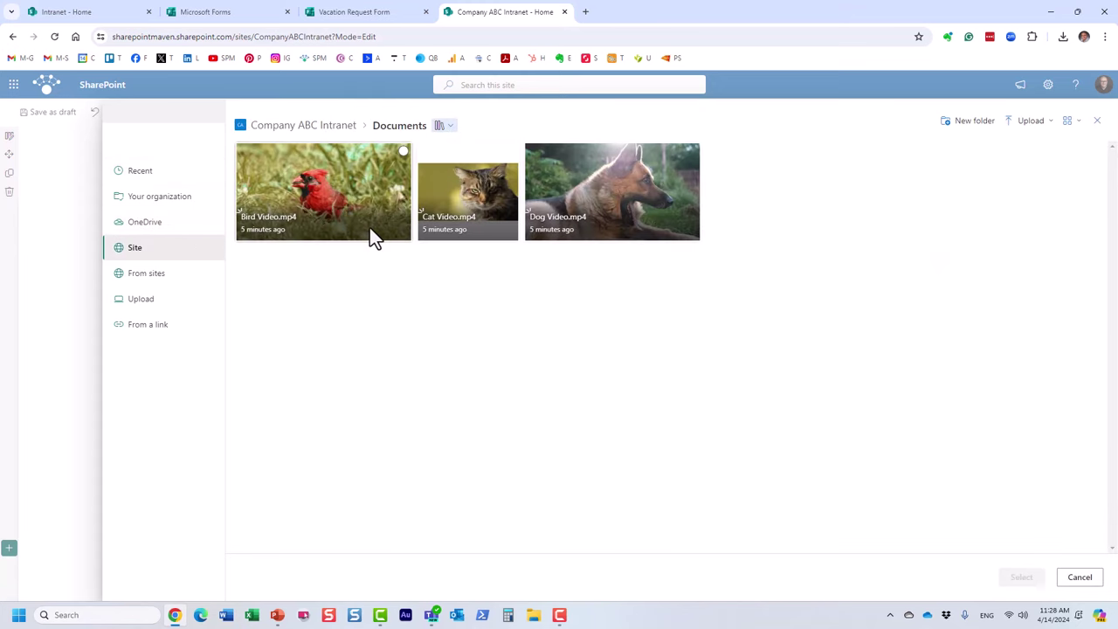
click(510, 152)
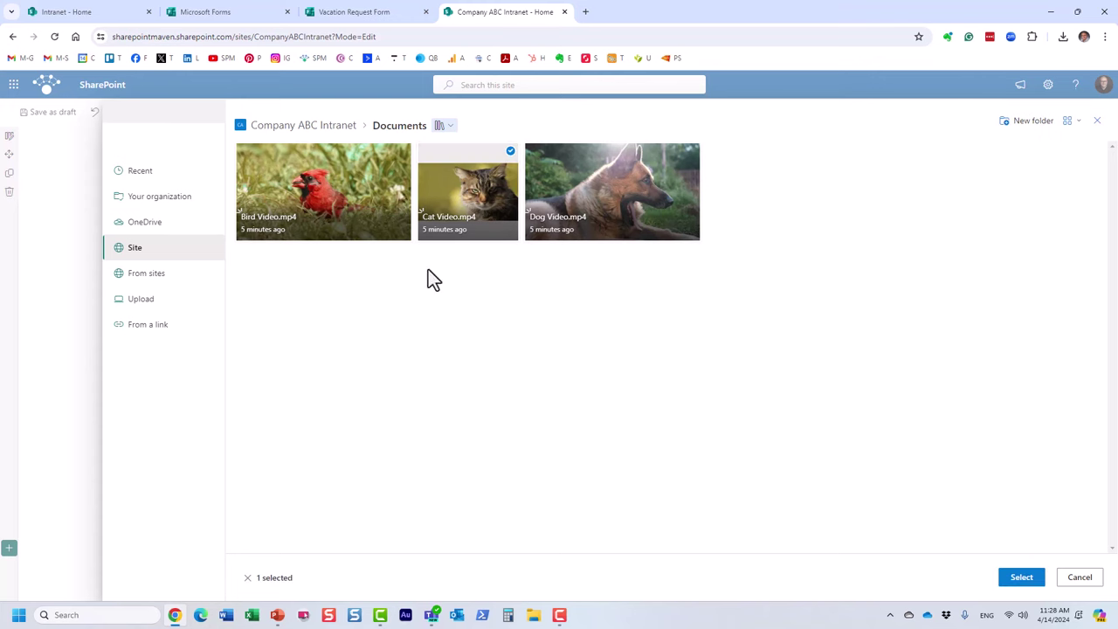
click(1018, 580)
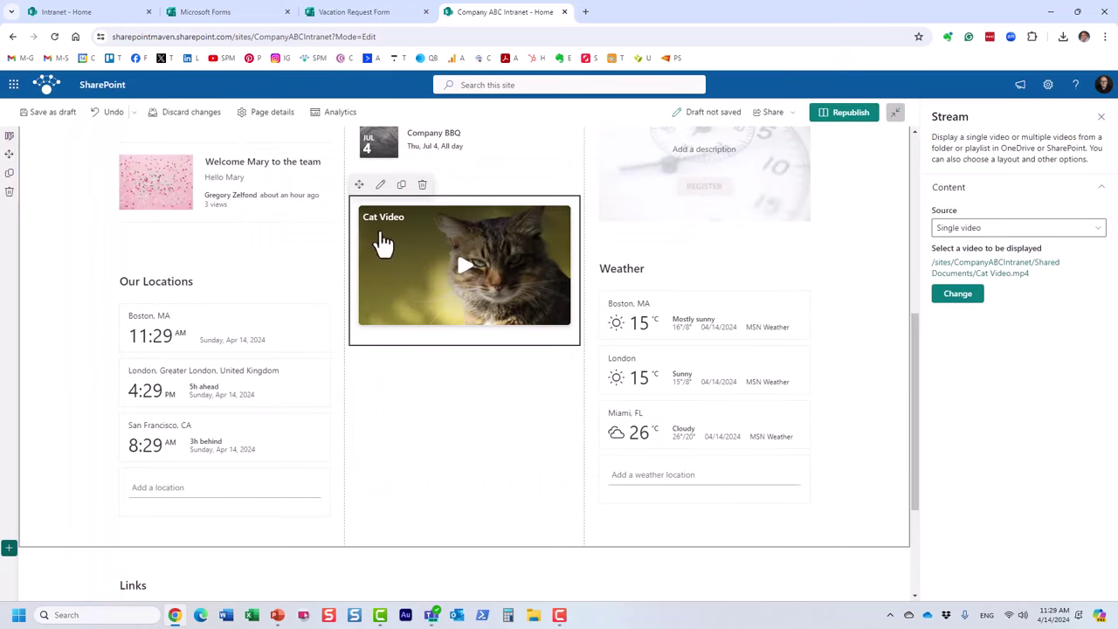
Step: Republish the home page and play Cat Video.mp4 beneath the Calendar to check it
click(850, 118)
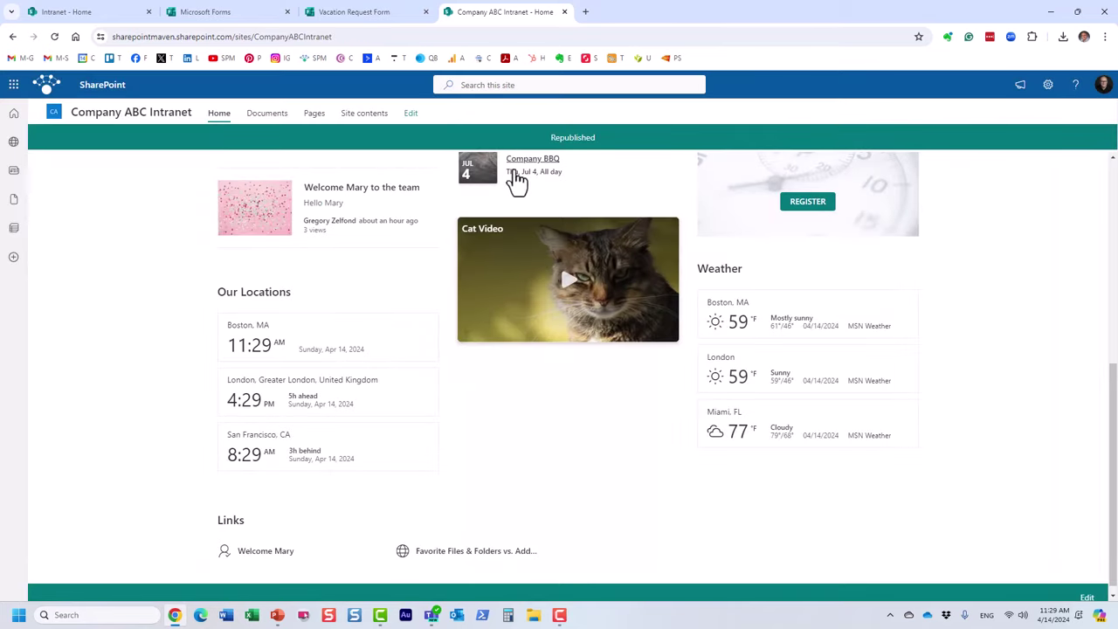
click(570, 284)
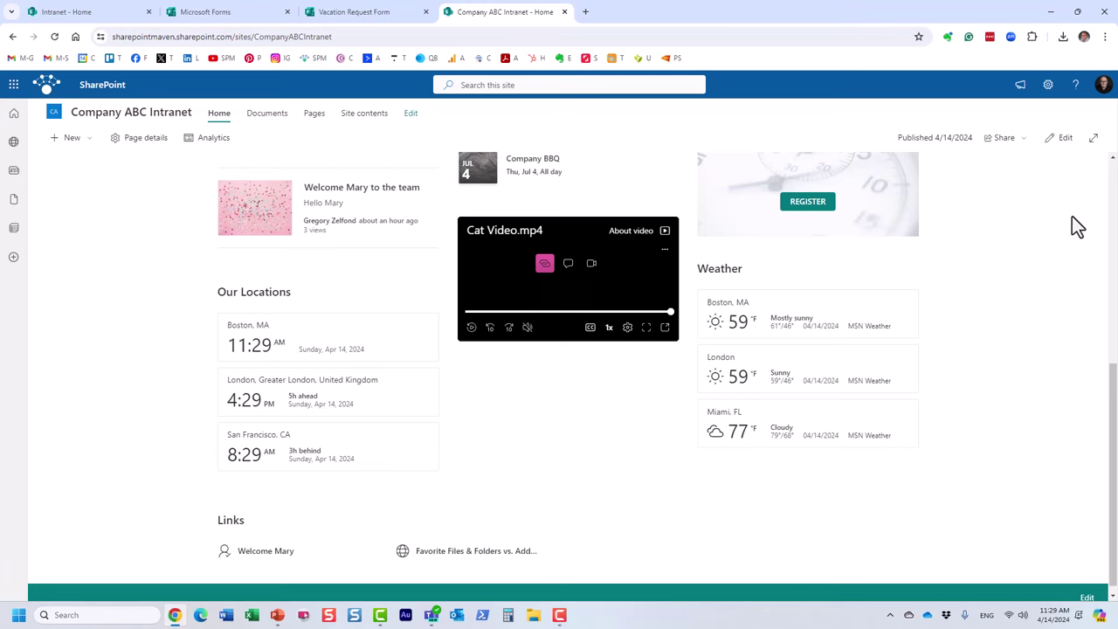
Step: Re-enter edit mode, add a second Stream web part below Links, and open its settings
click(1058, 140)
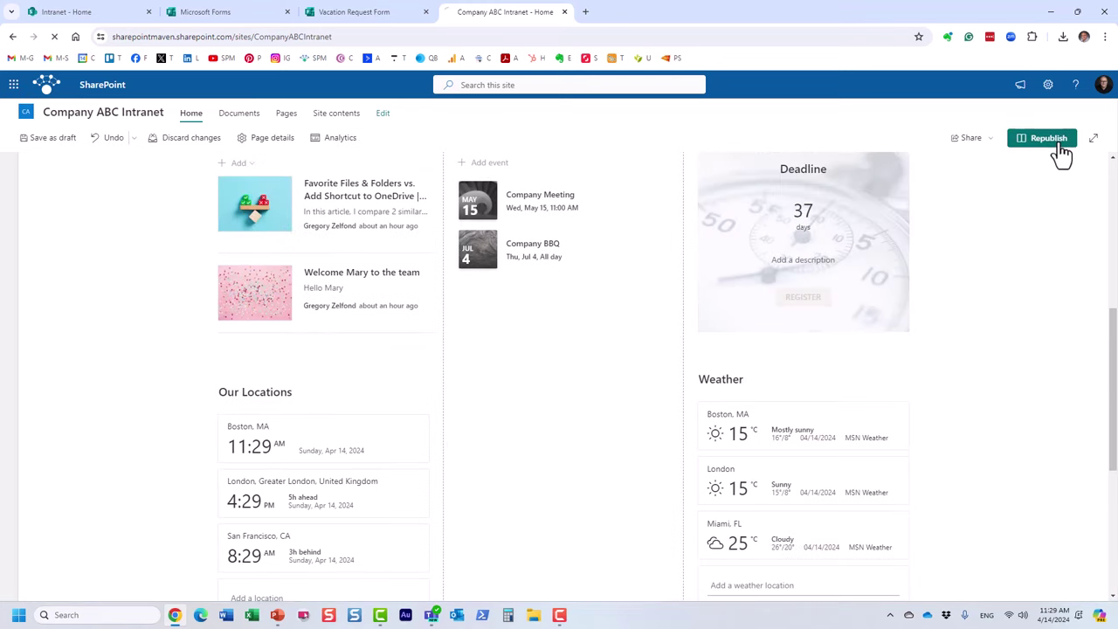
scroll(581, 377, down, 6)
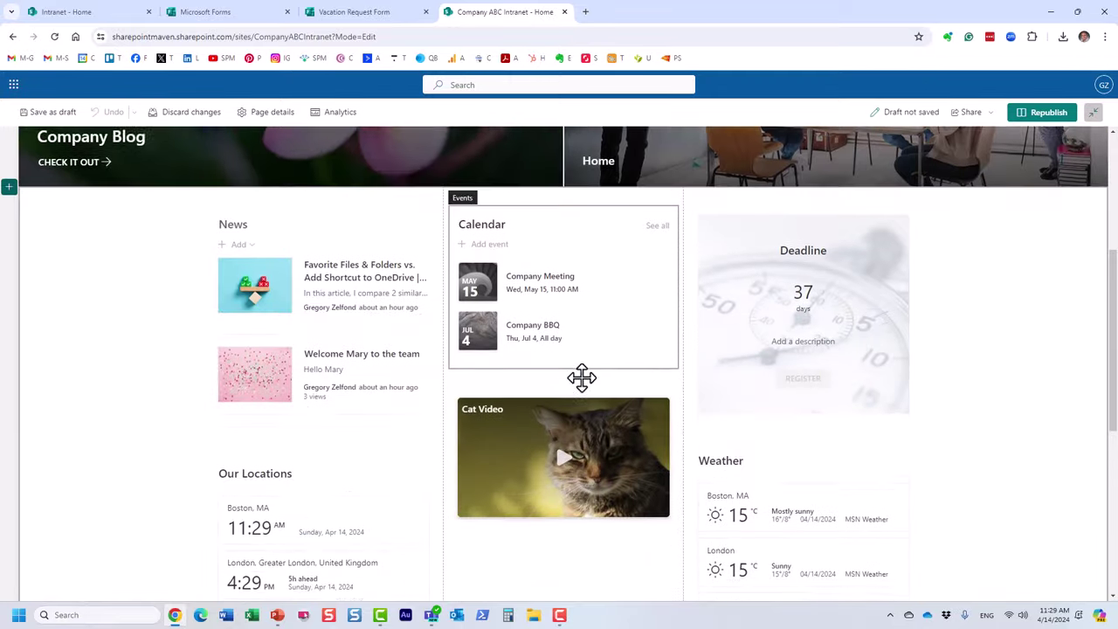
scroll(582, 377, down, 2)
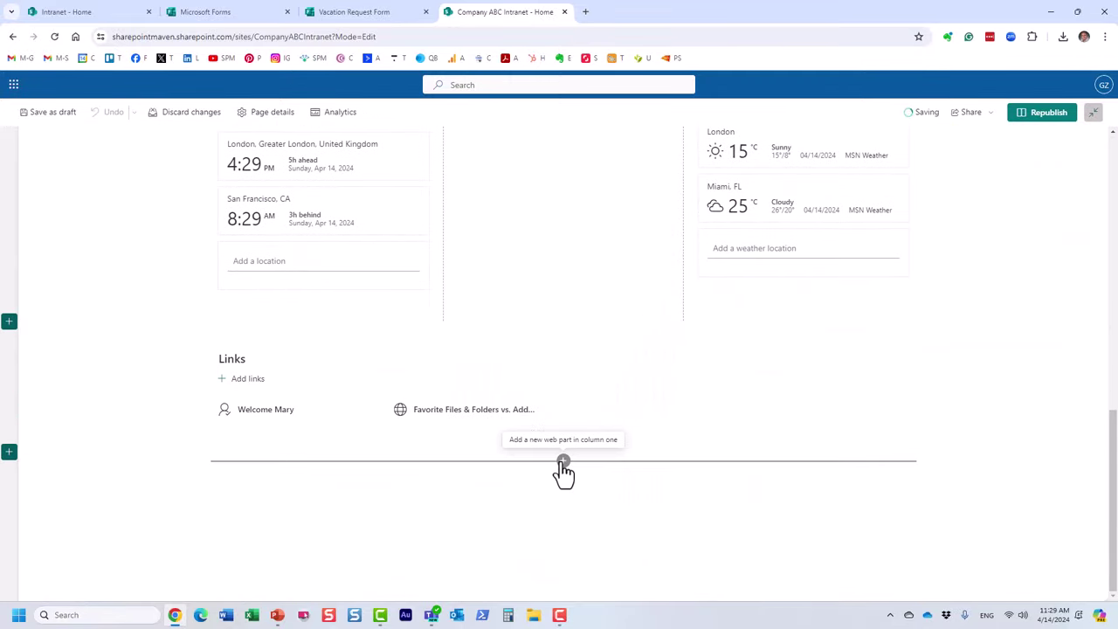
click(564, 461)
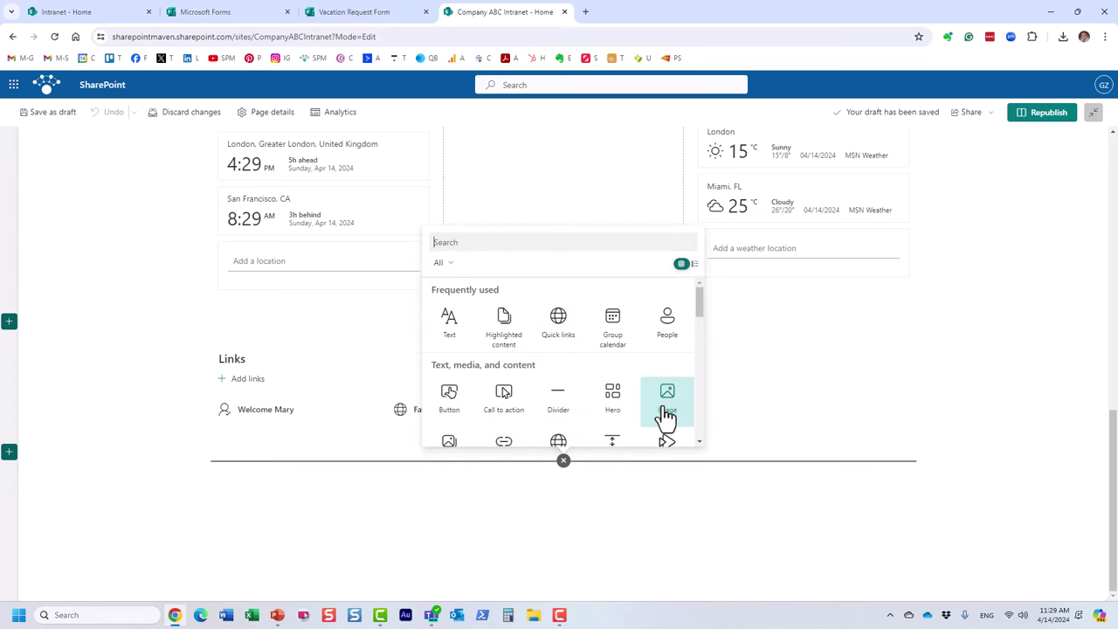
scroll(626, 394, down, 1)
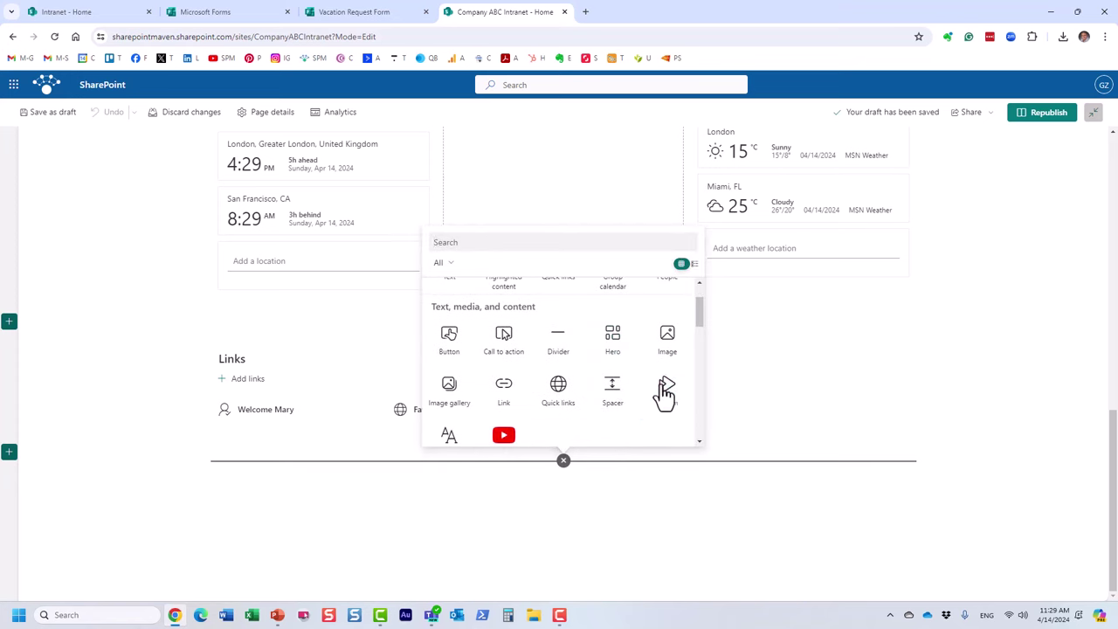
click(664, 388)
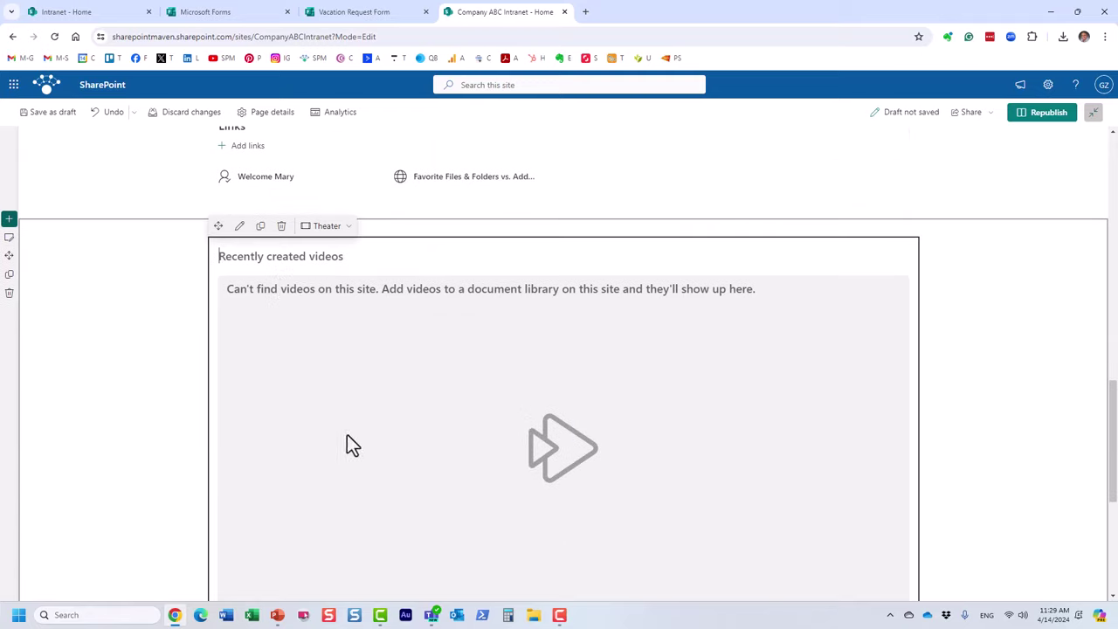
click(241, 226)
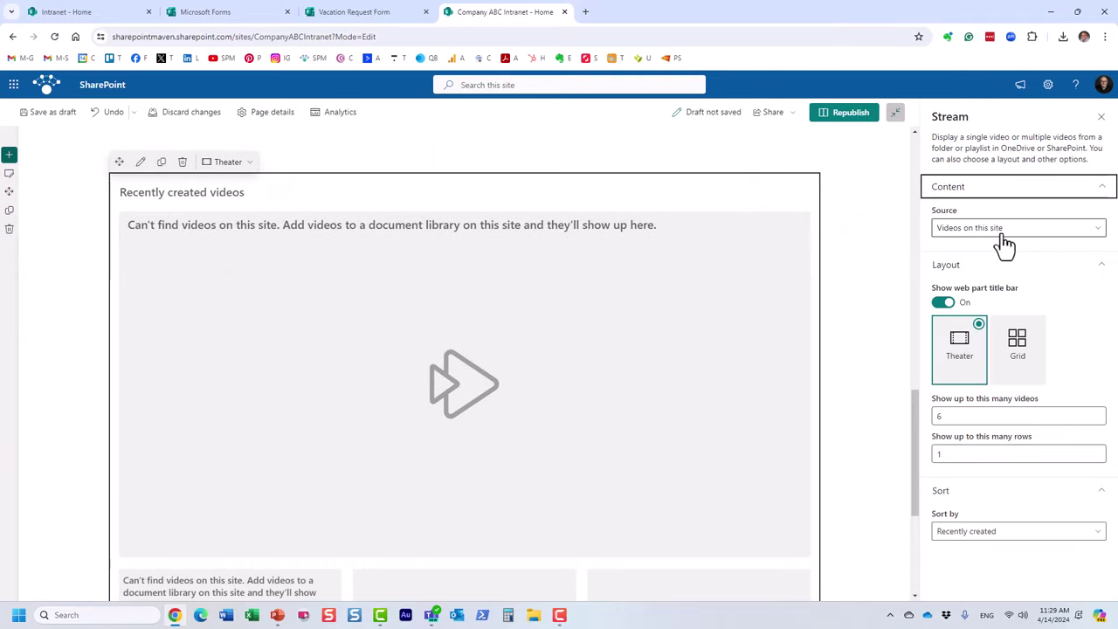
Step: Set the second Stream web part's source to Folder, choosing the site's Documents folder
click(972, 238)
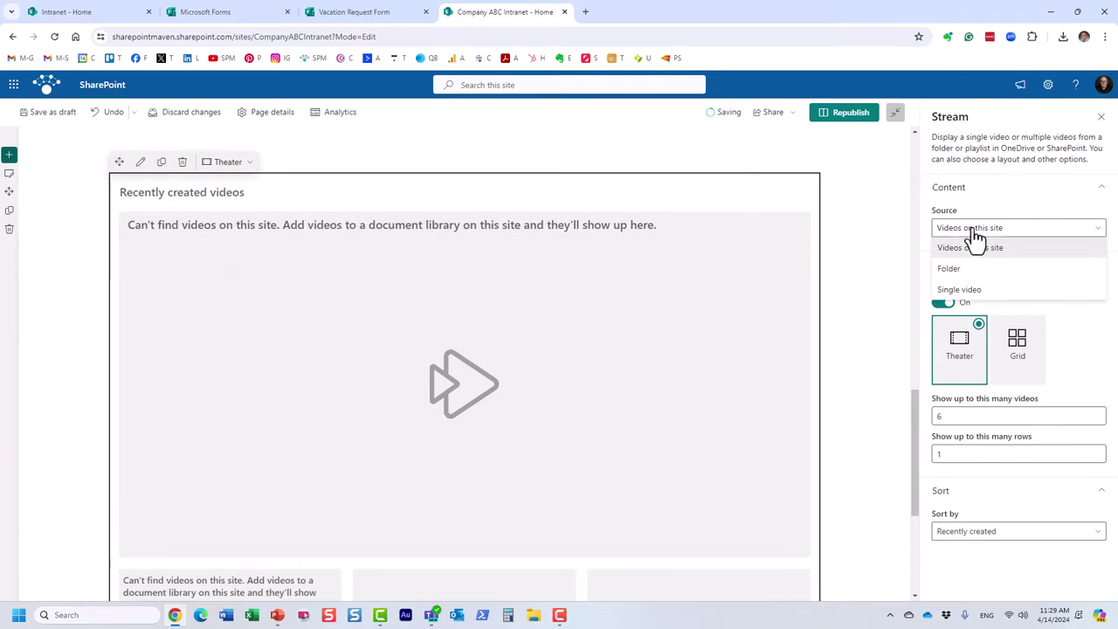
click(959, 272)
click(961, 278)
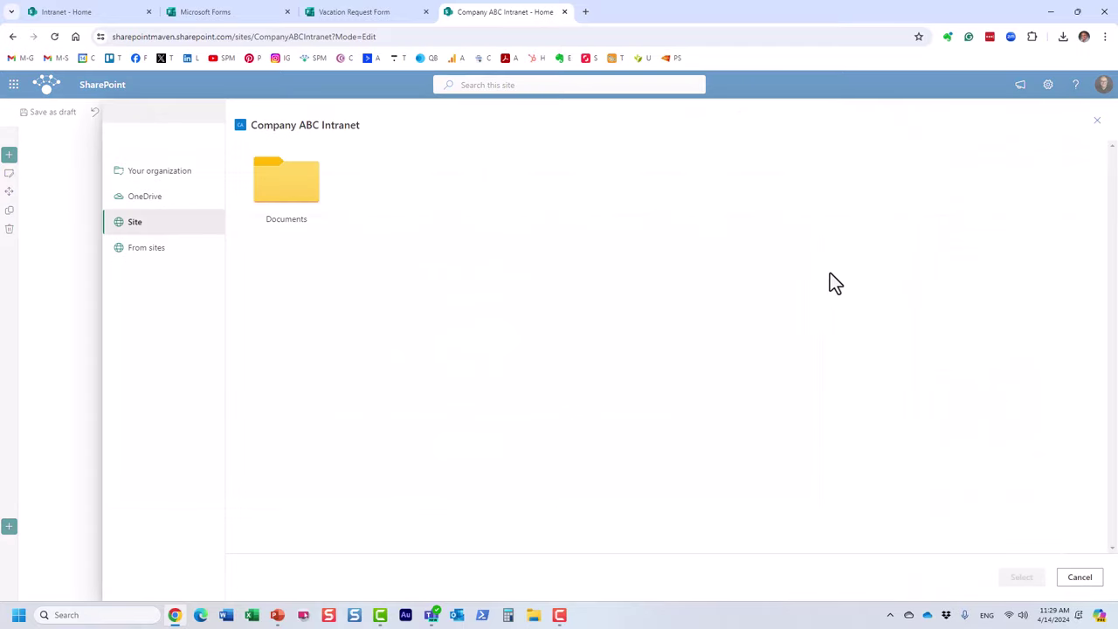
click(326, 154)
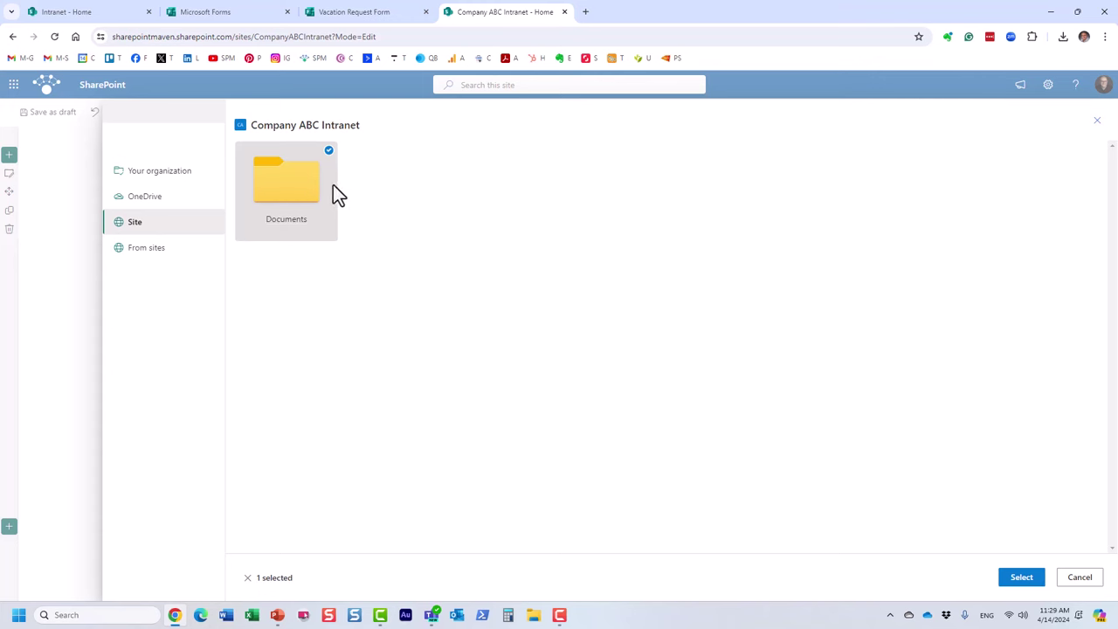
click(1022, 577)
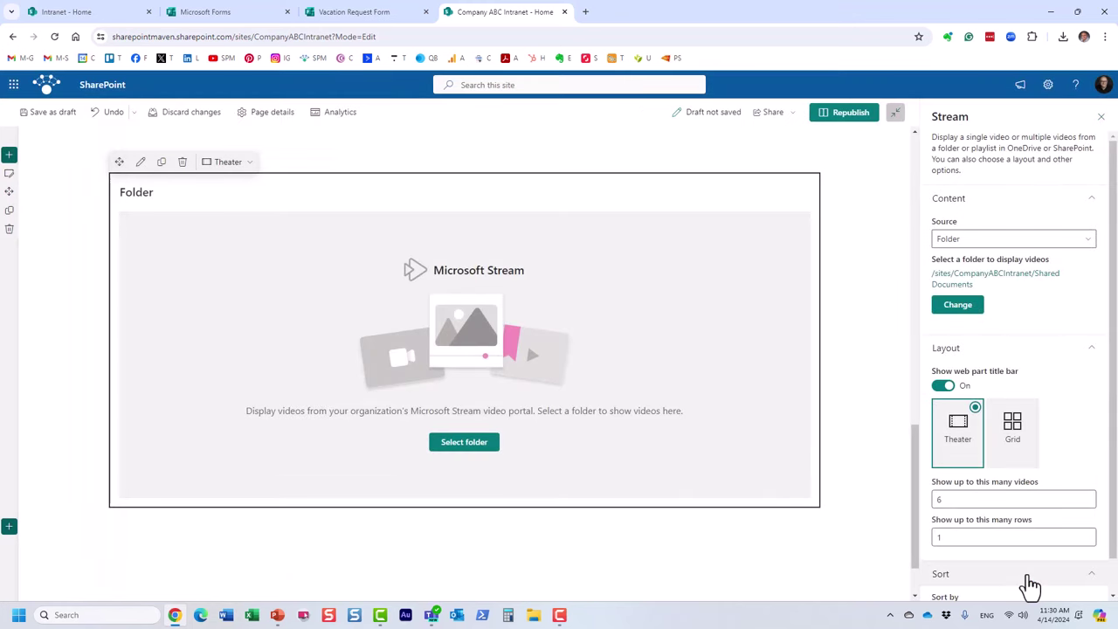
scroll(718, 425, down, 3)
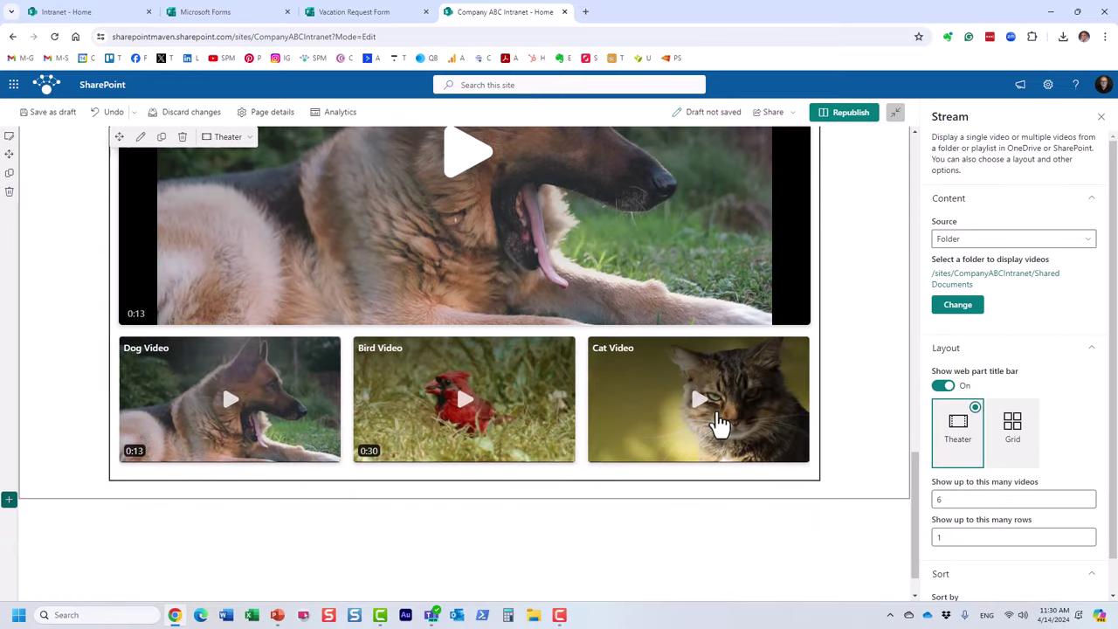
scroll(719, 425, up, 3)
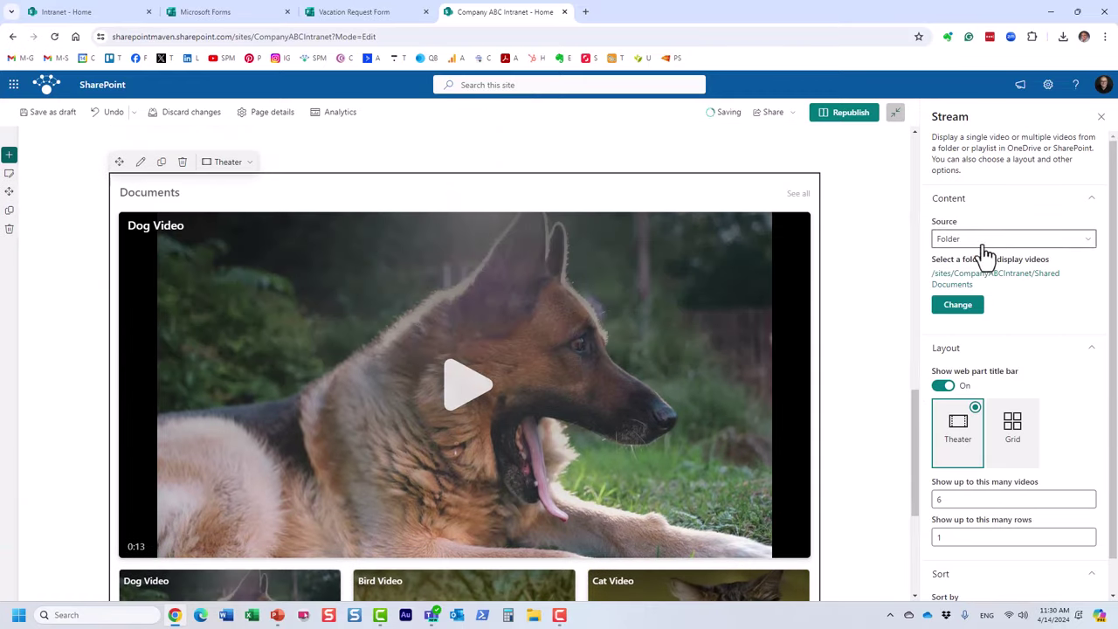
Step: Try the Grid and Theater layouts and set the video count to 2
scroll(1011, 374, down, 1)
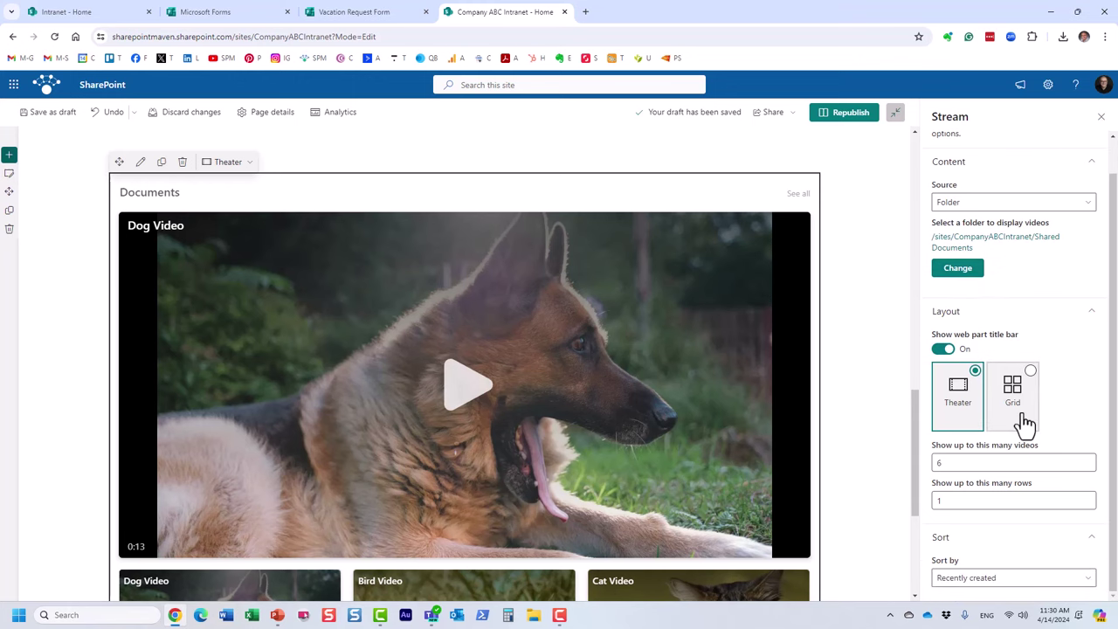
click(1020, 414)
click(968, 414)
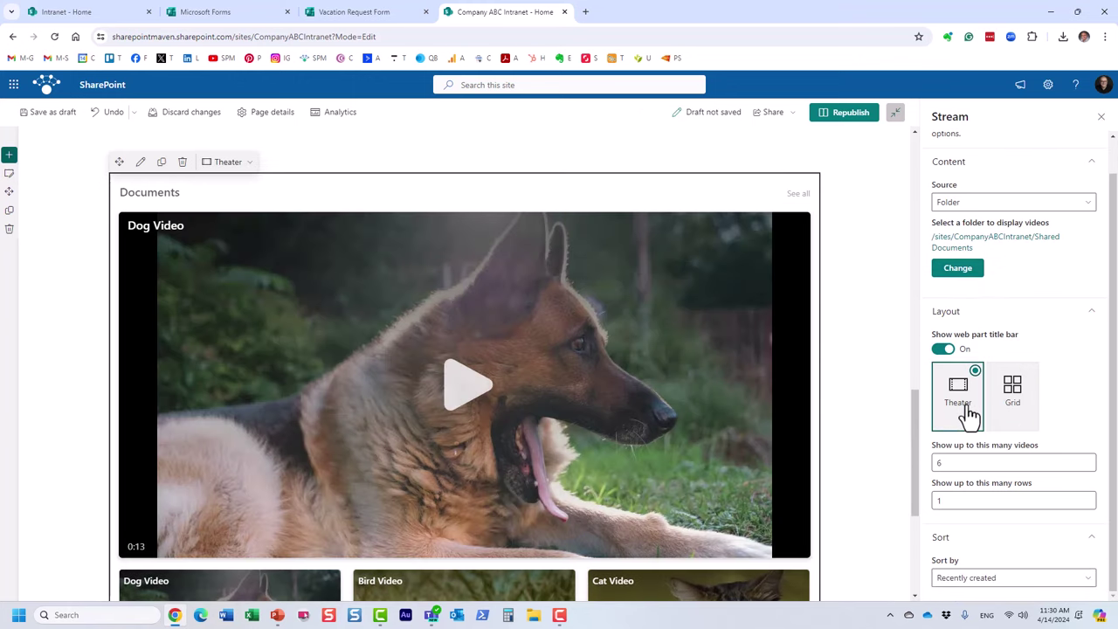
scroll(603, 428, down, 1)
scroll(614, 445, down, 2)
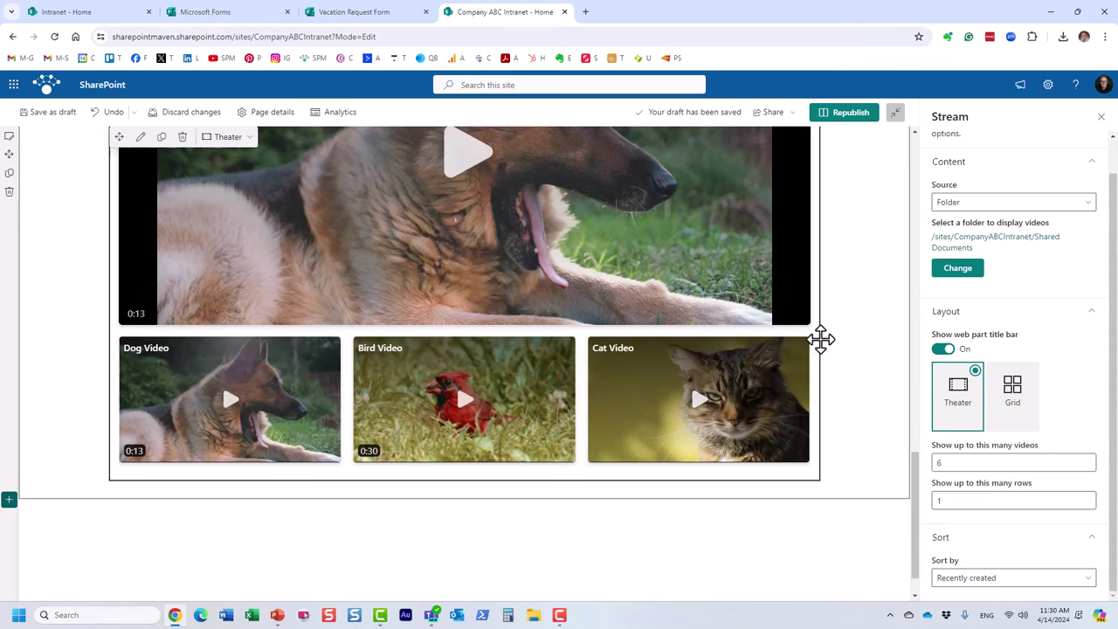
drag(955, 459, 927, 464)
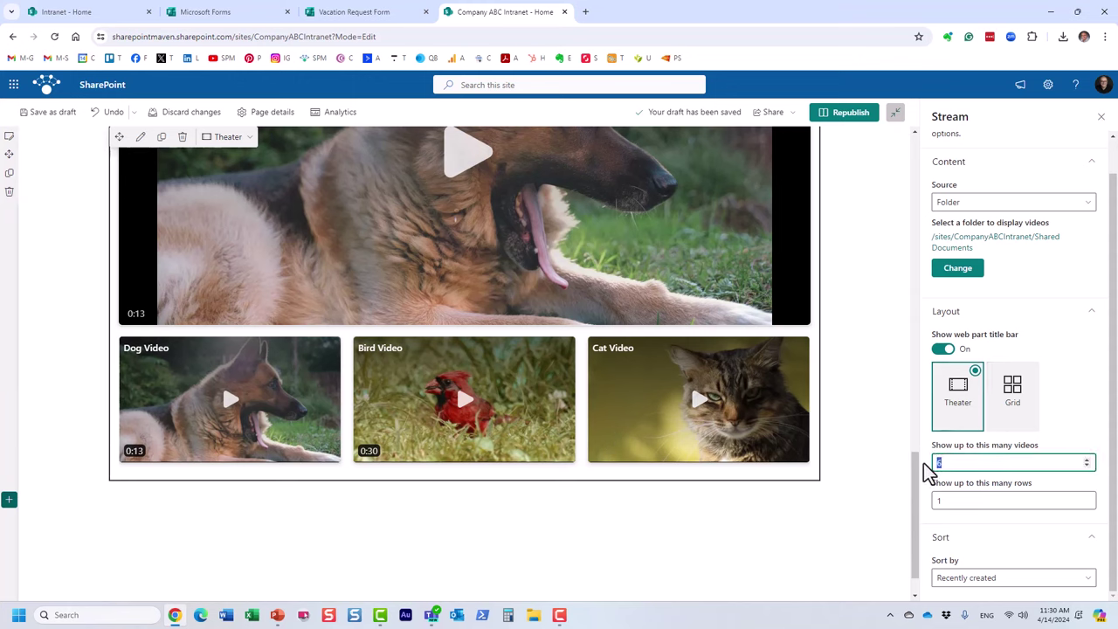
text(2)
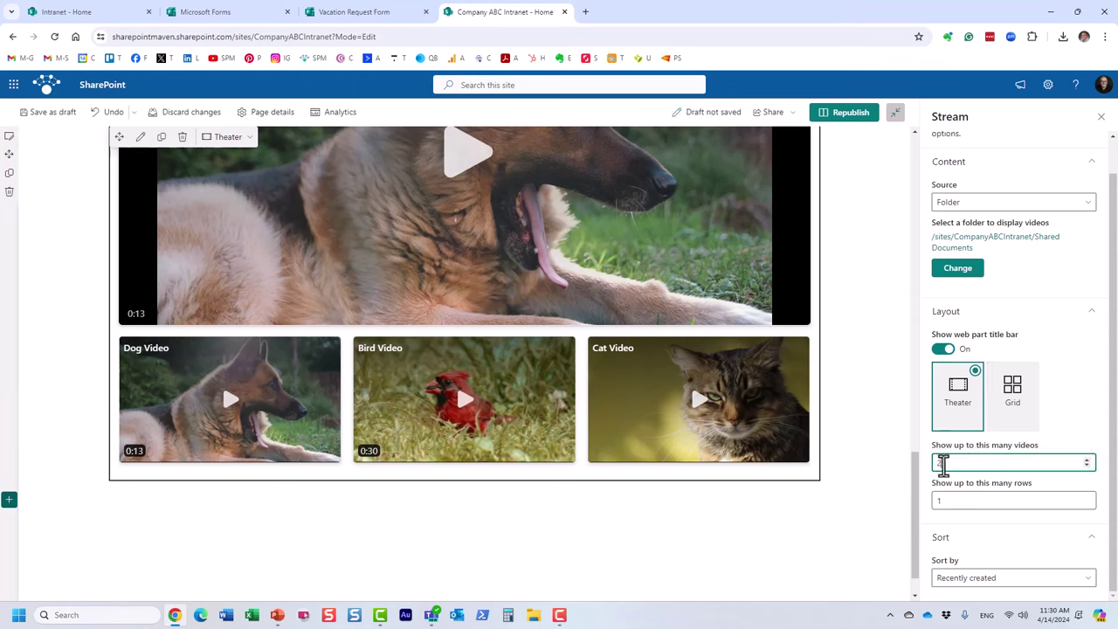
double_click(938, 462)
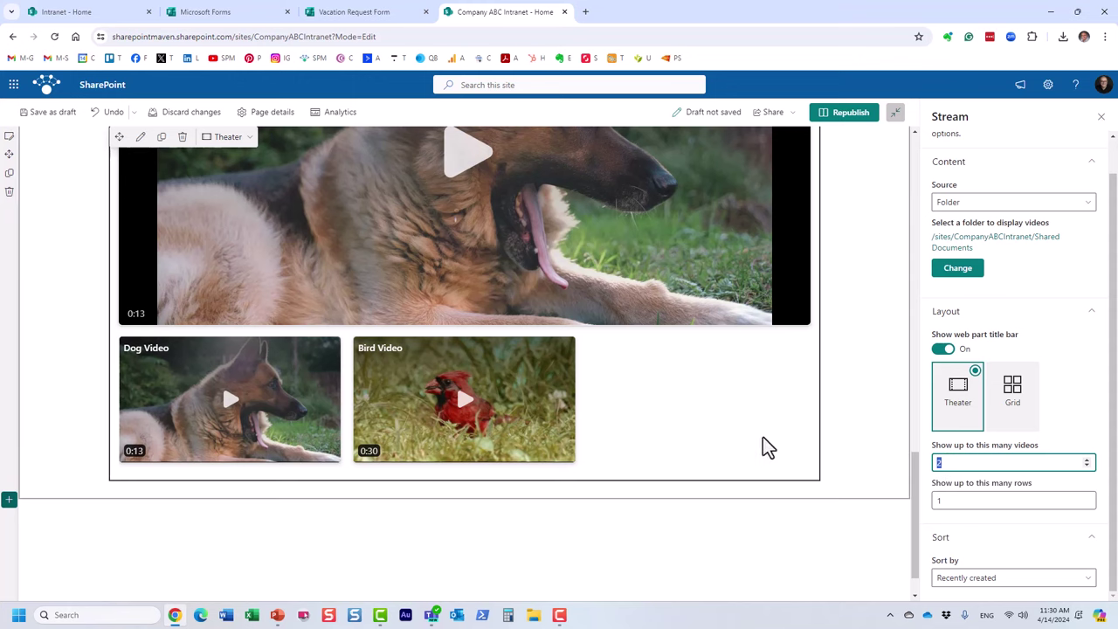
click(976, 500)
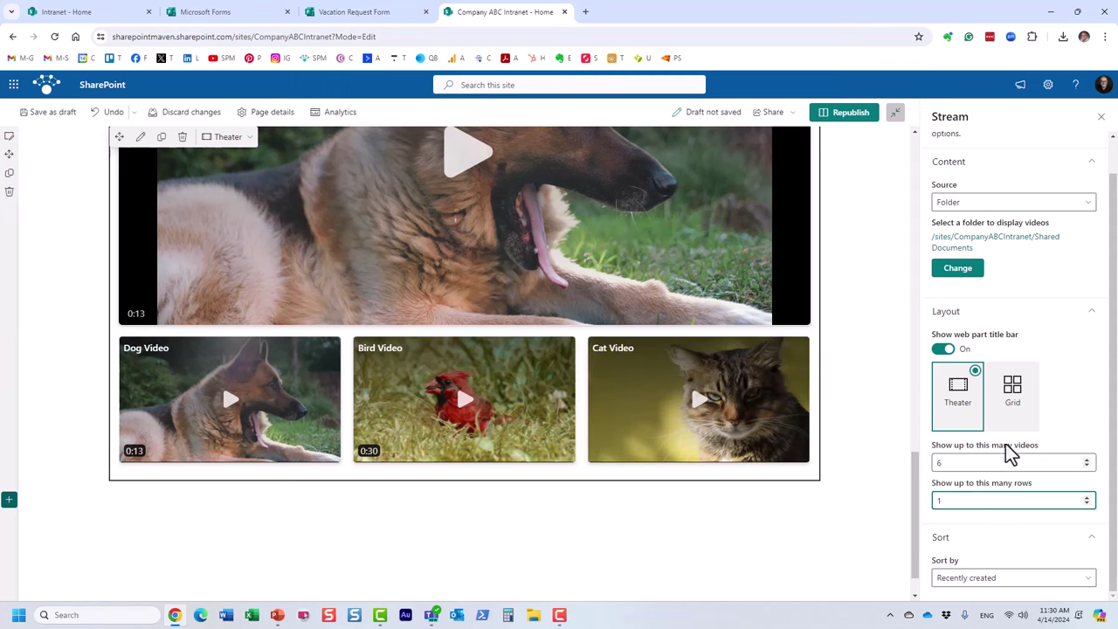
Step: Settle on the Grid layout for the Documents Stream web part
scroll(1000, 454, up, 1)
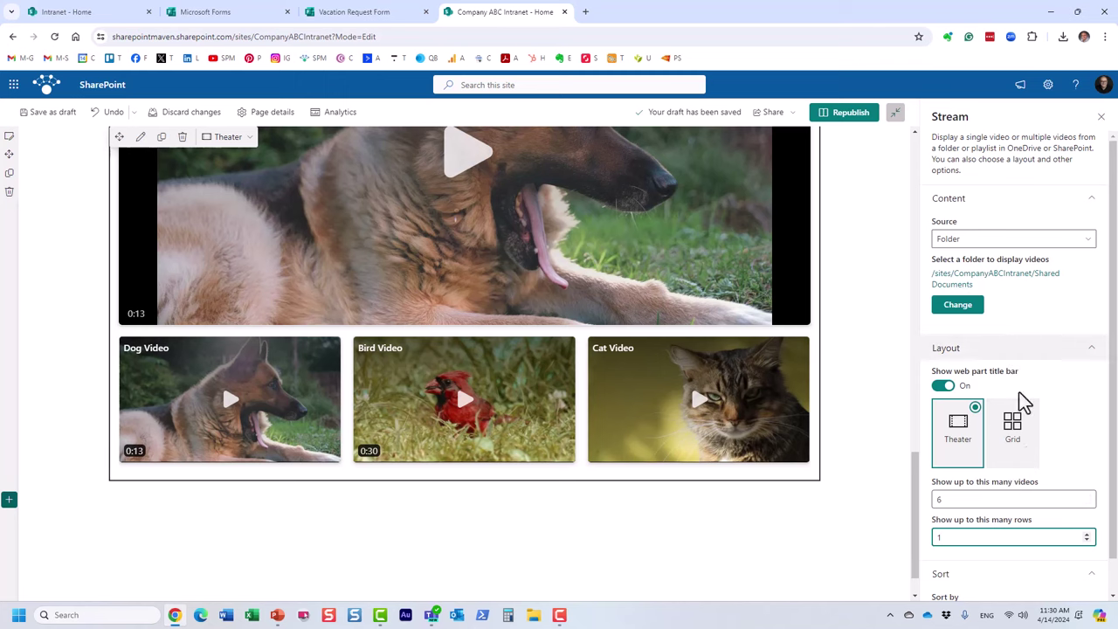
click(1015, 428)
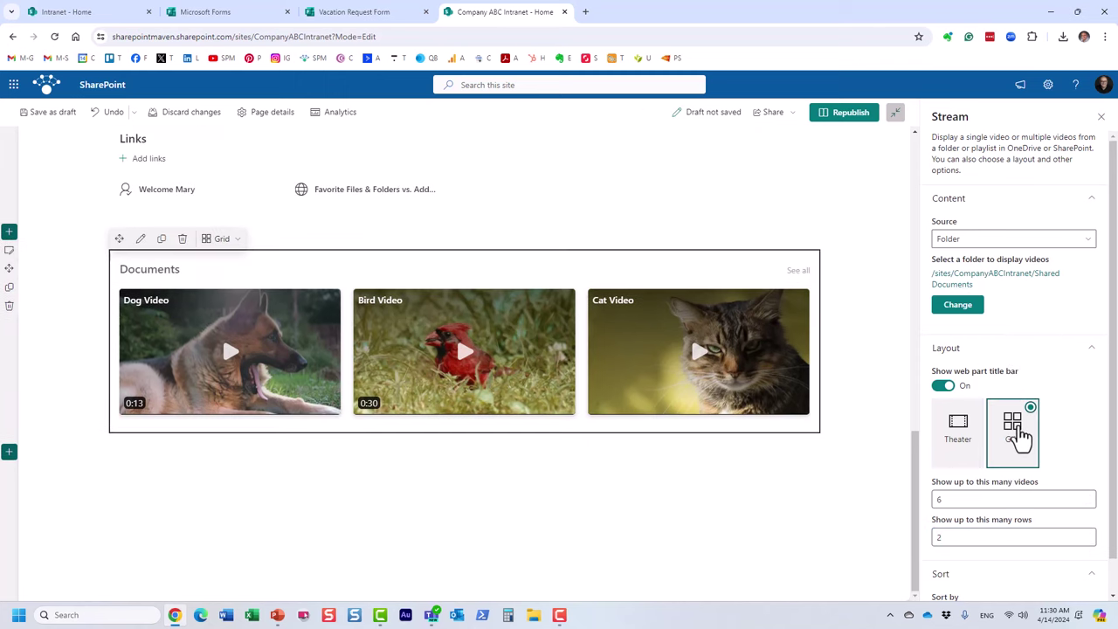
click(961, 433)
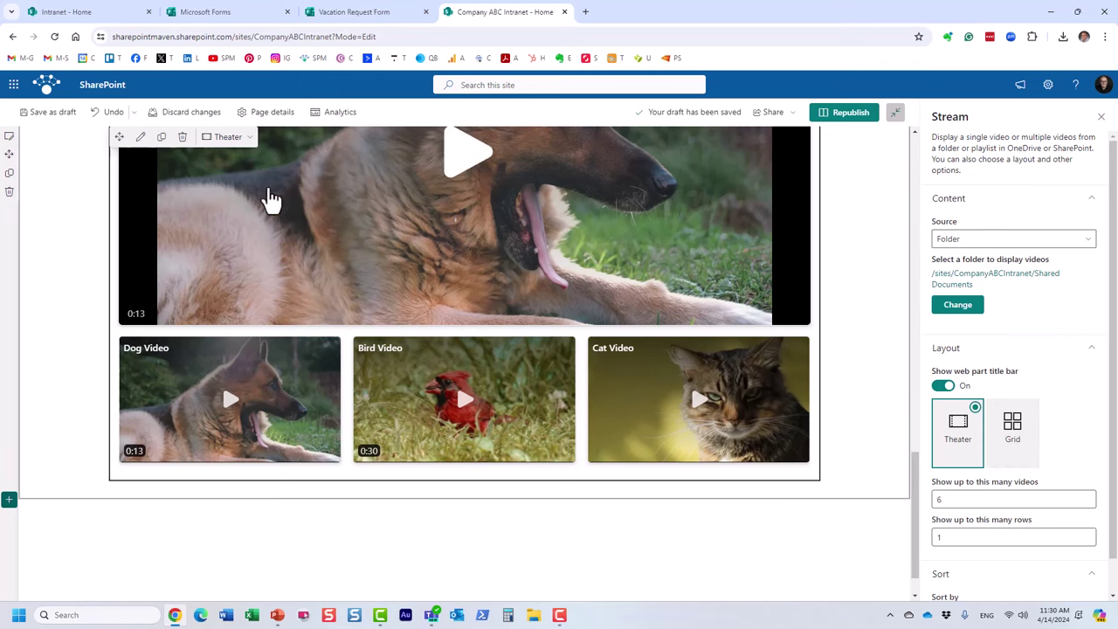
scroll(438, 398, up, 1)
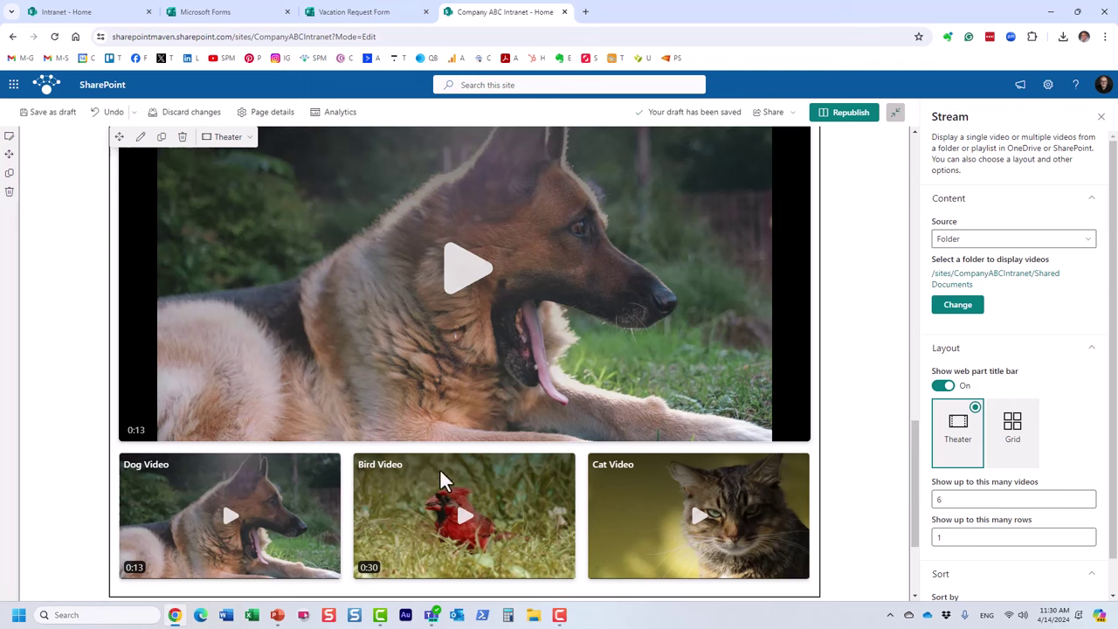
scroll(986, 457, down, 1)
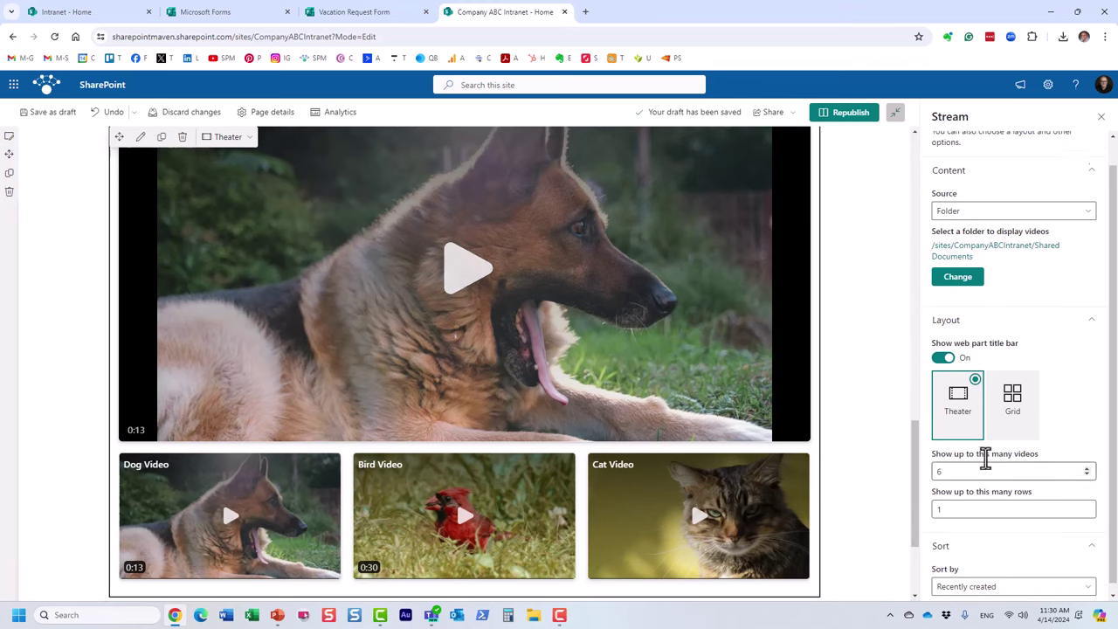
click(1010, 399)
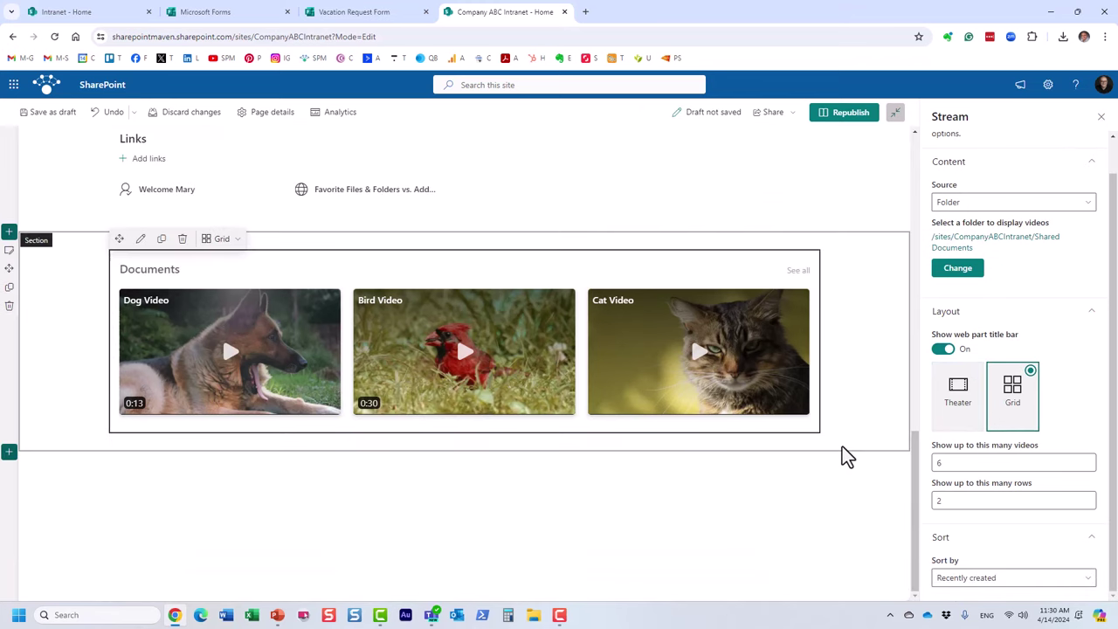
Step: Republish the home page and play the Dog and Bird videos inline from the Documents grid
click(851, 119)
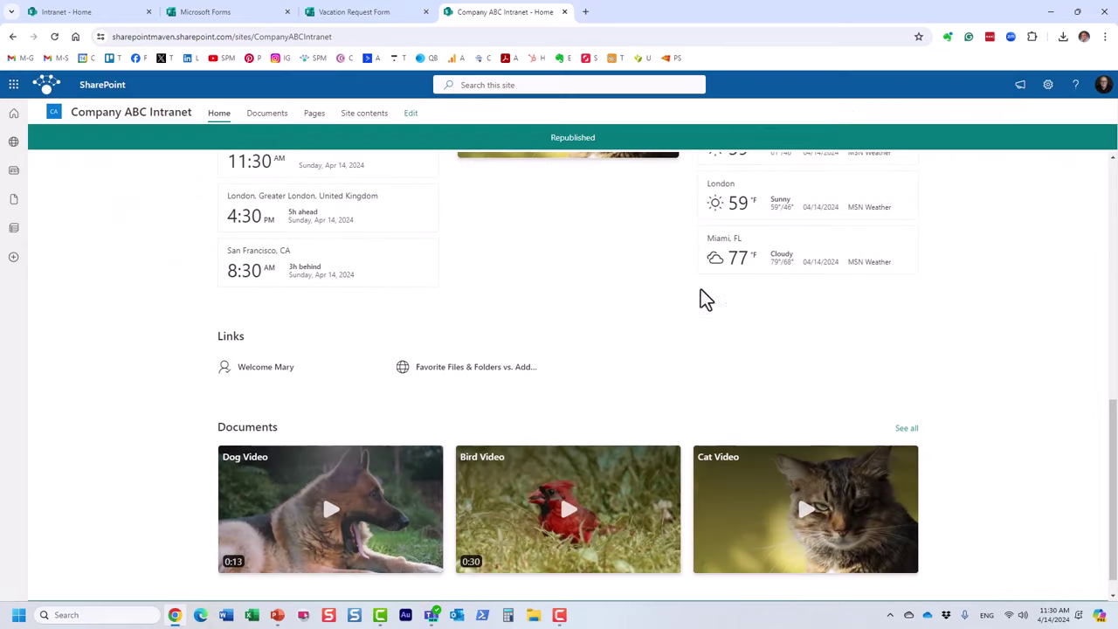
scroll(561, 362, down, 1)
click(349, 489)
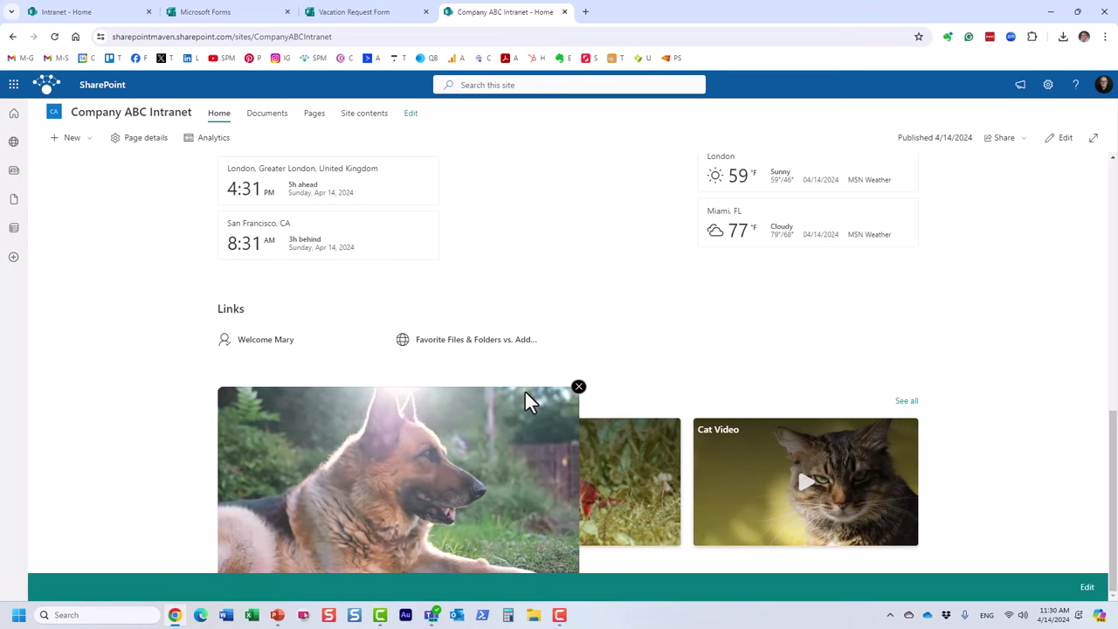
mouse_move(466, 462)
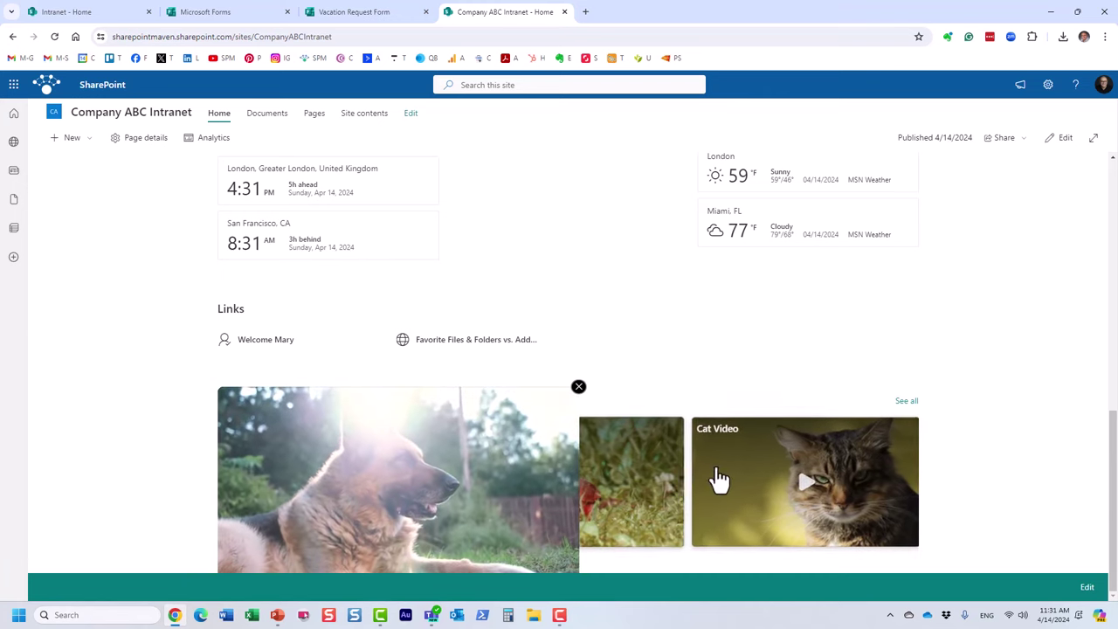
mouse_move(656, 466)
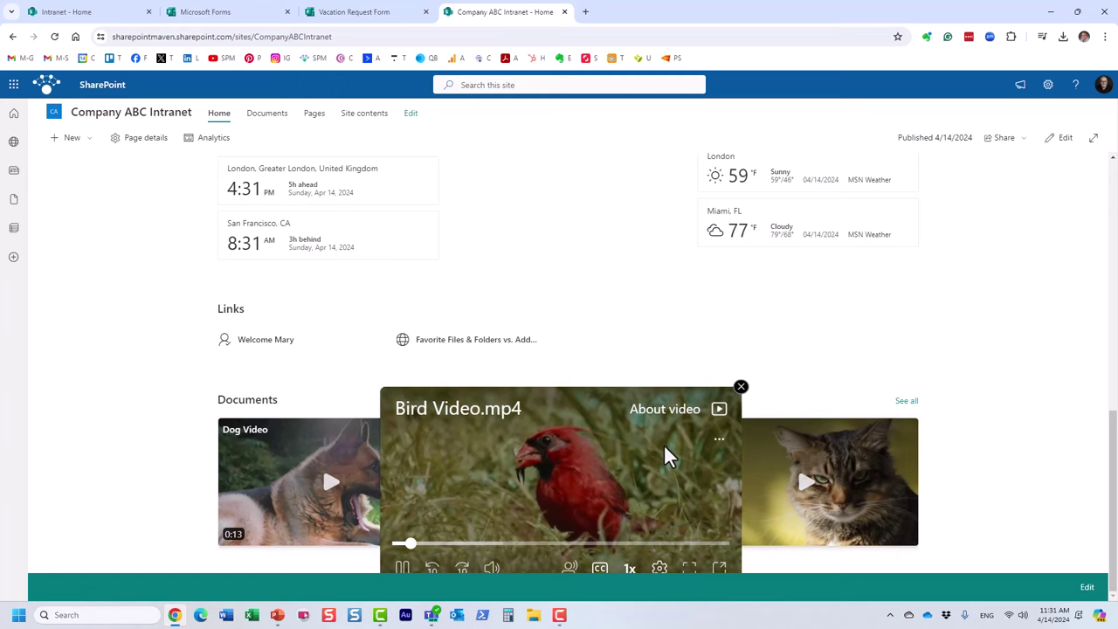
click(716, 571)
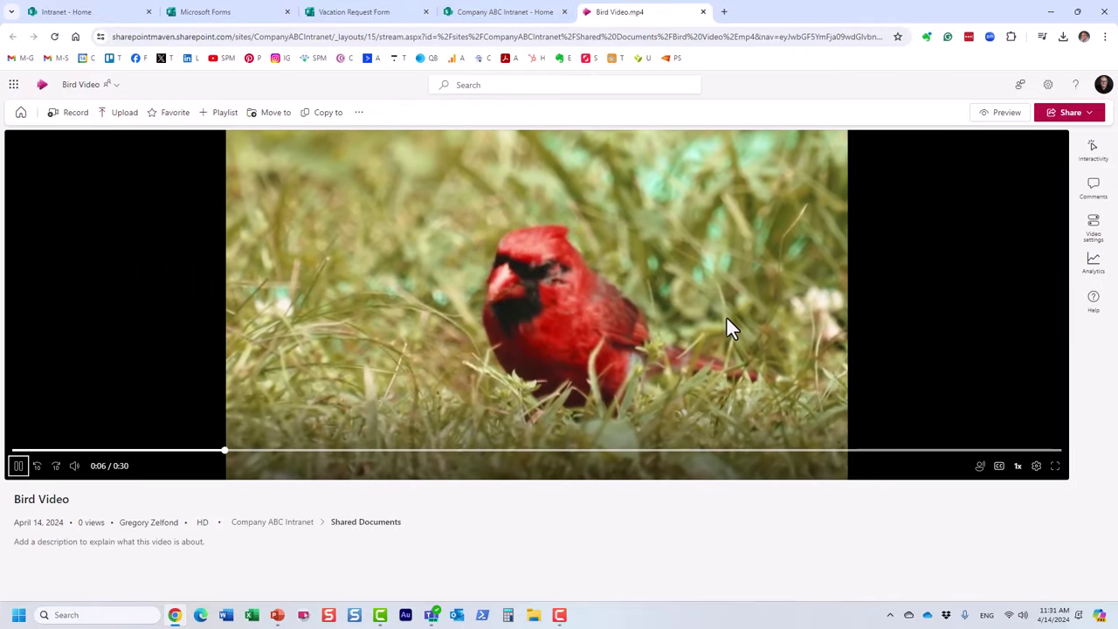
click(173, 552)
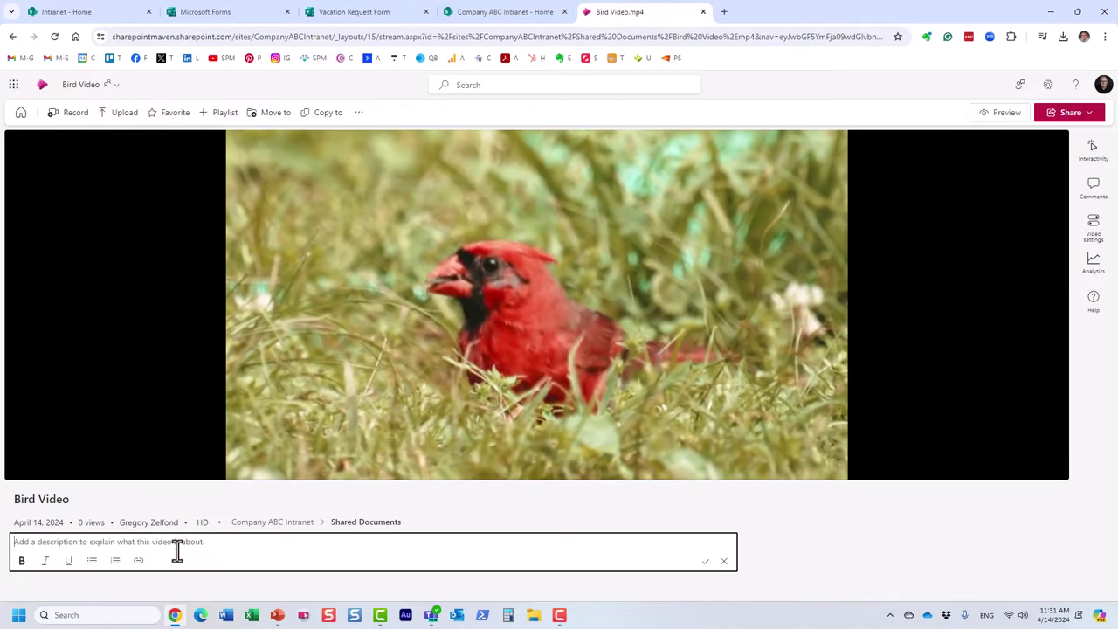
click(1092, 189)
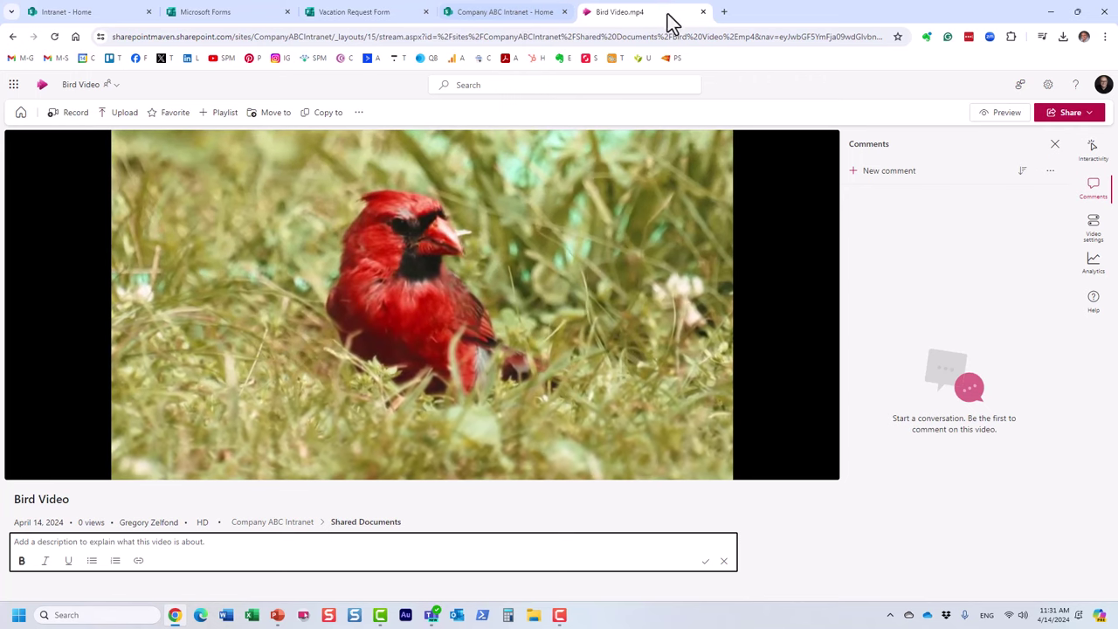
click(703, 12)
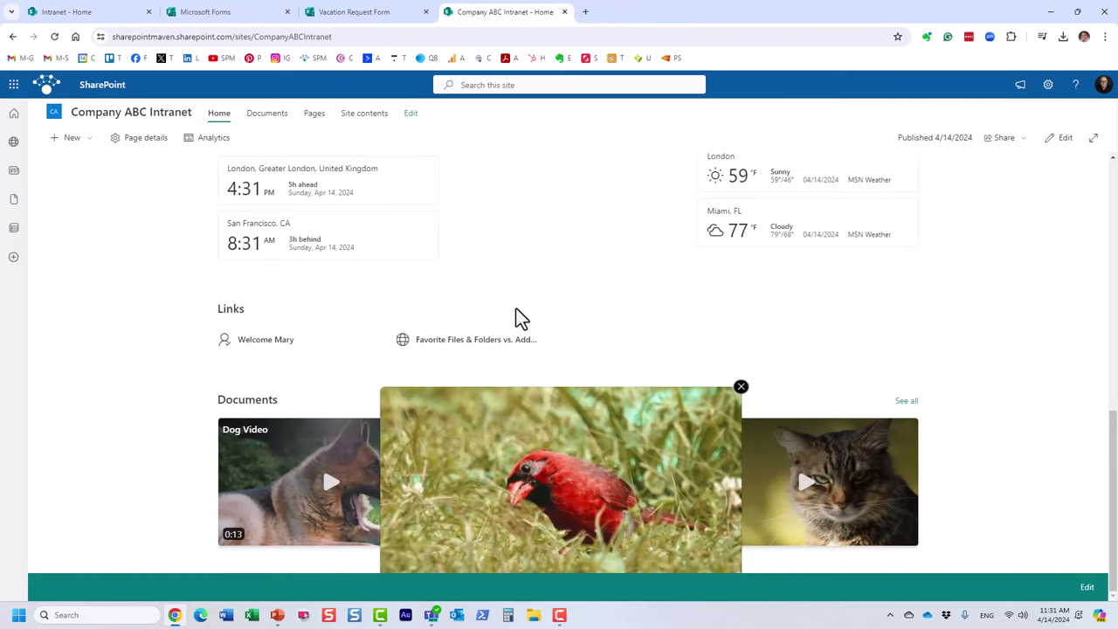
Step: Close the enlarged Bird Video player to reveal the Dog, Bird and Cat cards
click(740, 387)
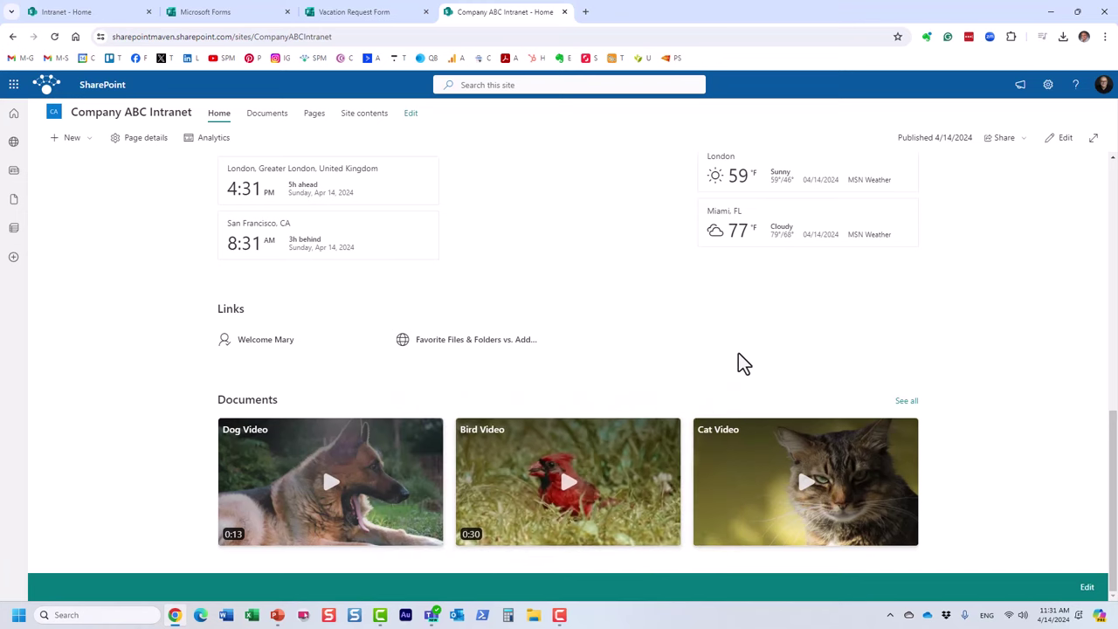
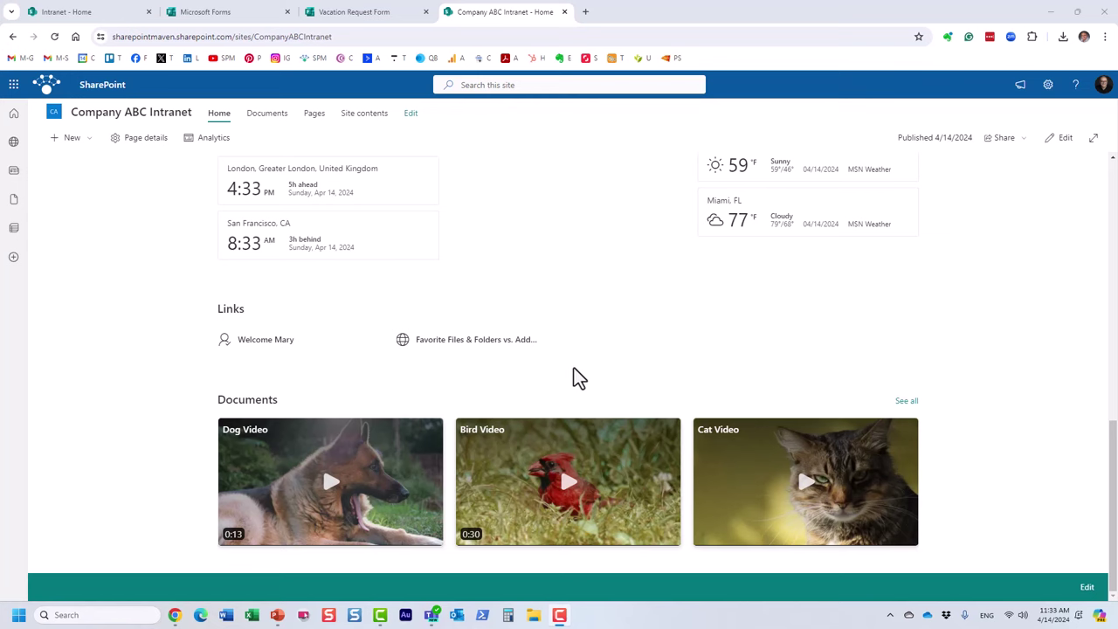
Step: In Documents, copy a sharing link for Bird Video.mp4
scroll(634, 412, up, 15)
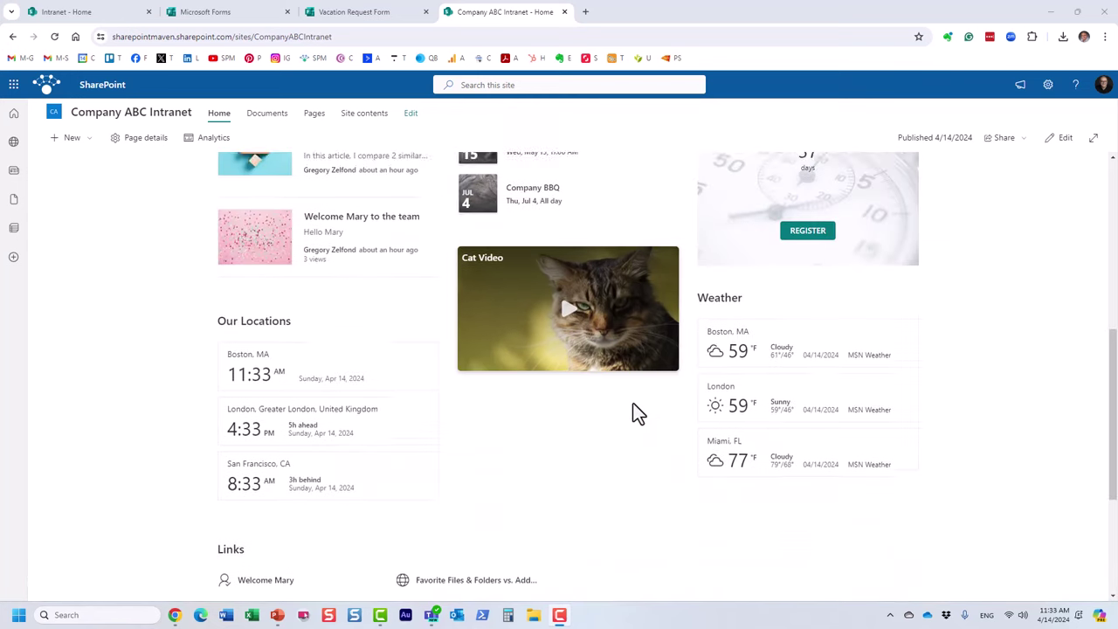
scroll(751, 314, up, 1)
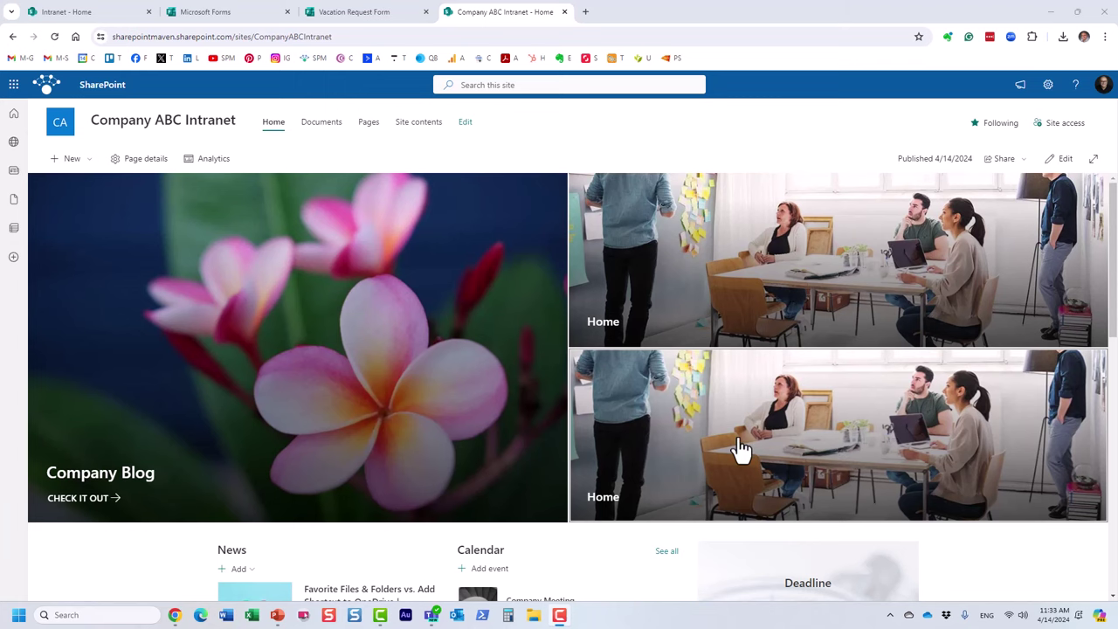
scroll(611, 410, down, 3)
scroll(542, 397, up, 3)
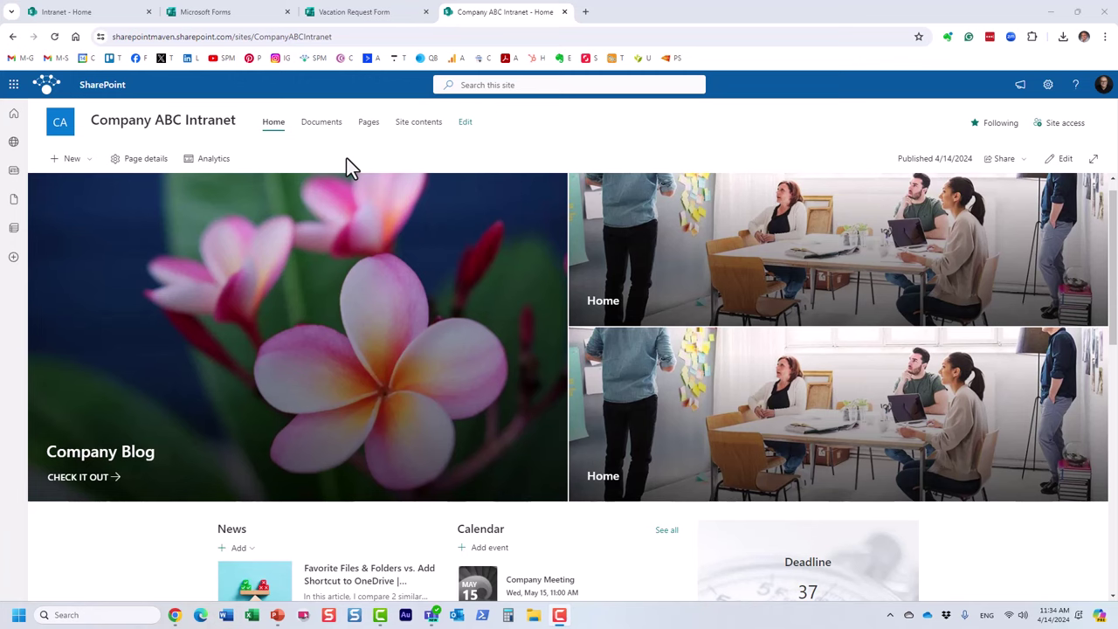
click(332, 135)
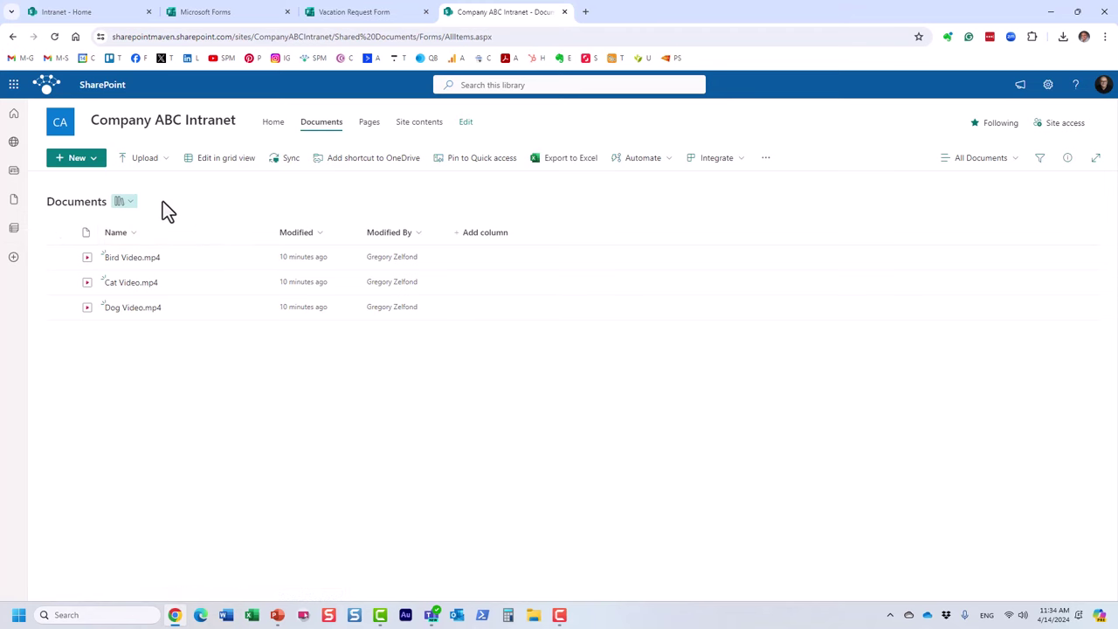
right_click(129, 271)
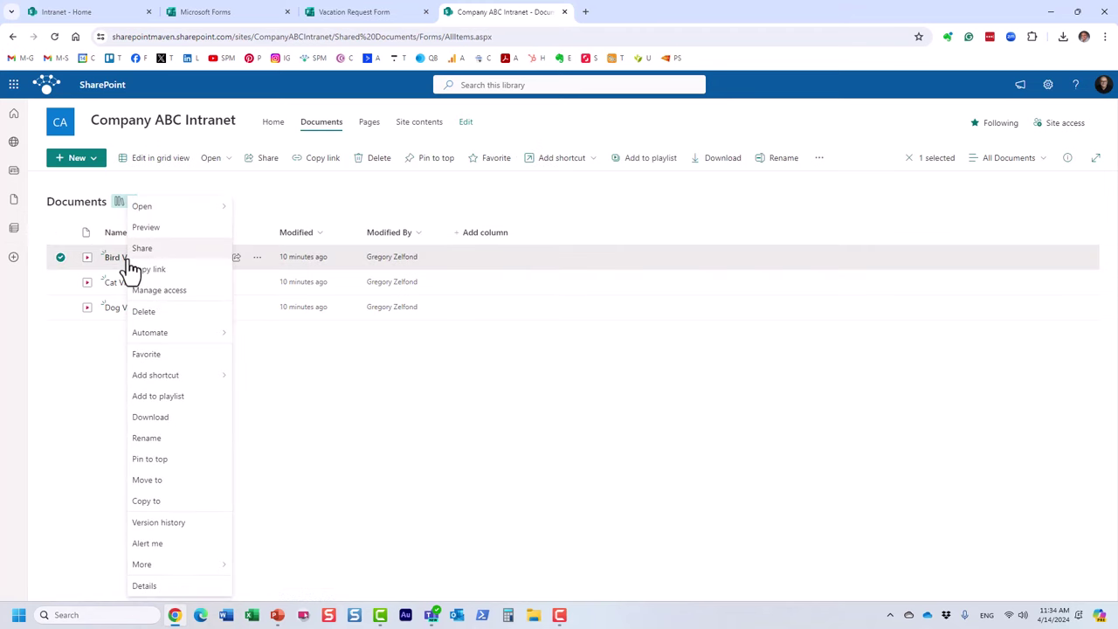
click(203, 271)
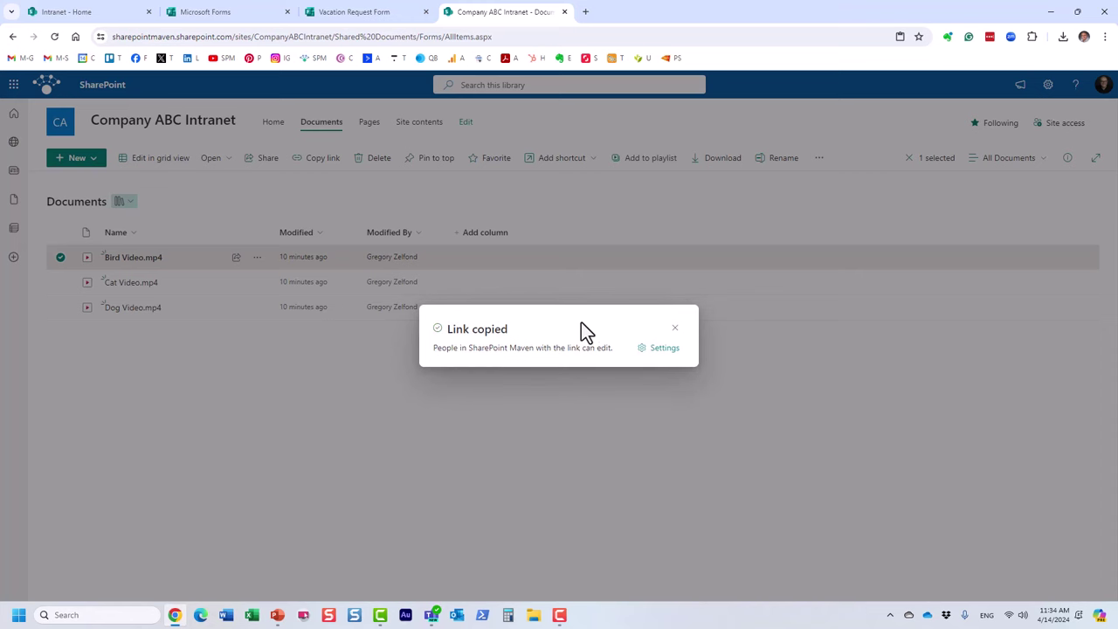
Step: Limit the link to Can view, apply it, and go back to the intranet home page
click(662, 348)
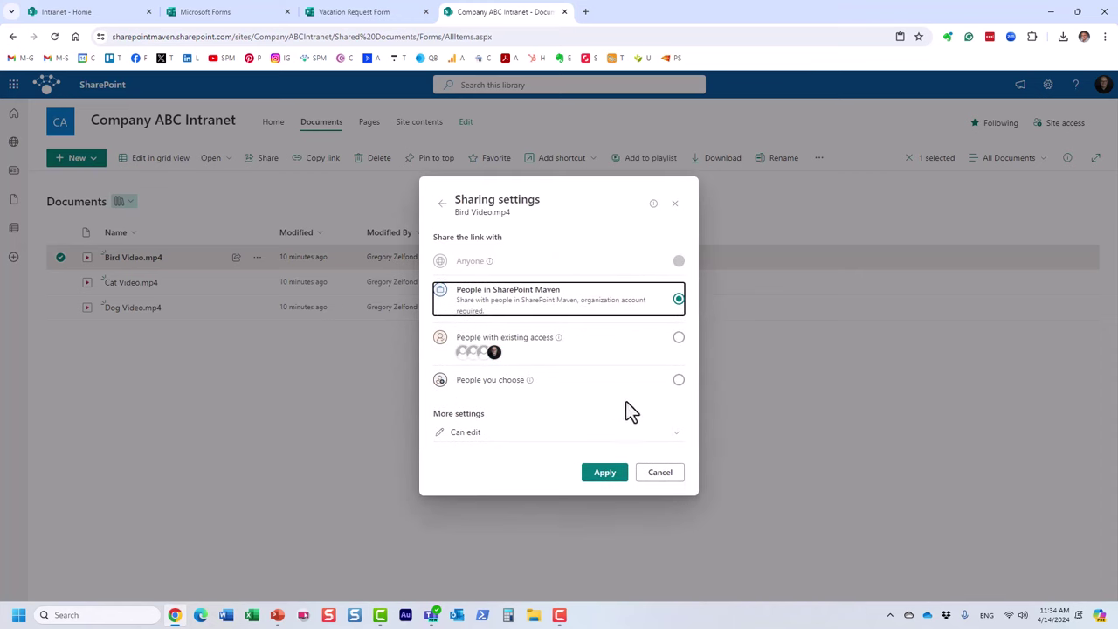
click(602, 437)
click(521, 489)
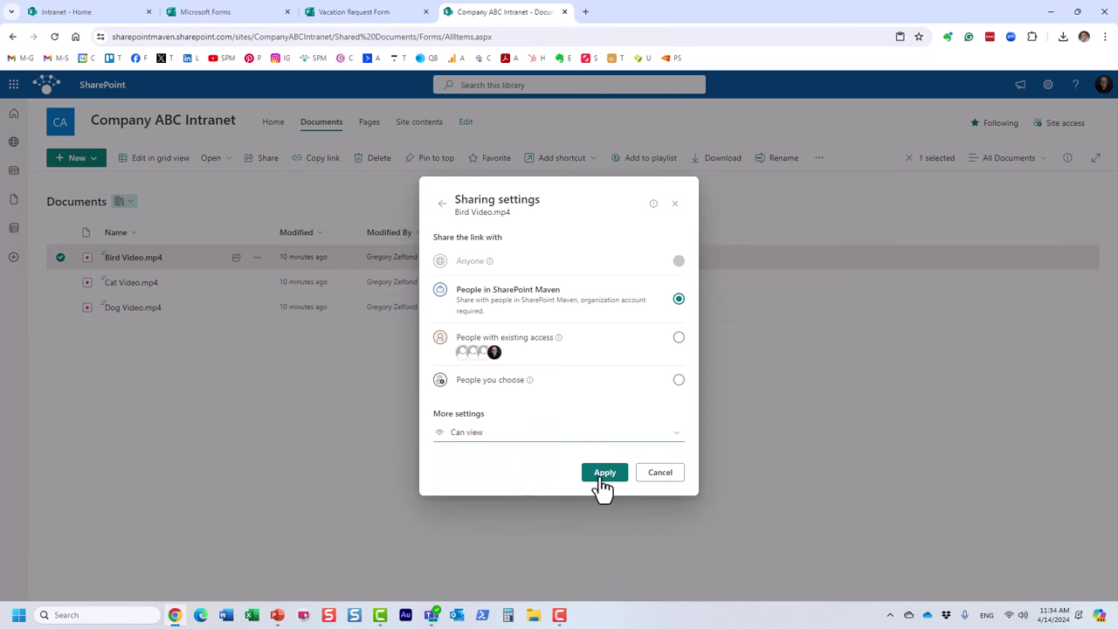
click(599, 473)
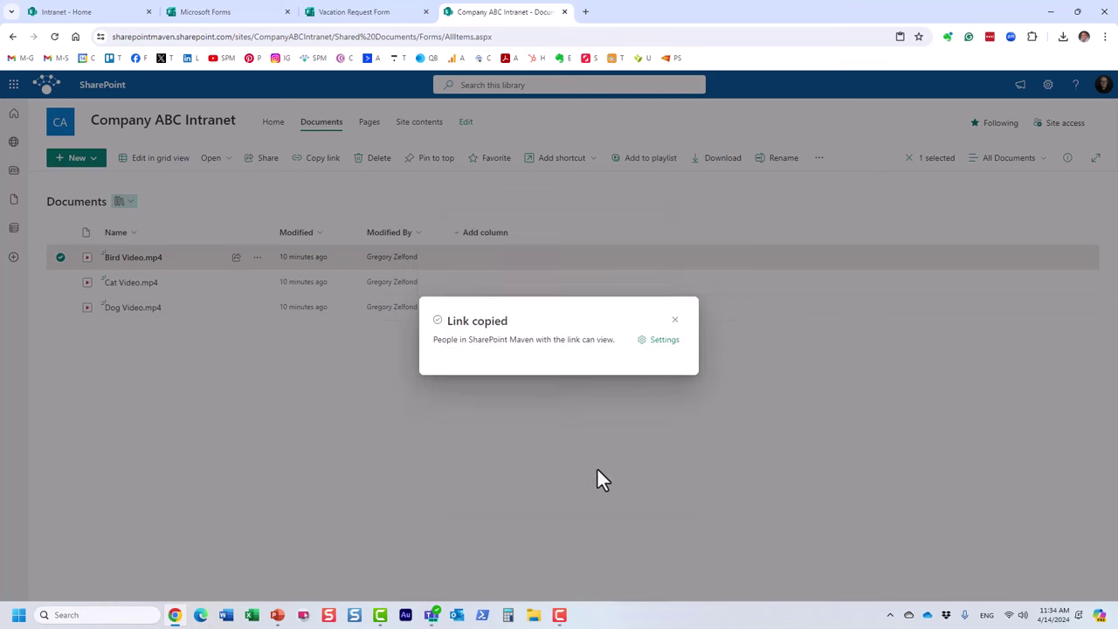
click(676, 330)
click(157, 137)
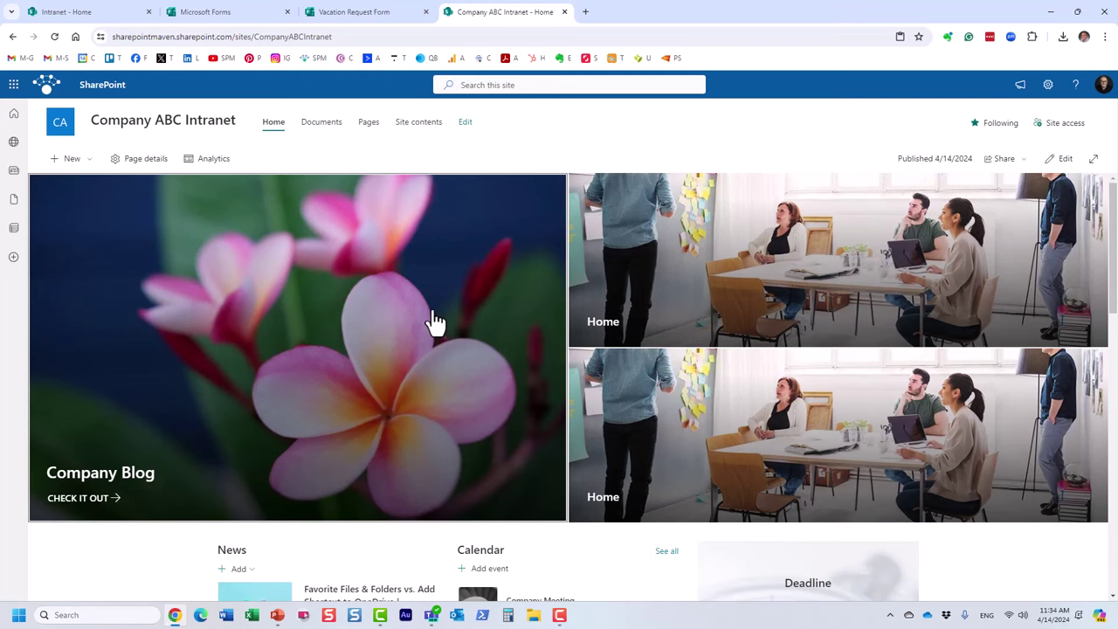
Step: Point the lower-right hero tile to the pasted Bird Video.mp4 link and republish the home page
click(1060, 159)
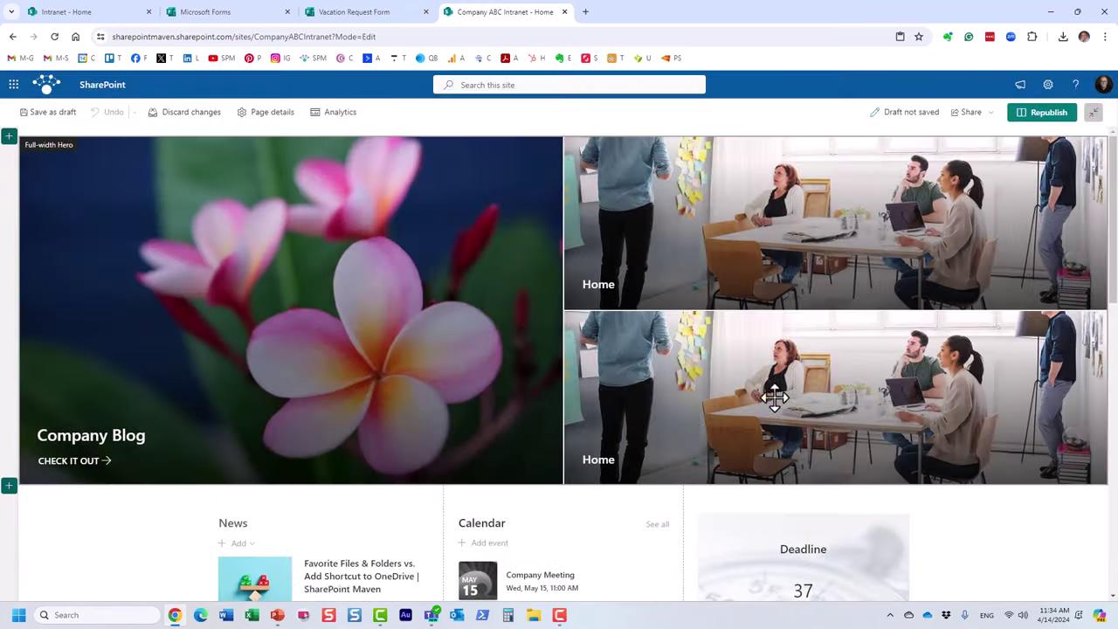
click(730, 358)
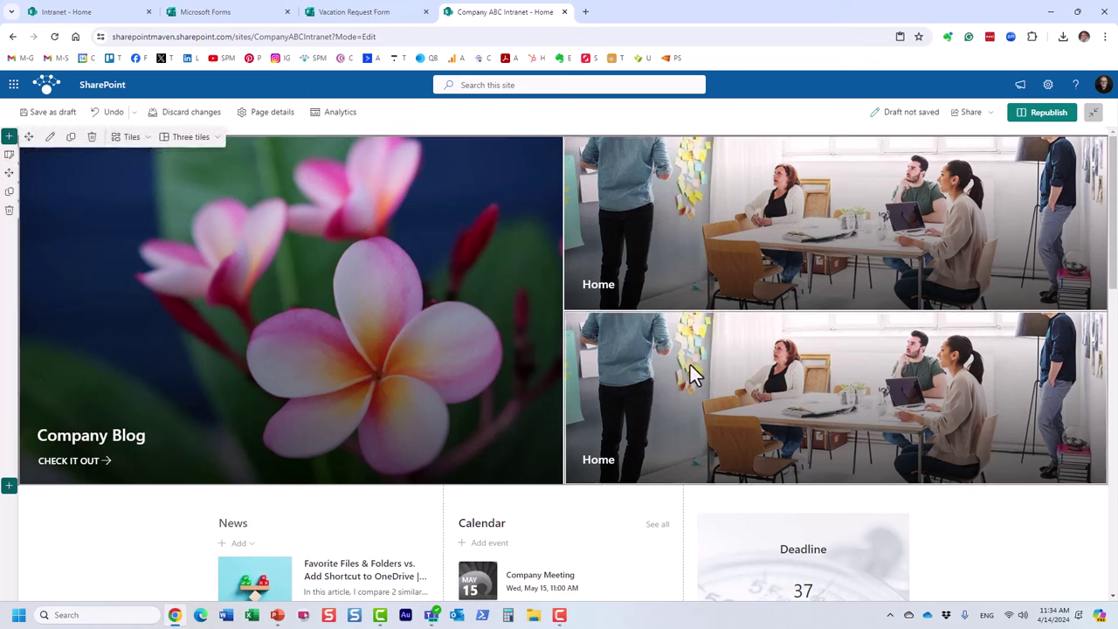
click(741, 353)
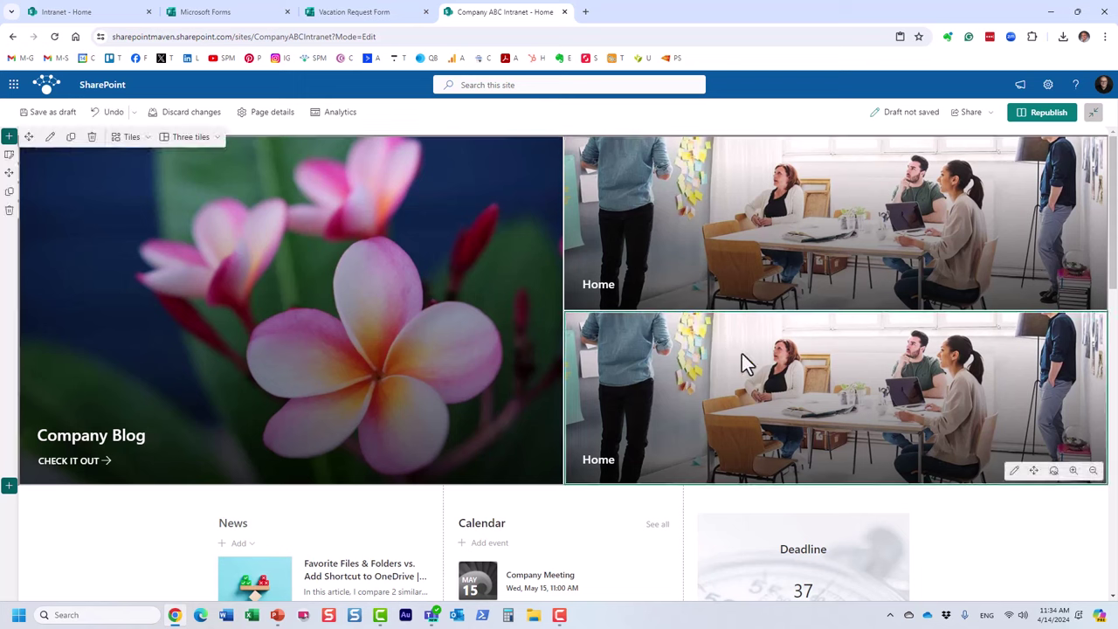
click(1013, 472)
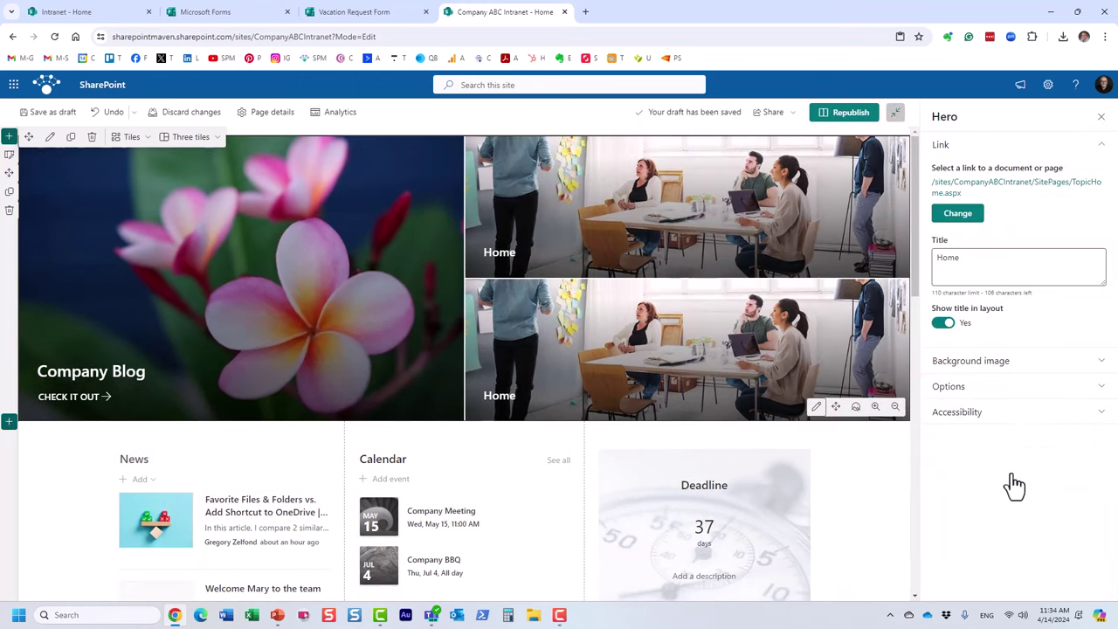
click(960, 215)
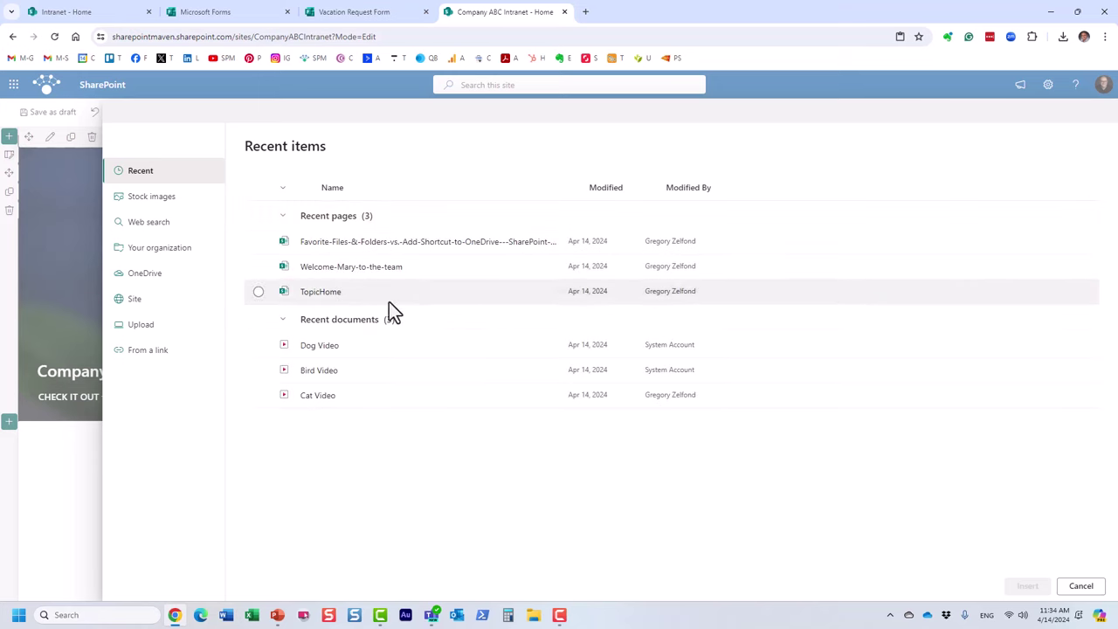
click(150, 351)
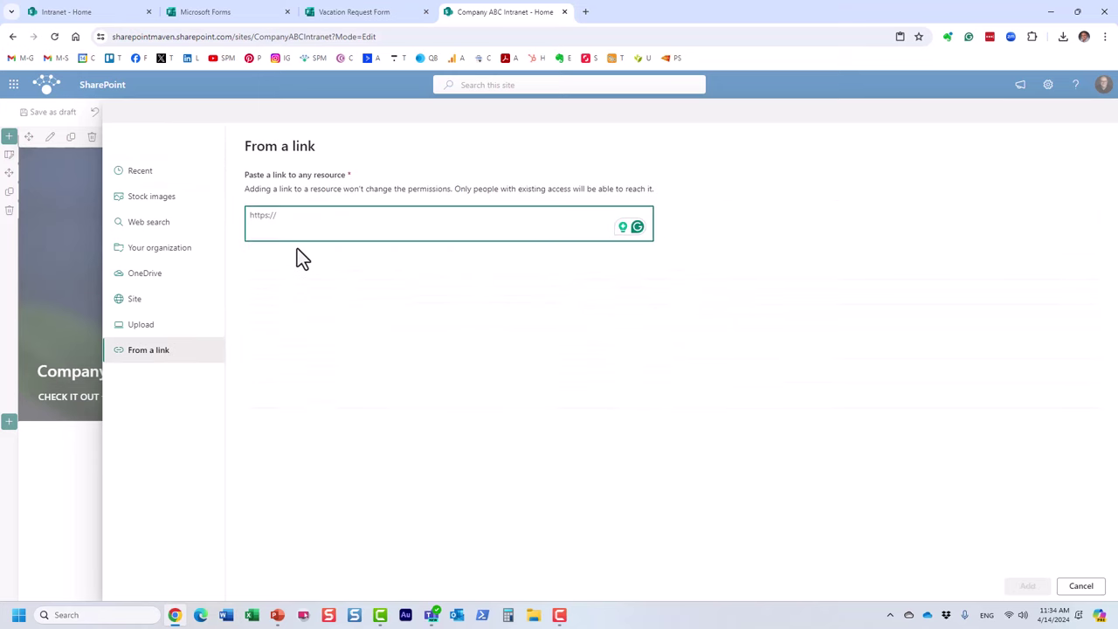
key(ctrl+v)
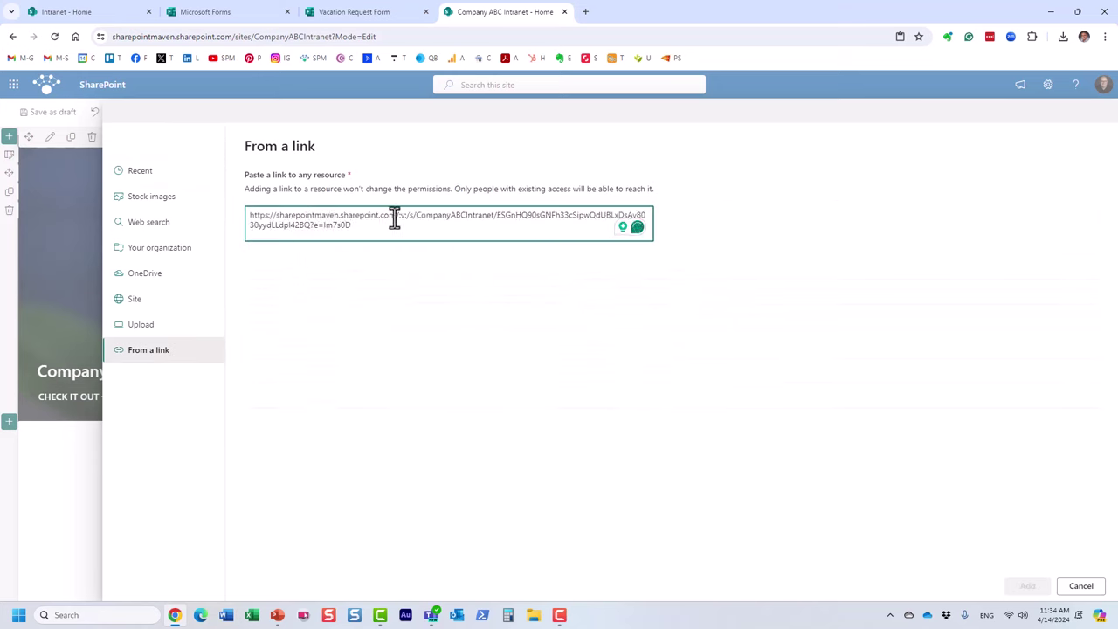
click(1034, 586)
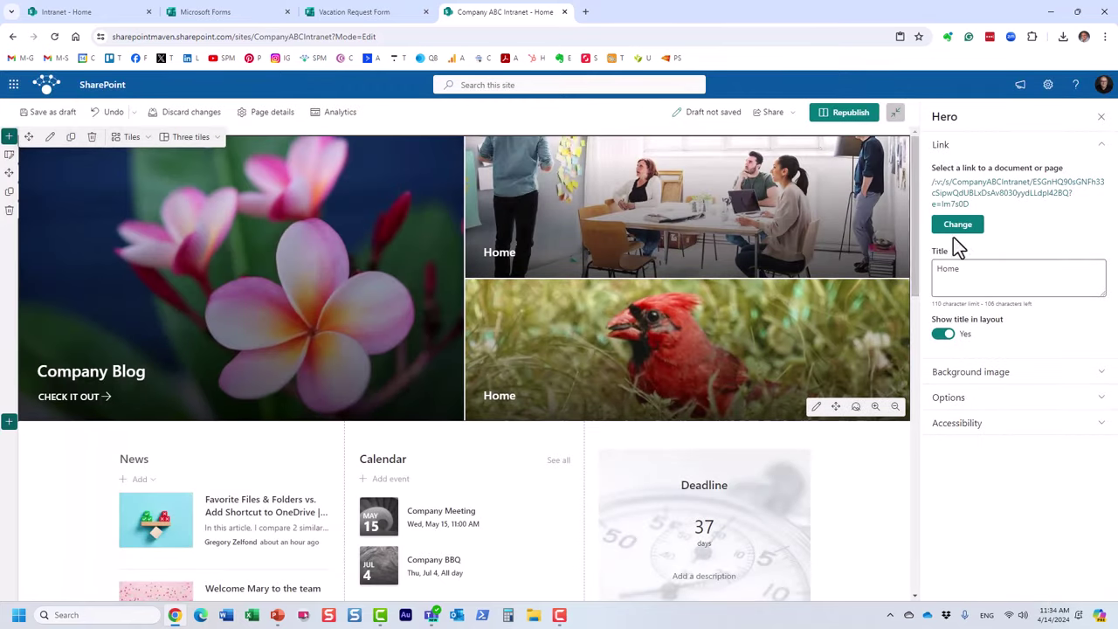
click(845, 117)
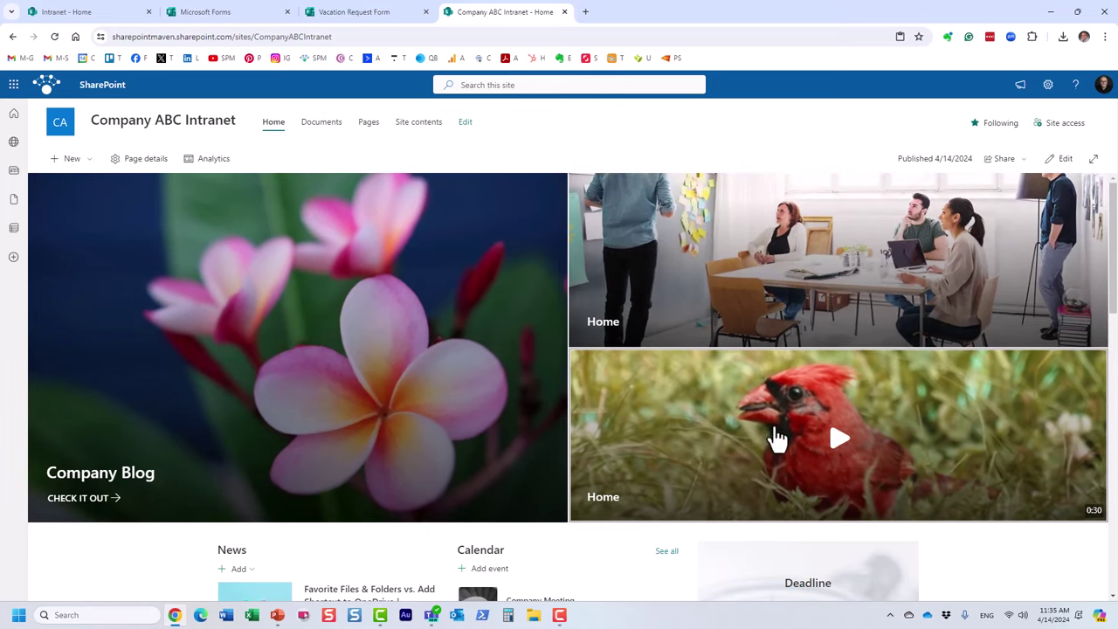
click(839, 443)
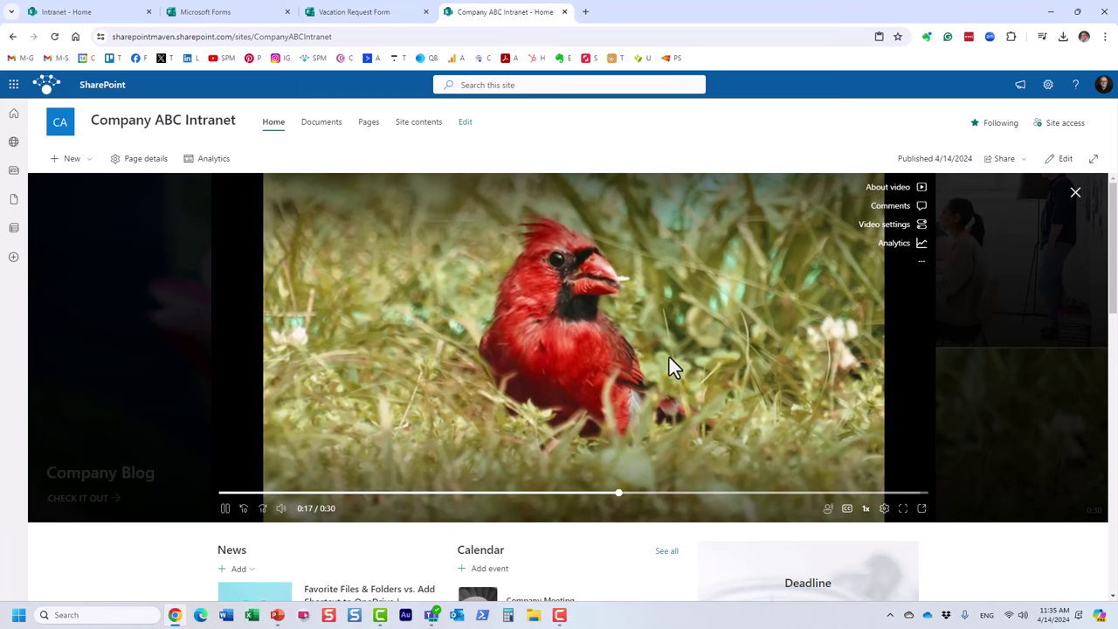
click(1075, 194)
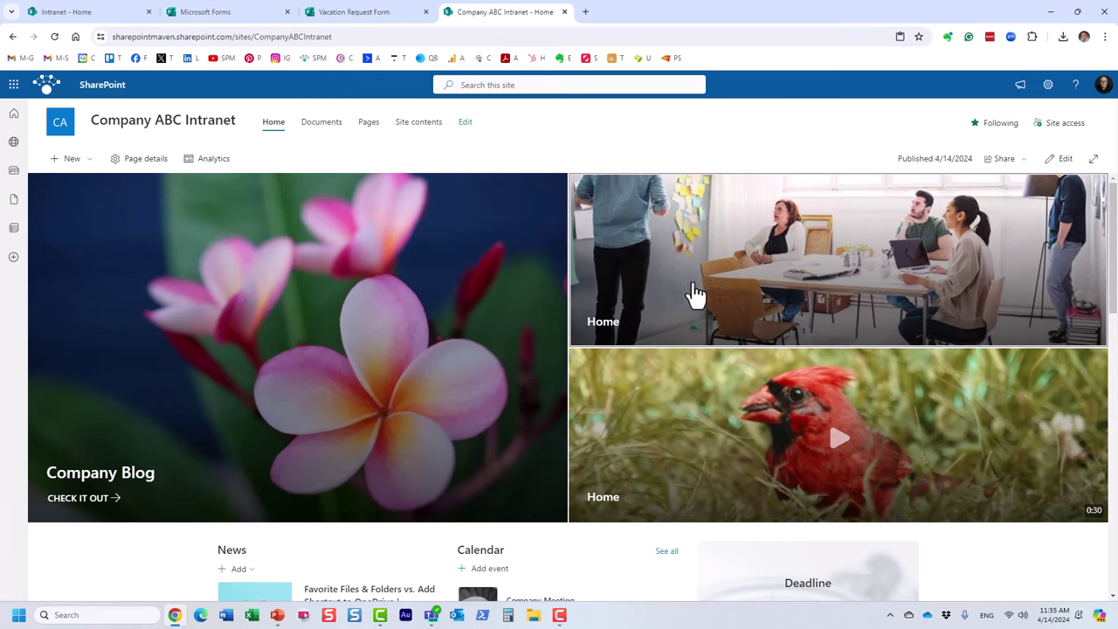
scroll(602, 413, down, 5)
scroll(605, 414, down, 1)
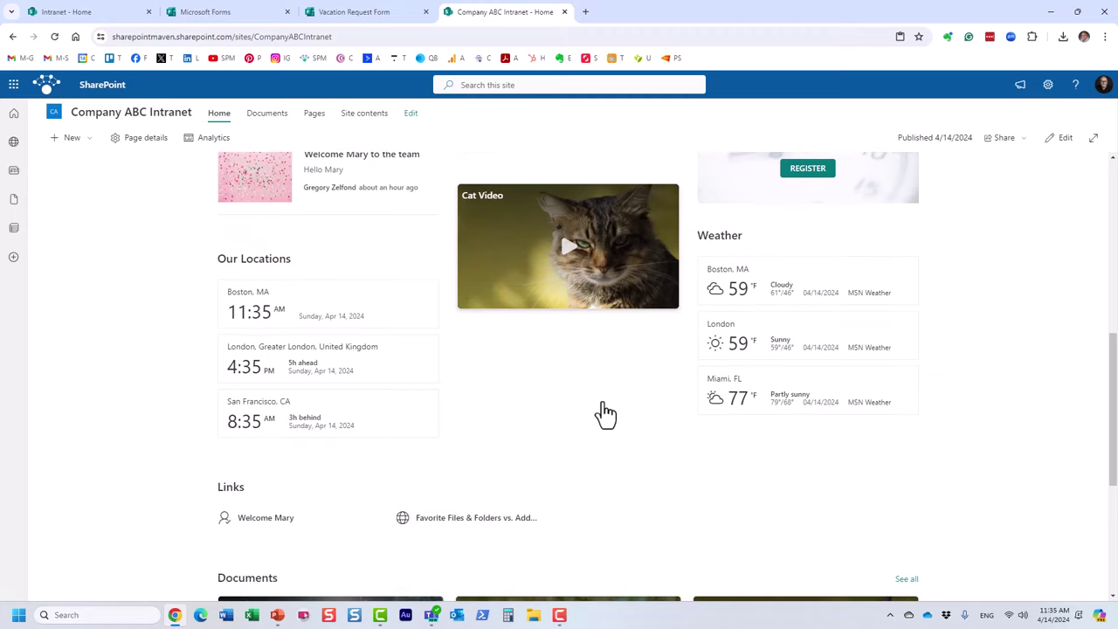
scroll(604, 412, up, 2)
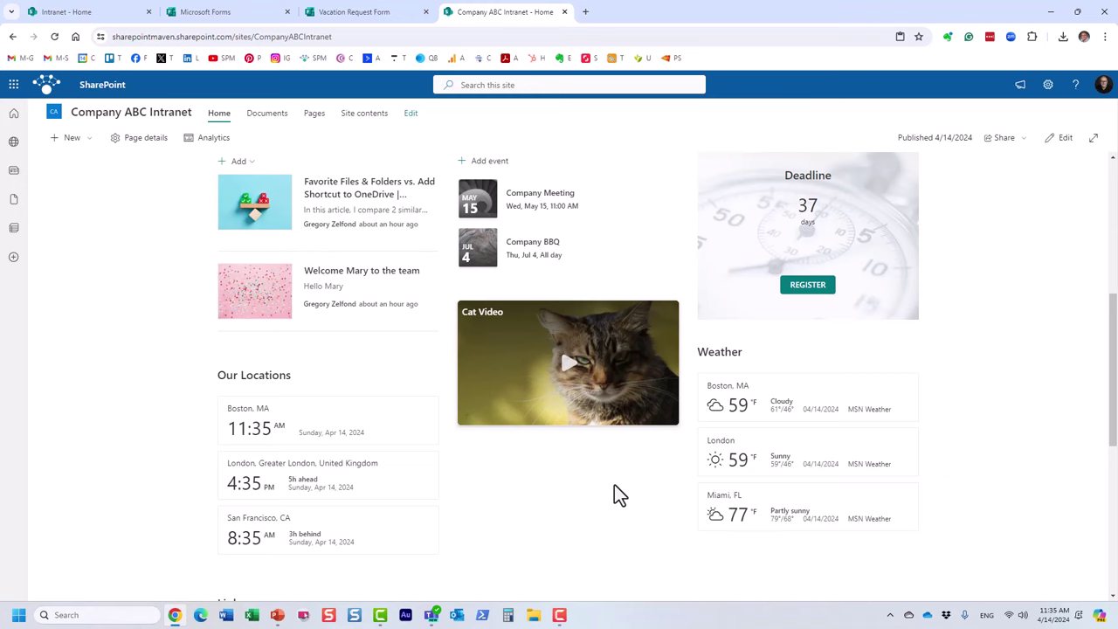
scroll(614, 485, up, 5)
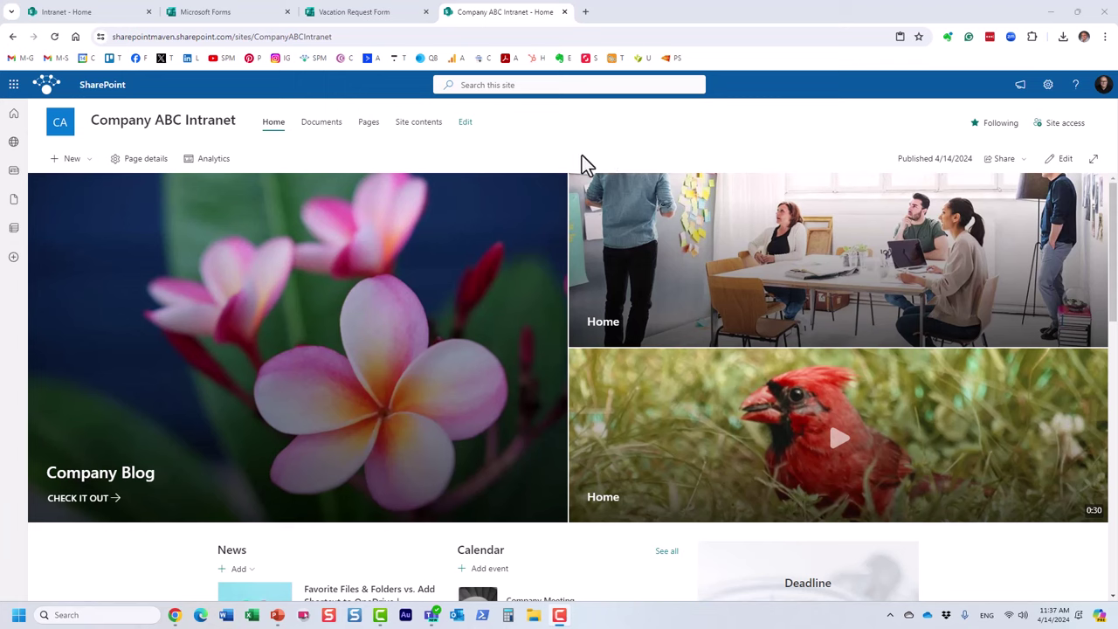
Step: Find 'viv' in the Microsoft 365 app launcher and open Viva Engage in a new tab
click(13, 85)
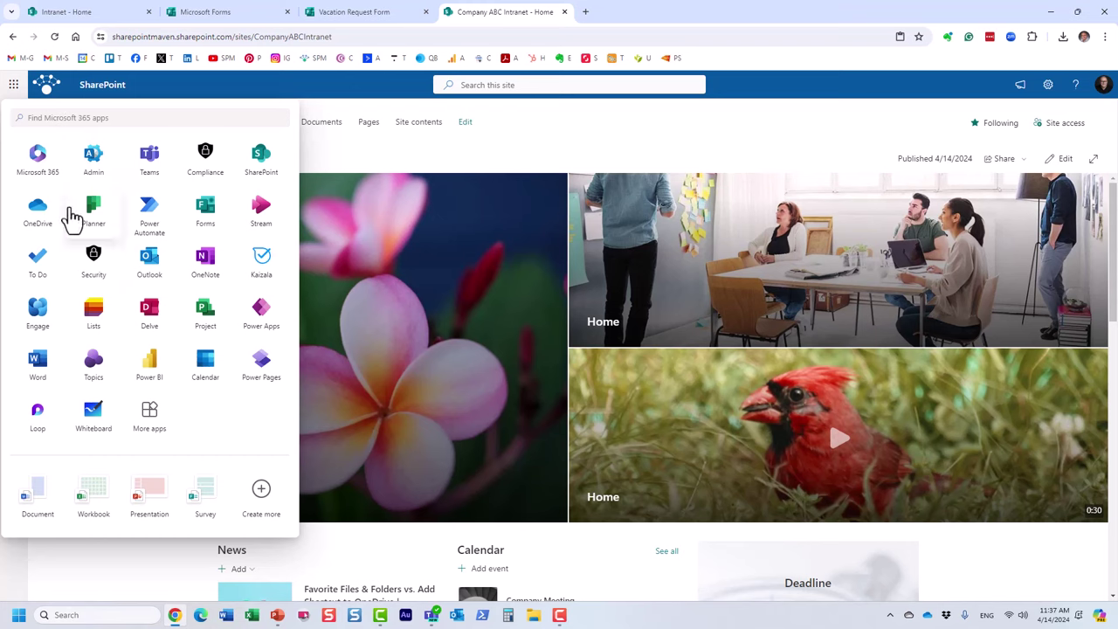
click(112, 116)
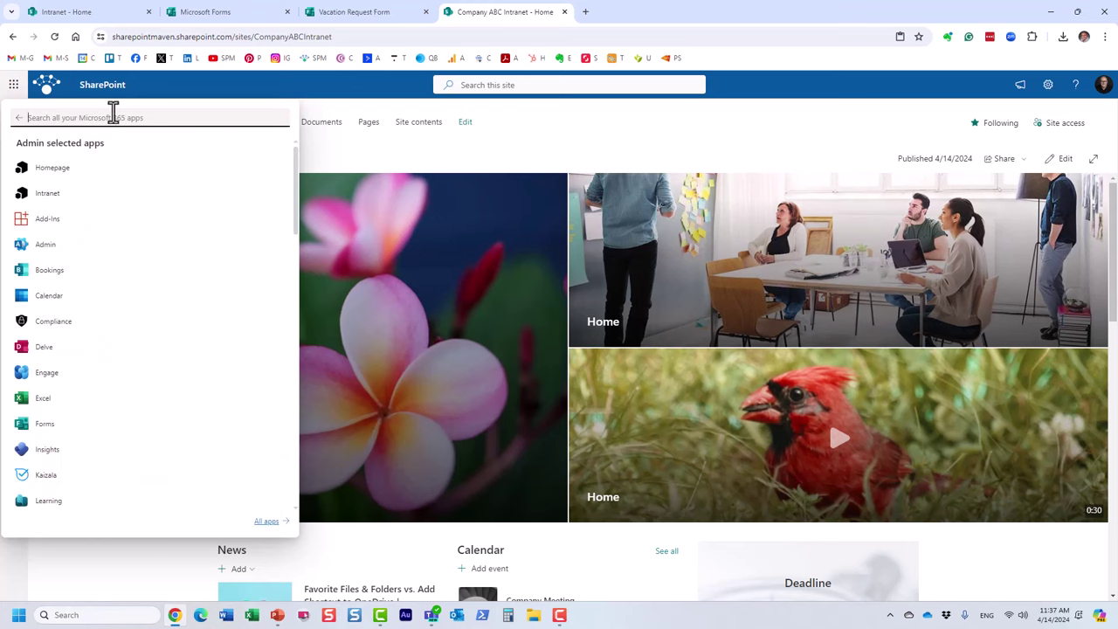
text(viv)
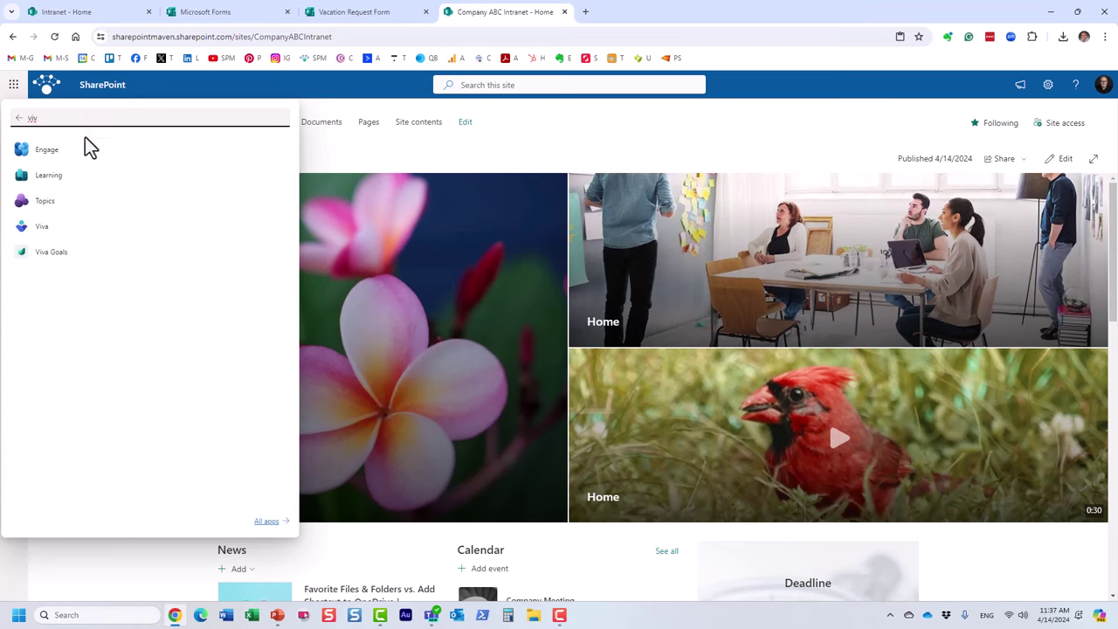
click(49, 157)
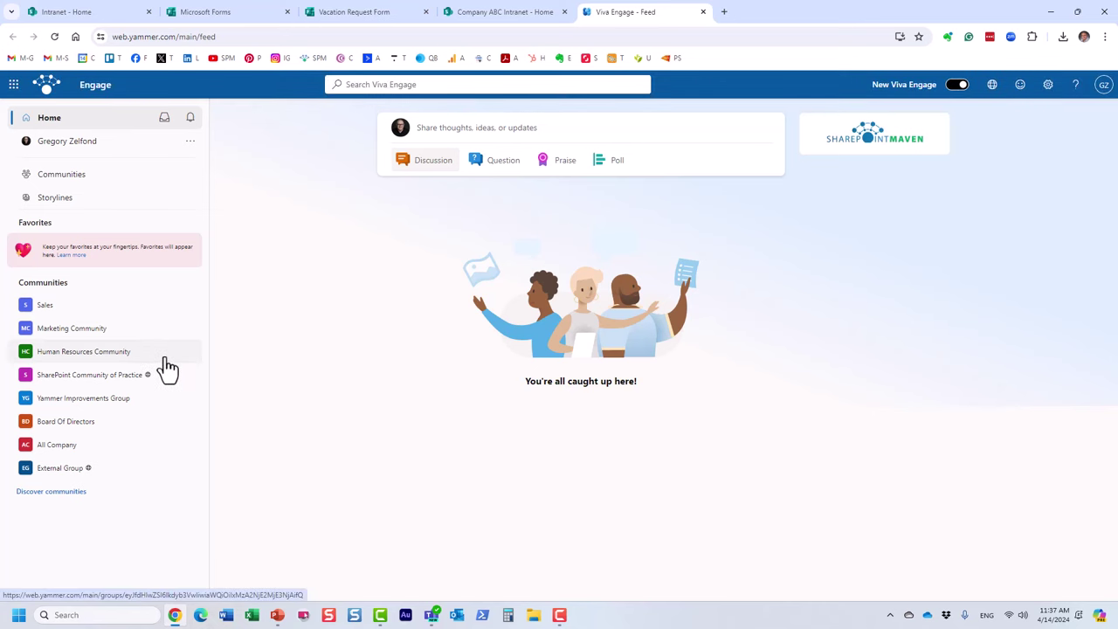
Step: Go from the SharePoint Community of Practice to the Human Resources Community page
click(98, 380)
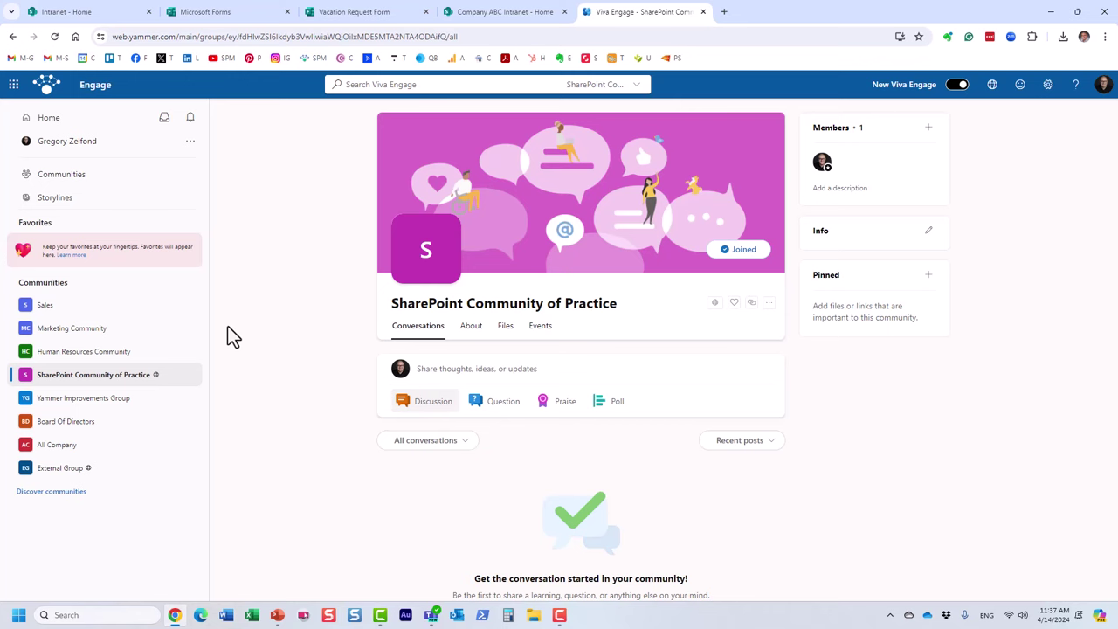
click(98, 354)
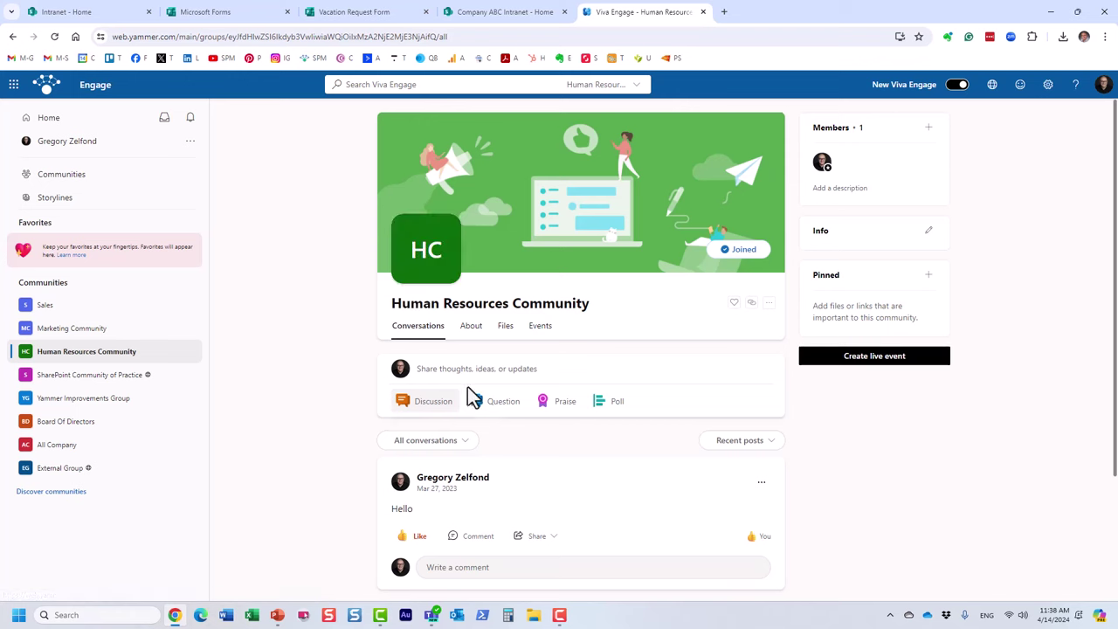
Step: Post 'Hello' in the Human Resources Community conversations
click(444, 372)
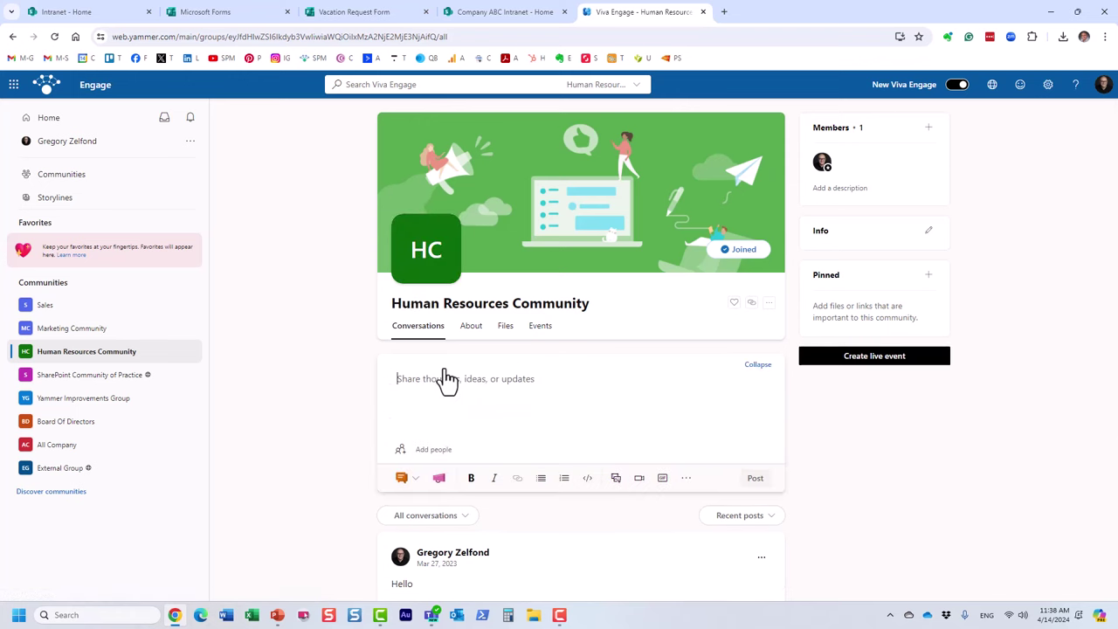
text(Hello)
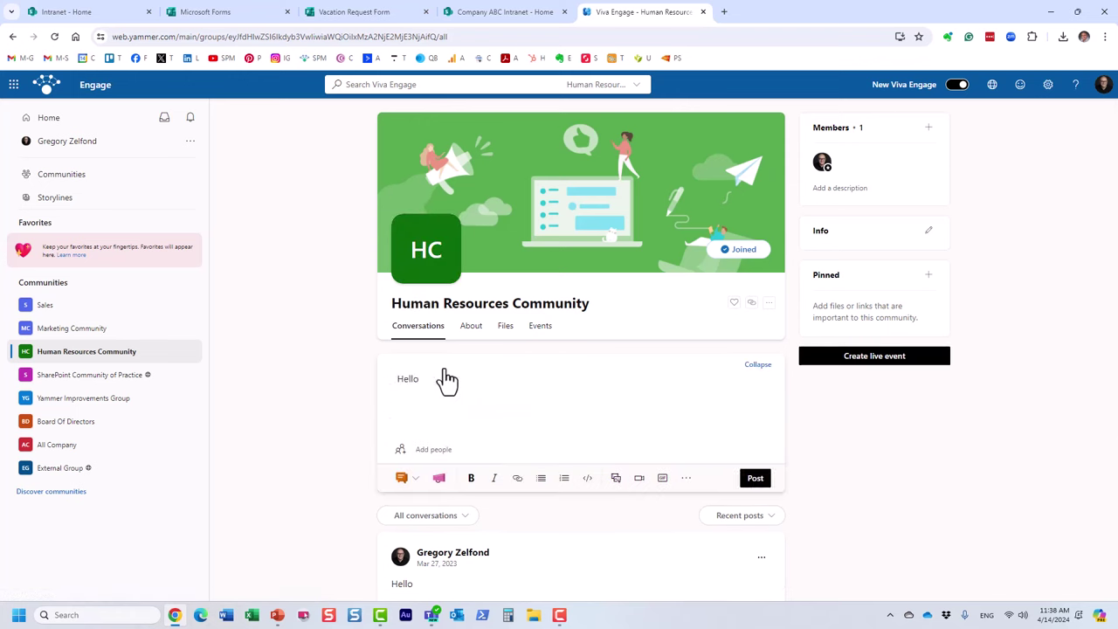
click(754, 480)
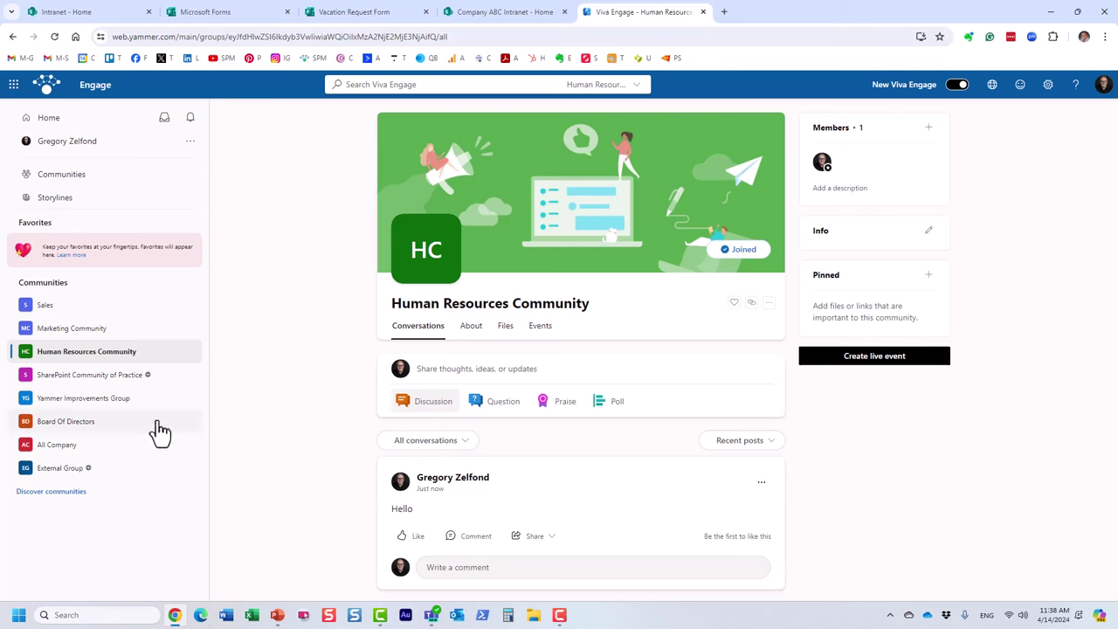
Step: Start a question in SharePoint Community of Practice, then put the Company ABC Intranet home page in edit mode
click(127, 385)
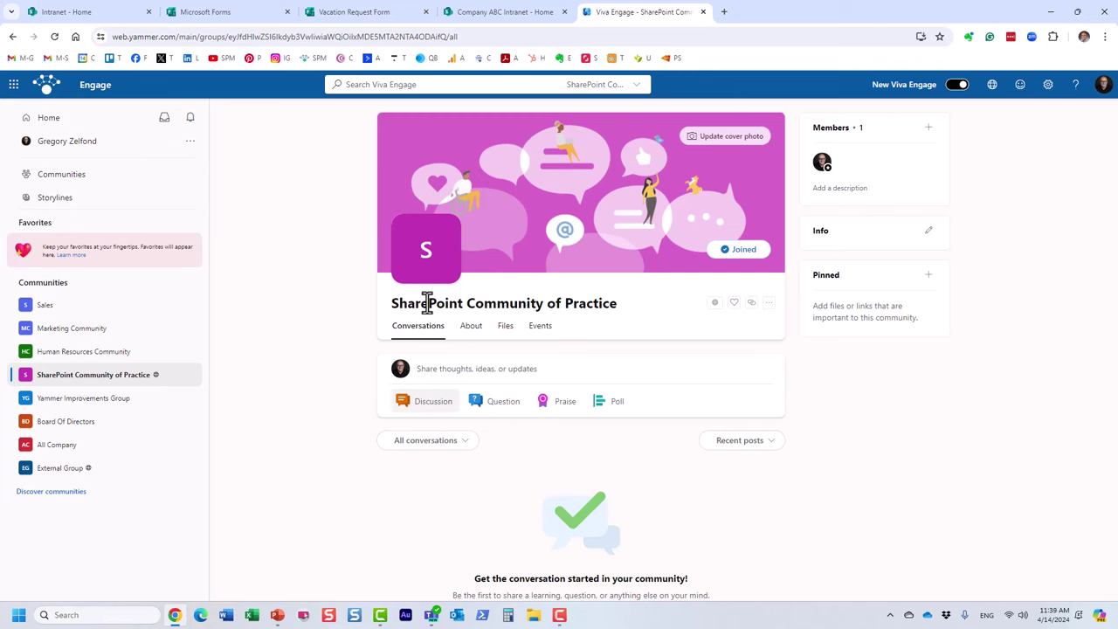
click(504, 402)
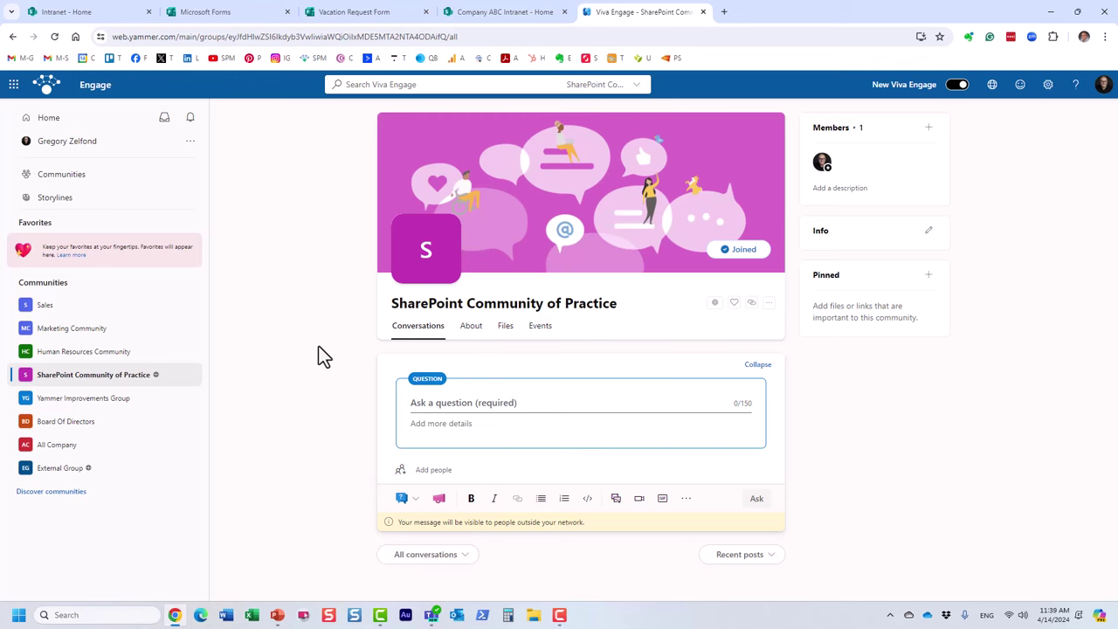
click(506, 12)
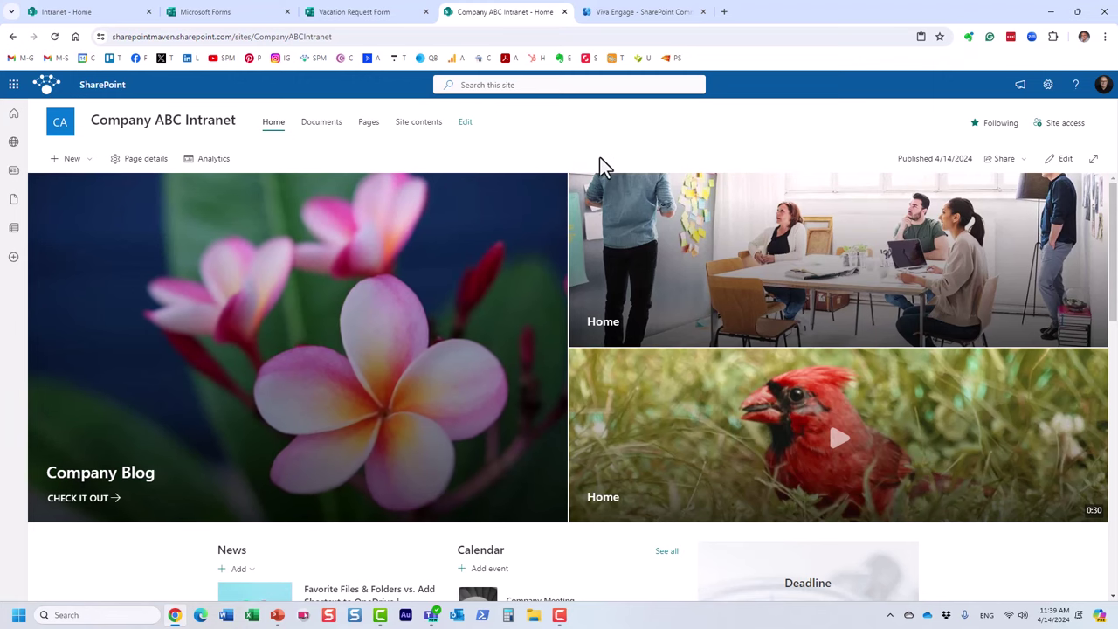
scroll(1060, 317, down, 10)
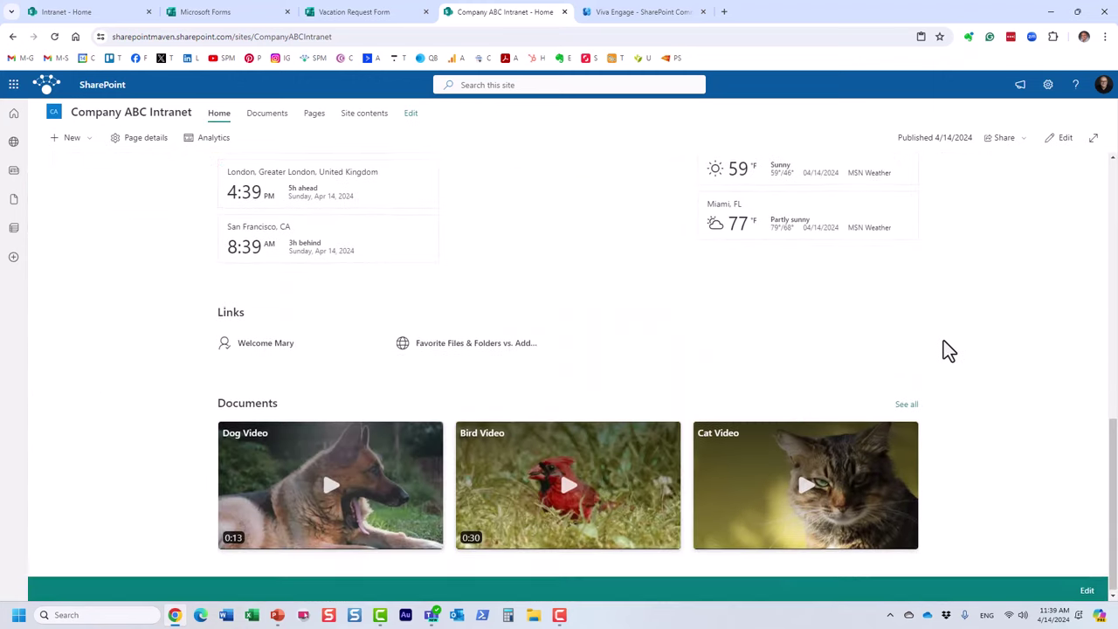
scroll(943, 353, up, 10)
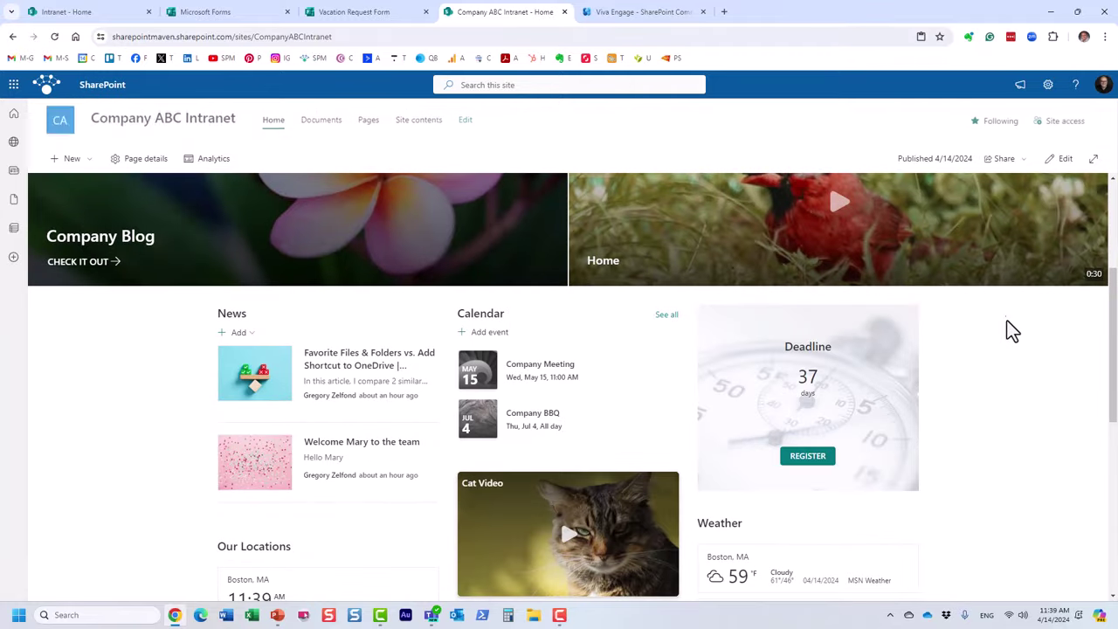
scroll(905, 292, up, 2)
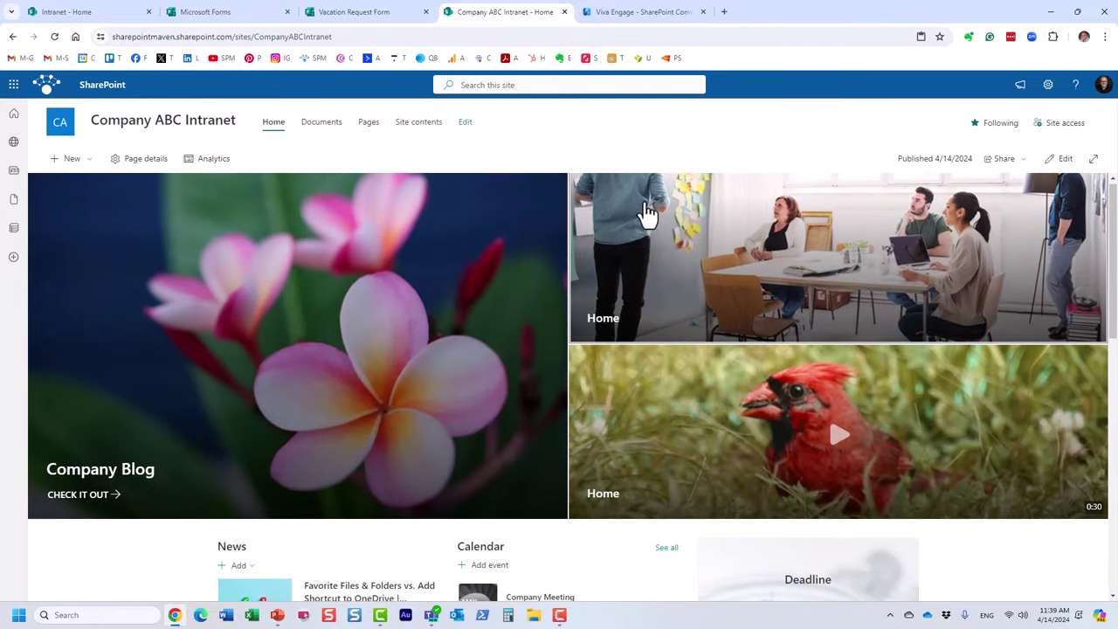
click(1059, 161)
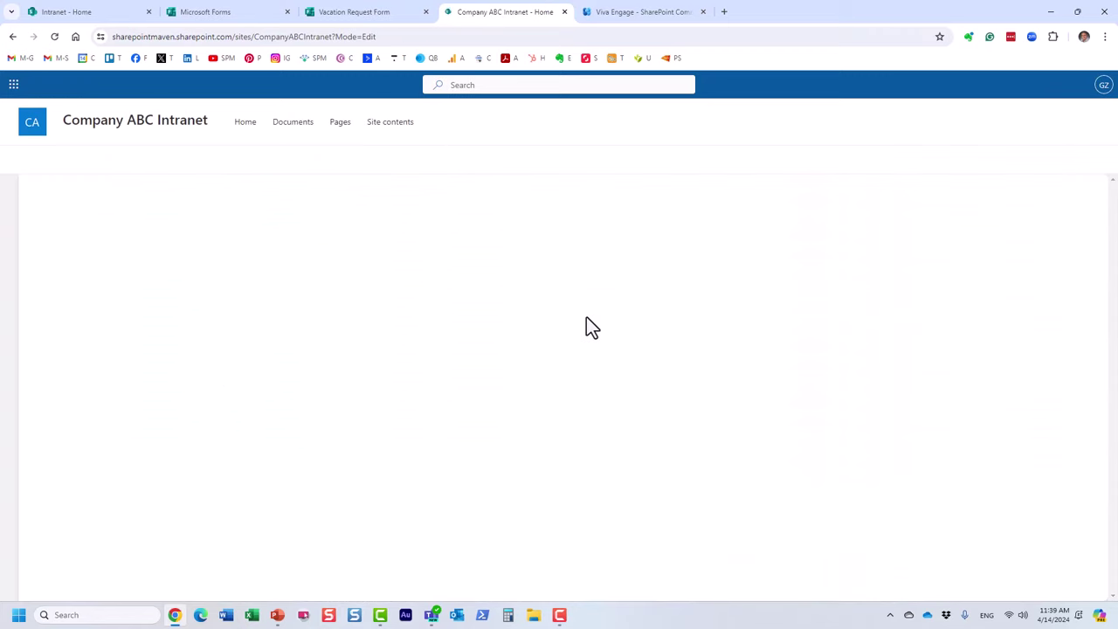
scroll(586, 327, down, 10)
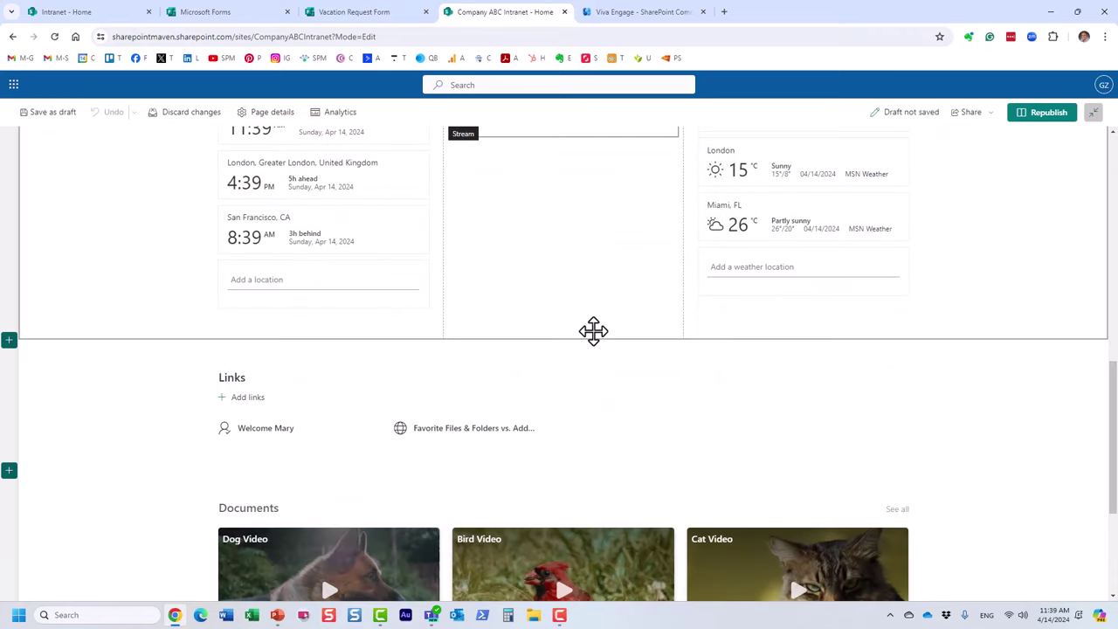
Step: Republish the Company ABC Intranet home page from the top of the editor
scroll(609, 337, up, 10)
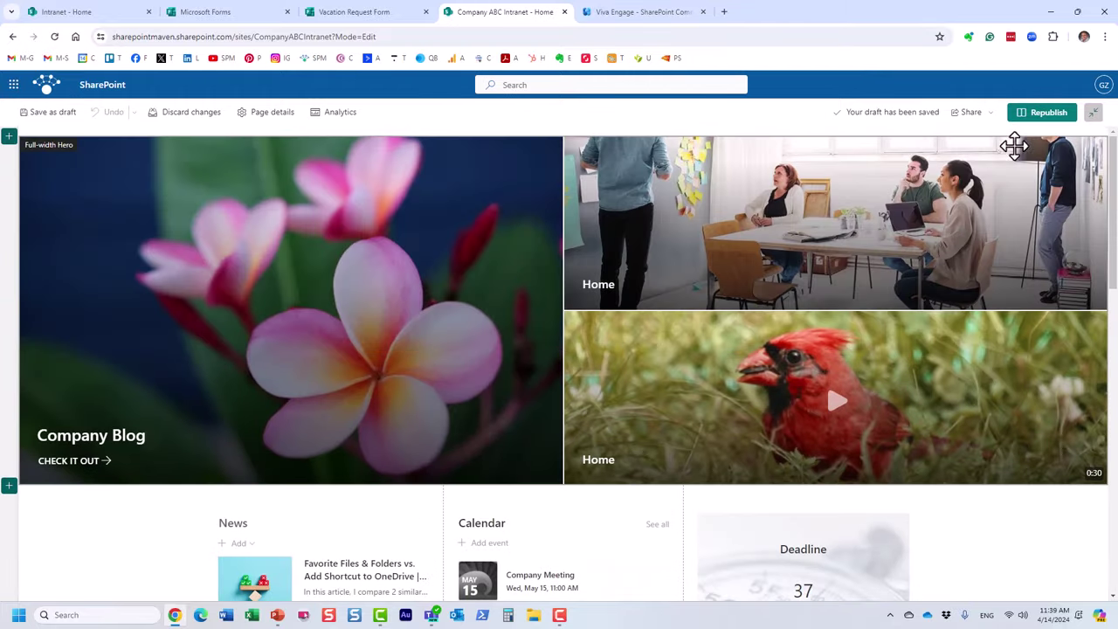
click(1033, 120)
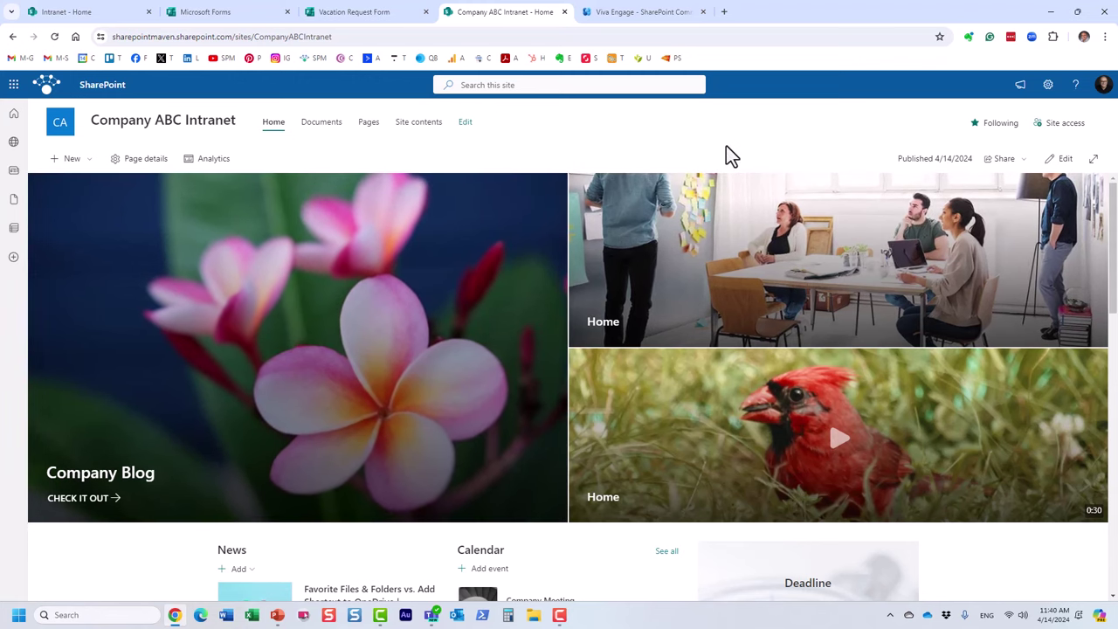
scroll(469, 329, down, 2)
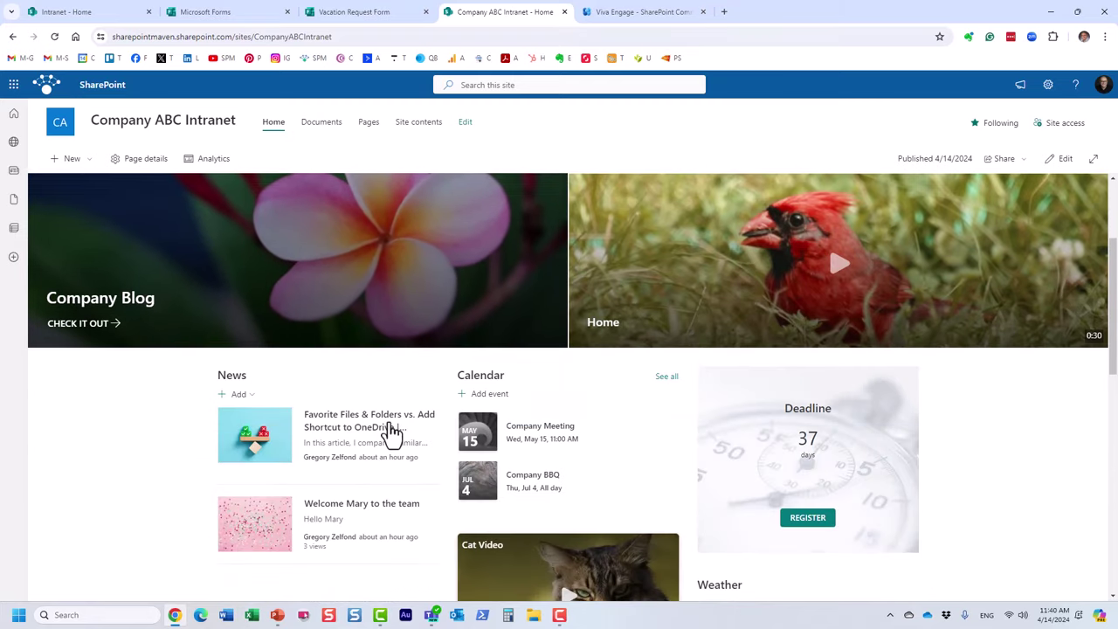
Step: On the Welcome news post, comment 'Hello' mentioning the new colleague, then like the post
click(352, 507)
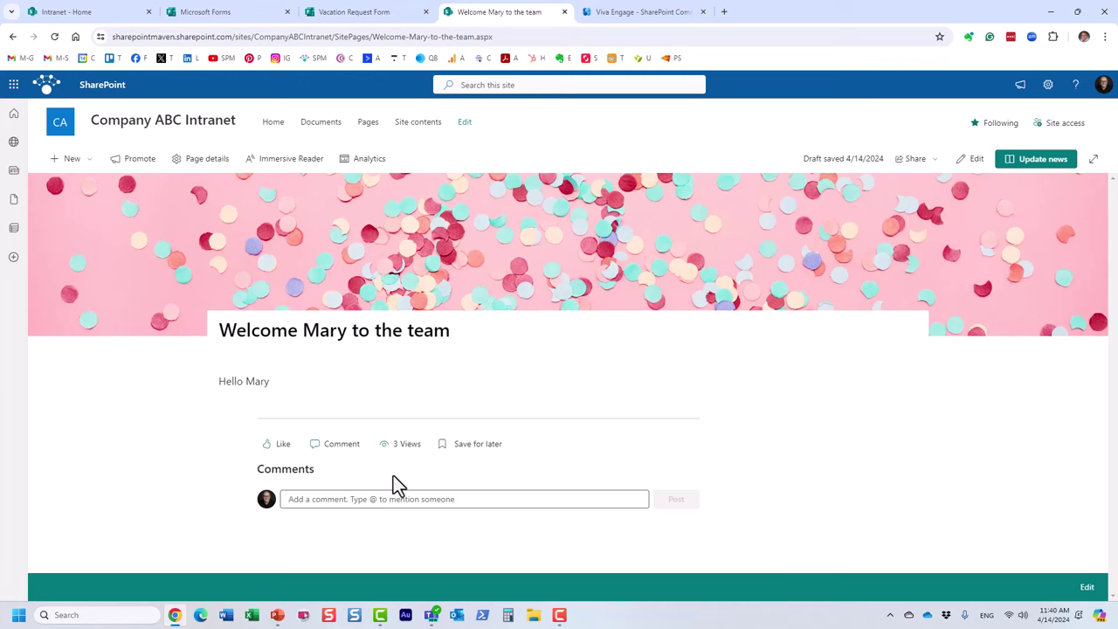
click(315, 499)
text(Hello )
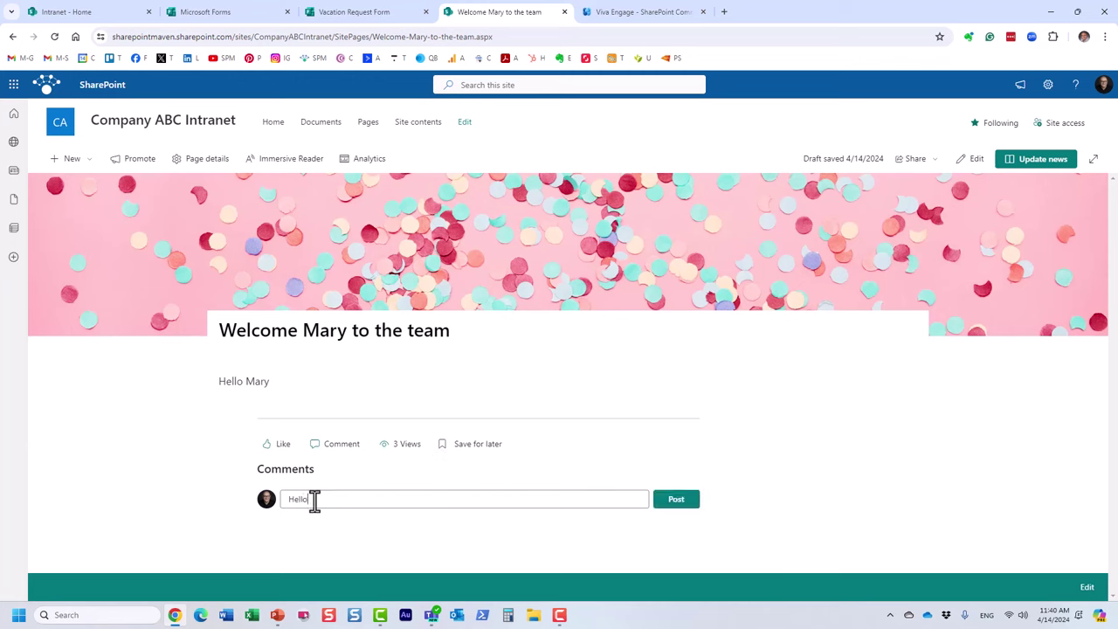
text(@mary)
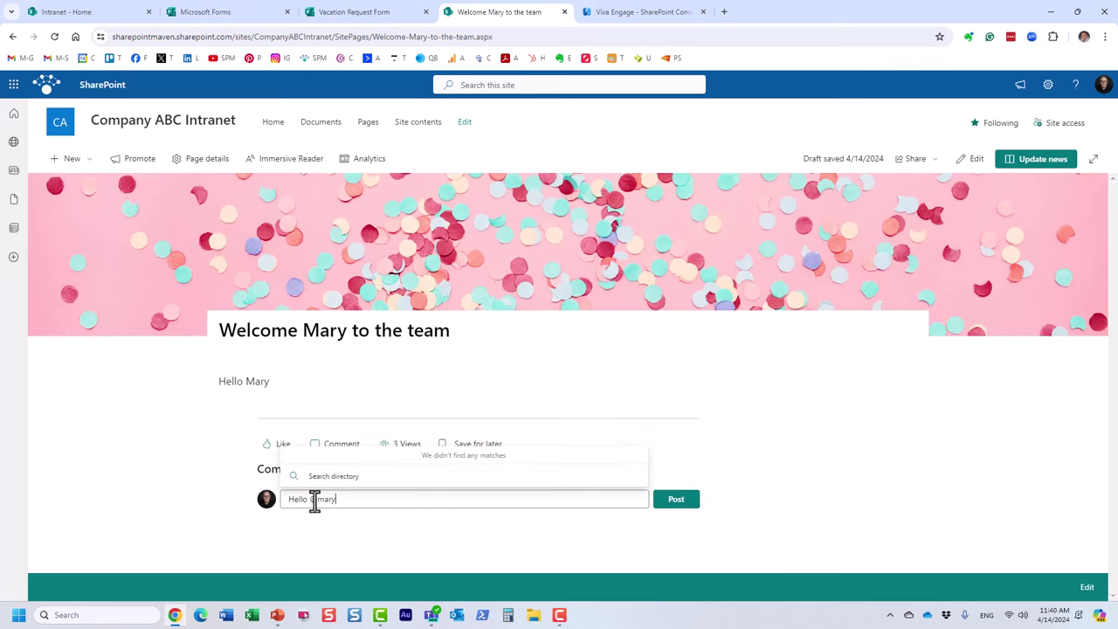
click(335, 451)
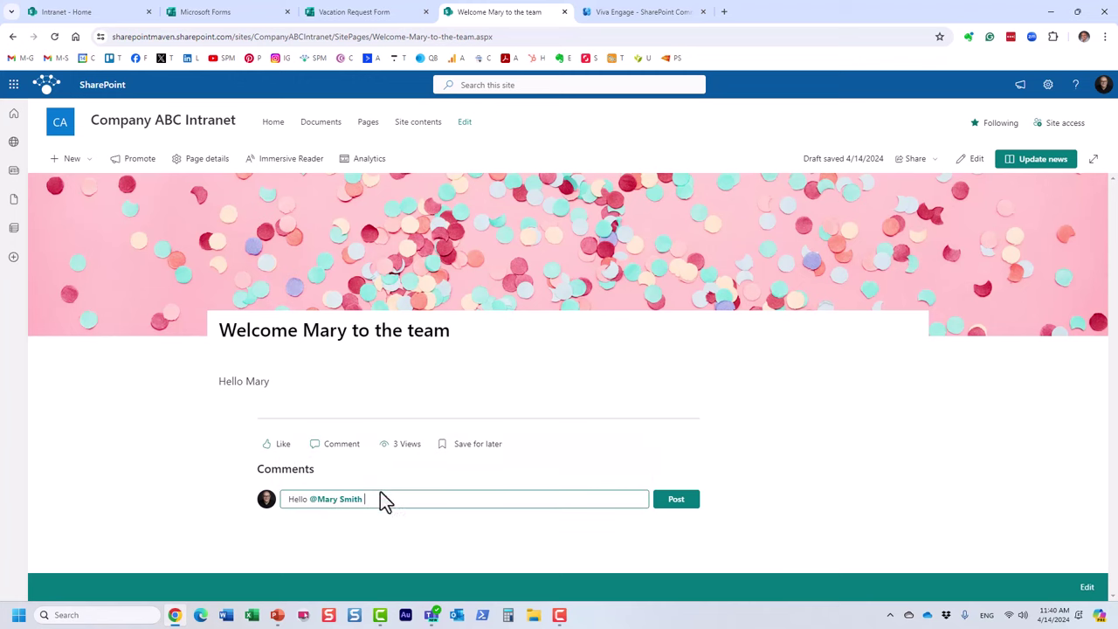
click(681, 509)
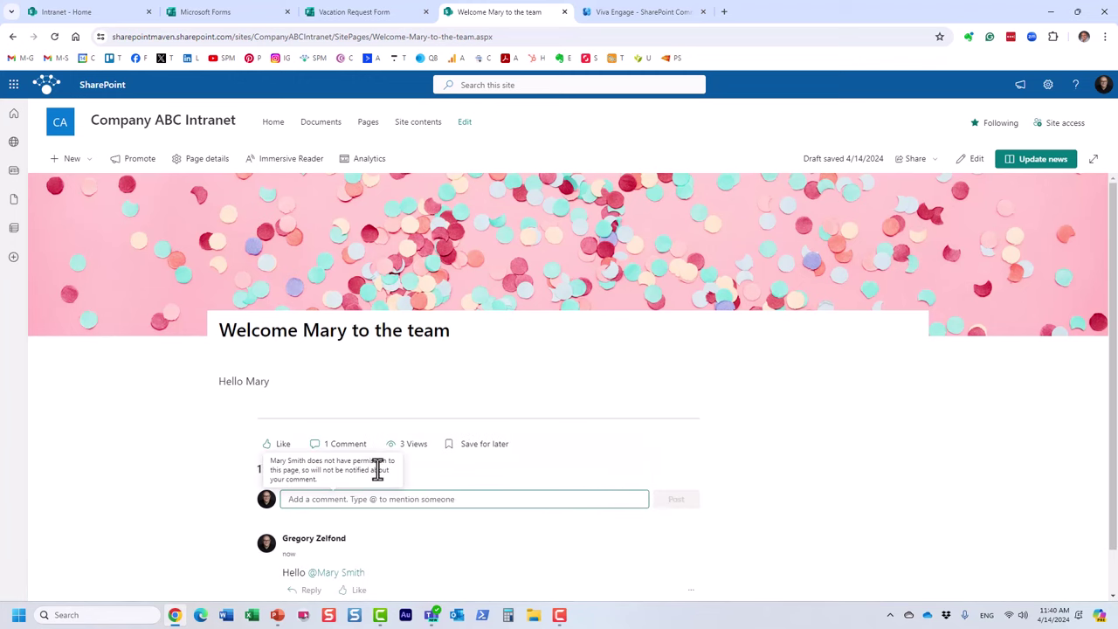
click(279, 444)
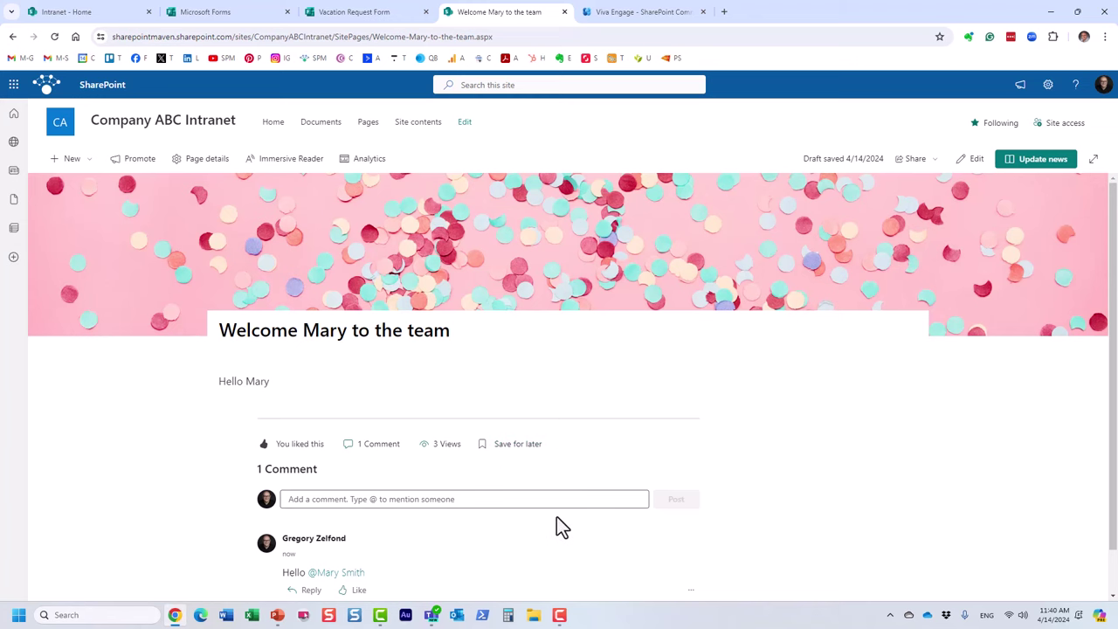
Step: Publish the news update and scroll through the Company ABC Intranet home page to the news
click(1018, 168)
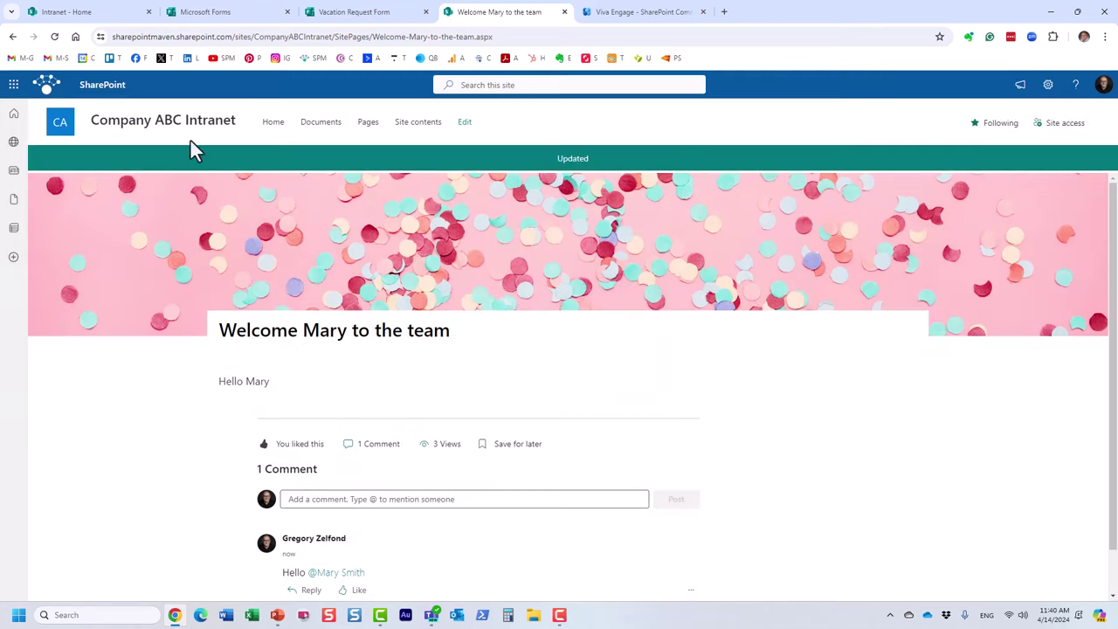
click(192, 125)
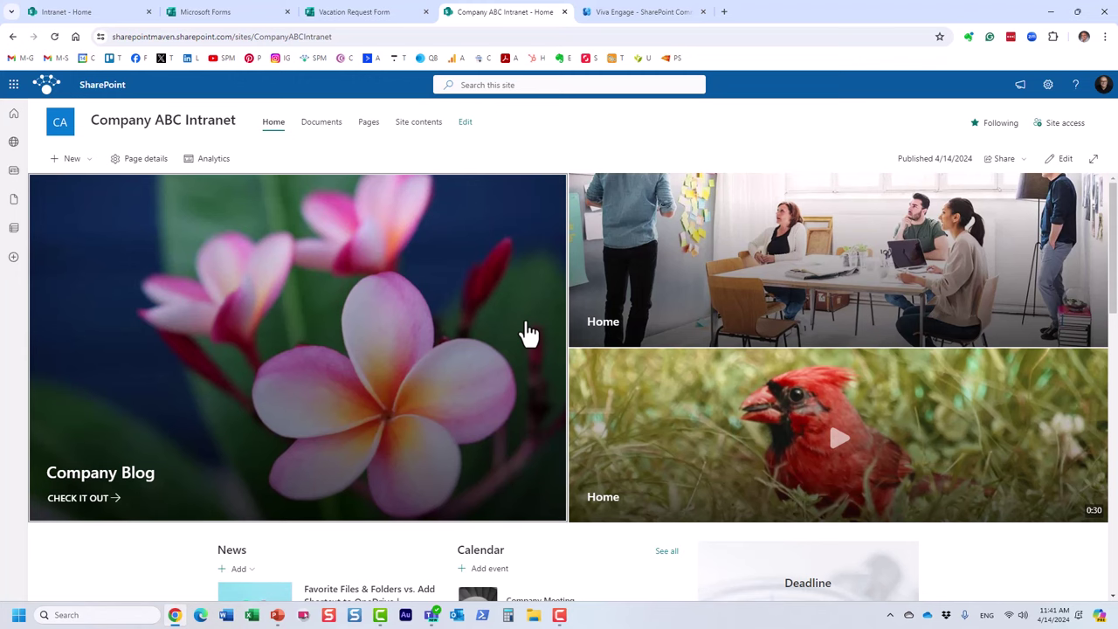
scroll(528, 332, down, 3)
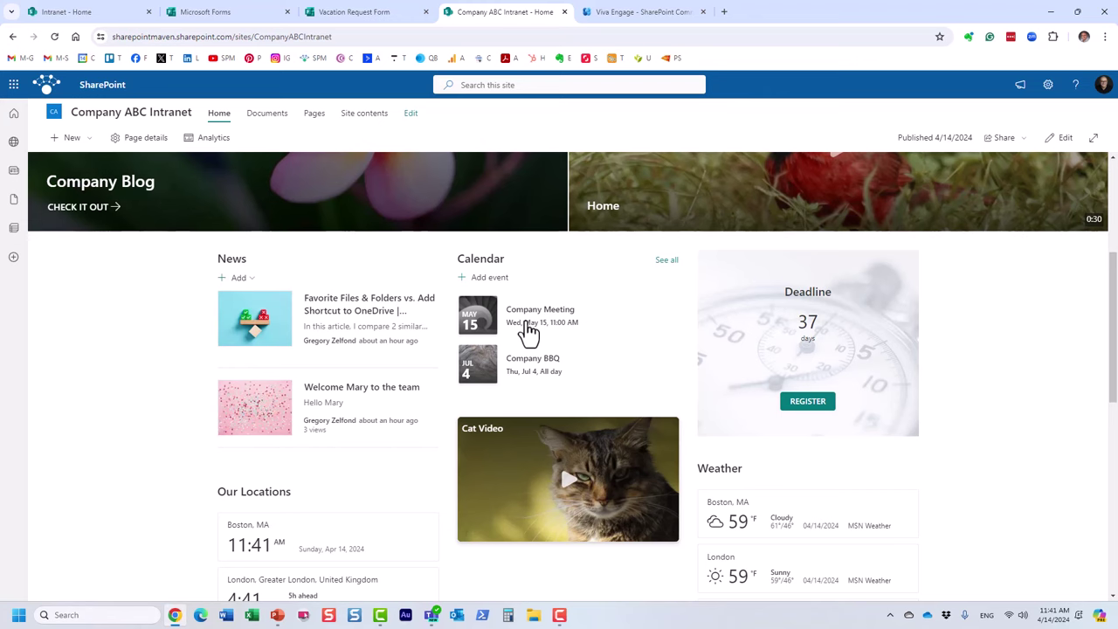
mouse_move(399, 412)
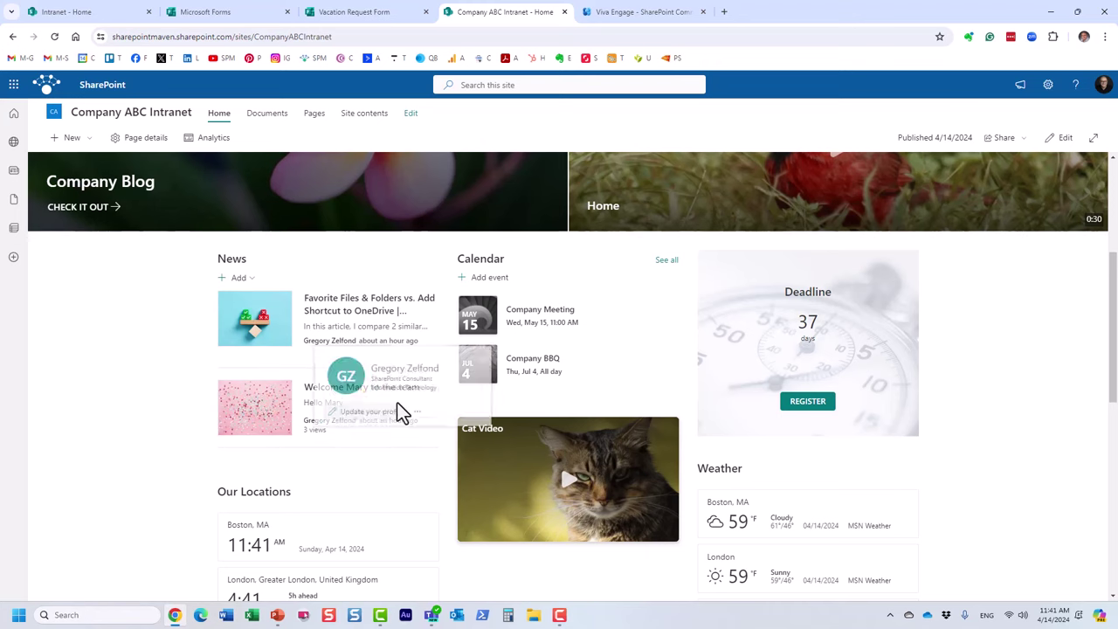
scroll(558, 481, down, 2)
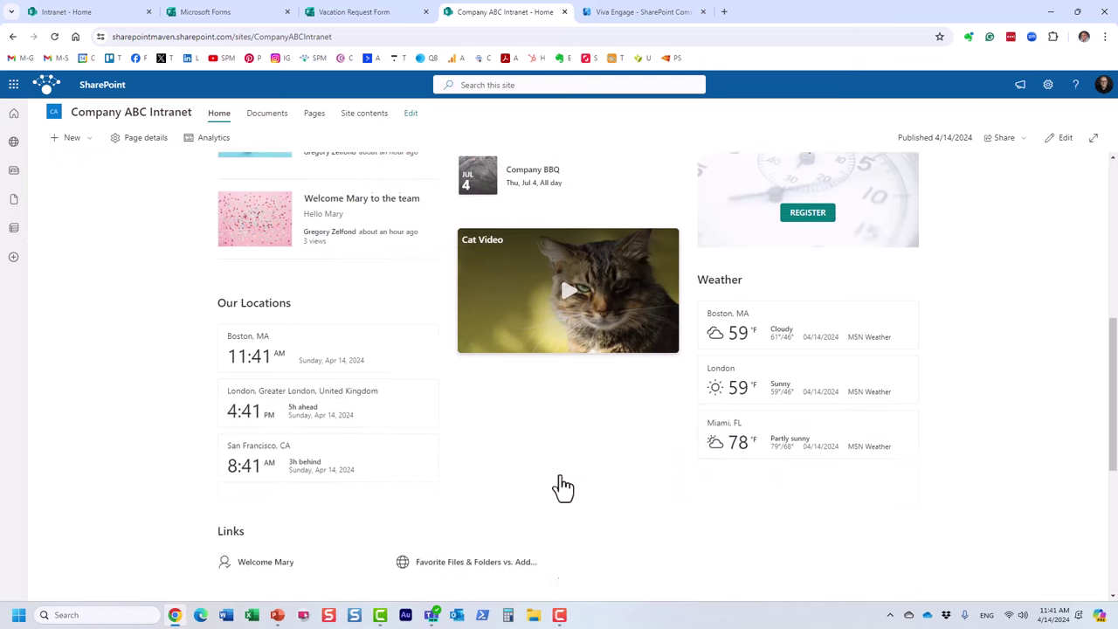
scroll(563, 488, down, 2)
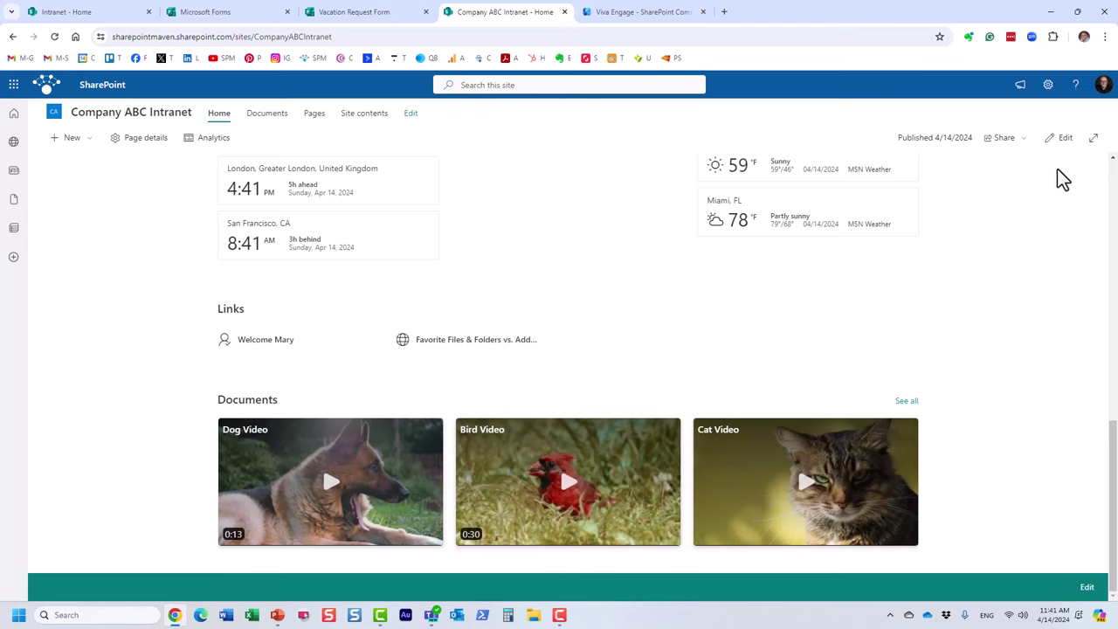
Step: In edit mode, insert a Viva Engage Conversations web part below the Documents section
click(1059, 138)
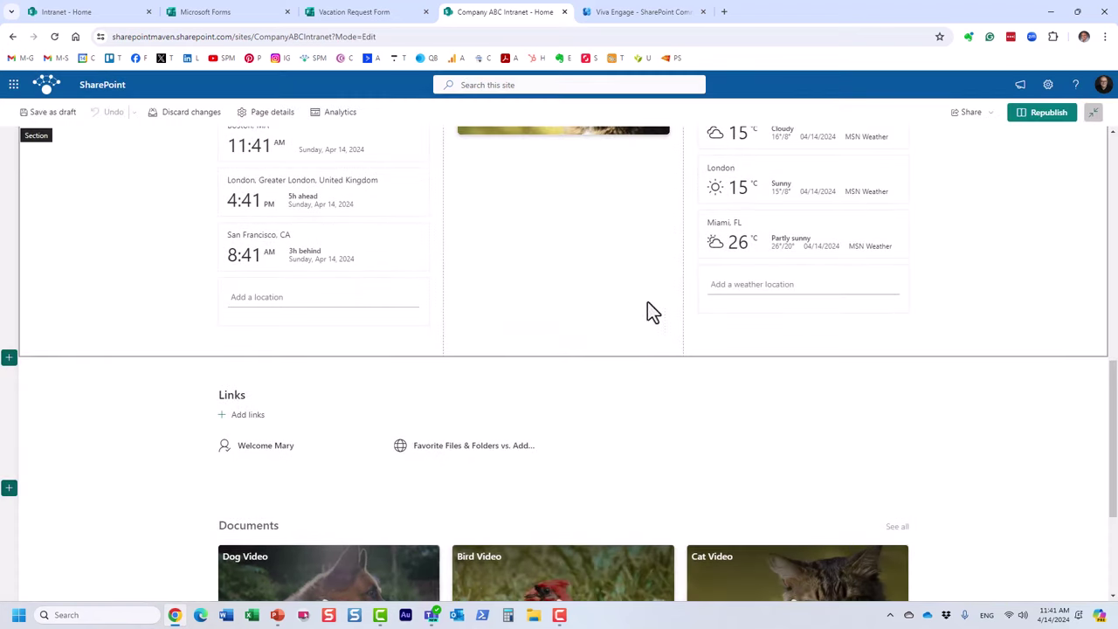
scroll(615, 377, down, 3)
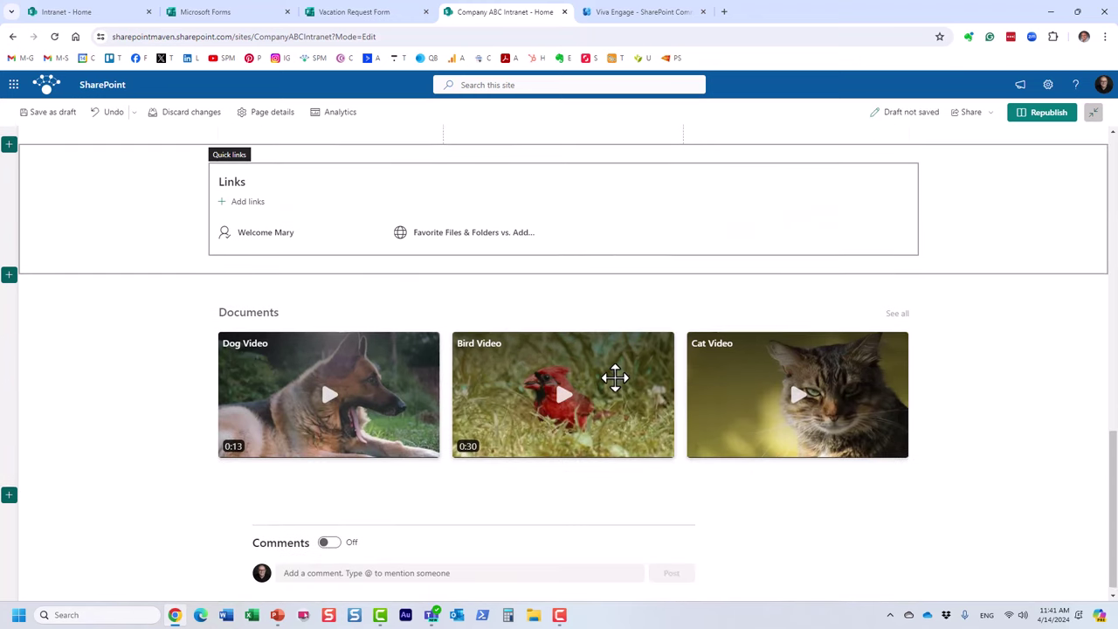
click(562, 477)
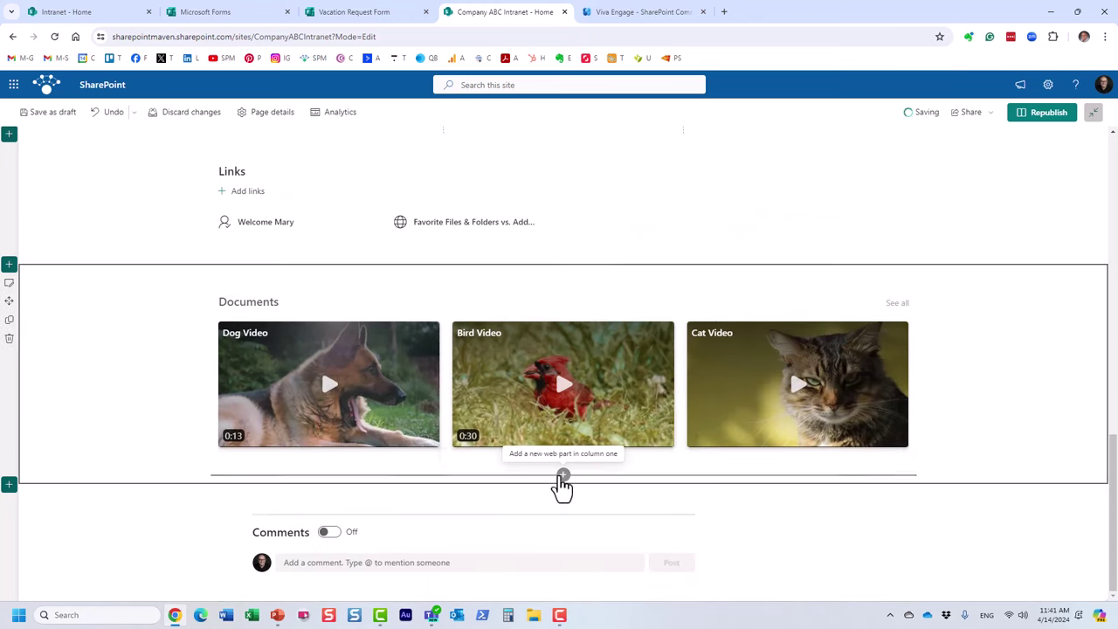
text(viva)
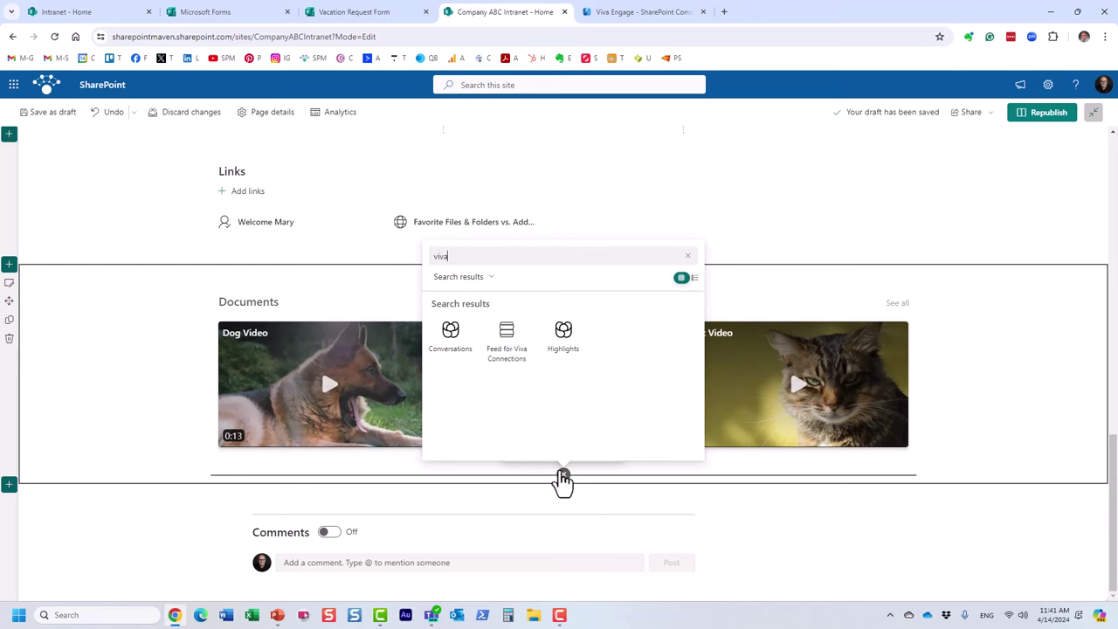
click(450, 339)
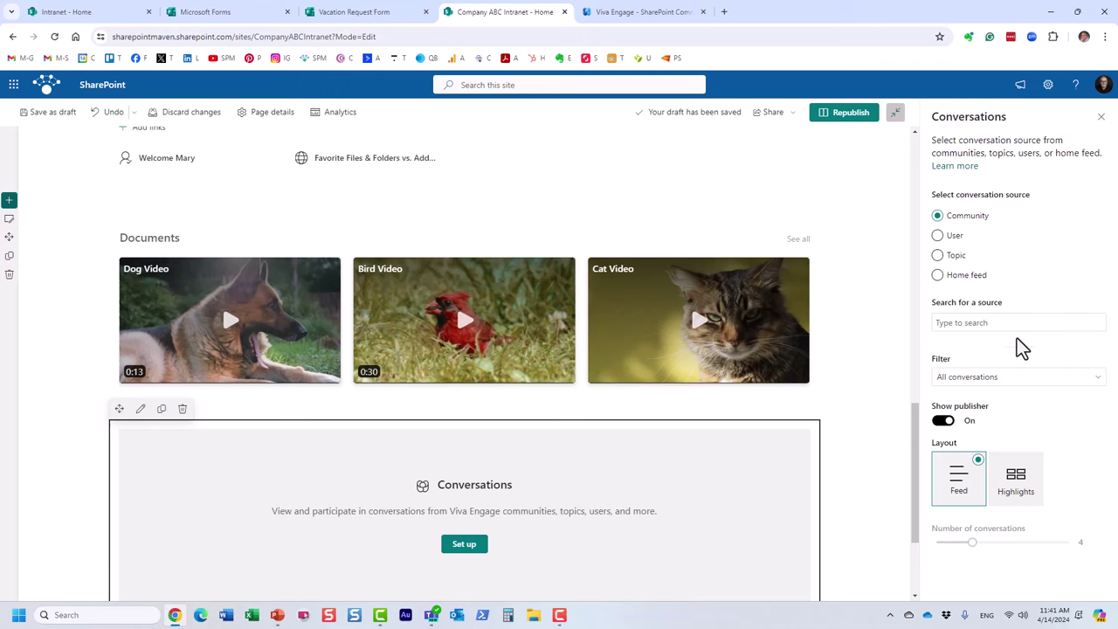
Step: Keep the Conversations source type on Community and choose SharePoint Community of Practice
click(939, 256)
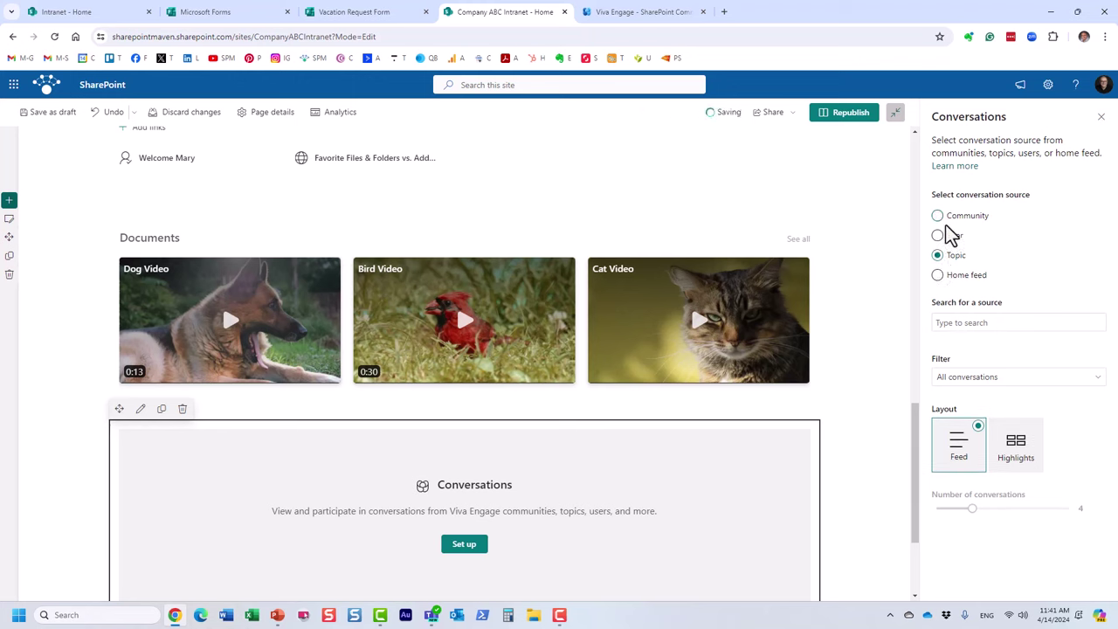
click(940, 223)
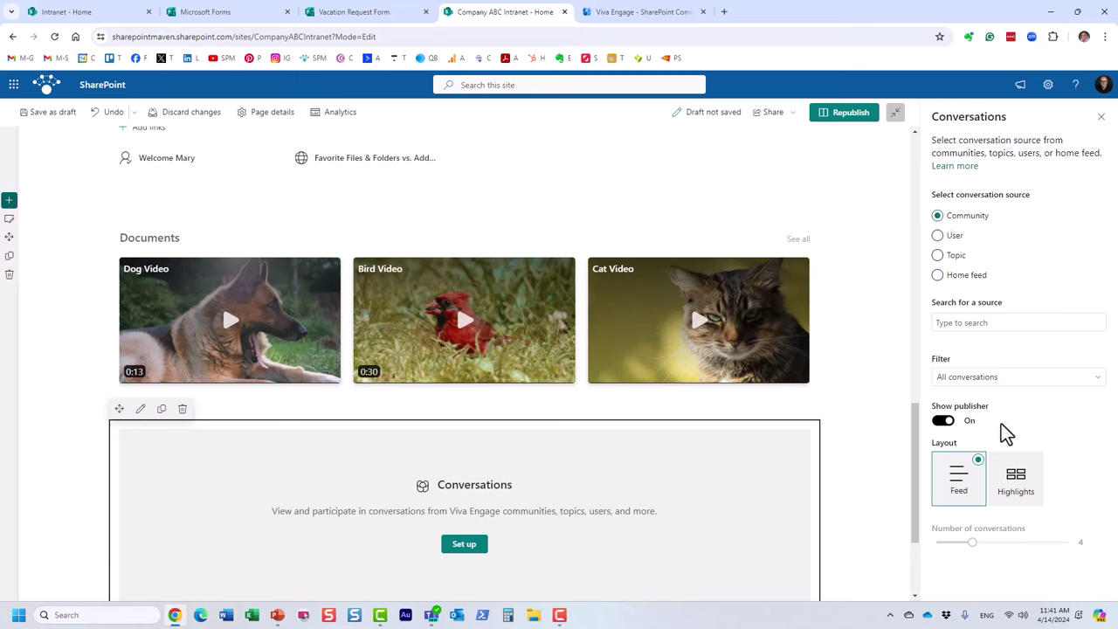
click(953, 322)
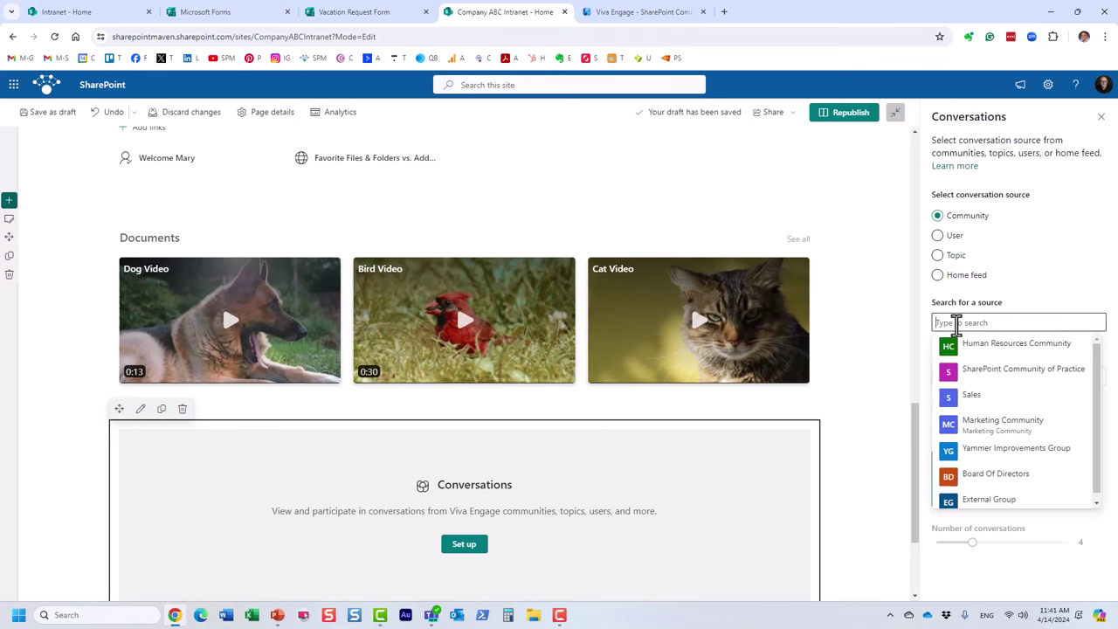
scroll(996, 393, down, 1)
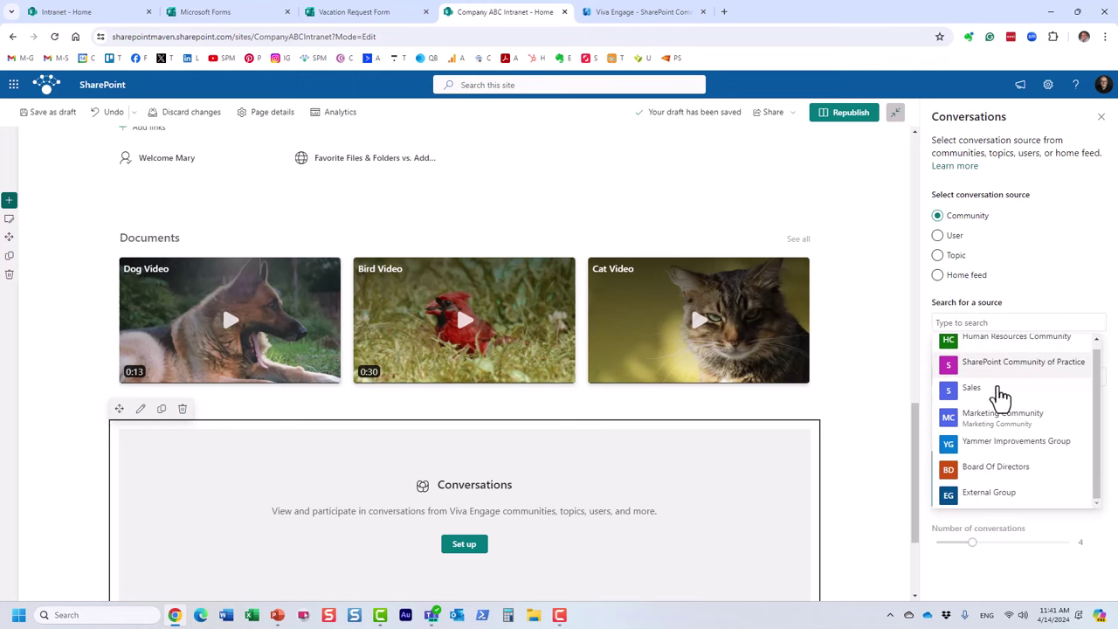
scroll(1005, 418, up, 1)
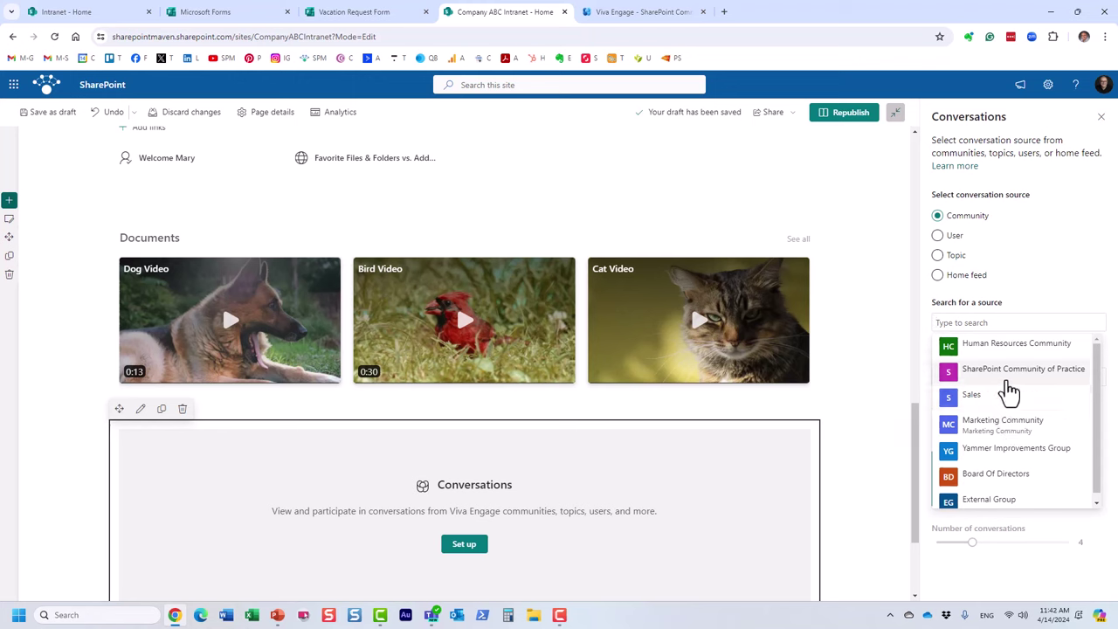
click(1008, 374)
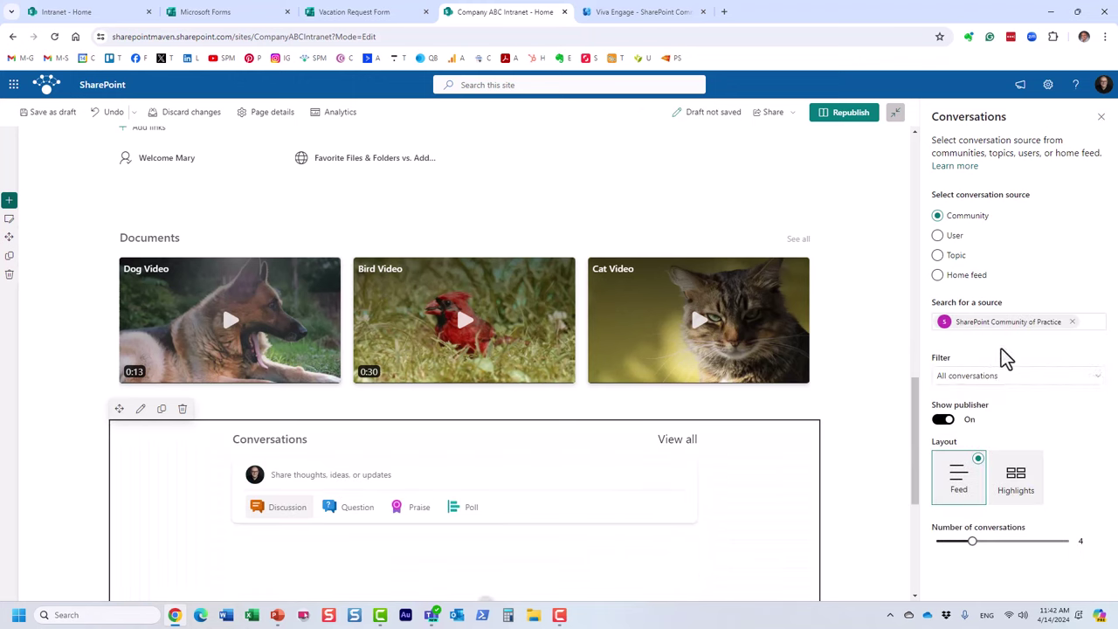
Step: Leave the conversation filter on All conversations and view the community's Viva Engage page
click(1001, 379)
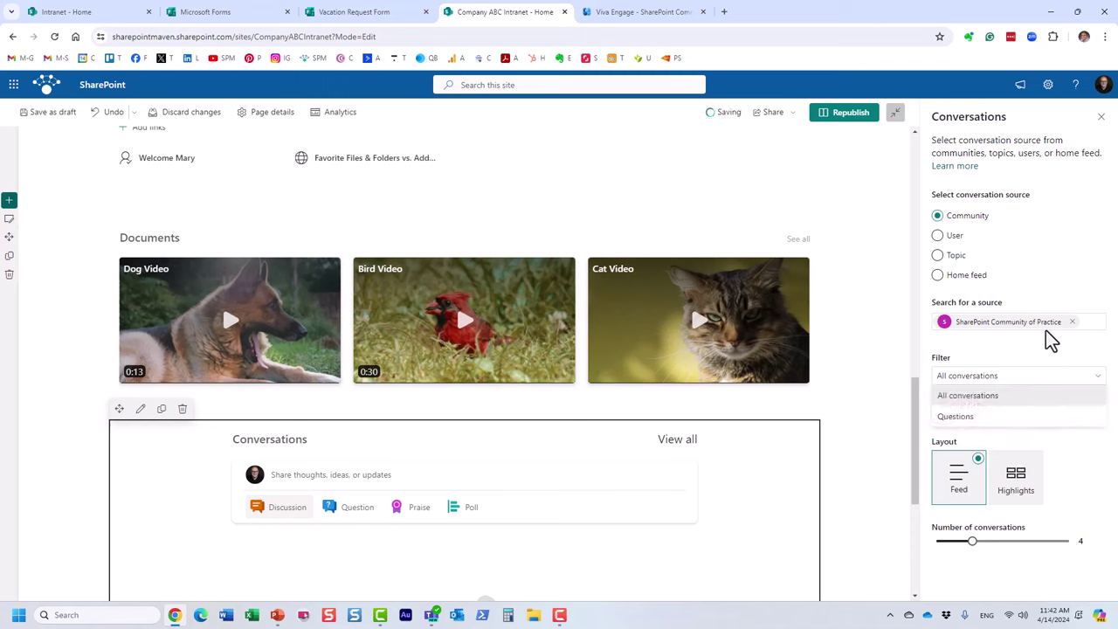
click(1043, 347)
click(1013, 385)
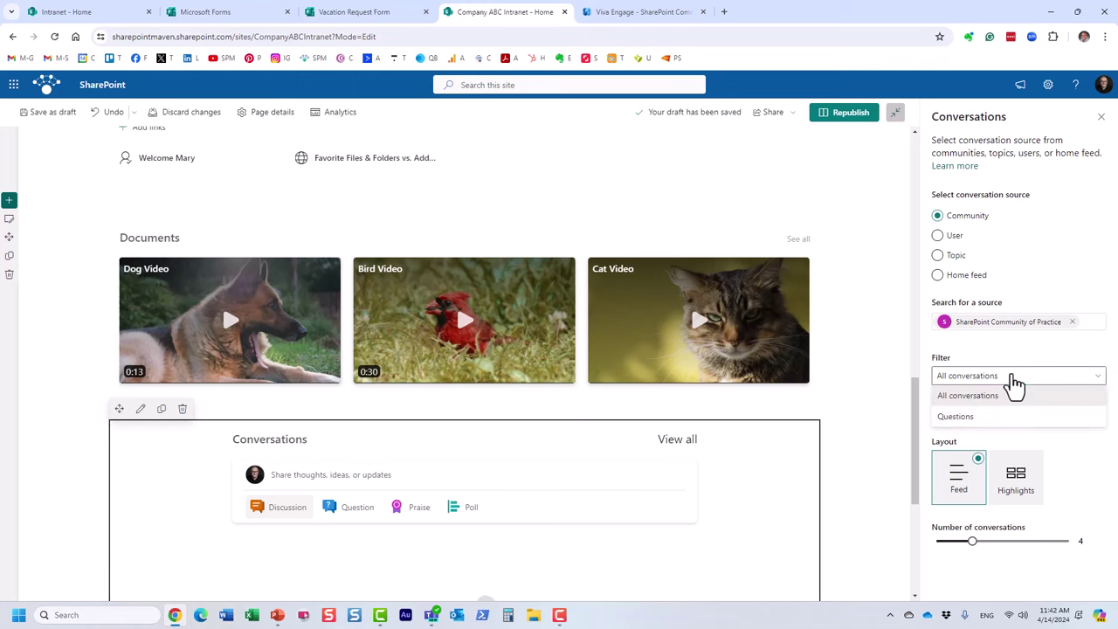
click(1034, 349)
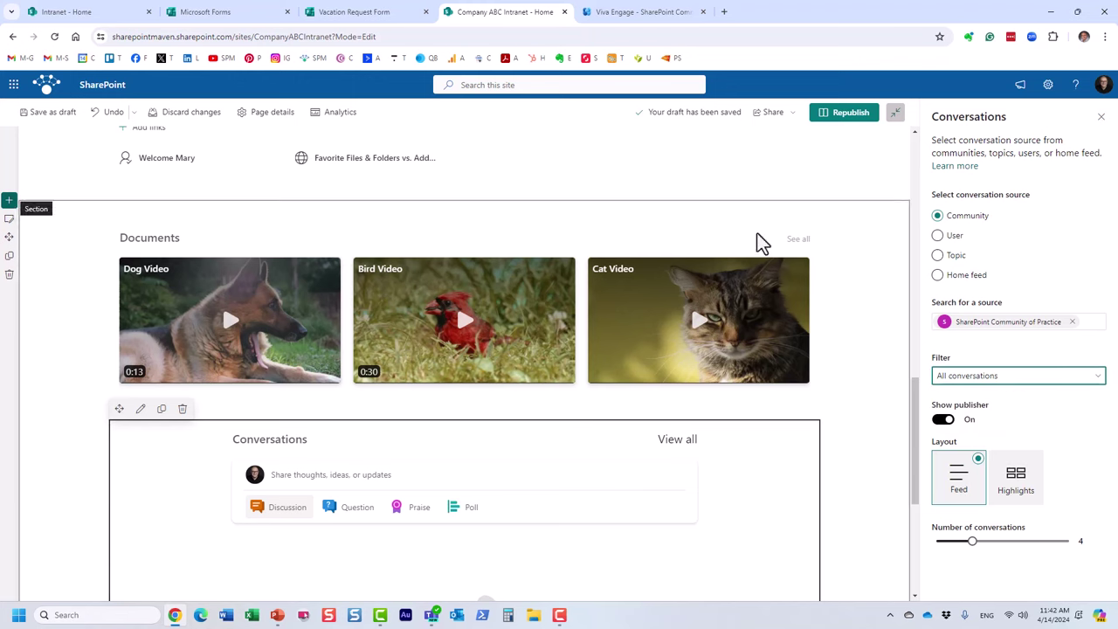
click(646, 13)
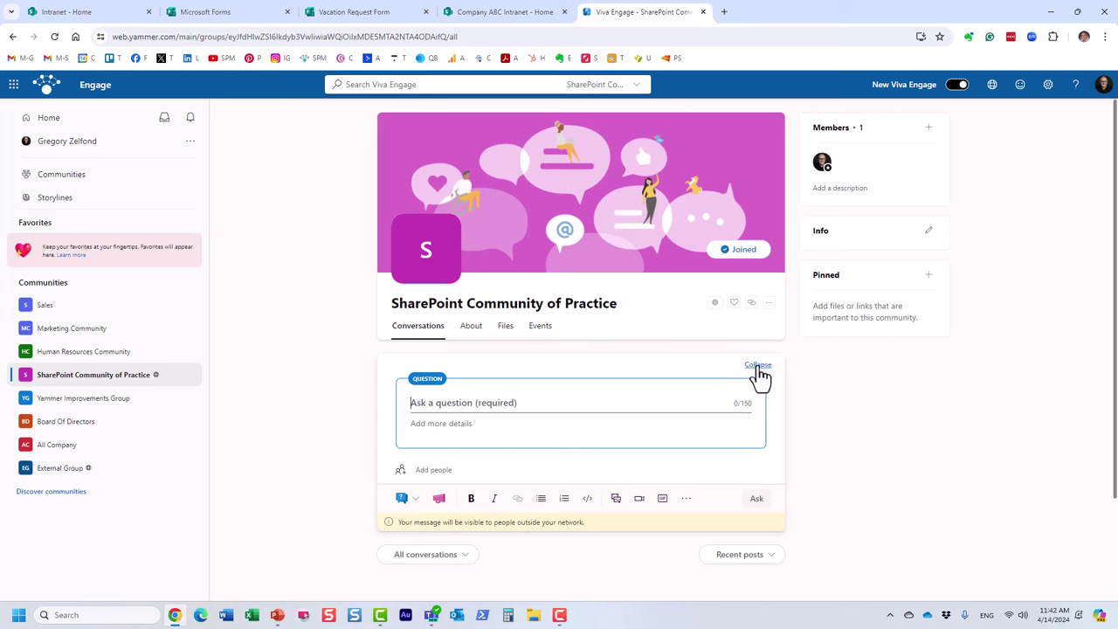
click(54, 37)
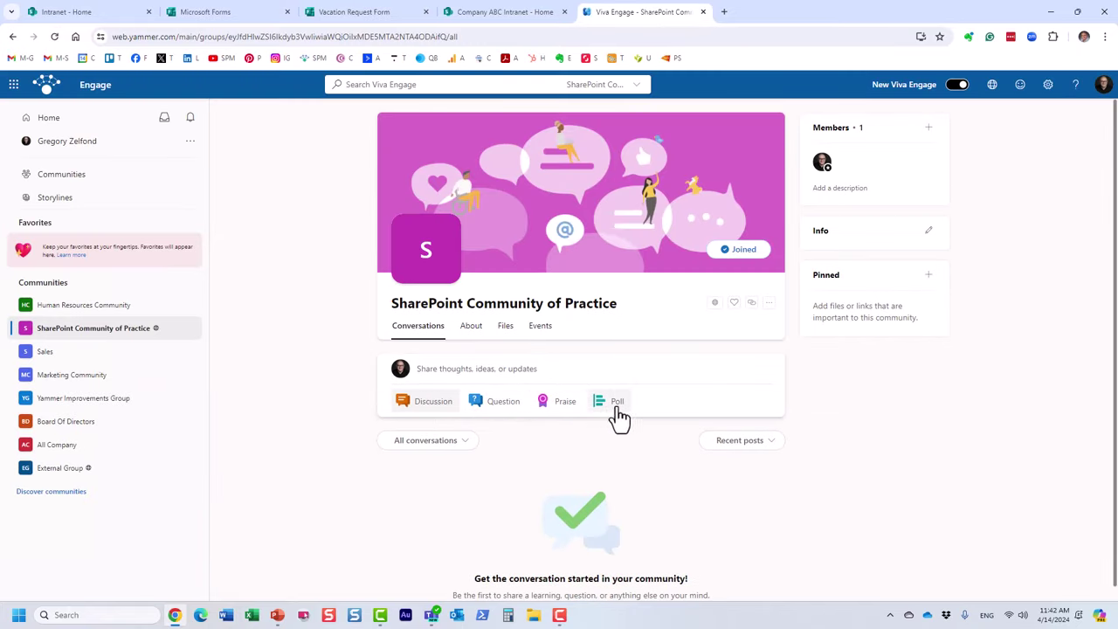
click(486, 14)
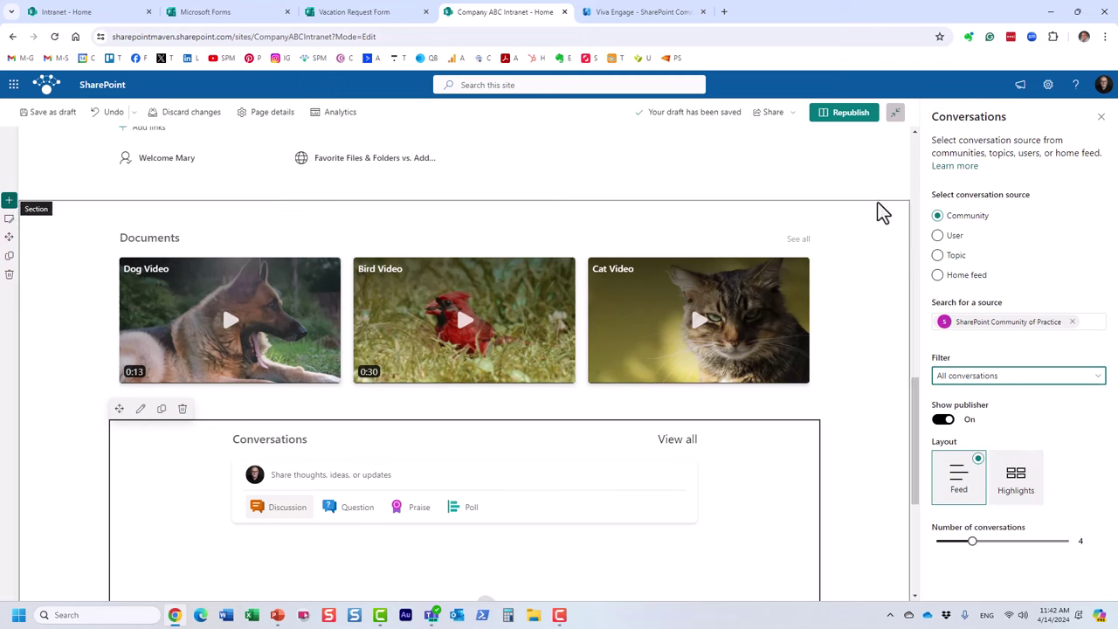
Step: Republish the home page and open the Conversations post composer
click(865, 121)
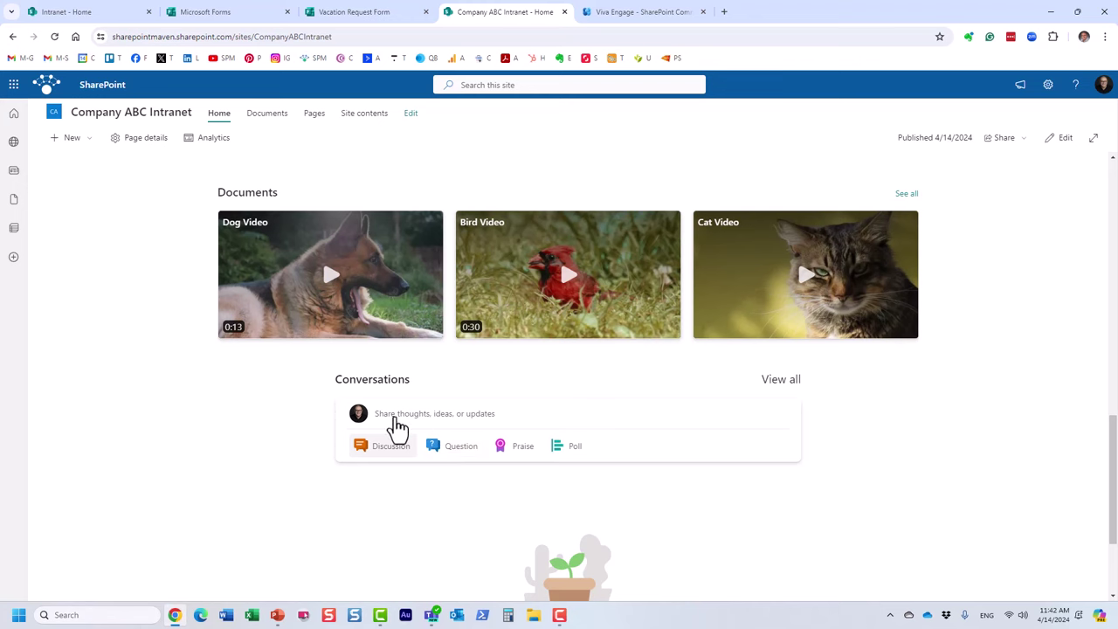
click(397, 419)
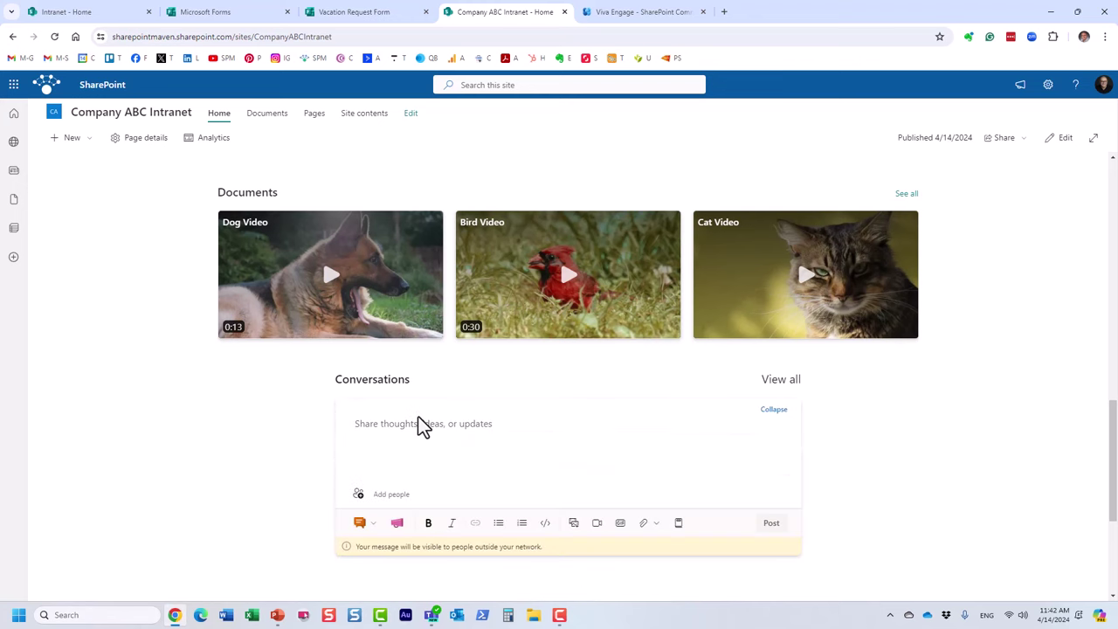
Step: Post 'Hello' in the intranet's Conversations feed and like the post
text(Hello)
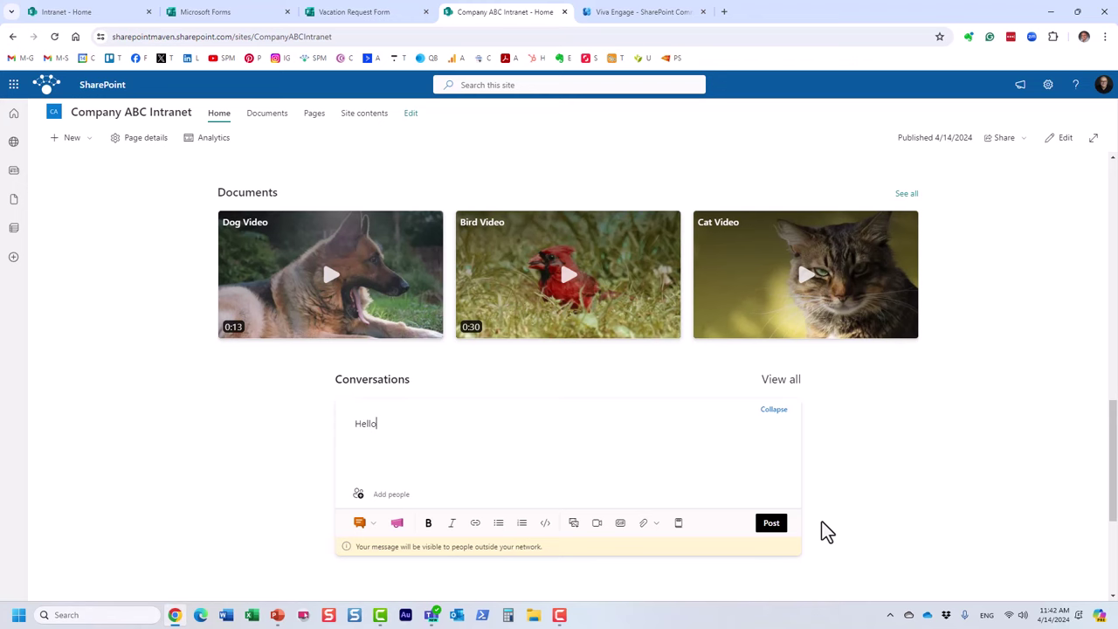
click(769, 525)
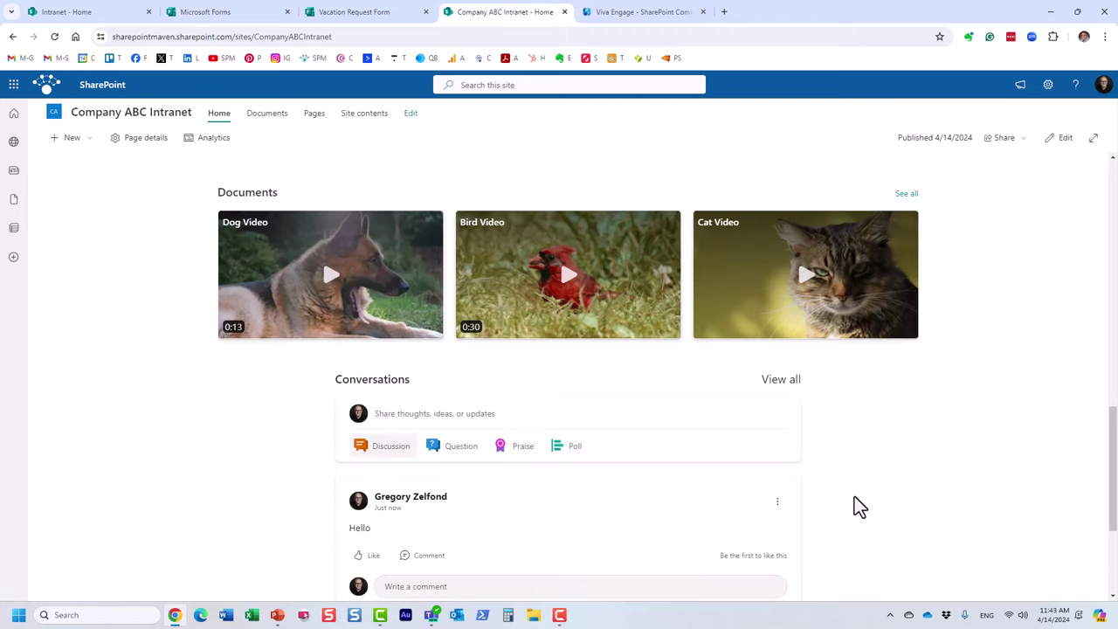
scroll(607, 360, down, 3)
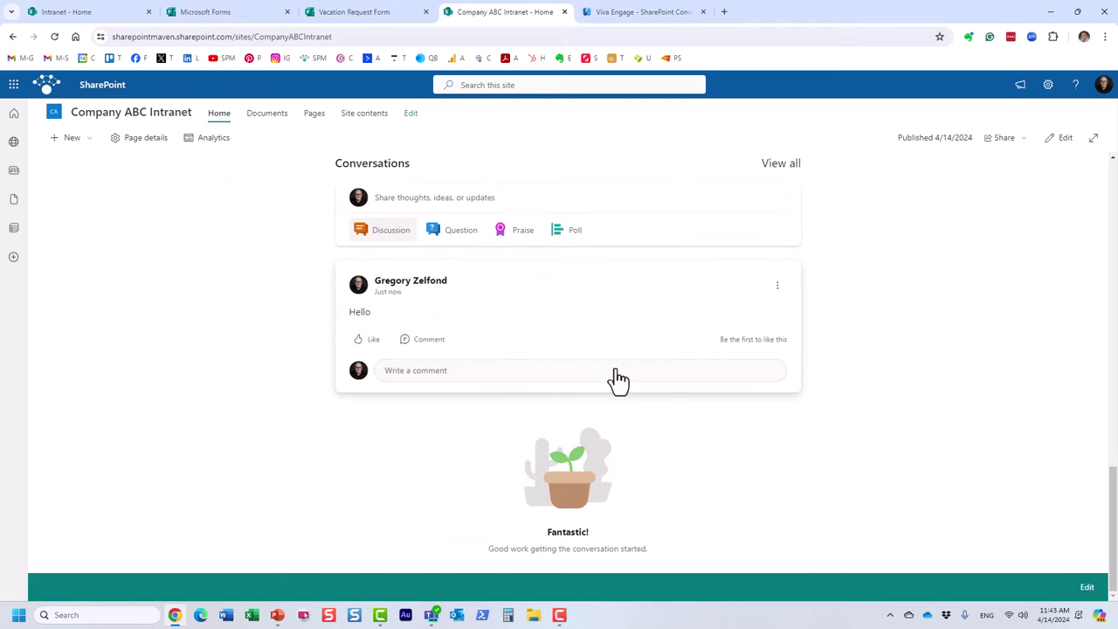
click(369, 341)
Step: Add a 'Hello' comment to the post, then switch to the Viva Engage community
click(439, 375)
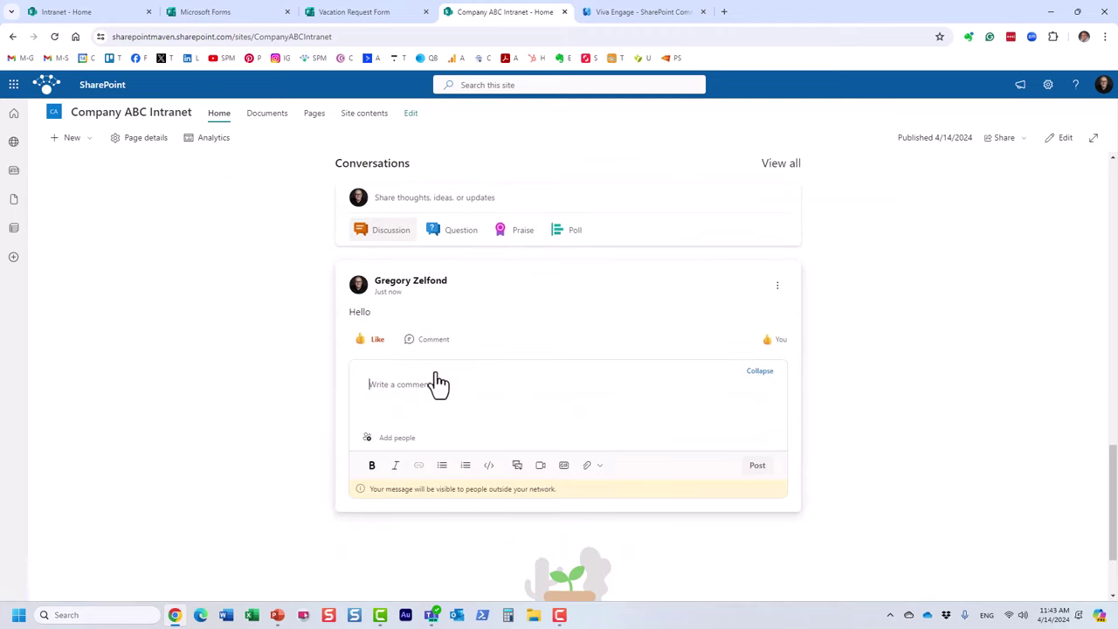
text(Hello)
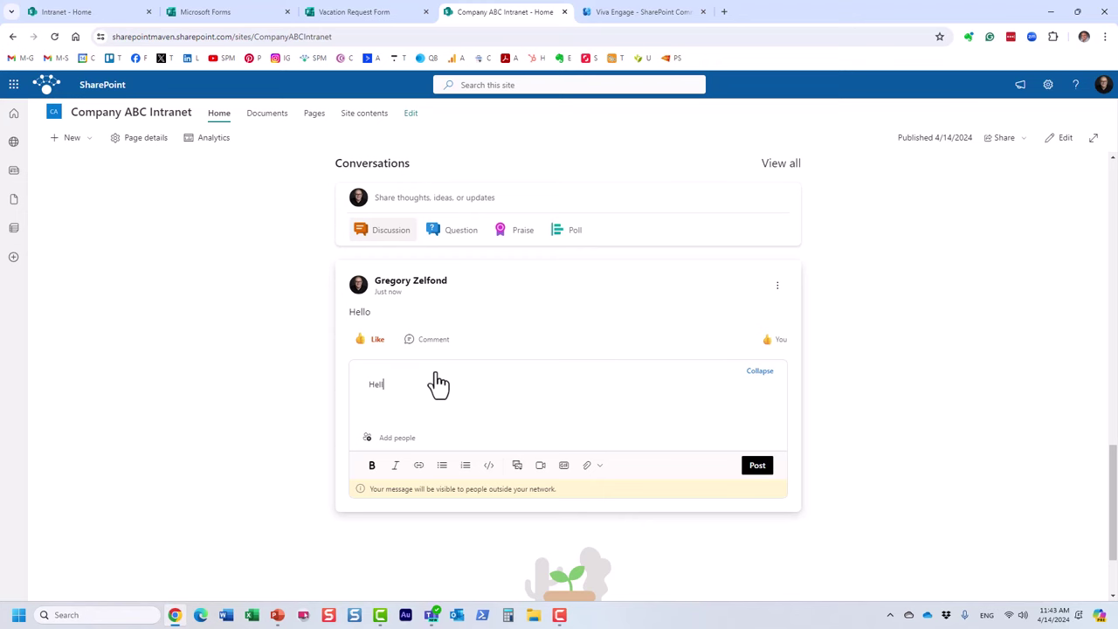
click(756, 466)
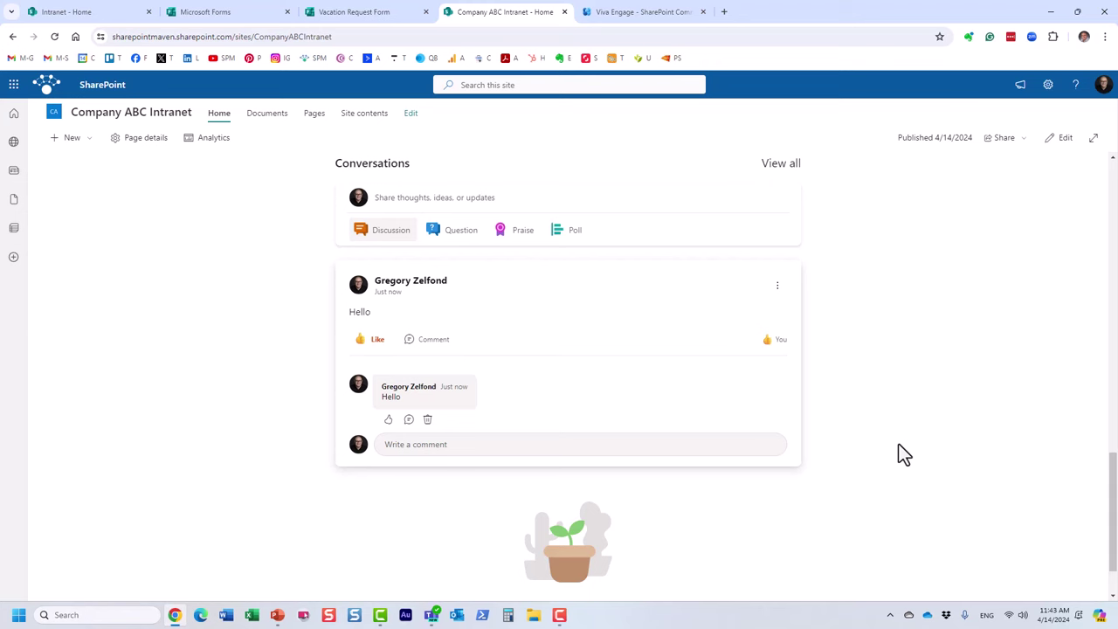
click(686, 14)
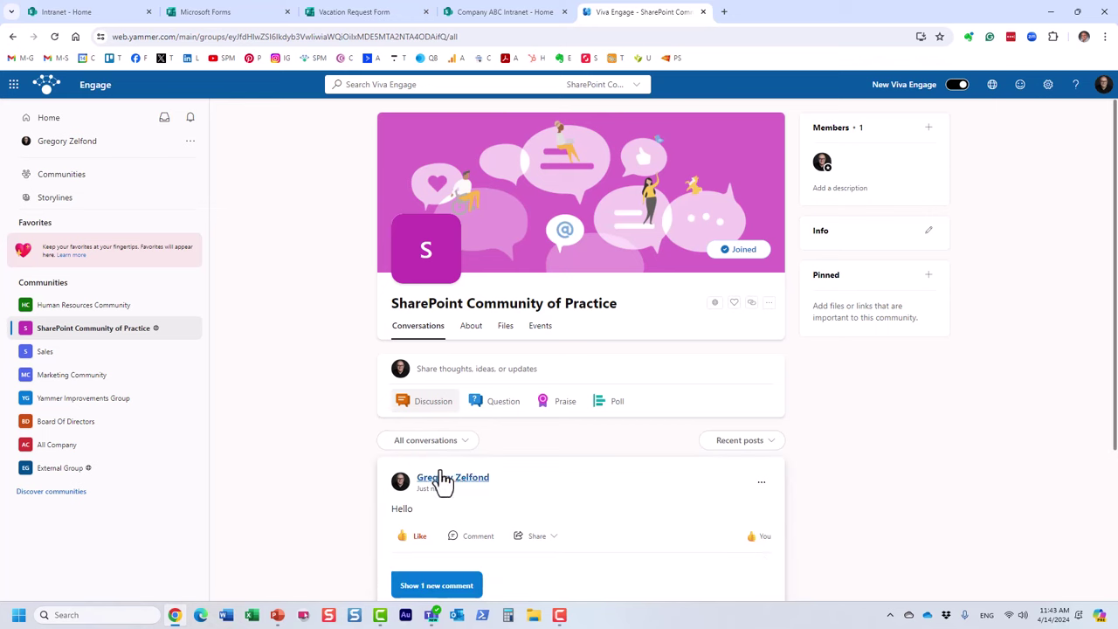
Step: Scroll the SharePoint Community of Practice page to view the Hello post
scroll(495, 515, down, 2)
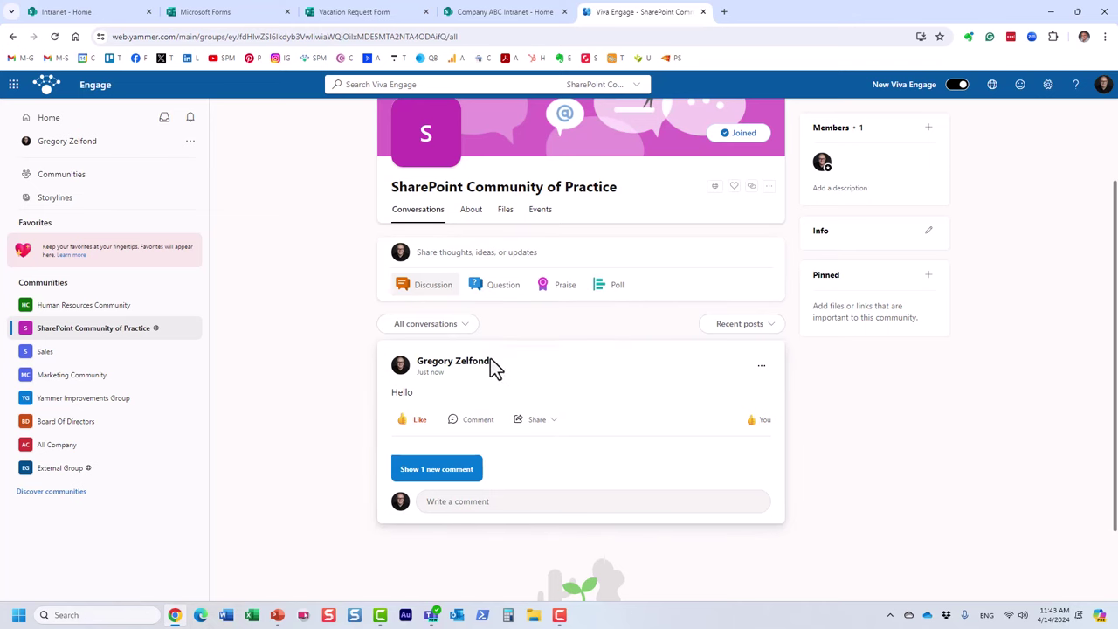
Step: Back on the intranet home page, react to the Hello post with the Laugh emoji
click(469, 14)
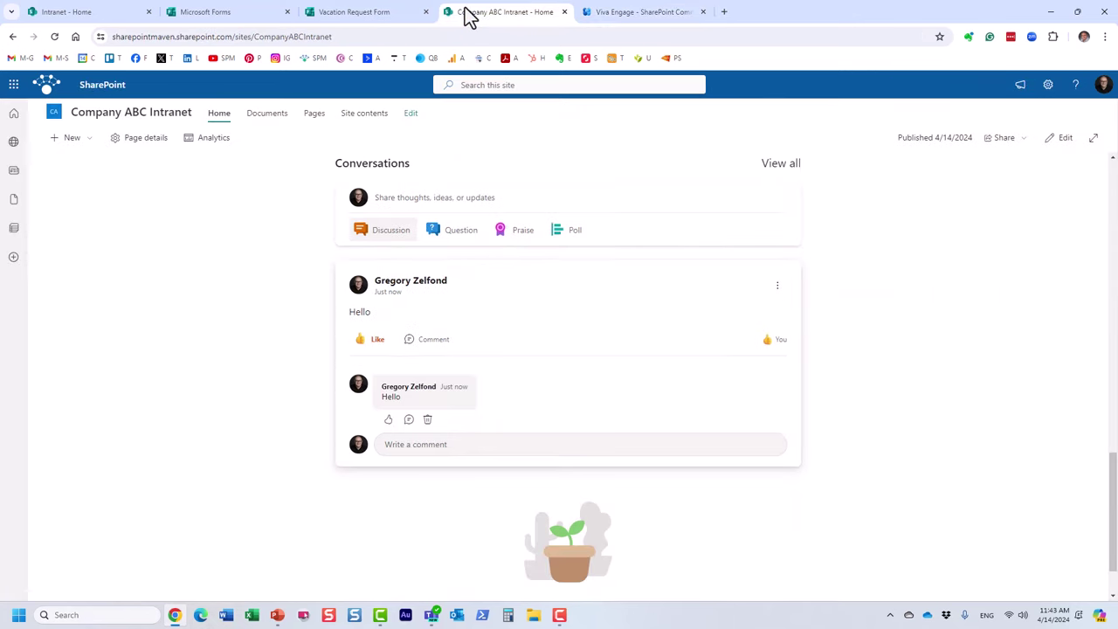
scroll(725, 472, up, 4)
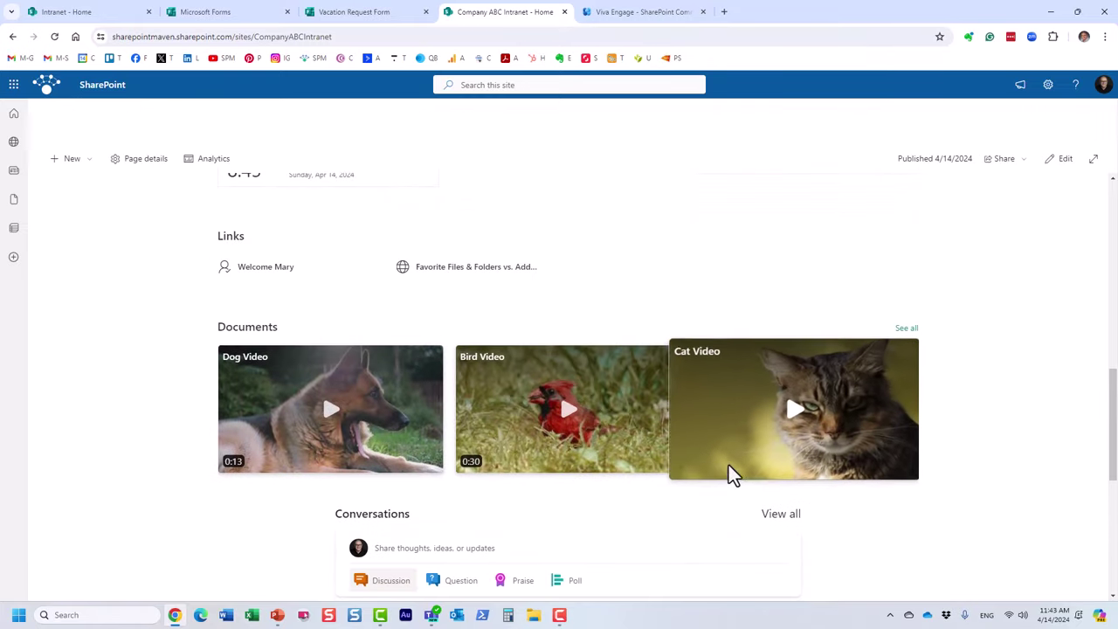
scroll(899, 510, down, 5)
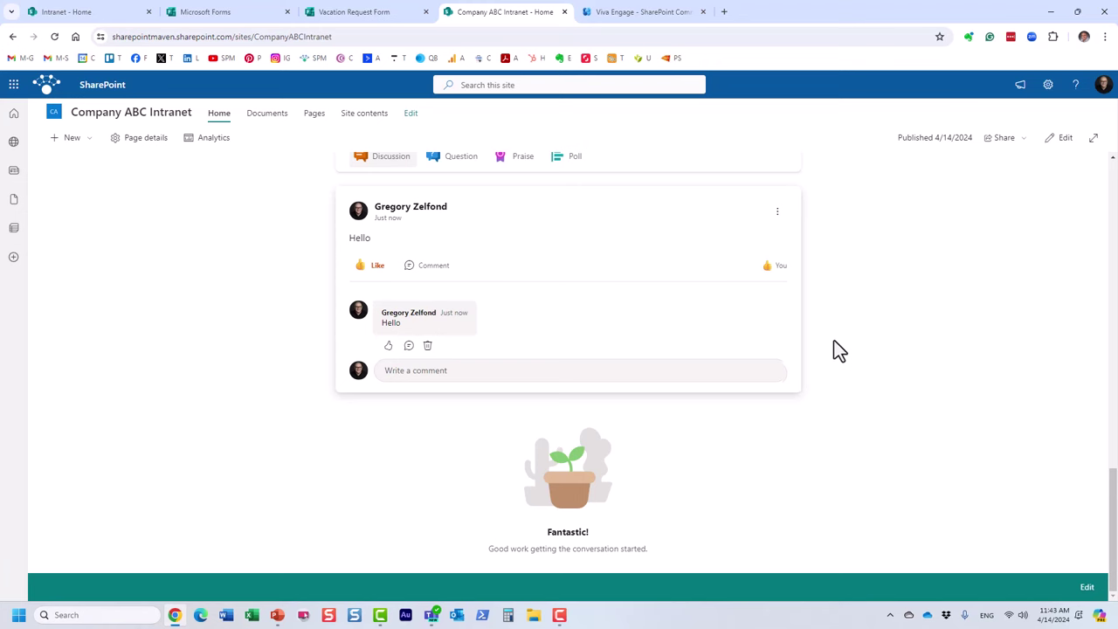
scroll(840, 359, up, 3)
scroll(840, 369, up, 12)
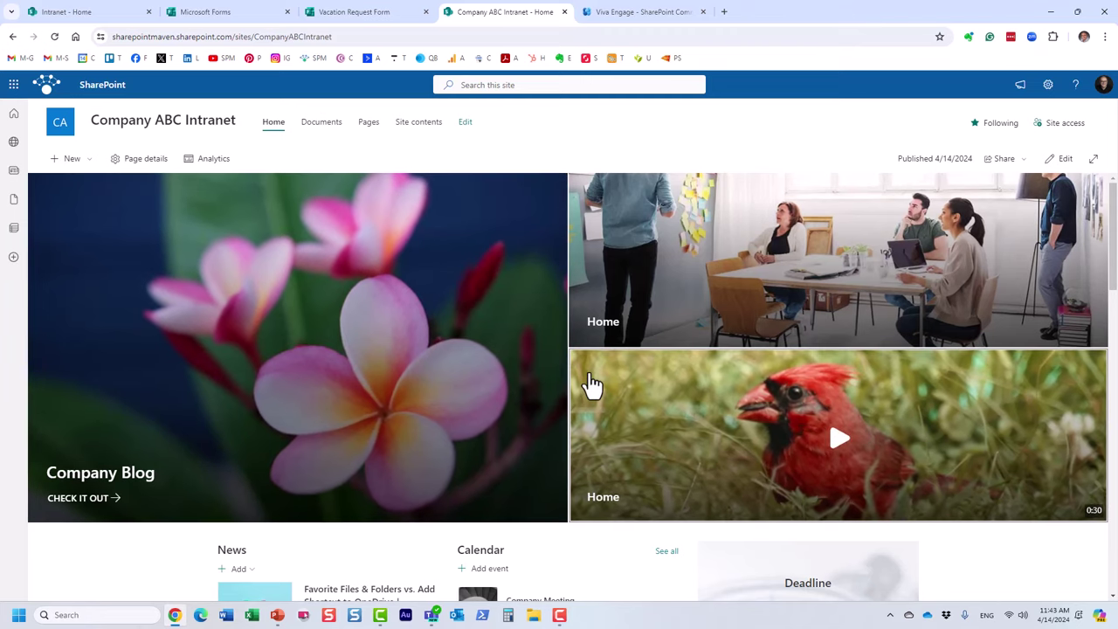
scroll(467, 417, down, 5)
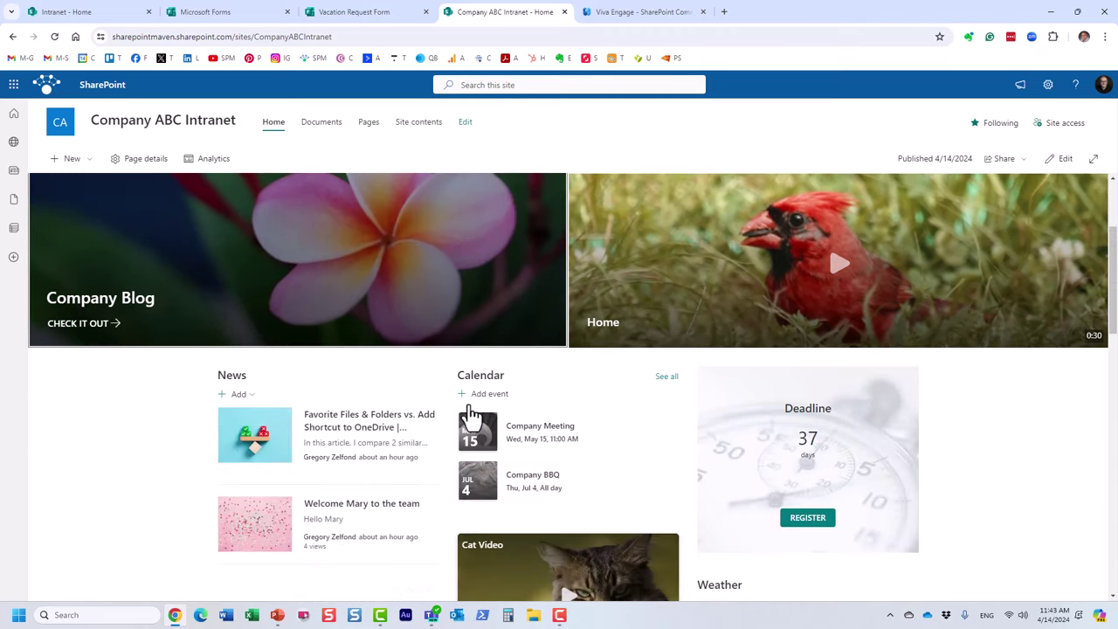
scroll(472, 417, down, 6)
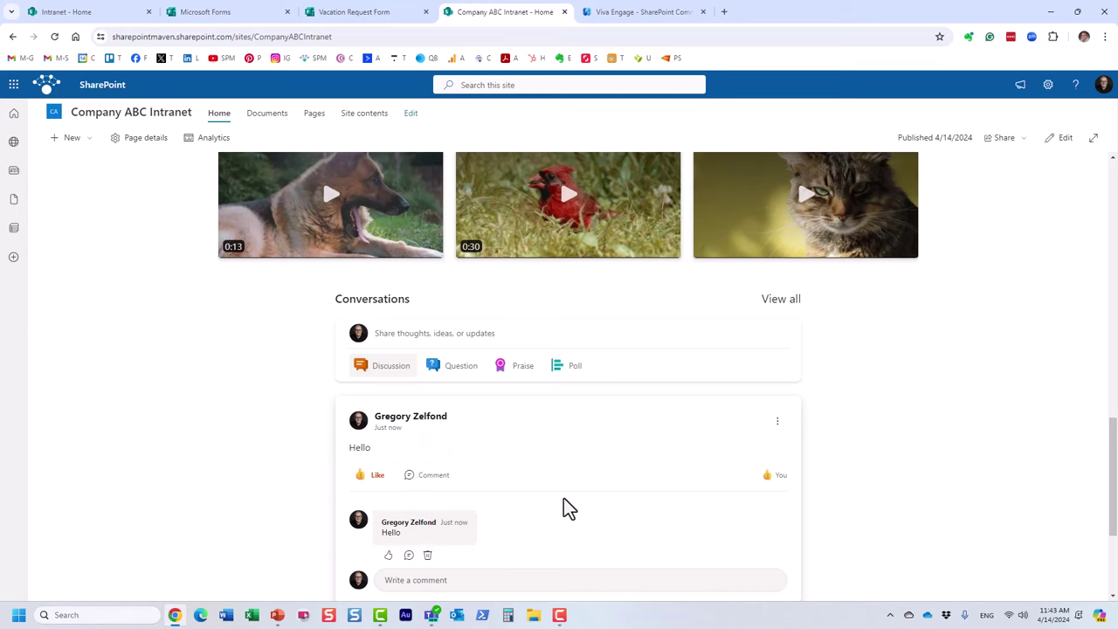
mouse_move(374, 476)
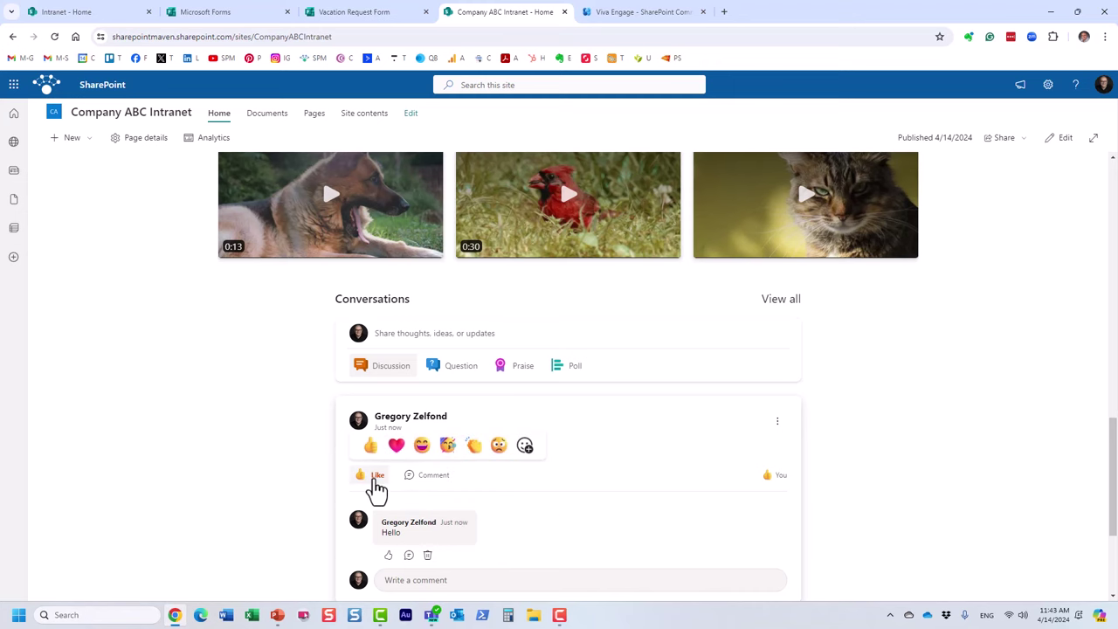
click(421, 445)
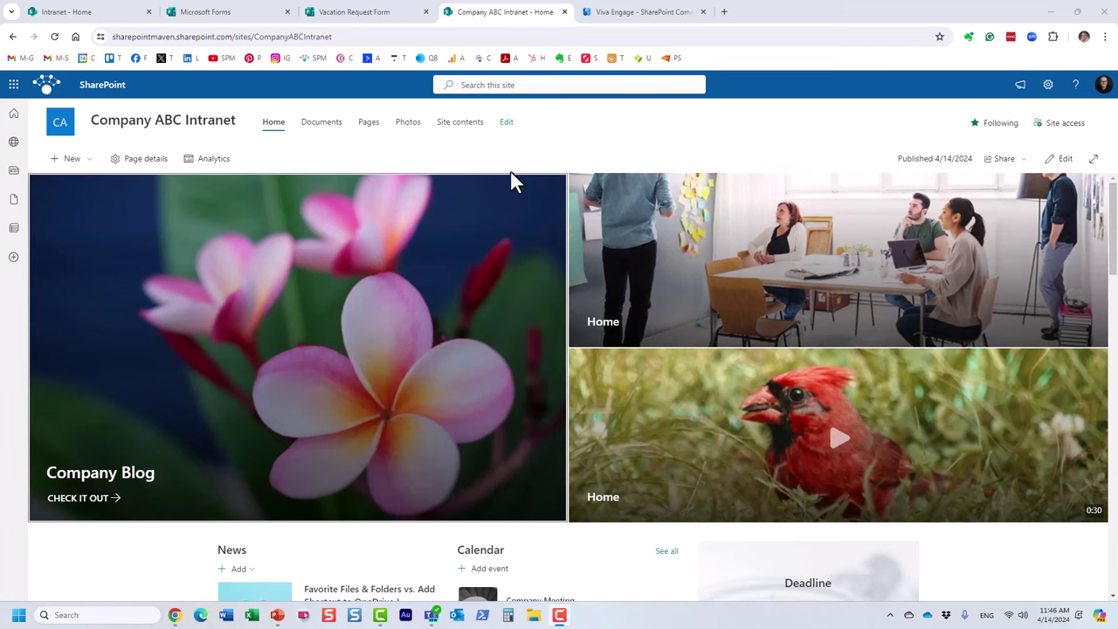
Step: Visit the Photos library, then return home and check the New item options
click(408, 129)
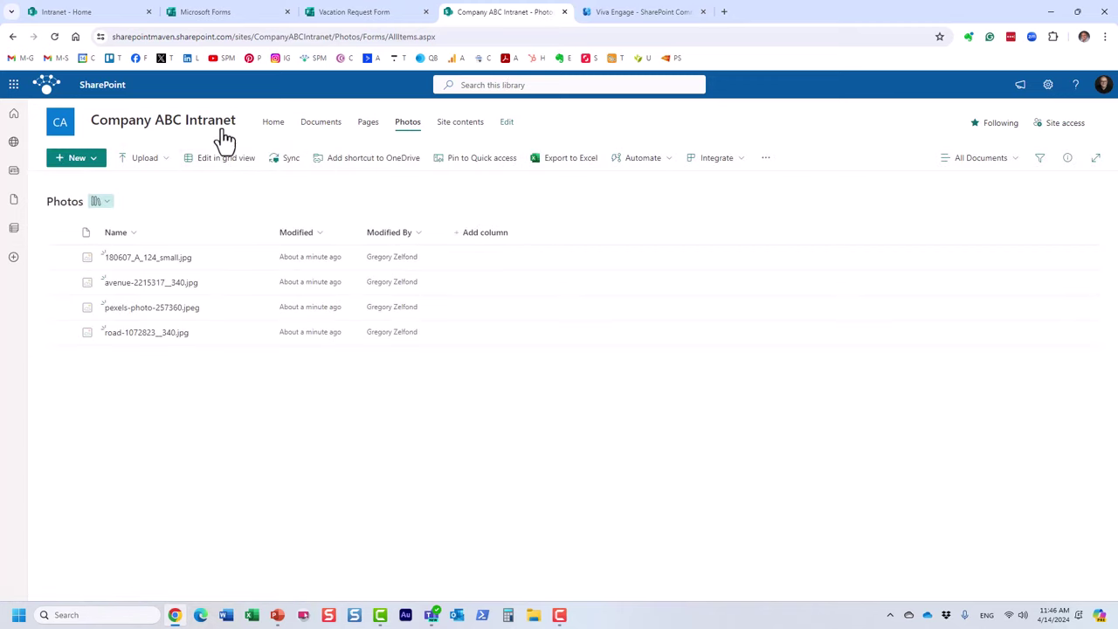
click(174, 129)
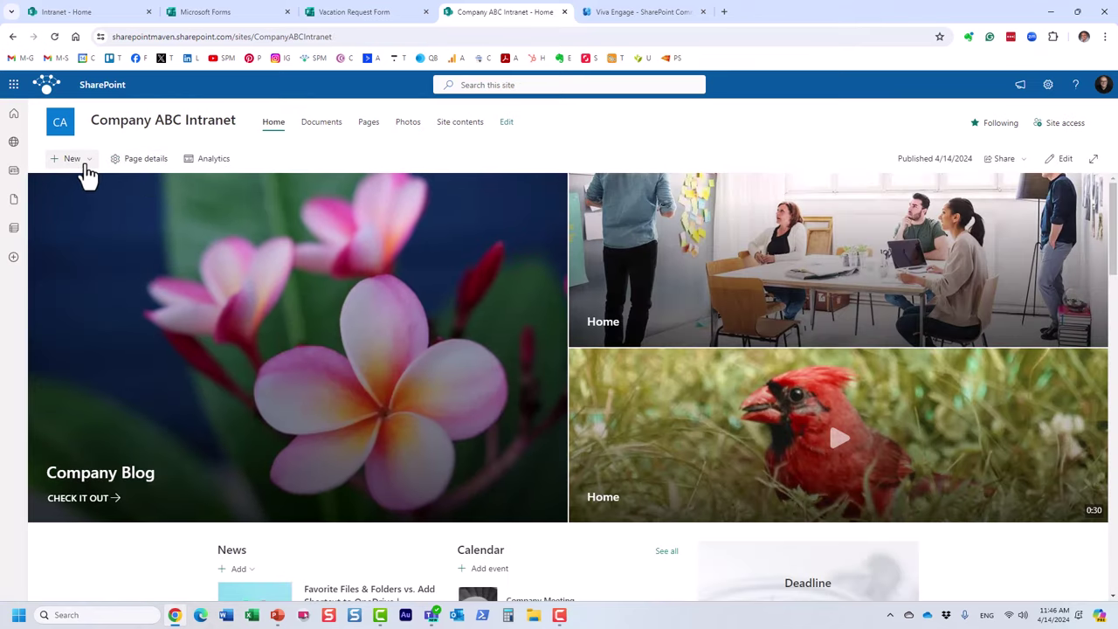
click(87, 164)
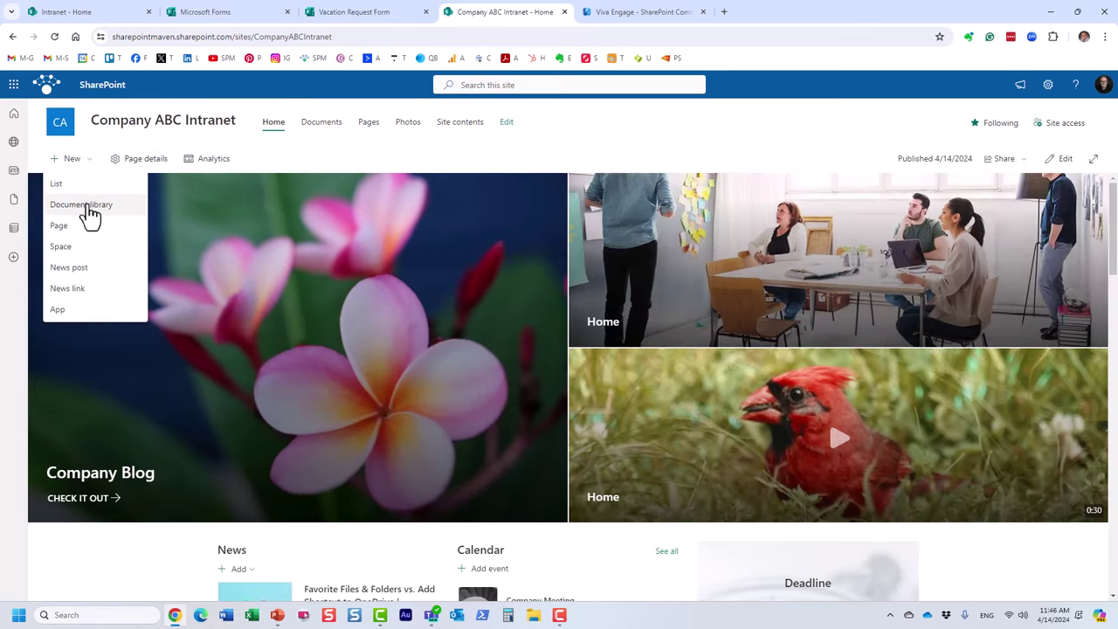
click(393, 144)
Step: Show the Photos library as thumbnail tiles, then return to the home page's Conversations section
click(408, 125)
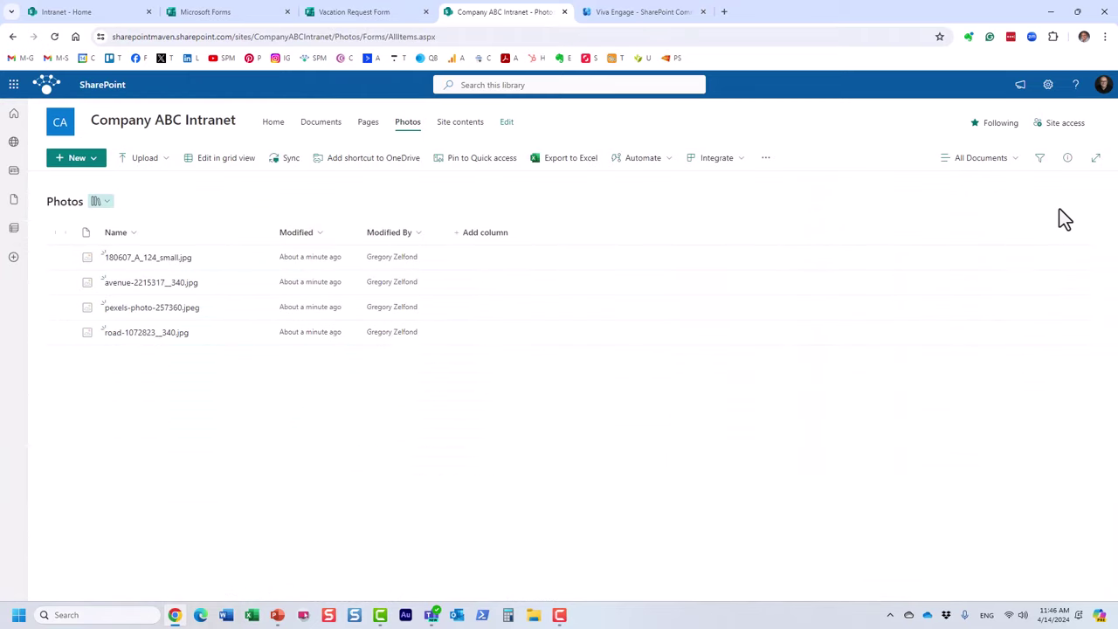
click(978, 159)
click(987, 224)
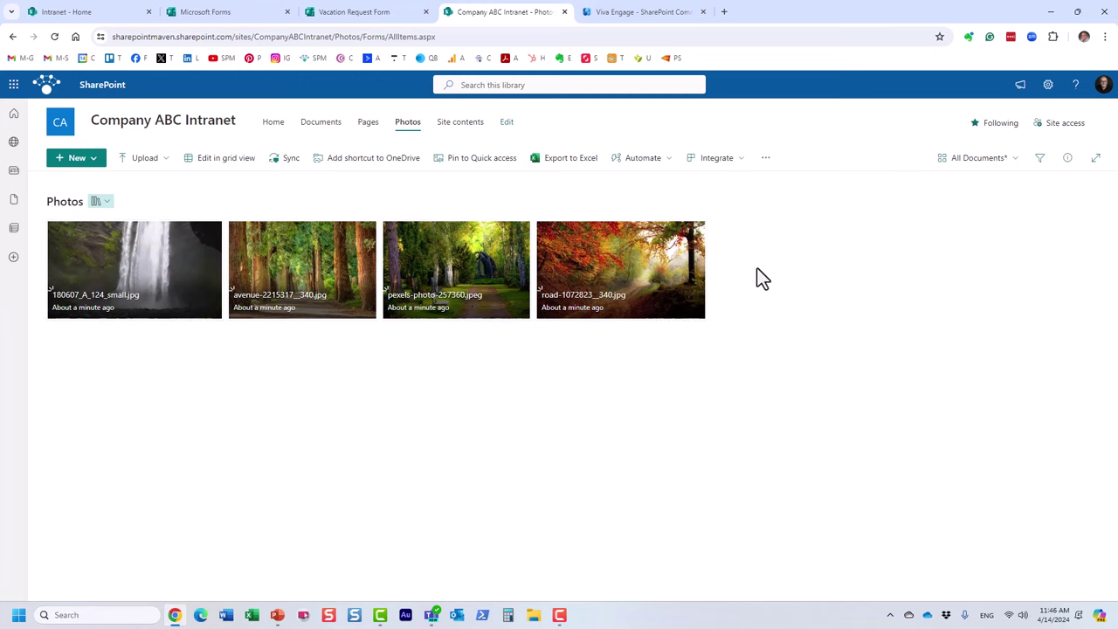
click(114, 128)
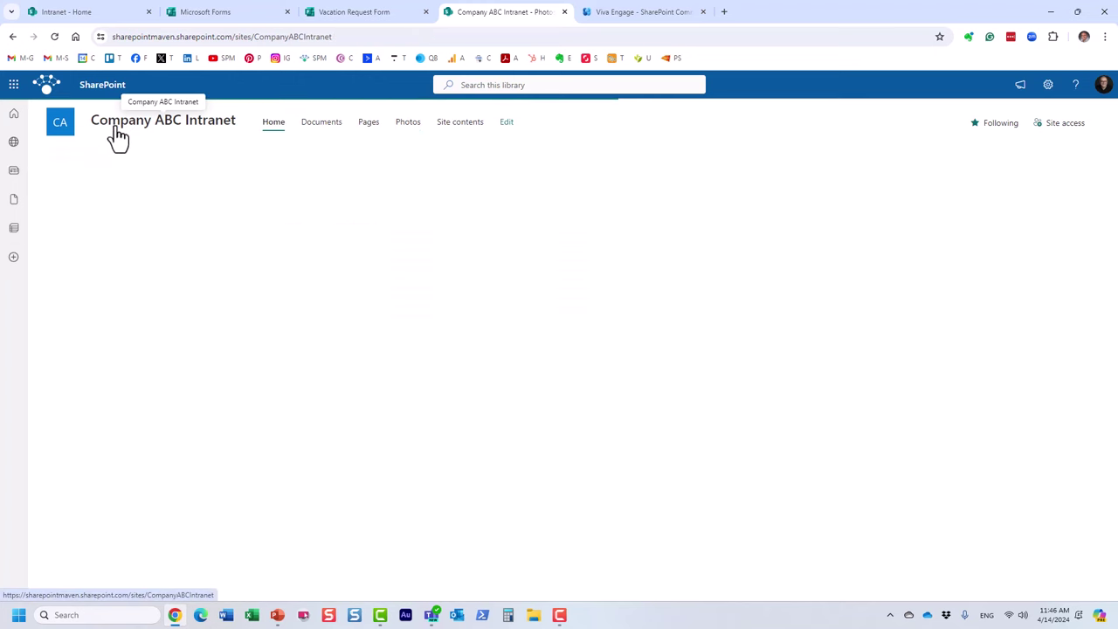
scroll(469, 334, down, 10)
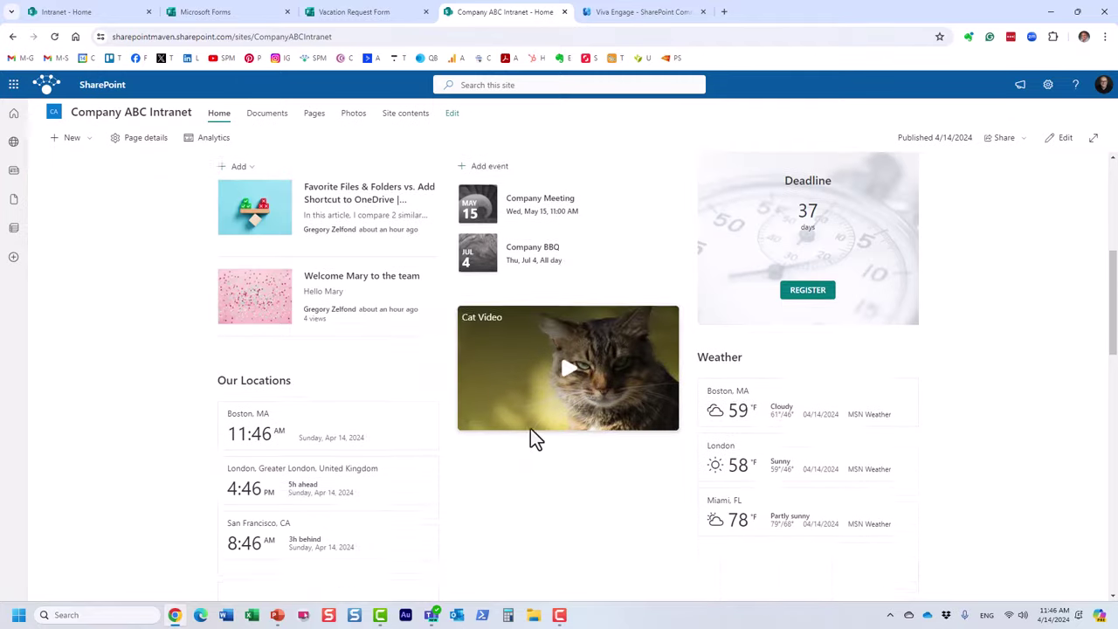
scroll(519, 382, down, 3)
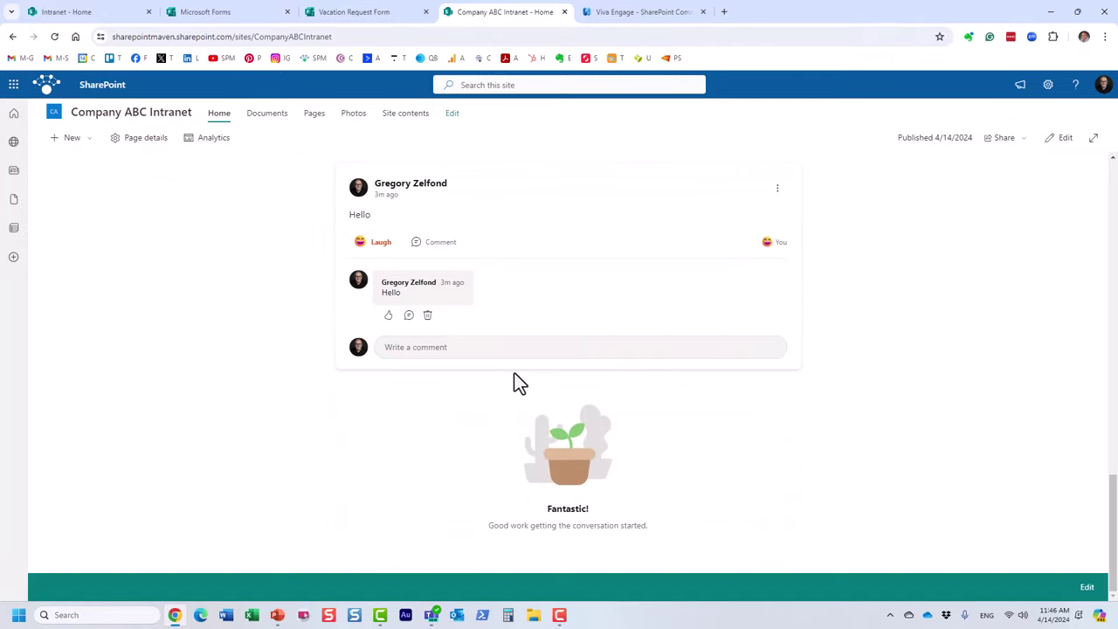
Step: Edit the home page and add an Image gallery web part below the Conversations feed
click(1064, 138)
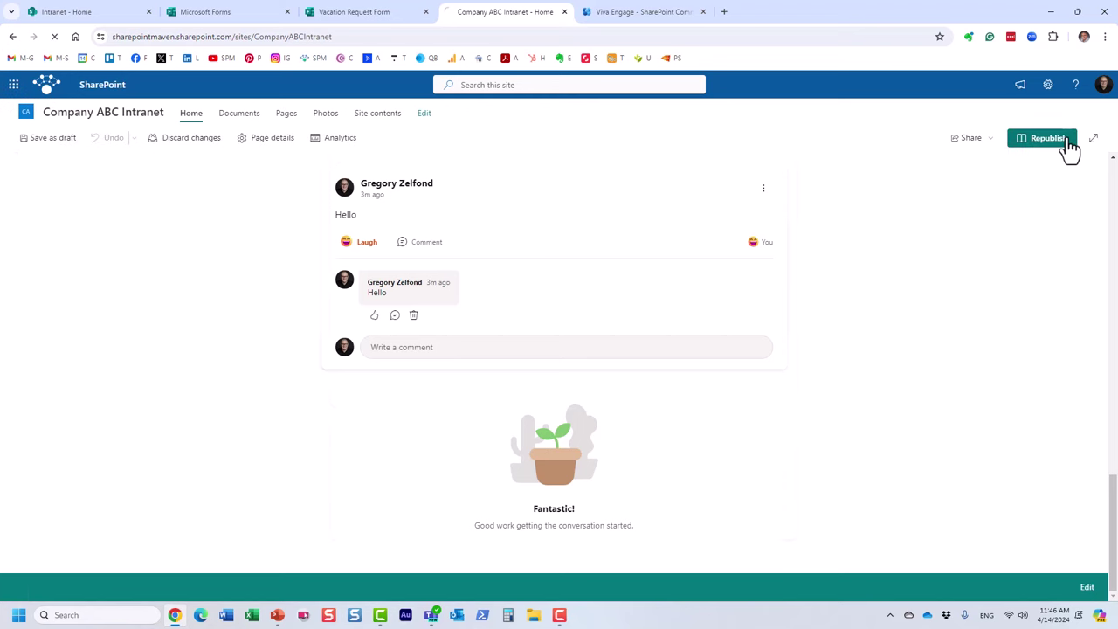
scroll(529, 469, down, 20)
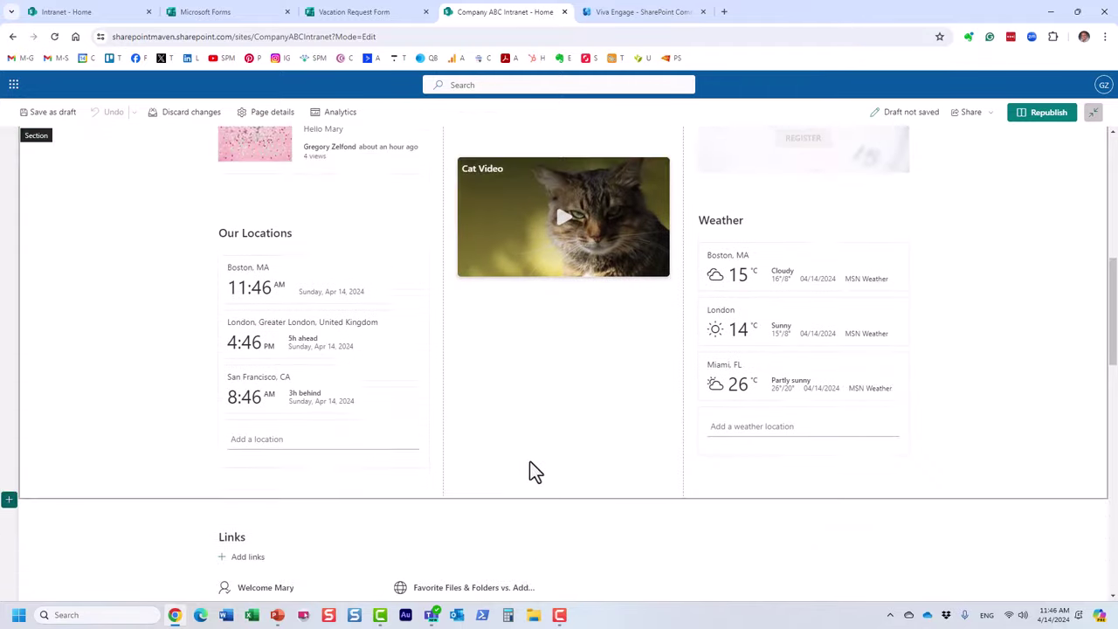
scroll(528, 488, down, 1)
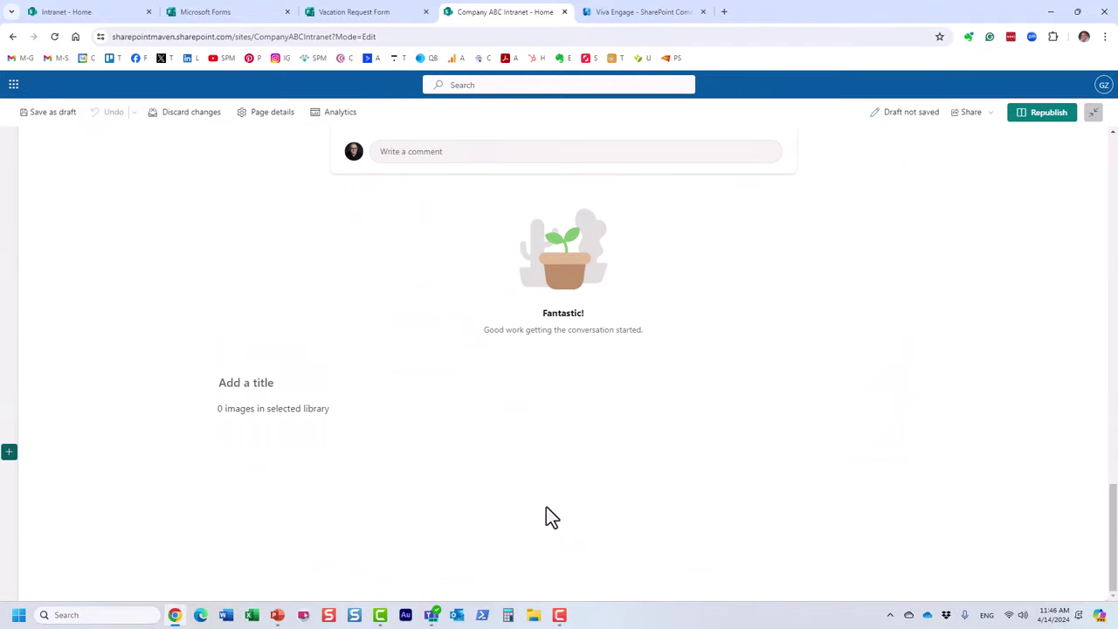
mouse_move(544, 478)
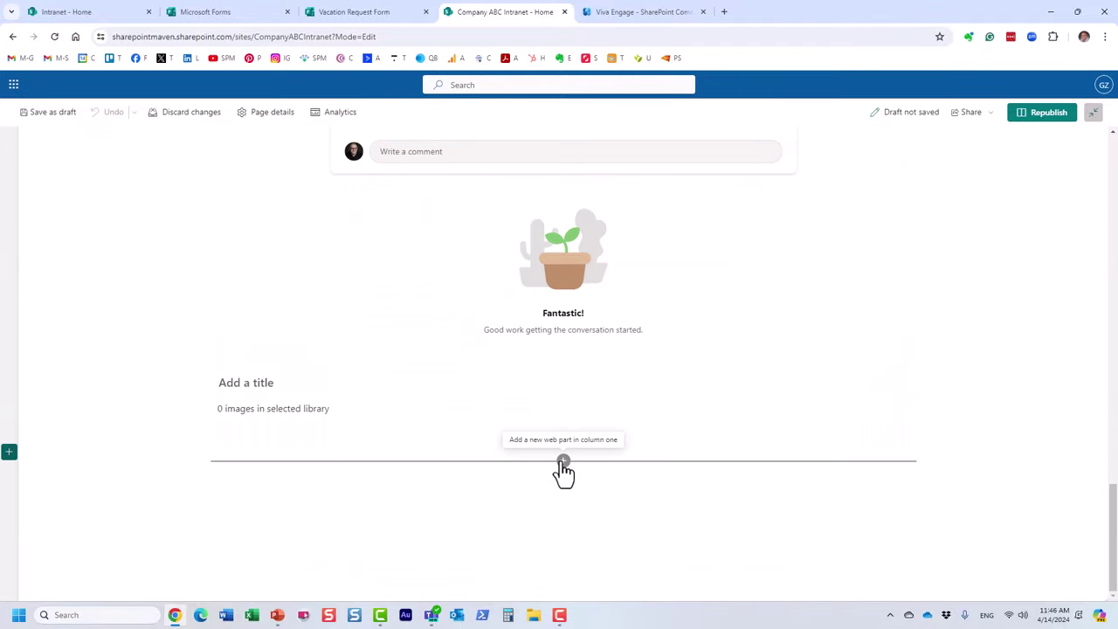
click(564, 467)
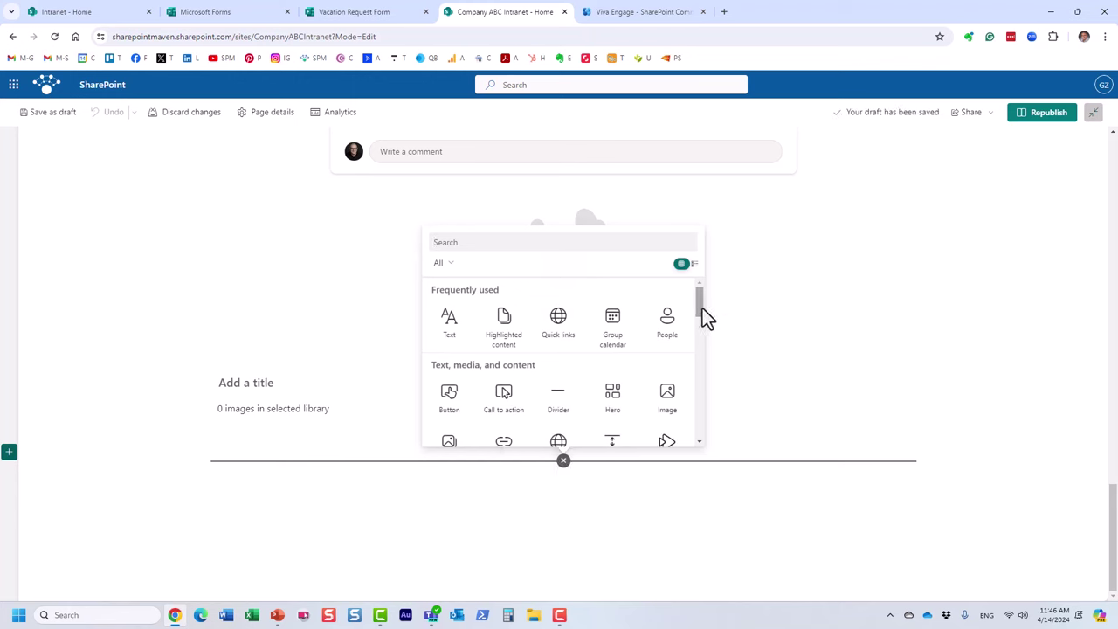
drag(702, 308, 704, 319)
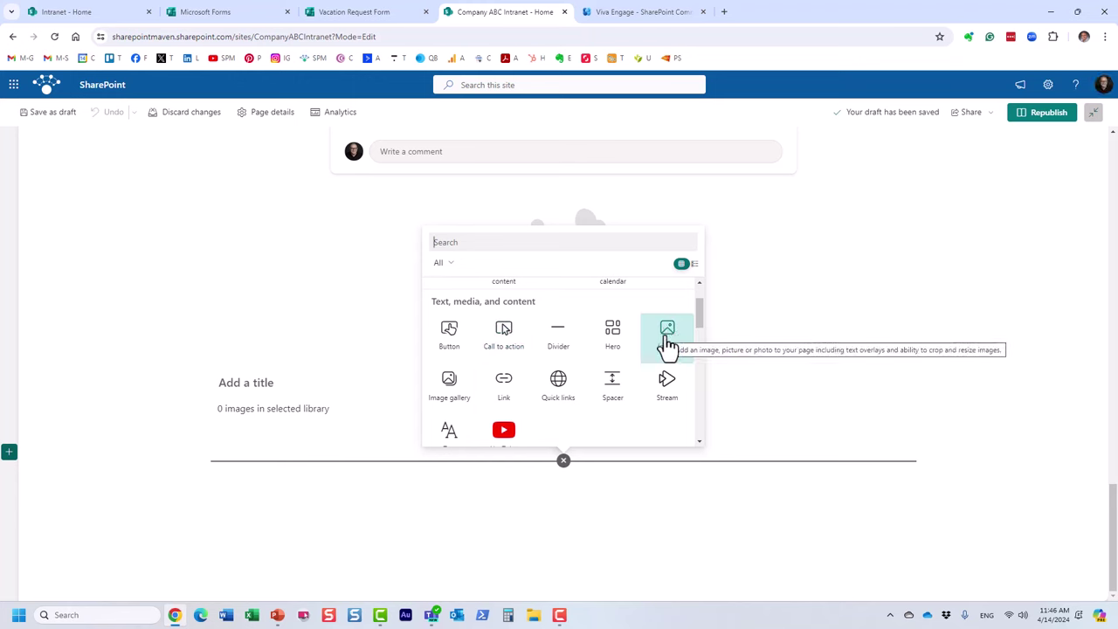
click(449, 384)
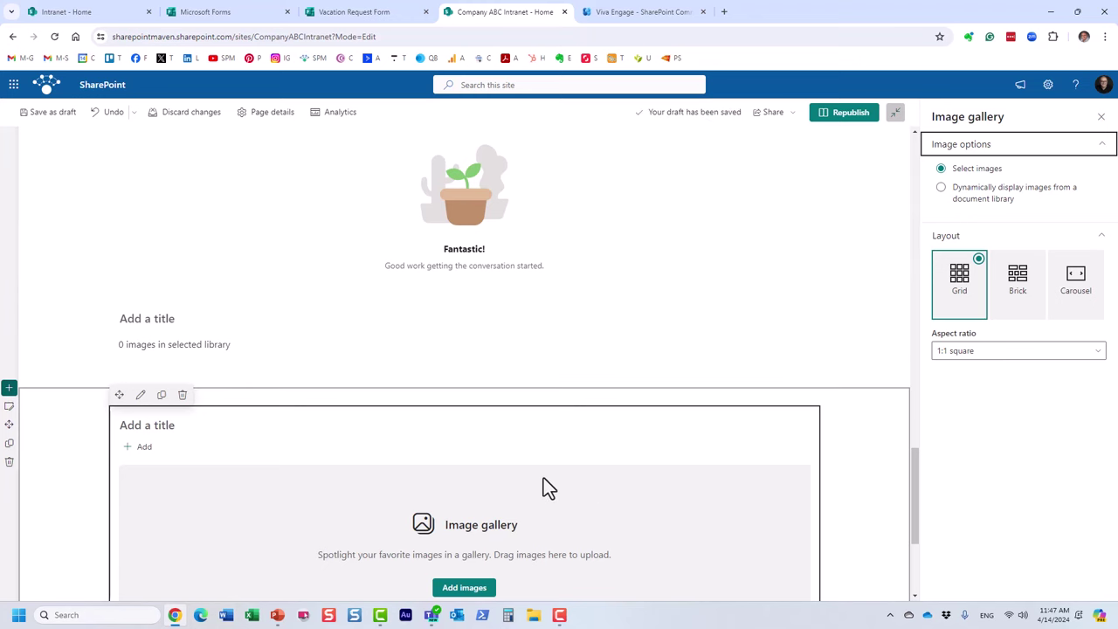
Step: Insert five stock photos into the gallery: skyscraper, Golden Gate bridge, pink flower, ribboned package, two cats
scroll(545, 472, down, 2)
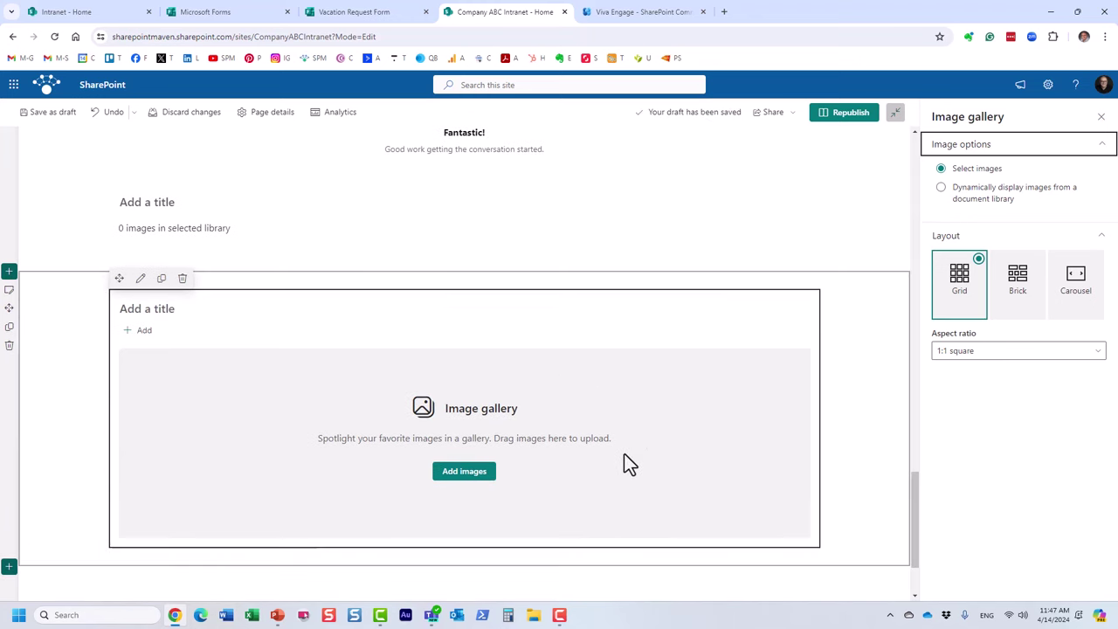
click(466, 473)
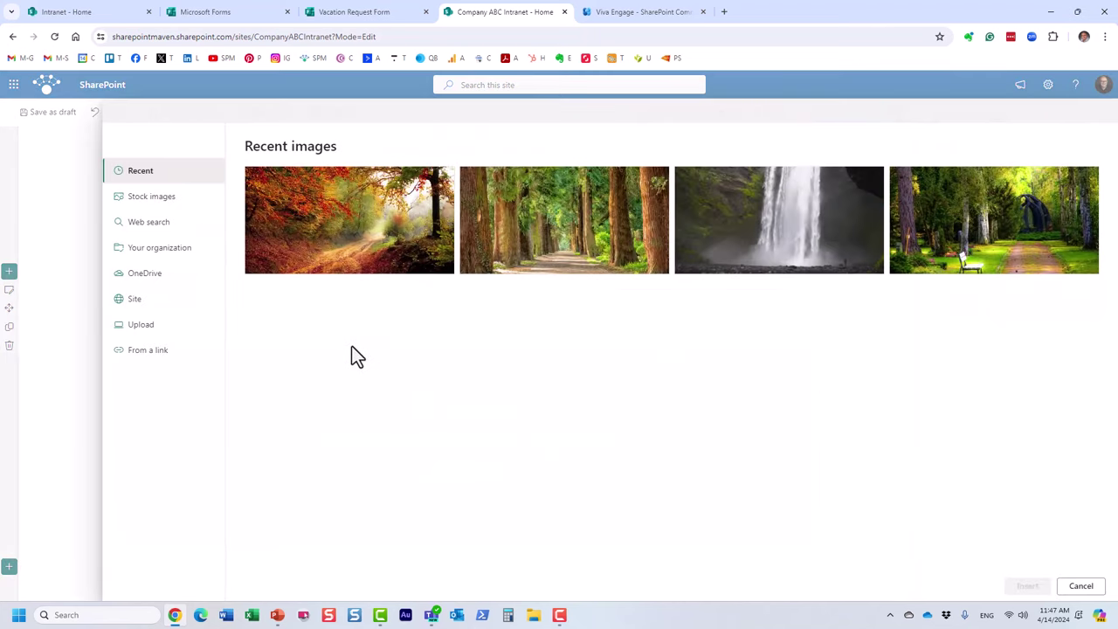
click(146, 200)
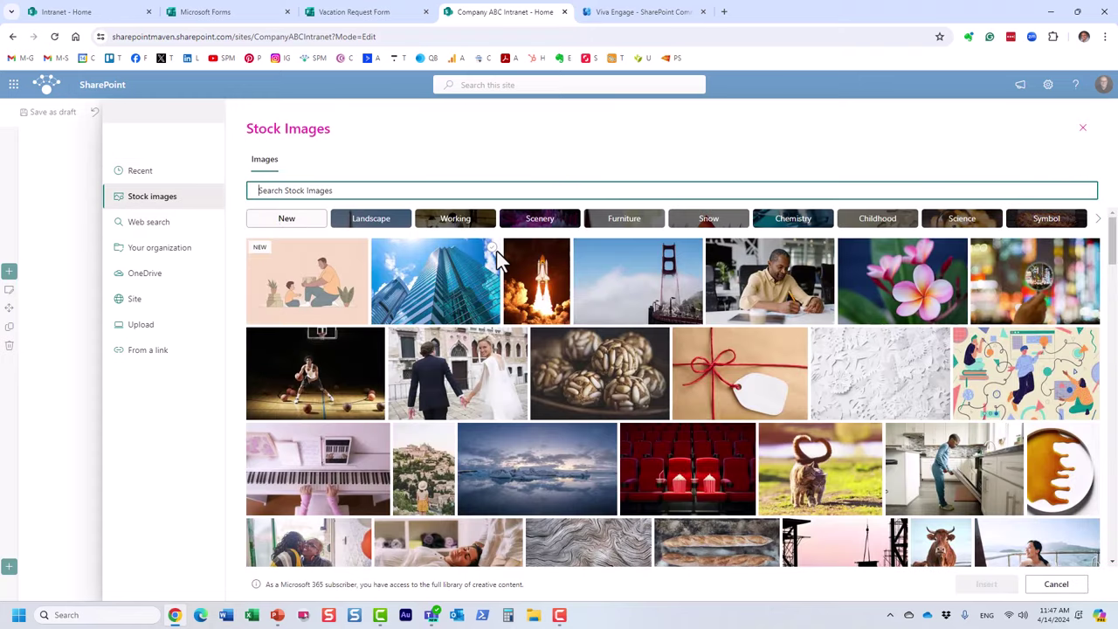
click(495, 256)
click(698, 248)
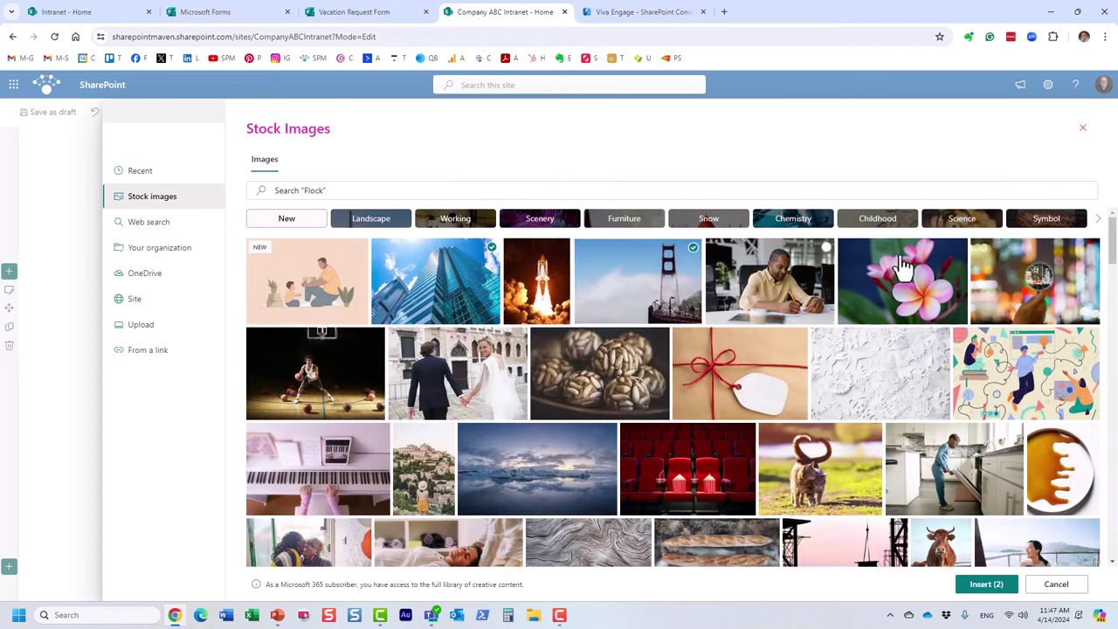
click(961, 249)
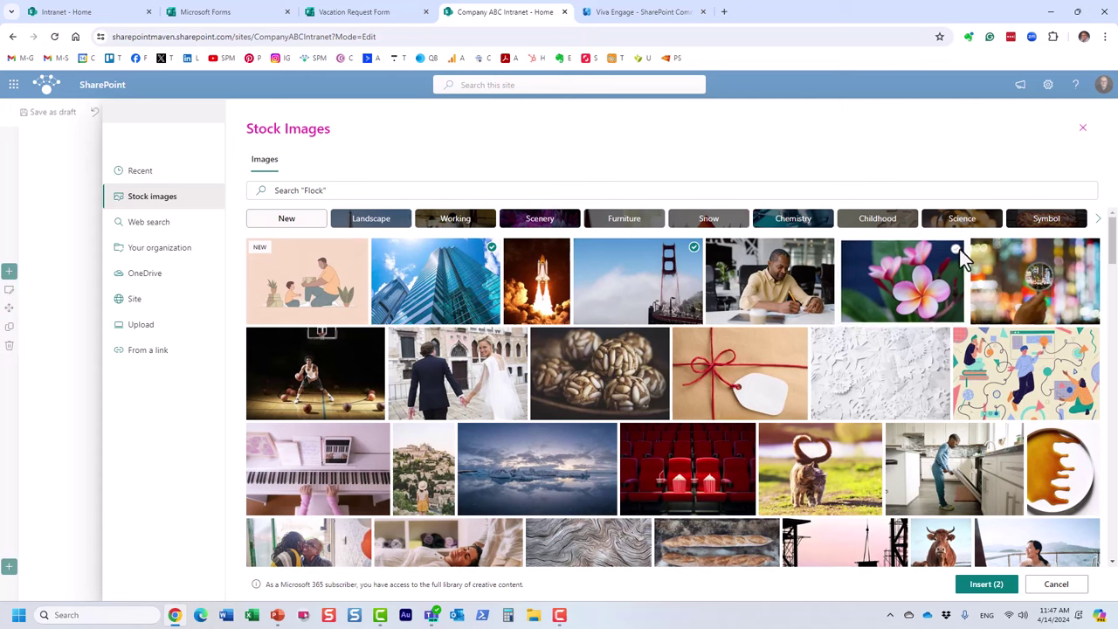
click(797, 336)
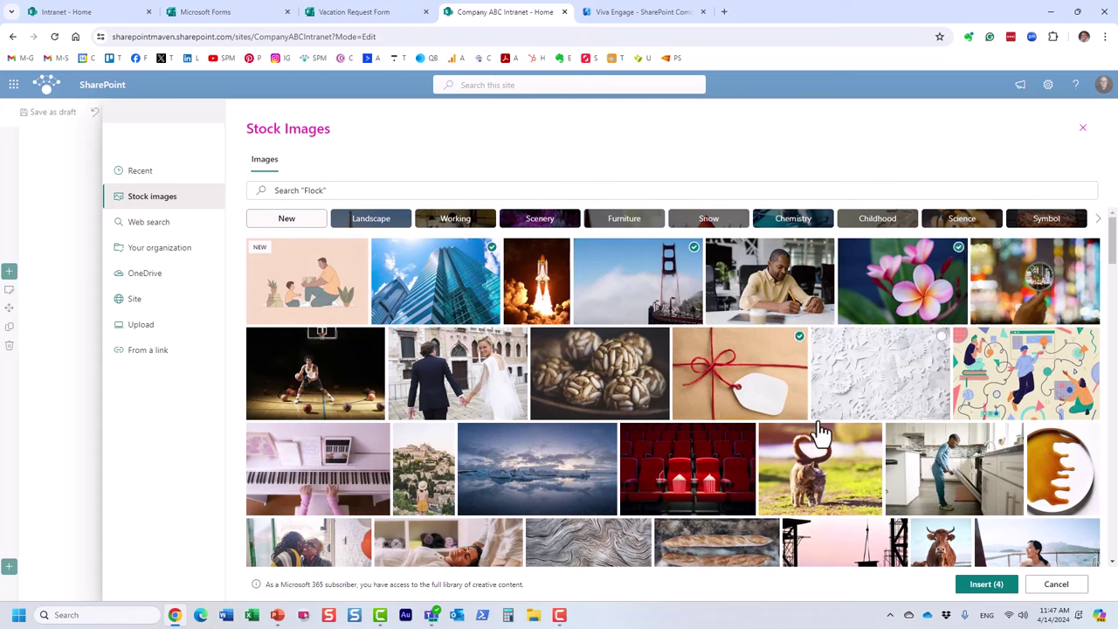
click(872, 433)
click(985, 585)
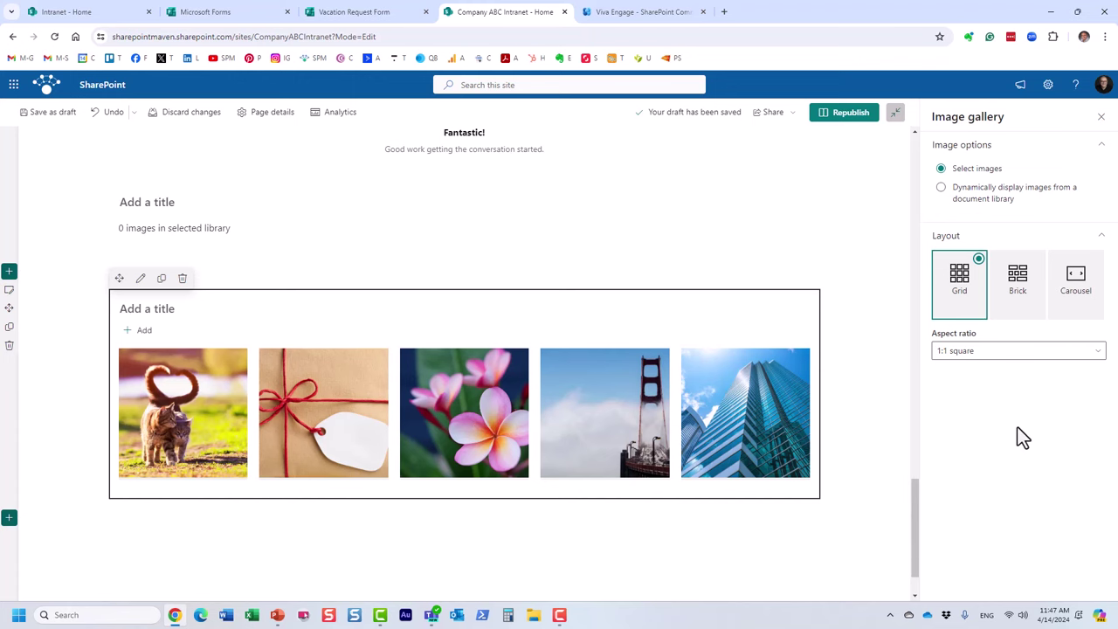
Step: Switch the gallery to a Carousel layout that auto-cycles every 4 seconds
click(1020, 294)
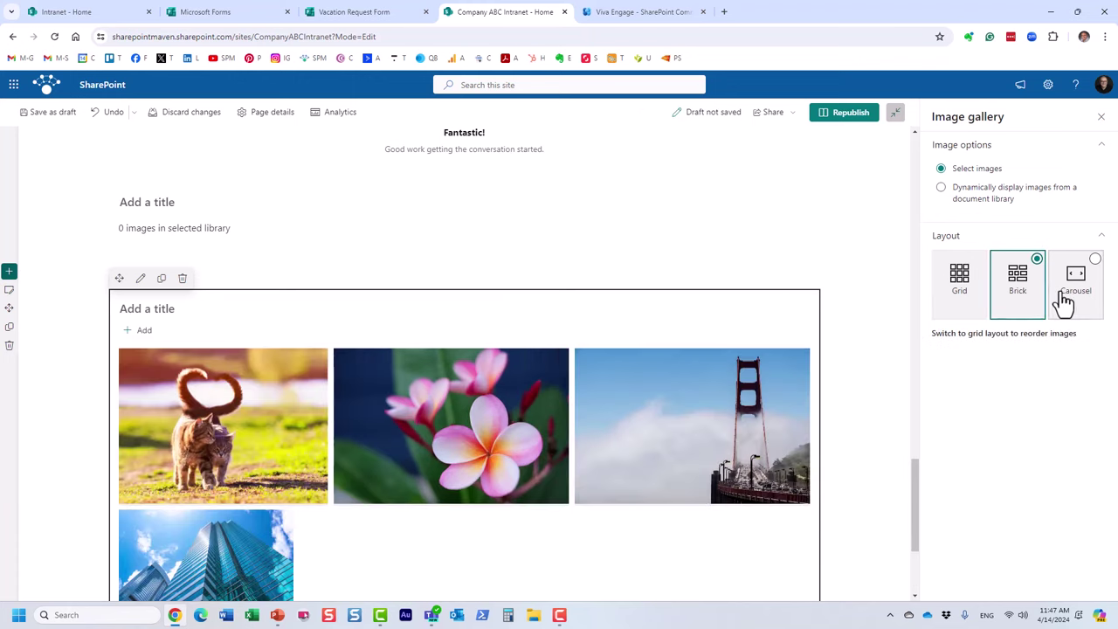
click(1065, 300)
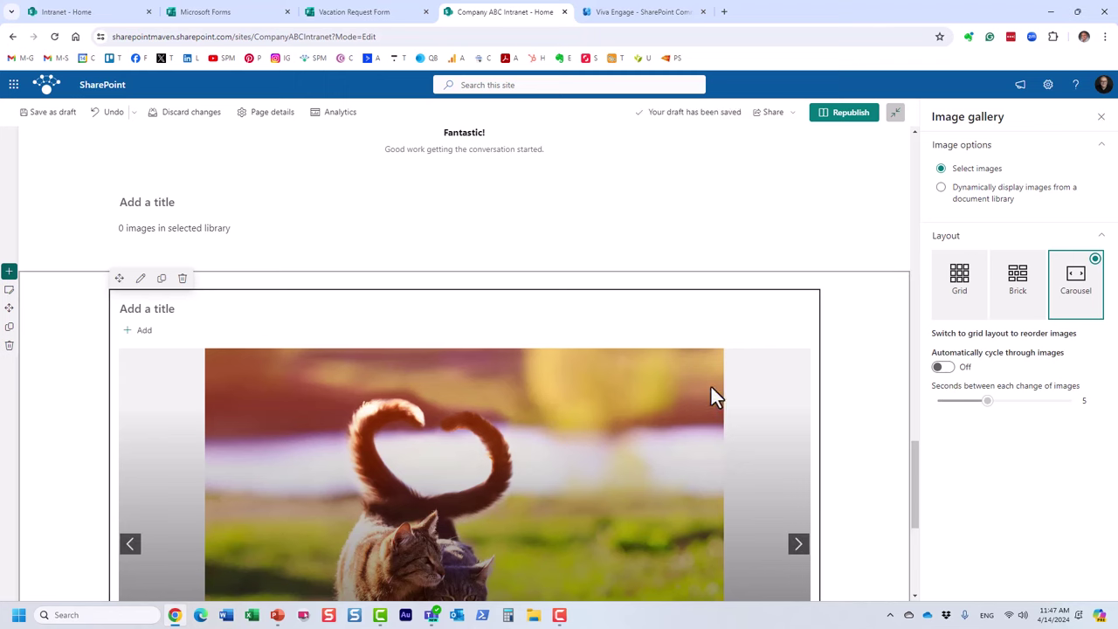
click(944, 368)
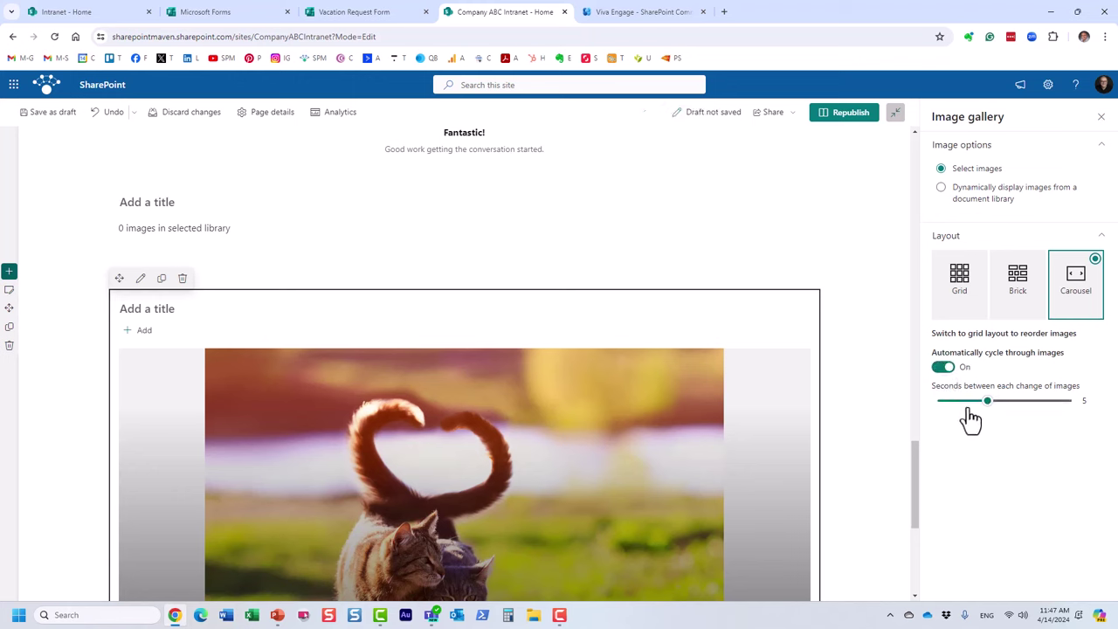
drag(991, 402, 971, 405)
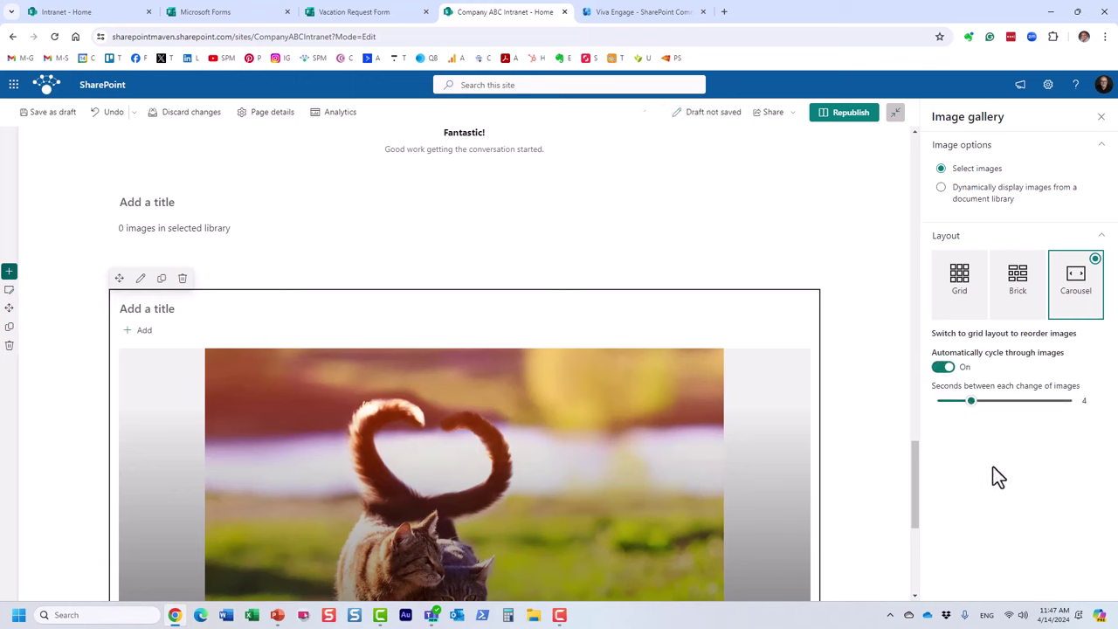
scroll(821, 472, down, 1)
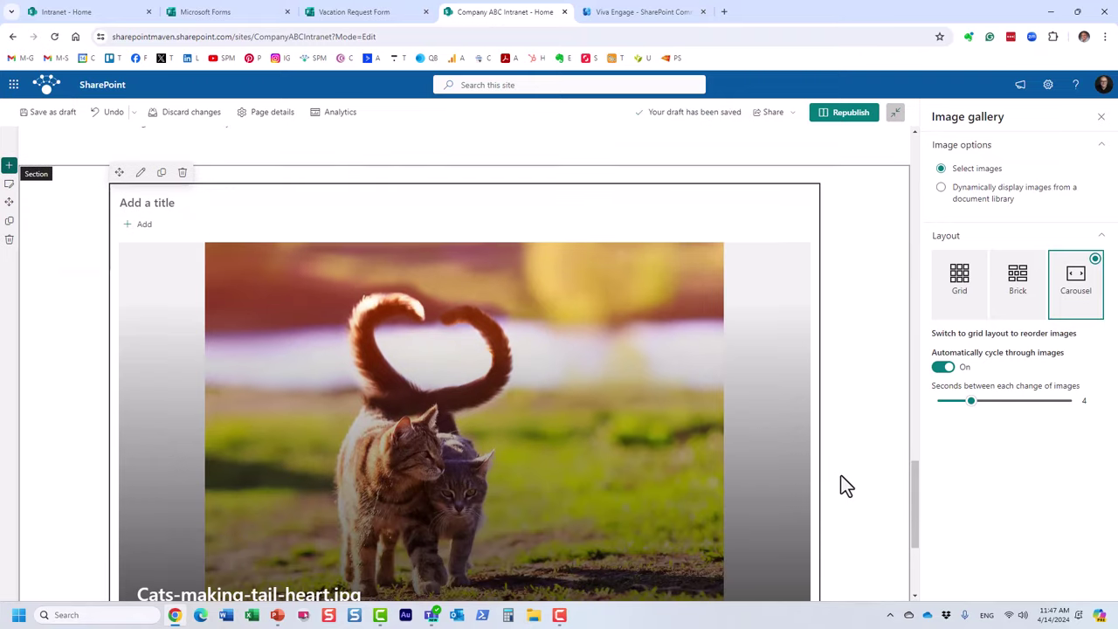
Step: Step through a couple of carousel images, then return the gallery to Grid layout
click(799, 428)
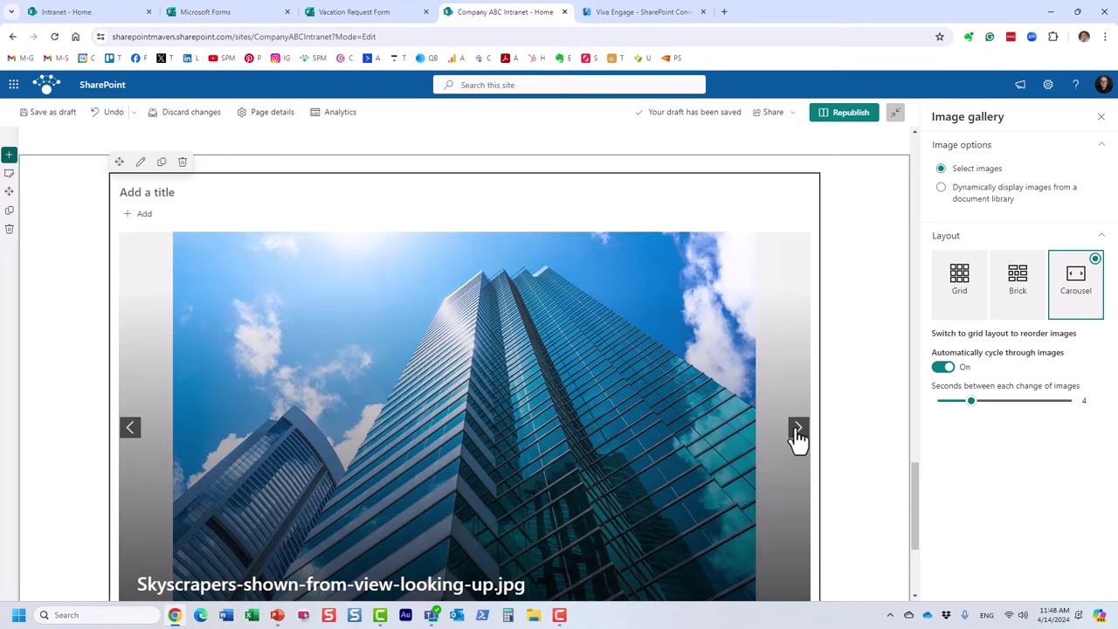
click(799, 436)
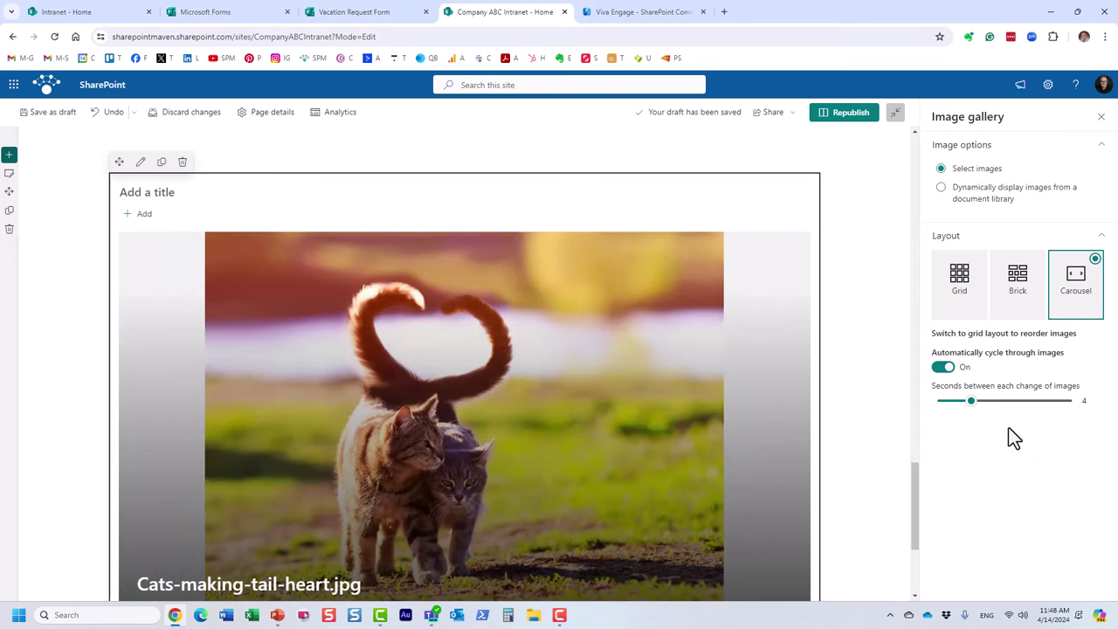
click(971, 310)
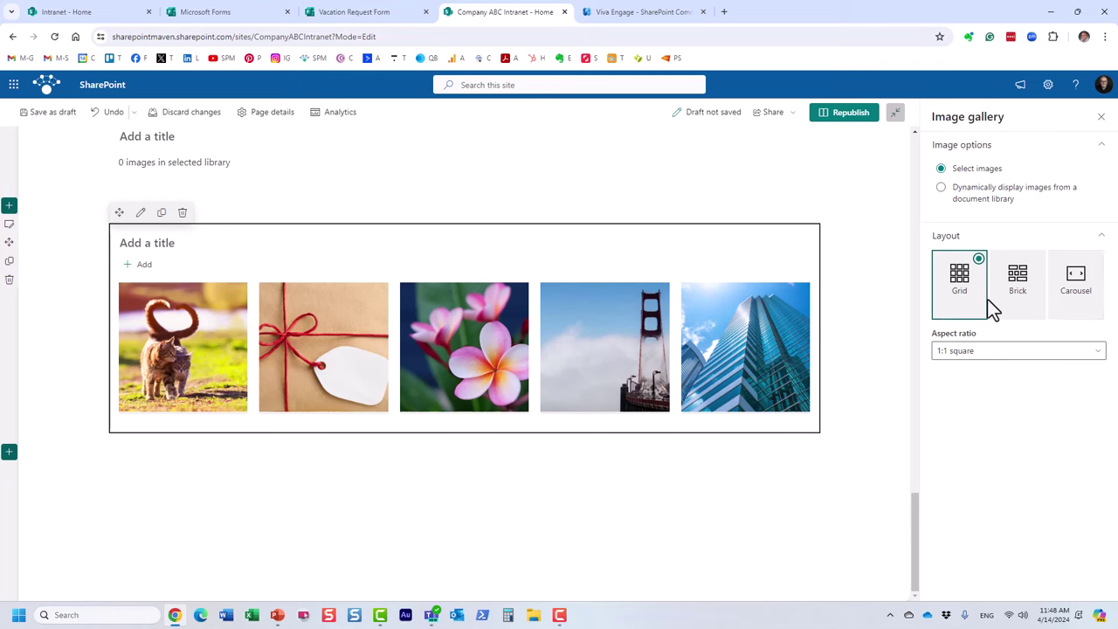
Step: Republish the home page, then preview the package photo full size and close it
click(843, 122)
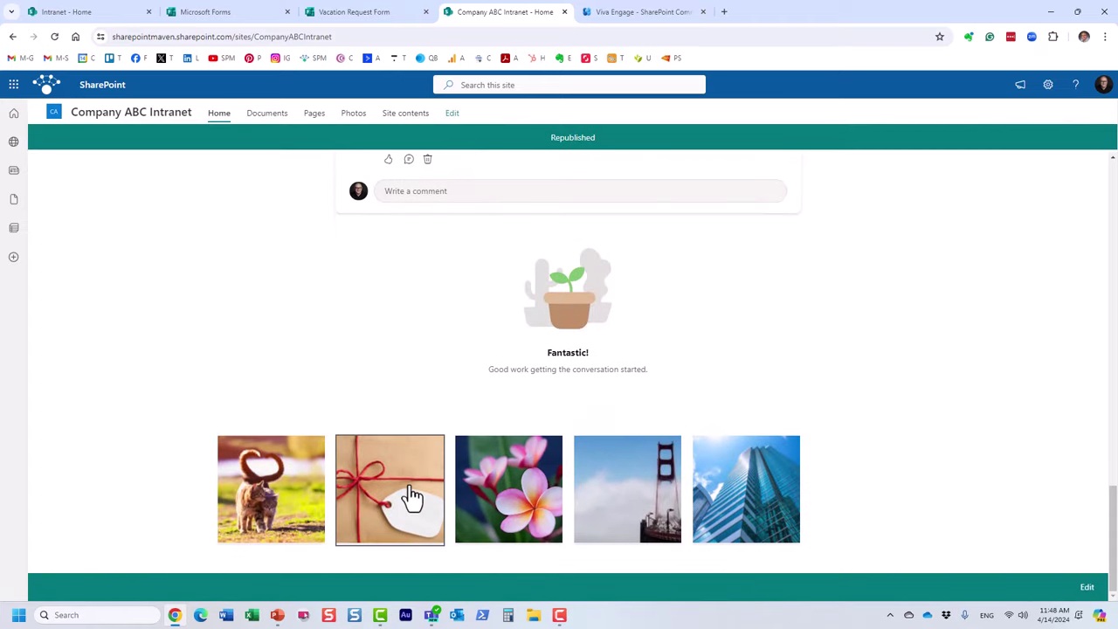
click(412, 496)
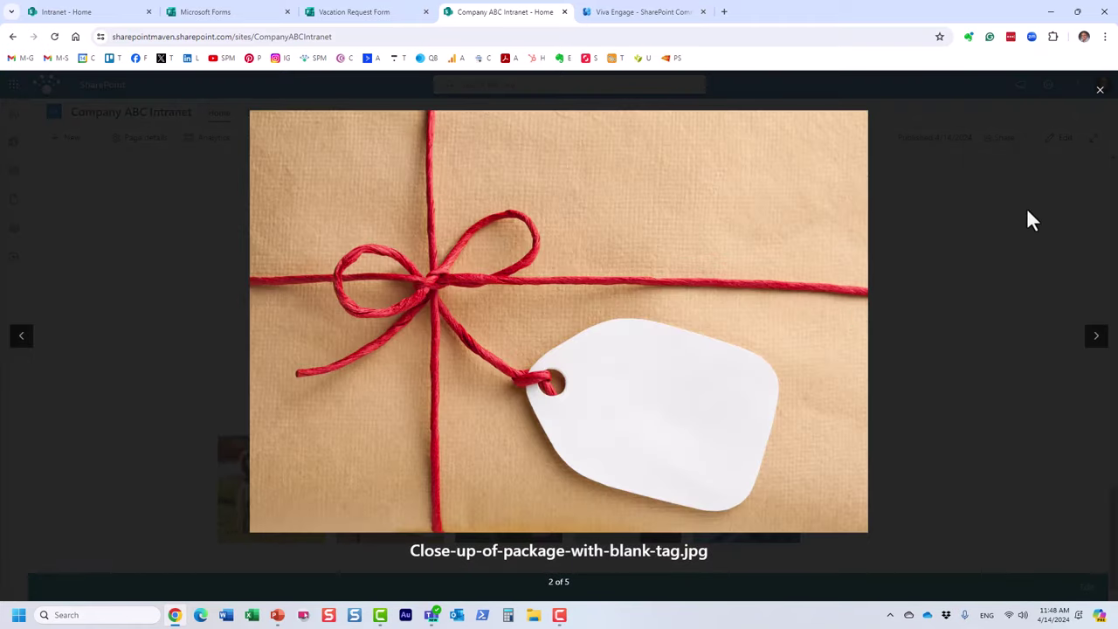
click(1100, 90)
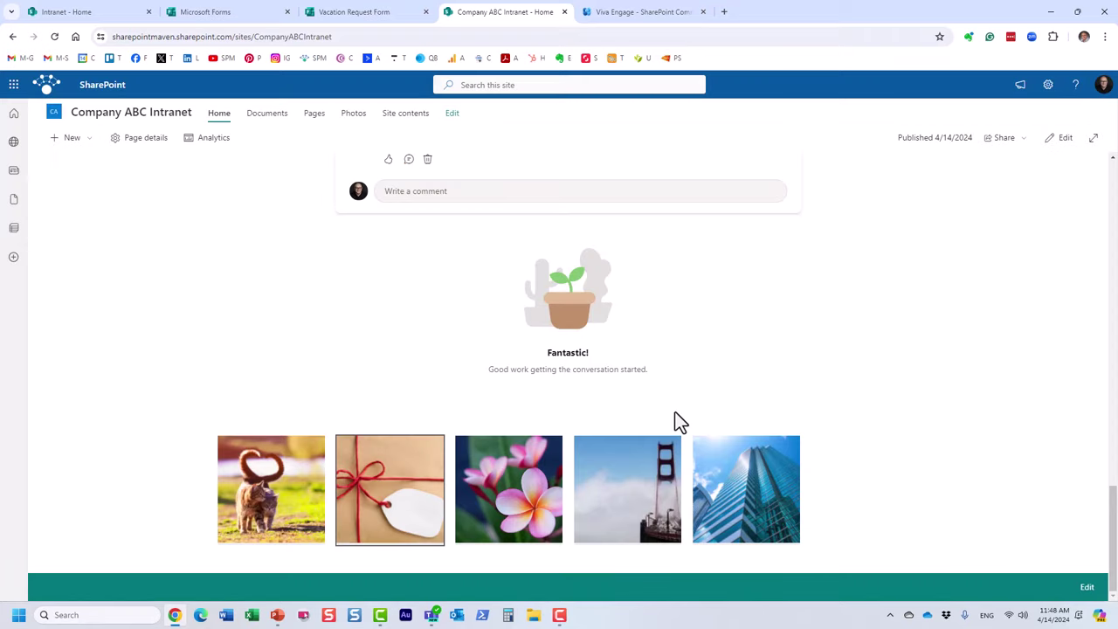
Step: Put the home page back into edit mode and add a second Image gallery below the five-photo gallery
click(1064, 142)
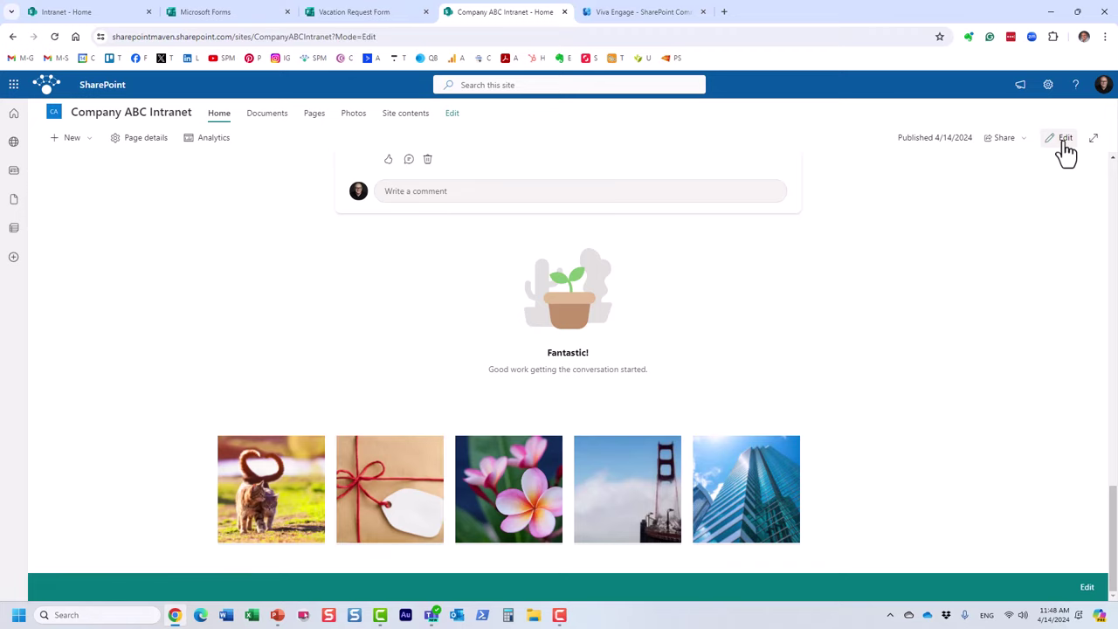
scroll(820, 373, down, 2)
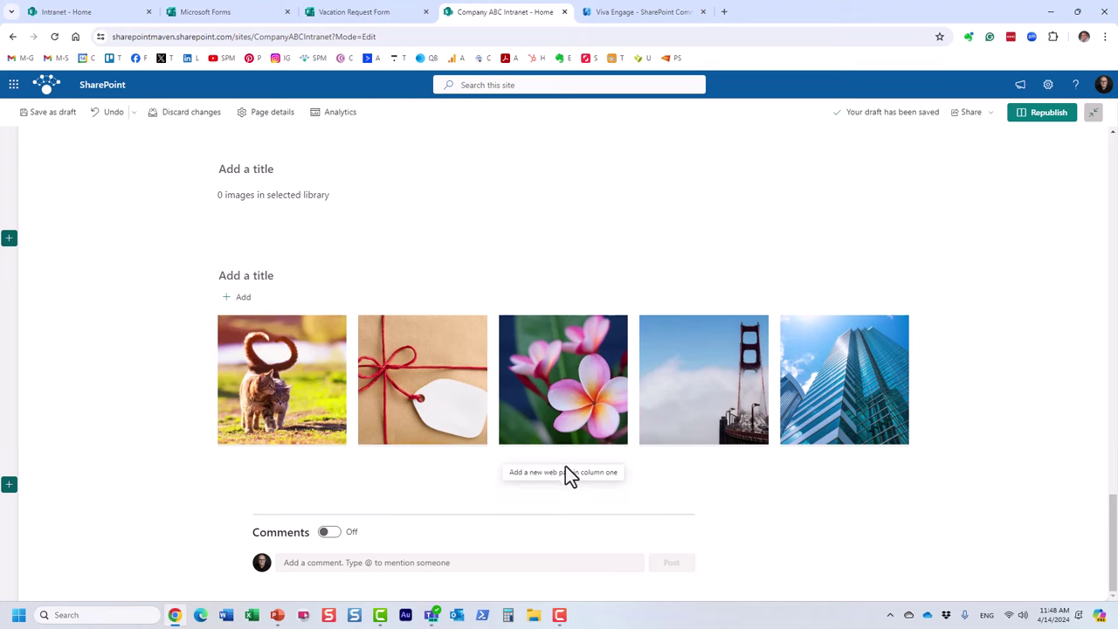
click(563, 494)
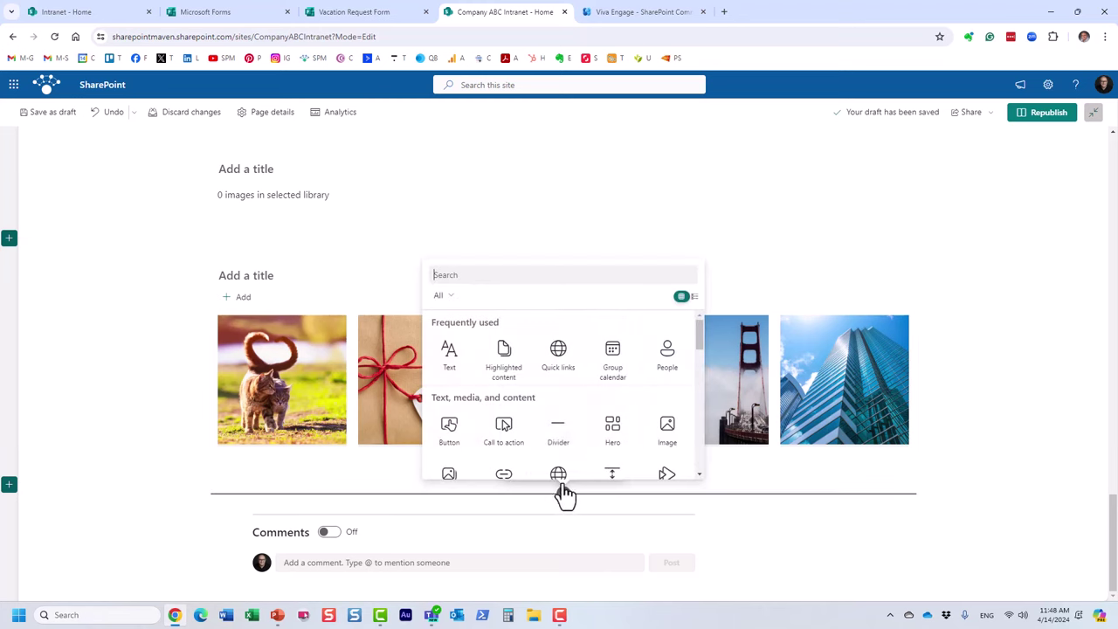
text(image)
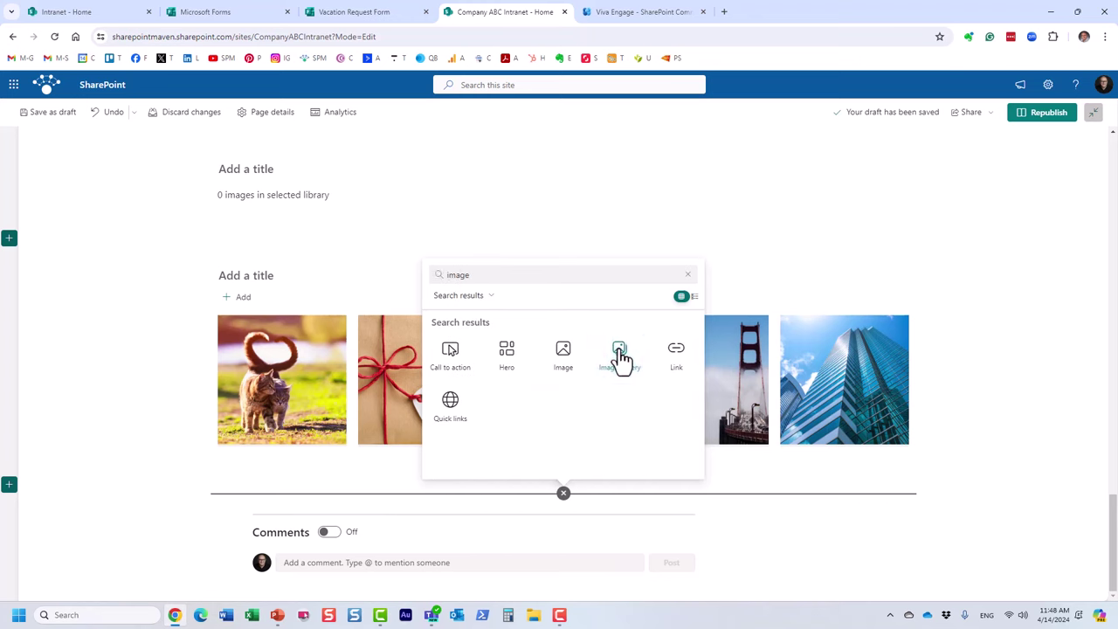
click(619, 359)
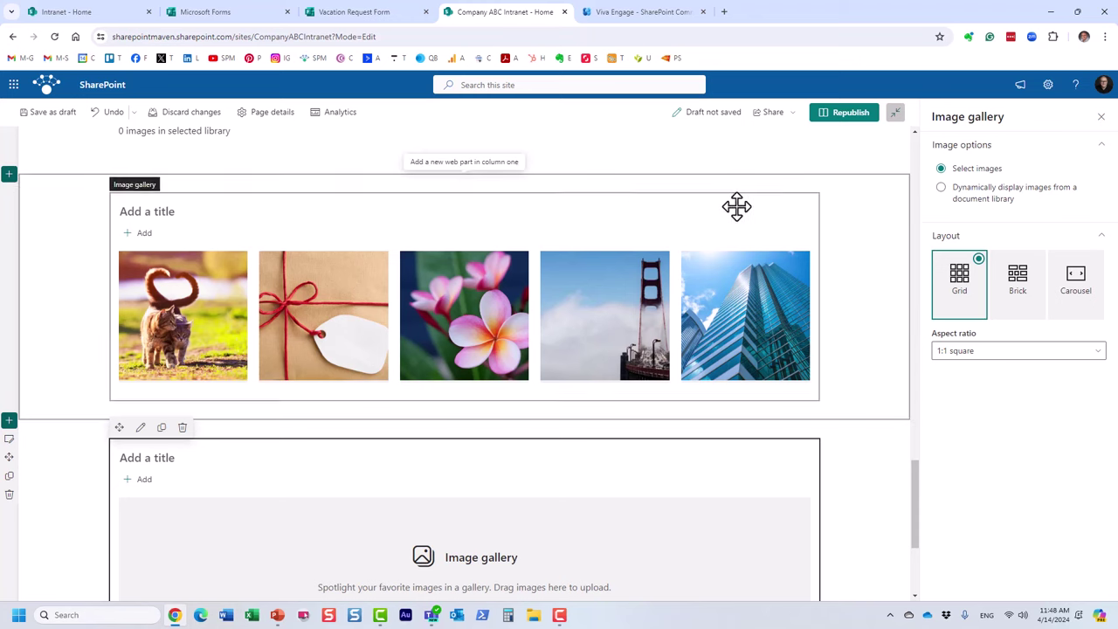
Step: Set the gallery to dynamically show images from the Photos library, subfolders excluded, in Grid layout
click(942, 191)
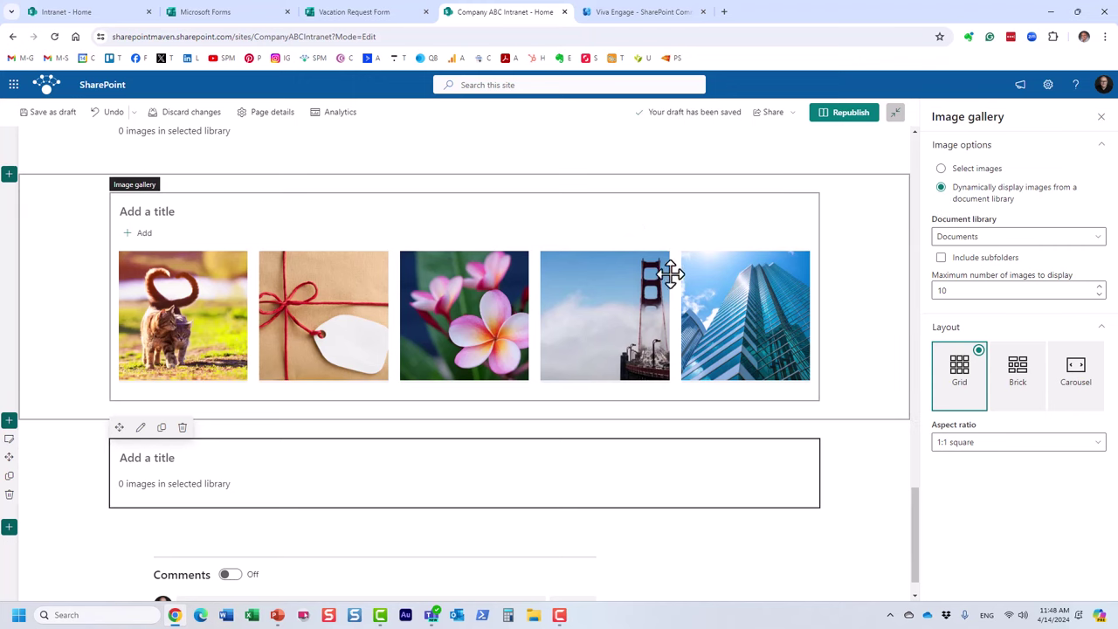
click(977, 238)
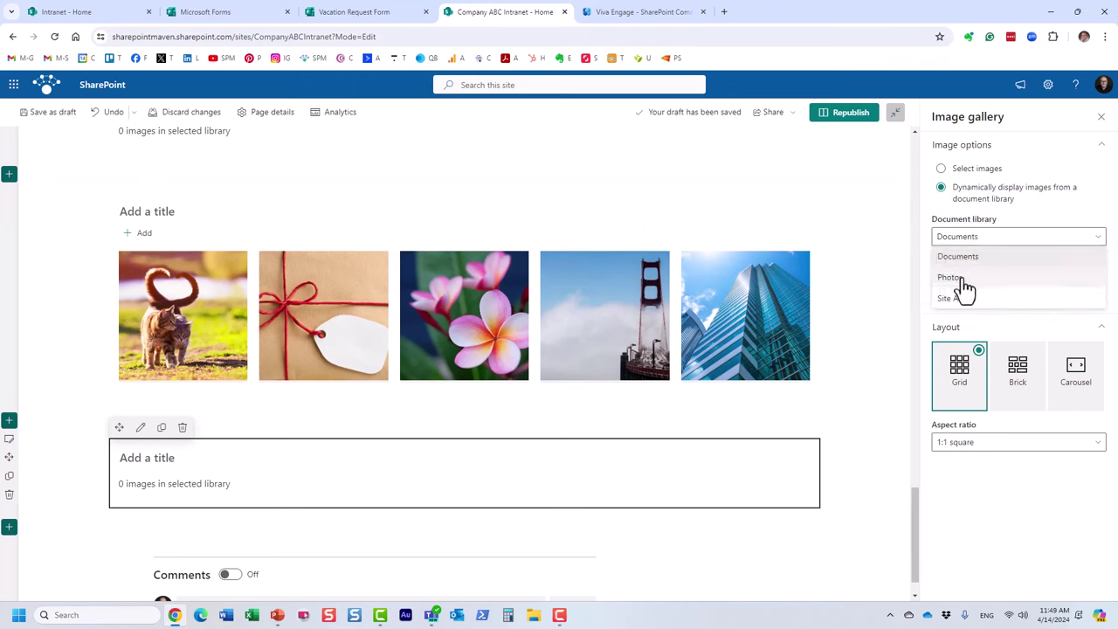
click(952, 278)
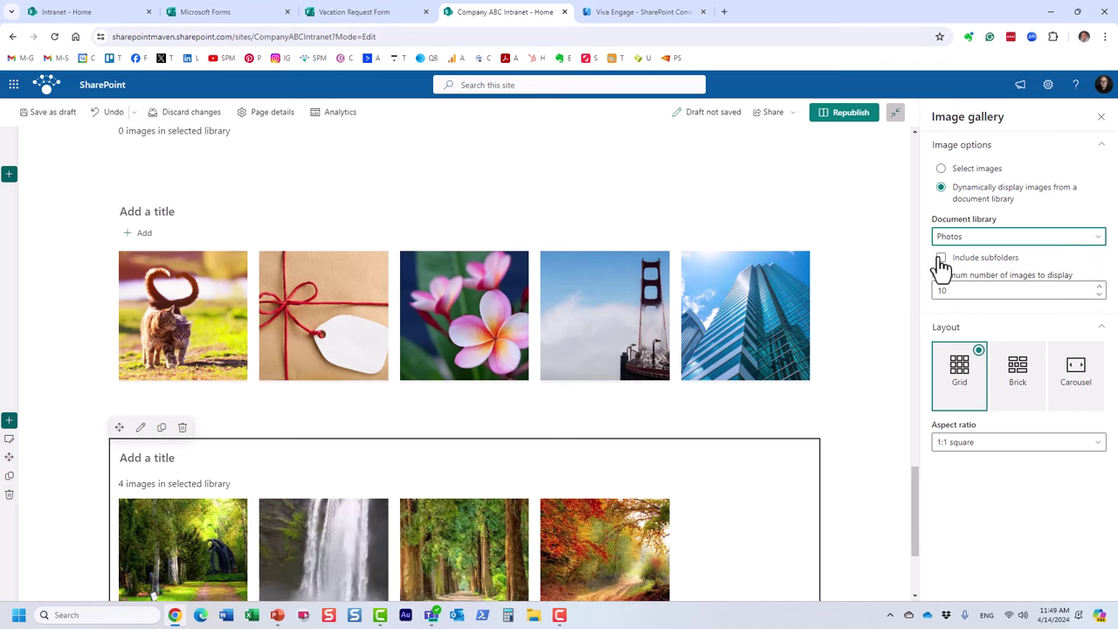
click(940, 259)
click(941, 259)
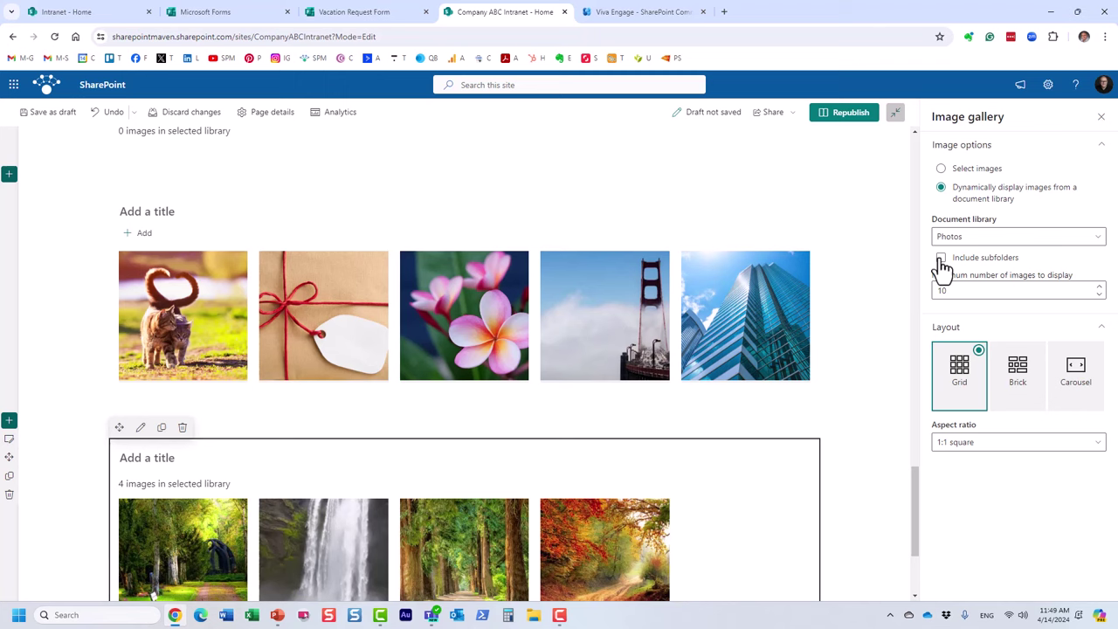
click(940, 261)
click(940, 260)
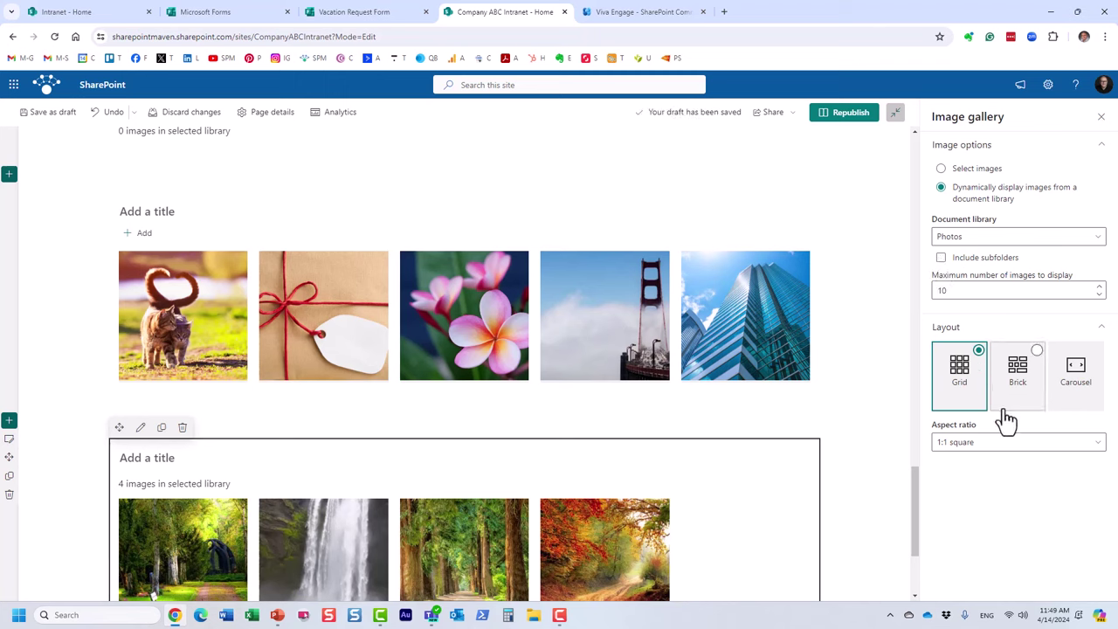
click(1028, 388)
click(982, 386)
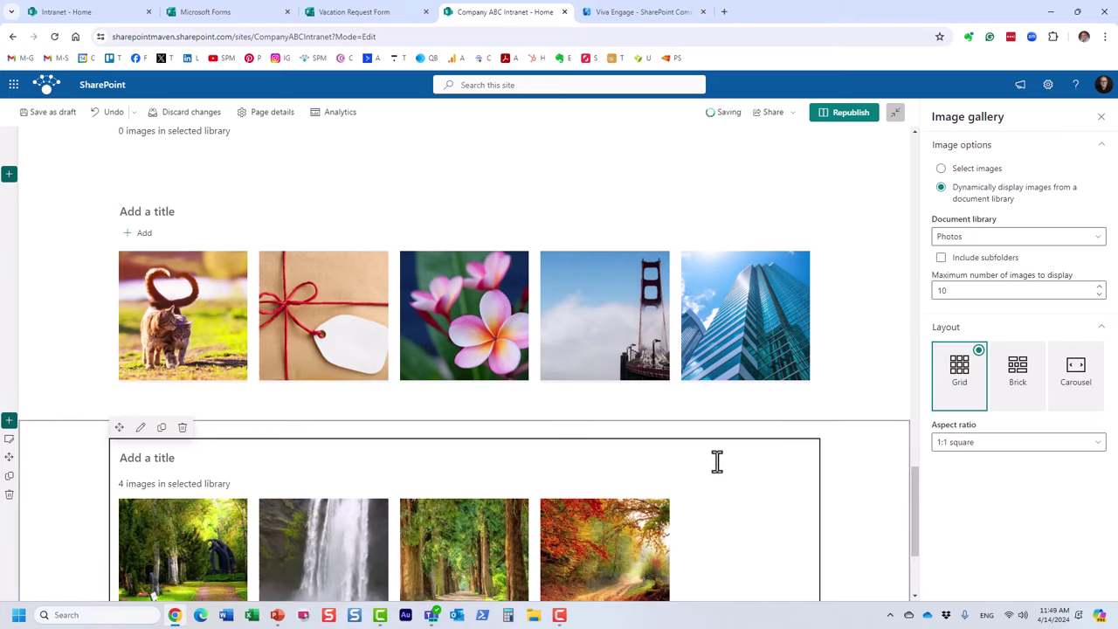
Step: Republish the home page with the new Photos gallery
scroll(710, 489, down, 2)
scroll(707, 494, down, 1)
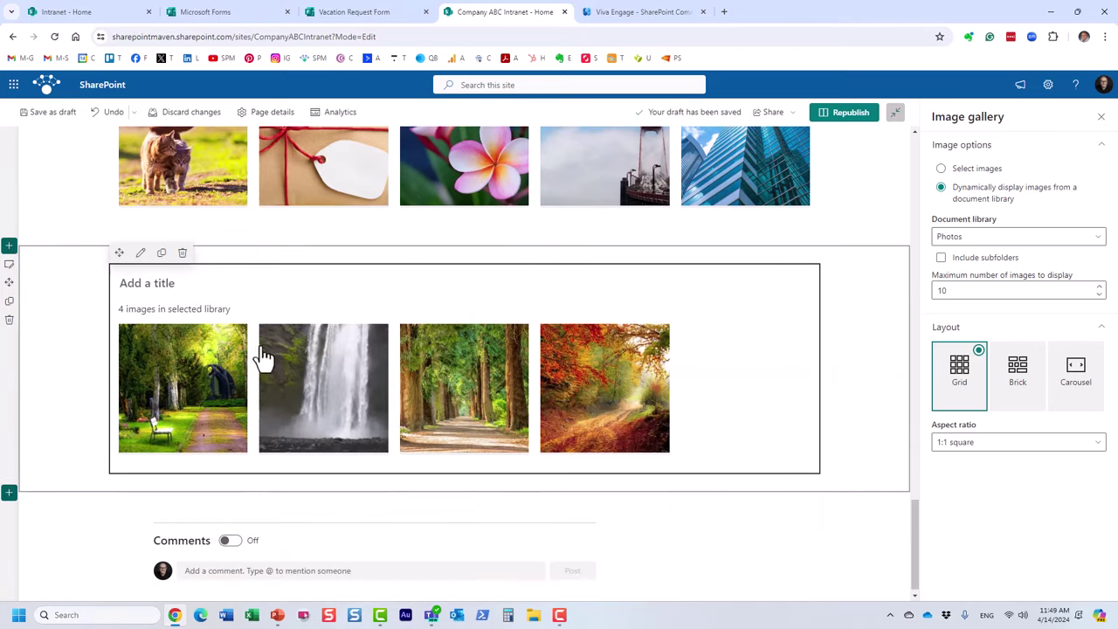
click(831, 117)
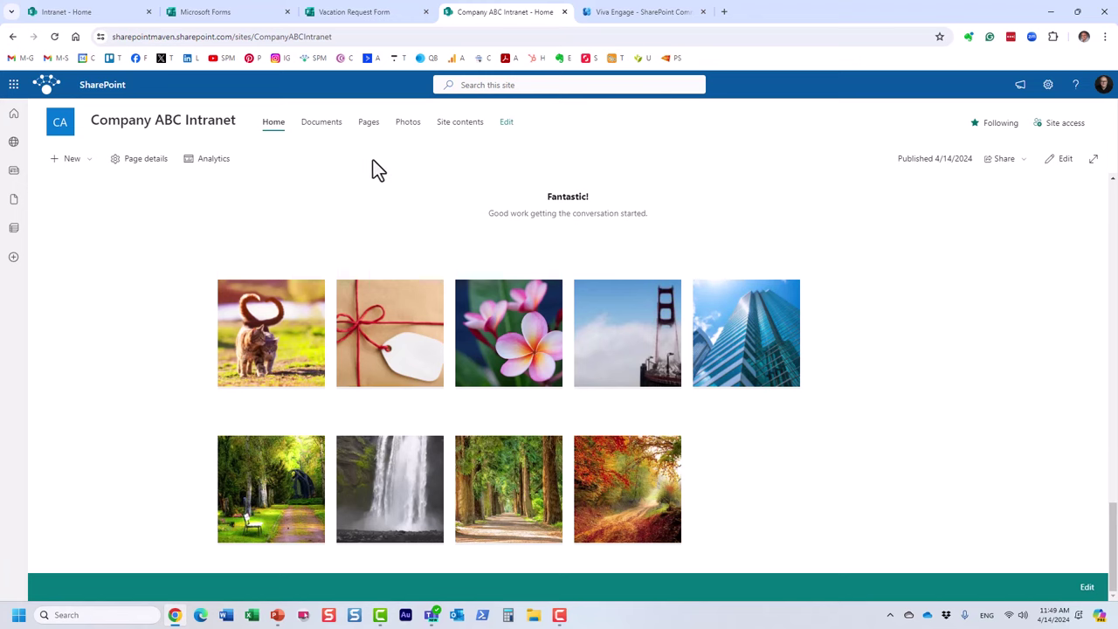
click(412, 128)
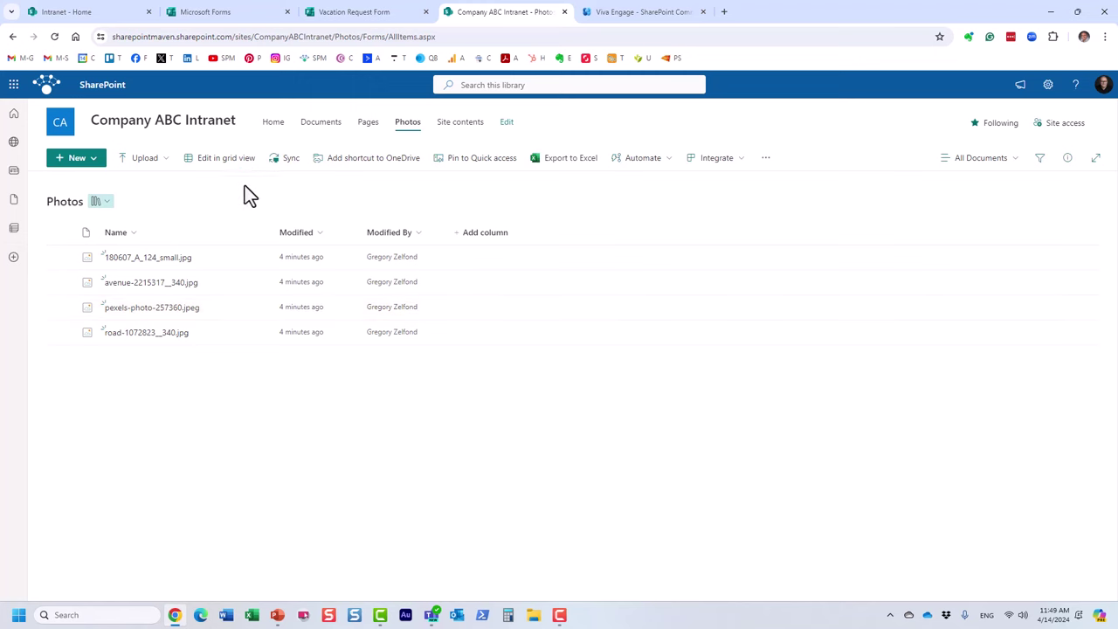
click(200, 130)
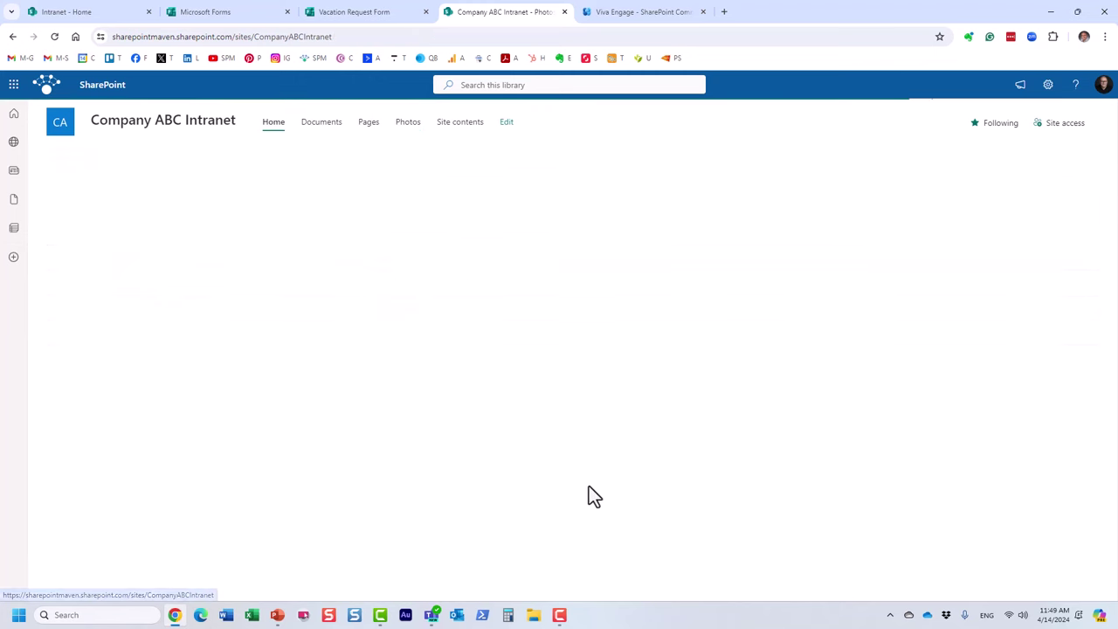
scroll(559, 497, down, 8)
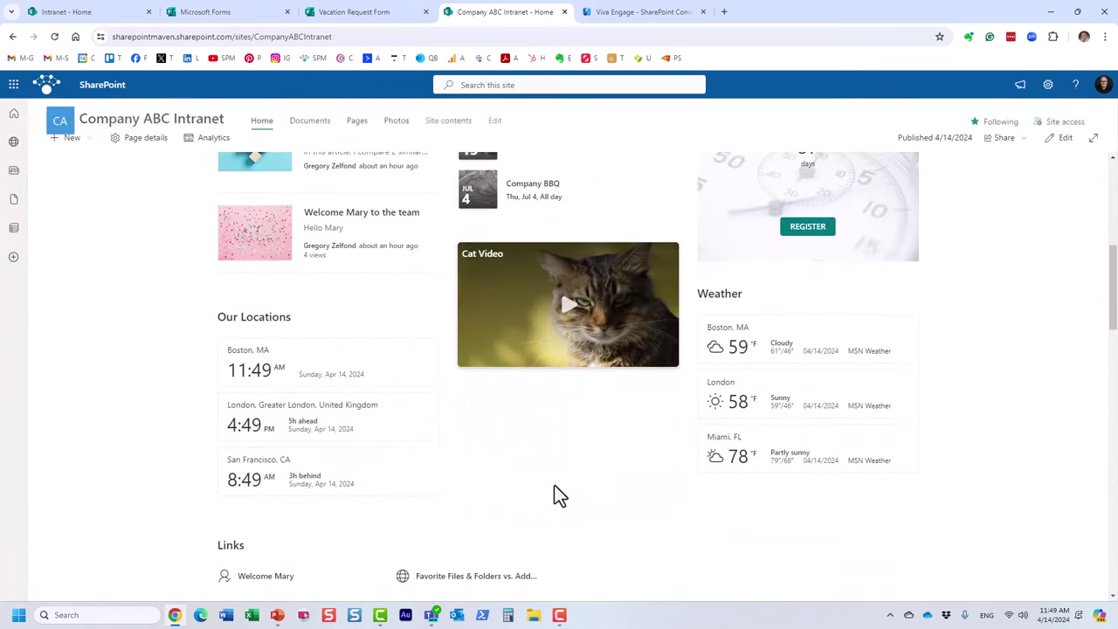
scroll(482, 469, down, 12)
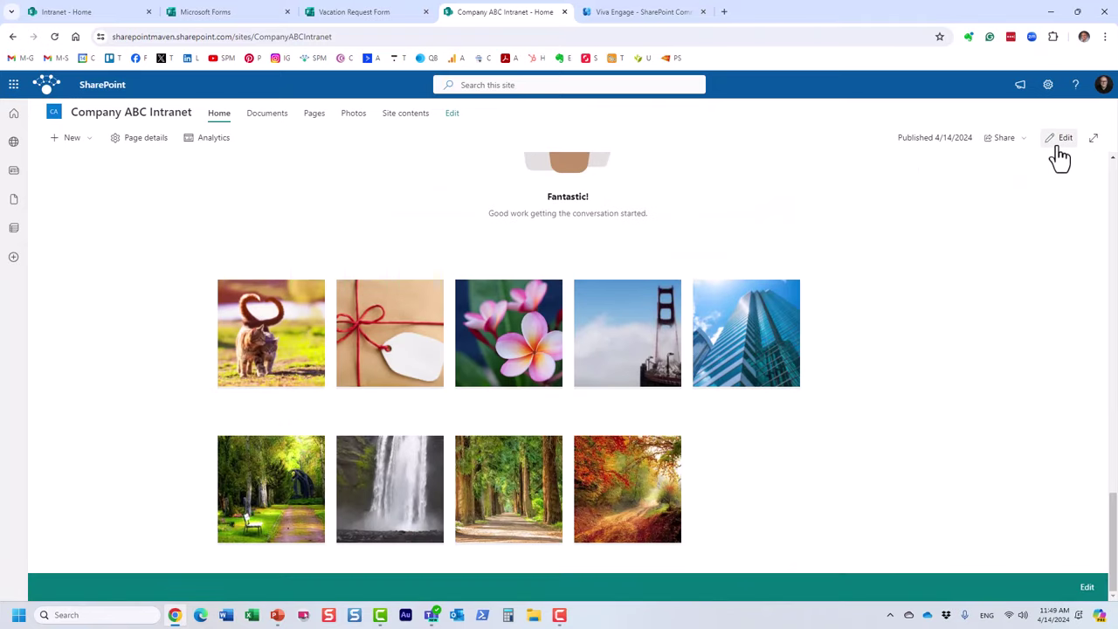
click(1059, 140)
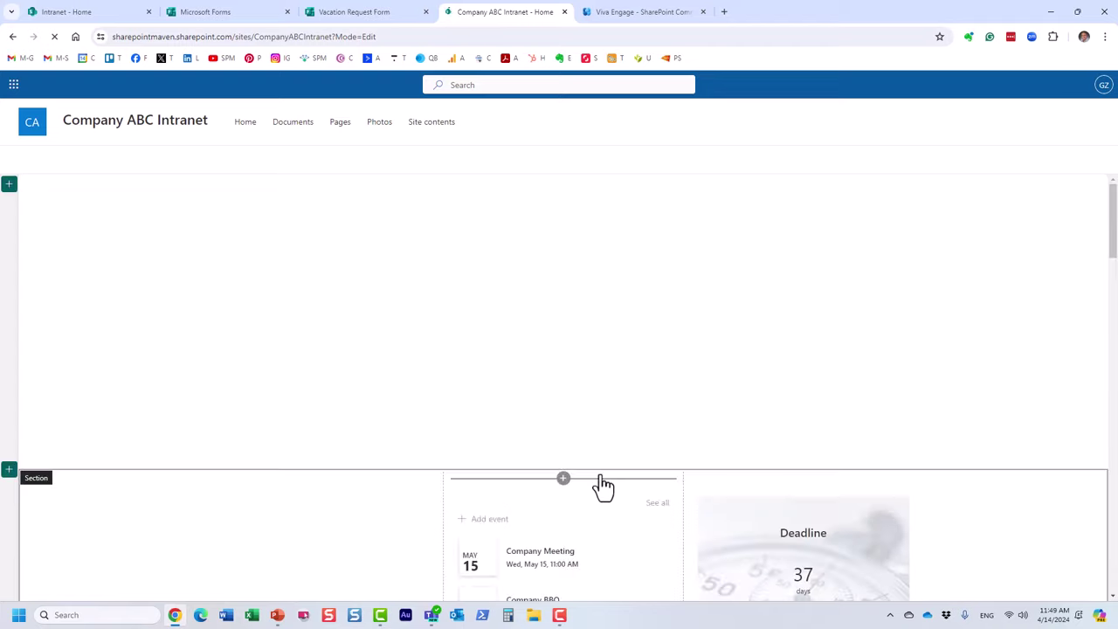
scroll(600, 480, down, 3)
scroll(600, 474, down, 15)
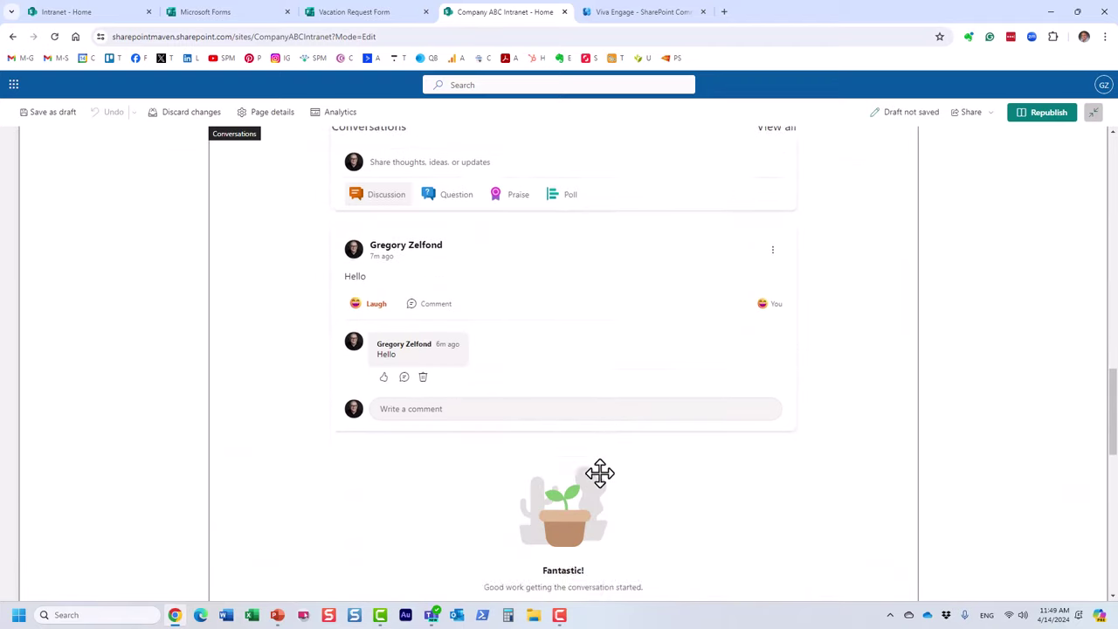
scroll(600, 474, down, 1)
click(356, 424)
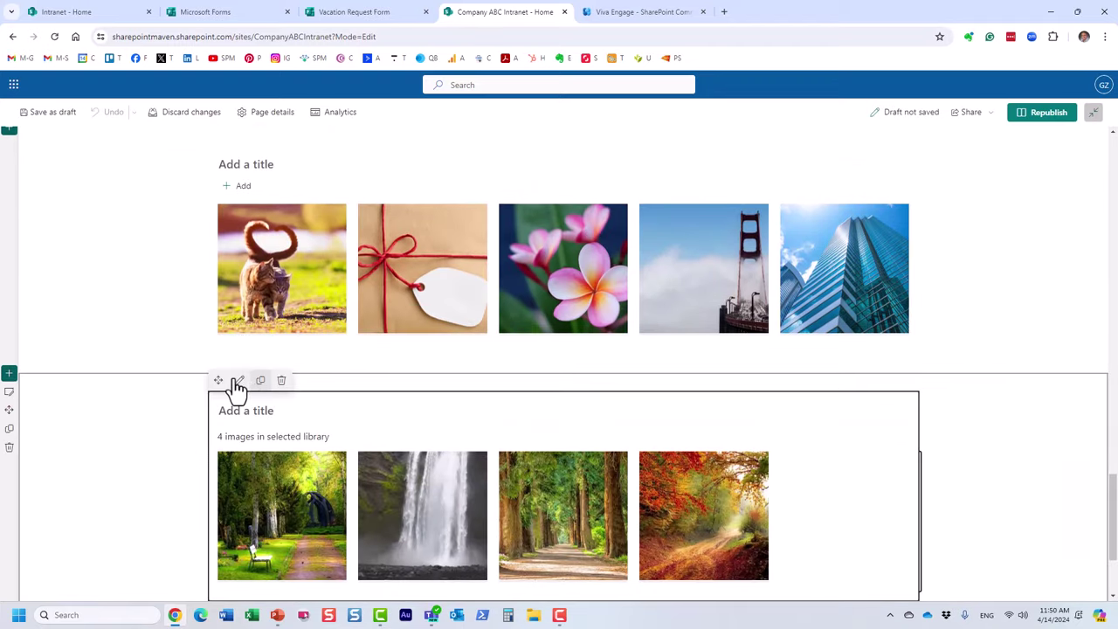
click(239, 382)
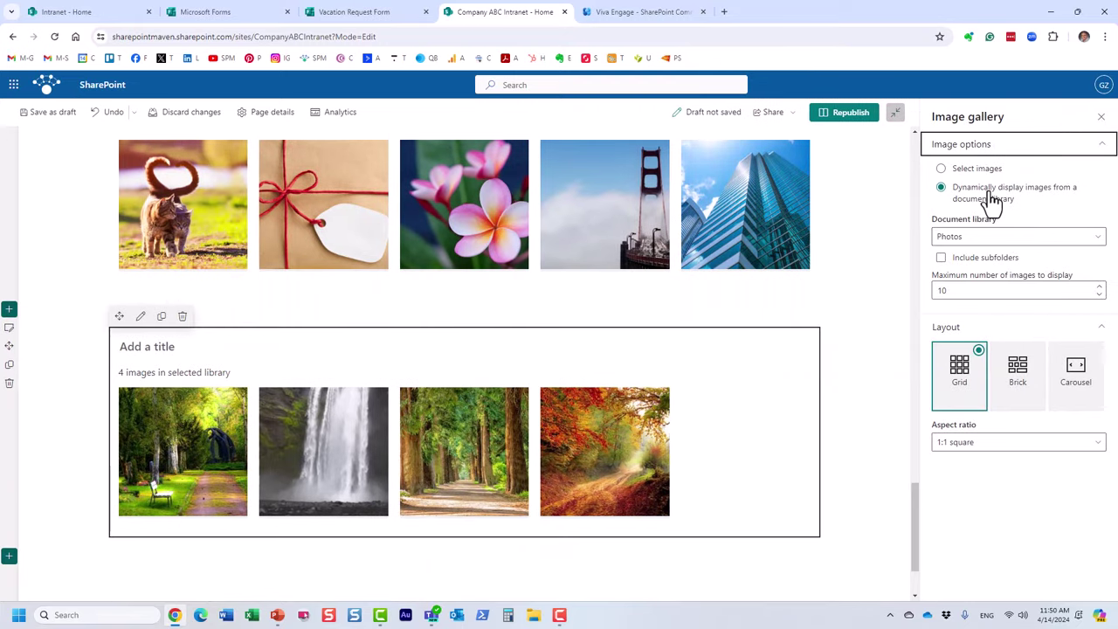
click(1000, 240)
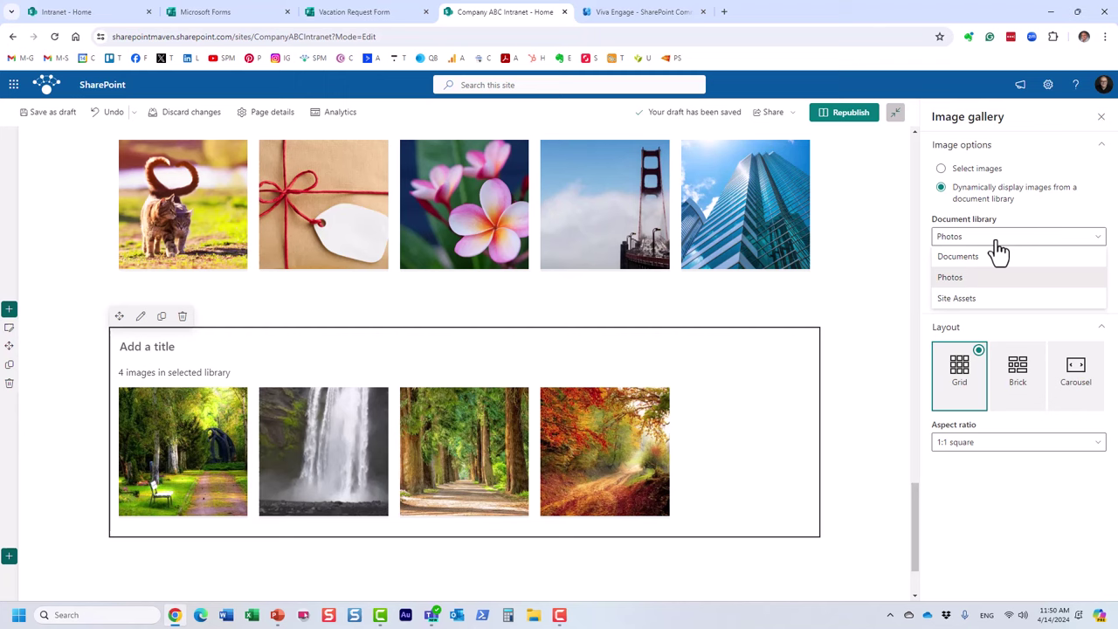
click(842, 119)
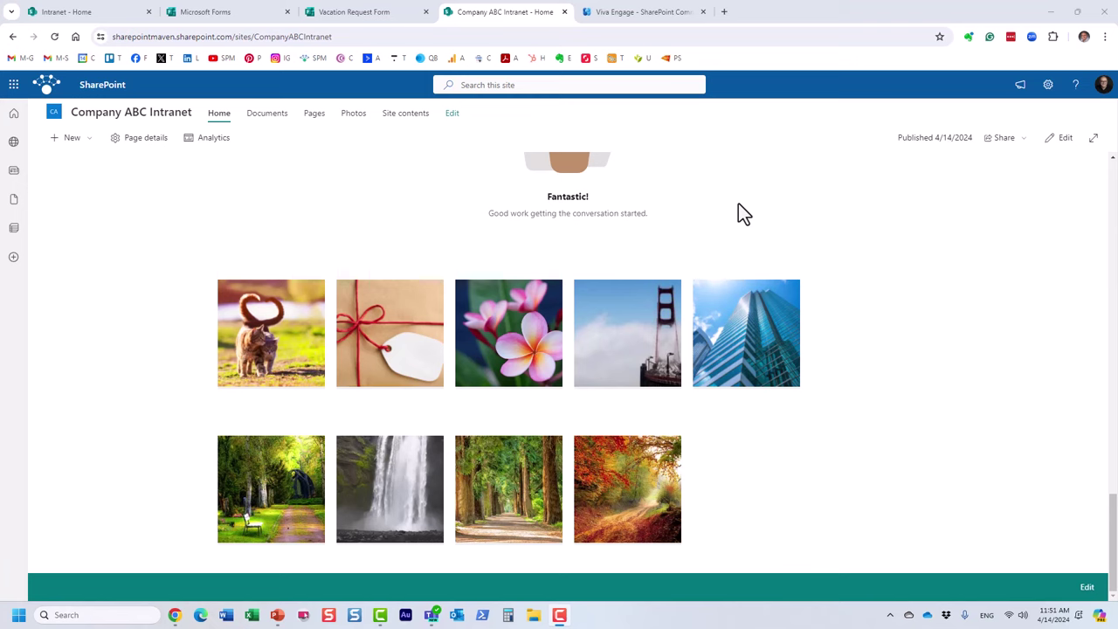
Step: Edit the home page and add a Text web part reading 'Hello' below the galleries
click(1059, 140)
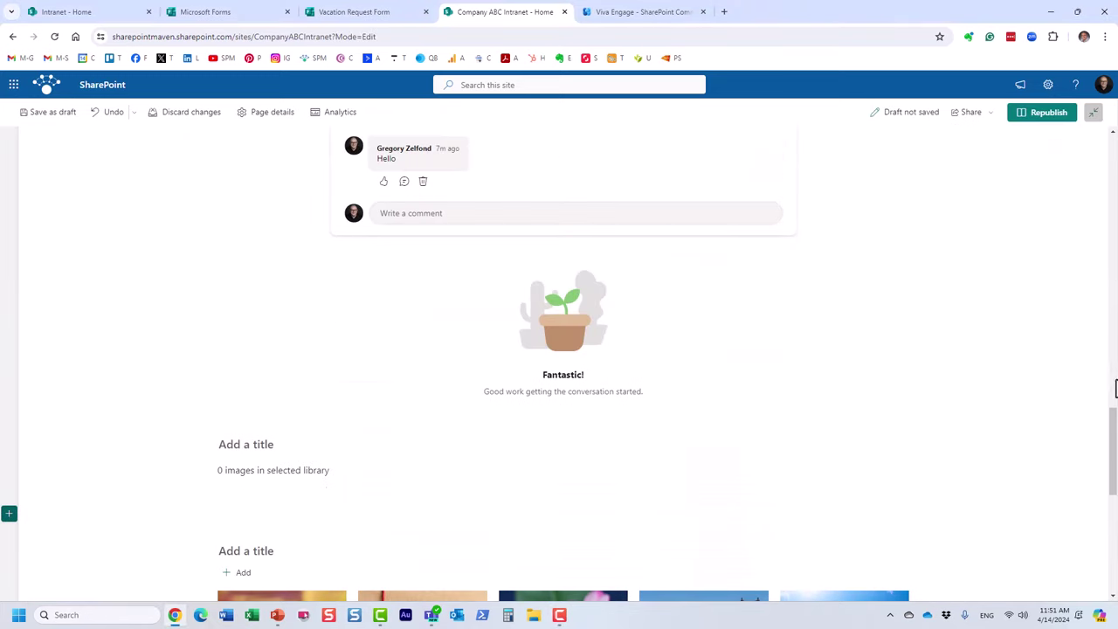
drag(1113, 436, 1114, 537)
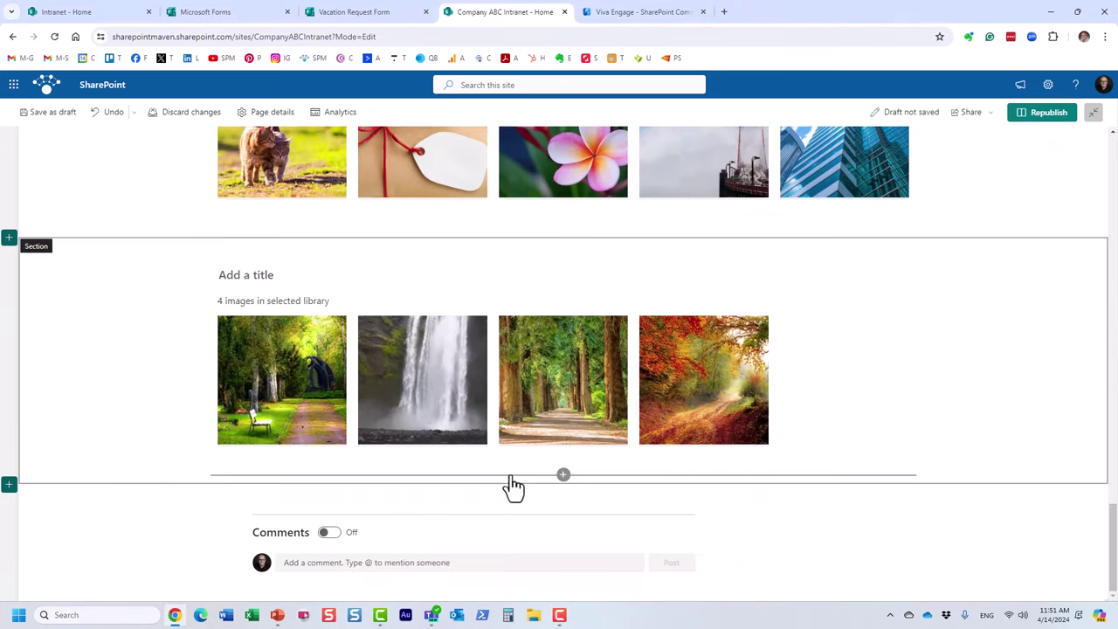
click(563, 478)
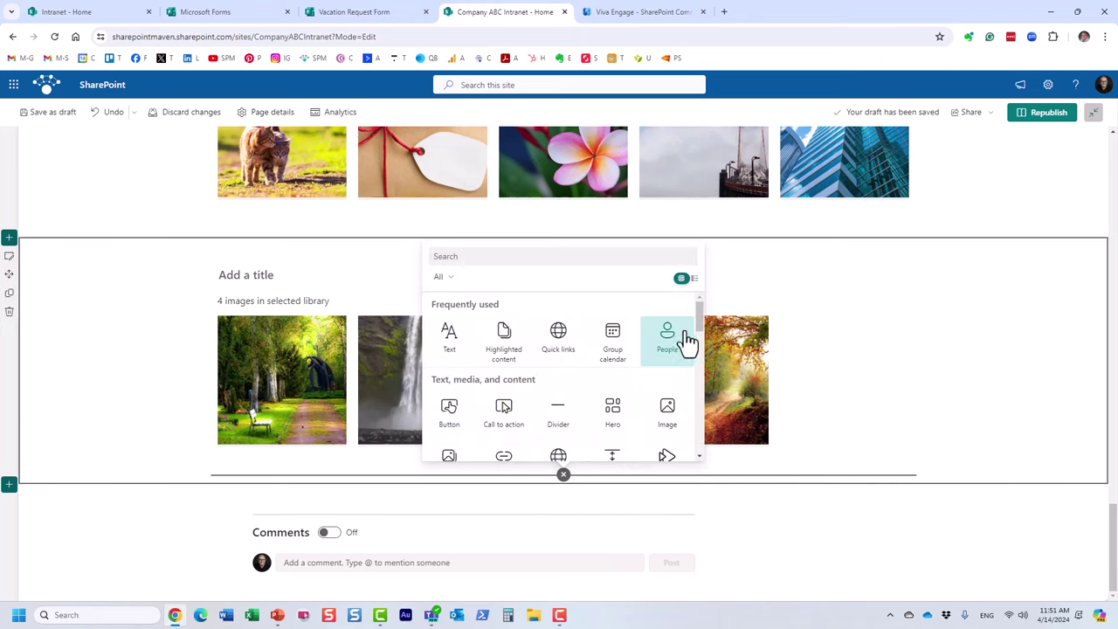
drag(699, 318, 698, 313)
scroll(700, 326, down, 1)
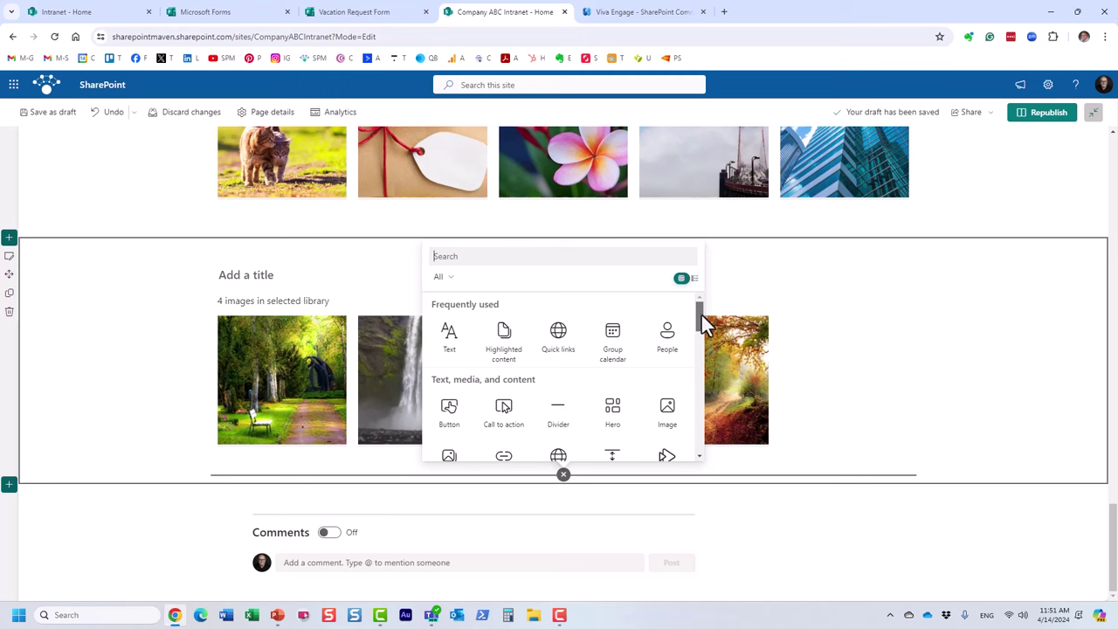
mouse_move(701, 317)
mouse_down()
mouse_move(706, 444)
mouse_move(695, 332)
mouse_up()
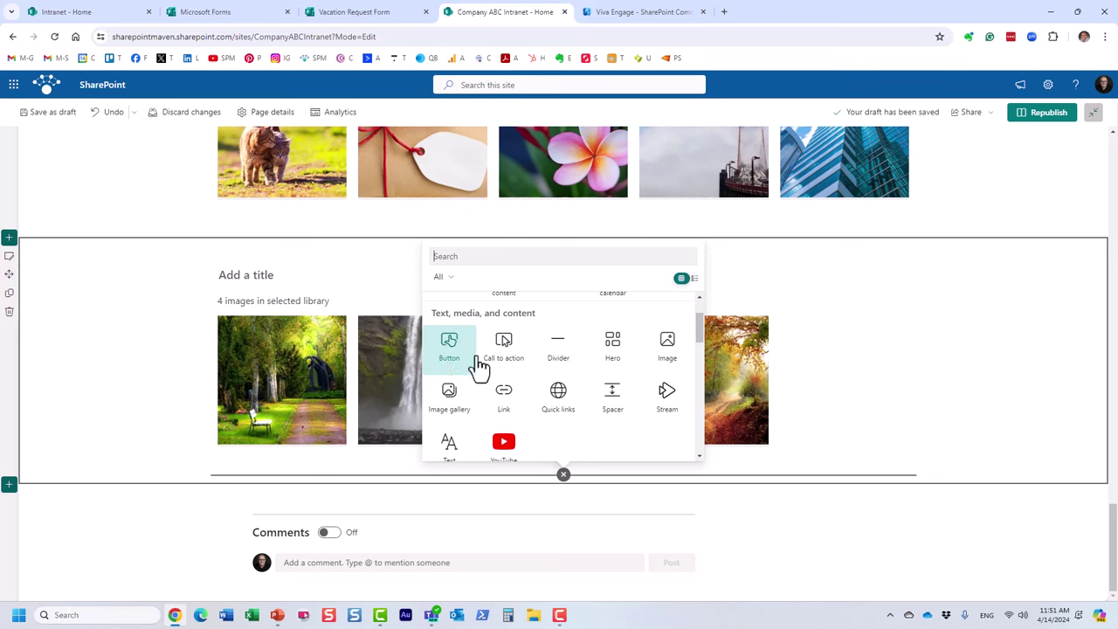
drag(697, 332, 696, 317)
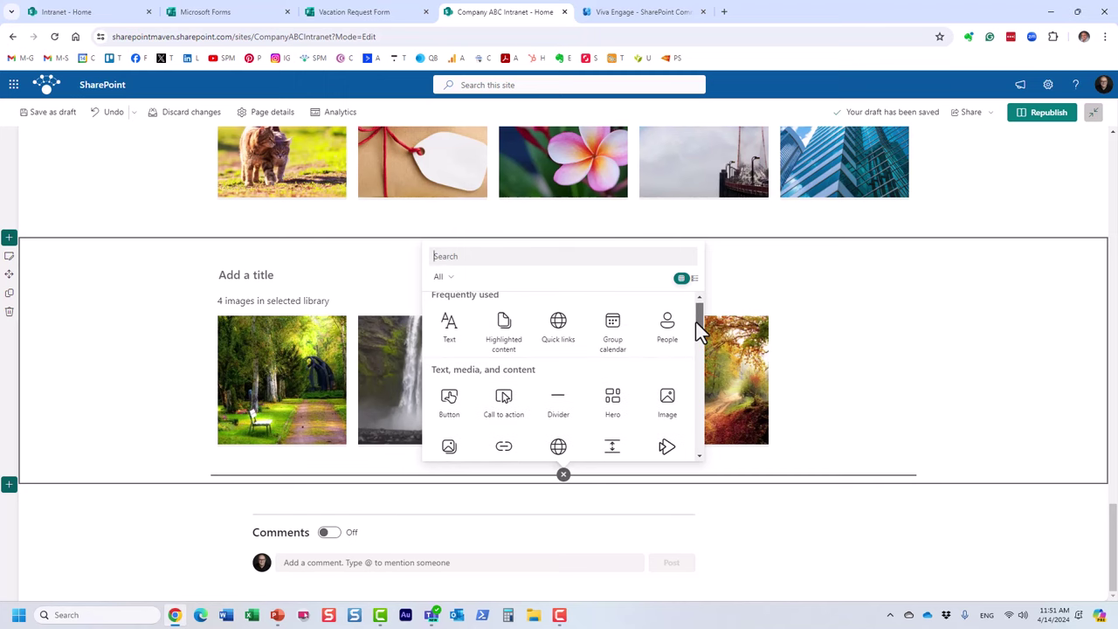
click(449, 346)
text(Hello)
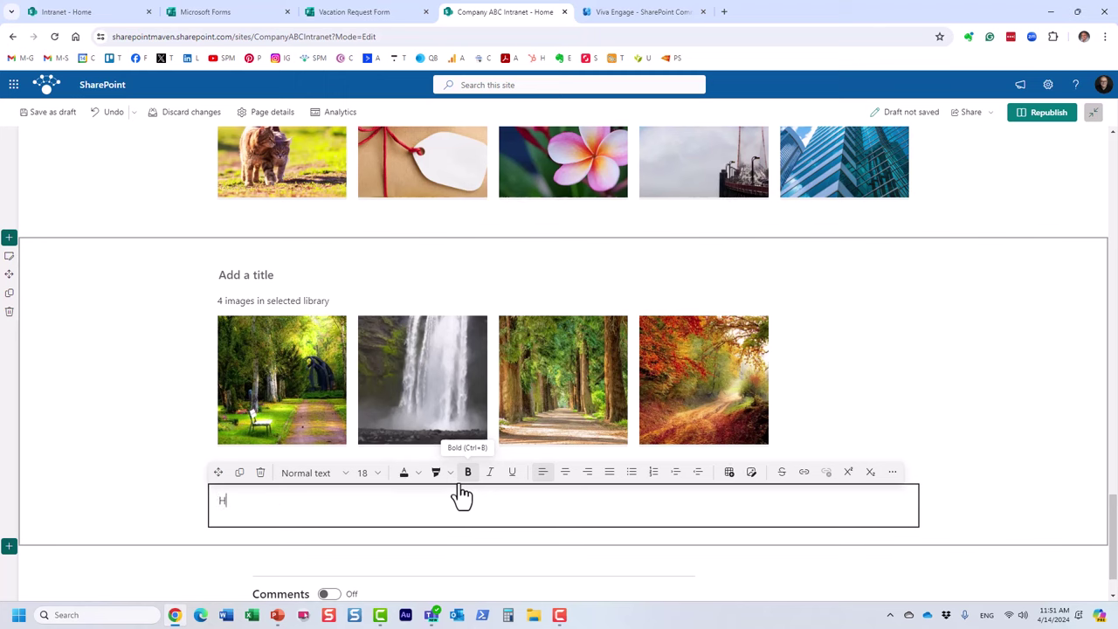
Step: Make 'Hello' bold and republish the page
double_click(232, 501)
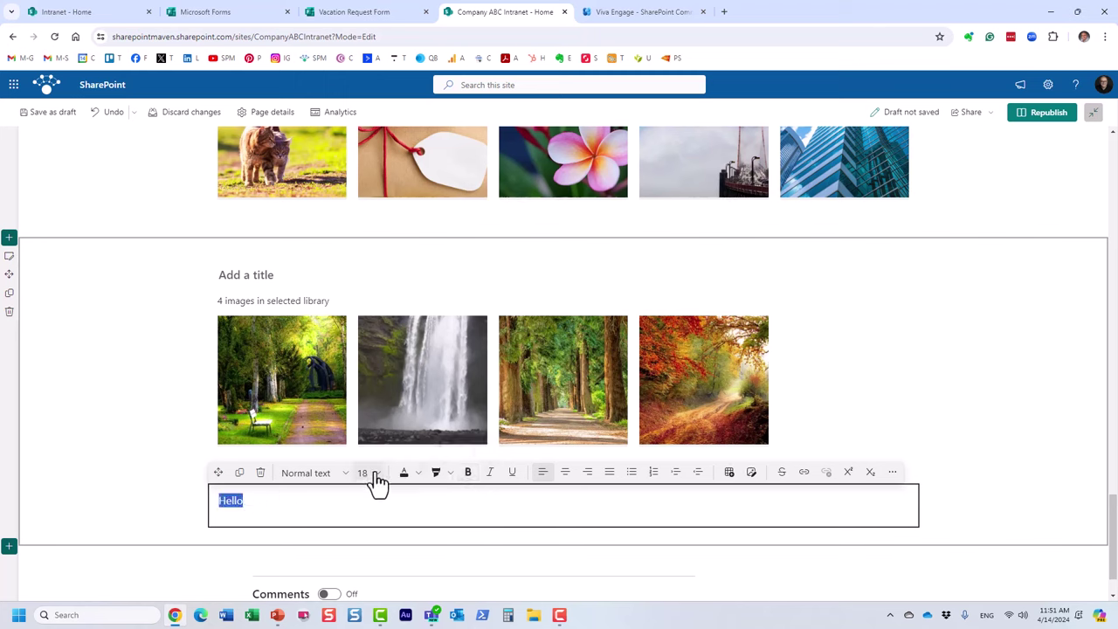
click(469, 474)
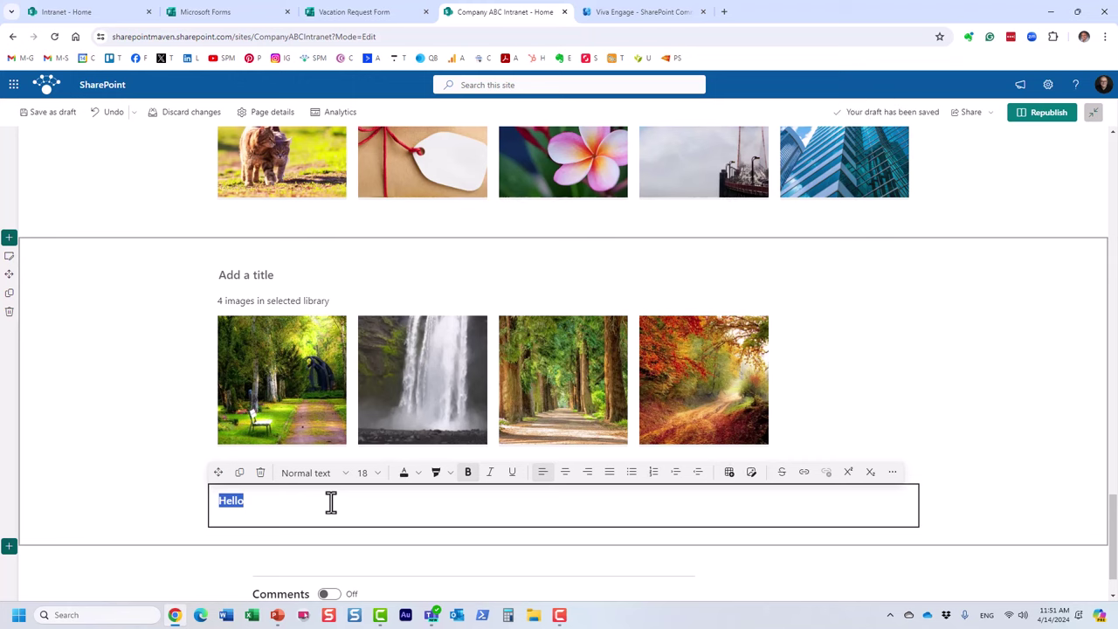
click(1039, 115)
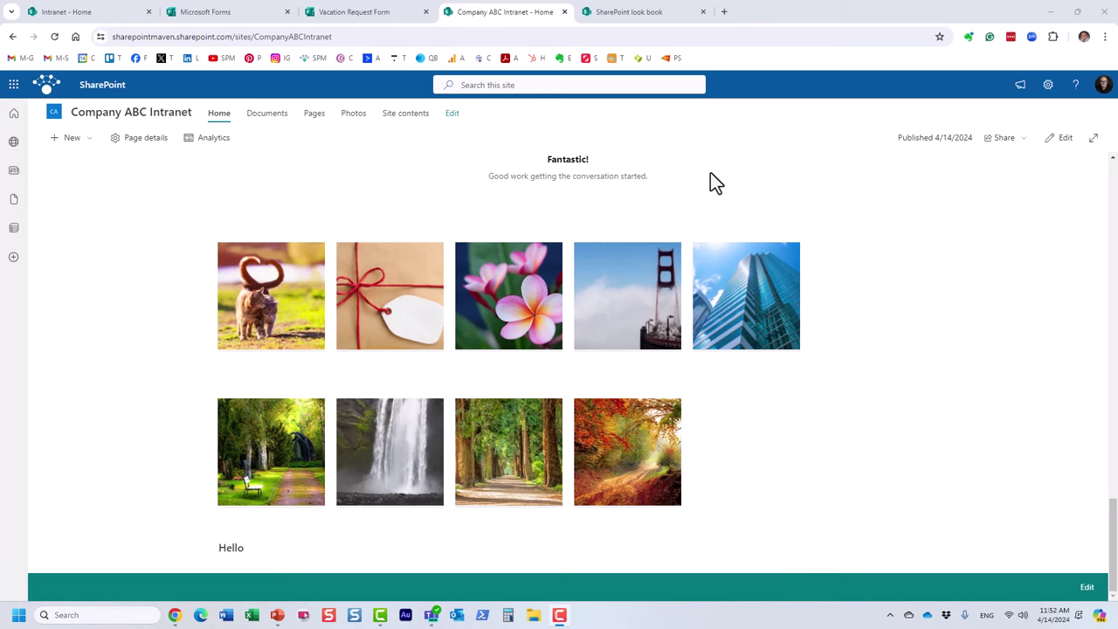
Step: Return to the top of the Company ABC Intranet home page and open the Settings gear panel
scroll(709, 173, up, 10)
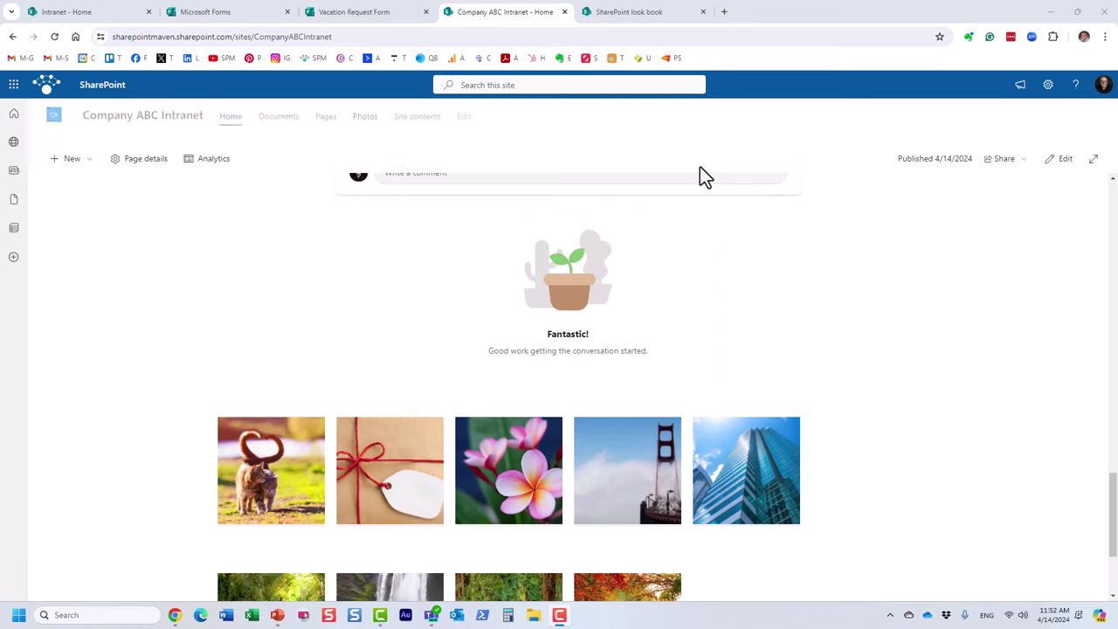
scroll(709, 183, up, 10)
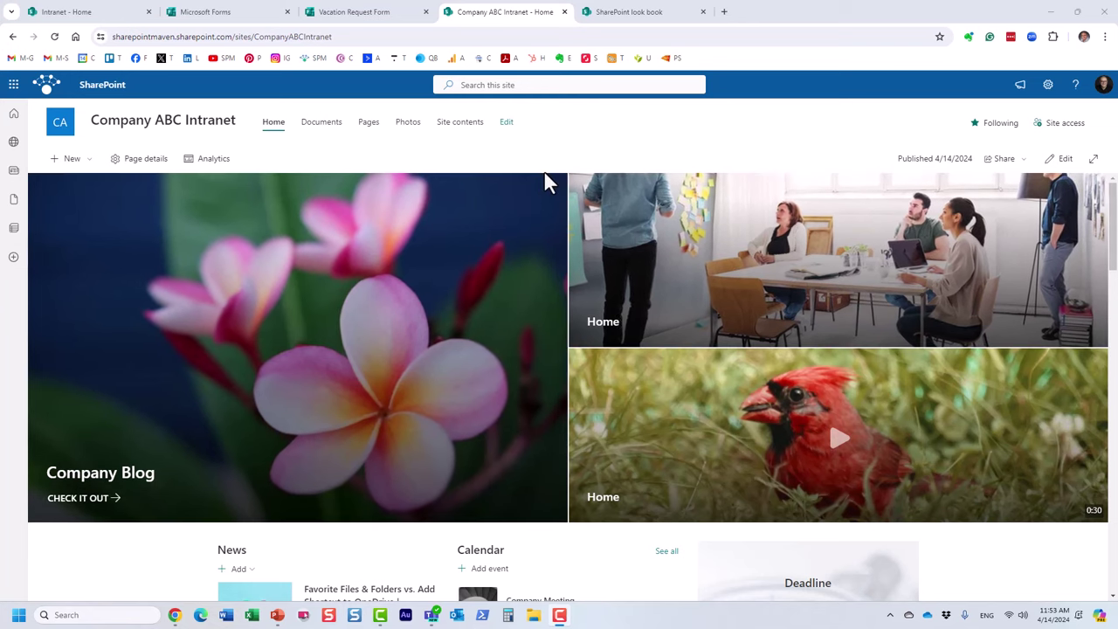
click(1047, 86)
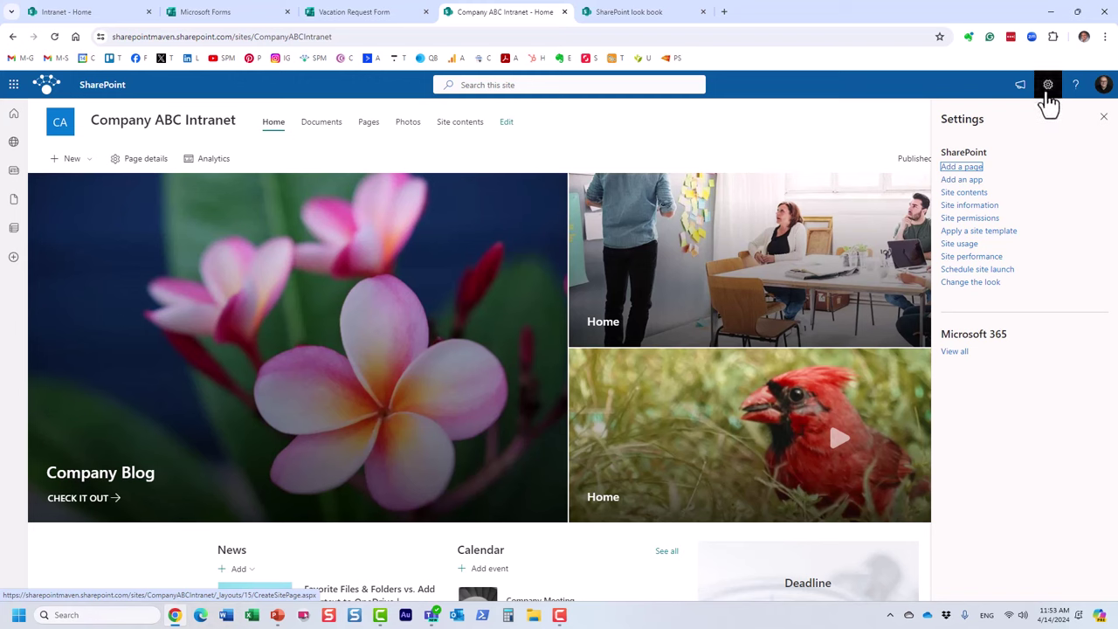
click(1004, 233)
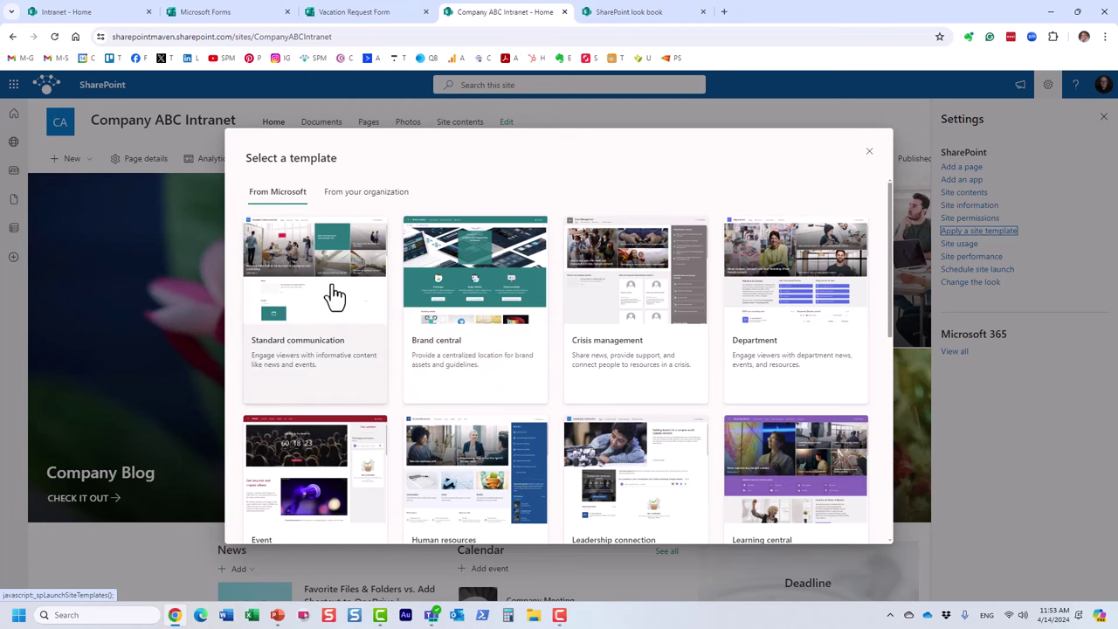
scroll(332, 294, down, 3)
scroll(331, 297, down, 2)
scroll(332, 297, up, 6)
scroll(609, 322, down, 2)
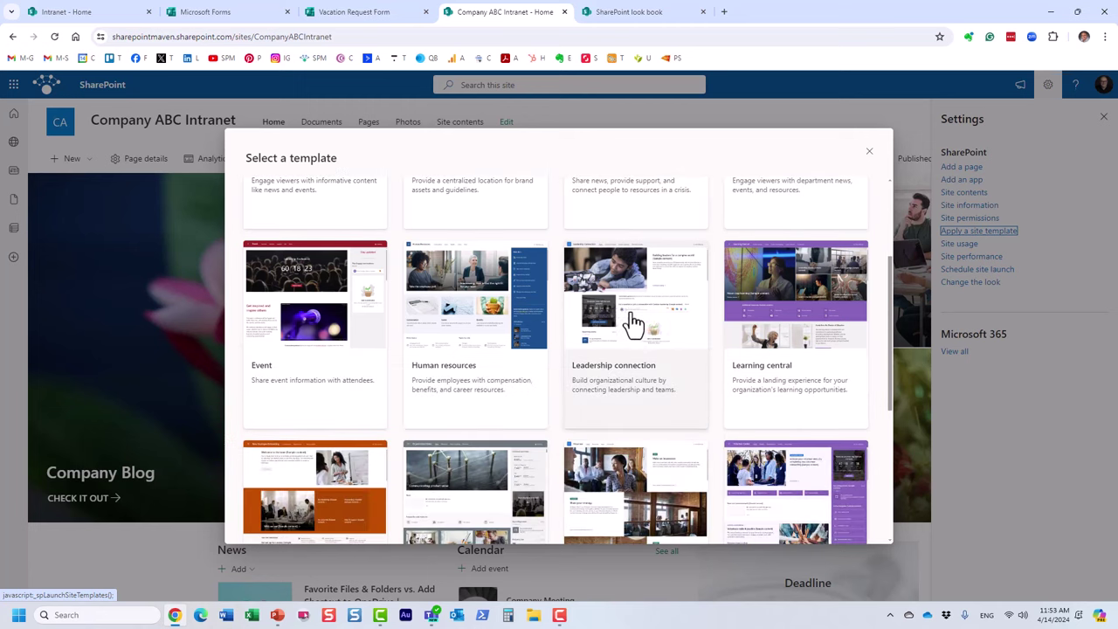
scroll(646, 325, down, 1)
scroll(611, 319, up, 2)
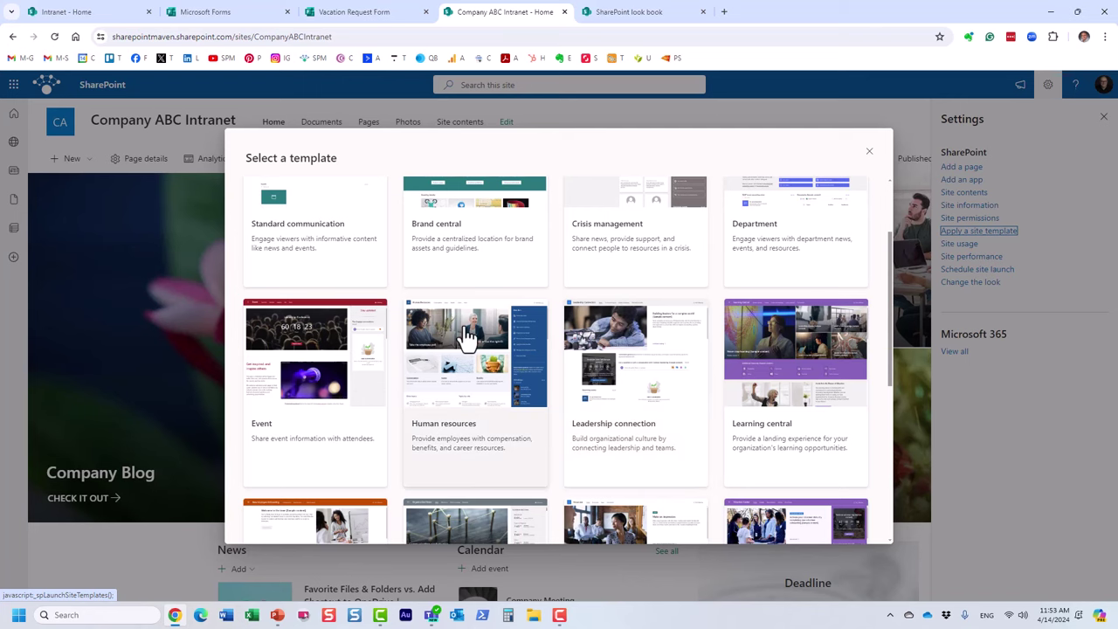
scroll(464, 334, up, 2)
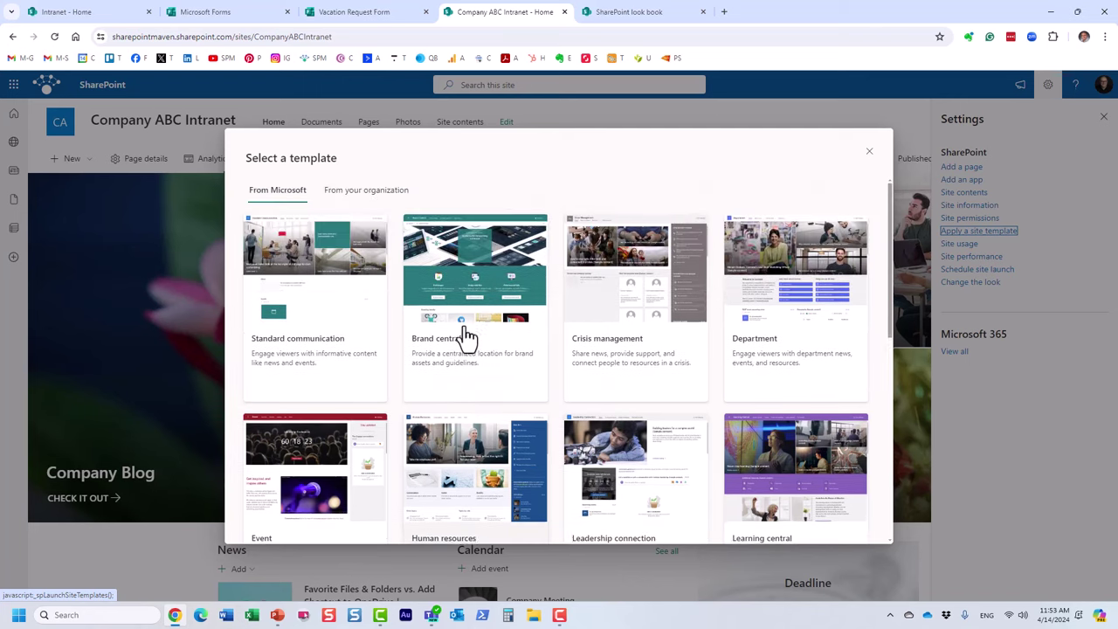
scroll(489, 324, down, 2)
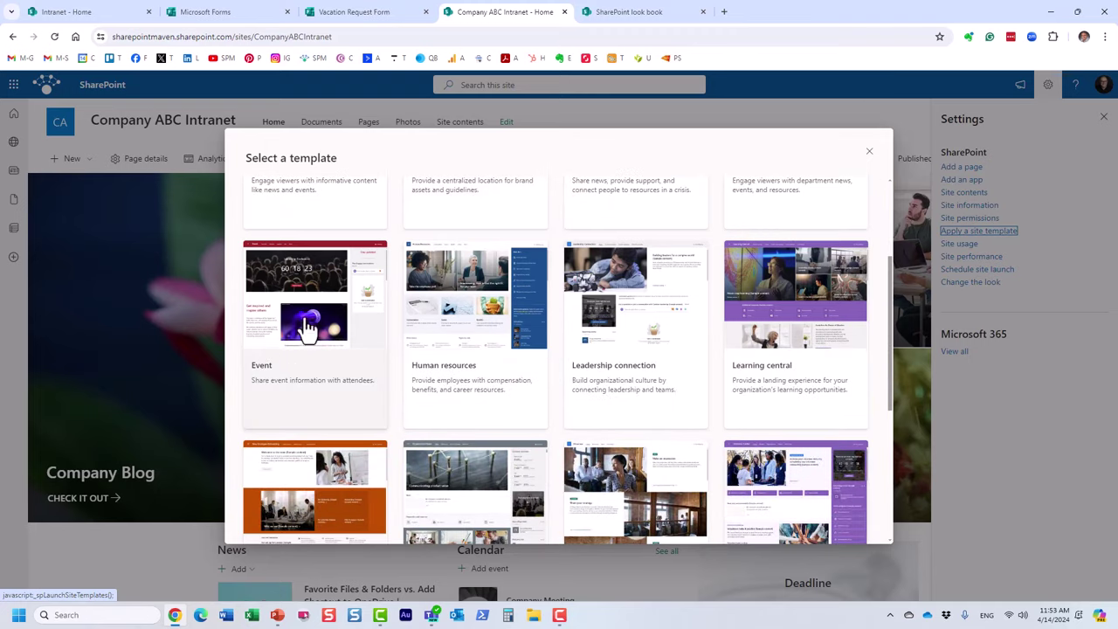
Step: Preview the Human resources site template and look through its layout
click(481, 340)
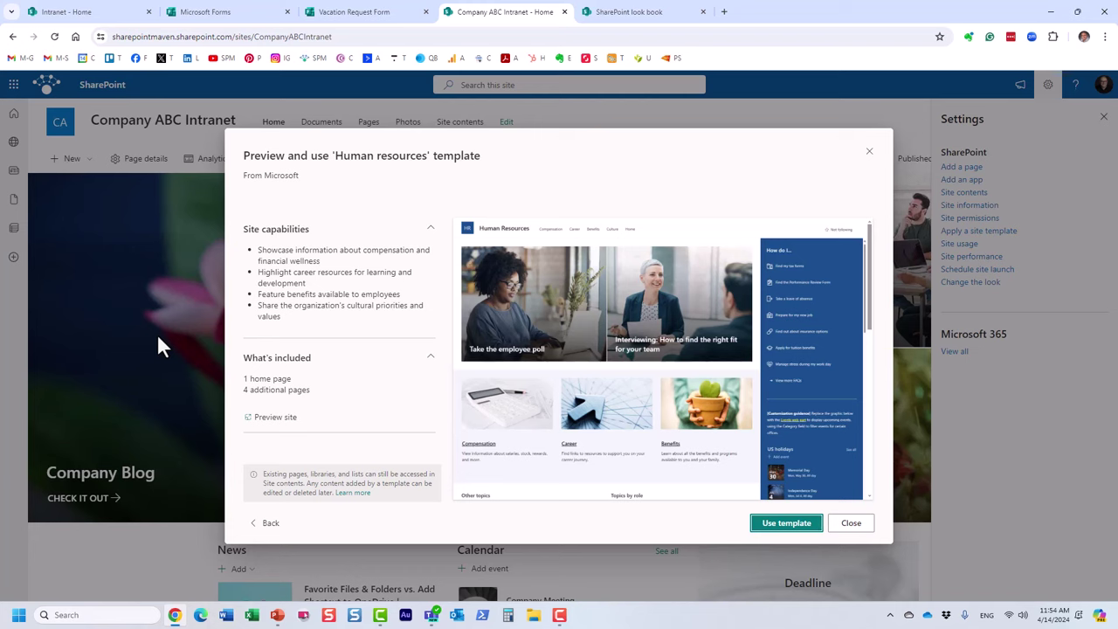
scroll(710, 330, down, 3)
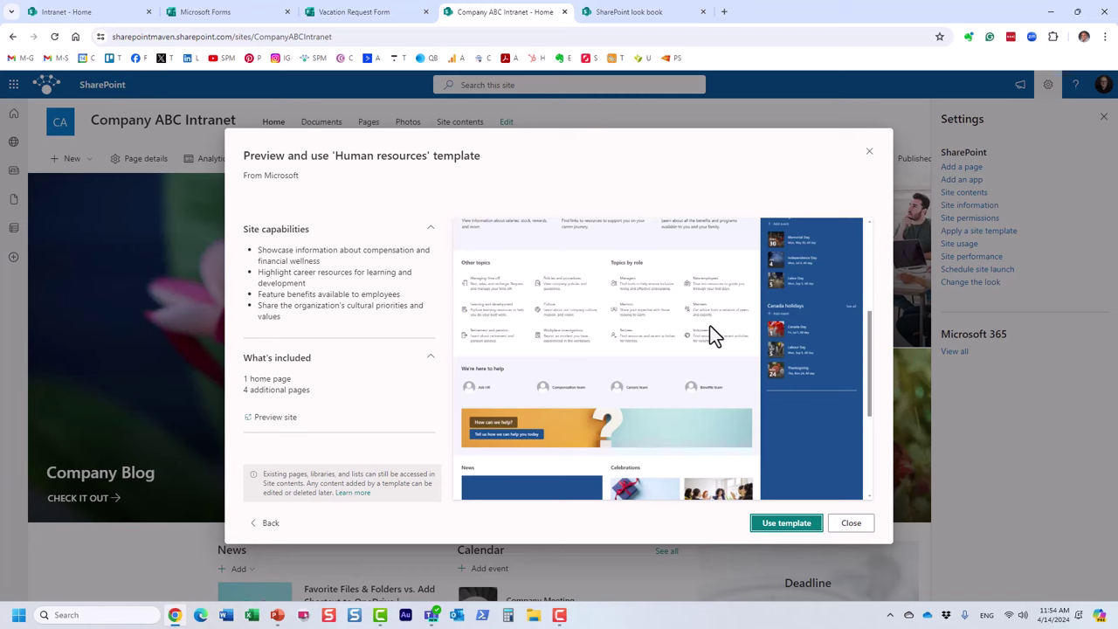
scroll(713, 335, up, 3)
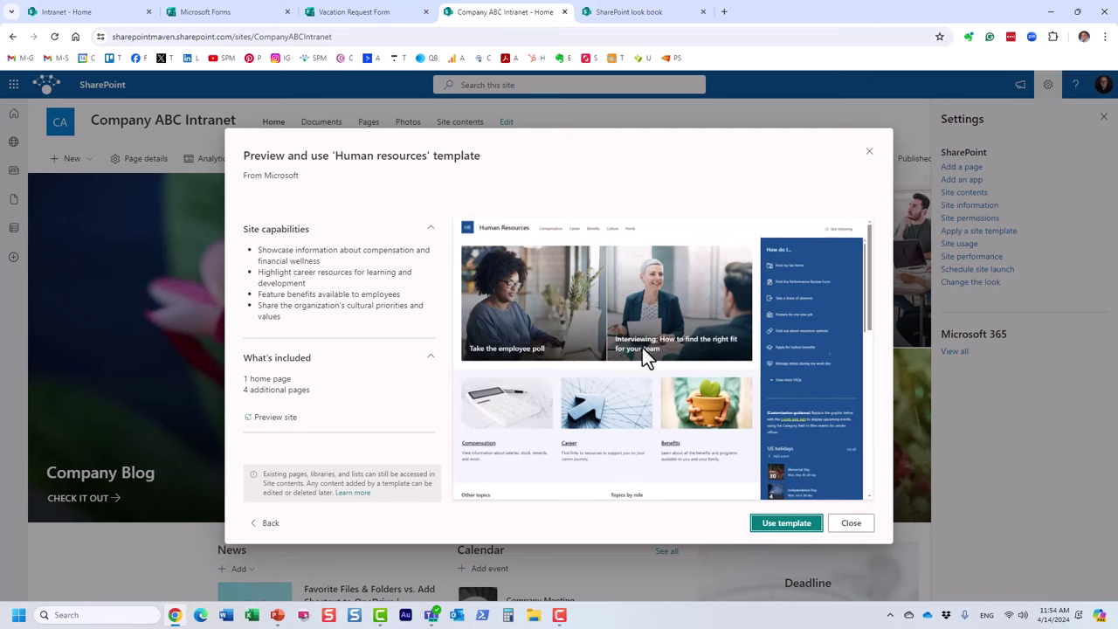
scroll(642, 347, down, 5)
scroll(642, 348, up, 5)
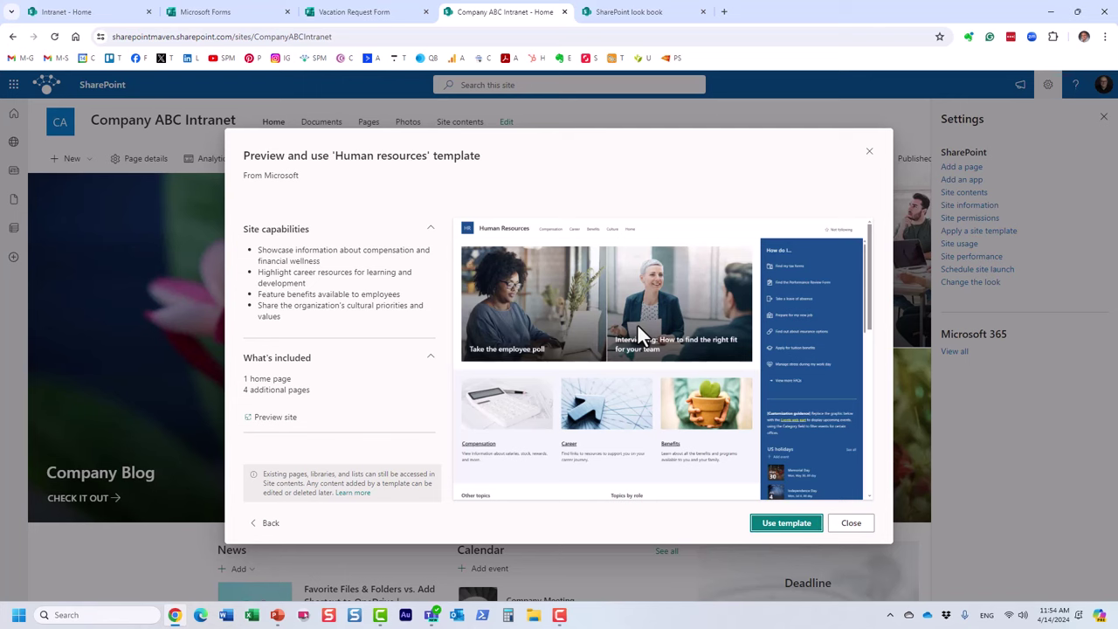
scroll(636, 323, down, 5)
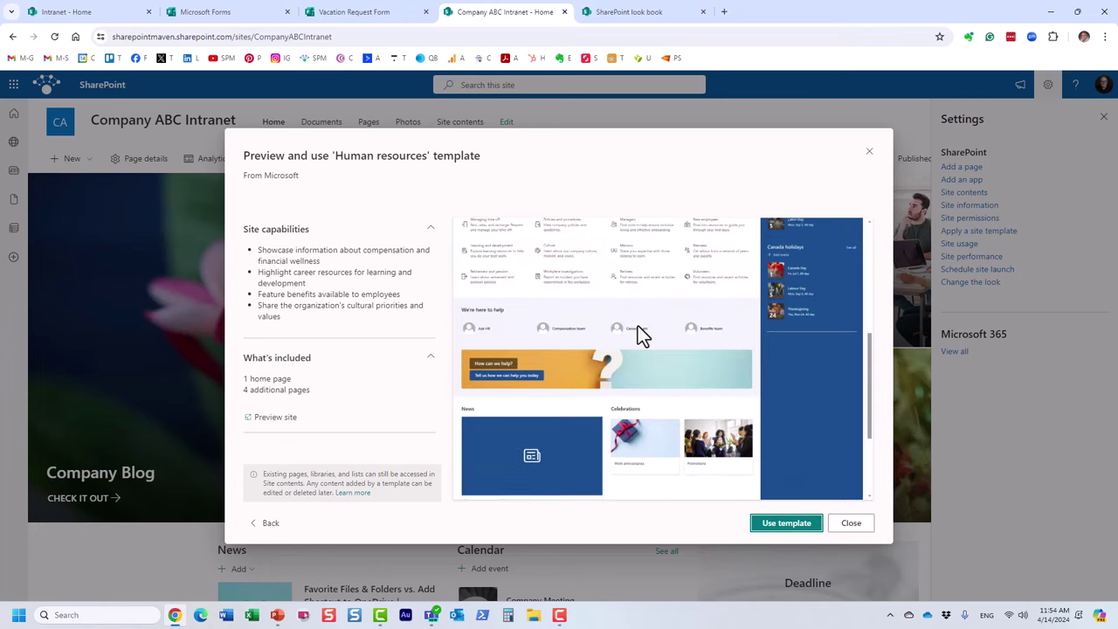
scroll(638, 329, down, 2)
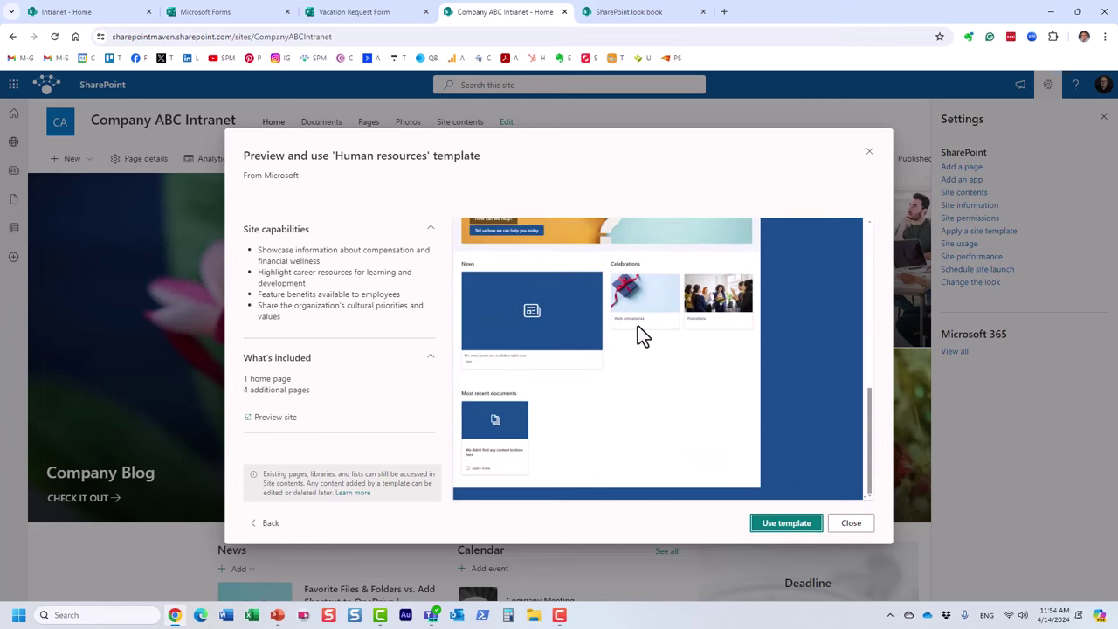
scroll(637, 326, up, 7)
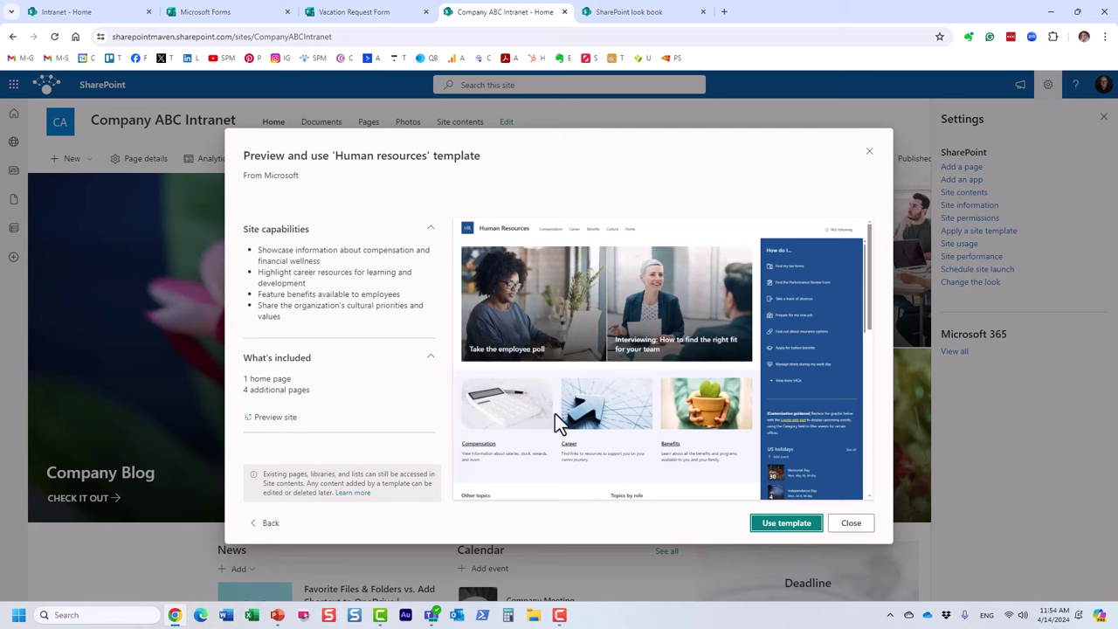
Step: Go back to the template gallery, preview Showcase, and close without applying it
click(271, 525)
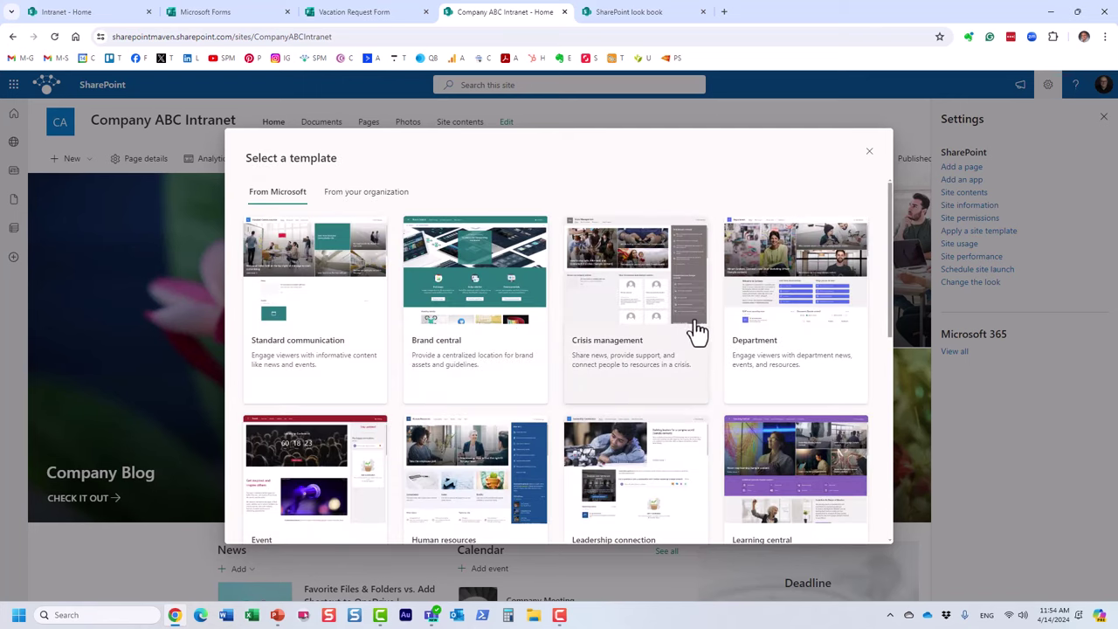
scroll(697, 330, down, 3)
scroll(697, 330, down, 2)
scroll(699, 327, up, 2)
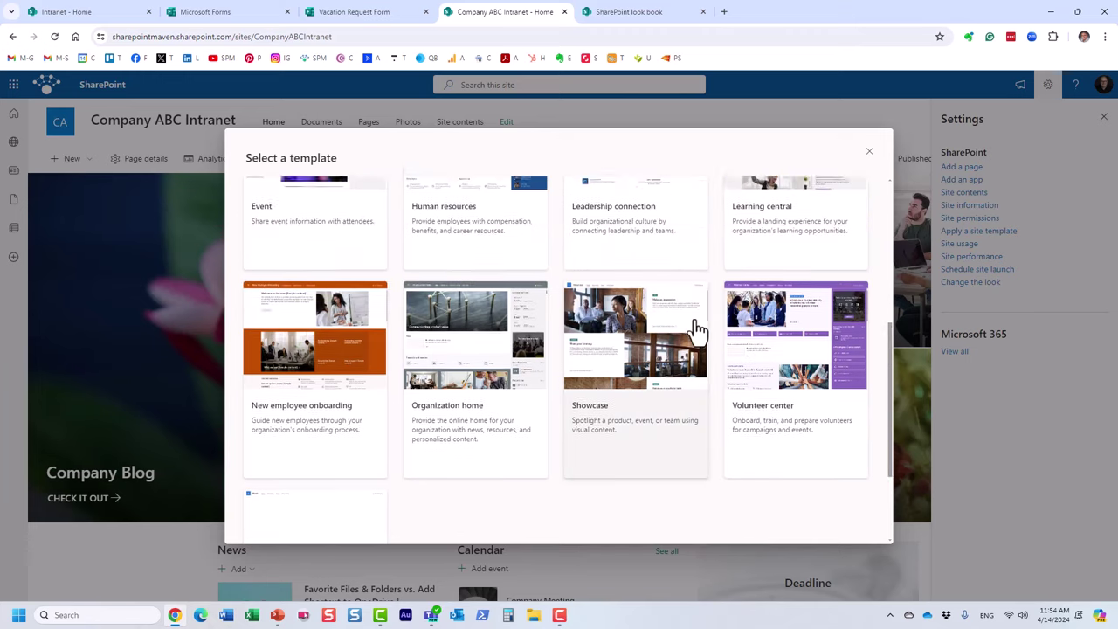
click(639, 385)
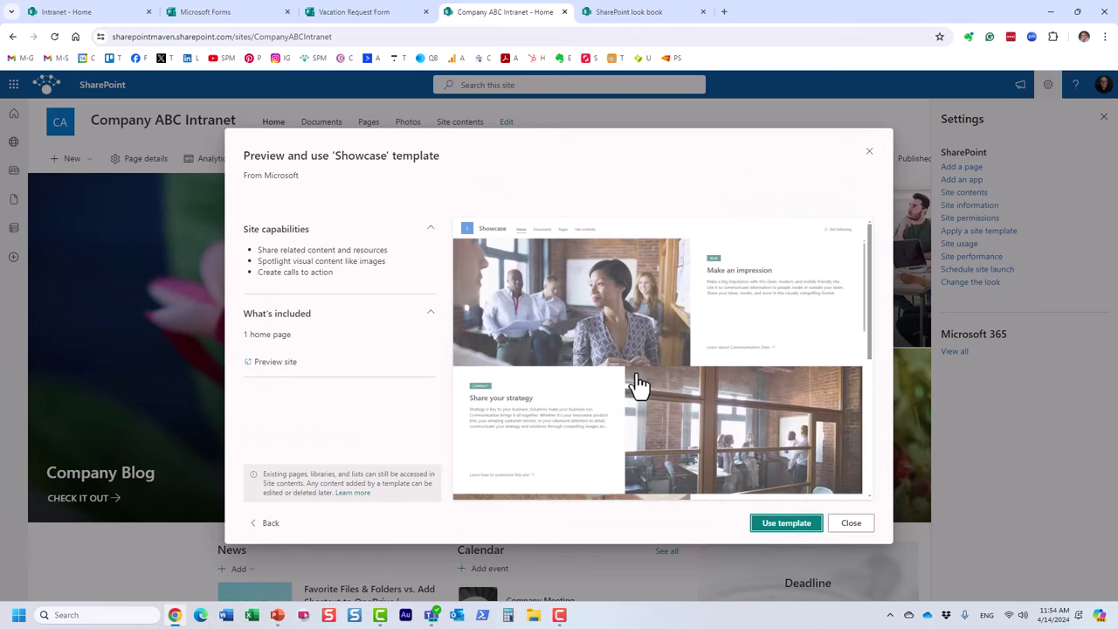
scroll(671, 413, down, 5)
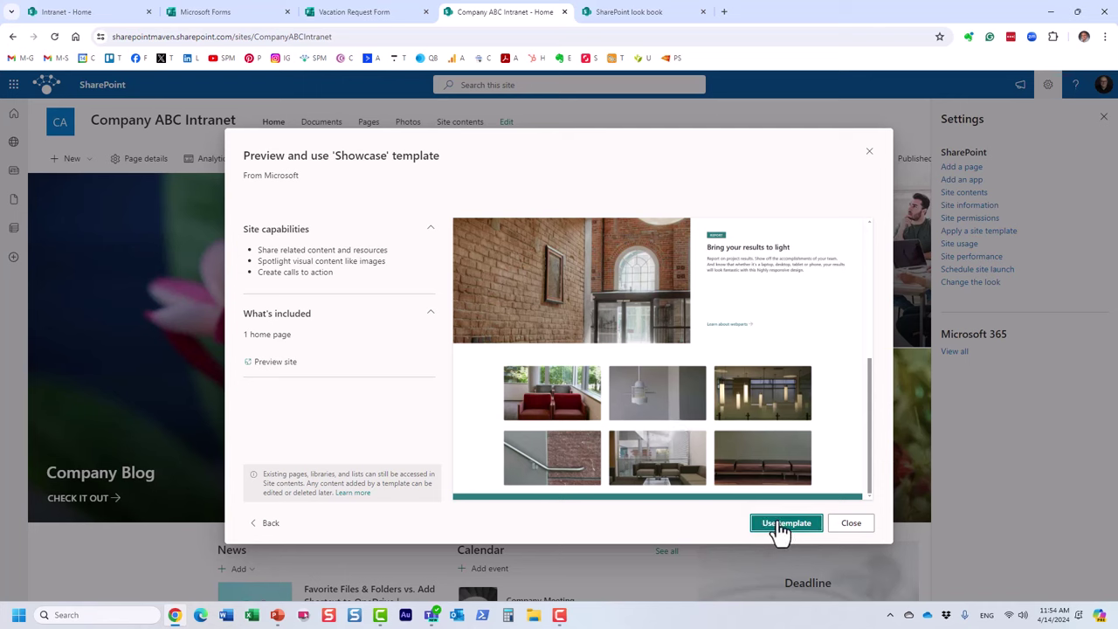
click(850, 525)
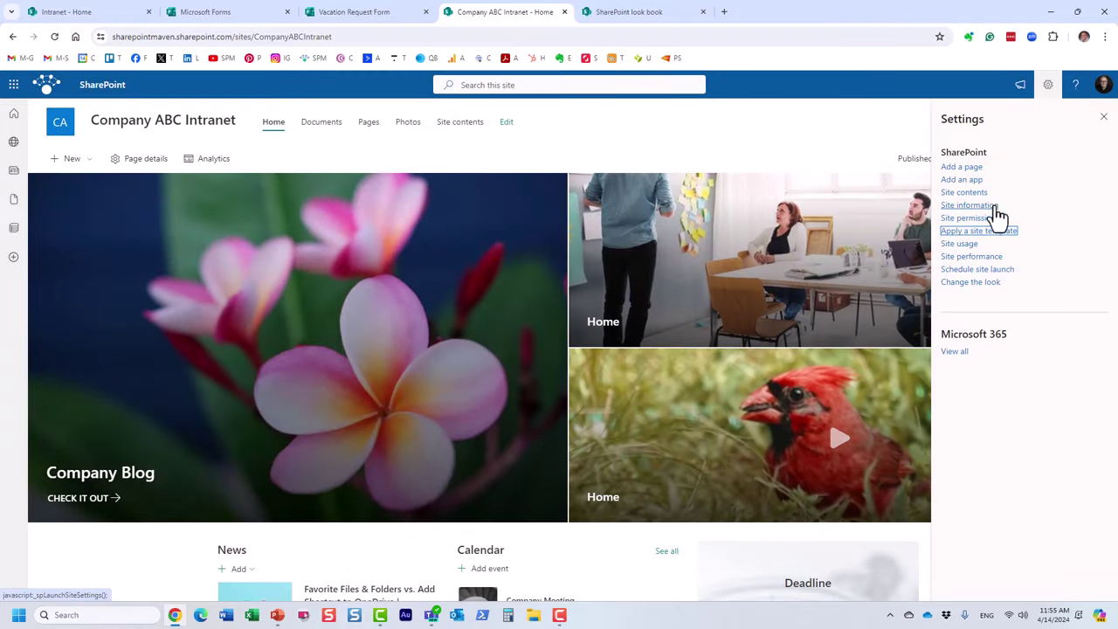
Step: Choose Apply a site template from Settings and apply the Human resources template
click(1103, 117)
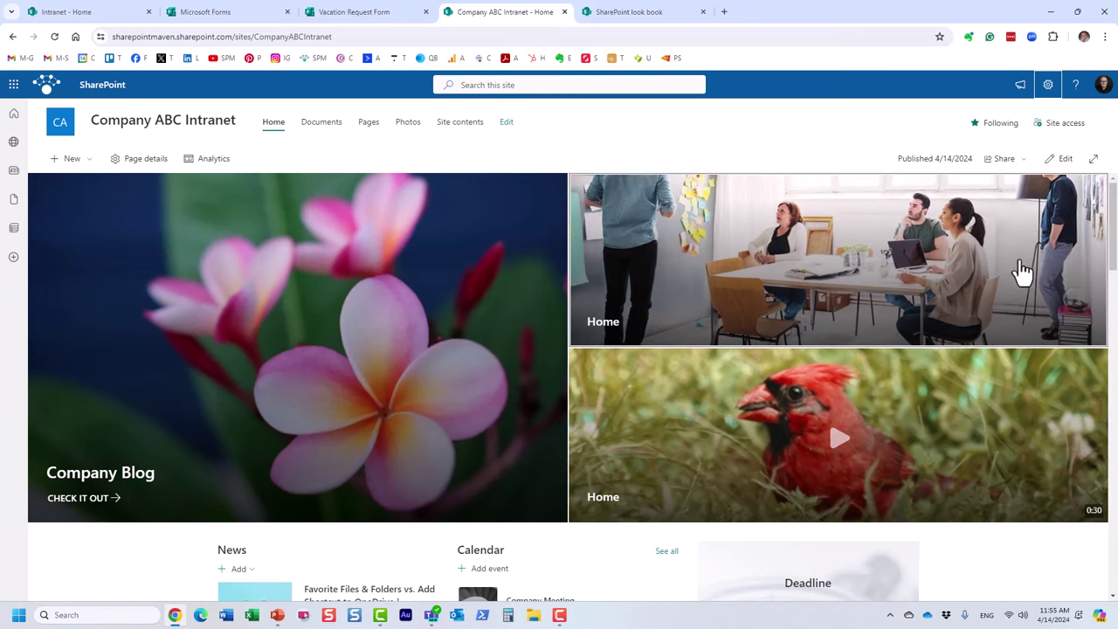
click(1047, 87)
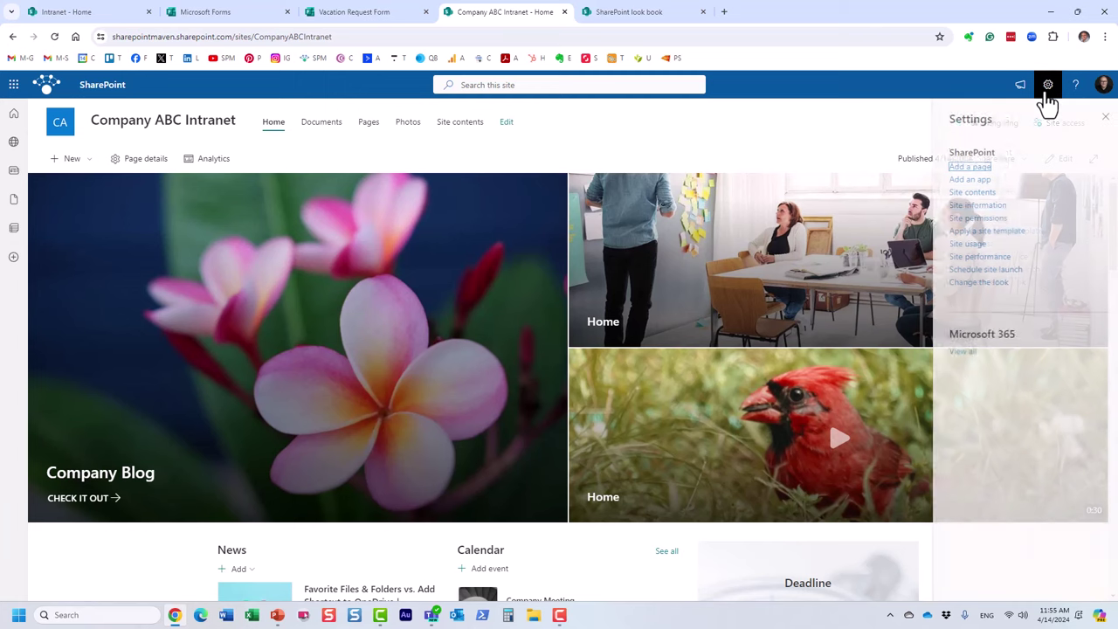
click(979, 231)
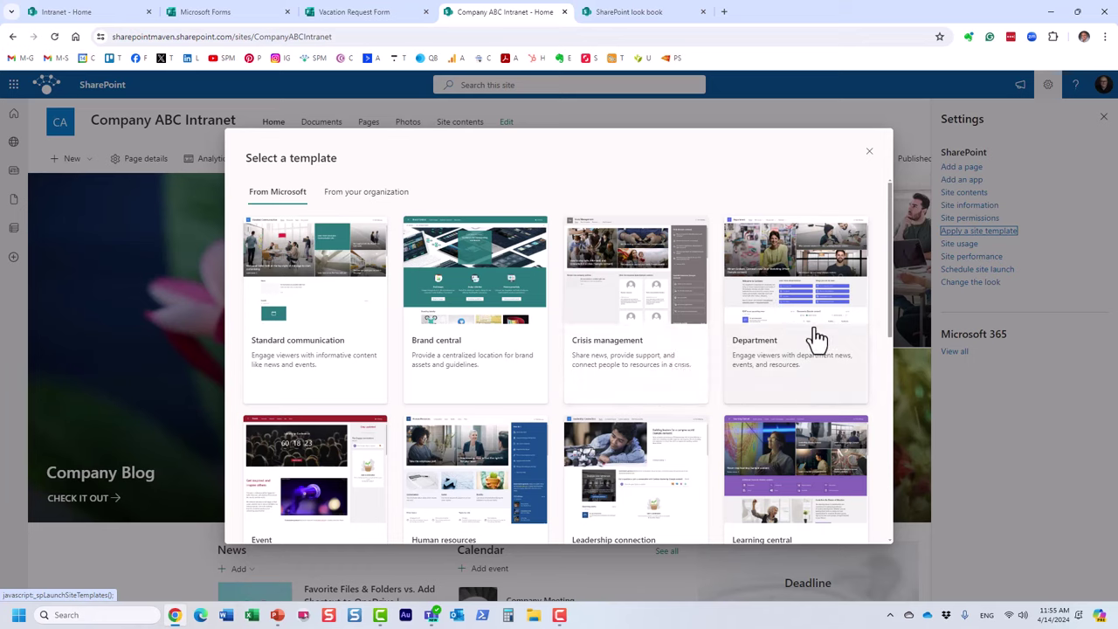
scroll(674, 375, down, 3)
click(476, 269)
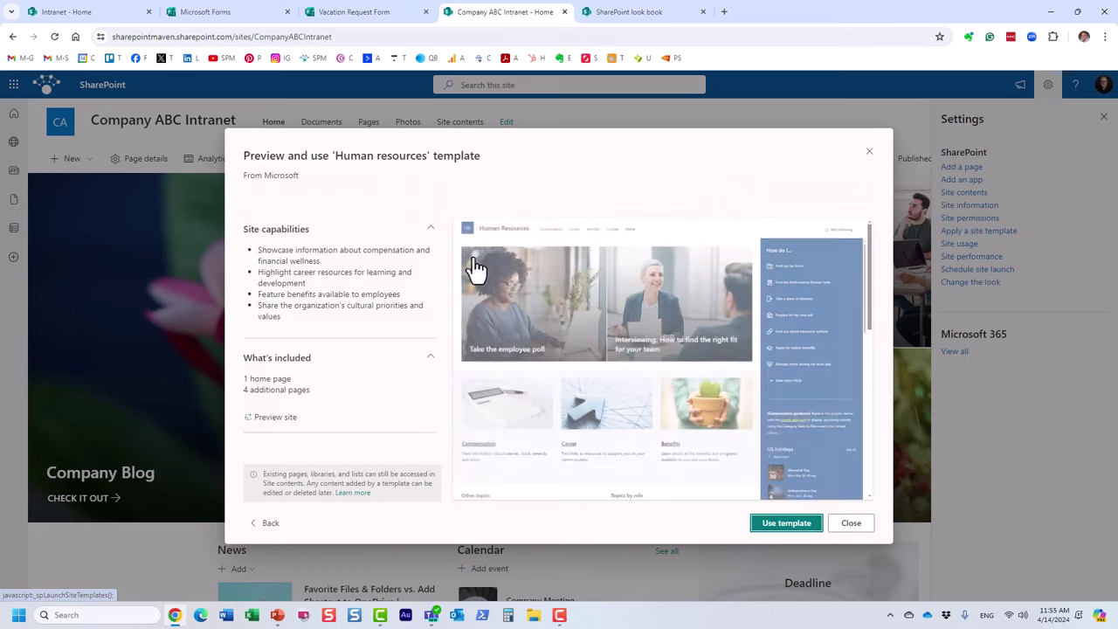
click(789, 527)
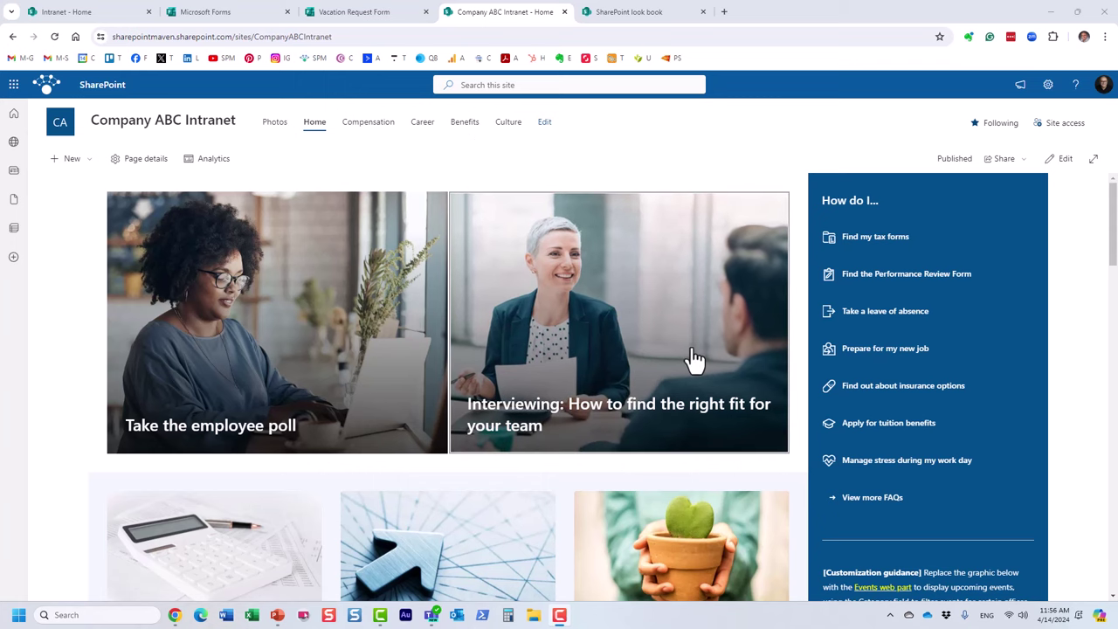
scroll(524, 320, down, 4)
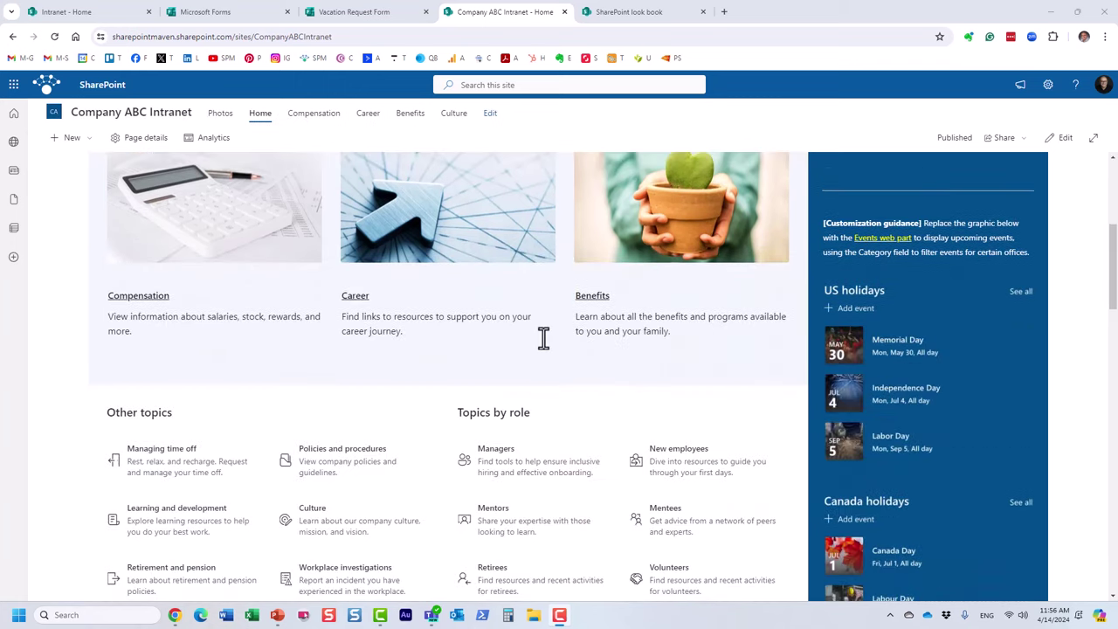
scroll(541, 338, down, 3)
scroll(451, 294, down, 3)
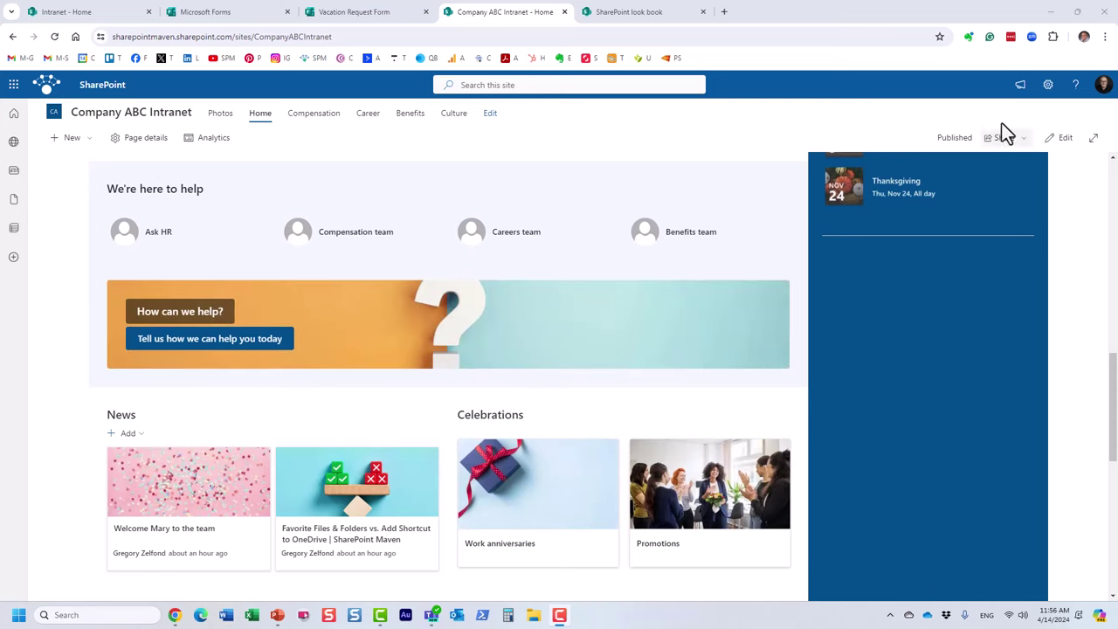
click(1047, 85)
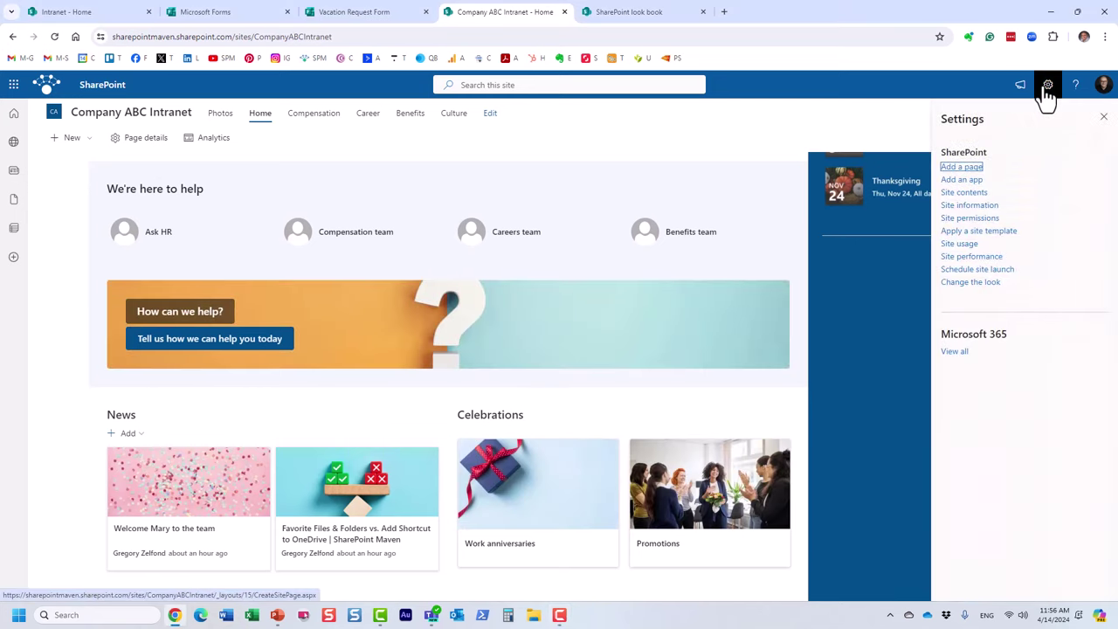
click(977, 195)
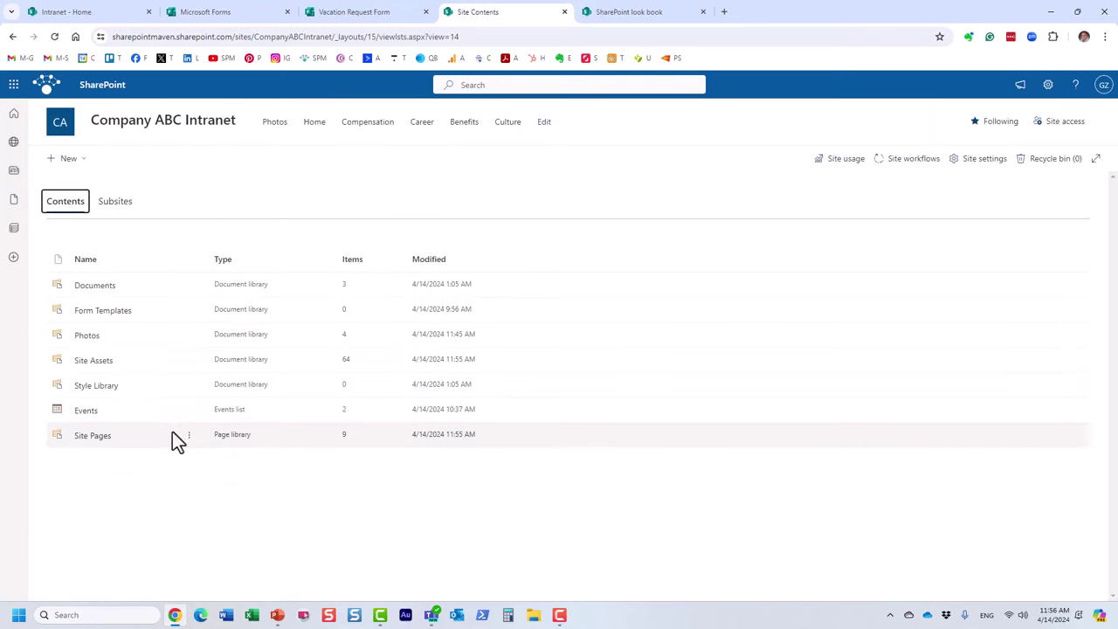
click(100, 436)
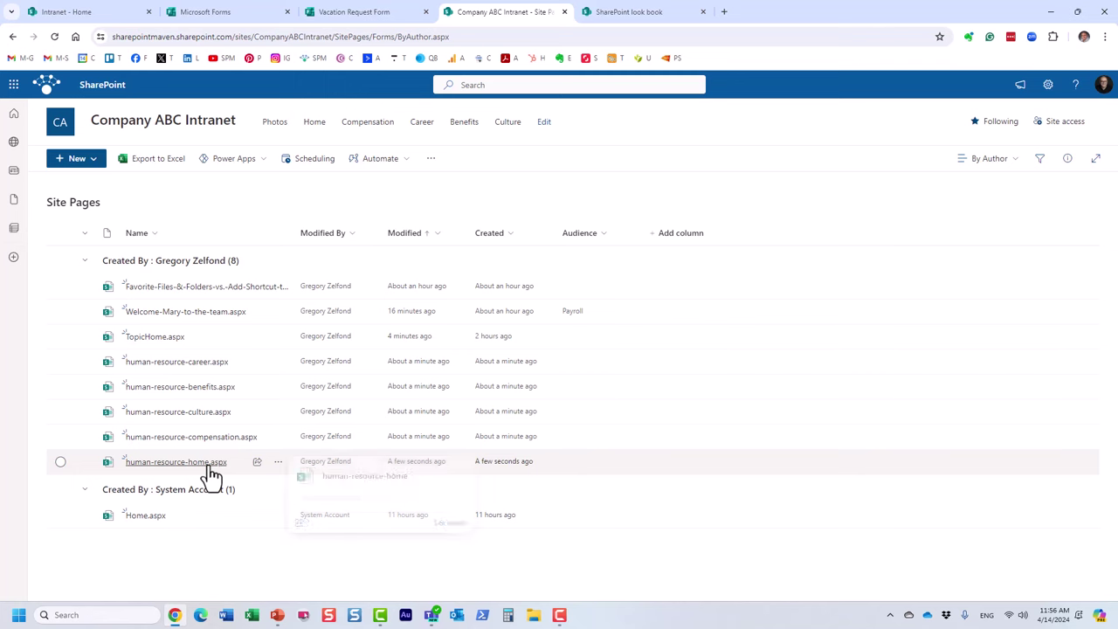
click(144, 127)
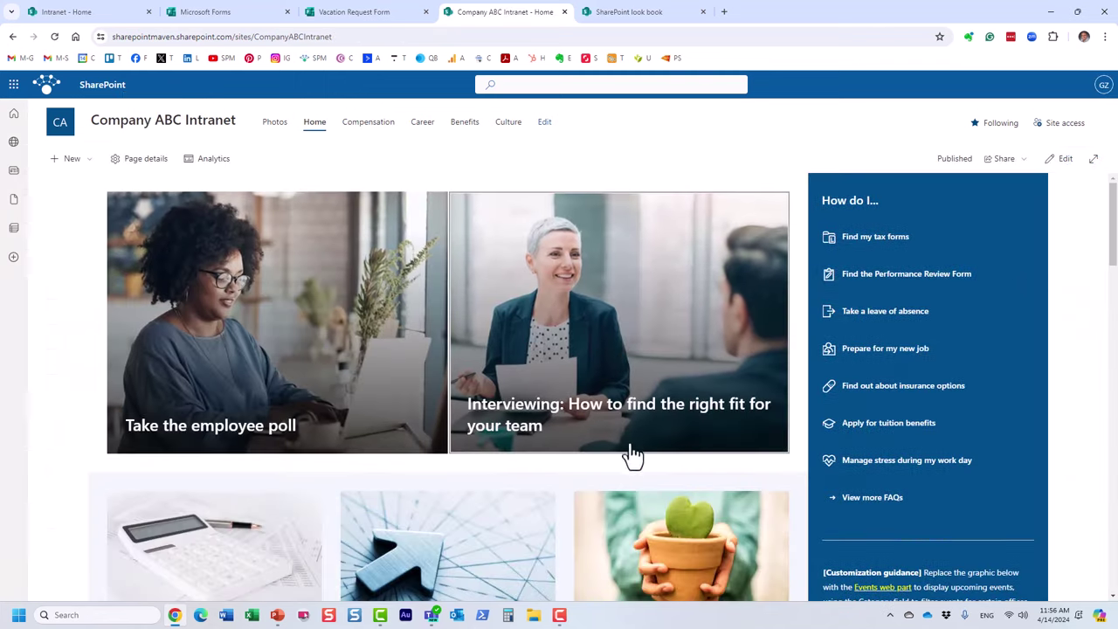
scroll(464, 474, down, 3)
scroll(464, 474, down, 4)
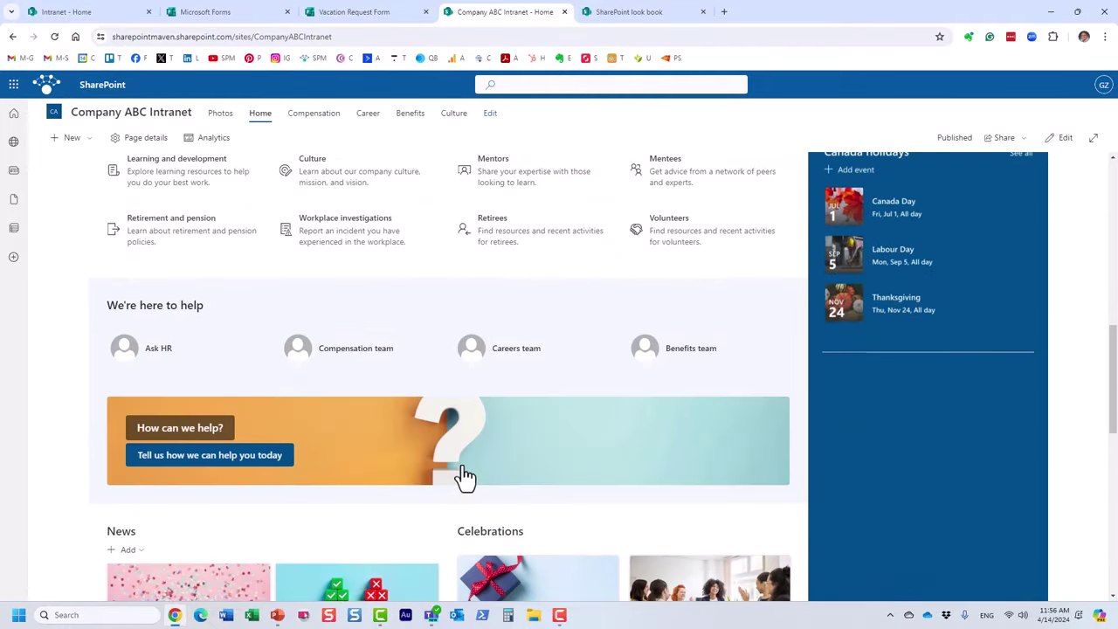
scroll(464, 474, up, 6)
scroll(466, 474, up, 3)
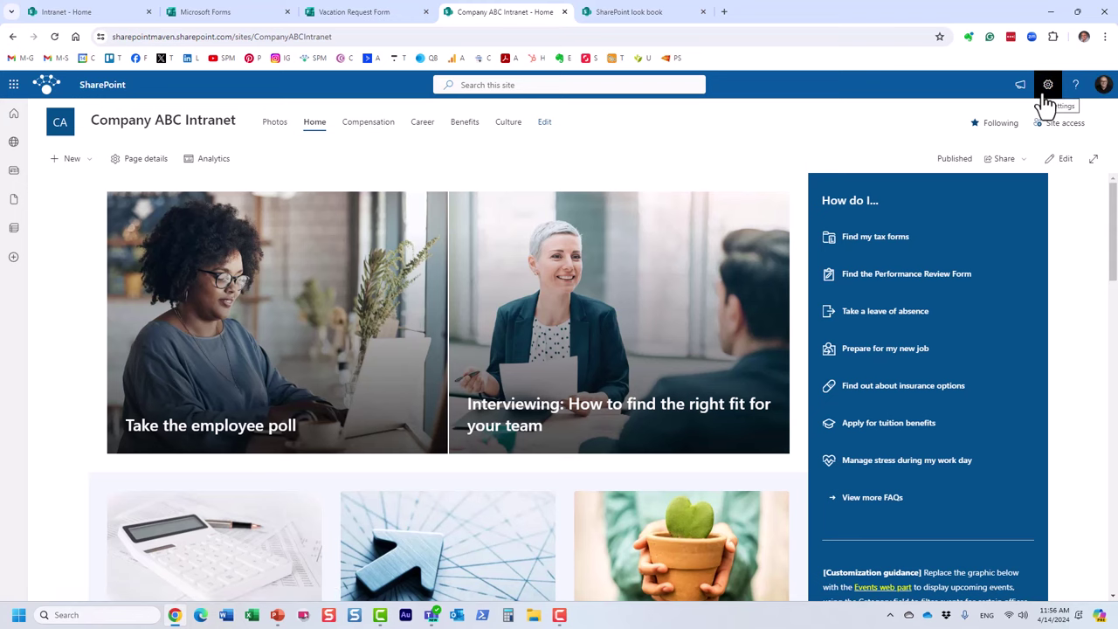
Step: Open TopicHome.aspx from the Site Pages library via Site contents
click(1046, 97)
click(967, 194)
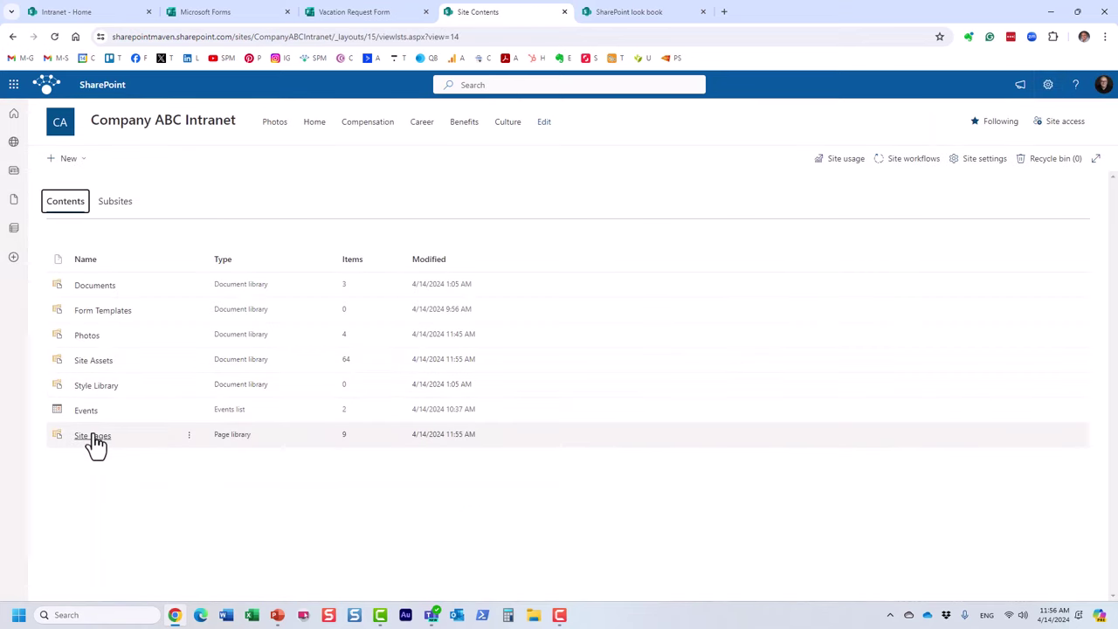
click(92, 436)
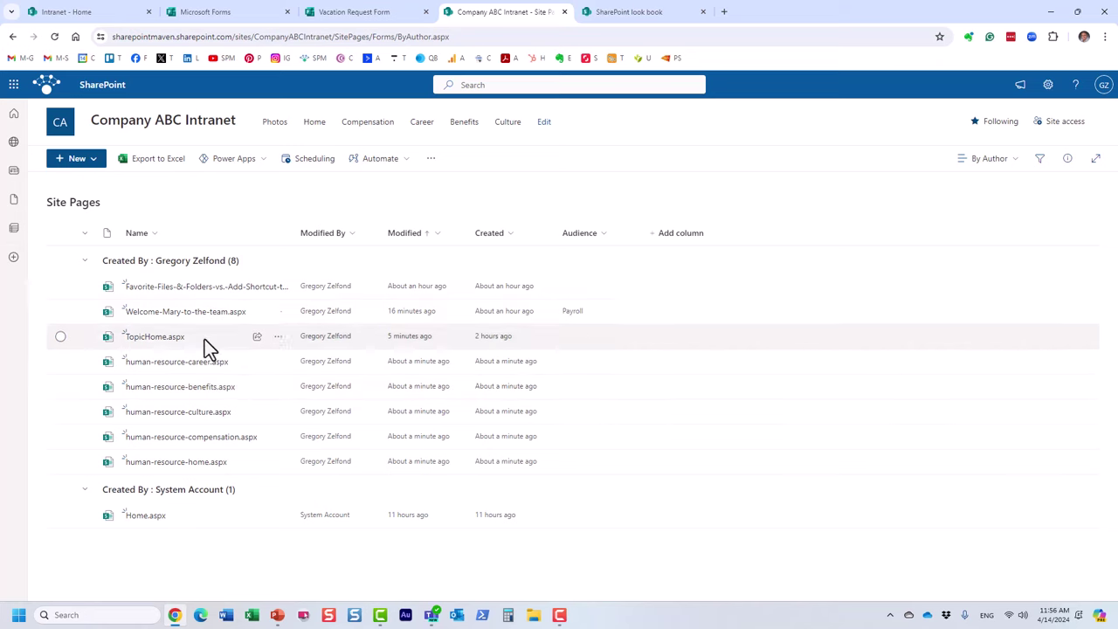
click(164, 342)
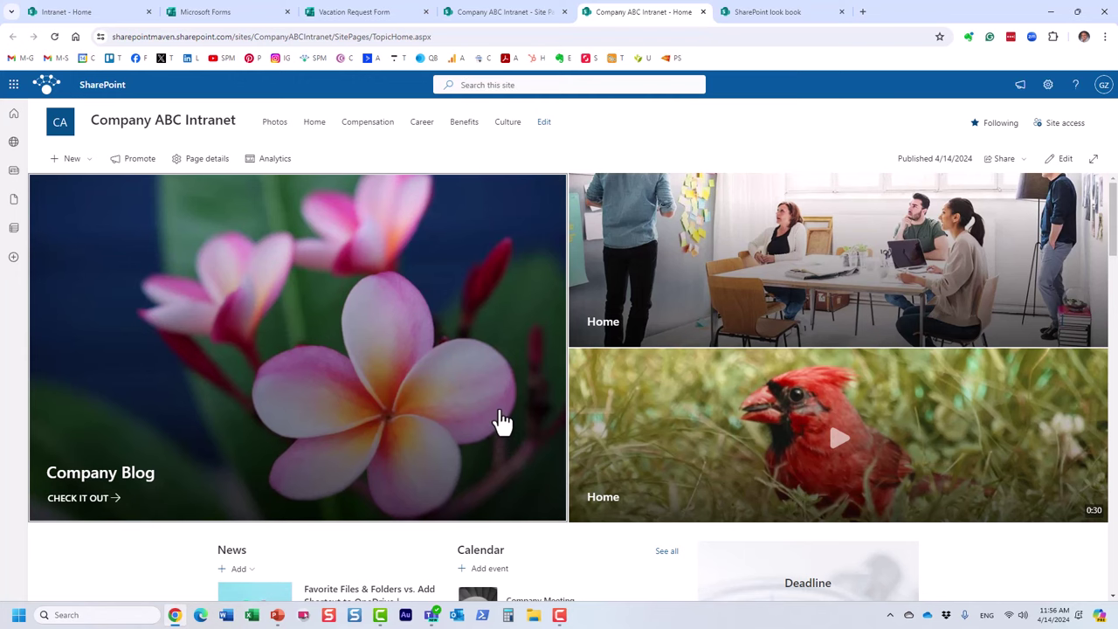
scroll(502, 422, down, 2)
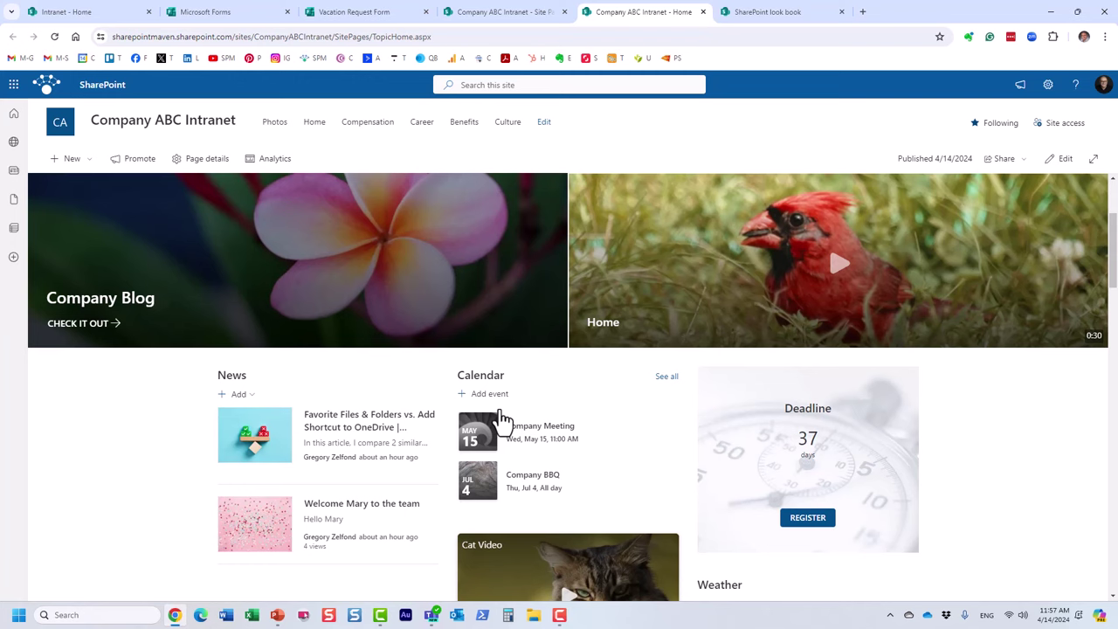
Step: Return to the intranet home page and scroll through its Compensation, Career and Benefits sections
click(160, 129)
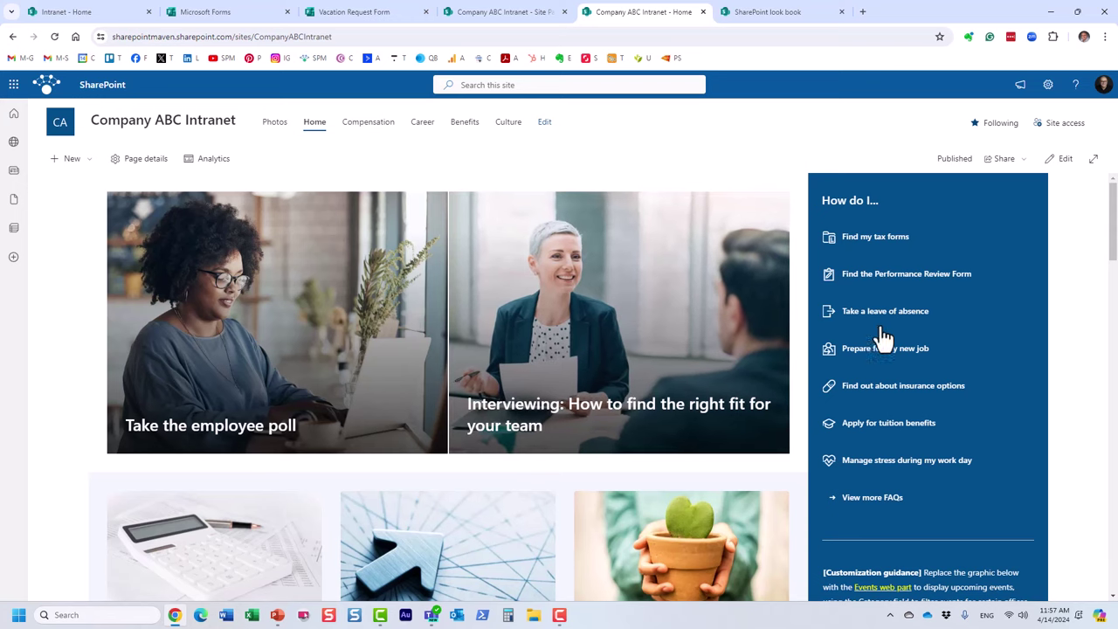
scroll(814, 445, down, 2)
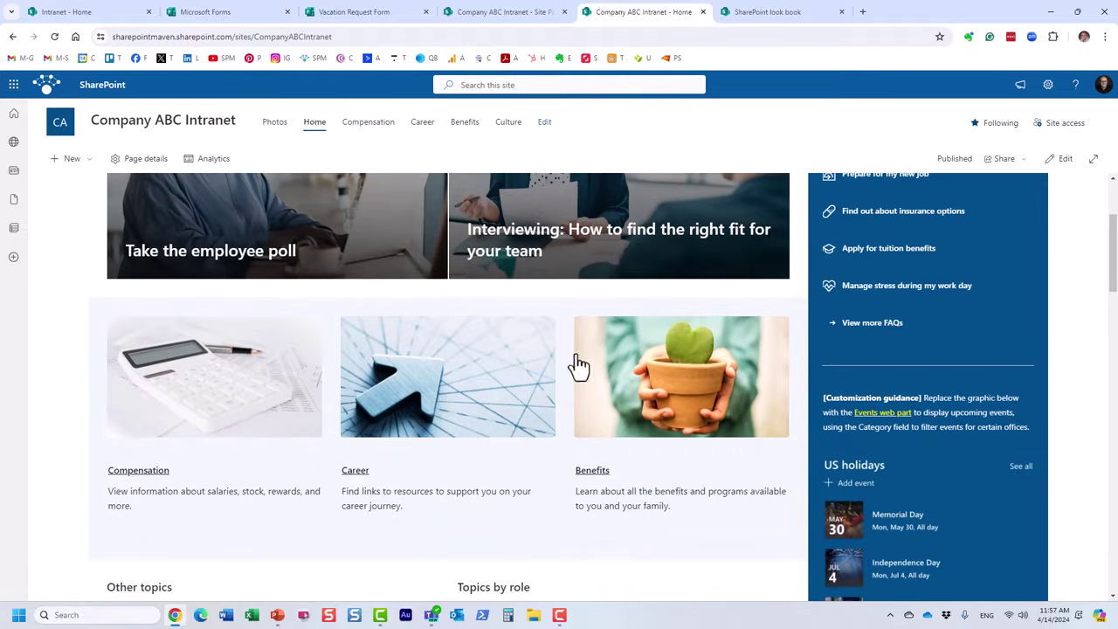
scroll(522, 459, down, 3)
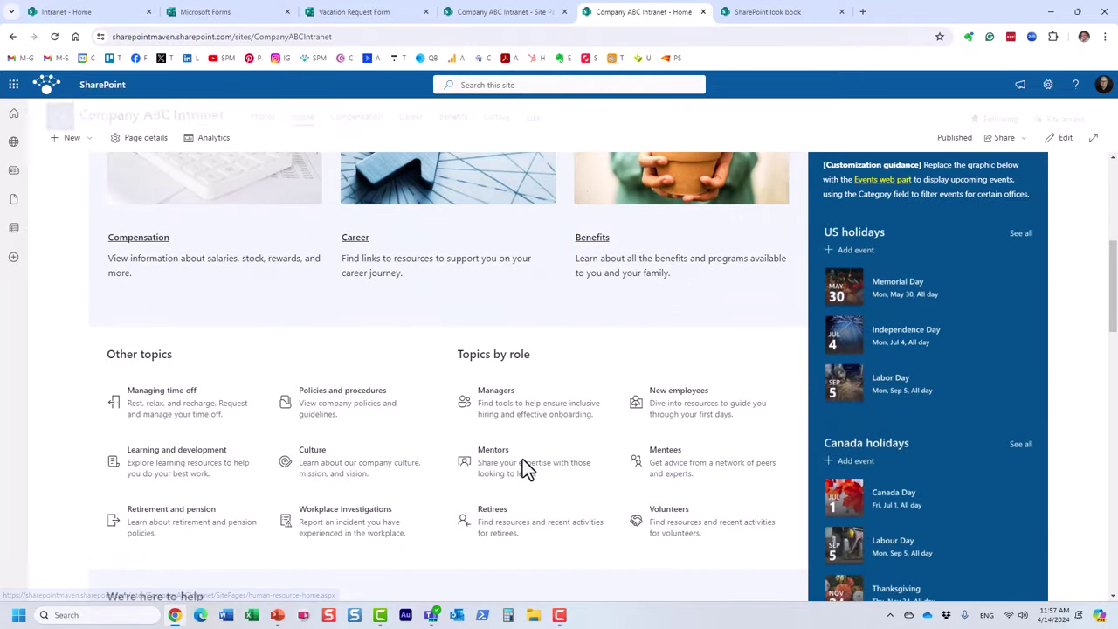
scroll(461, 451, up, 4)
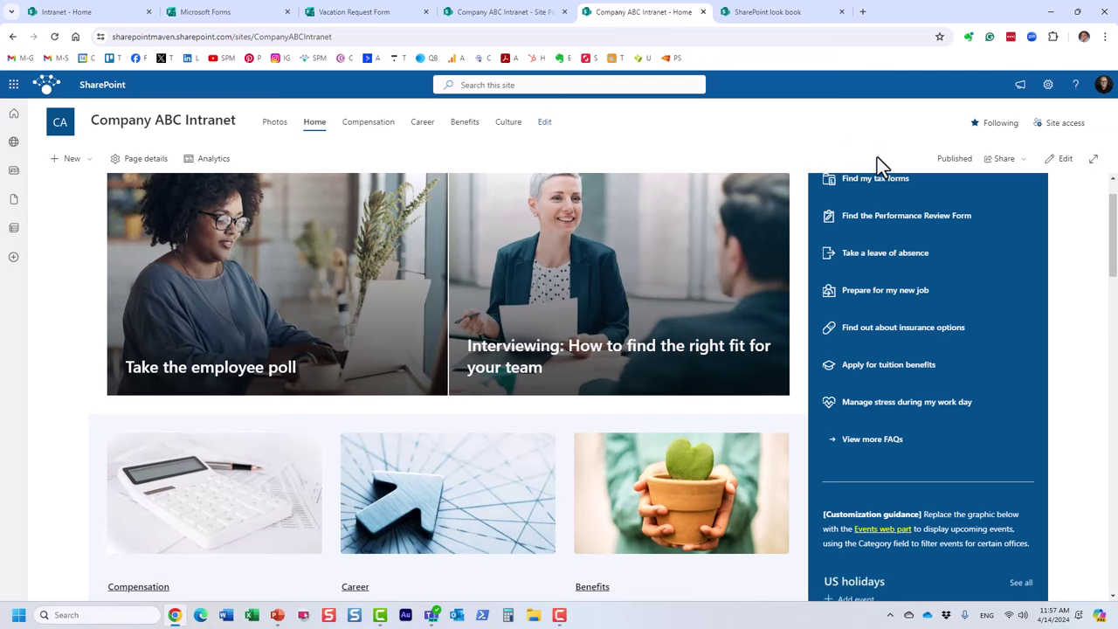
Step: Switch to the SharePoint look book and jump to its example site designs gallery
click(780, 14)
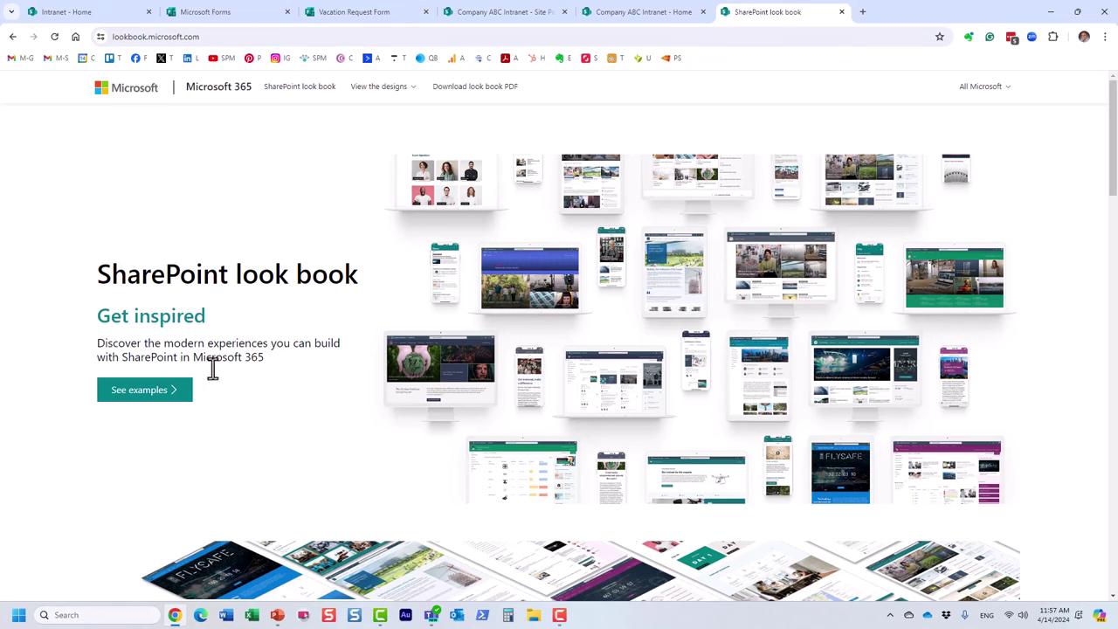
click(151, 395)
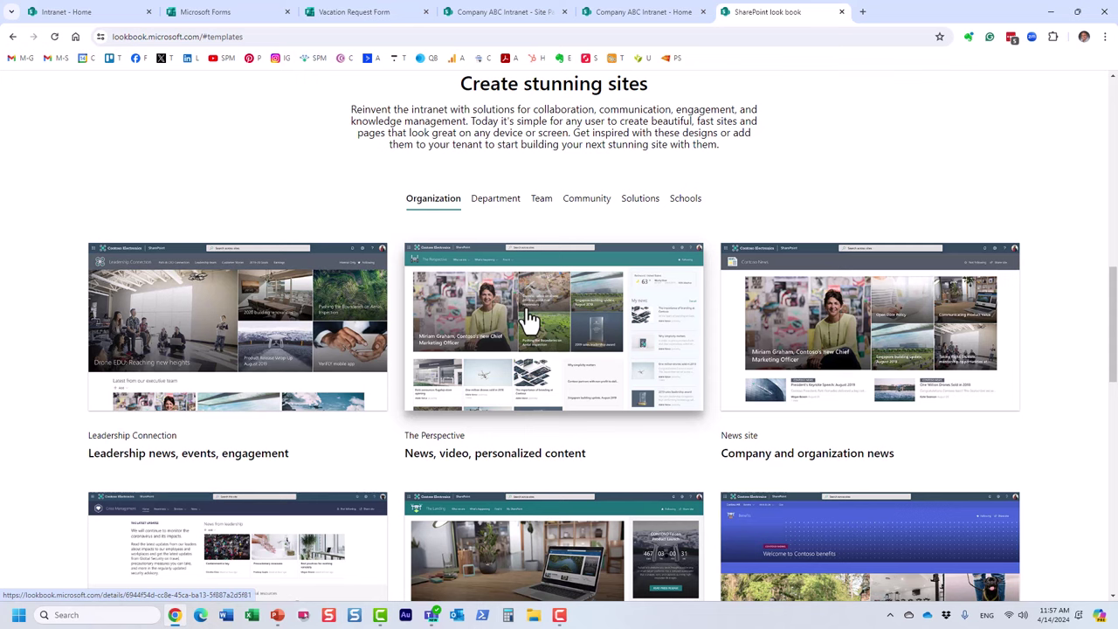
scroll(515, 288, down, 5)
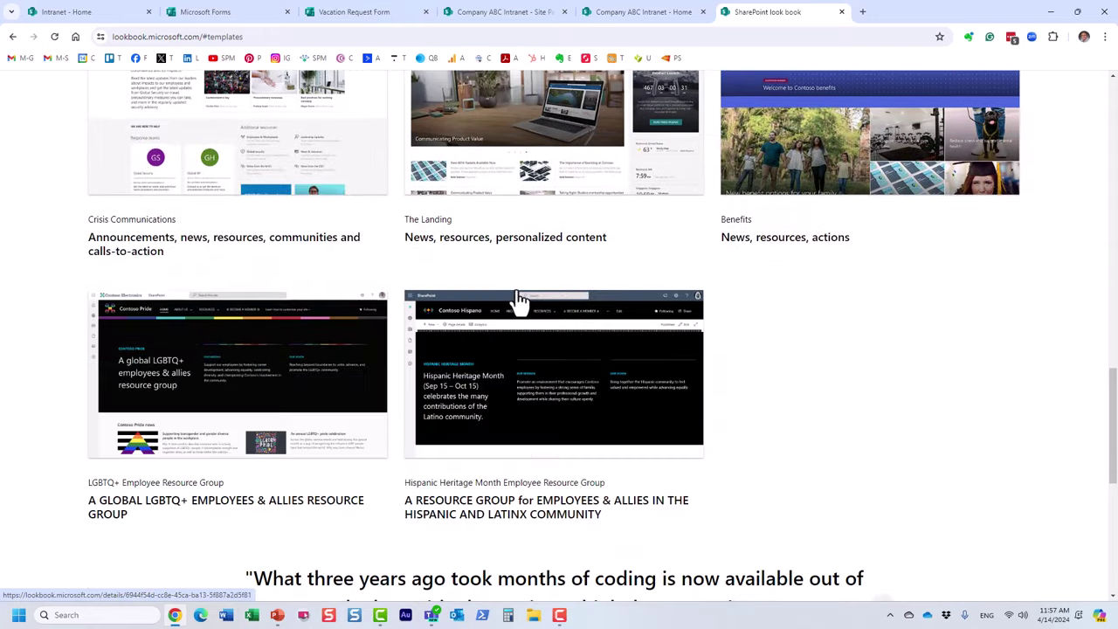
scroll(516, 289, down, 3)
scroll(516, 289, up, 10)
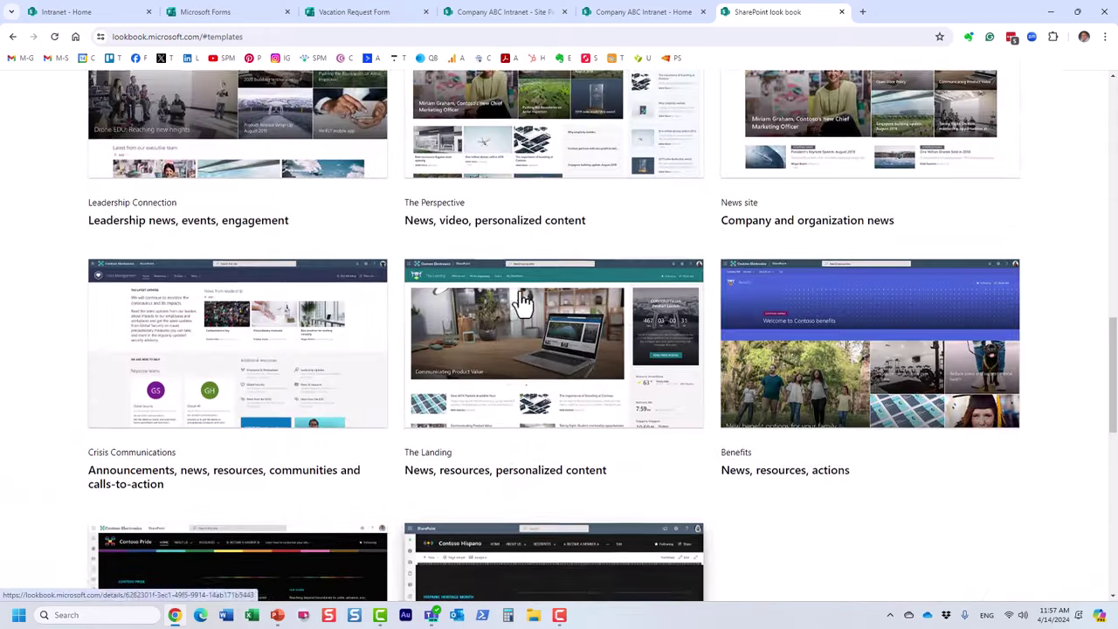
scroll(524, 303, up, 1)
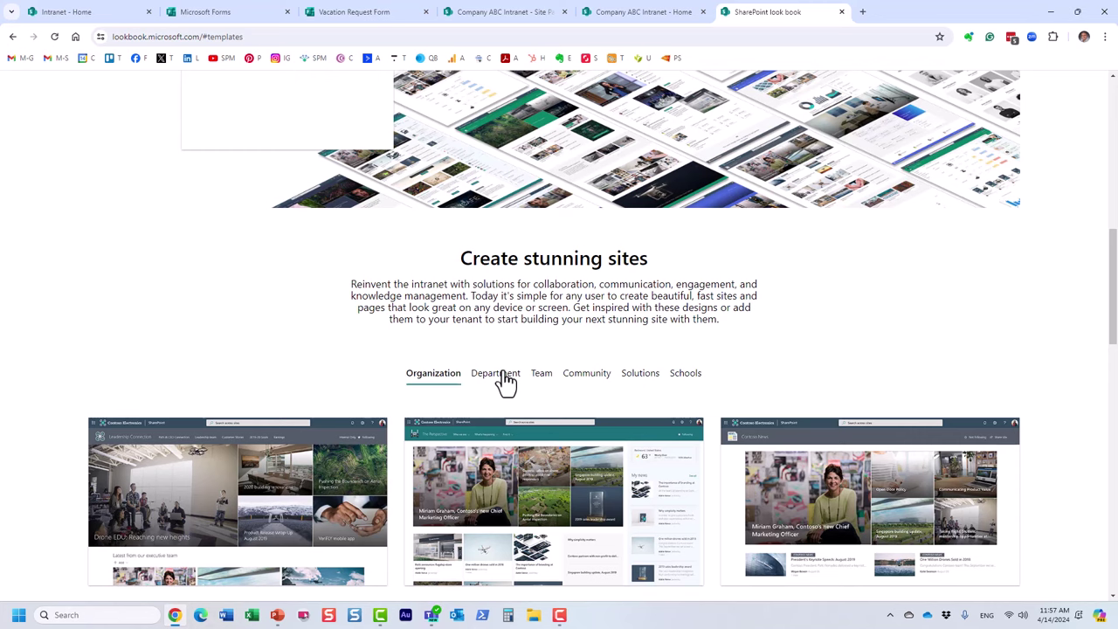
Step: Browse the Department site designs
click(503, 376)
scroll(502, 380, down, 2)
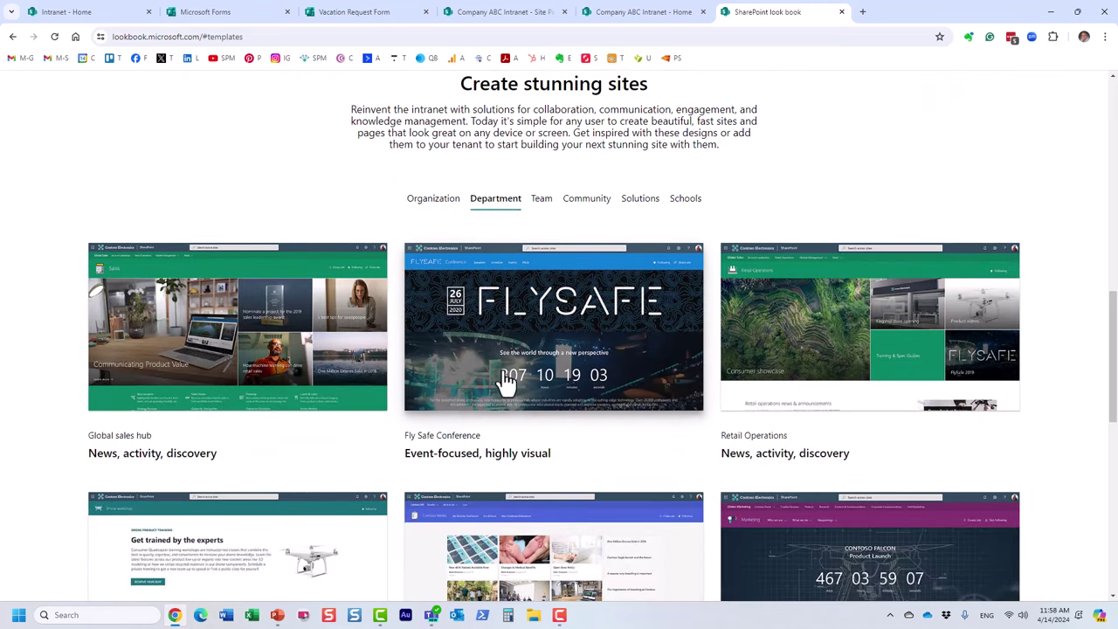
scroll(492, 410, down, 2)
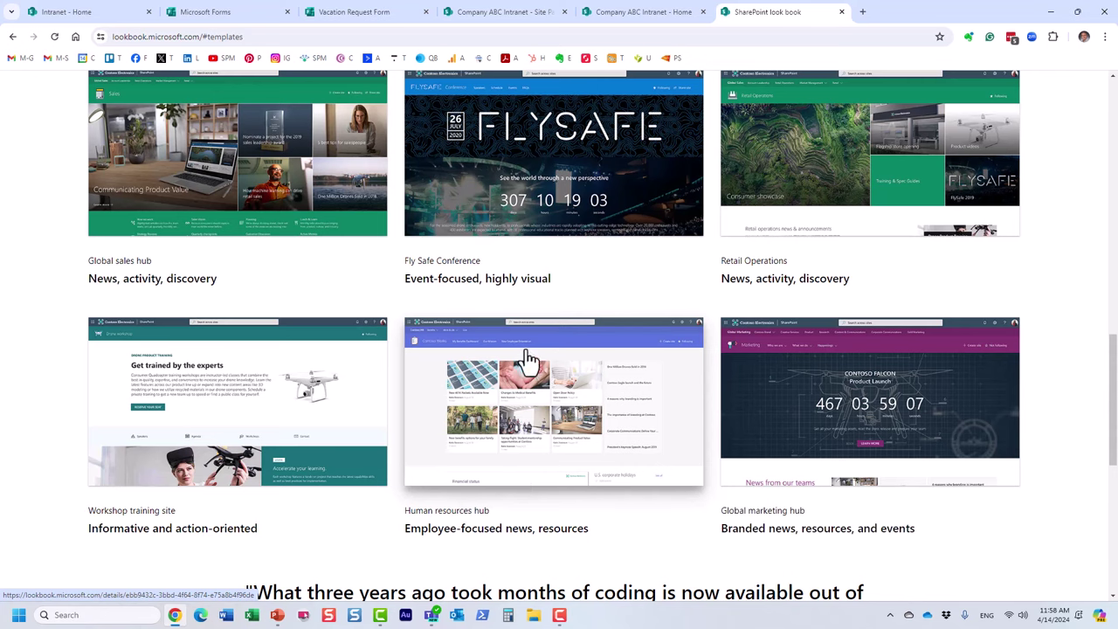
scroll(546, 377, down, 1)
scroll(664, 414, down, 1)
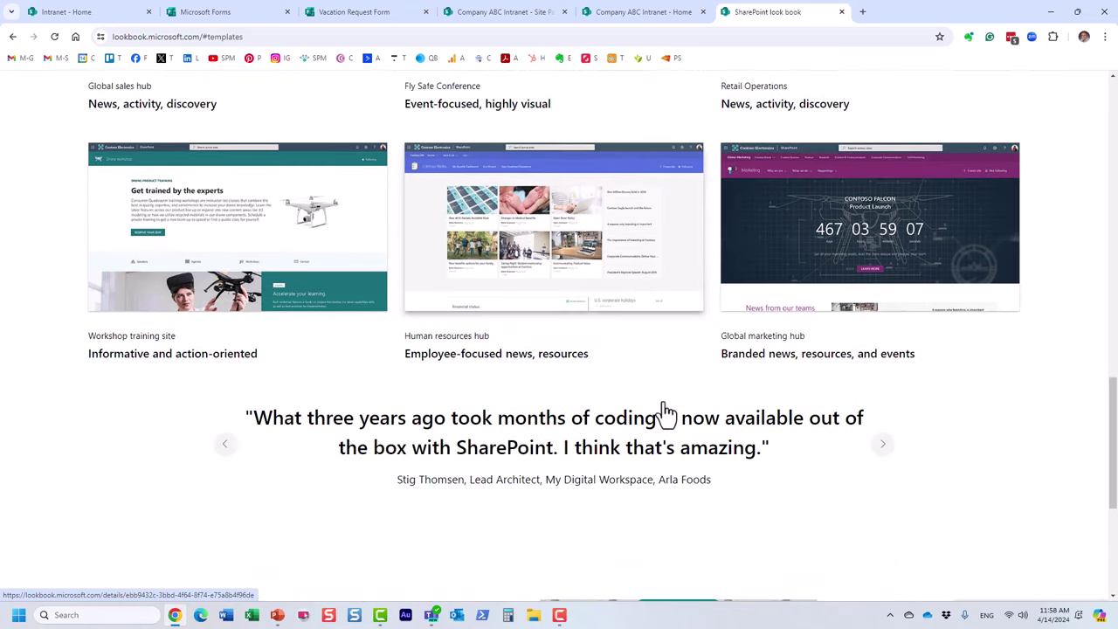
scroll(664, 414, up, 7)
scroll(620, 493, down, 2)
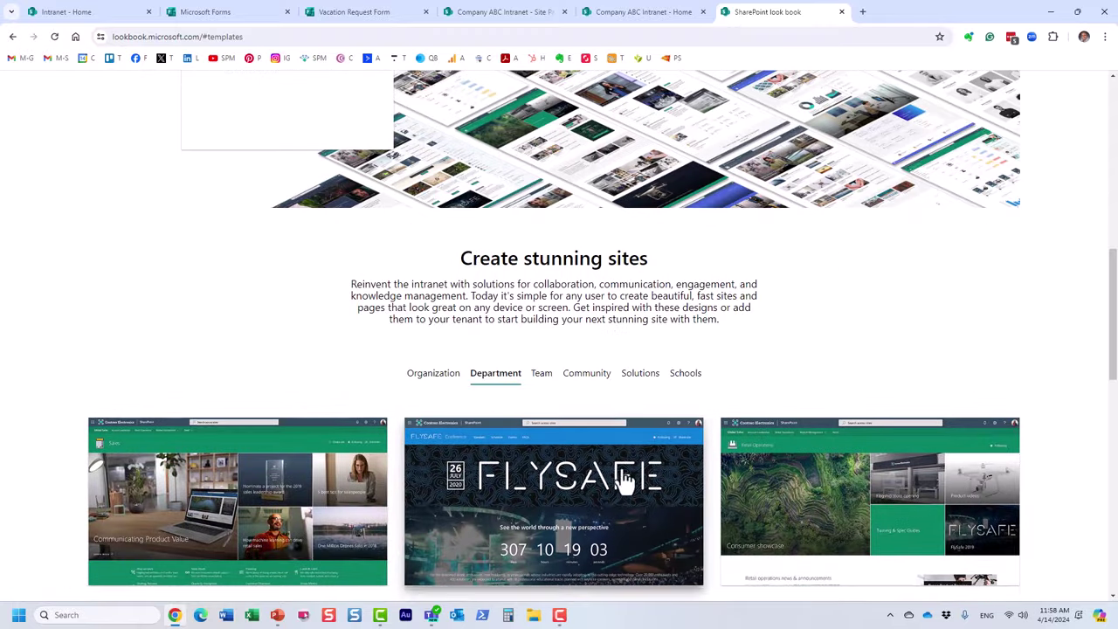
Step: Look through the Community and Schools site designs
click(600, 378)
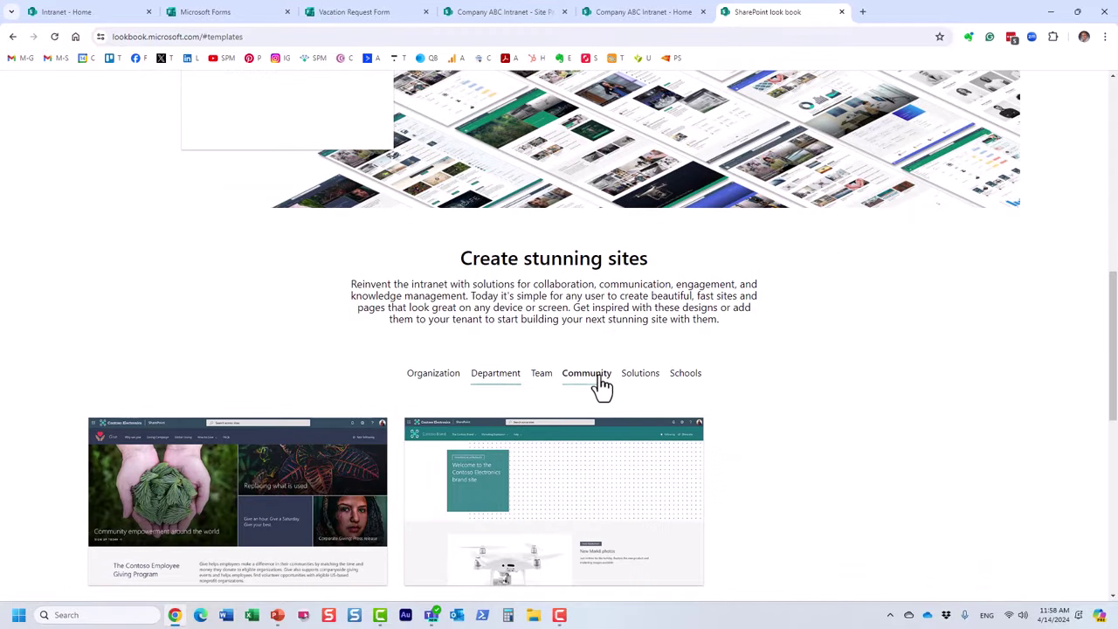
click(686, 382)
scroll(668, 87, down, 2)
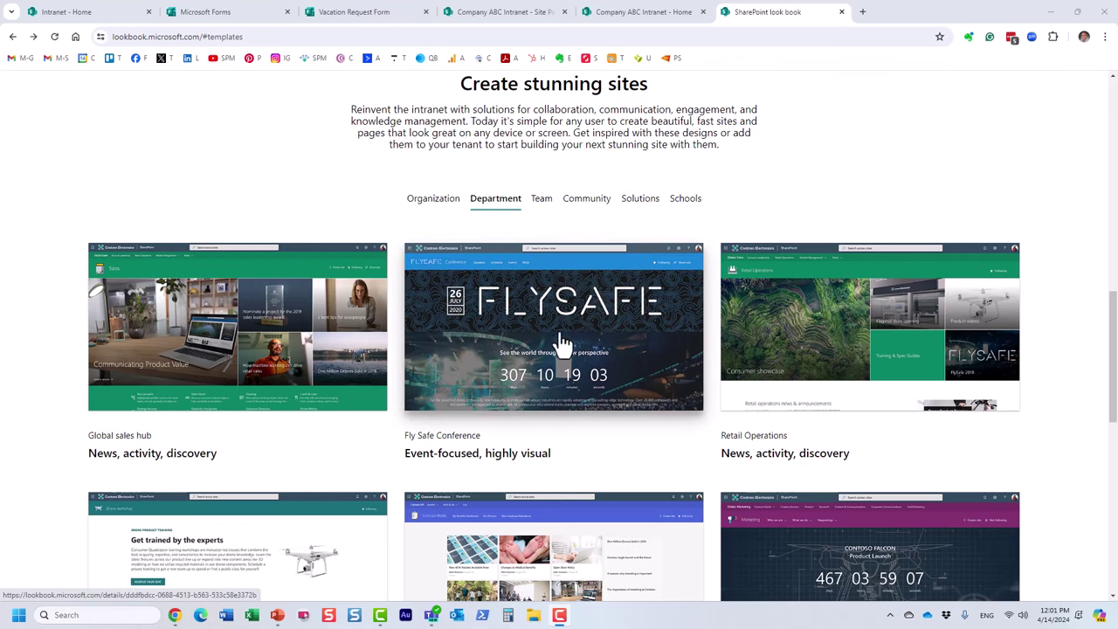
scroll(609, 342, down, 2)
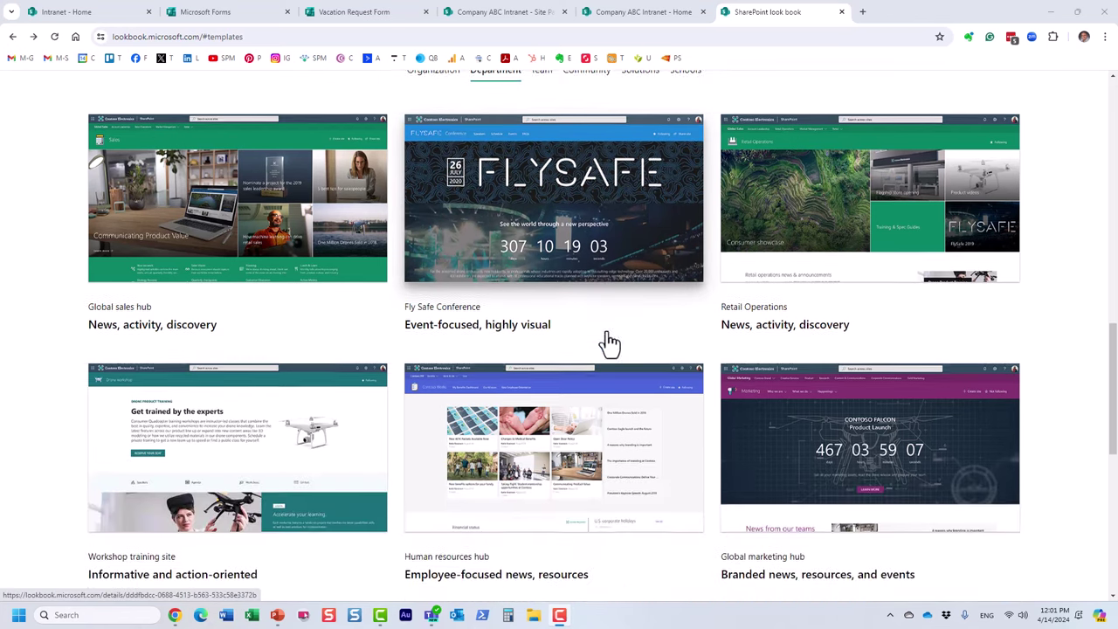
scroll(609, 341, down, 1)
scroll(603, 341, up, 3)
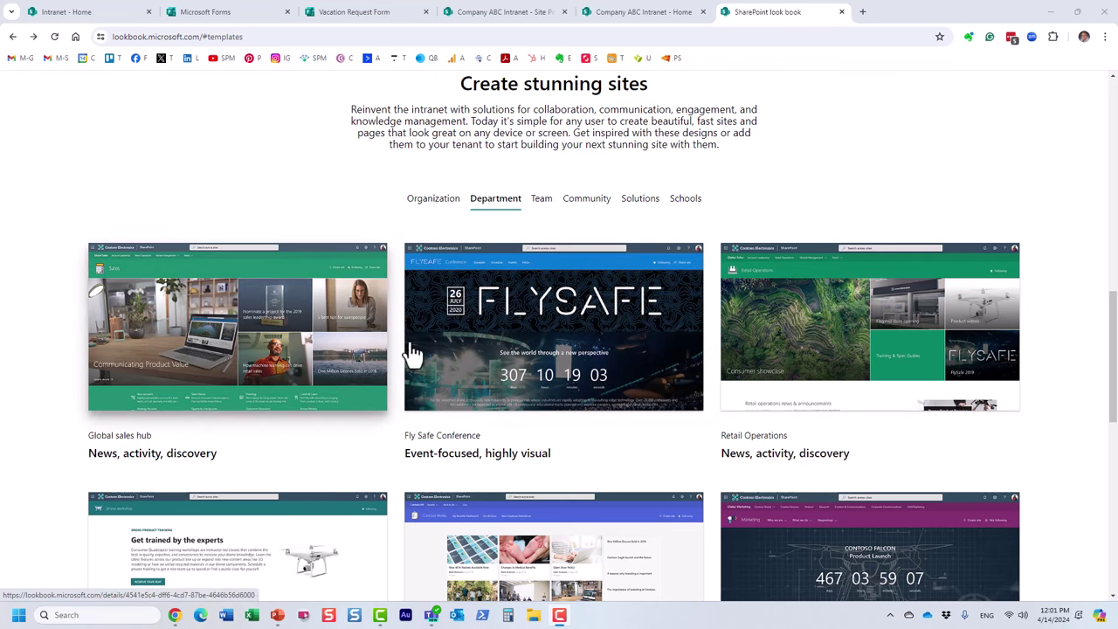
Step: Open the Global sales hub design's details page and scroll through its description
click(266, 346)
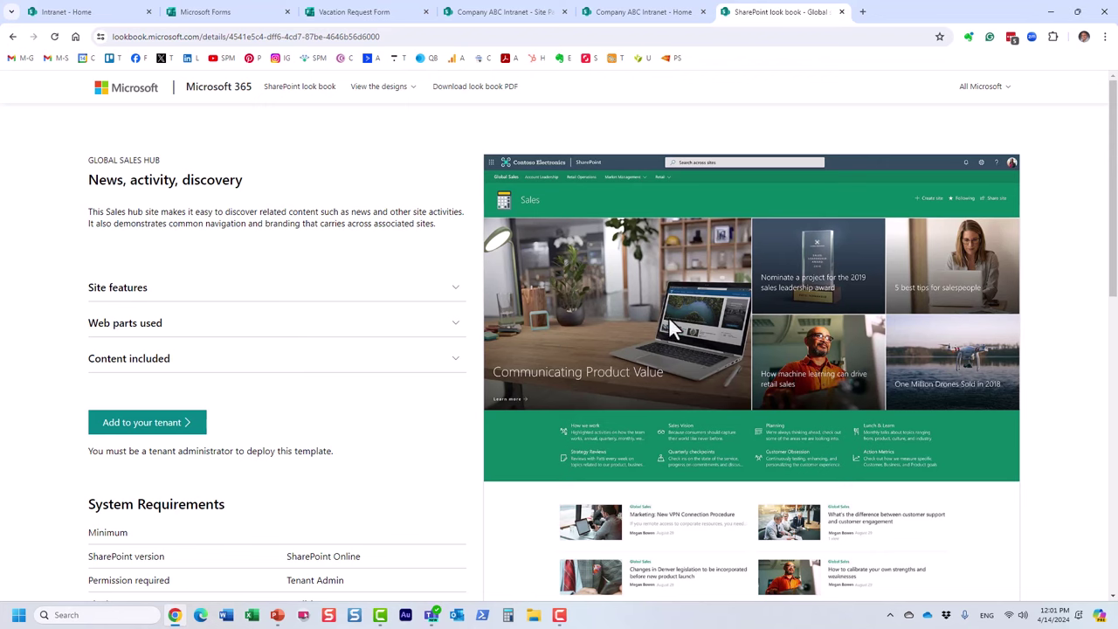
scroll(669, 321, down, 6)
scroll(669, 318, down, 2)
scroll(669, 319, up, 8)
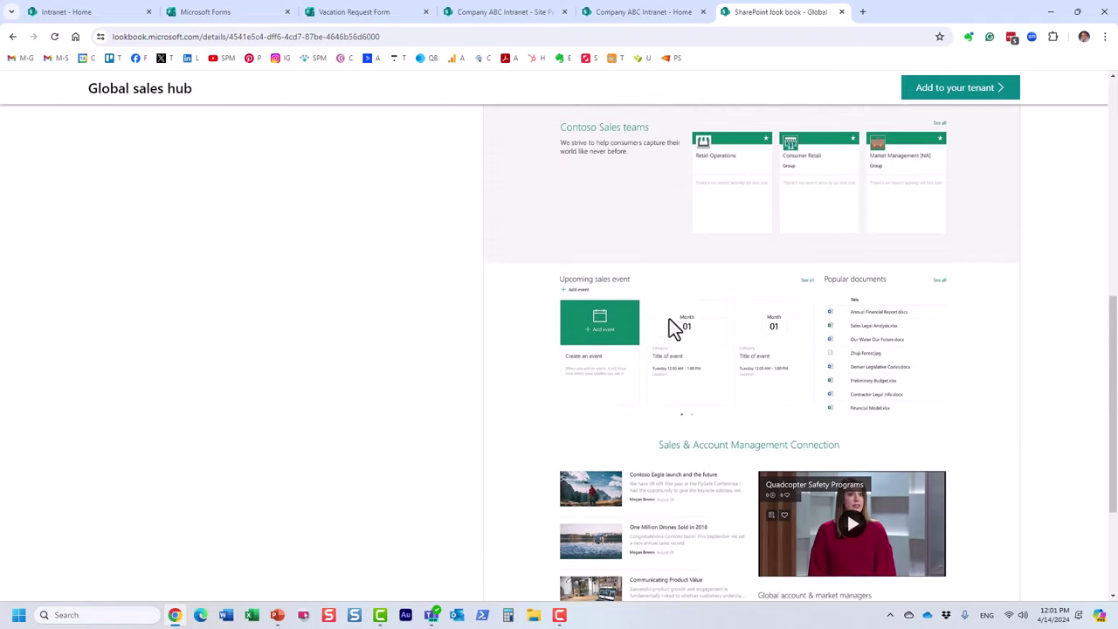
scroll(668, 319, up, 1)
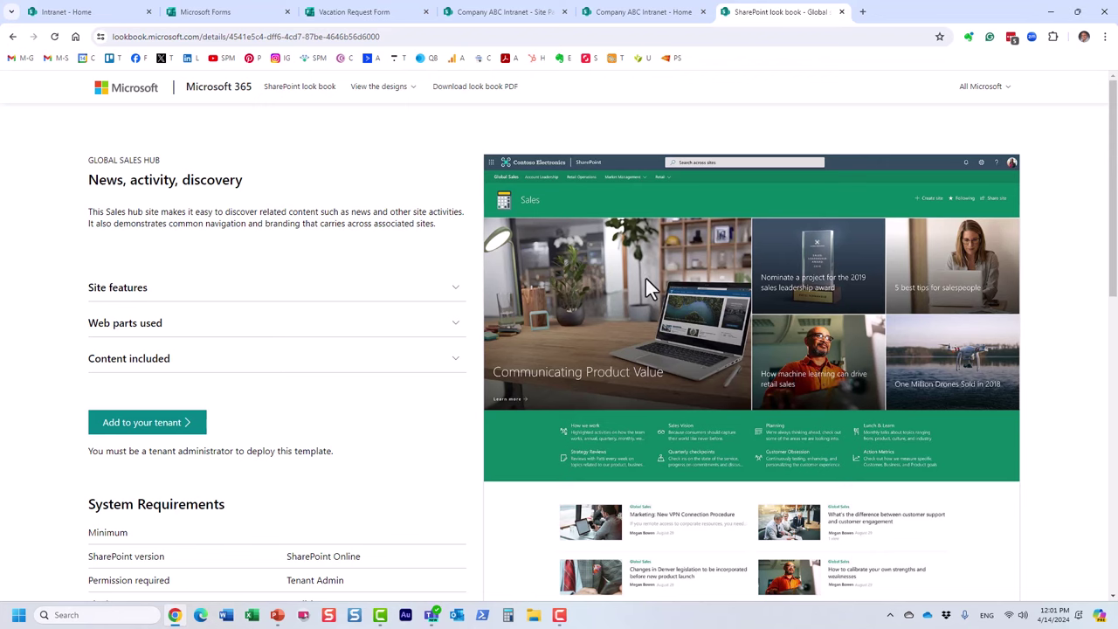
scroll(838, 366, down, 3)
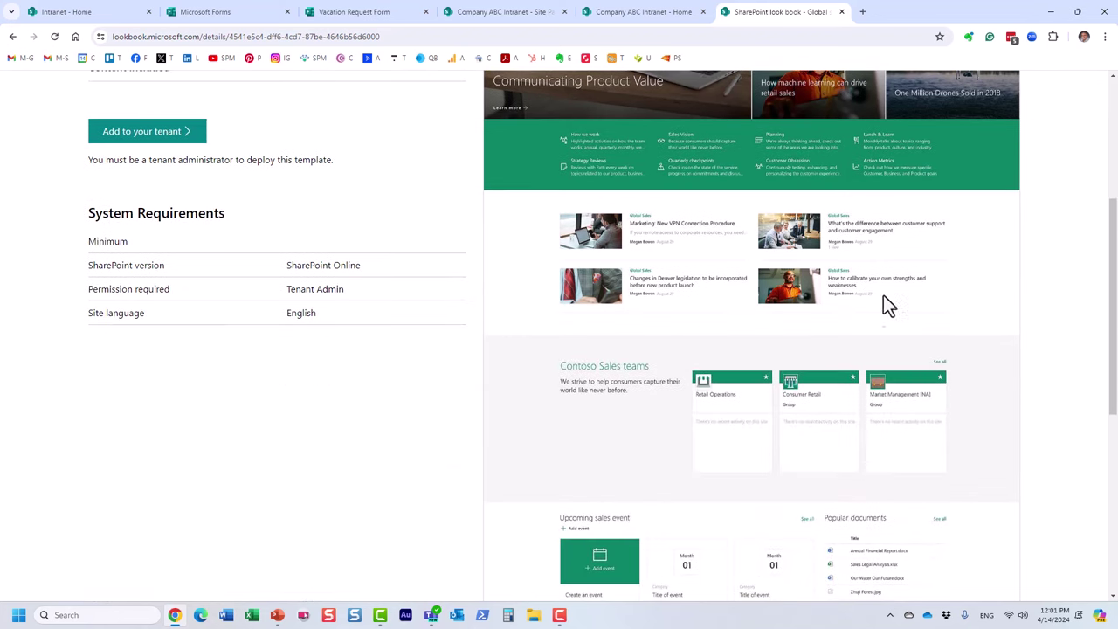
scroll(873, 332, down, 3)
scroll(873, 359, down, 1)
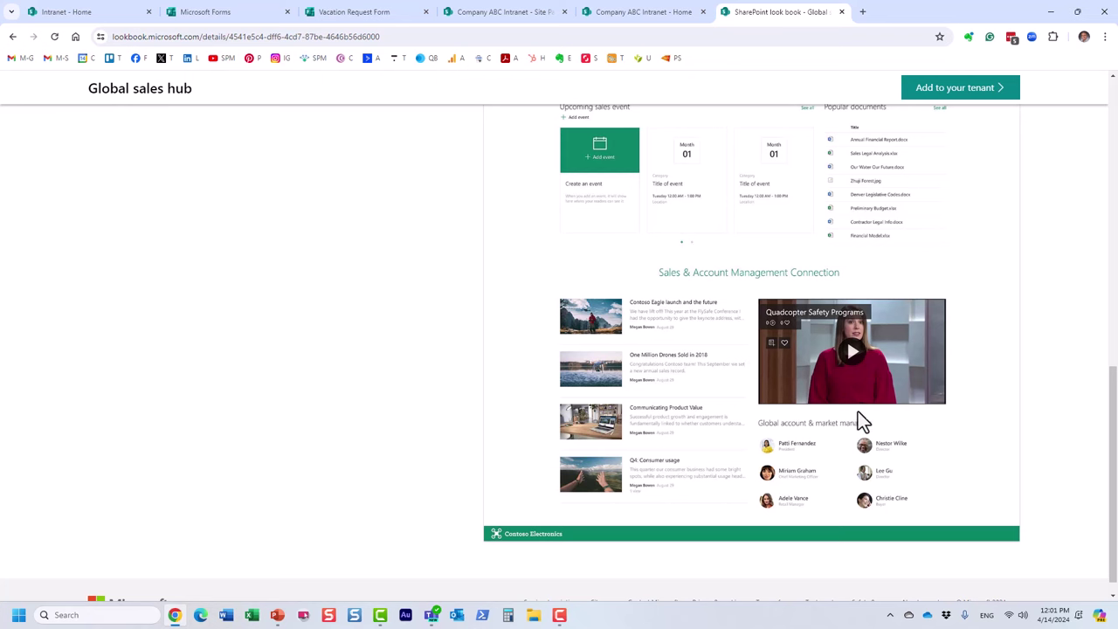
scroll(862, 497, up, 4)
scroll(861, 497, up, 3)
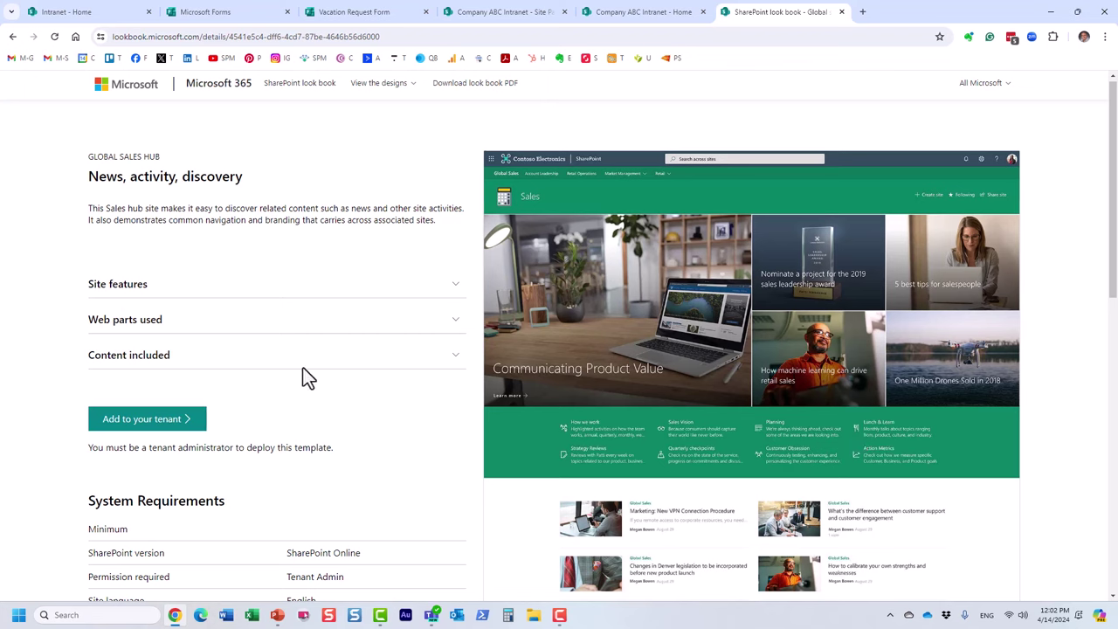
Step: Expand Site features, Web parts used, and finally Content included for Global sales hub
click(111, 297)
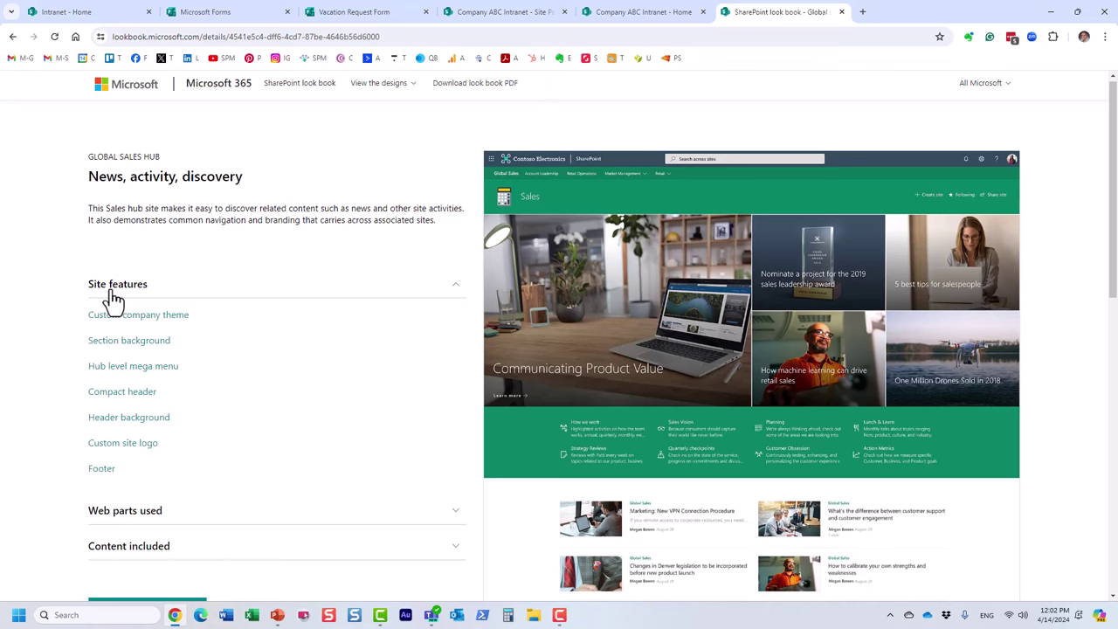
click(112, 295)
click(143, 320)
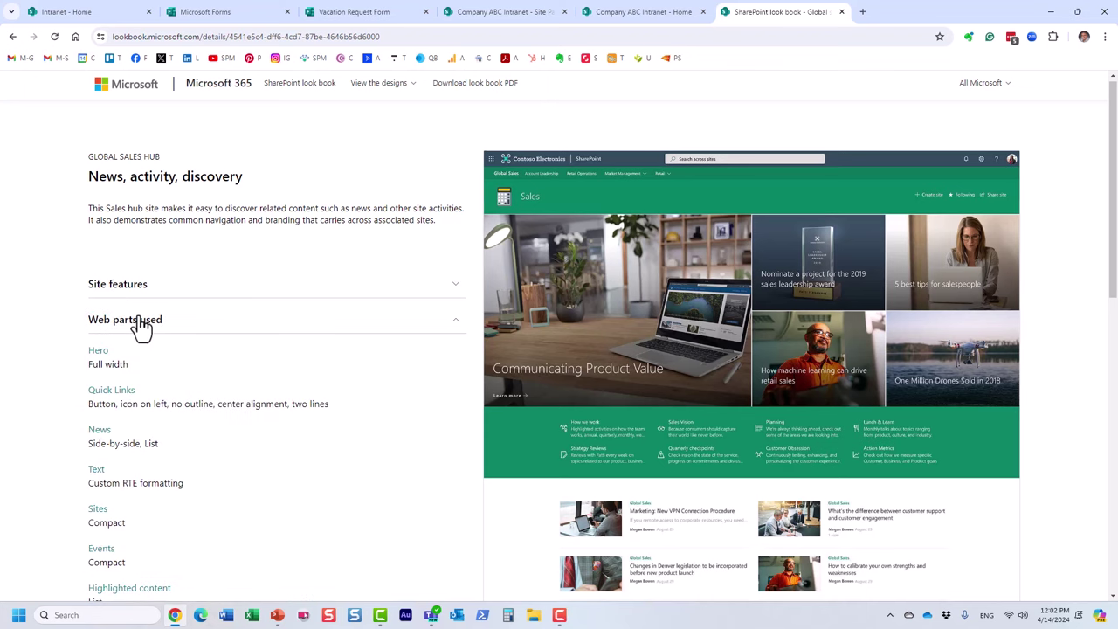
scroll(165, 433, down, 2)
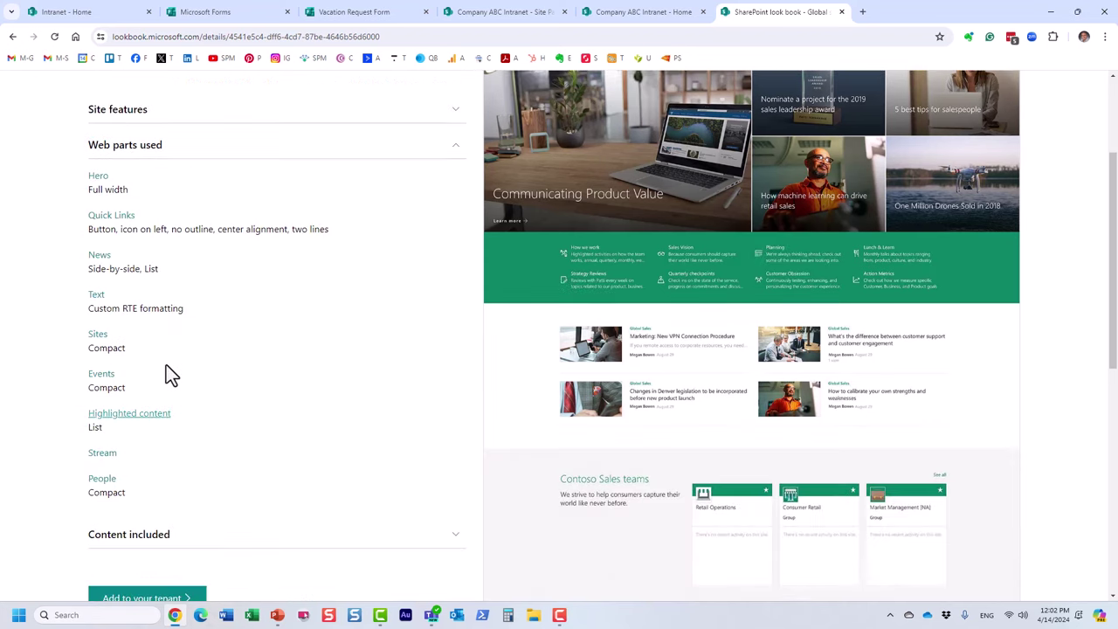
click(135, 166)
click(147, 184)
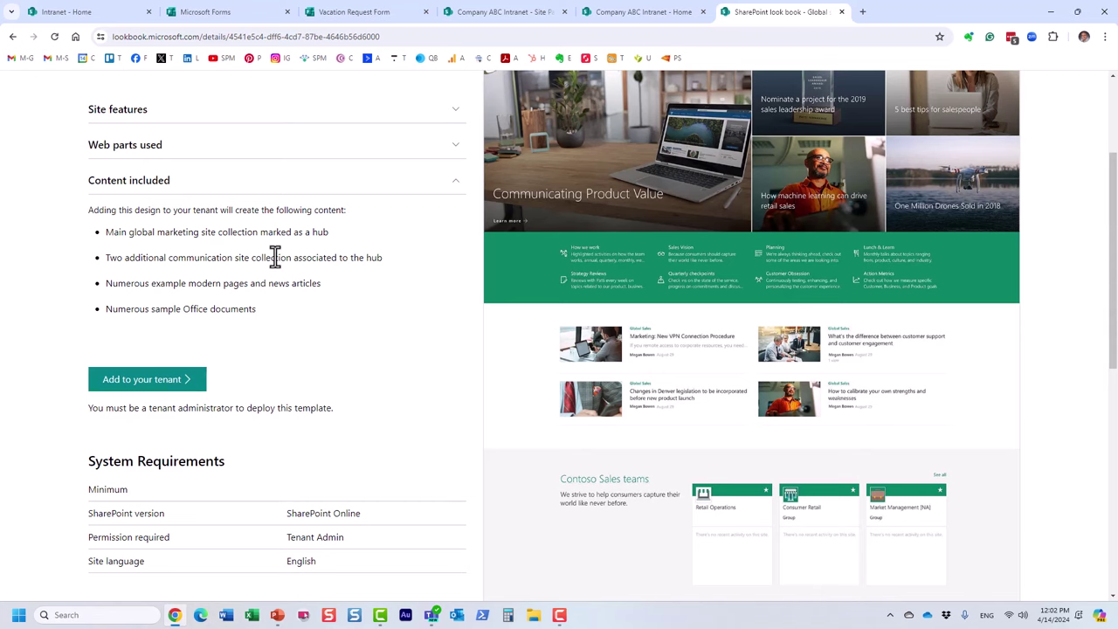
scroll(677, 347, up, 1)
scroll(673, 343, up, 2)
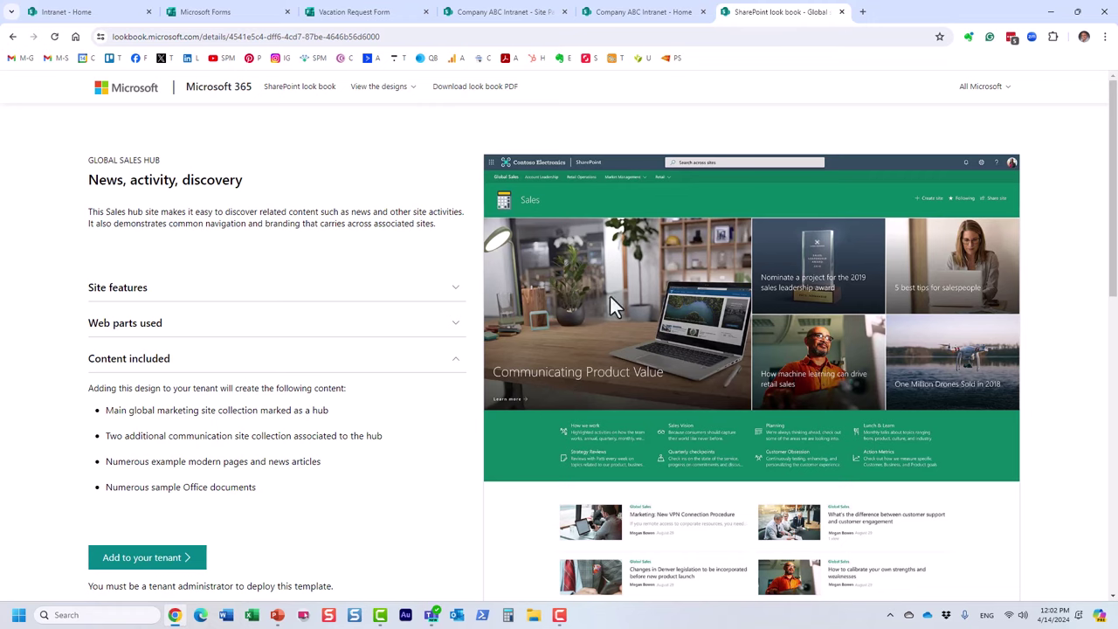
scroll(590, 371, down, 2)
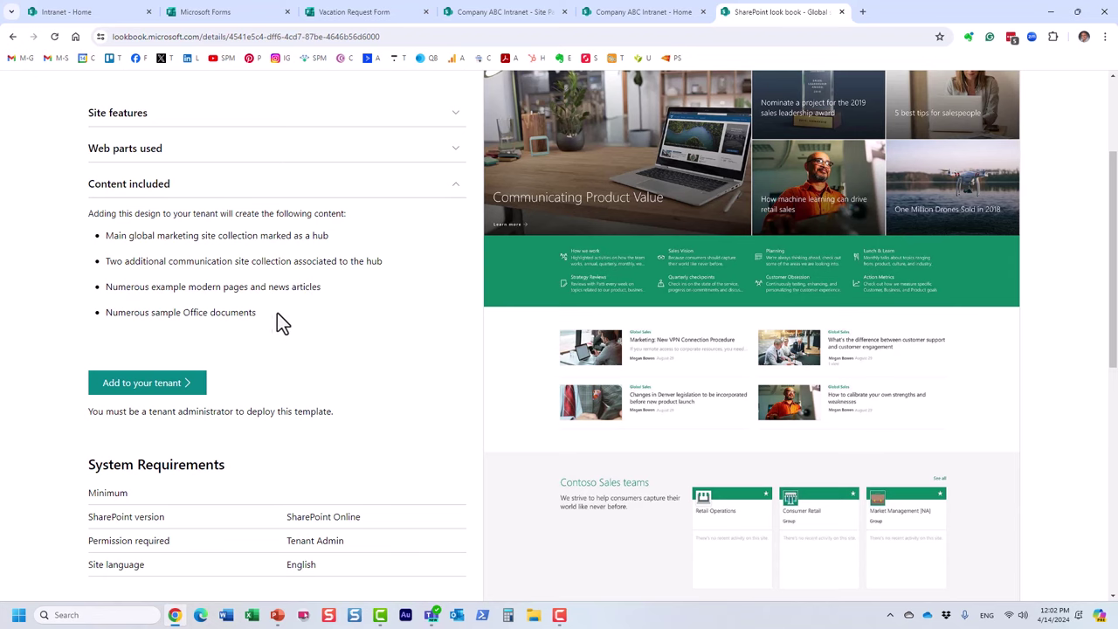
Step: Go back to the templates gallery and show the Department site designs
click(13, 36)
scroll(512, 407, down, 5)
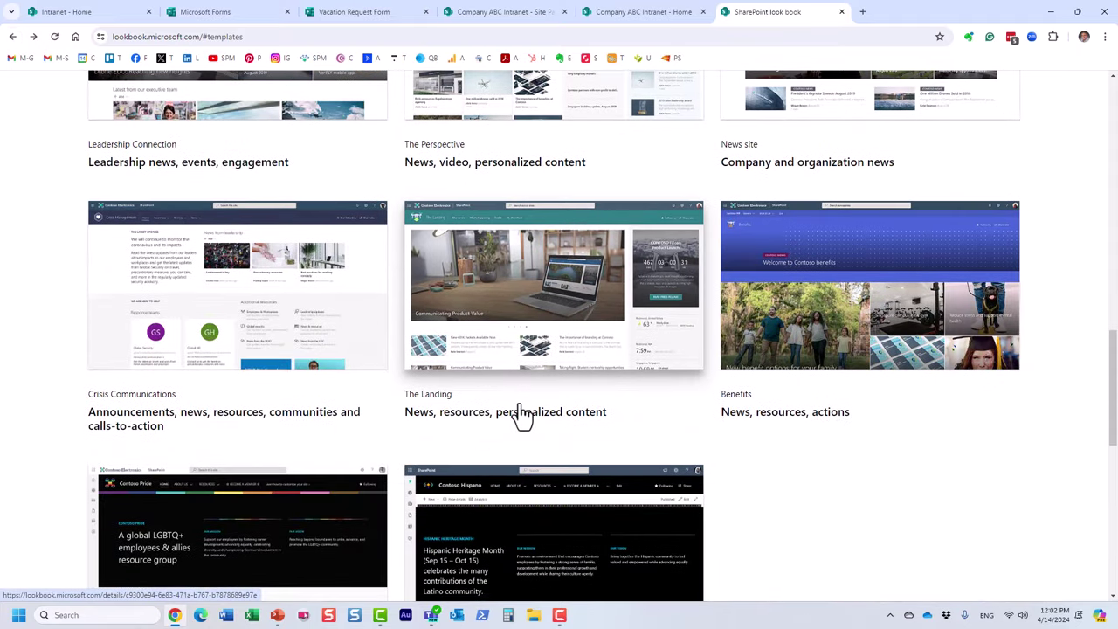
scroll(521, 416, down, 2)
scroll(538, 379, up, 3)
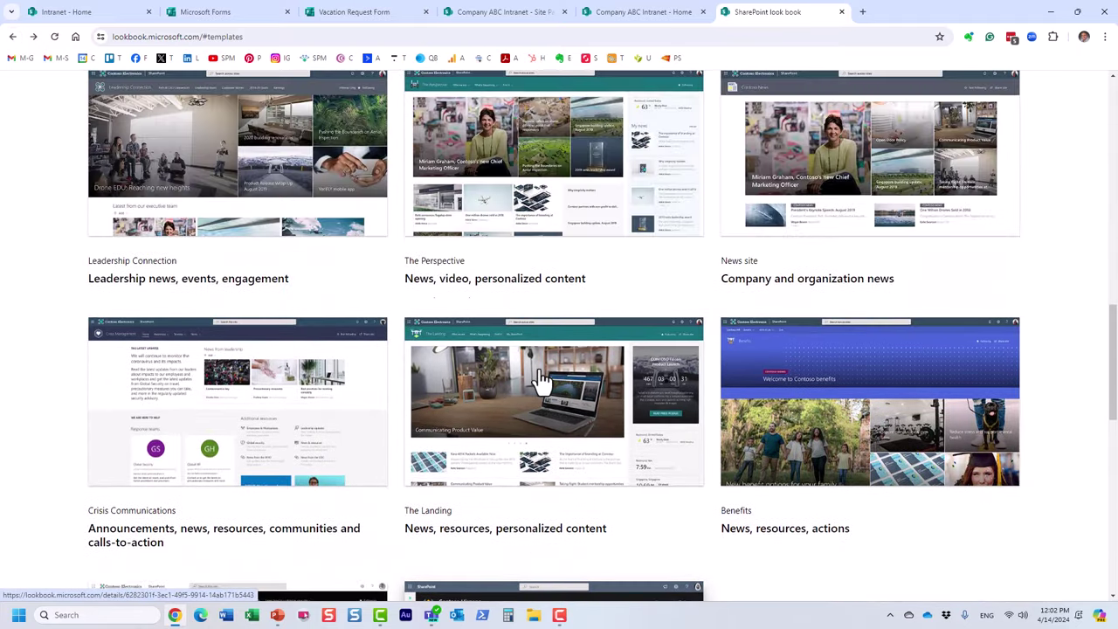
scroll(539, 379, up, 5)
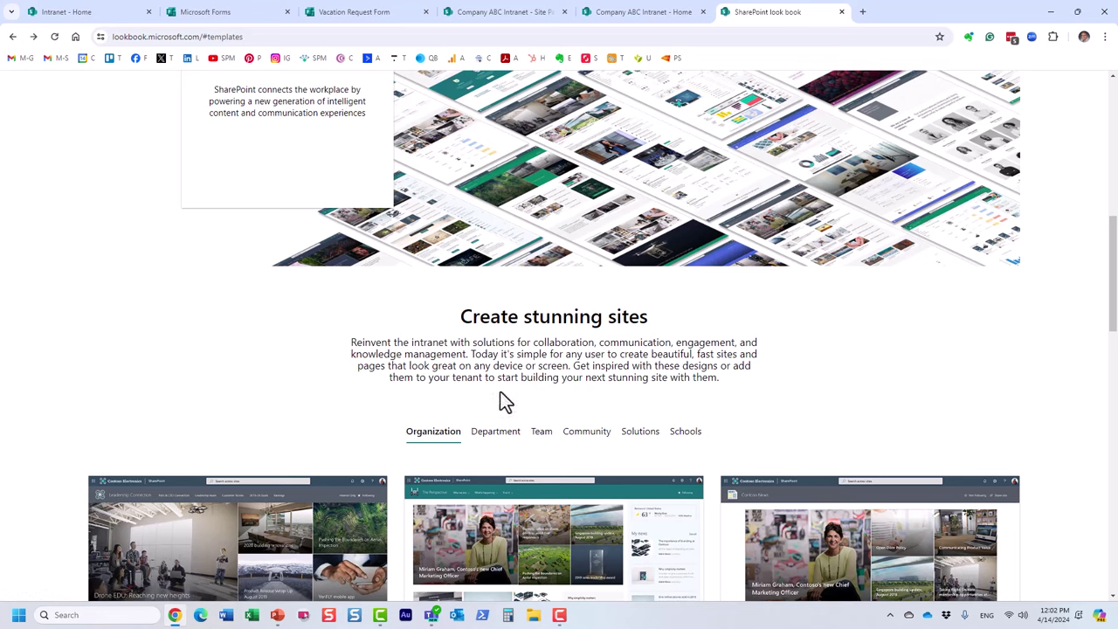
click(497, 434)
scroll(500, 437, down, 6)
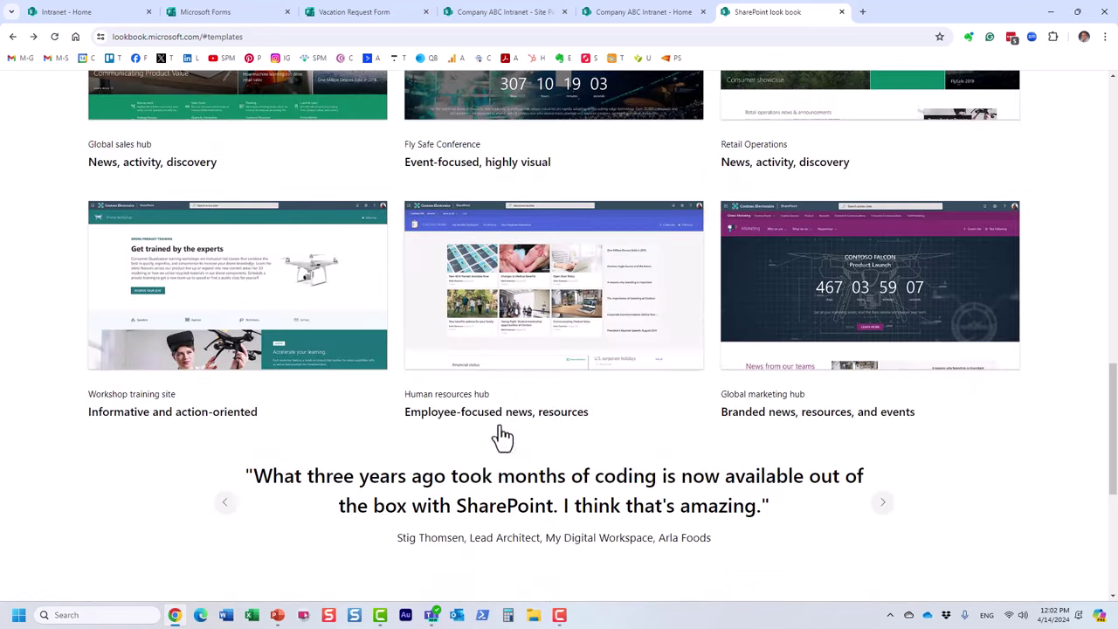
Step: Open the Human resources hub details and read its Content included list, then collapse it
click(496, 317)
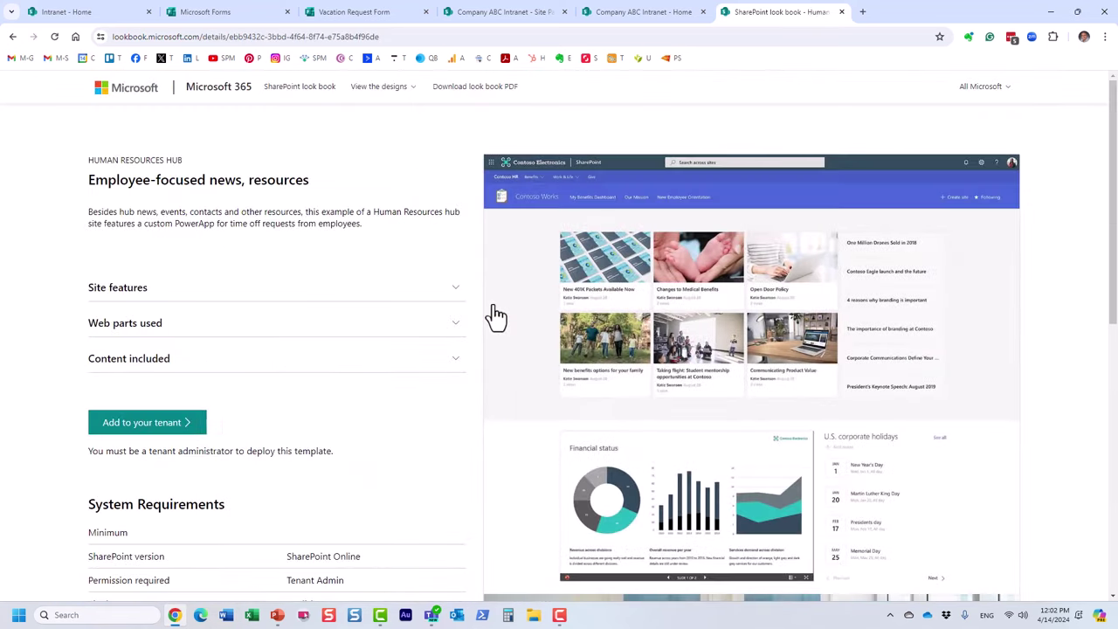
click(185, 369)
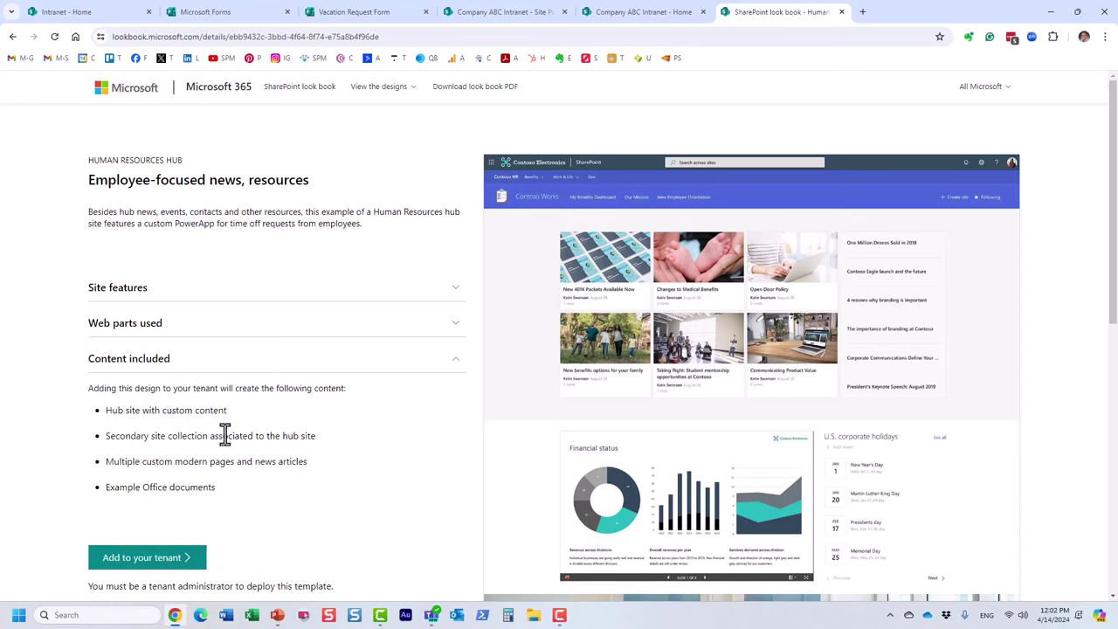
drag(329, 436, 92, 435)
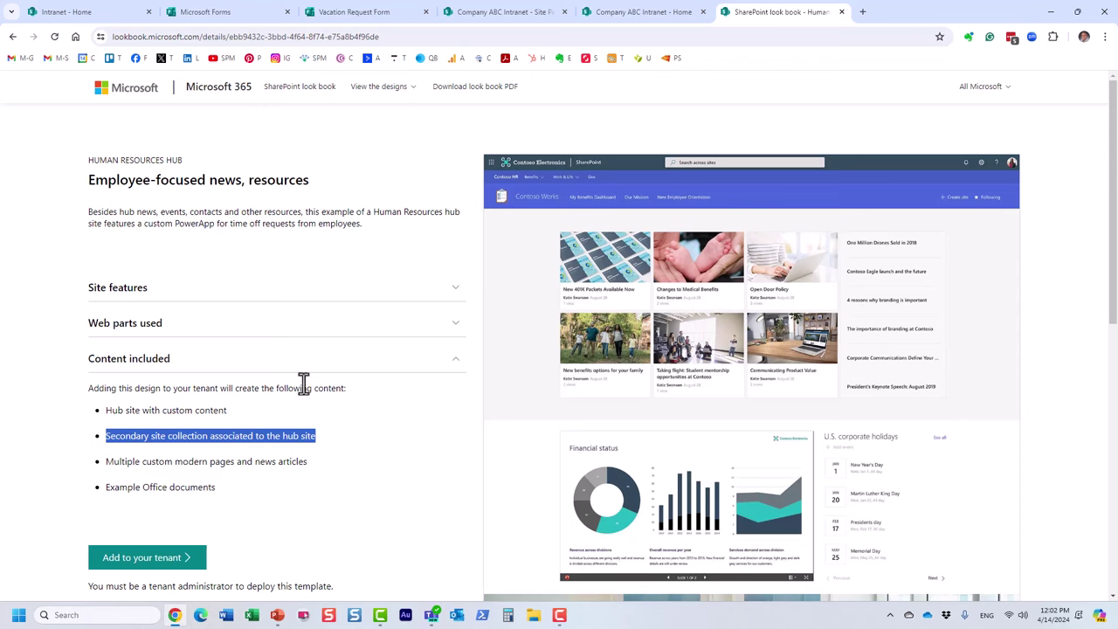
scroll(311, 390, down, 1)
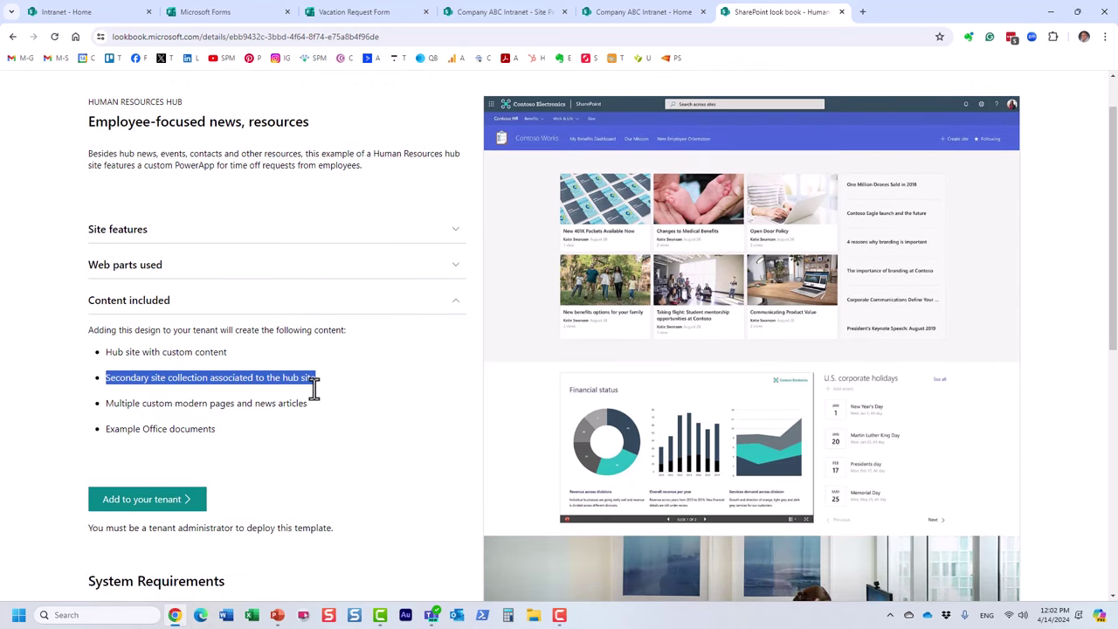
scroll(728, 404, down, 6)
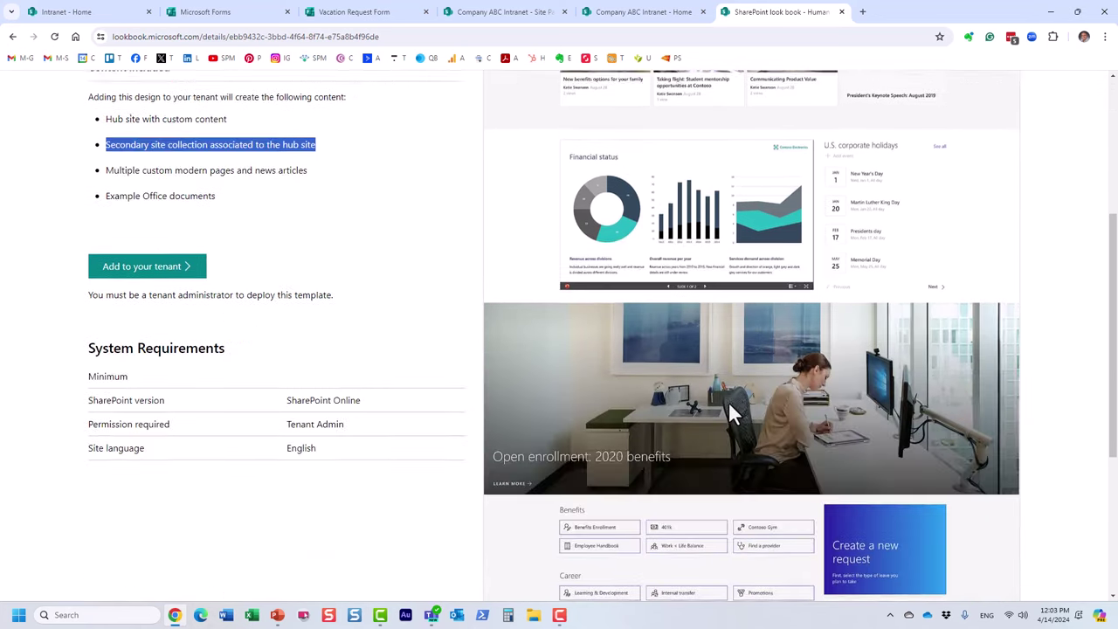
scroll(728, 402, up, 6)
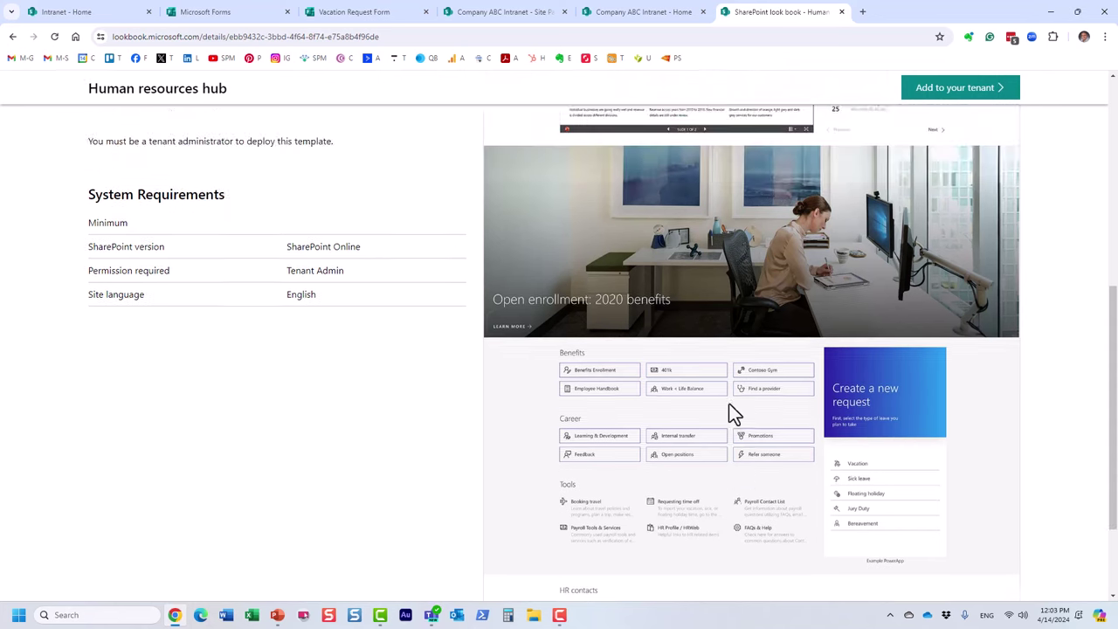
click(168, 368)
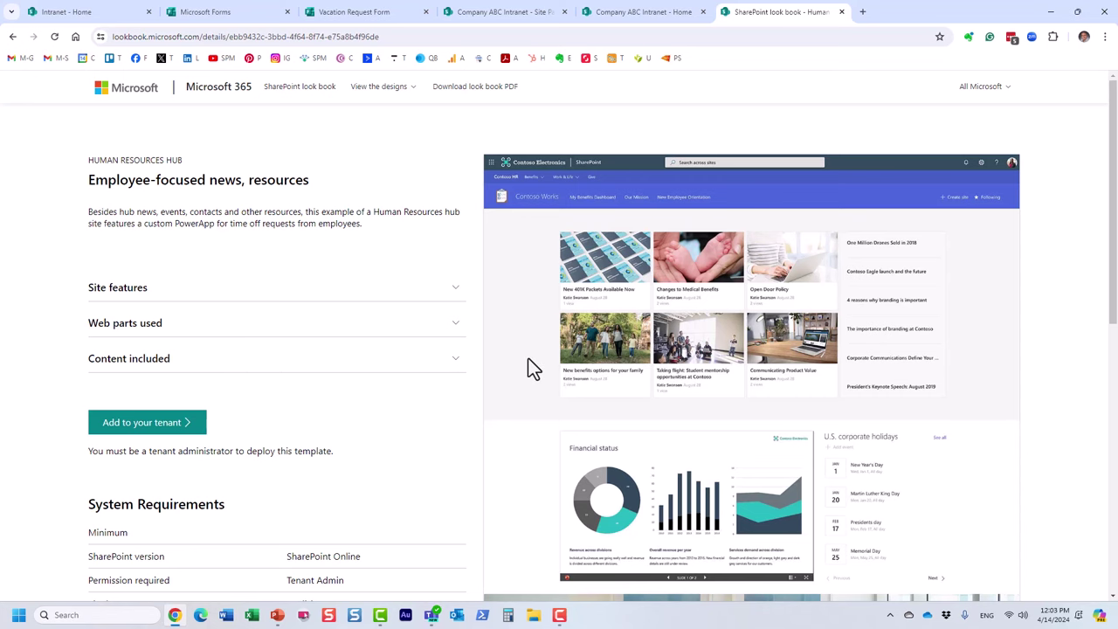
click(658, 19)
click(1048, 84)
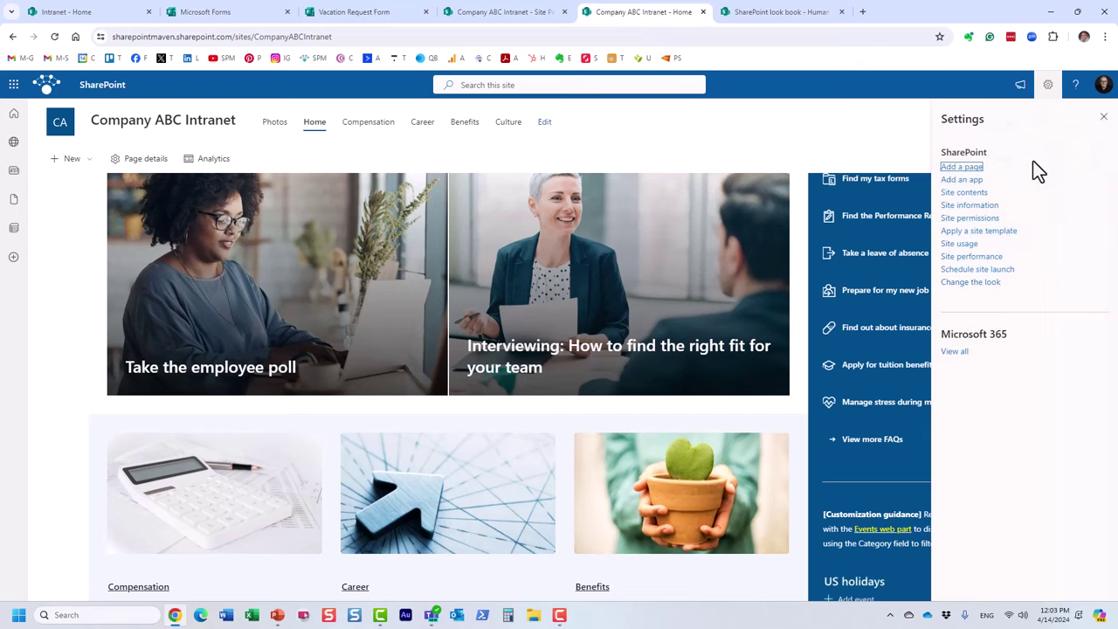
click(996, 233)
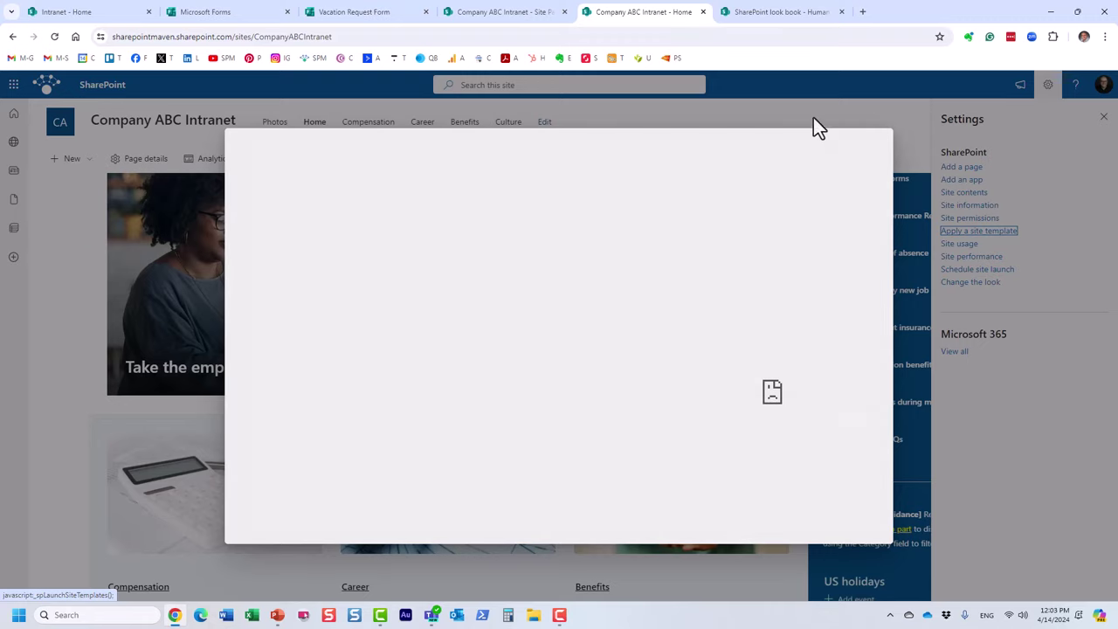
click(811, 119)
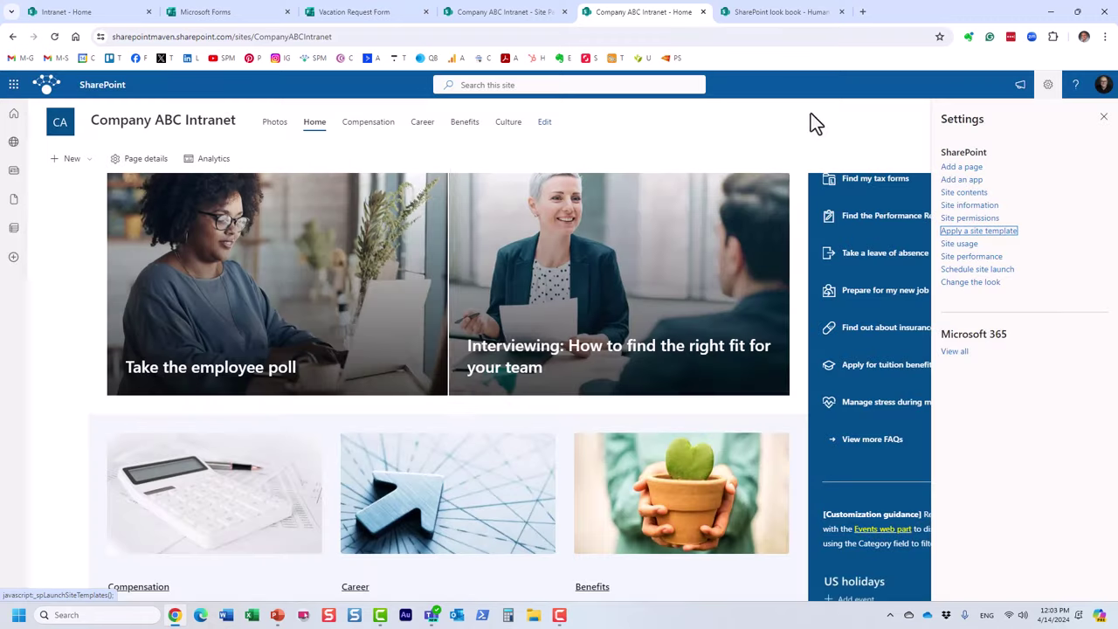
click(55, 41)
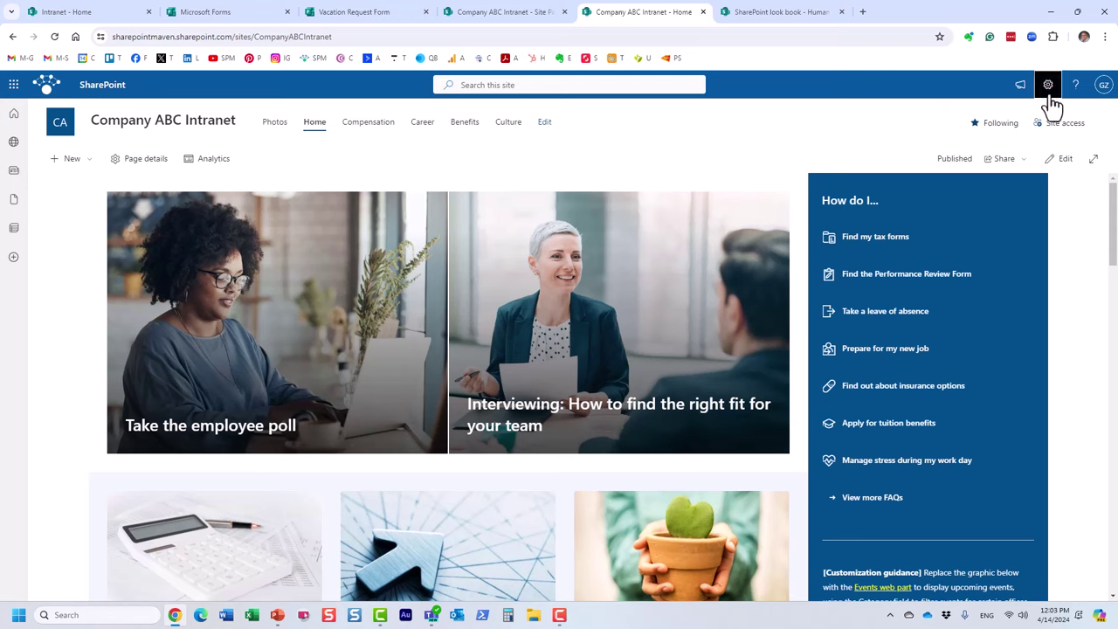
click(1049, 94)
click(1004, 234)
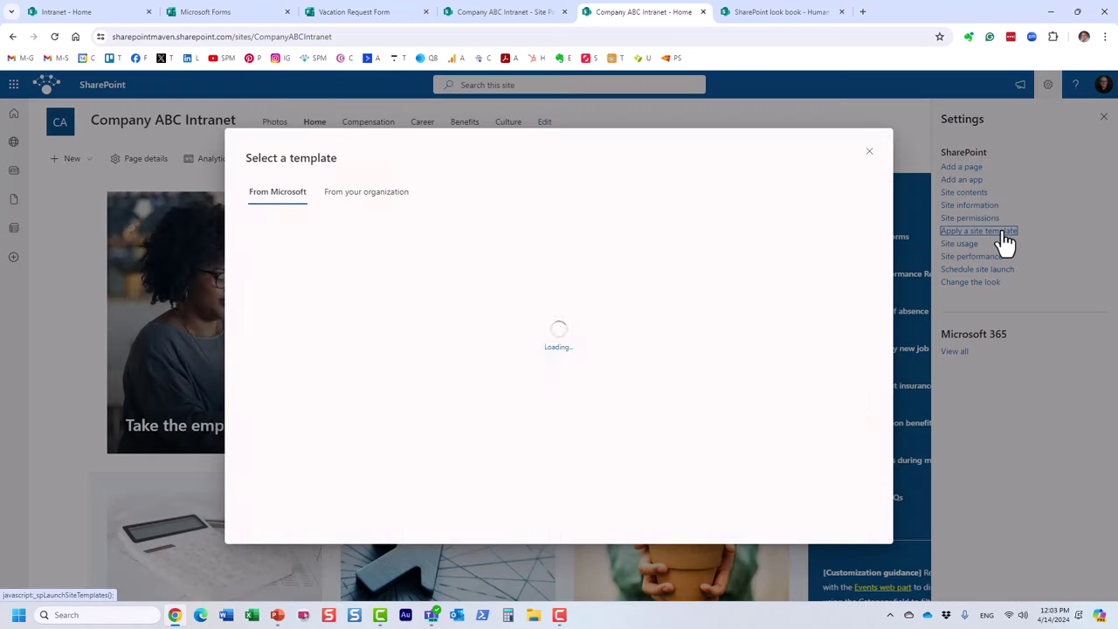
scroll(600, 393, down, 1)
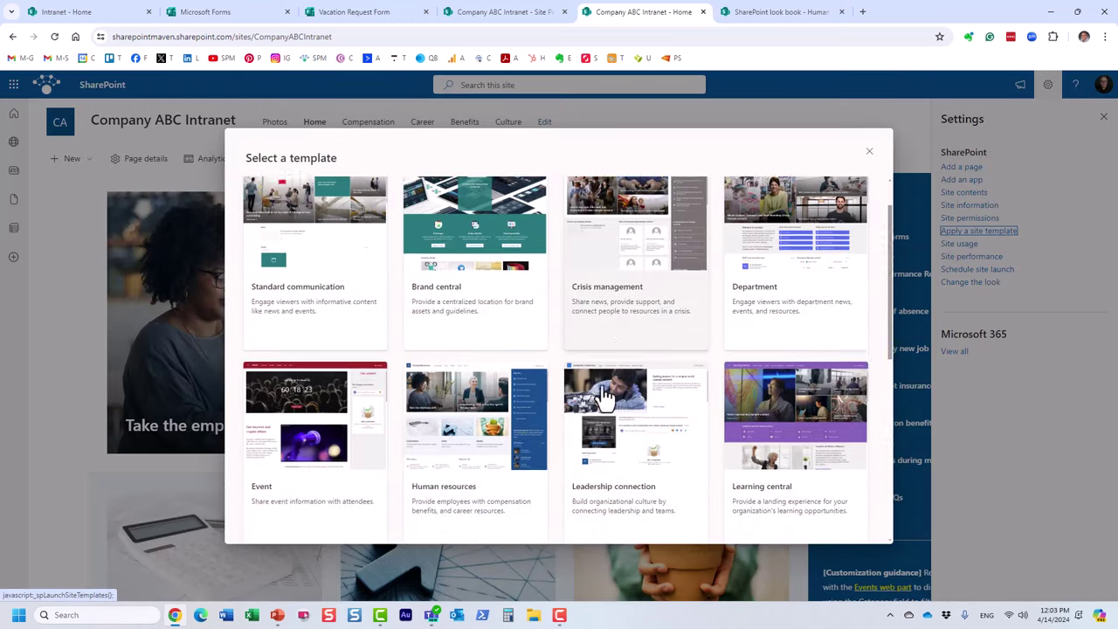
scroll(603, 395, down, 1)
click(869, 153)
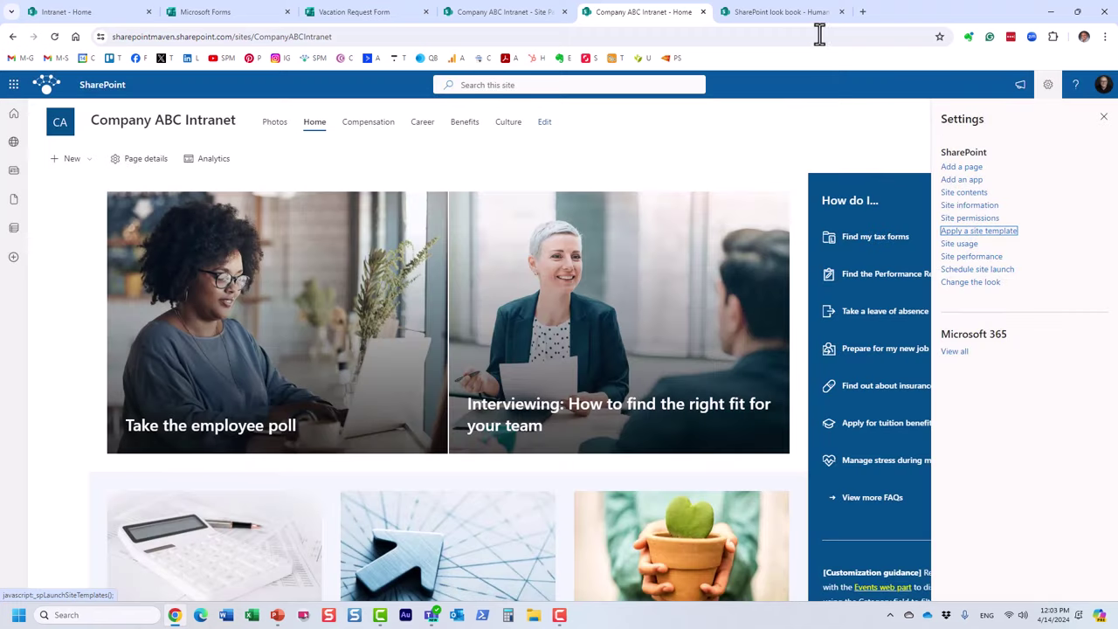
click(790, 13)
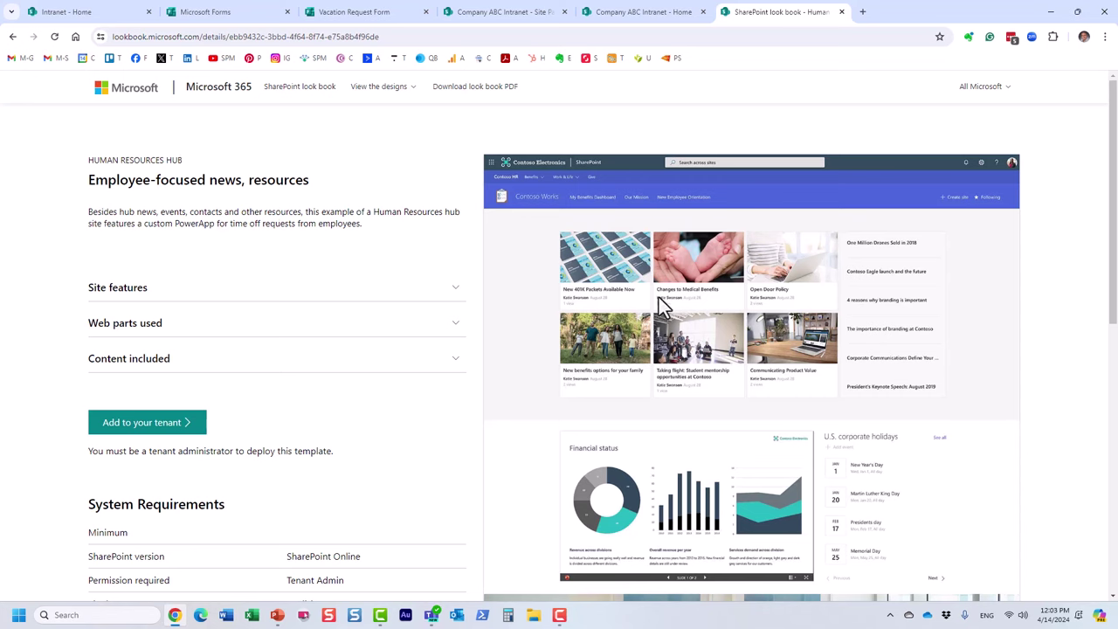
Step: Review the HR hub's tenant-administrator requirement and its PnP 'Add to your tenant' instructions
drag(341, 452, 87, 453)
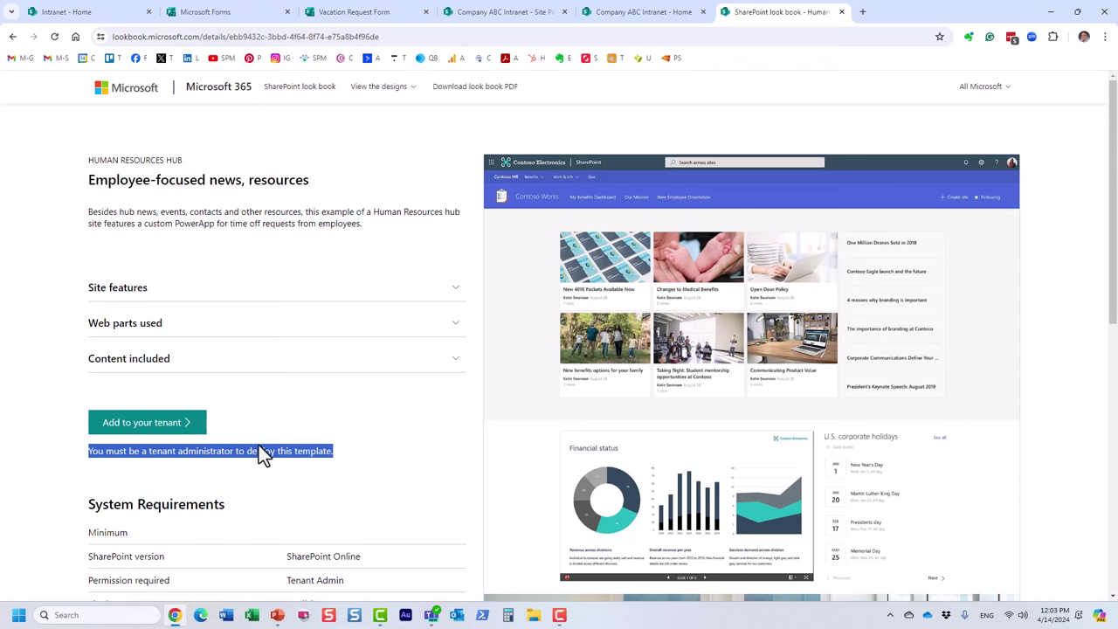
click(165, 423)
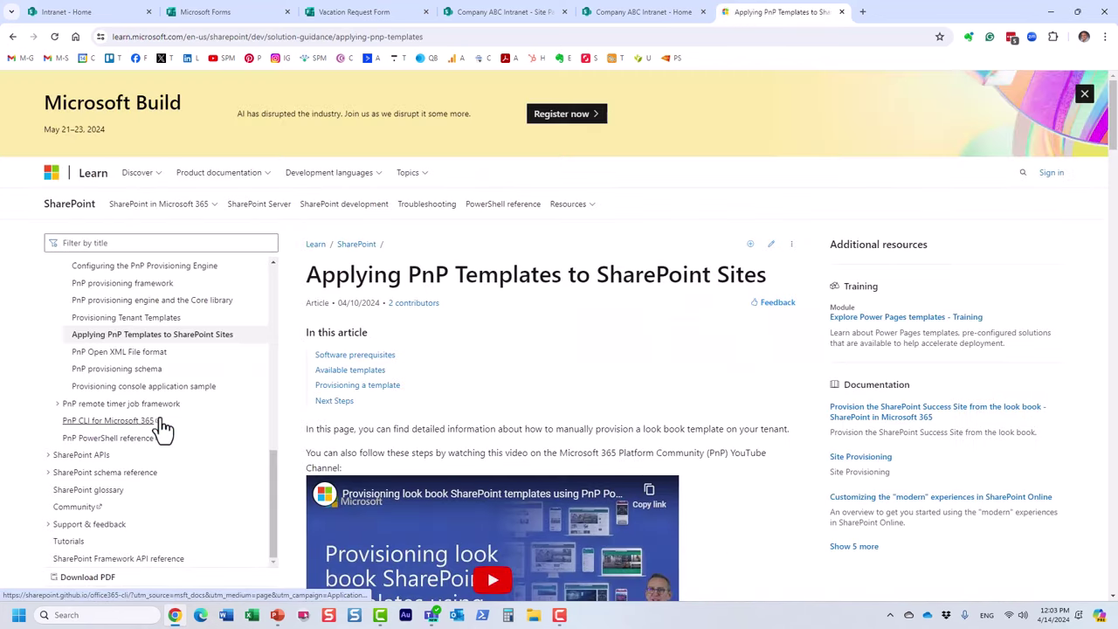
click(13, 37)
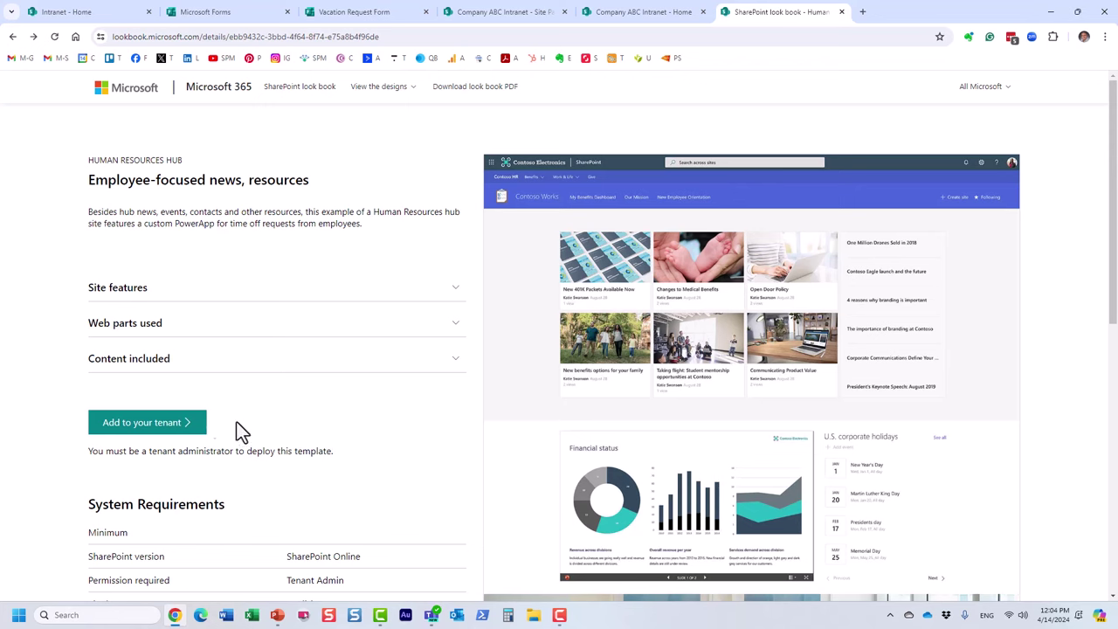
click(165, 424)
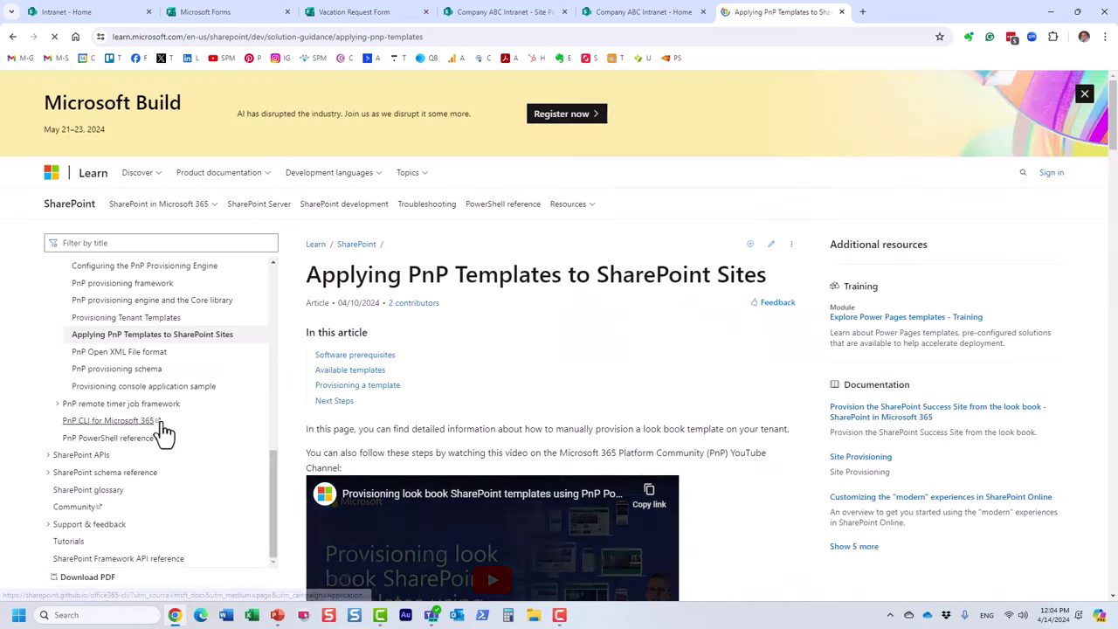
click(12, 37)
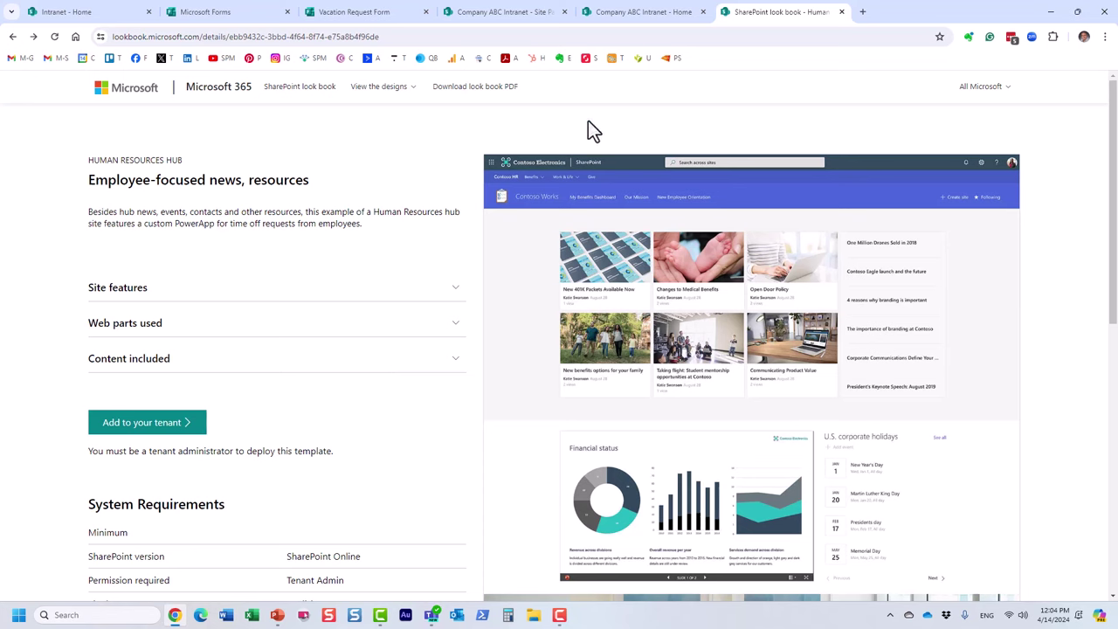
Step: Check the Company ABC Intranet tab, re-read the tenant admin note, then return to the design gallery
click(649, 11)
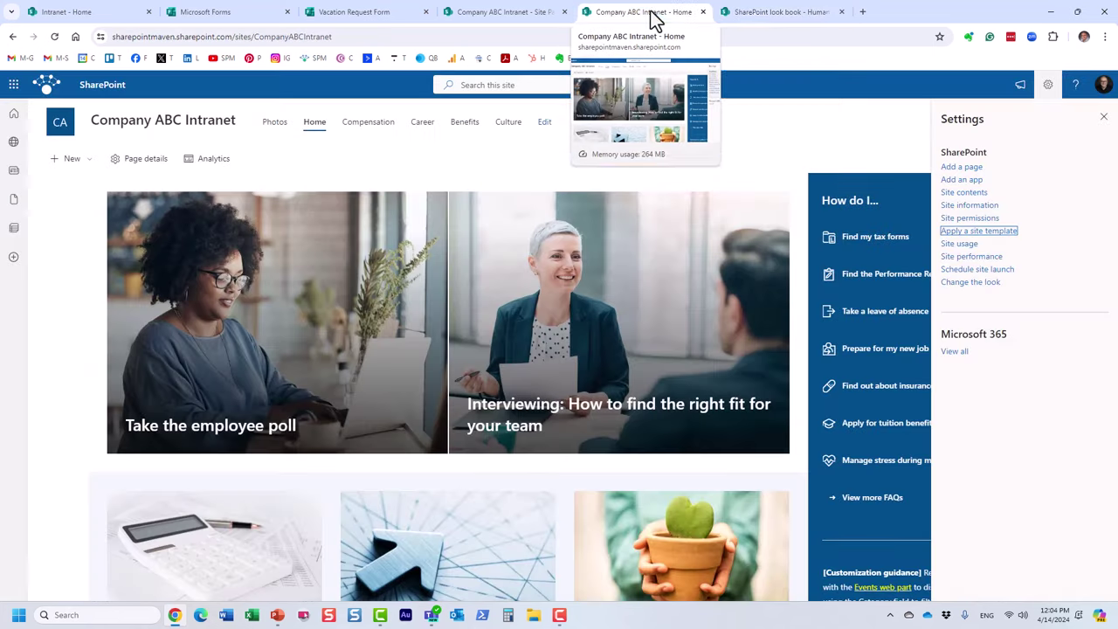
click(793, 19)
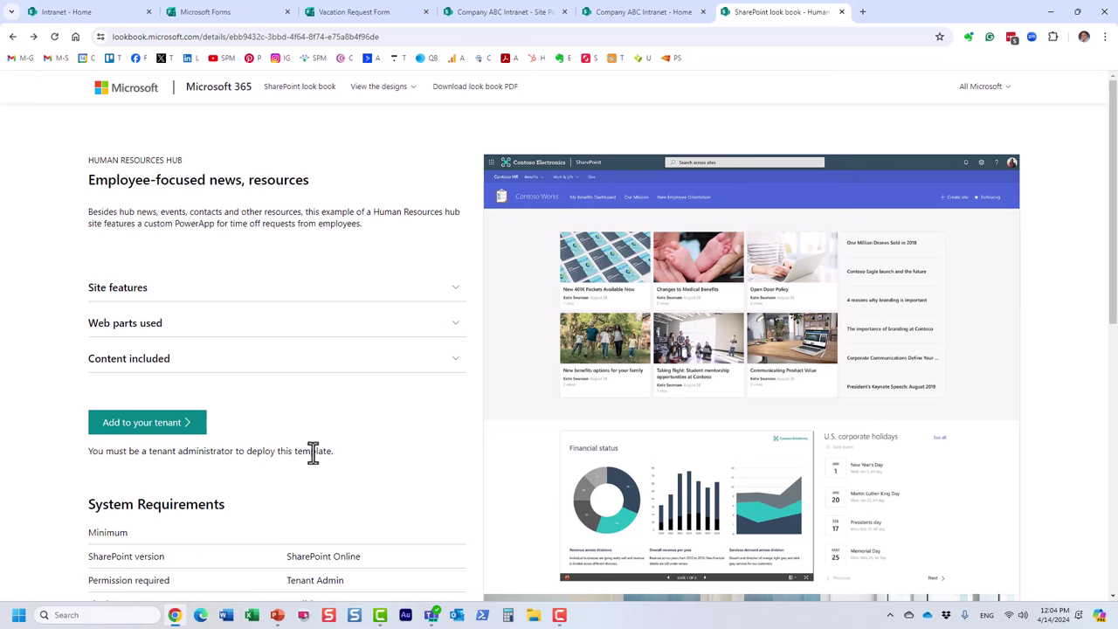
drag(334, 452, 87, 469)
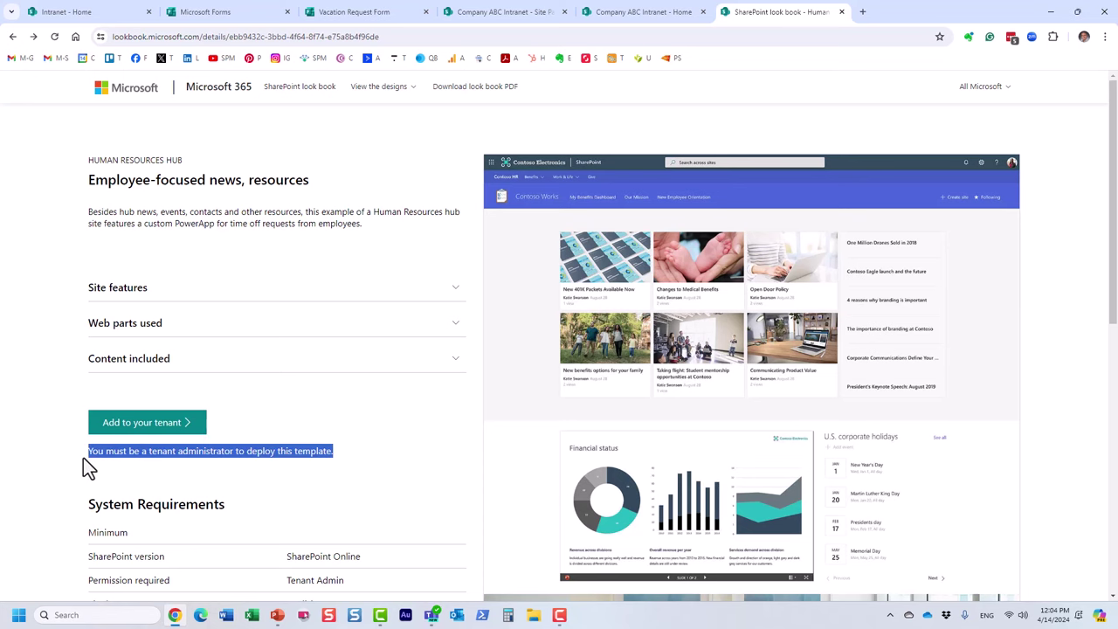
click(12, 37)
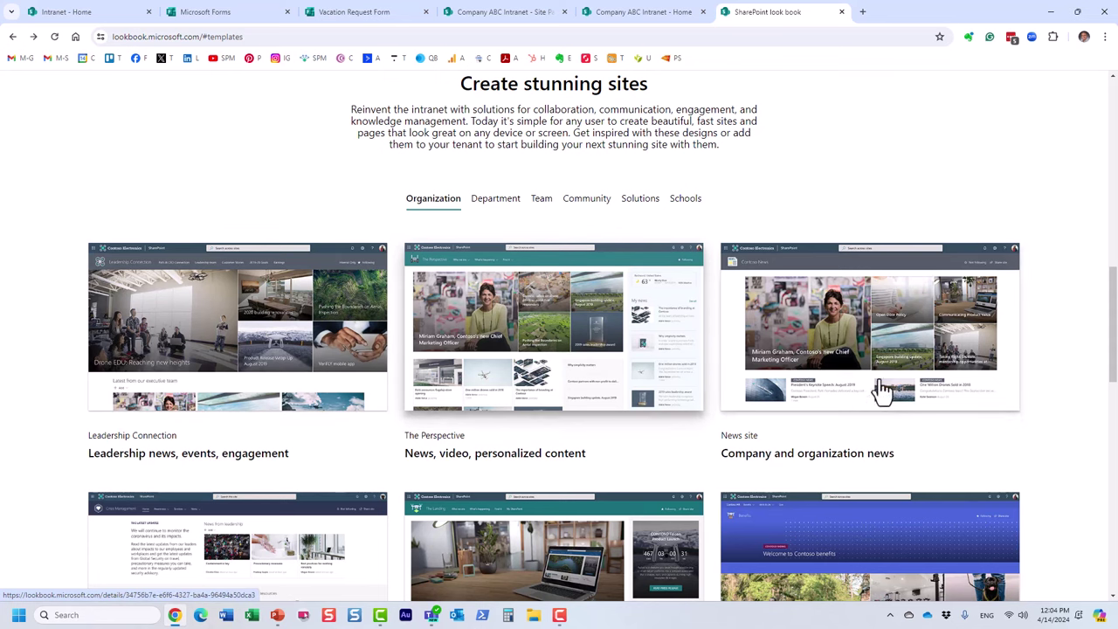
scroll(529, 428, down, 3)
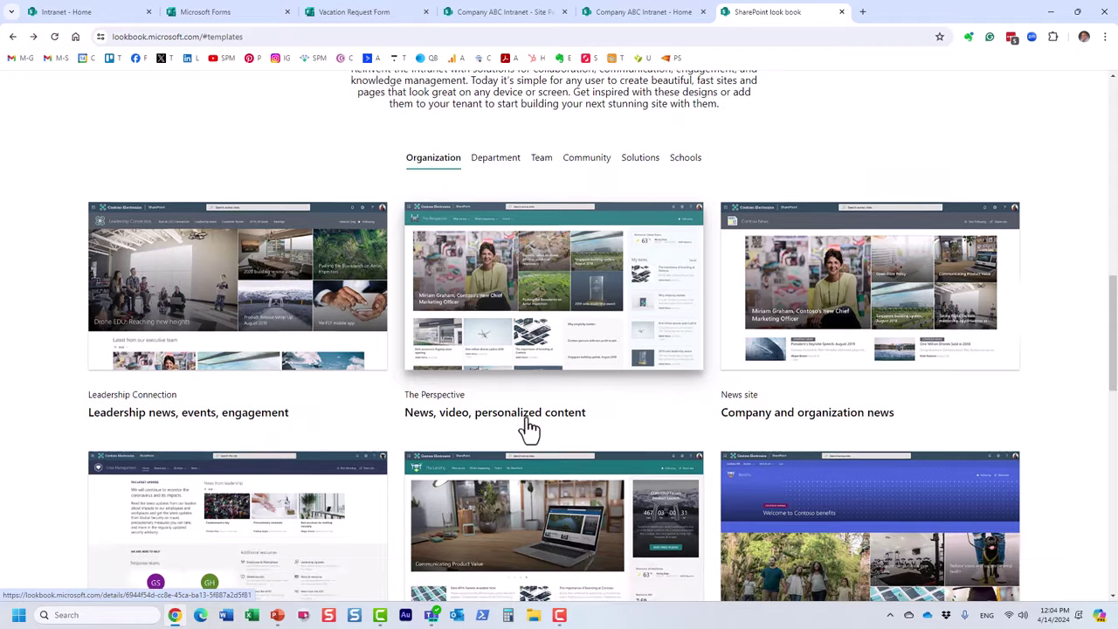
scroll(529, 429, up, 4)
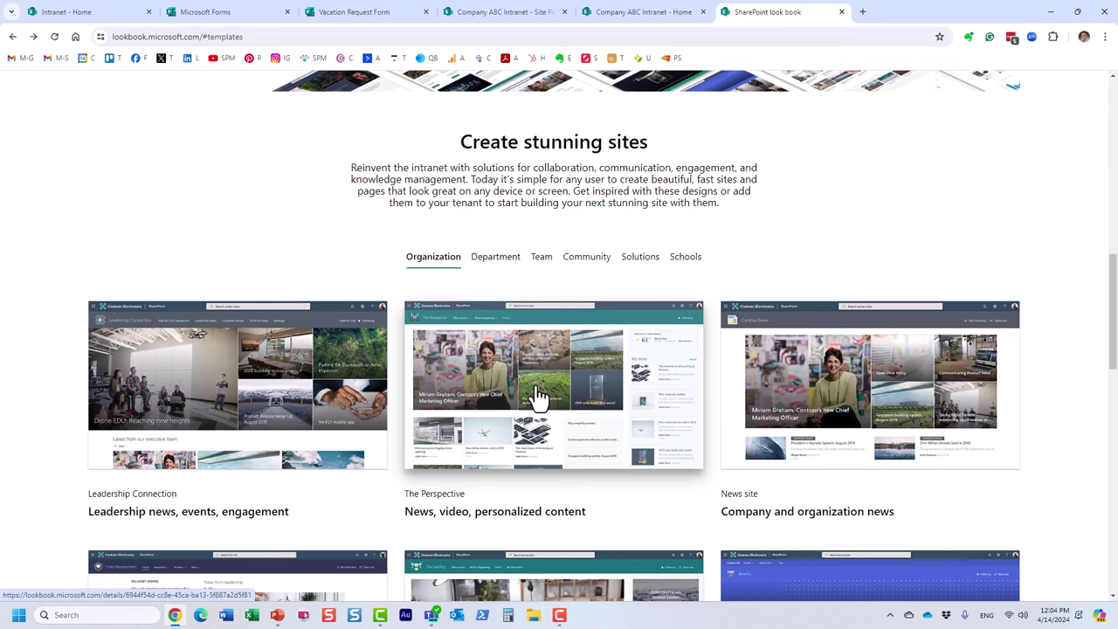
scroll(538, 397, down, 3)
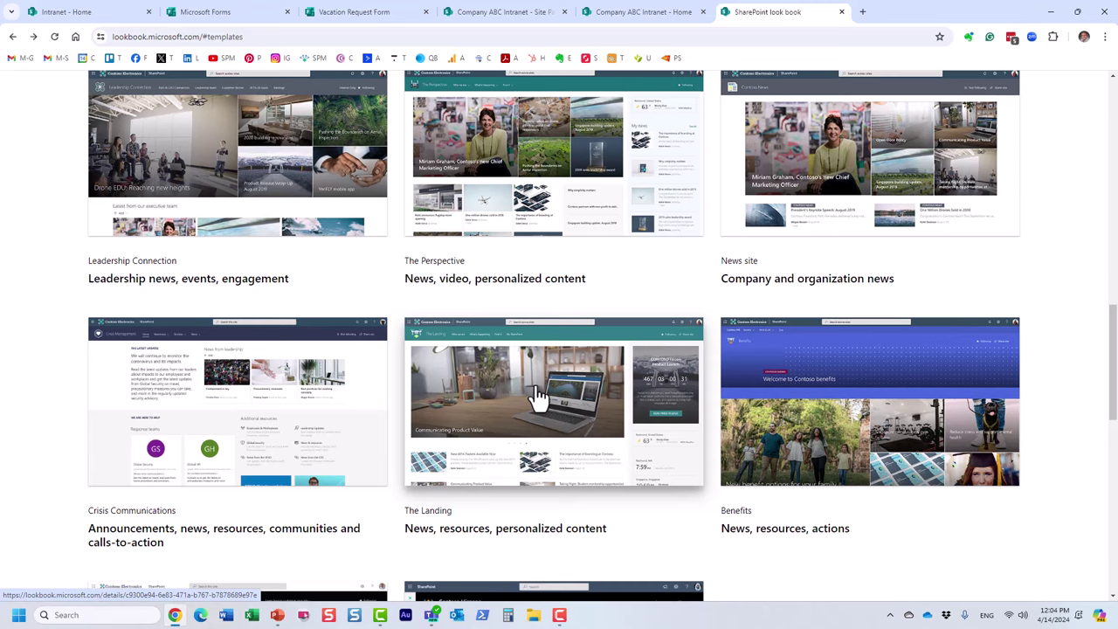
scroll(537, 398, up, 3)
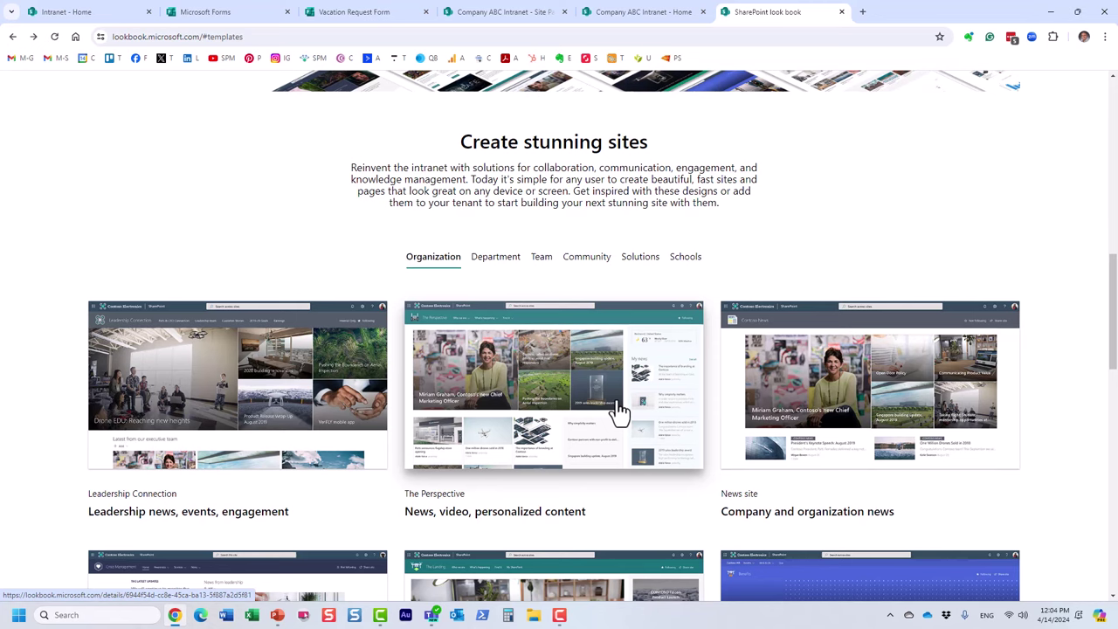
scroll(593, 381, down, 2)
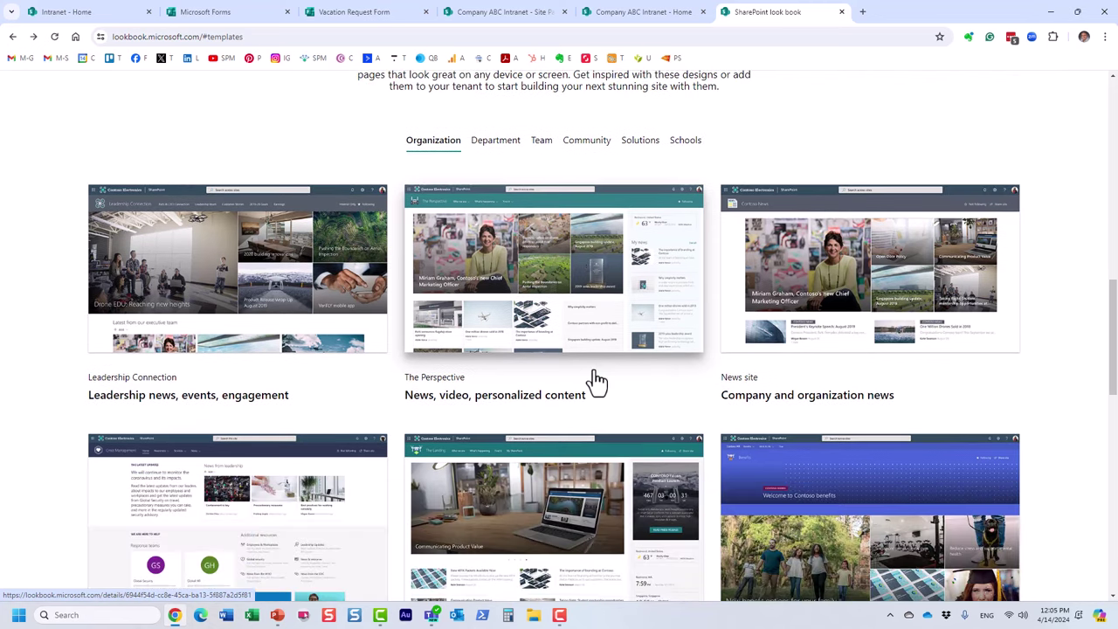
Step: Look through the News site template details, then return to the templates gallery
click(843, 299)
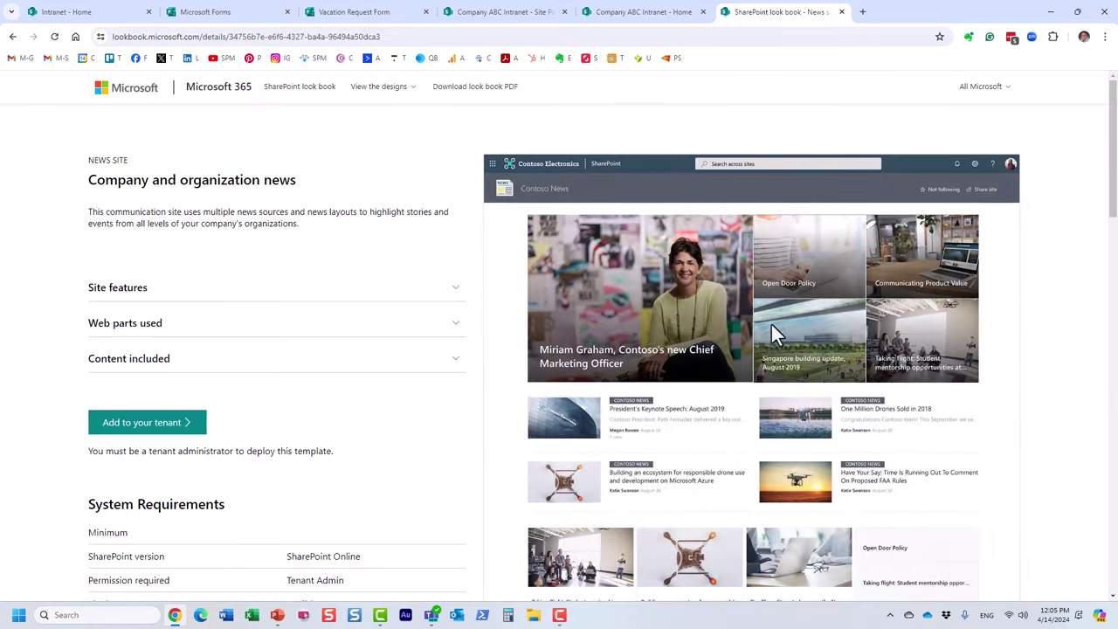
scroll(769, 397, down, 8)
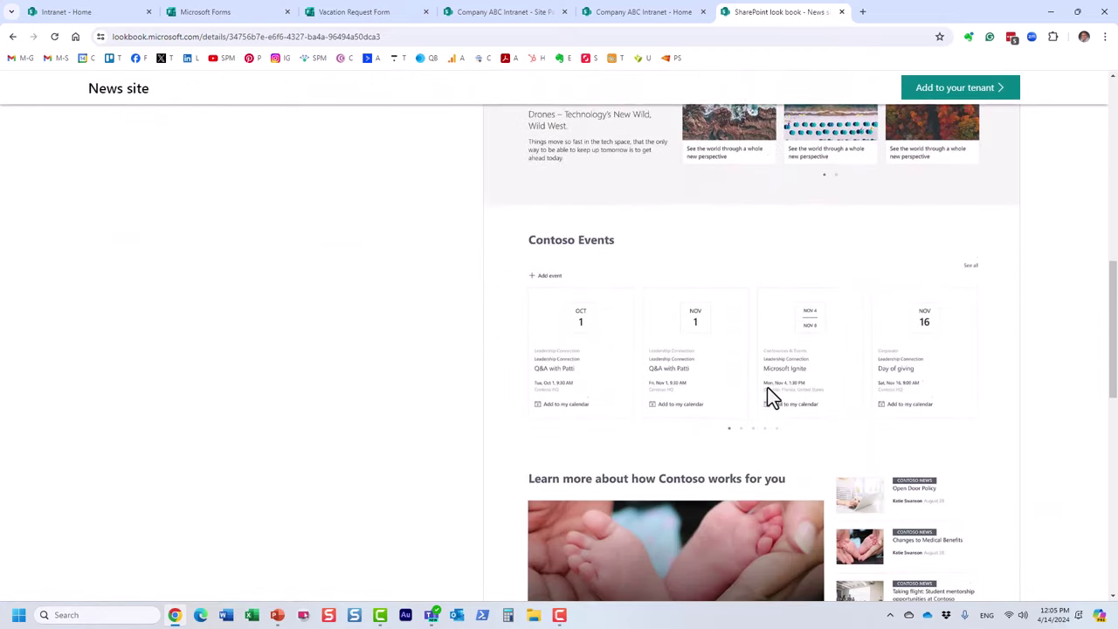
scroll(767, 388, down, 10)
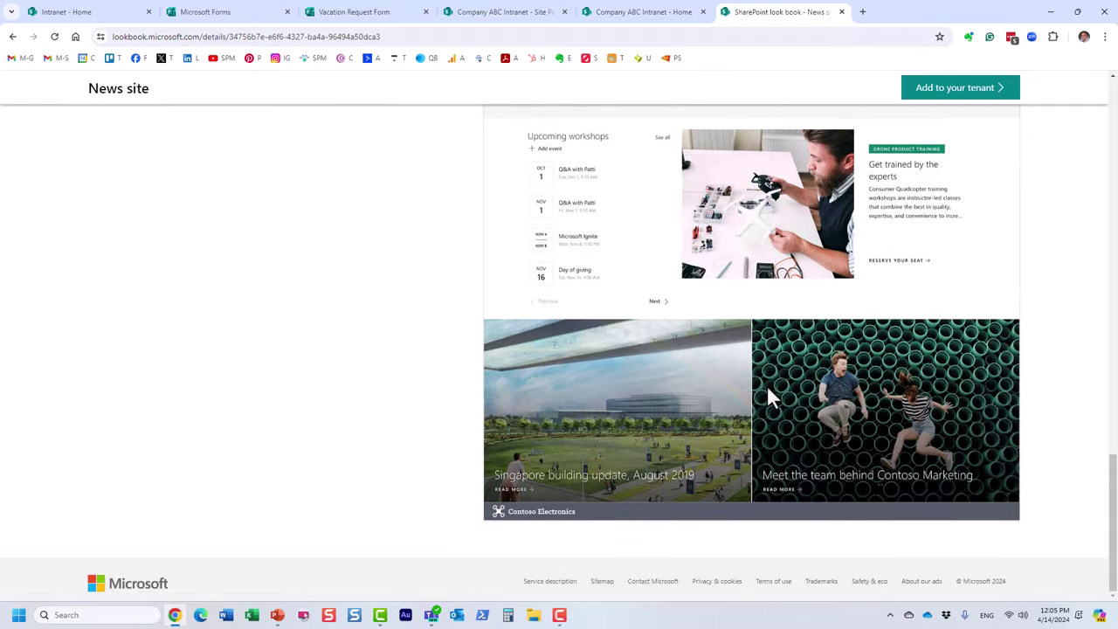
scroll(767, 389, up, 15)
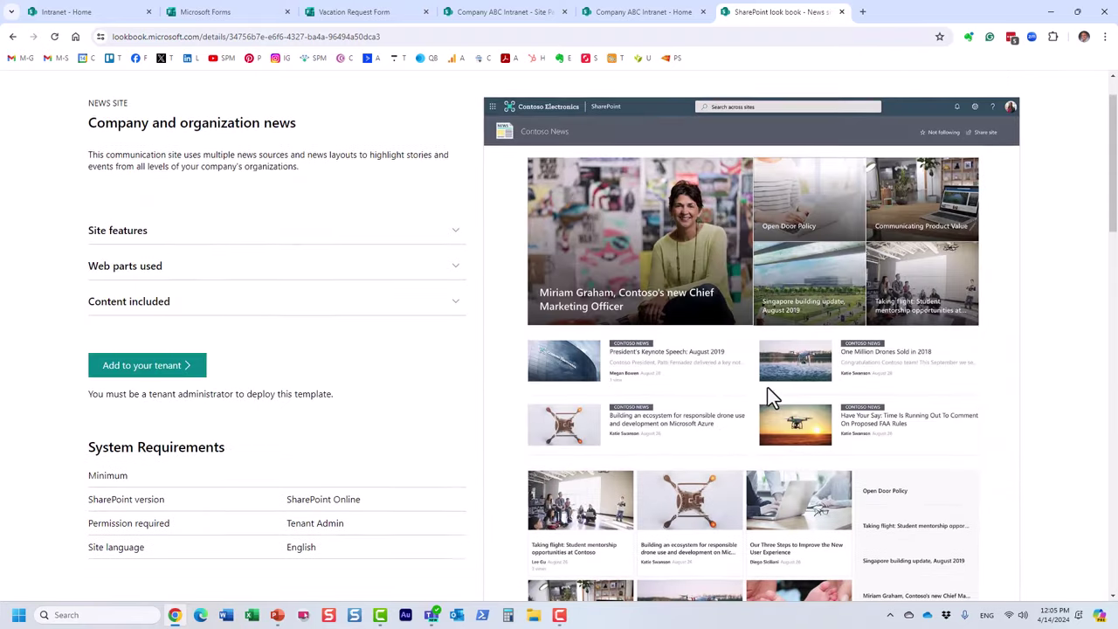
click(14, 37)
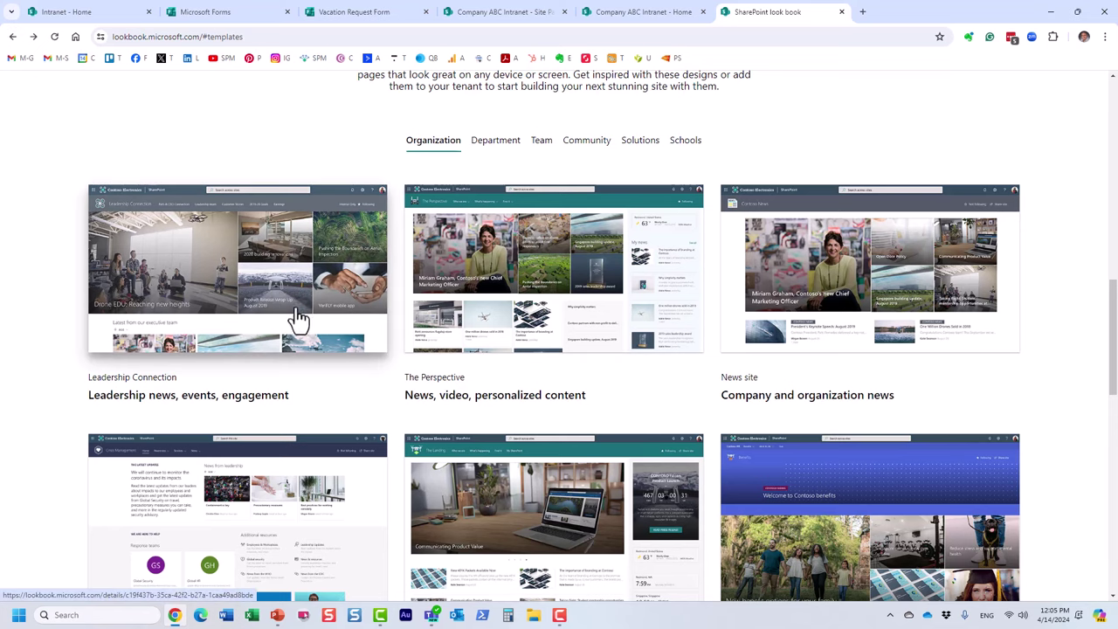
Step: Browse the Crisis Communications template details and come back to the gallery
scroll(299, 320, down, 2)
click(289, 352)
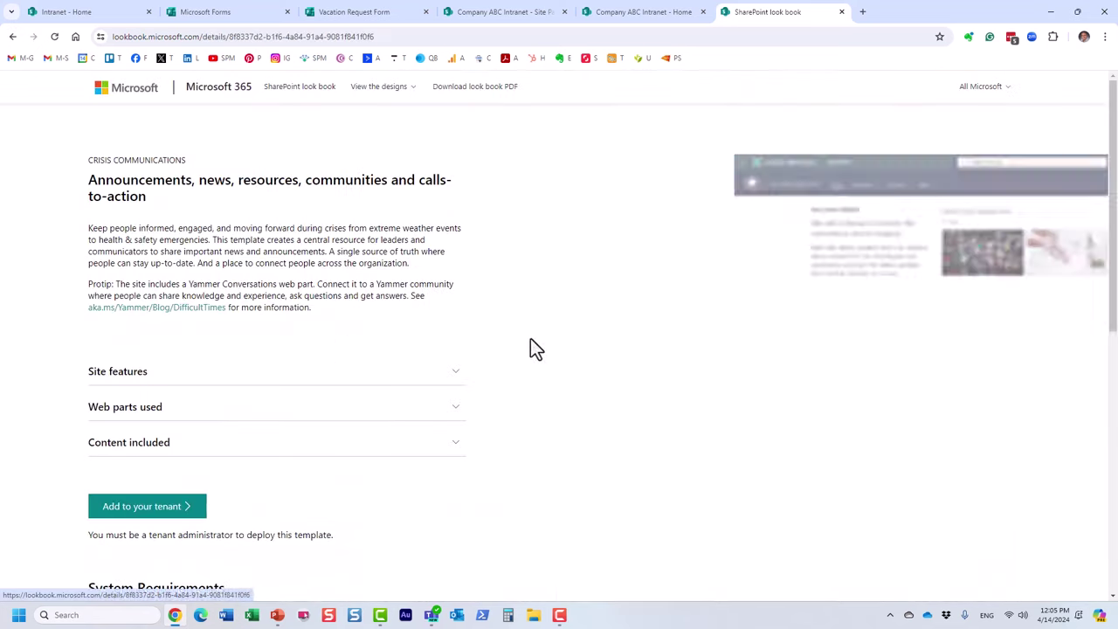
scroll(694, 394, down, 3)
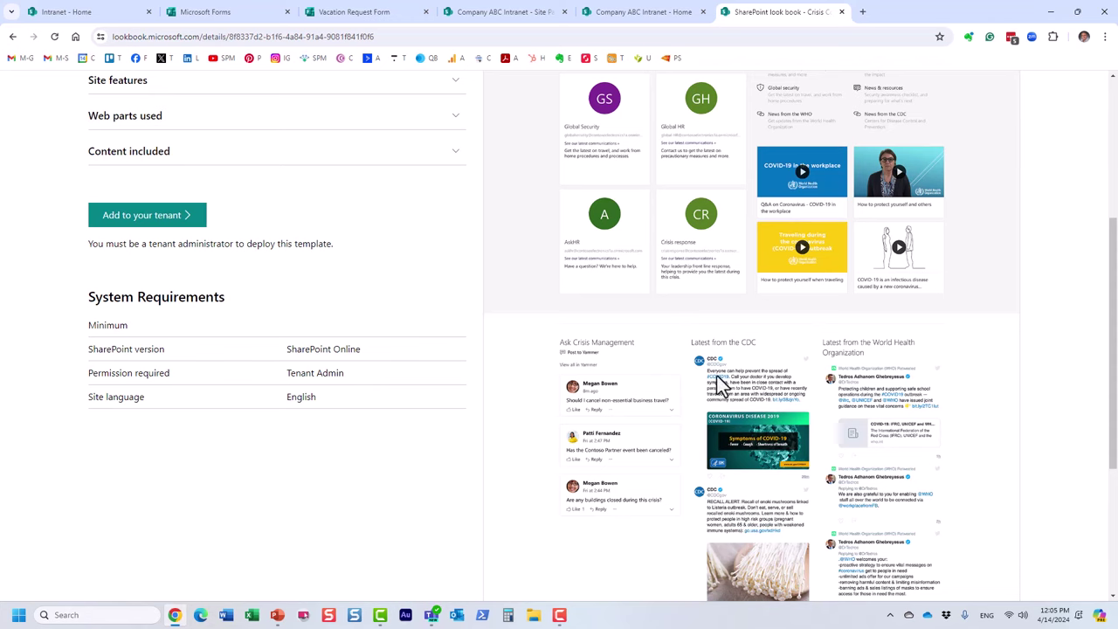
click(14, 38)
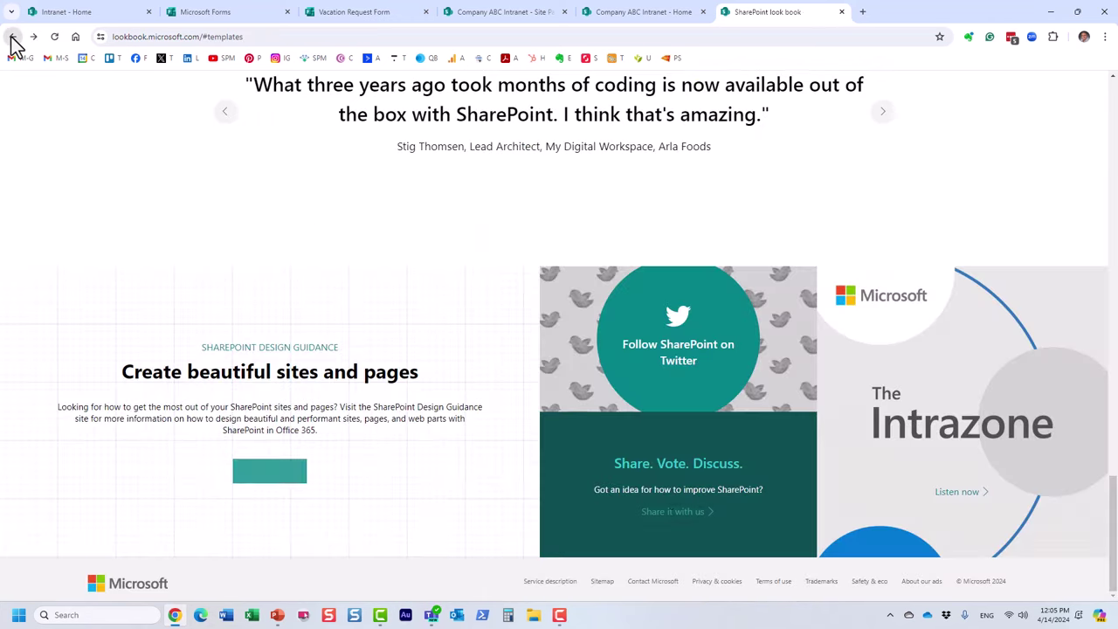
Step: Reopen the News site design's 'Company and organization news' details and scroll through it
scroll(451, 267, up, 8)
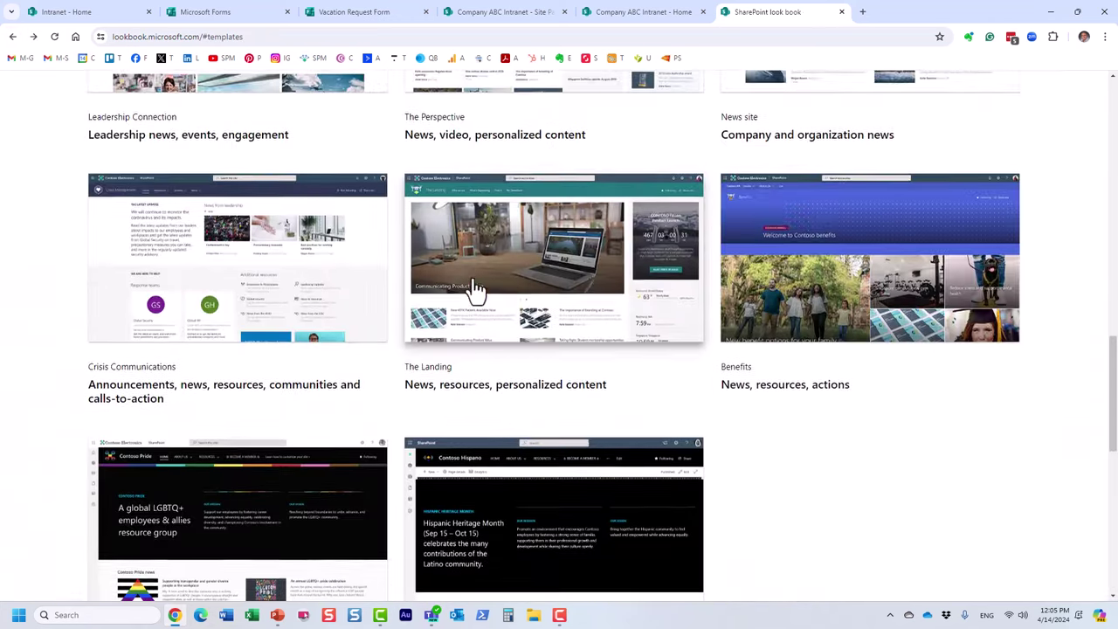
scroll(476, 288, up, 3)
click(805, 296)
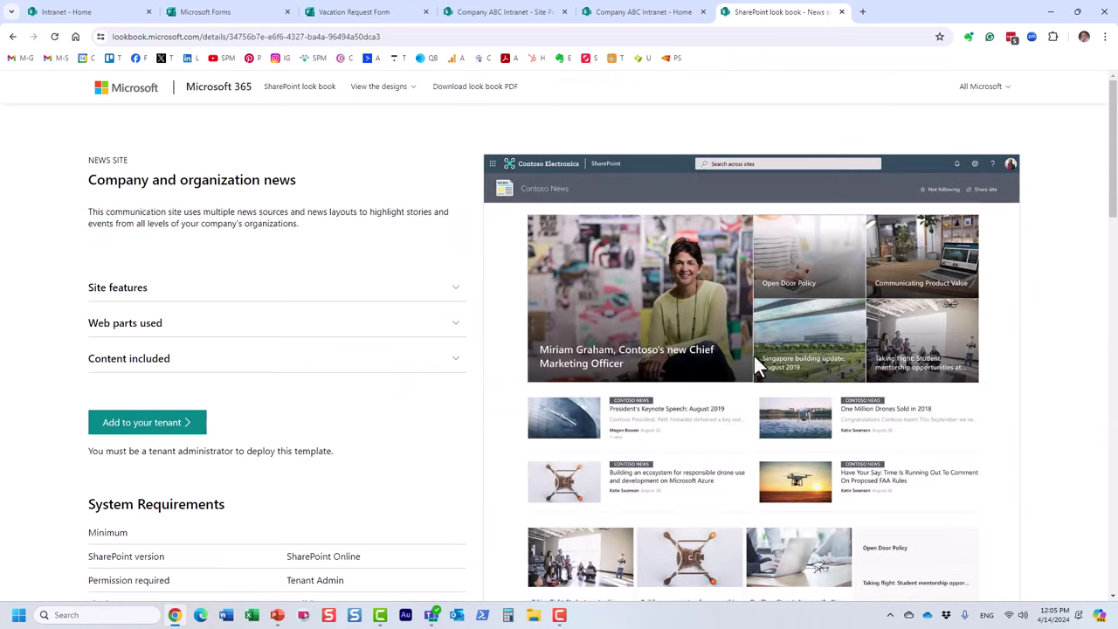
scroll(756, 366, down, 2)
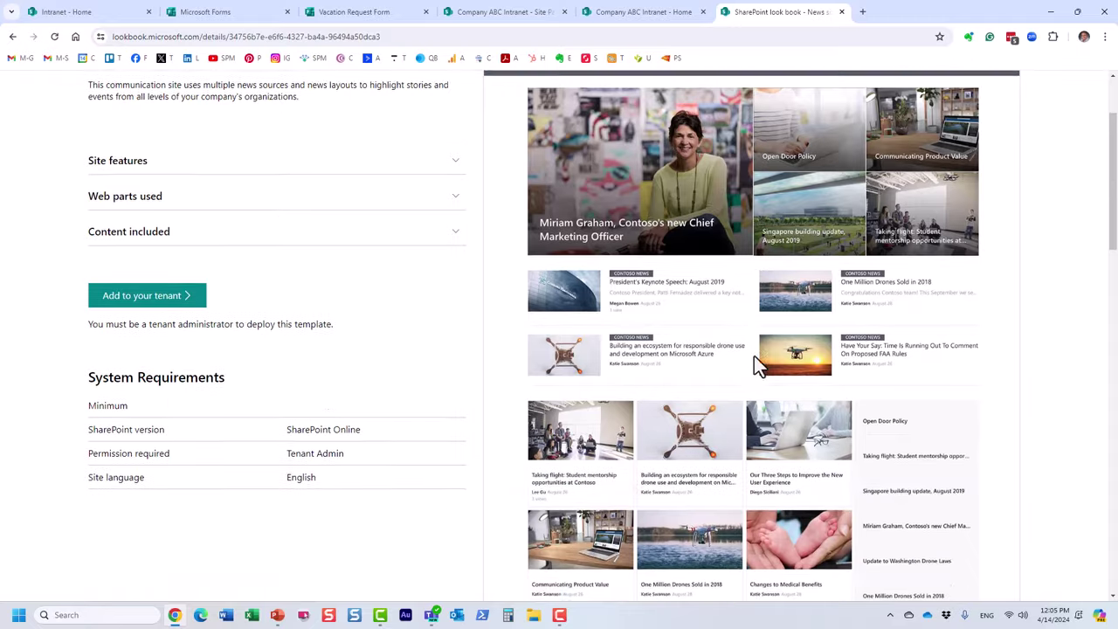
scroll(756, 367, down, 5)
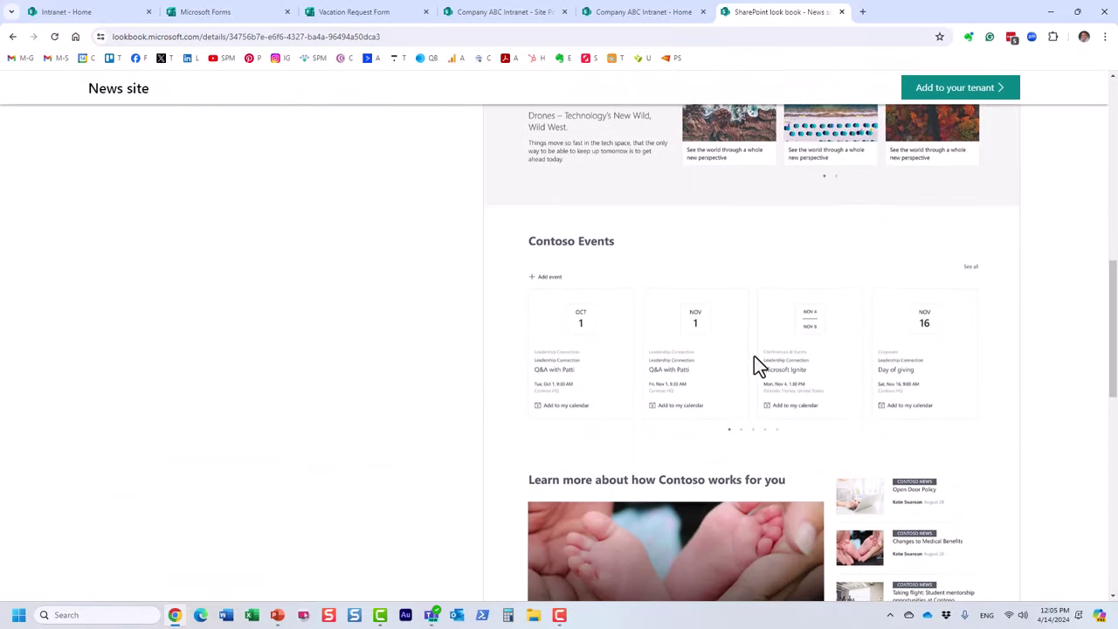
scroll(756, 365, up, 8)
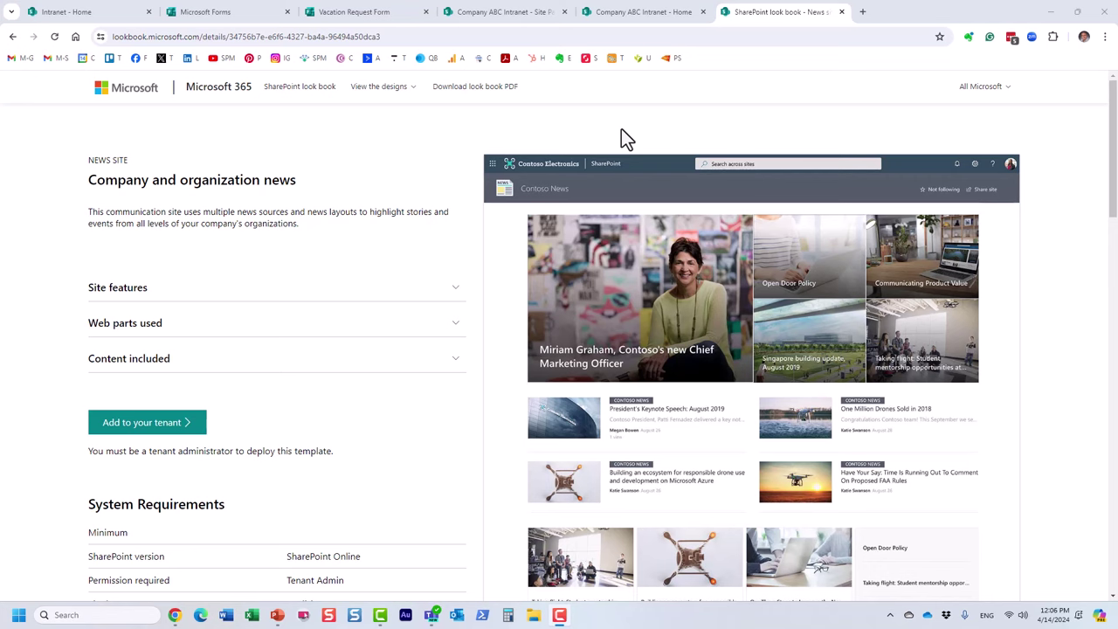
Step: Replace the Vacation Request Form tab with the SharePoint Maven home page via the SPM bookmark
click(370, 14)
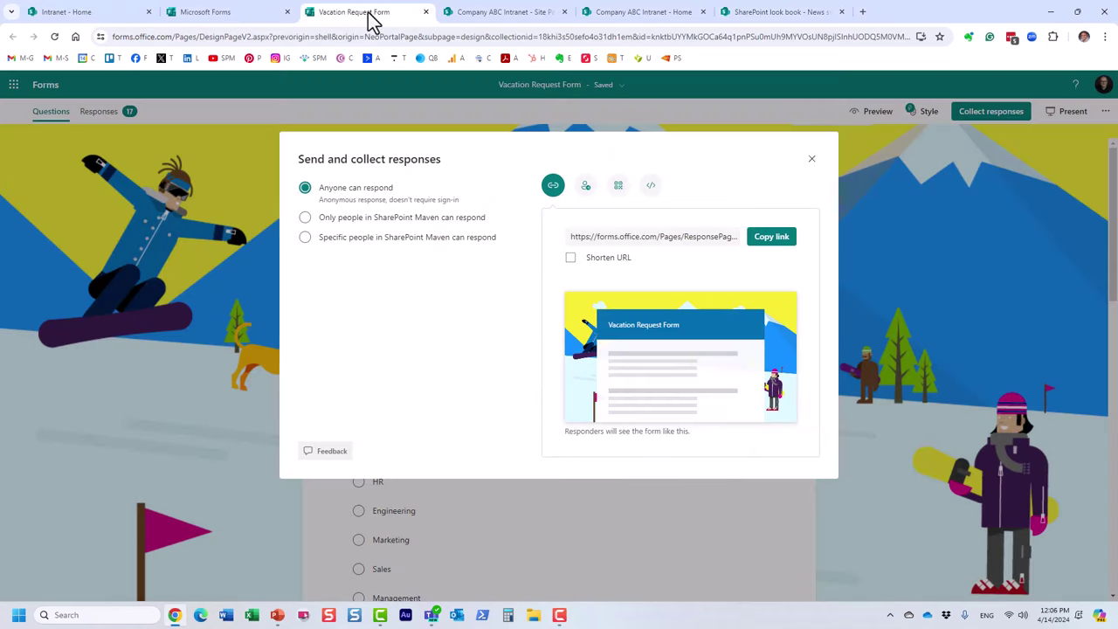
click(314, 59)
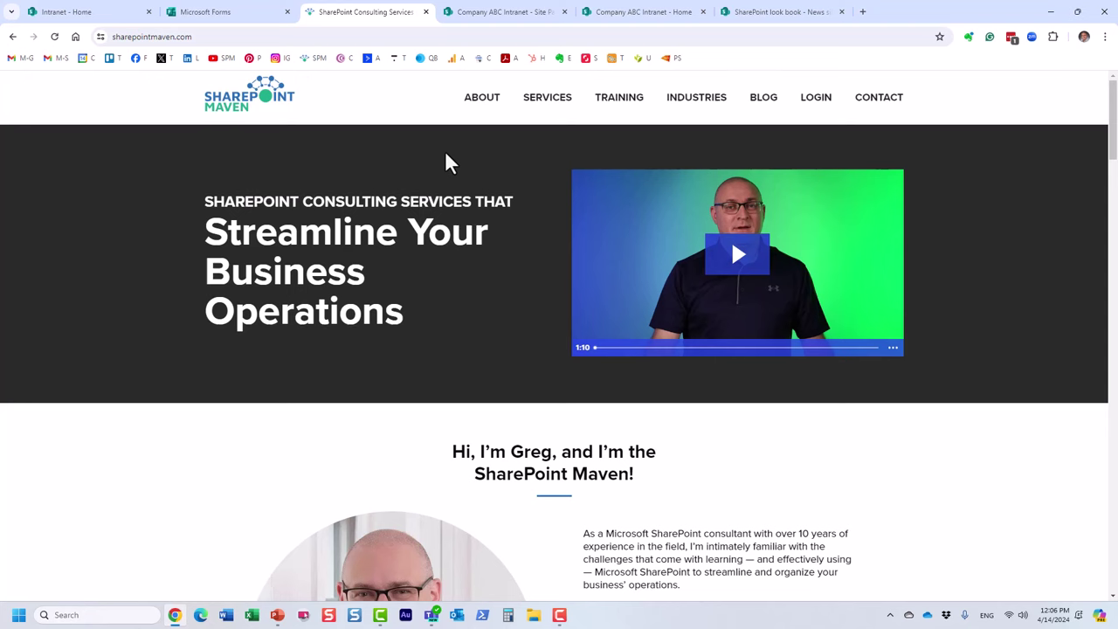
Step: View the Intranet Portal service page from the SERVICES menu, then return home
mouse_move(544, 113)
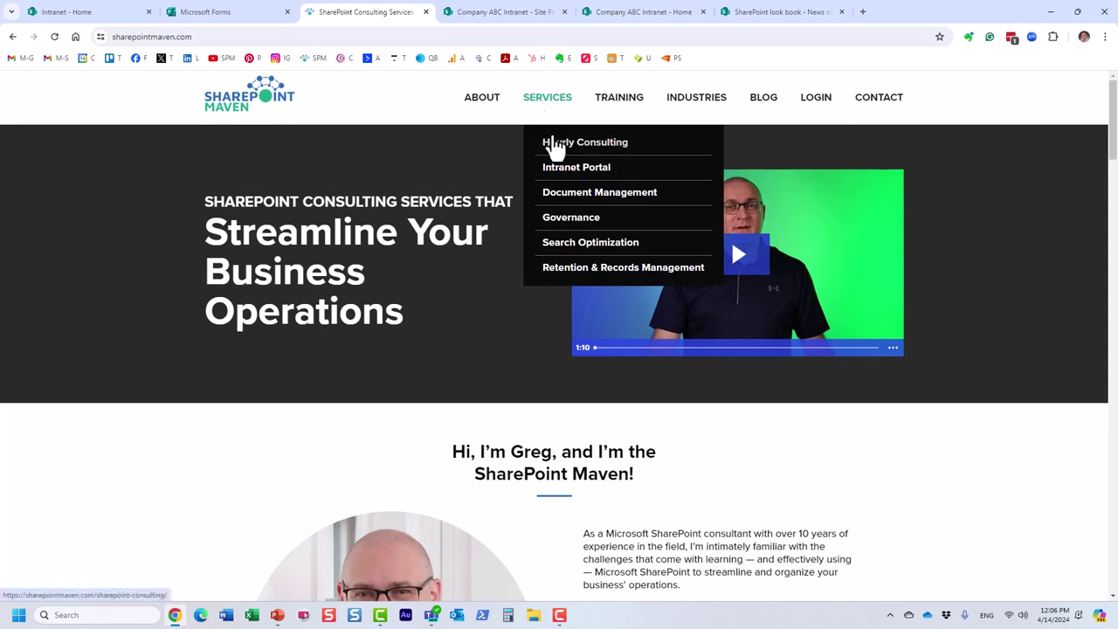
click(602, 179)
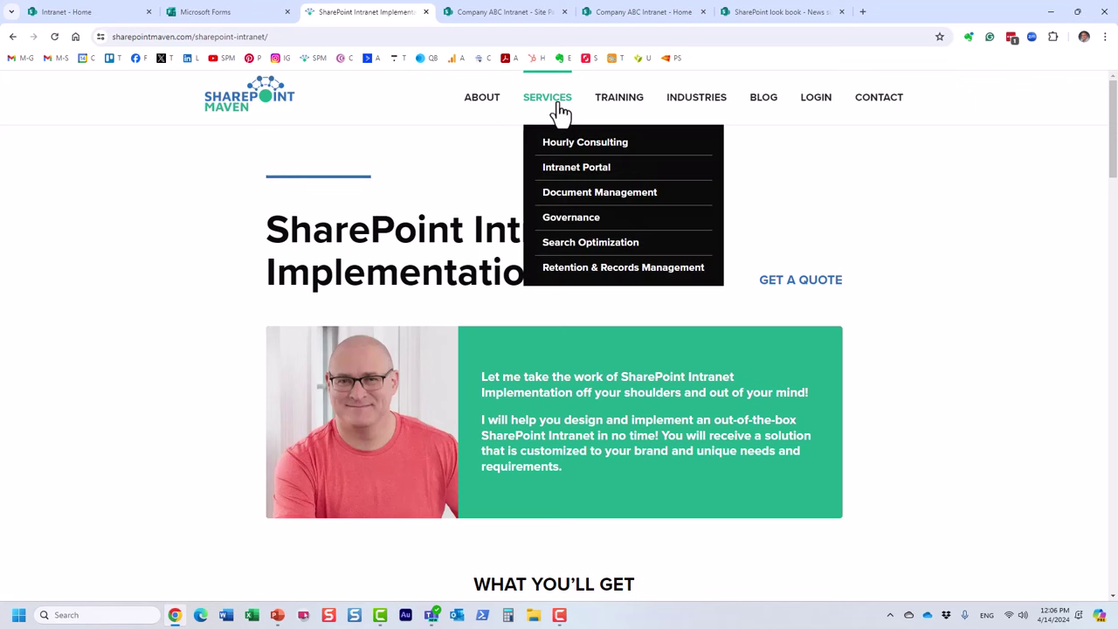
click(581, 170)
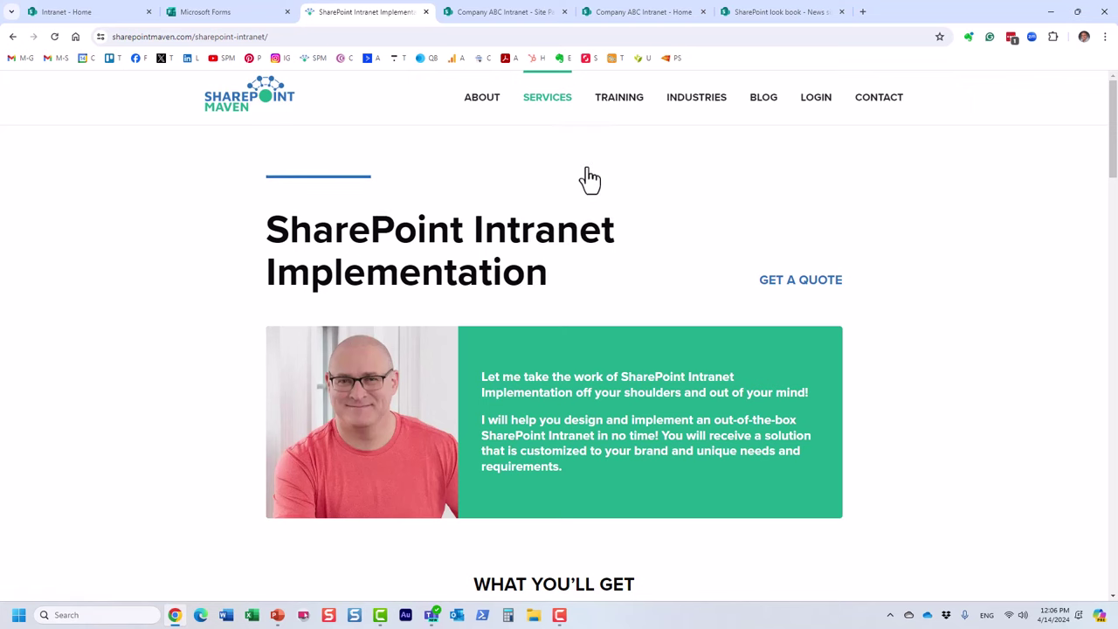
click(252, 103)
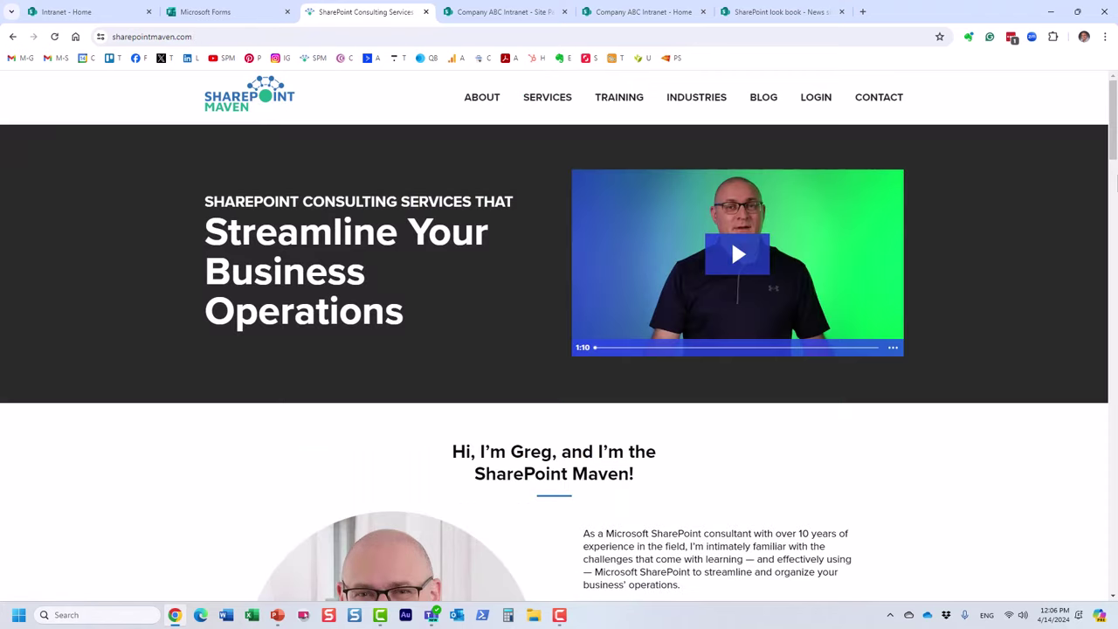
Step: Open the SharePoint Intranet service details and scroll to the $3,800 and $4,800 pricing packages
drag(1111, 148, 1102, 288)
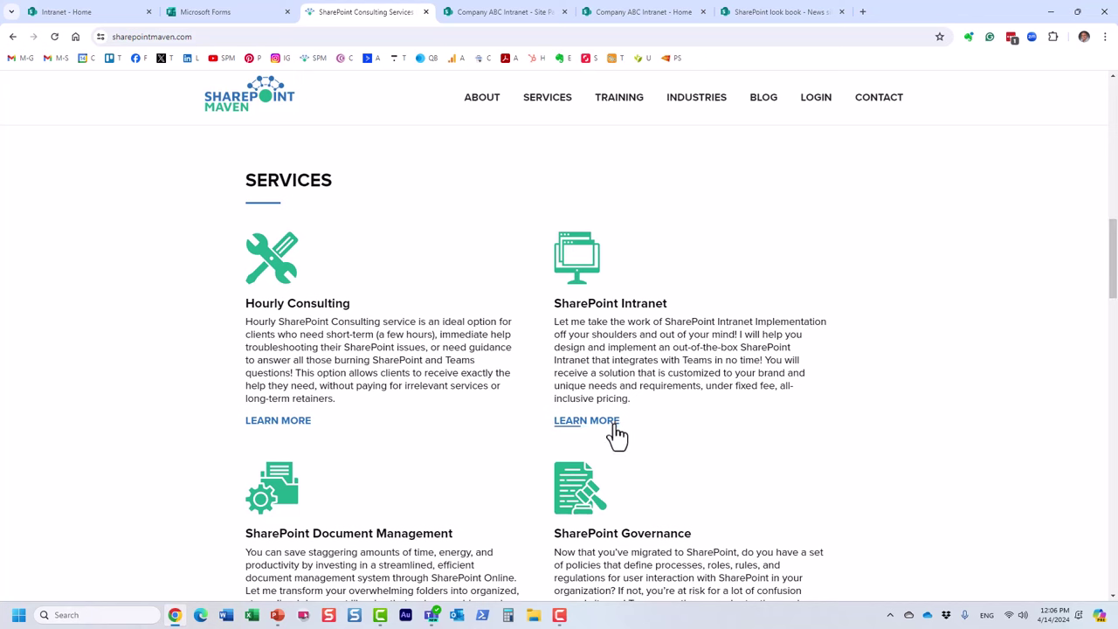
scroll(439, 327, down, 2)
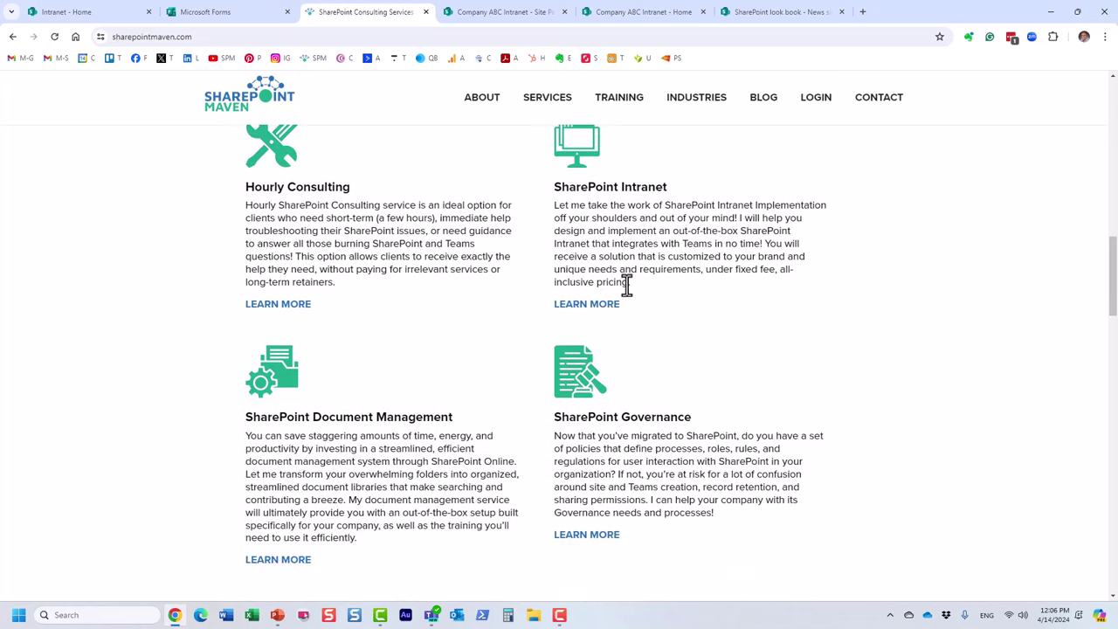
click(591, 308)
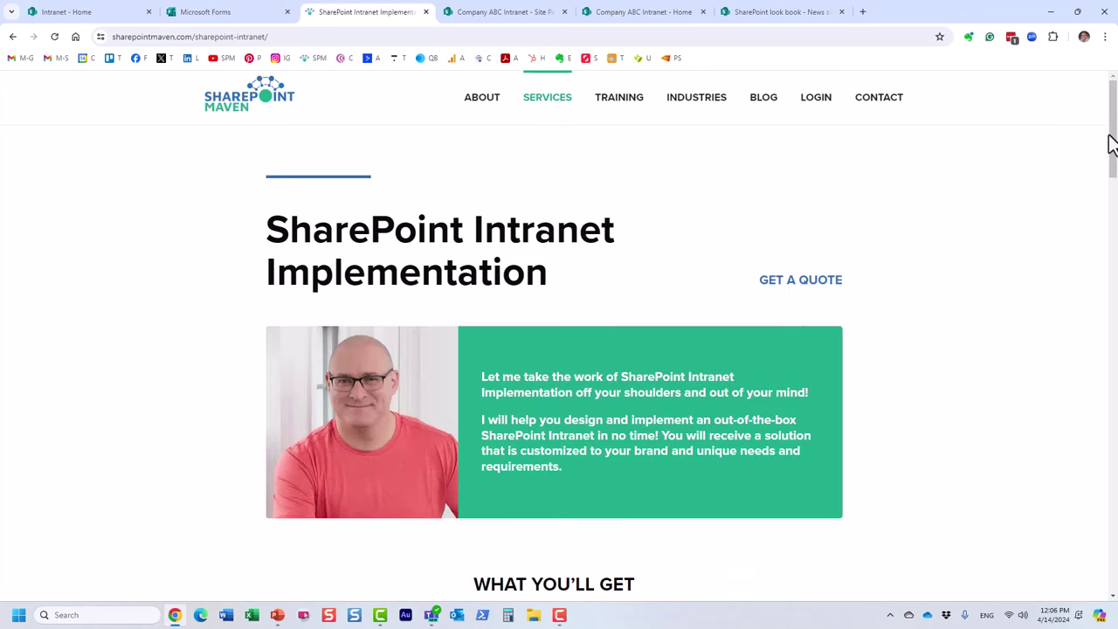
drag(1110, 143, 1115, 325)
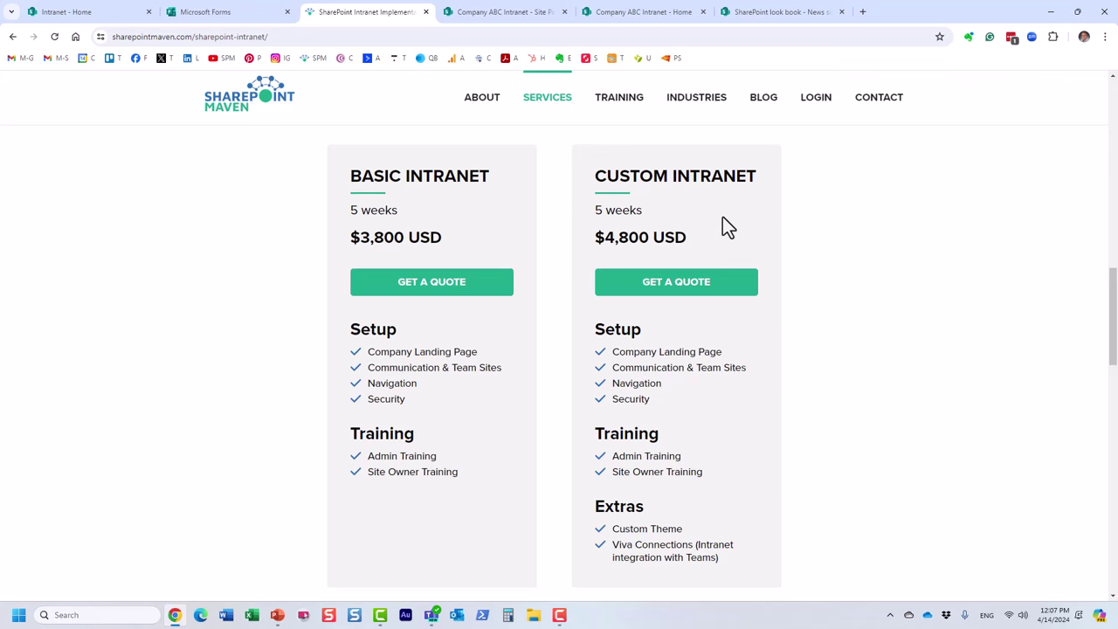
Step: Open Departments > Human Resources on the Company Intranet, then return to the SharePoint Maven pricing tab
click(96, 12)
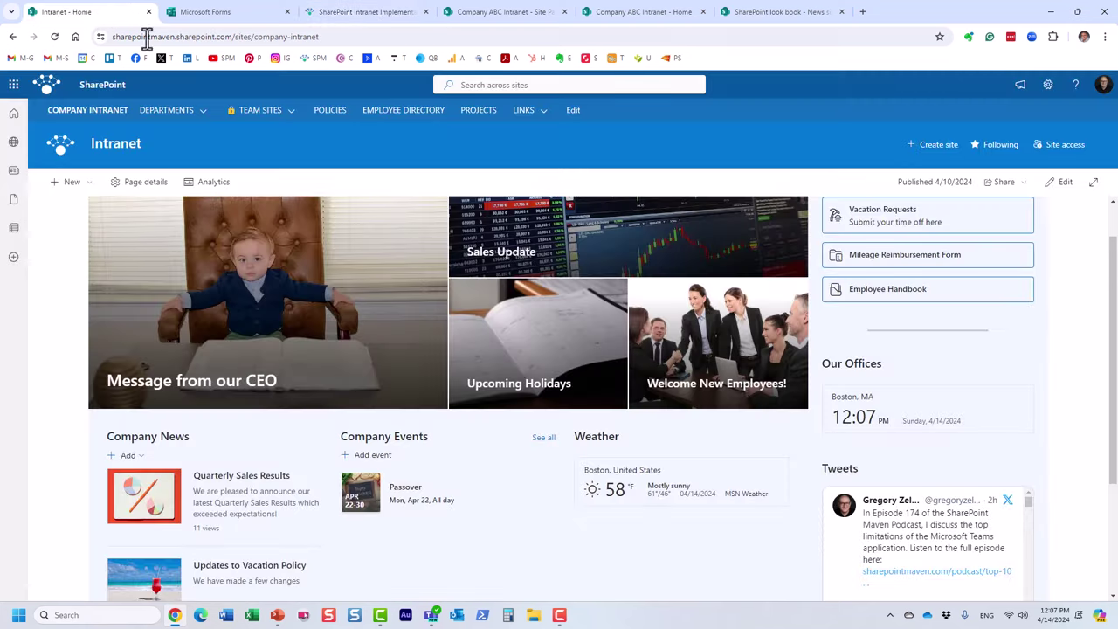
mouse_move(260, 110)
mouse_move(166, 118)
click(209, 177)
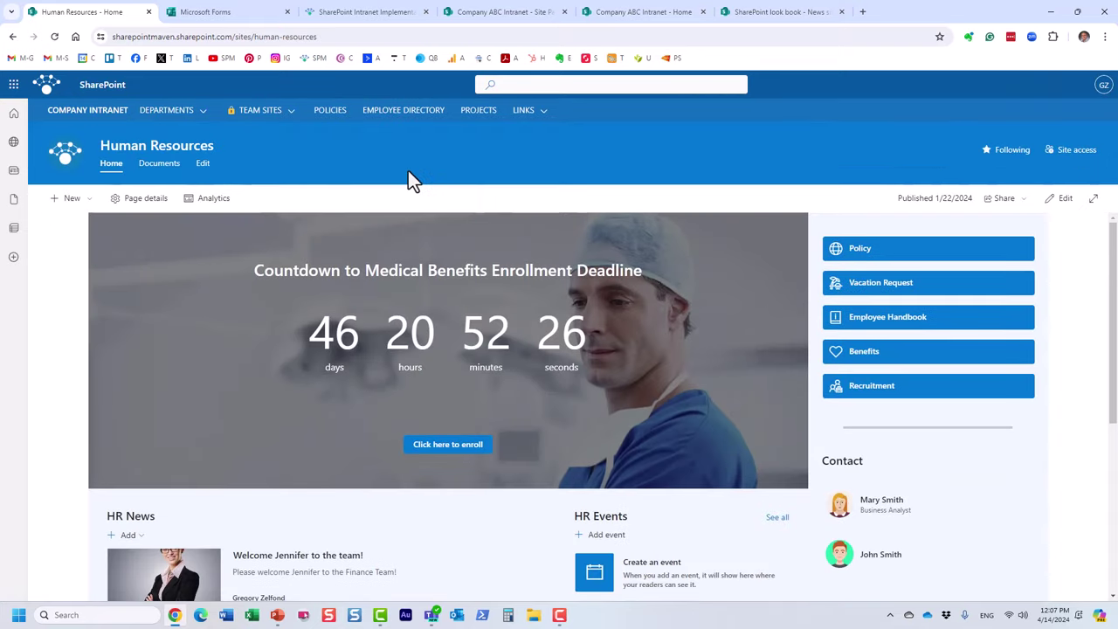
click(366, 13)
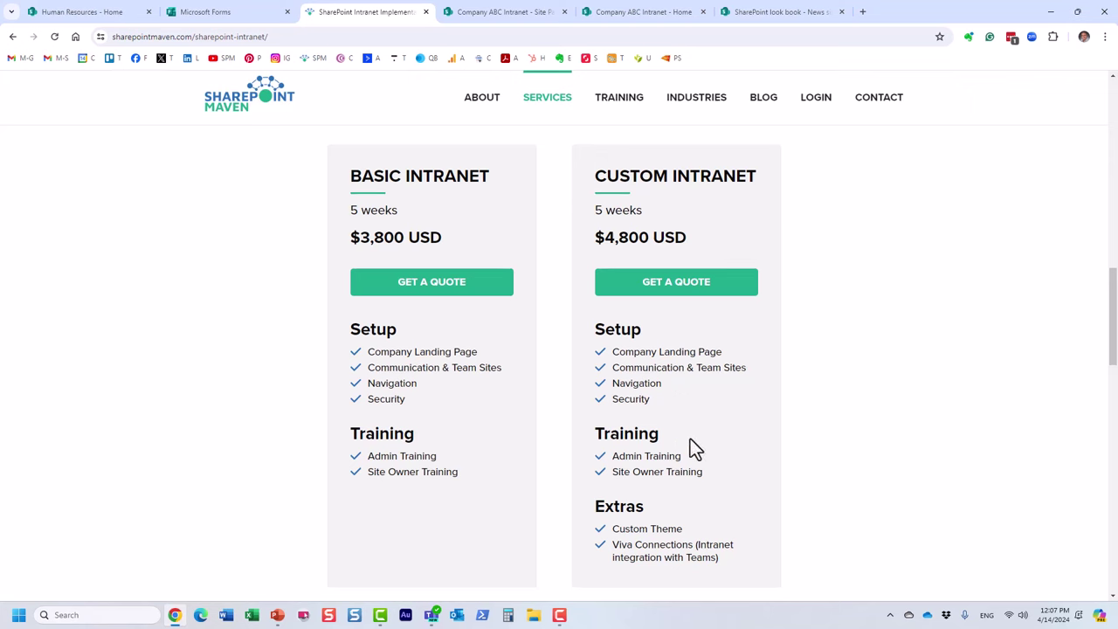
Step: Highlight Admin Training and Site Owner Training, then go from the Human Resources site to COMPANY INTRANET home
drag(708, 475, 602, 457)
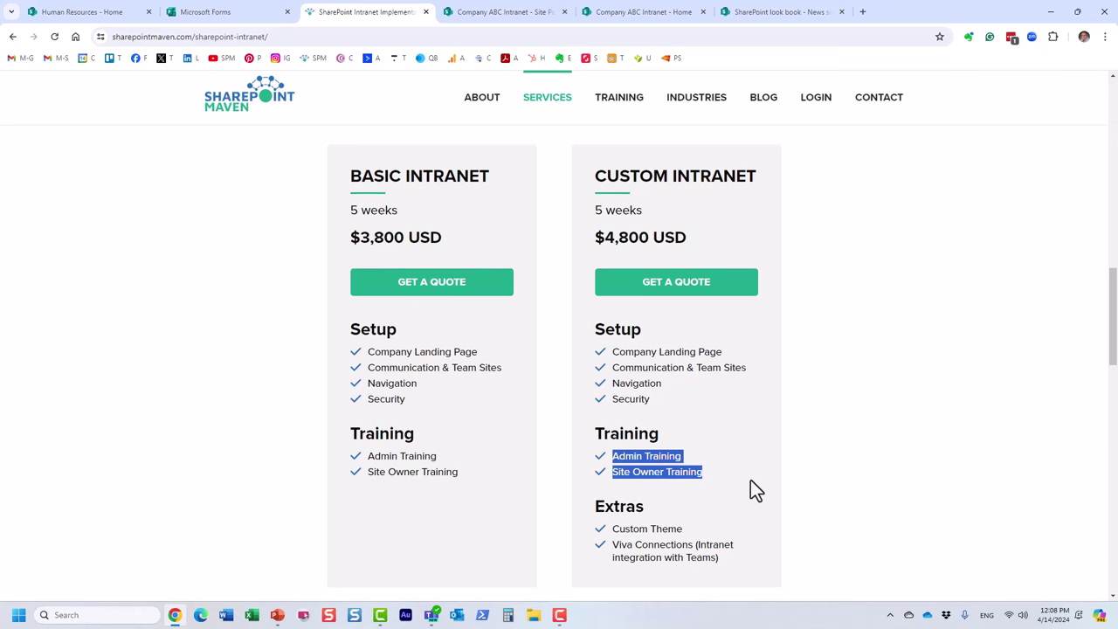
click(96, 21)
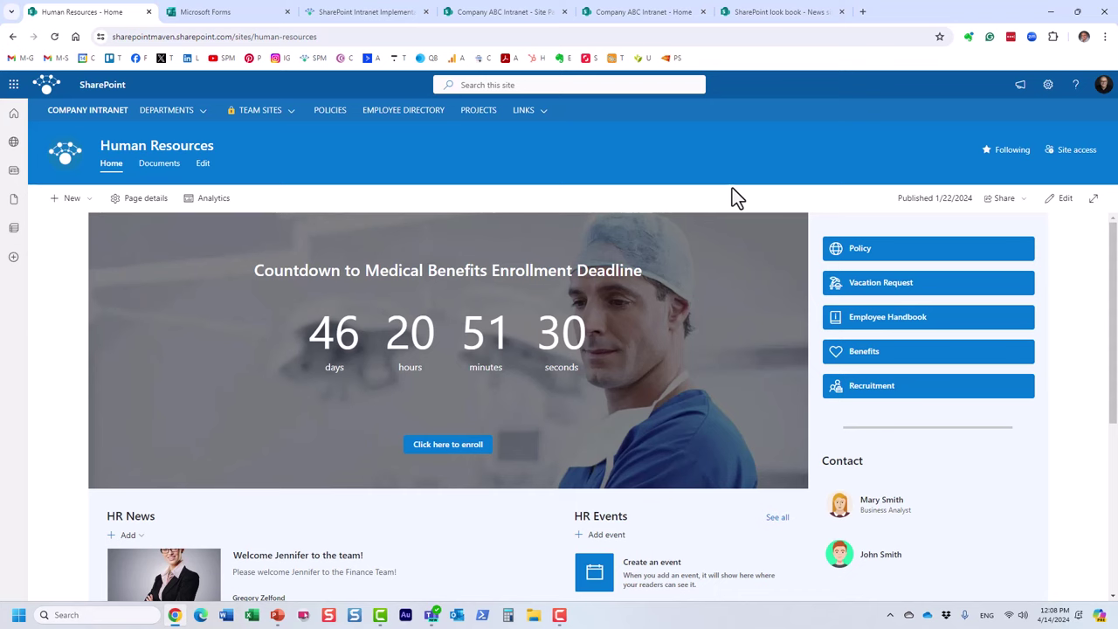
click(72, 111)
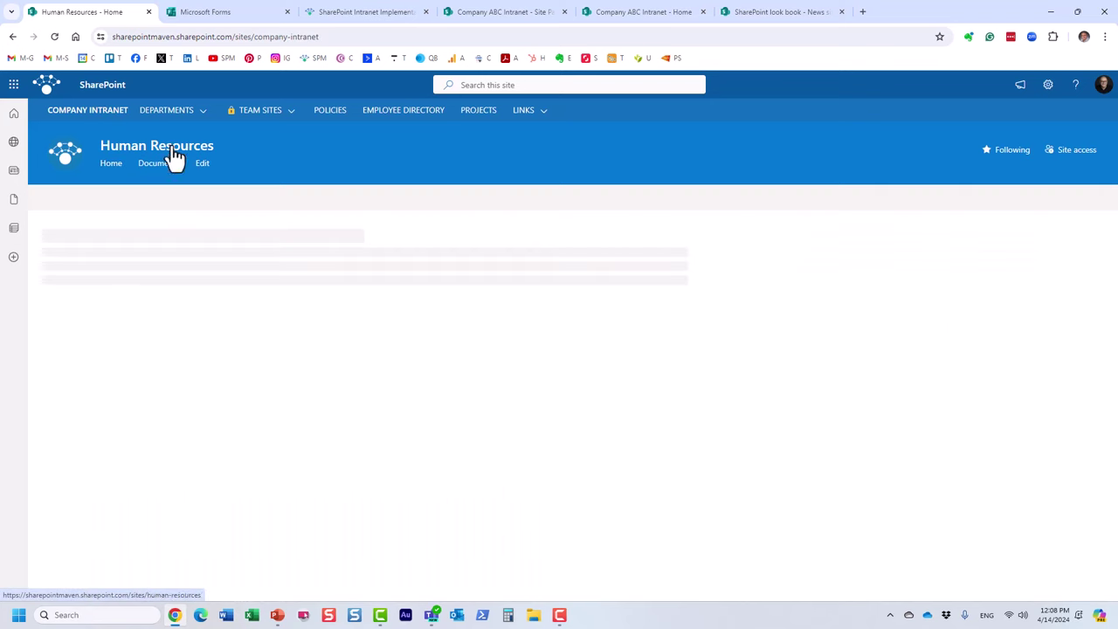